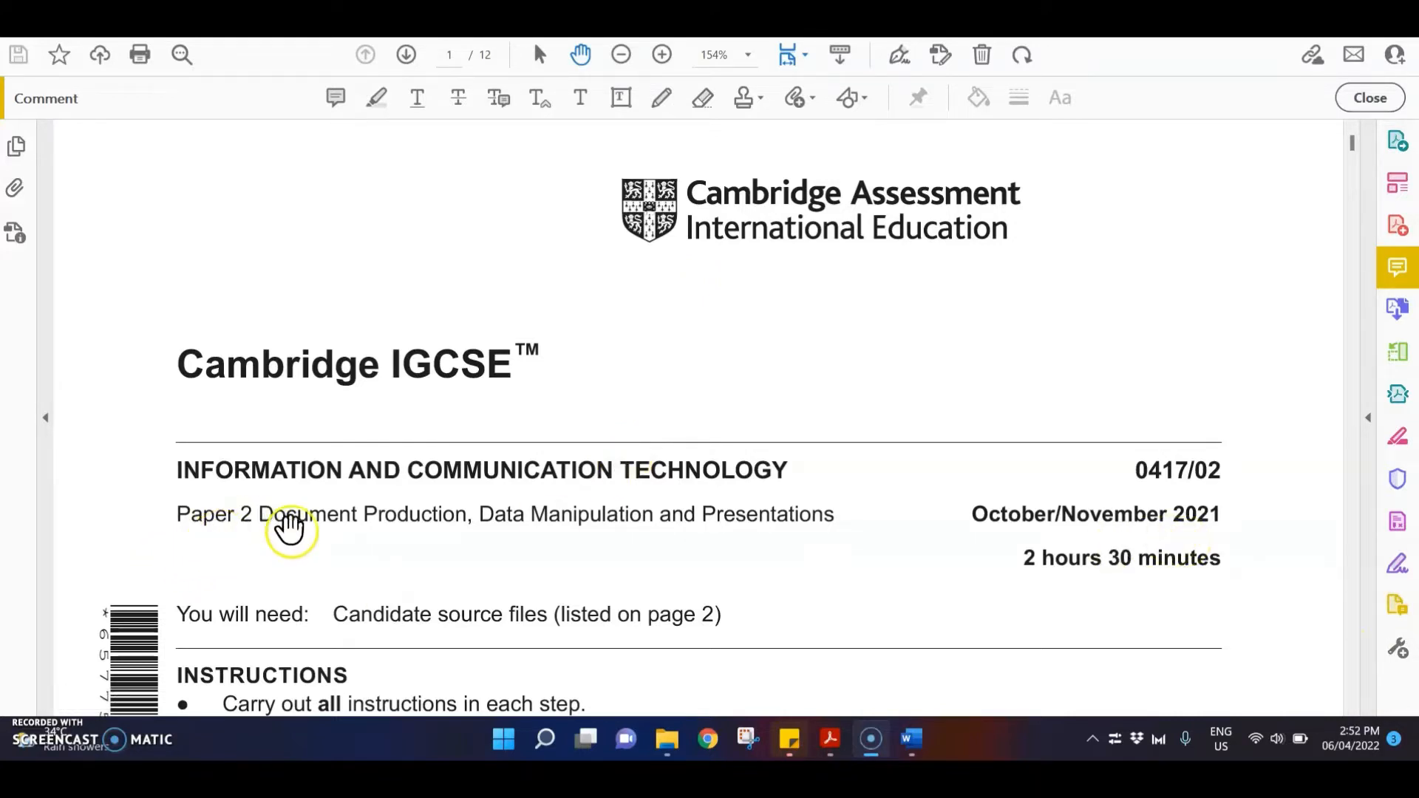
# Step: Go to Task 3 – Database on page 6 of the exam paper and display it in Fit to Width Scrolling view
pyautogui.click(607, 521)
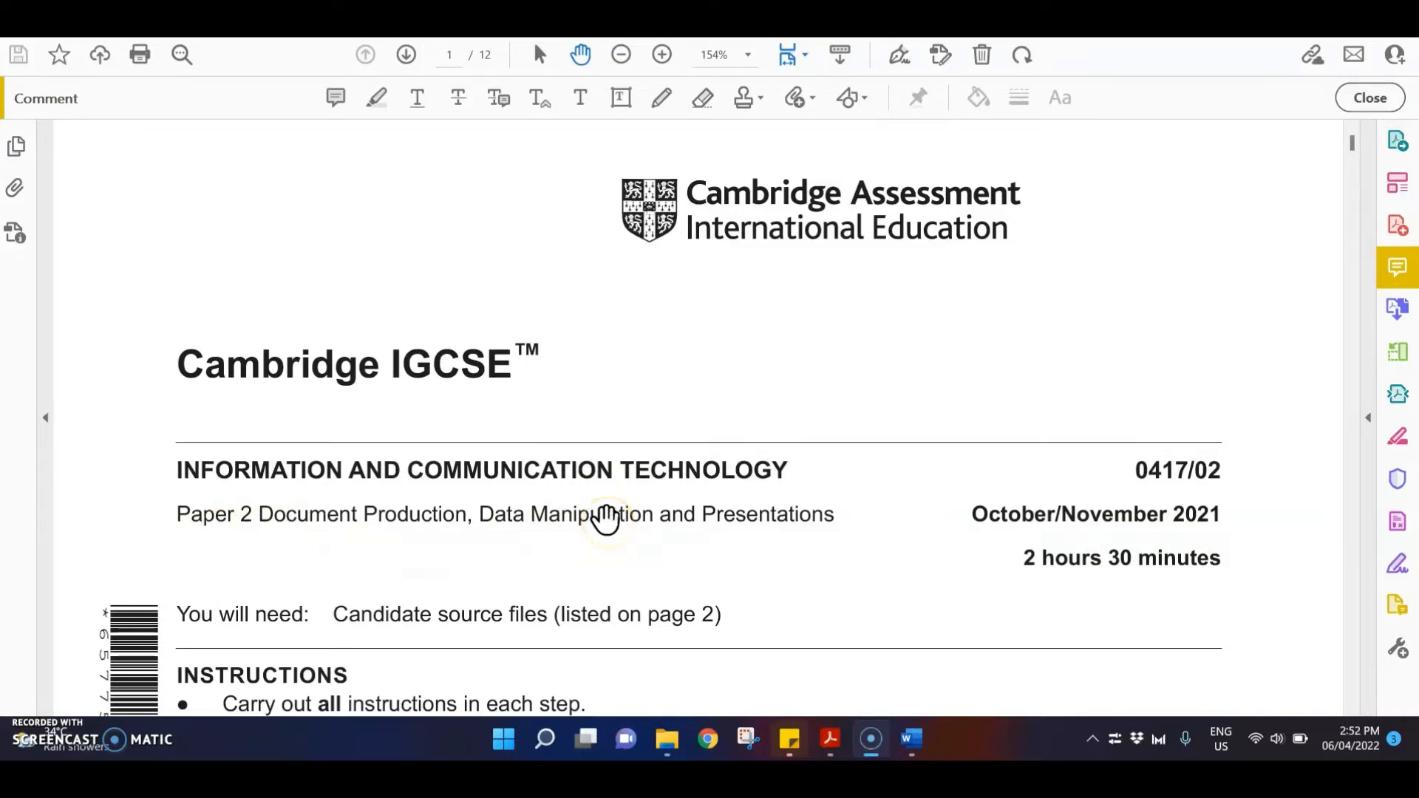
pyautogui.scroll(-15, 607, 517)
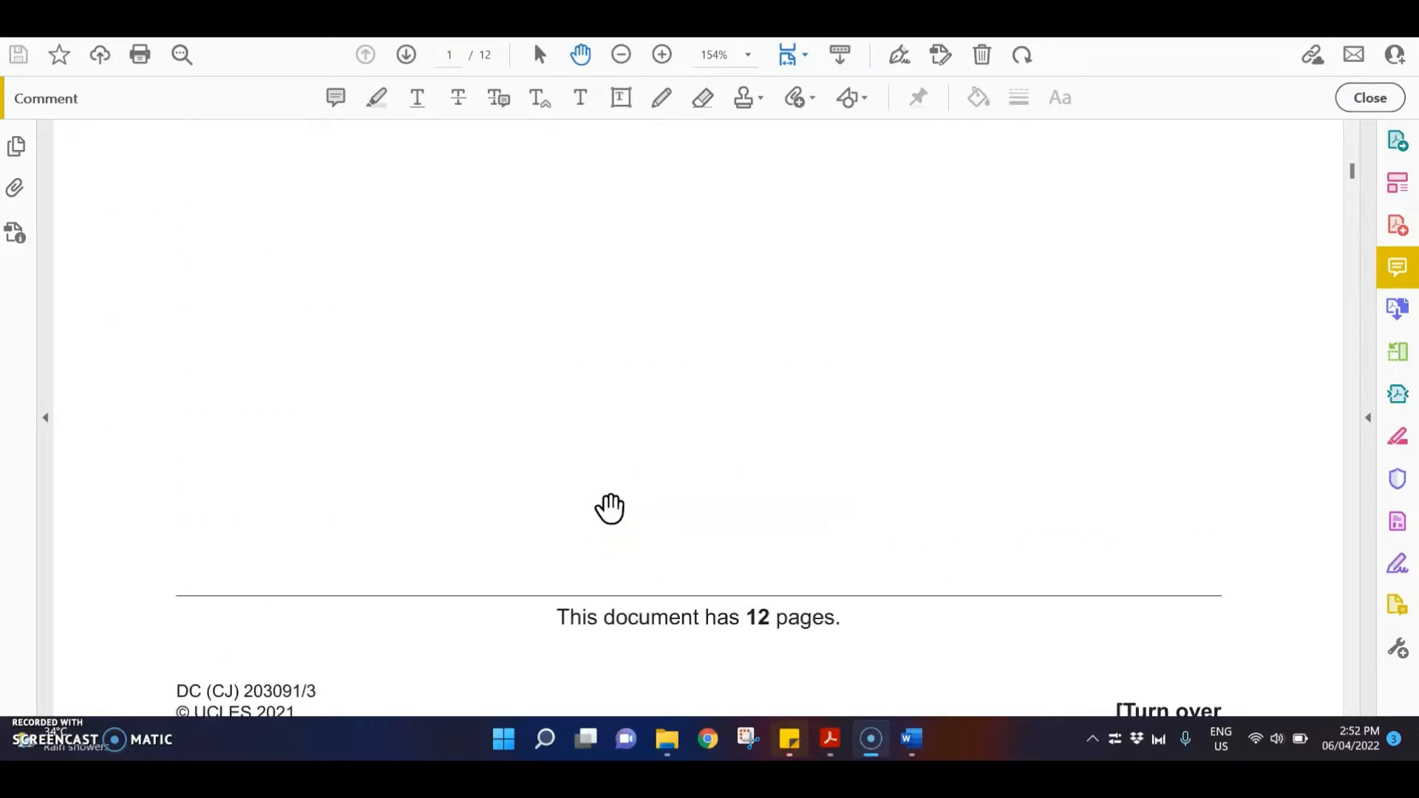
pyautogui.click(805, 57)
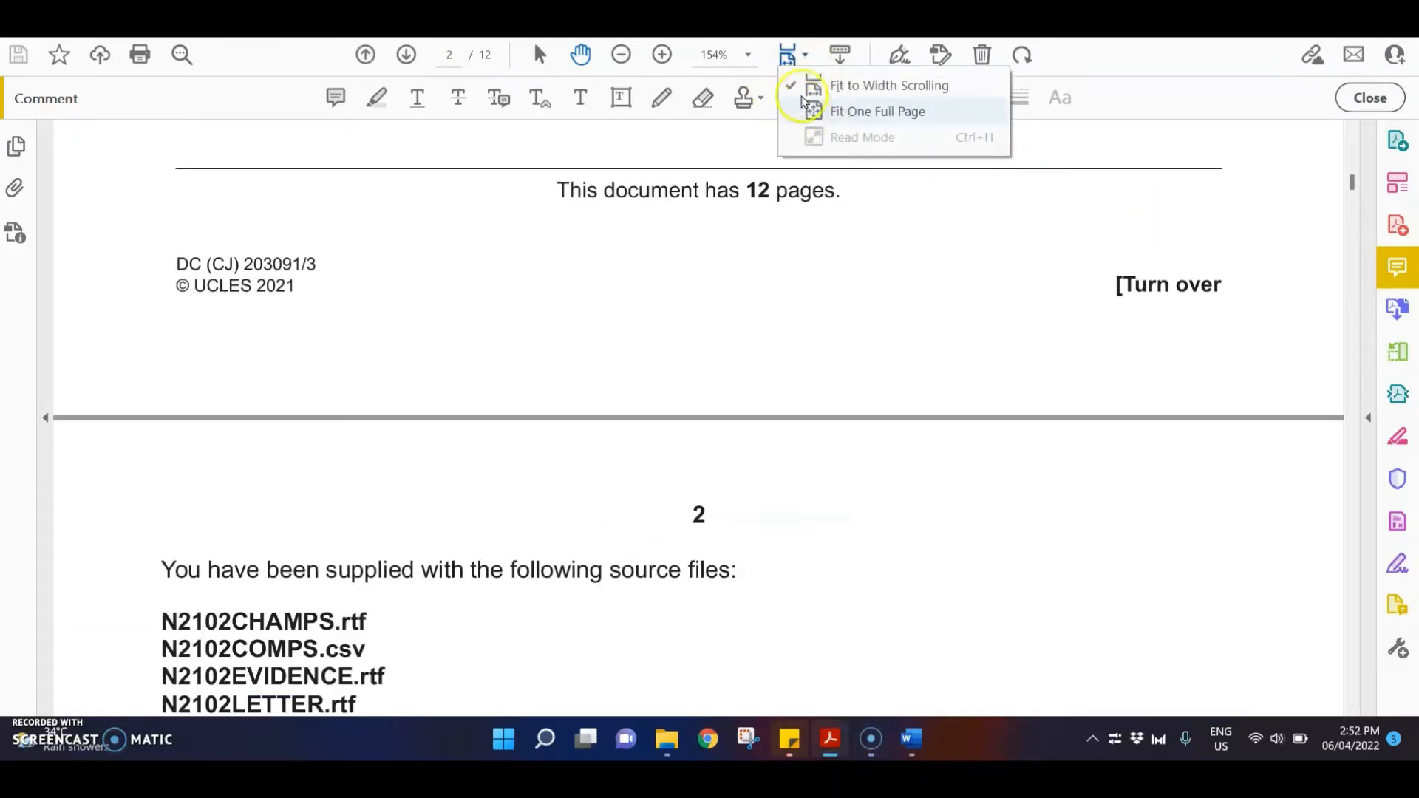
pyautogui.click(816, 110)
pyautogui.scroll(-4, 899, 250)
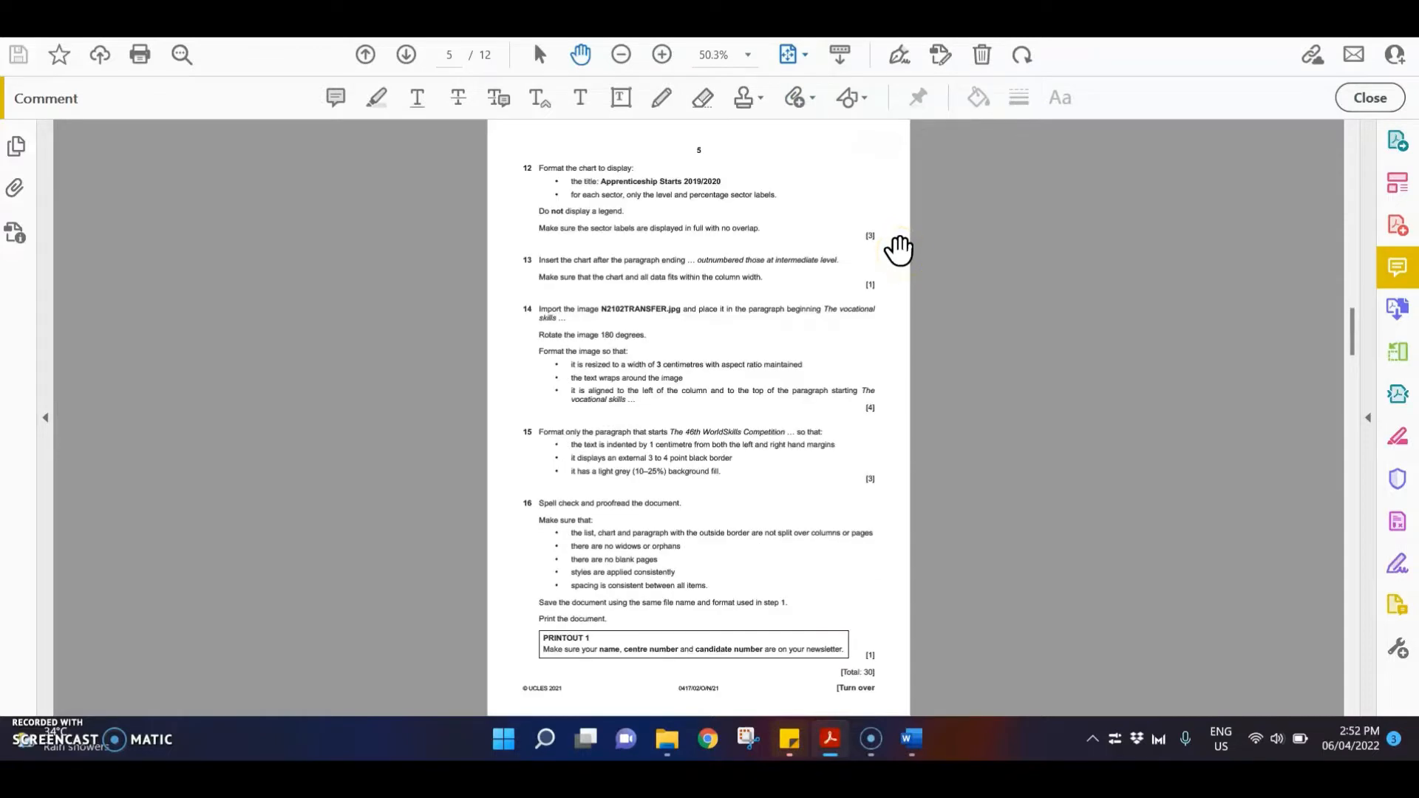
pyautogui.click(787, 55)
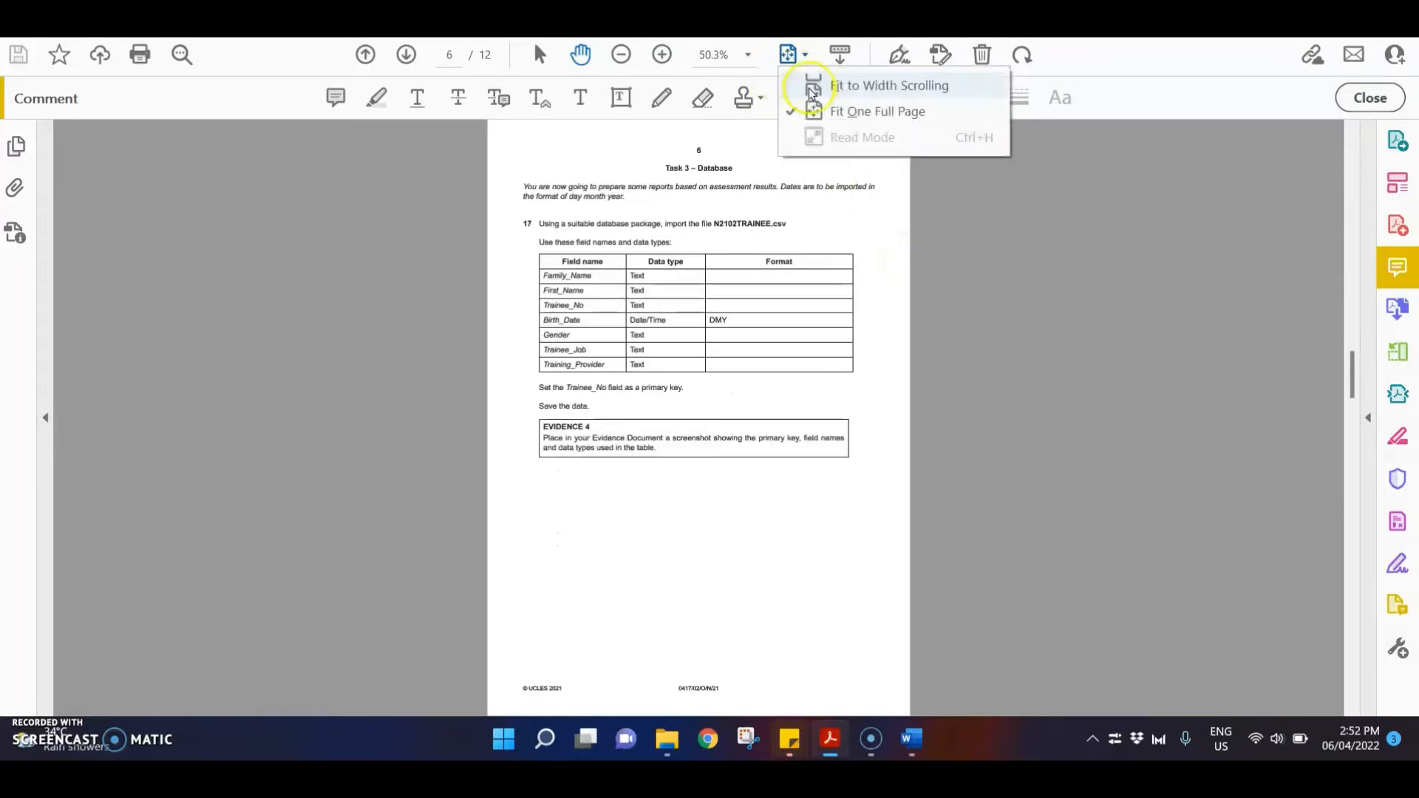
pyautogui.click(850, 83)
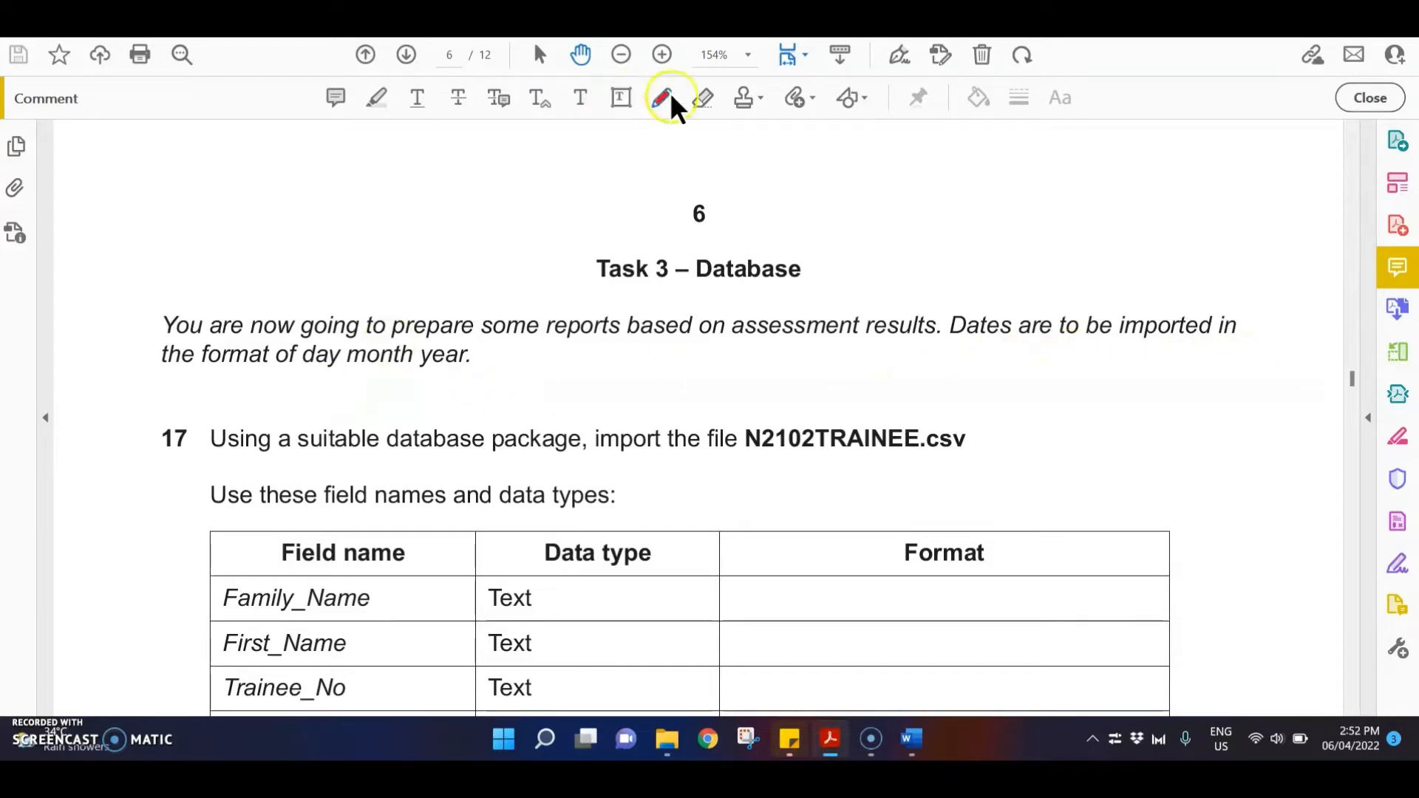
# Step: Highlight "day month year" in the Task 3 introduction, plus Date/Time and DMY in the Birth_Date row of the field table
pyautogui.click(381, 96)
pyautogui.moveTo(301, 355); pyautogui.dragTo(477, 358)
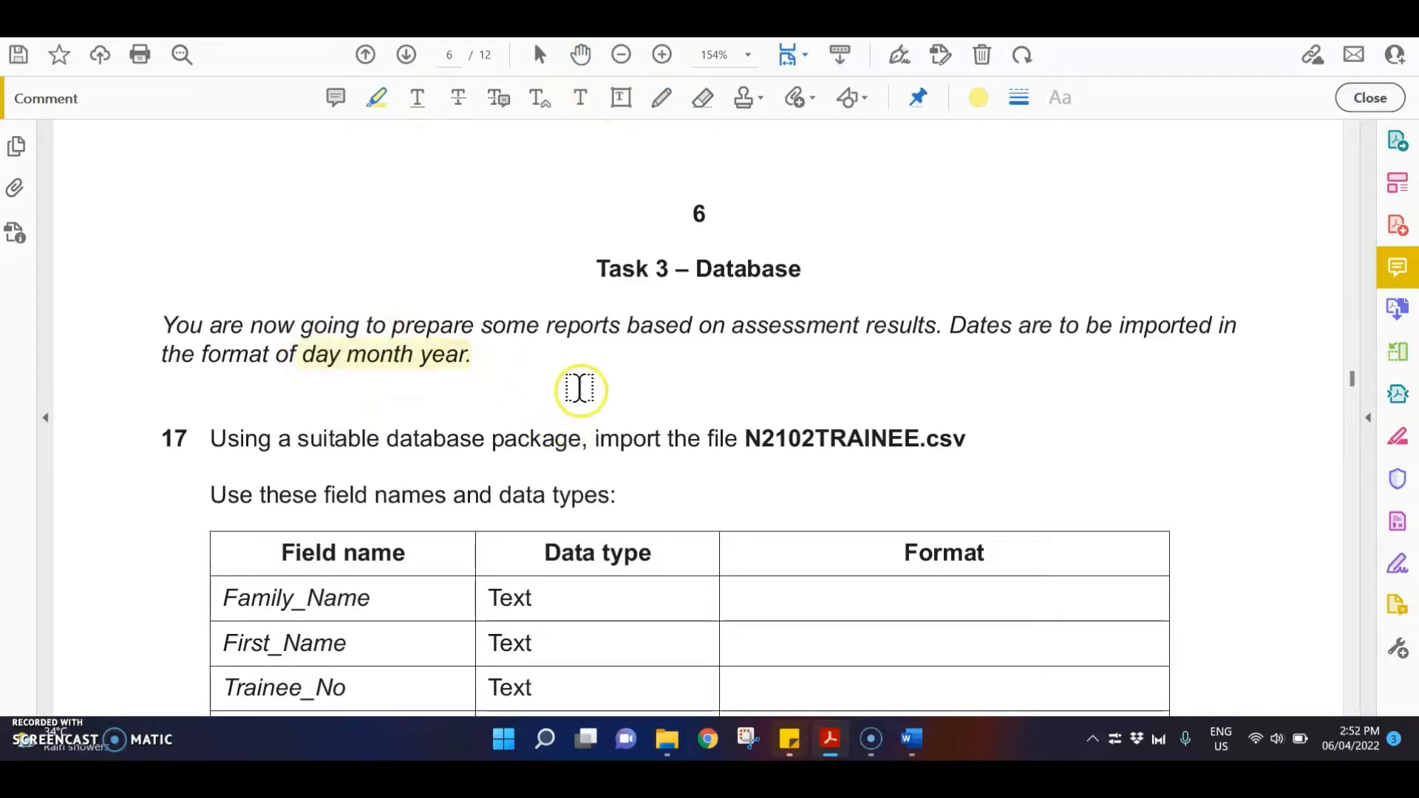
pyautogui.scroll(-3, 579, 386)
pyautogui.scroll(-2, 580, 386)
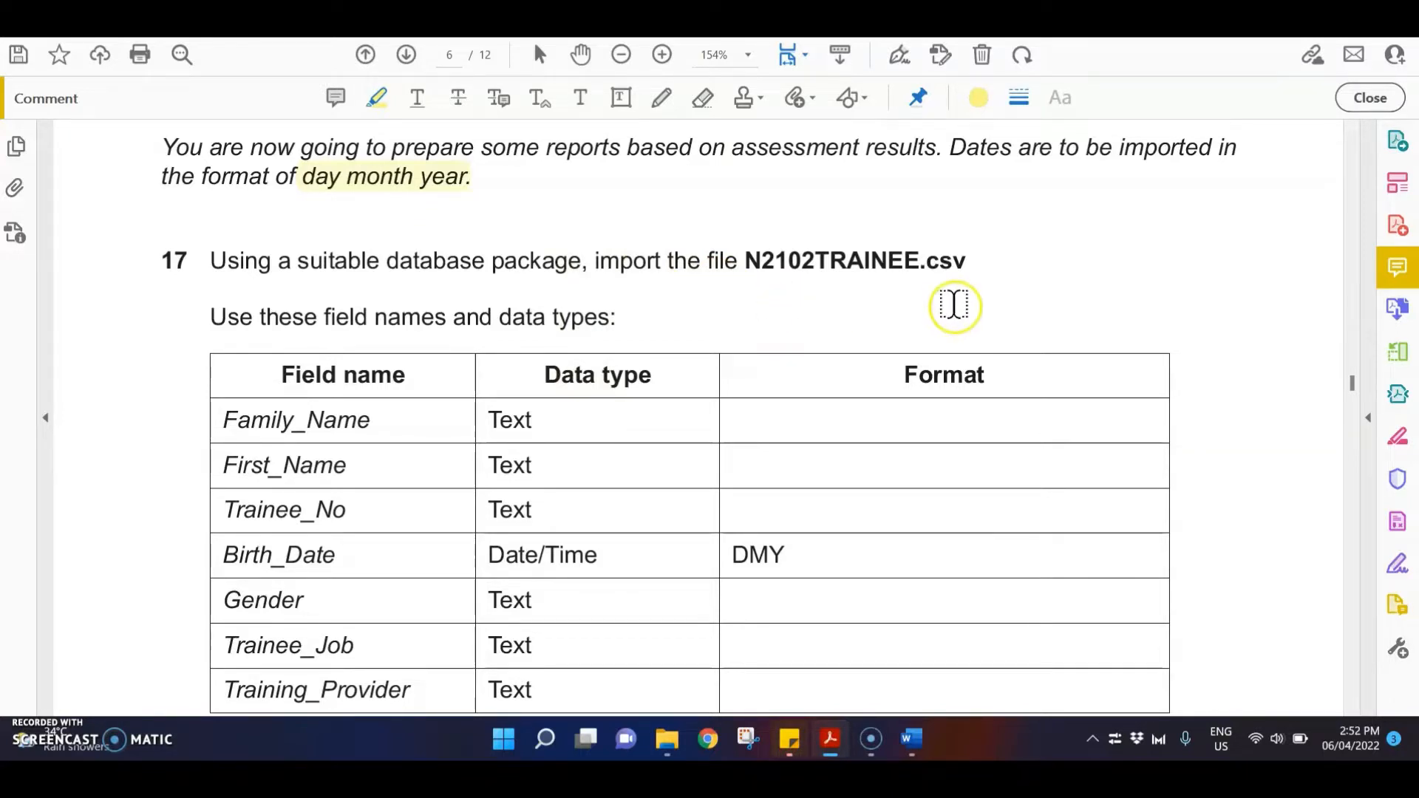
pyautogui.scroll(-2, 950, 299)
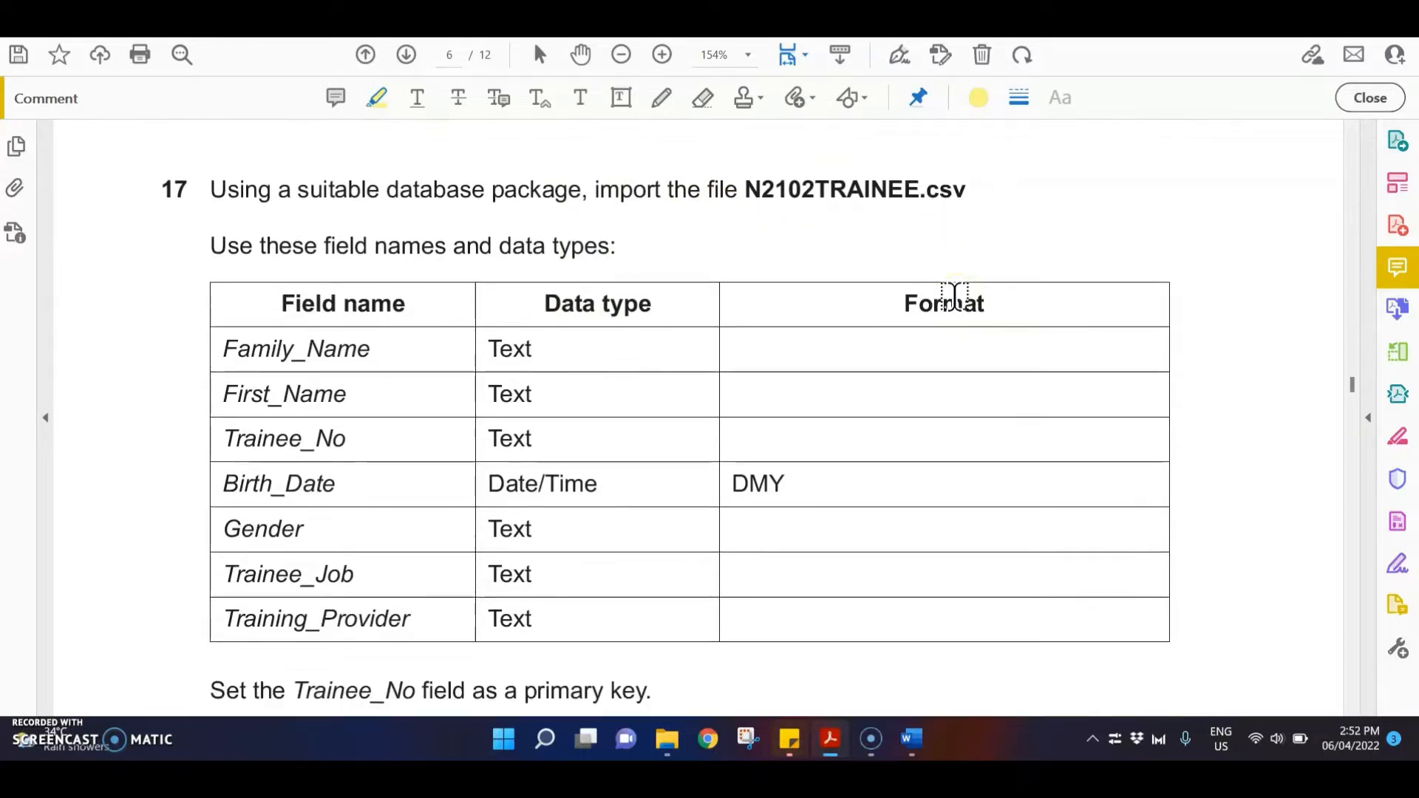
pyautogui.scroll(-2, 942, 294)
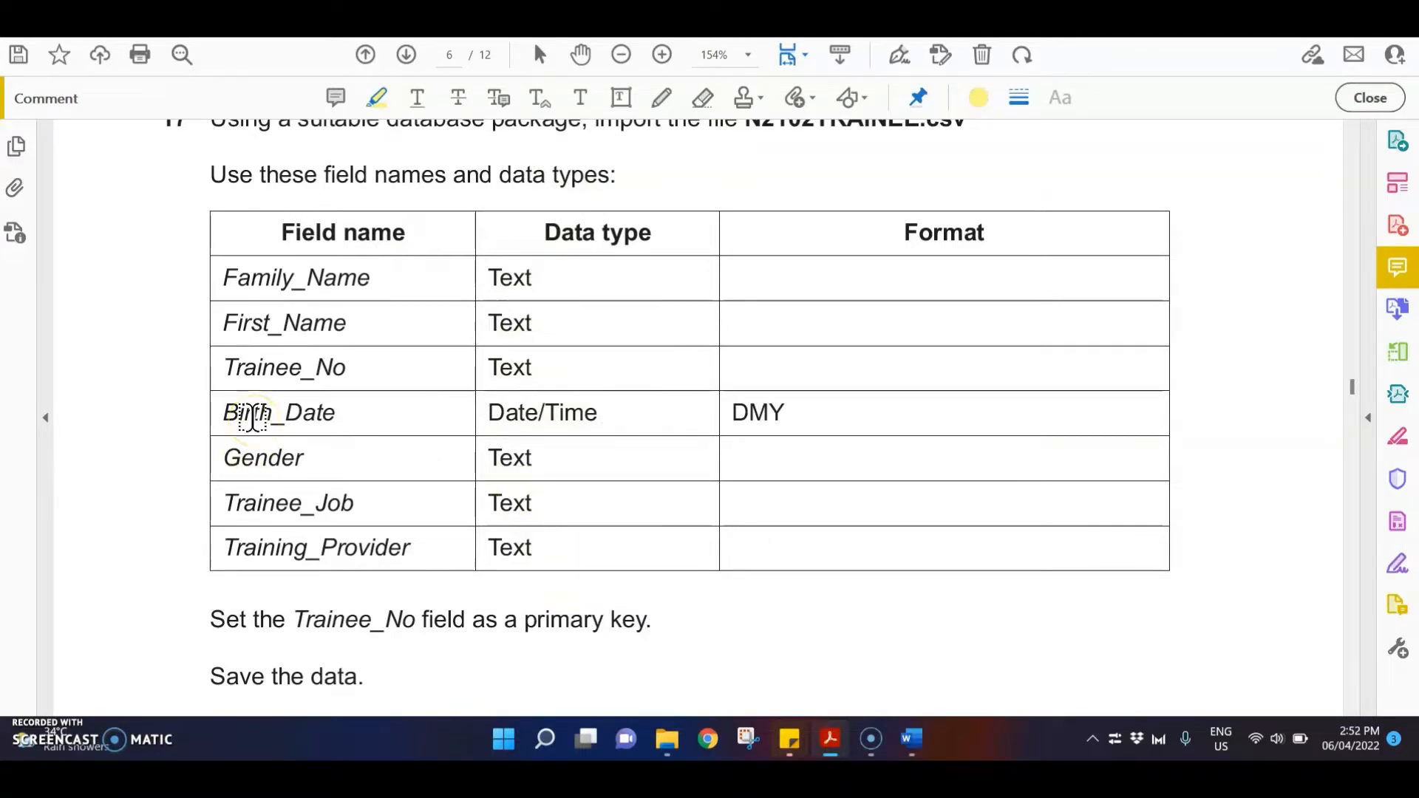
pyautogui.moveTo(476, 407); pyautogui.dragTo(600, 411)
pyautogui.moveTo(795, 412); pyautogui.dragTo(730, 417)
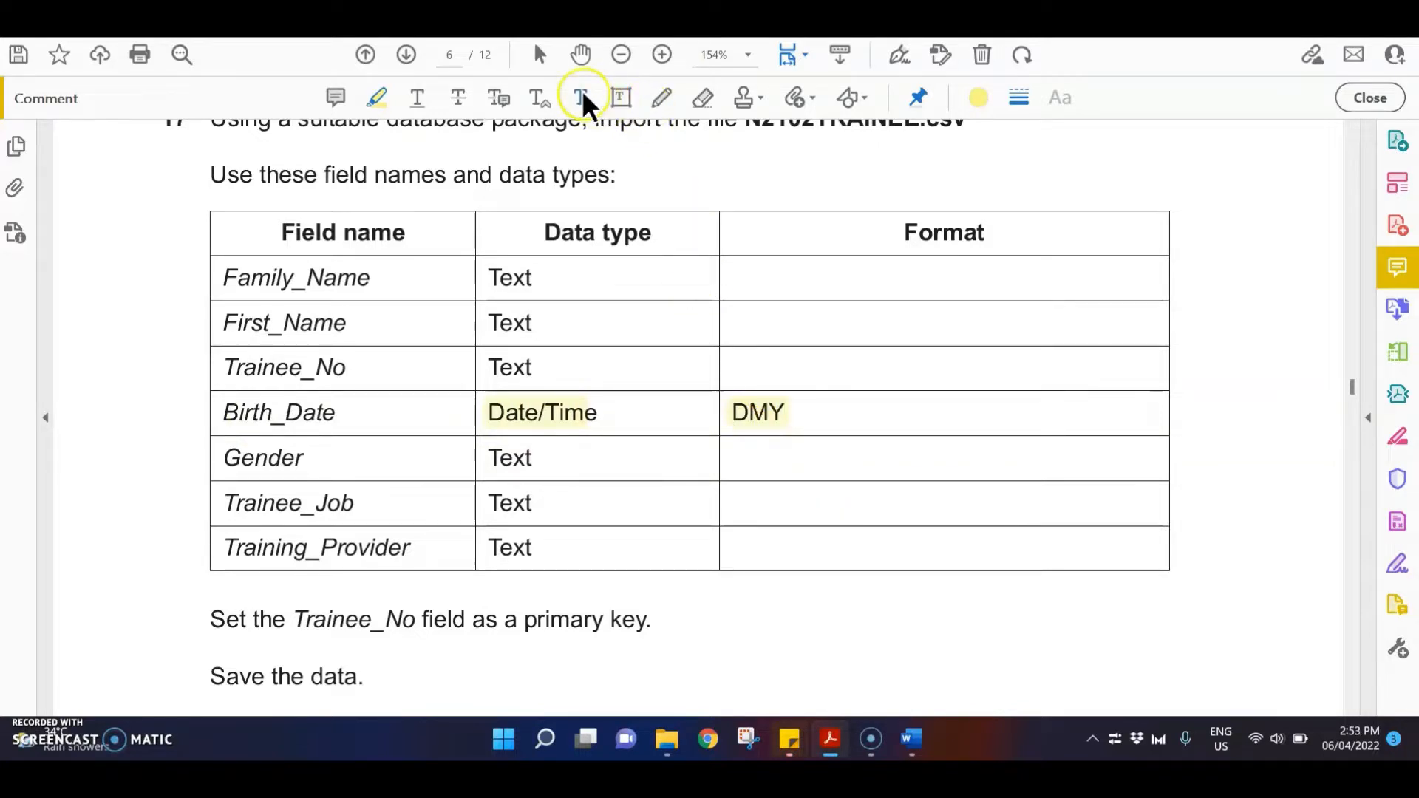
# Step: Add the text comment DD/MM/YYYY beside DMY in the Format cell of the Birth_Date row
pyautogui.click(583, 91)
pyautogui.click(813, 410)
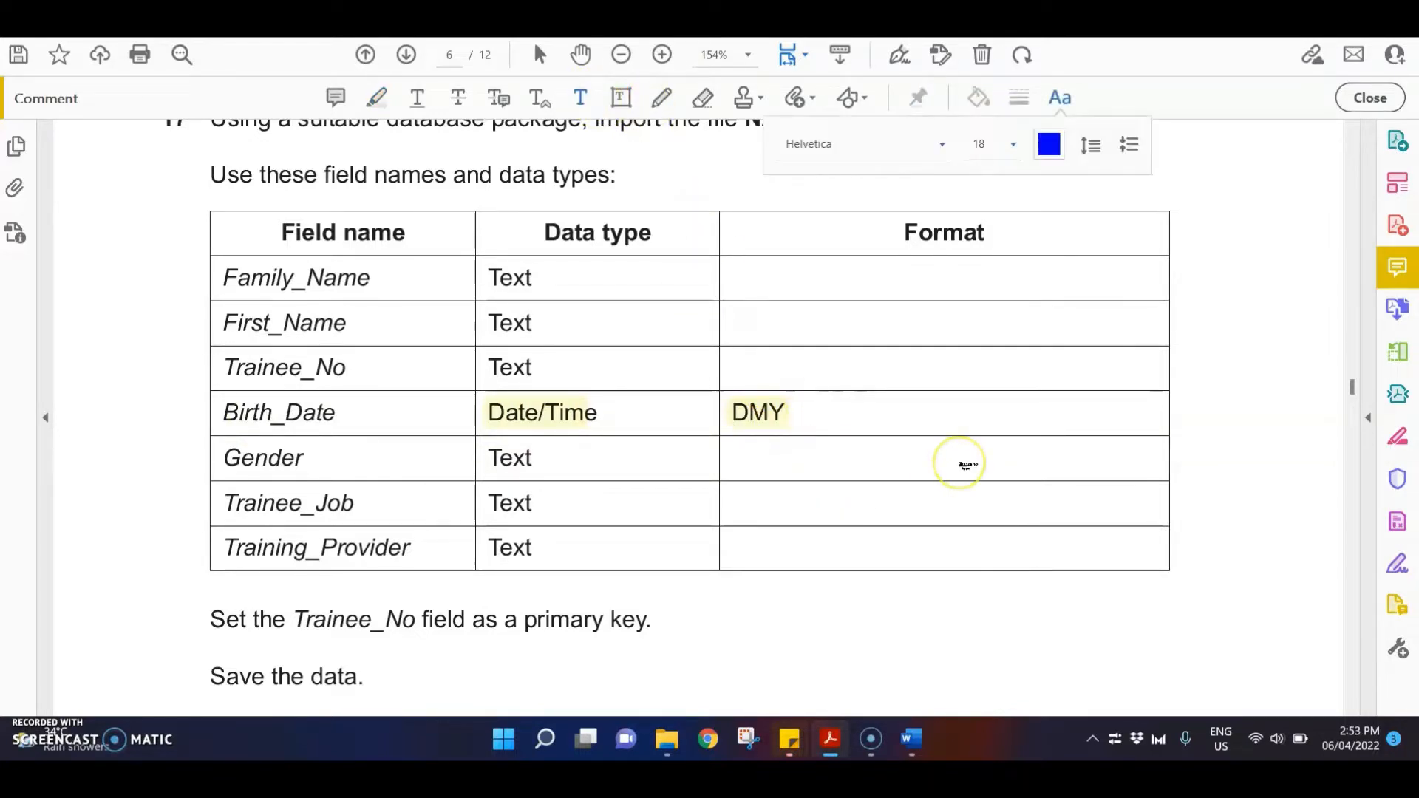
pyautogui.write('DD')
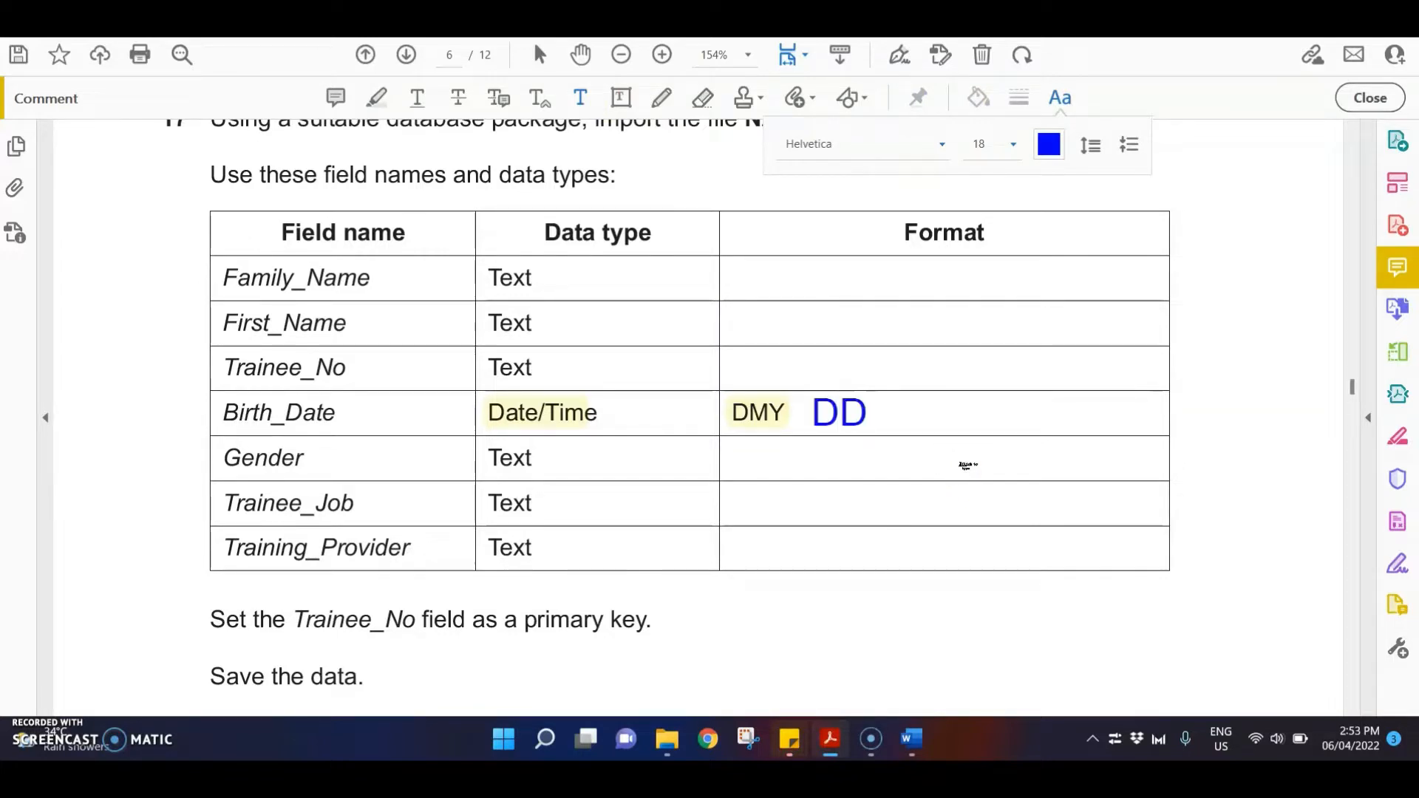
pyautogui.write('/MM/YYYY')
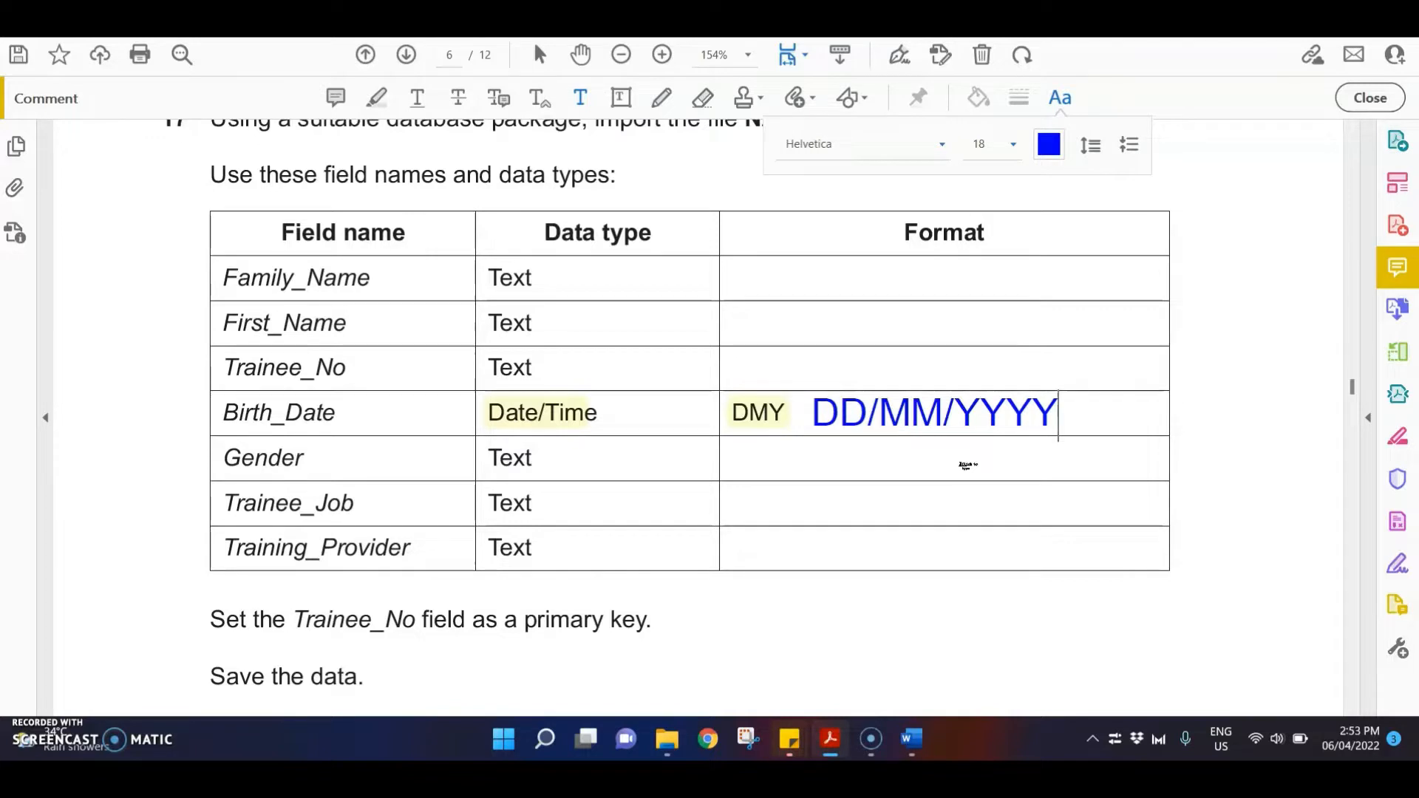
pyautogui.click(1060, 97)
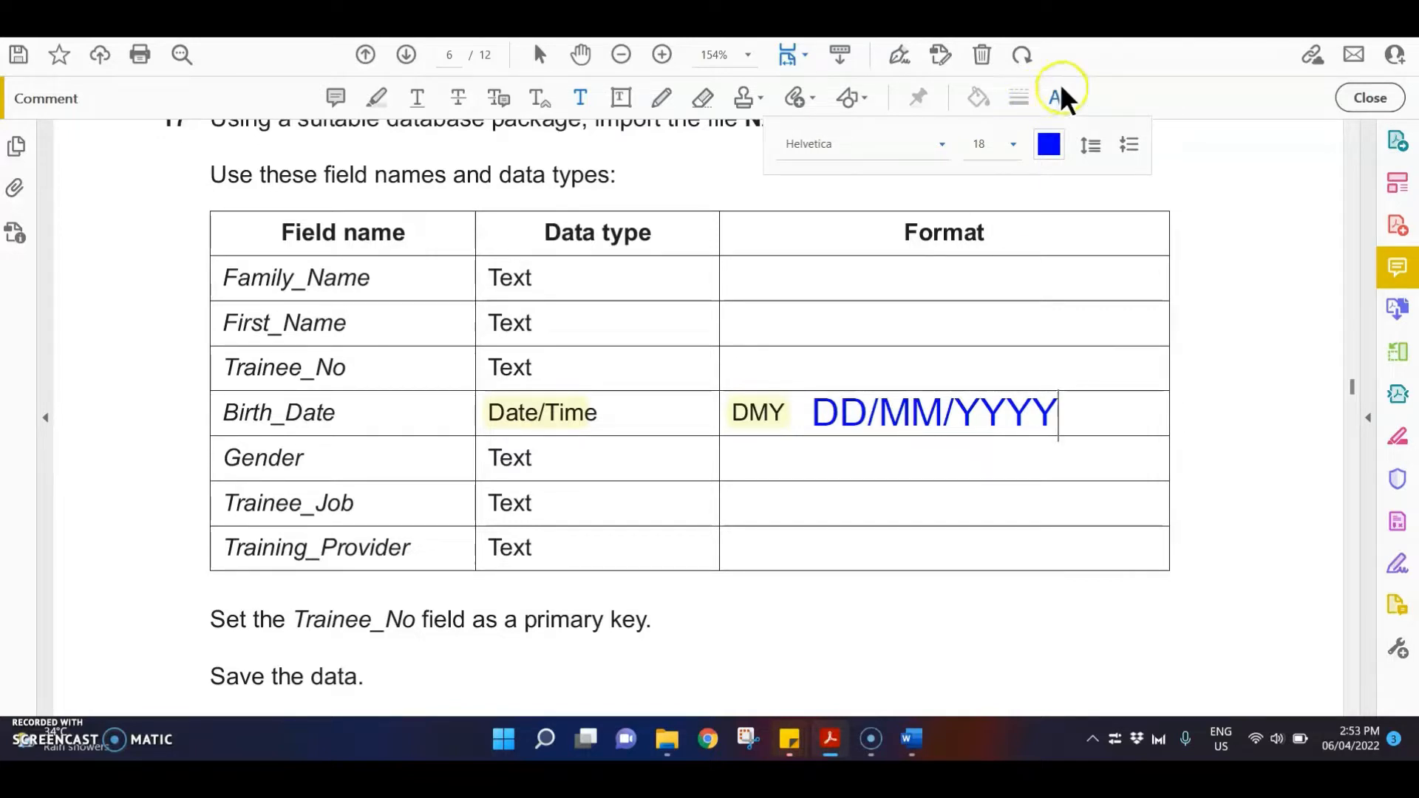
pyautogui.click(836, 515)
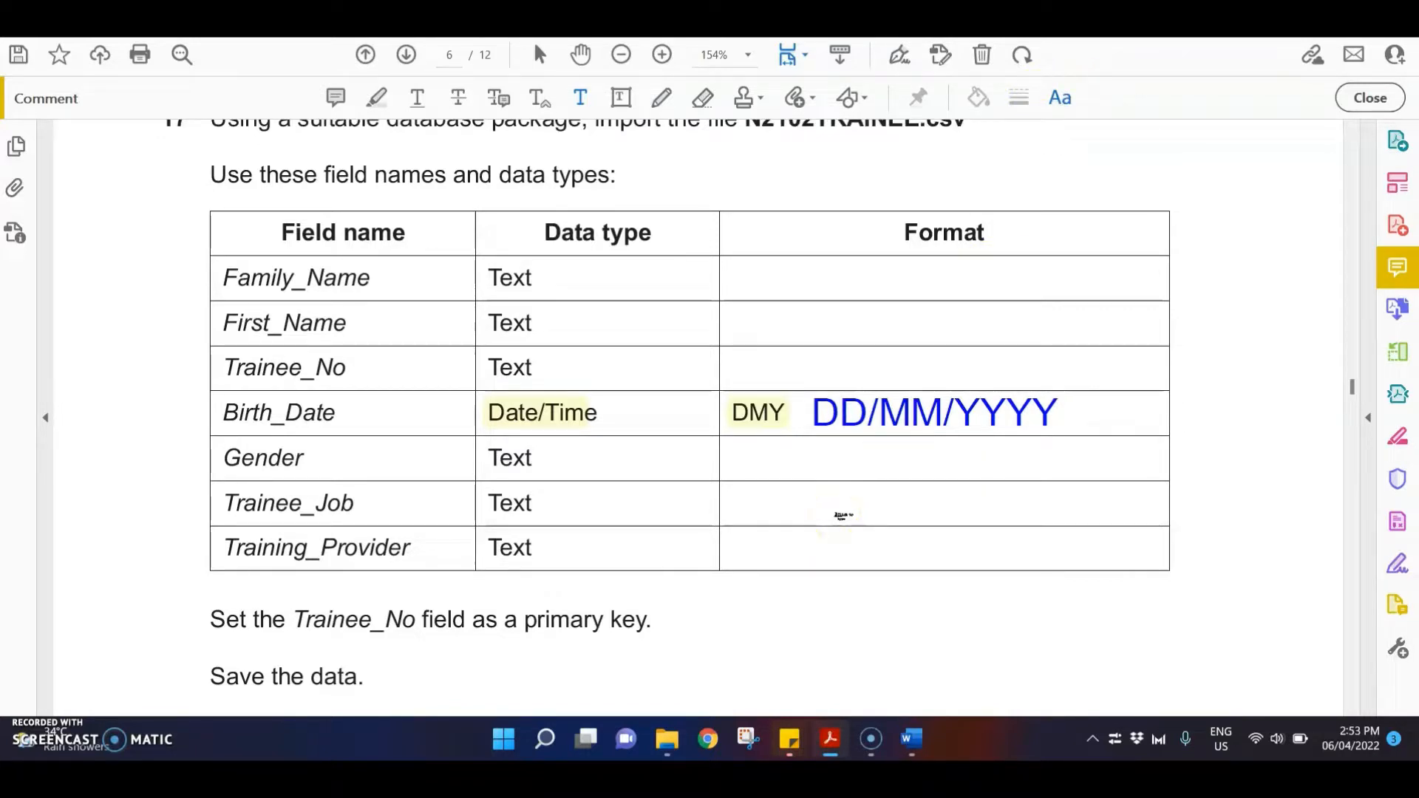
# Step: Highlight "Trainee_No" and "primary key" in the instruction below the field table
pyautogui.scroll(-1, 843, 515)
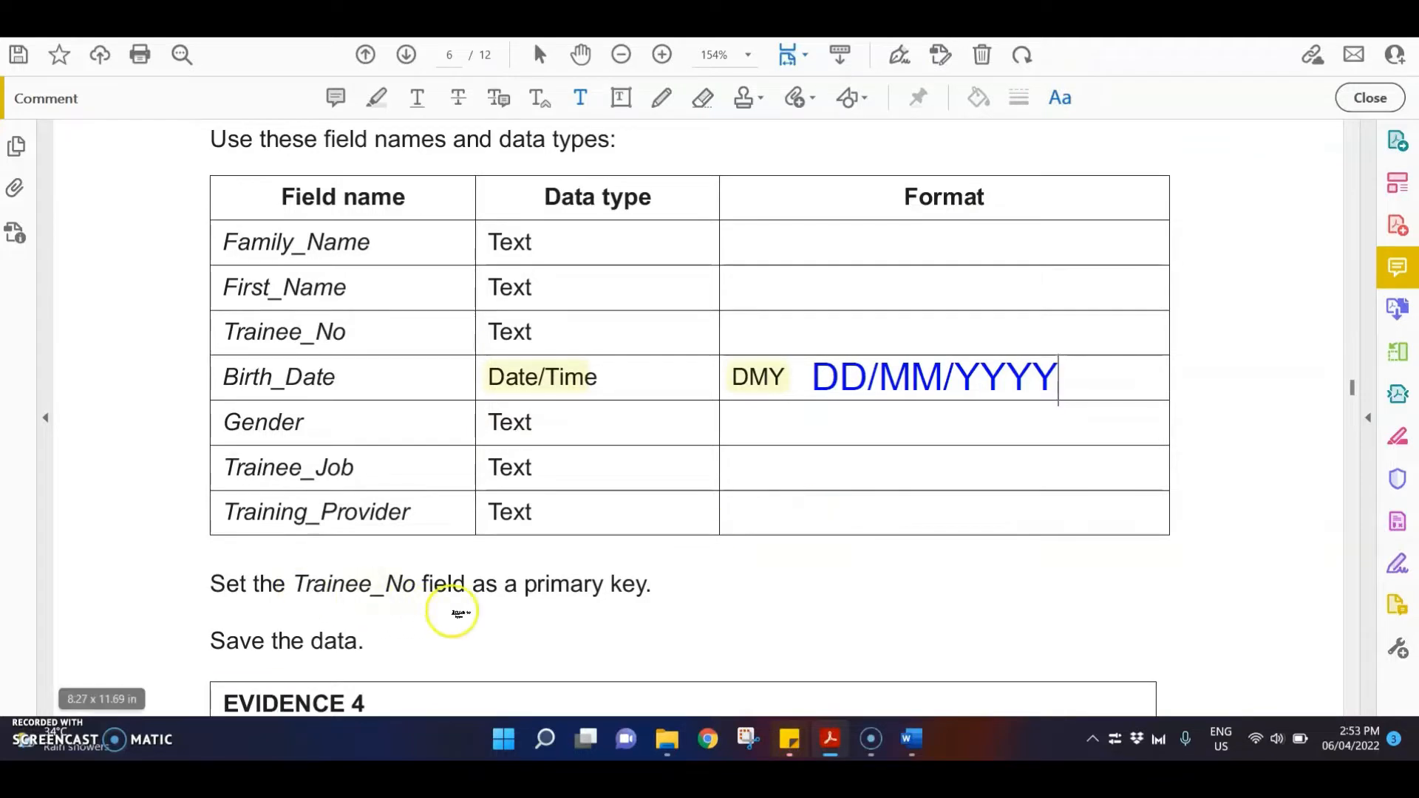
pyautogui.click(377, 96)
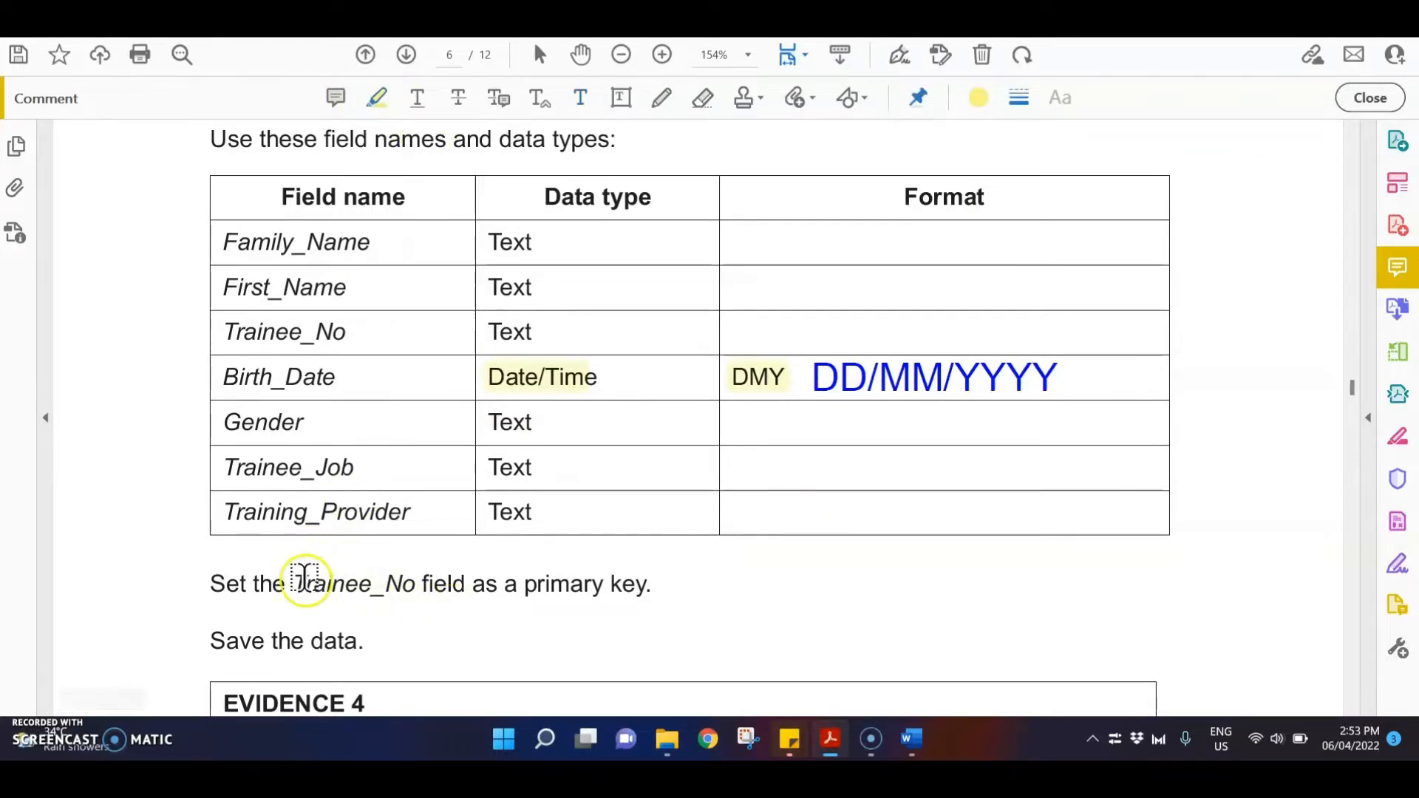
pyautogui.moveTo(310, 584); pyautogui.dragTo(407, 584)
pyautogui.moveTo(548, 592); pyautogui.dragTo(653, 587)
# Step: Search the computer for "access" and launch Microsoft Access
pyautogui.press('super')
pyautogui.write('access')
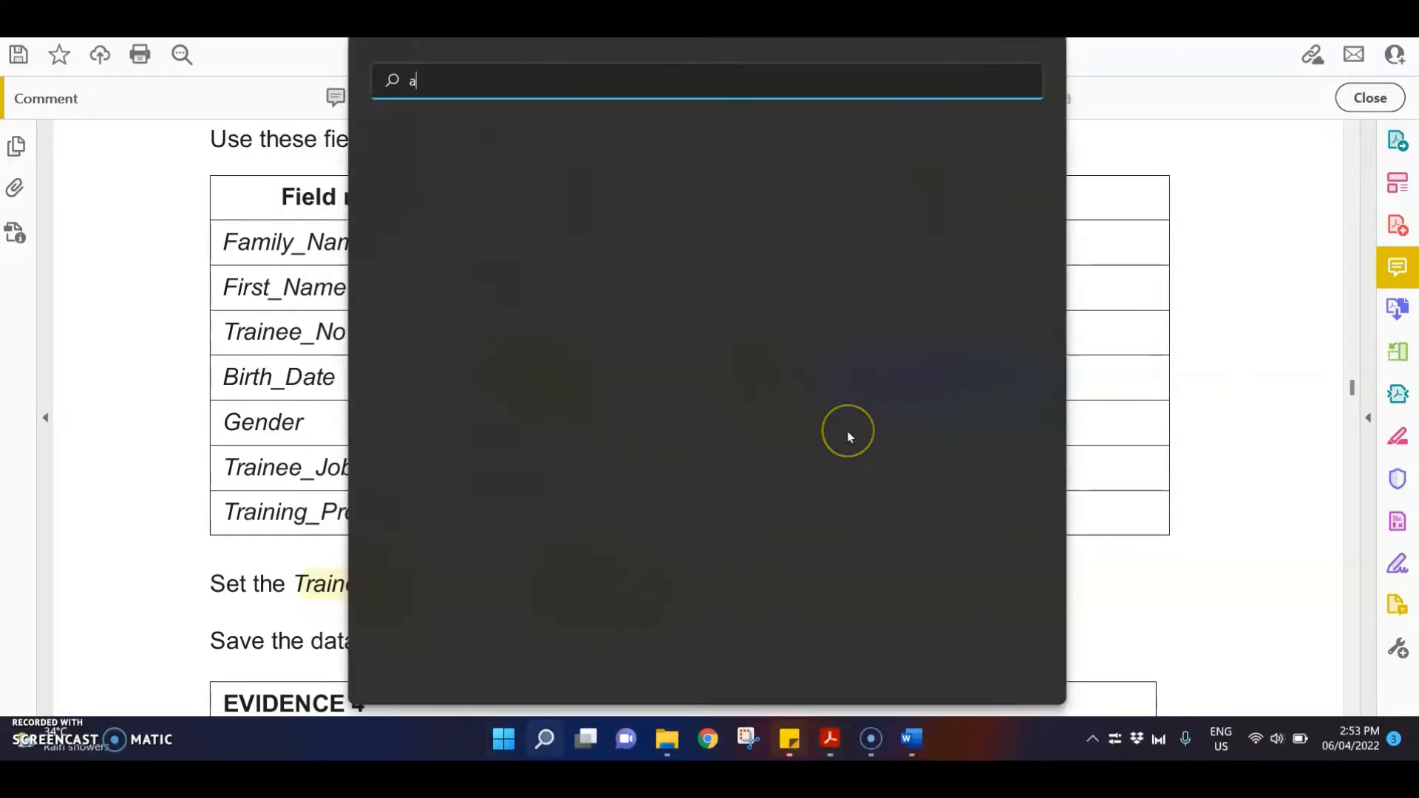
pyautogui.press('Return')
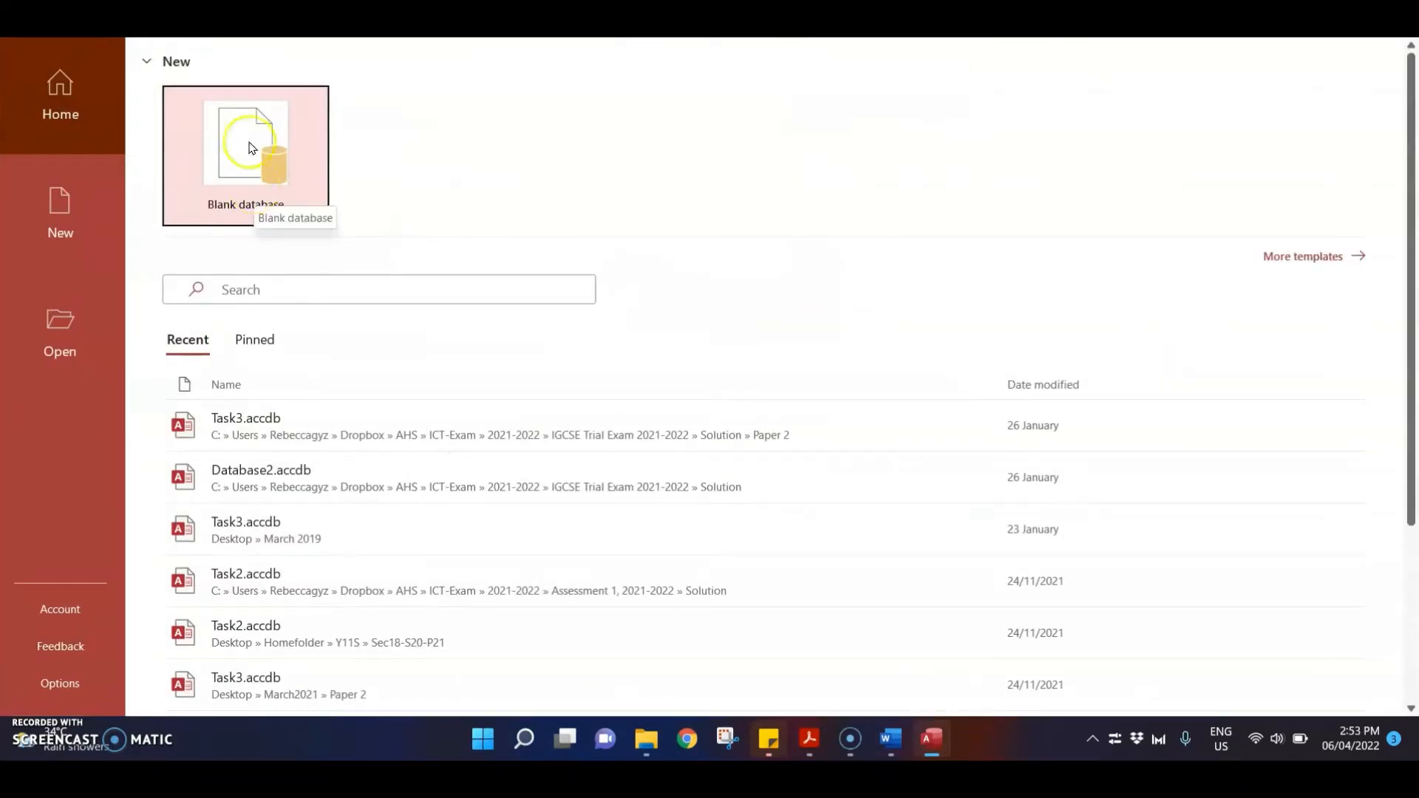
# Step: Create a blank database named Task3 in the Nov2021 Paper2 folder on the desktop and close its empty default table
pyautogui.click(249, 148)
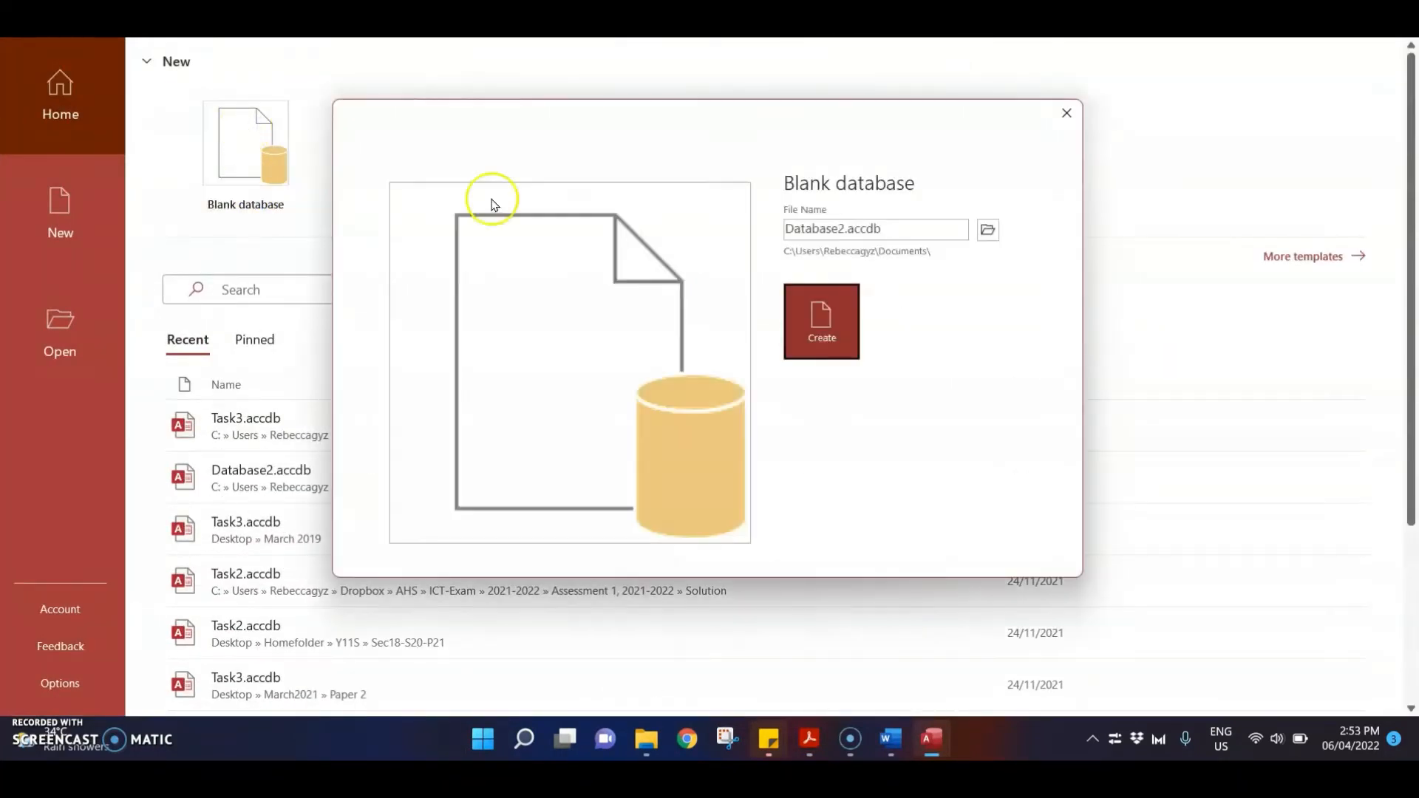
pyautogui.click(988, 230)
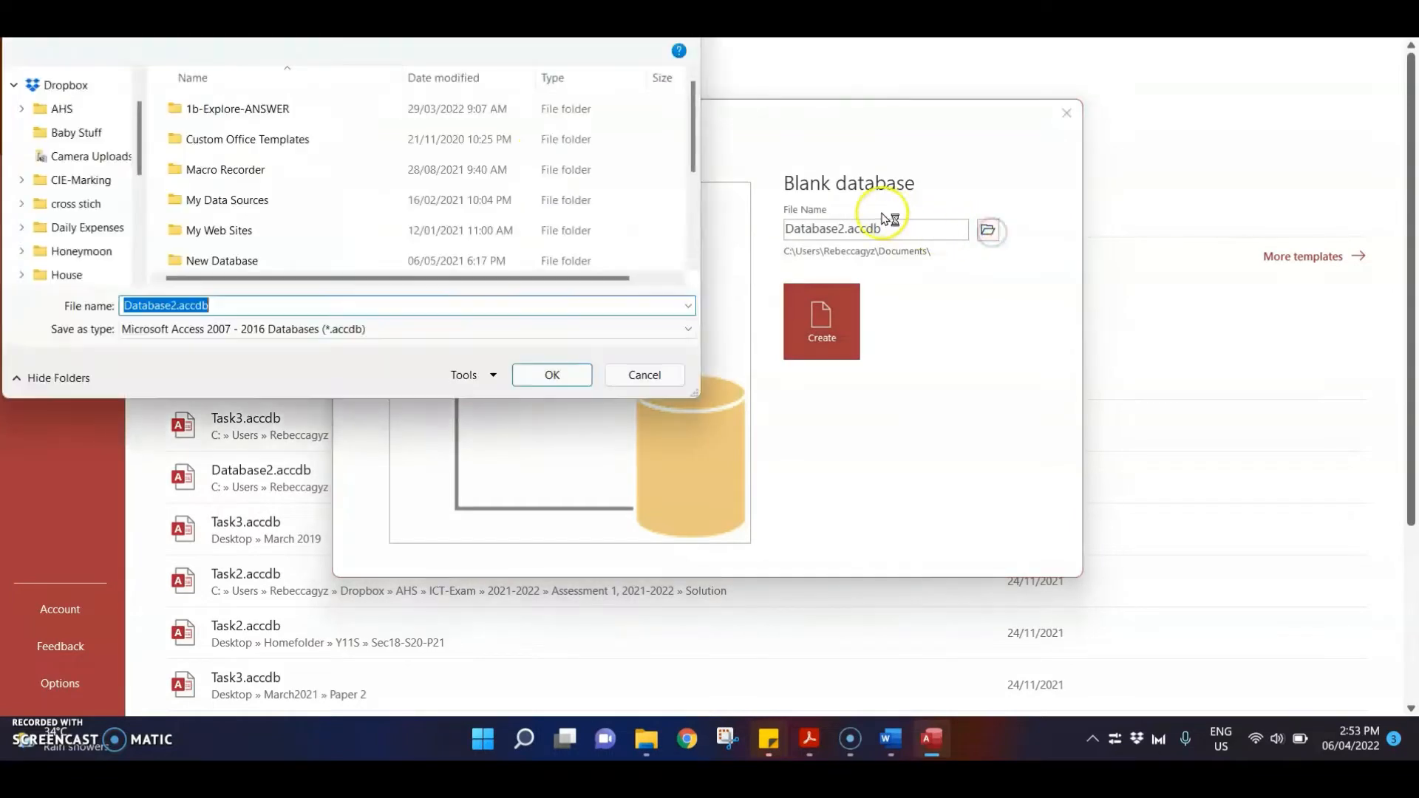
pyautogui.scroll(5, 74, 159)
pyautogui.scroll(2, 77, 164)
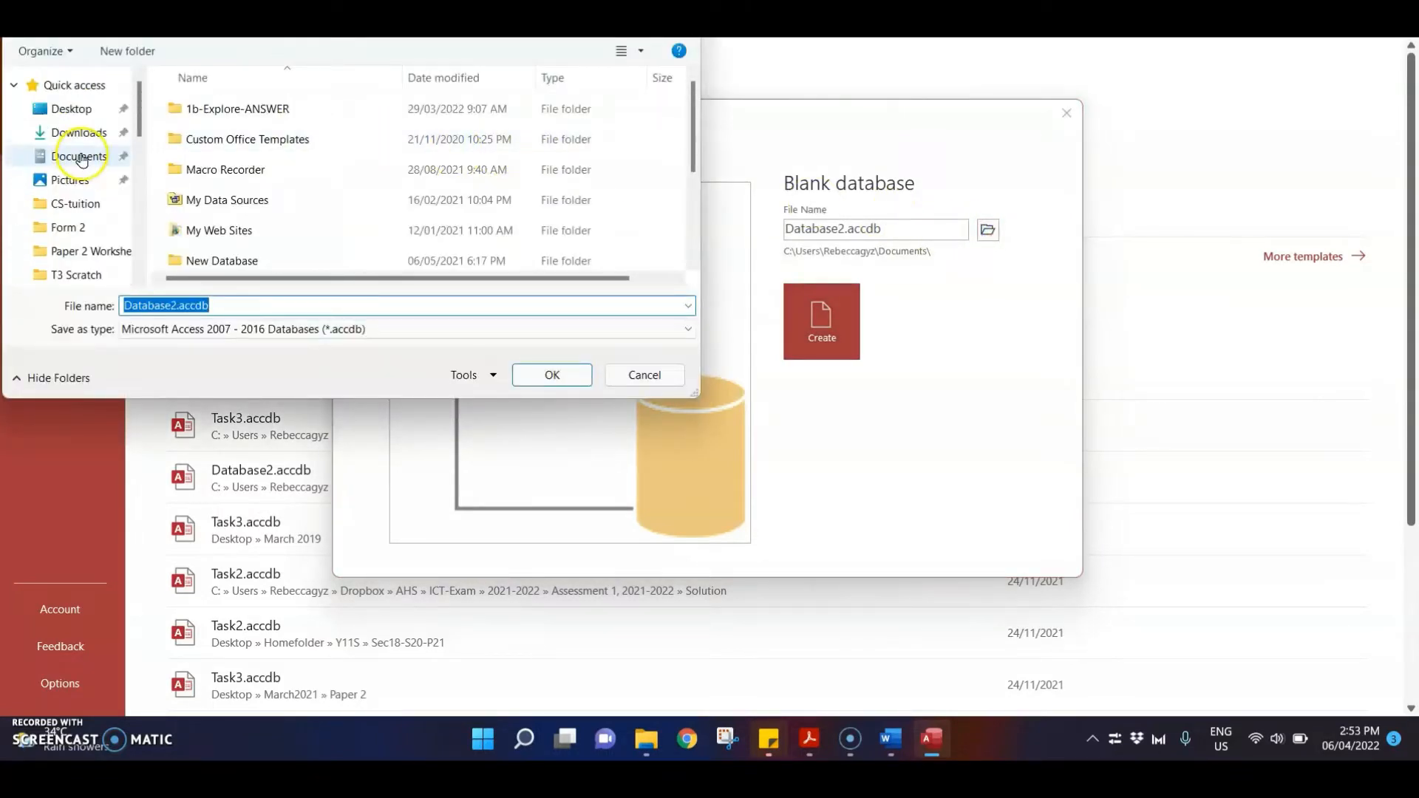
pyautogui.click(70, 108)
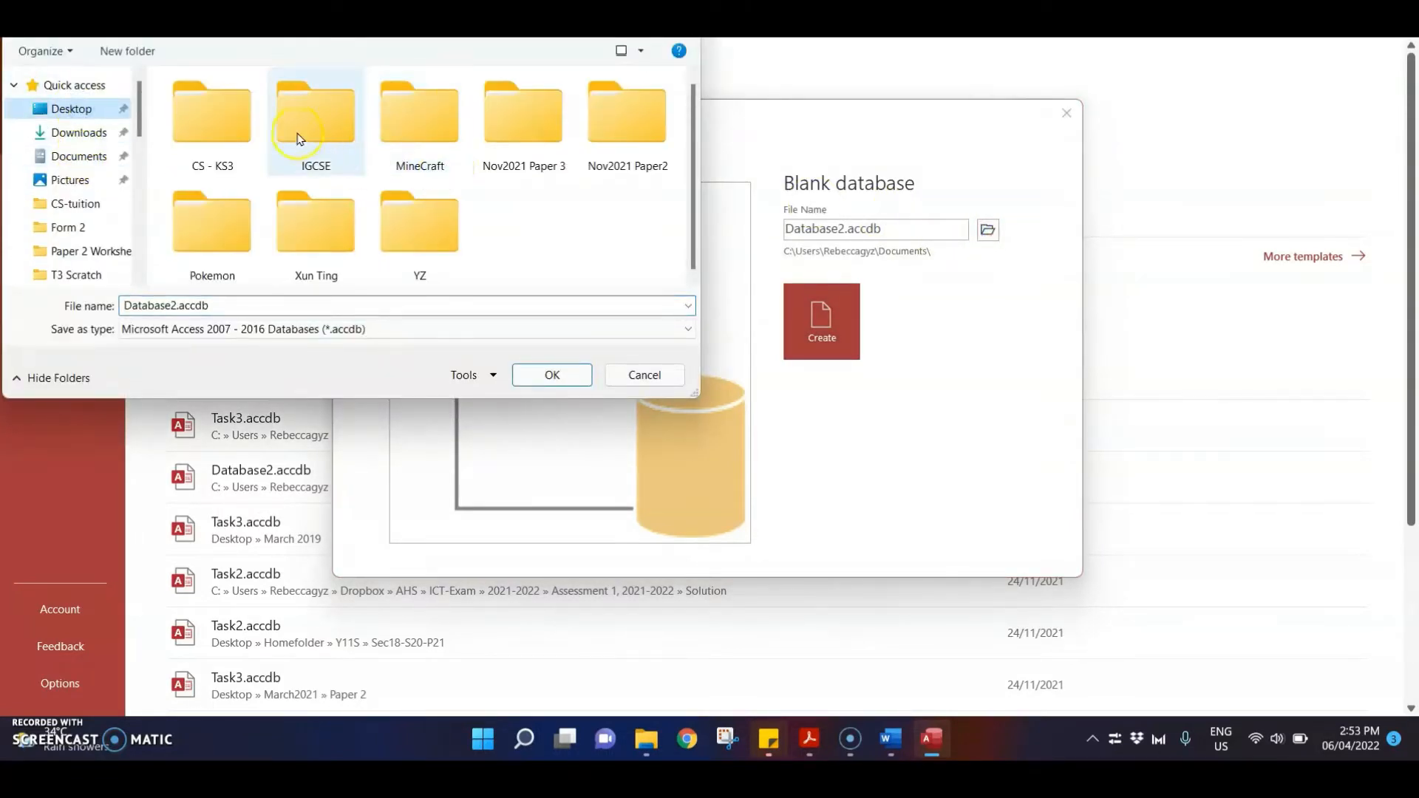
pyautogui.doubleClick(629, 120)
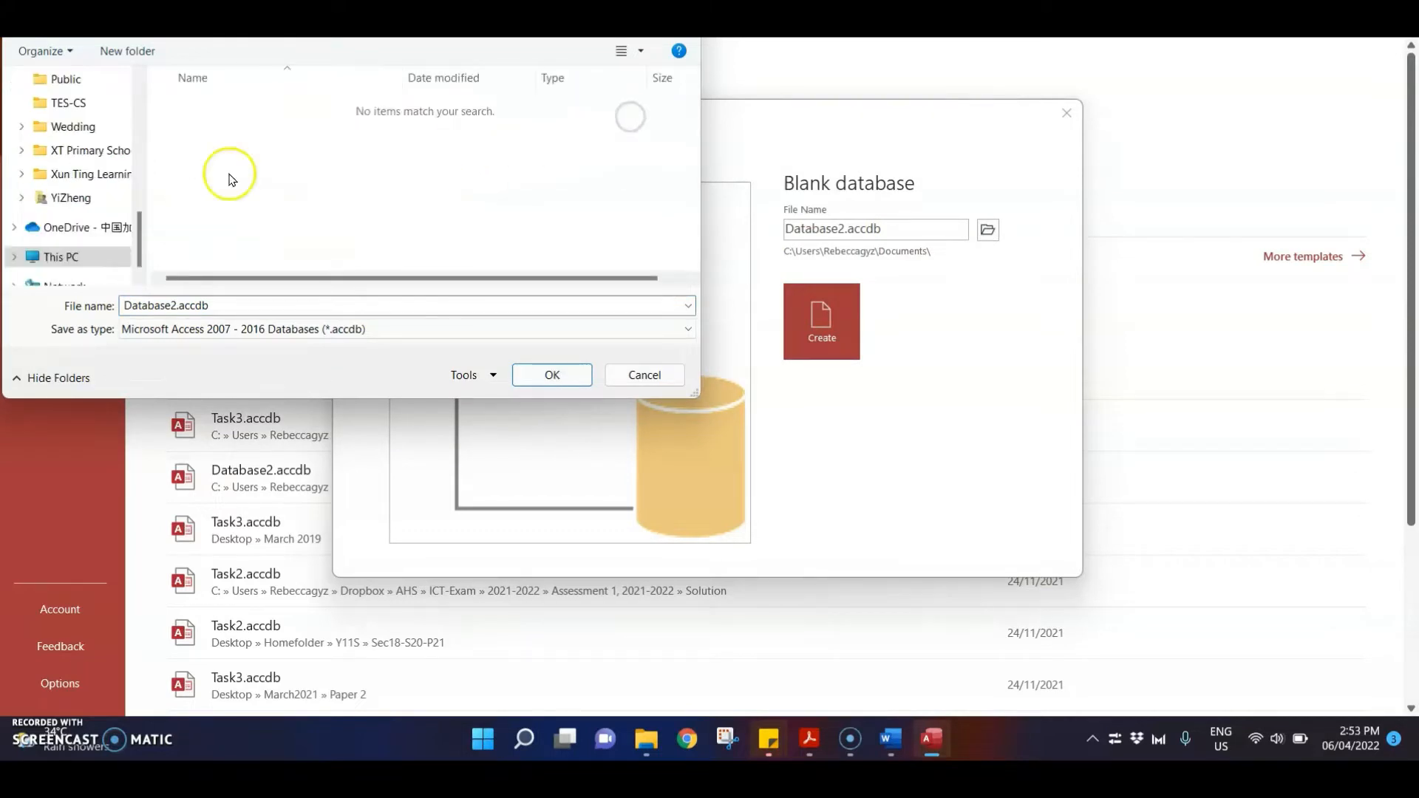
pyautogui.click(293, 308)
pyautogui.write('Task')
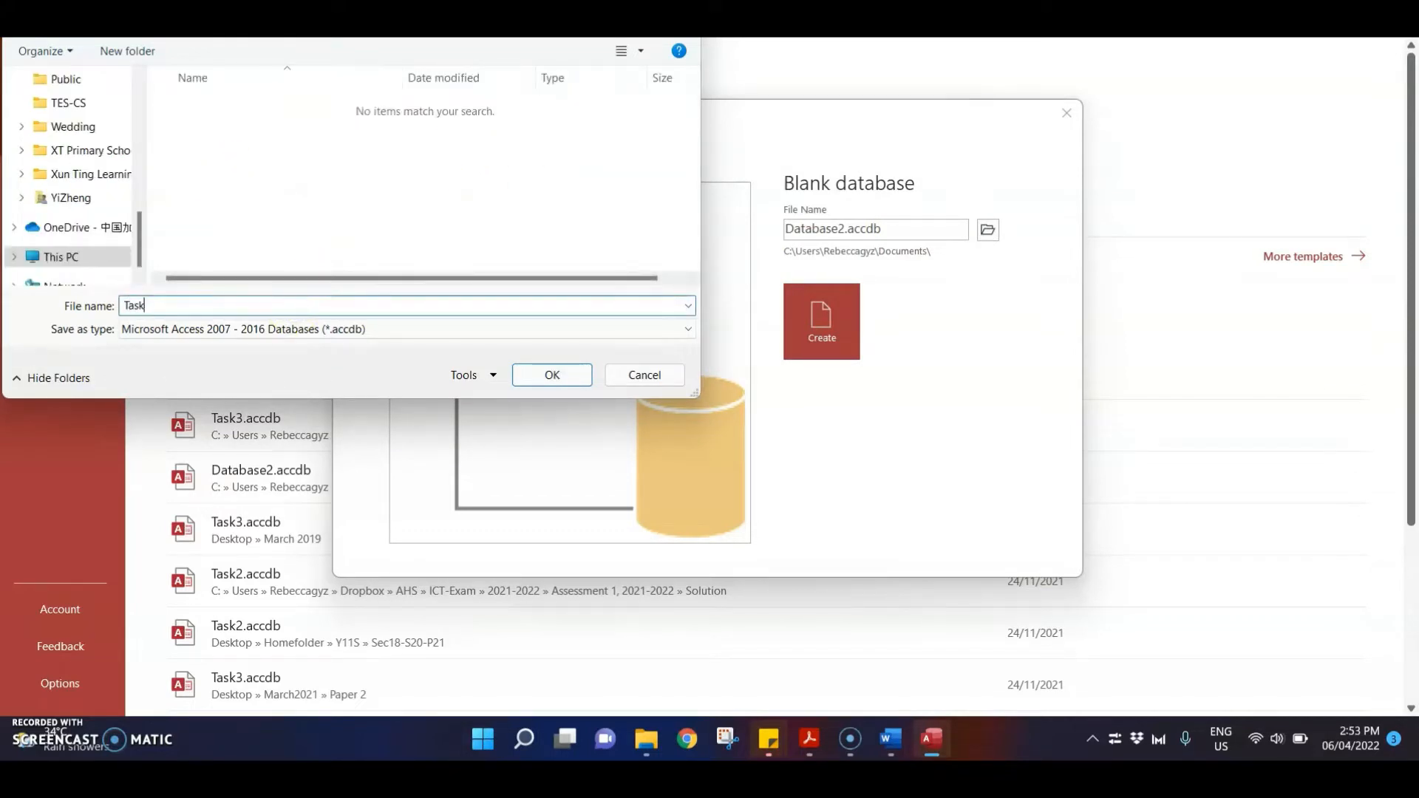
pyautogui.write('3')
pyautogui.press('Return')
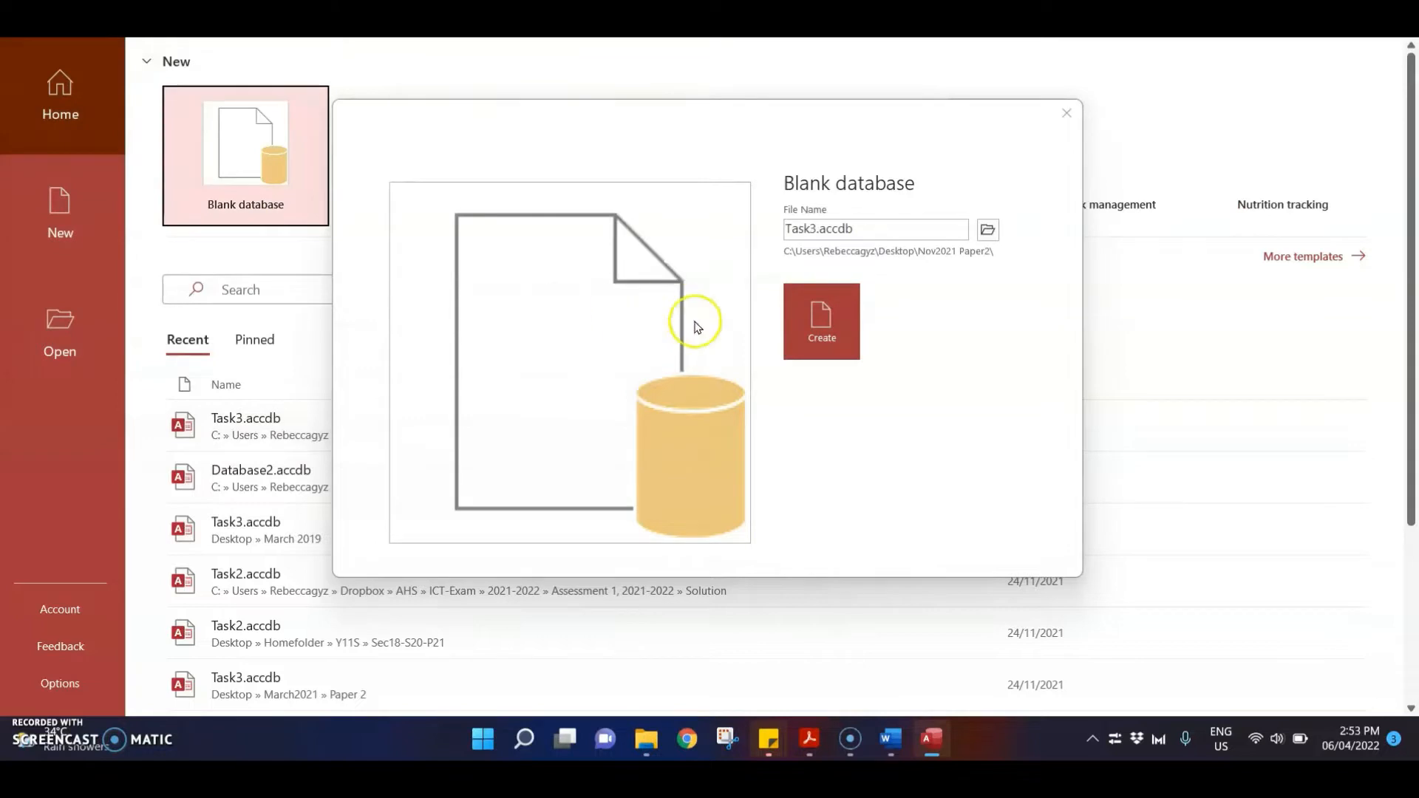
pyautogui.click(854, 323)
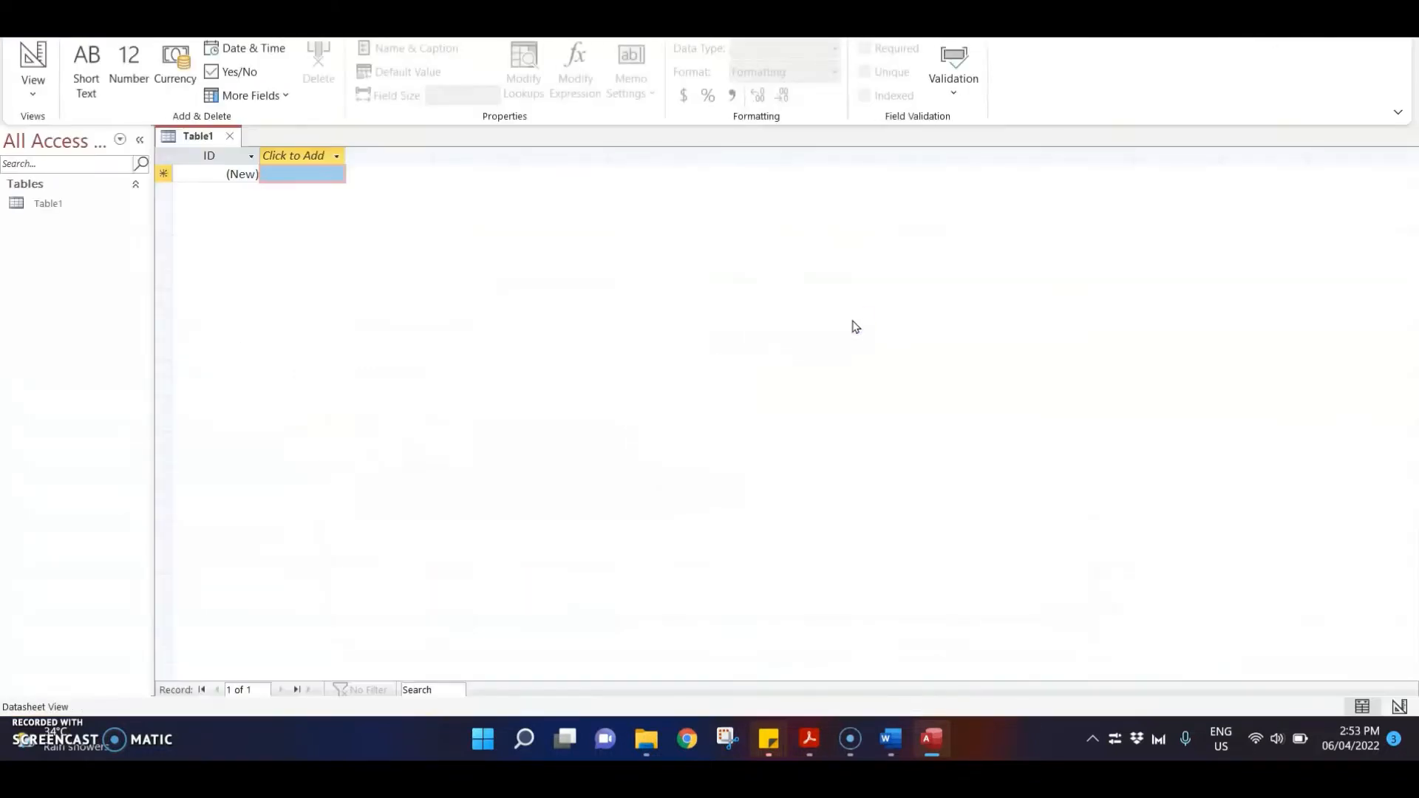
pyautogui.click(230, 136)
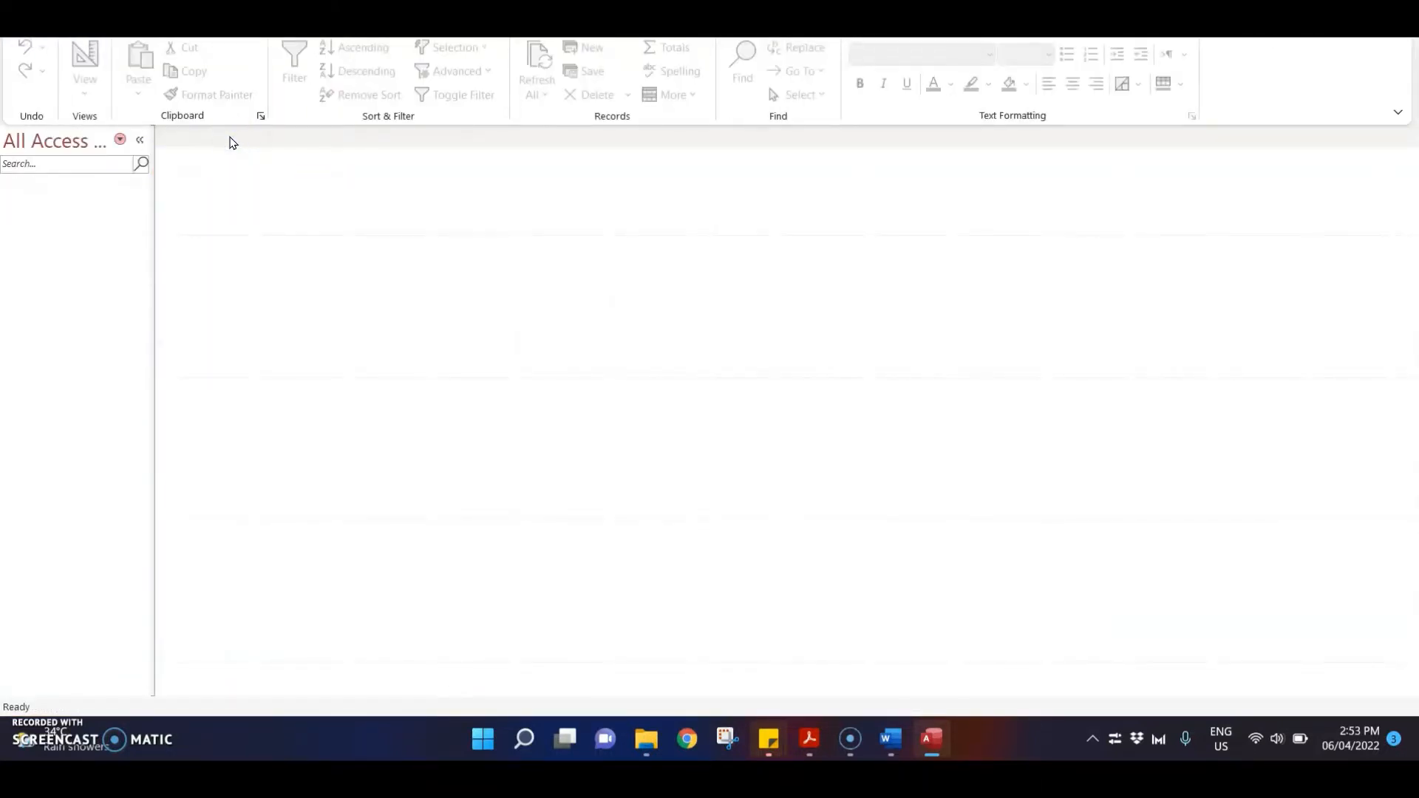
# Step: Start a text file import into a new table, using N2102TRAINEE.csv from the Nov2021 Paper2 folder on the desktop
pyautogui.click(297, 58)
pyautogui.click(286, 24)
pyautogui.click(192, 24)
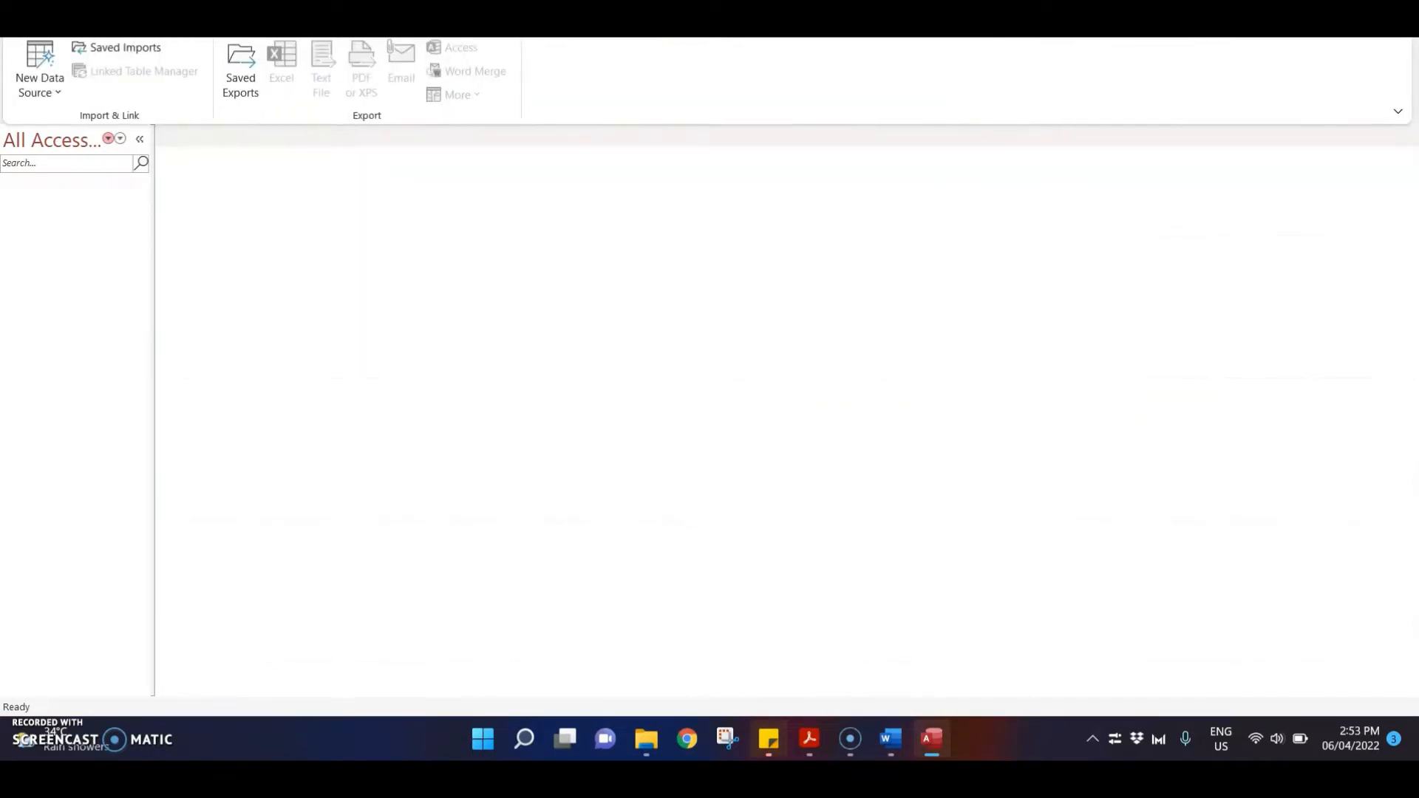
pyautogui.click(50, 93)
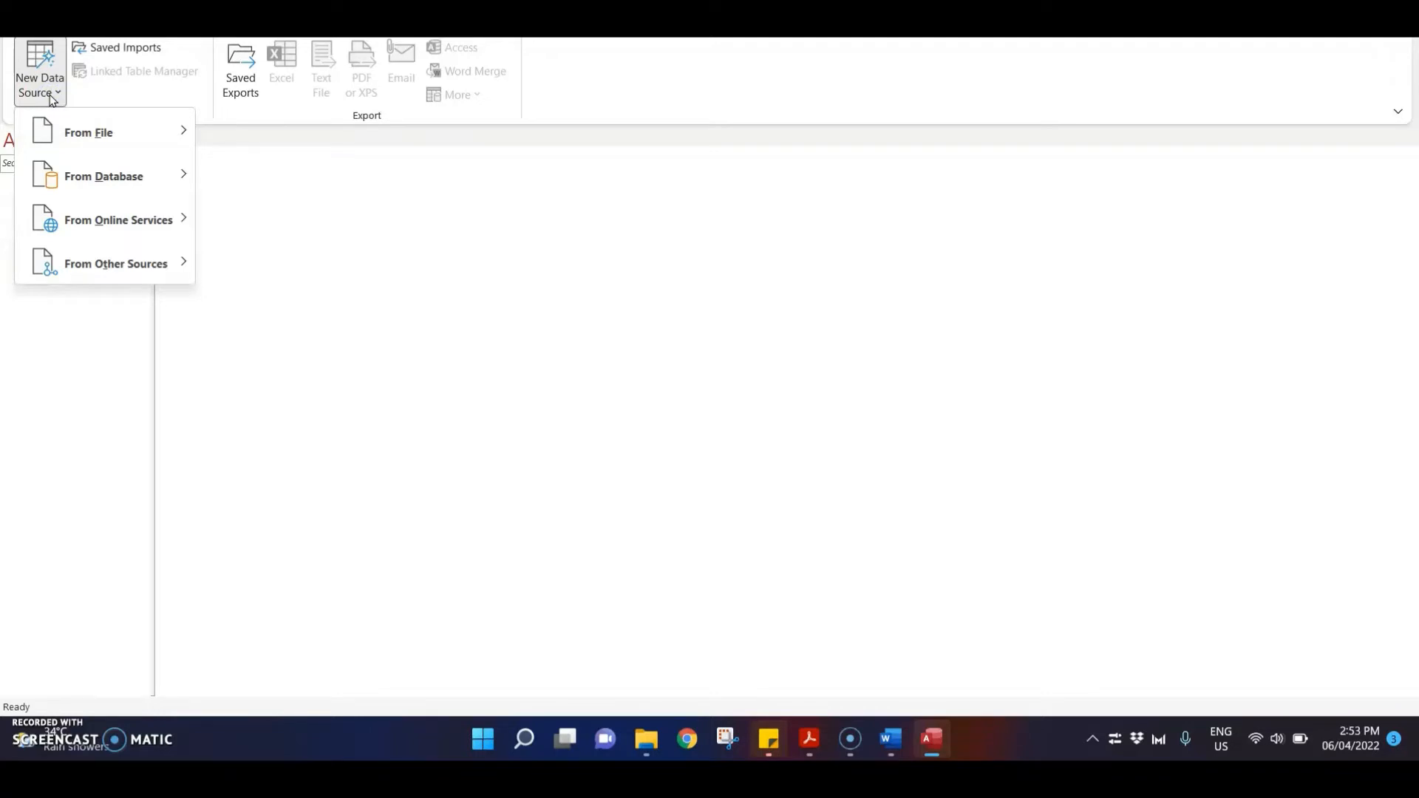
pyautogui.moveTo(89, 137)
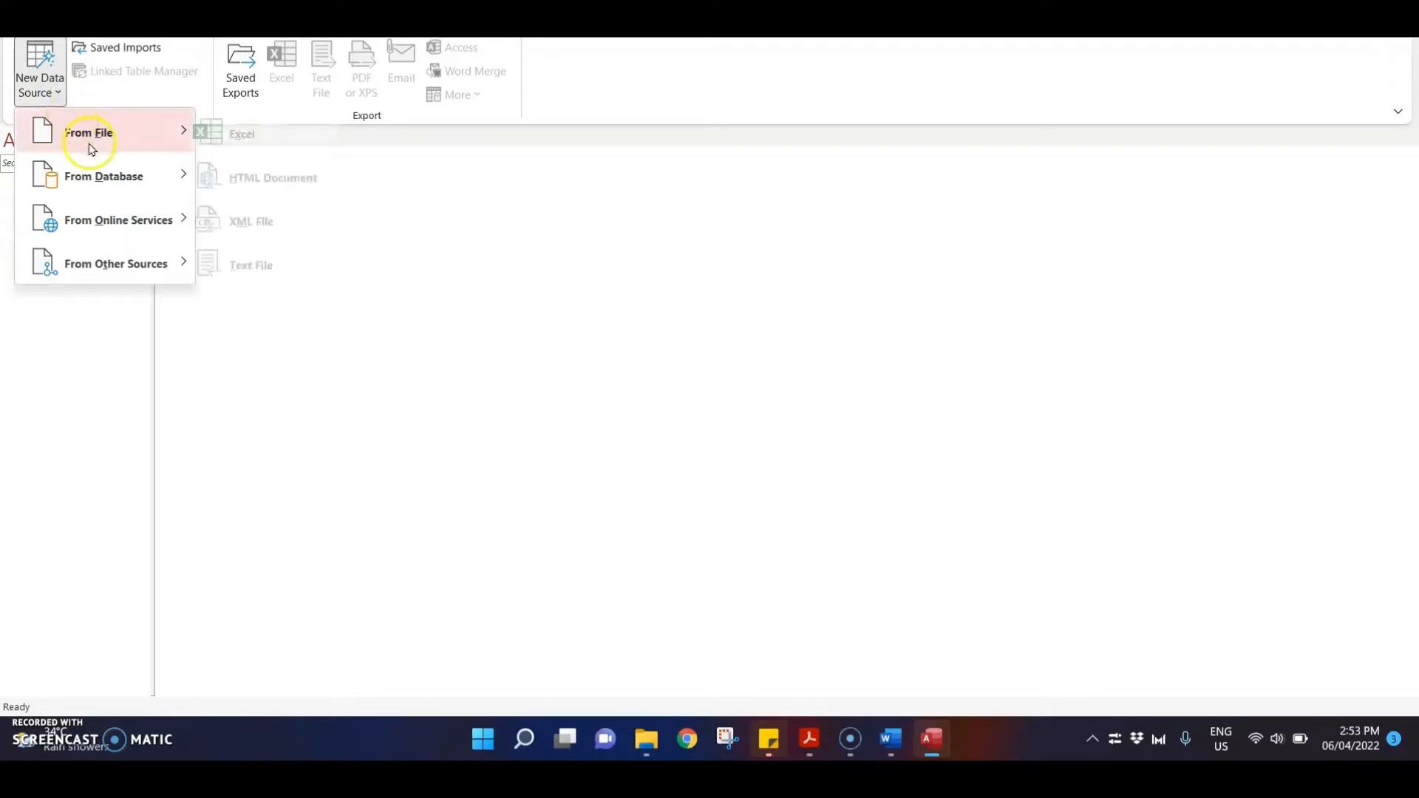
pyautogui.click(307, 264)
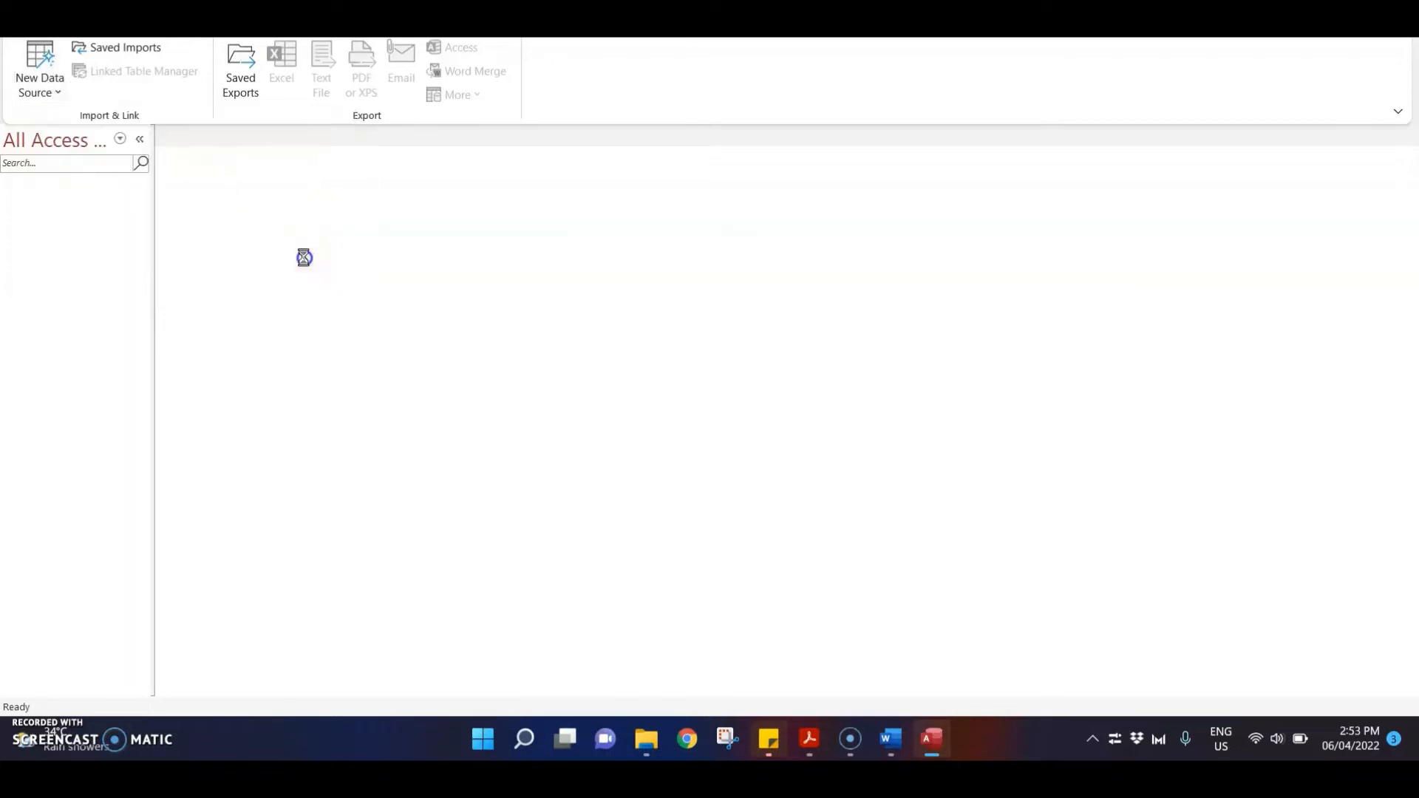
pyautogui.click(983, 214)
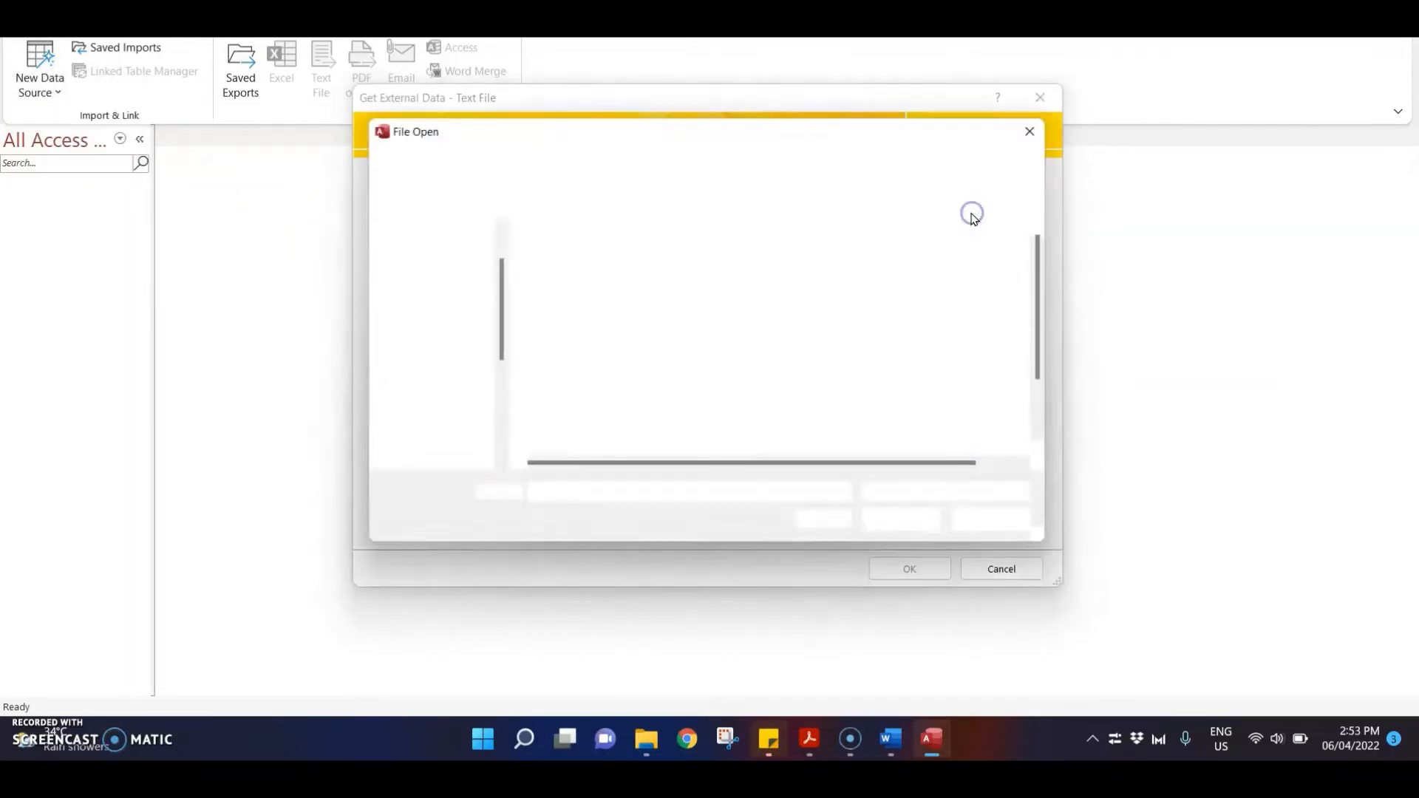
pyautogui.scroll(10, 443, 392)
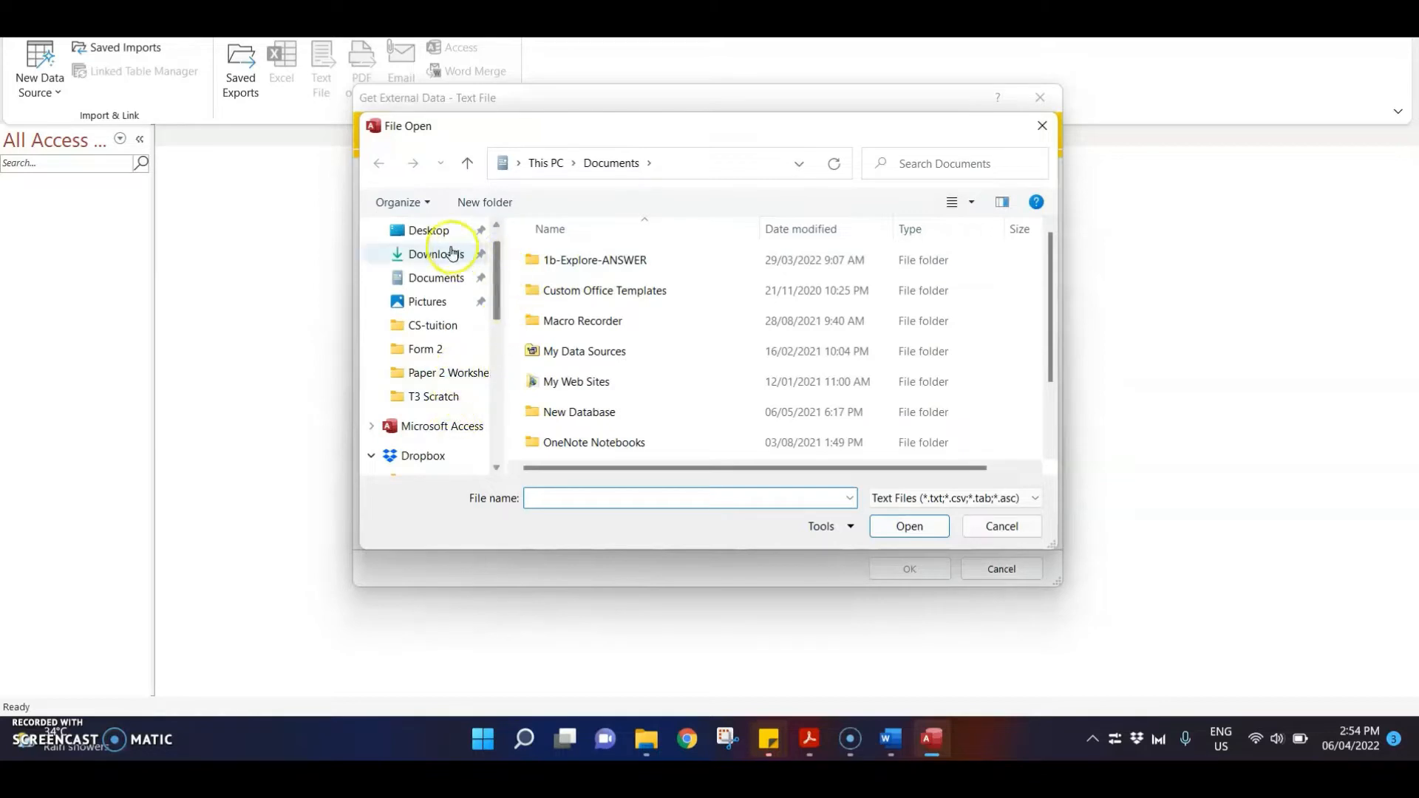
pyautogui.click(435, 229)
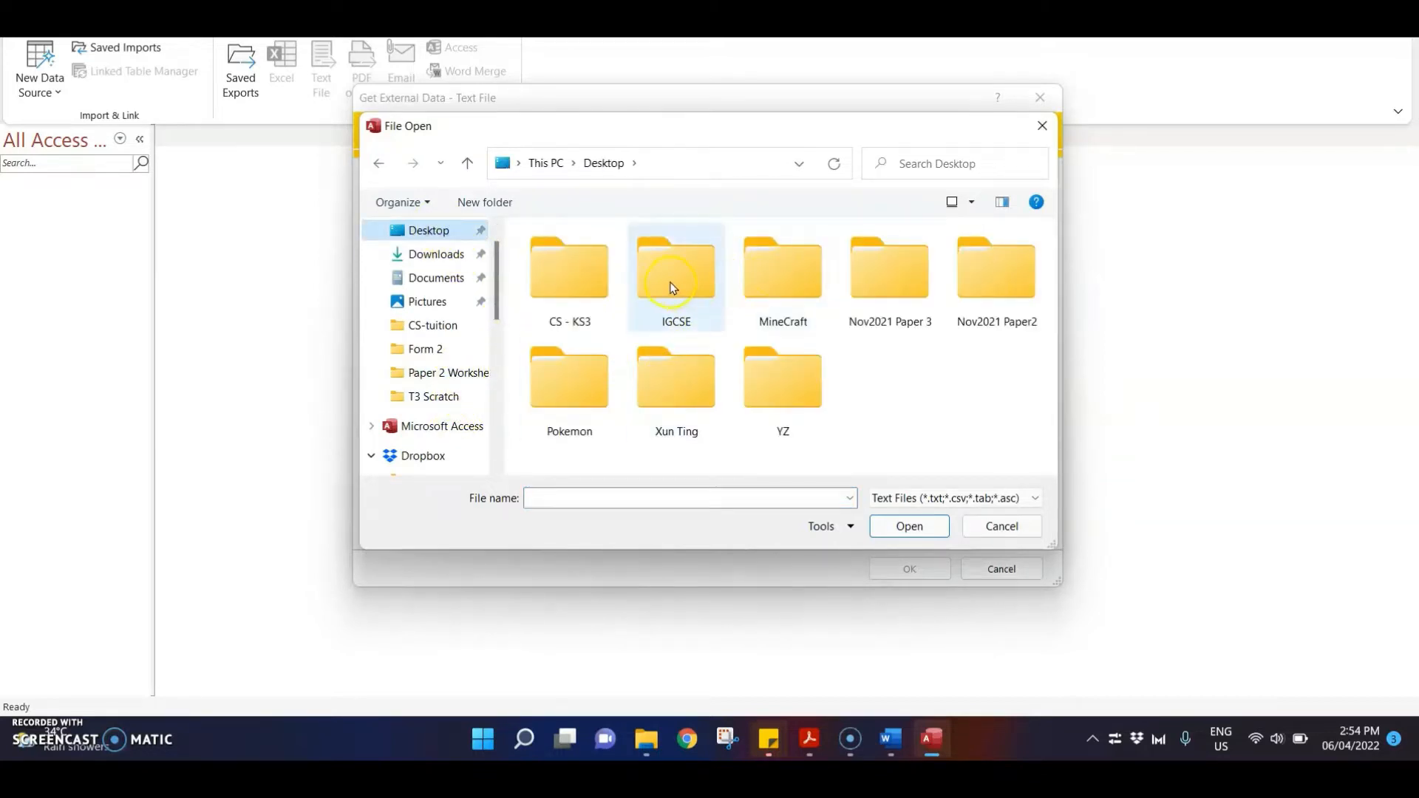
pyautogui.doubleClick(1029, 278)
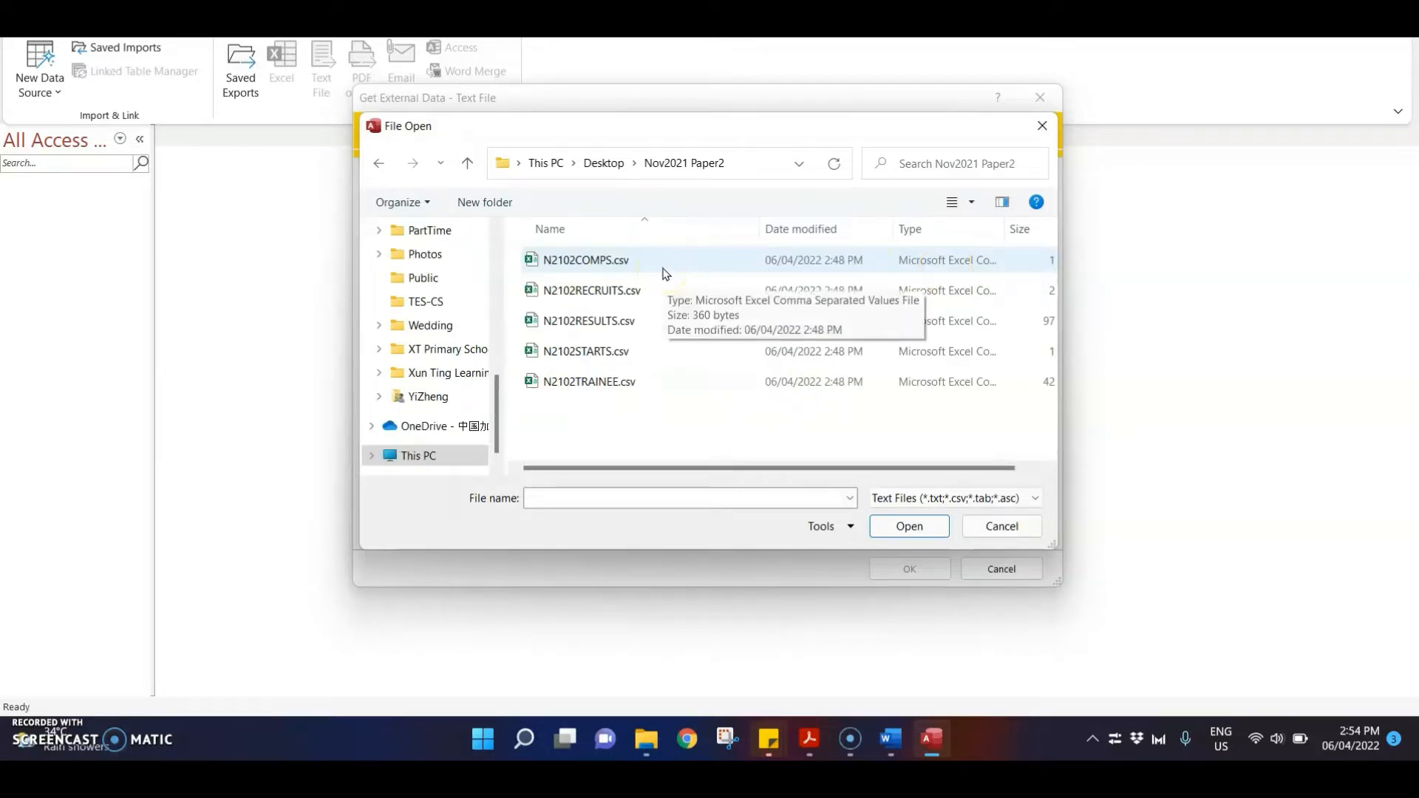
pyautogui.click(617, 390)
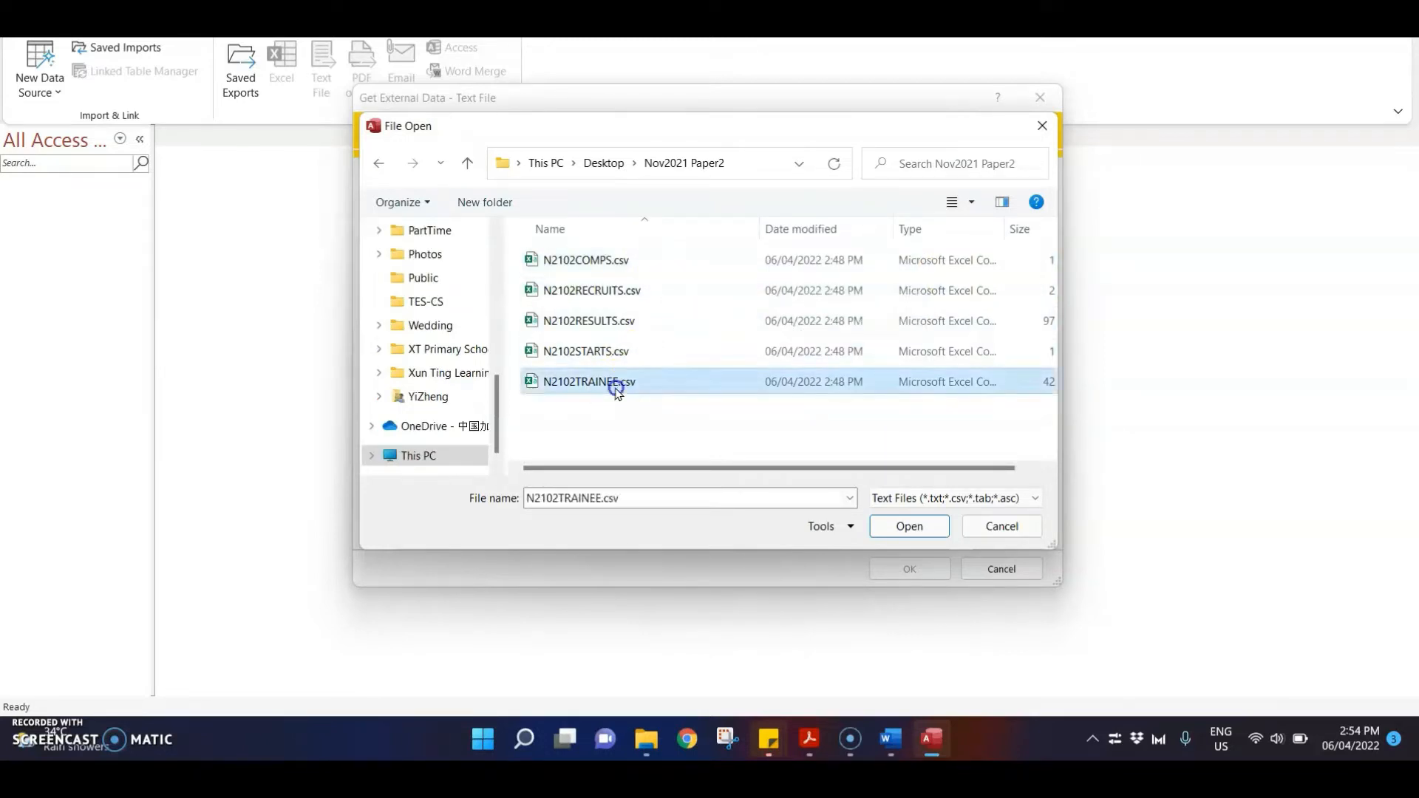
pyautogui.click(894, 527)
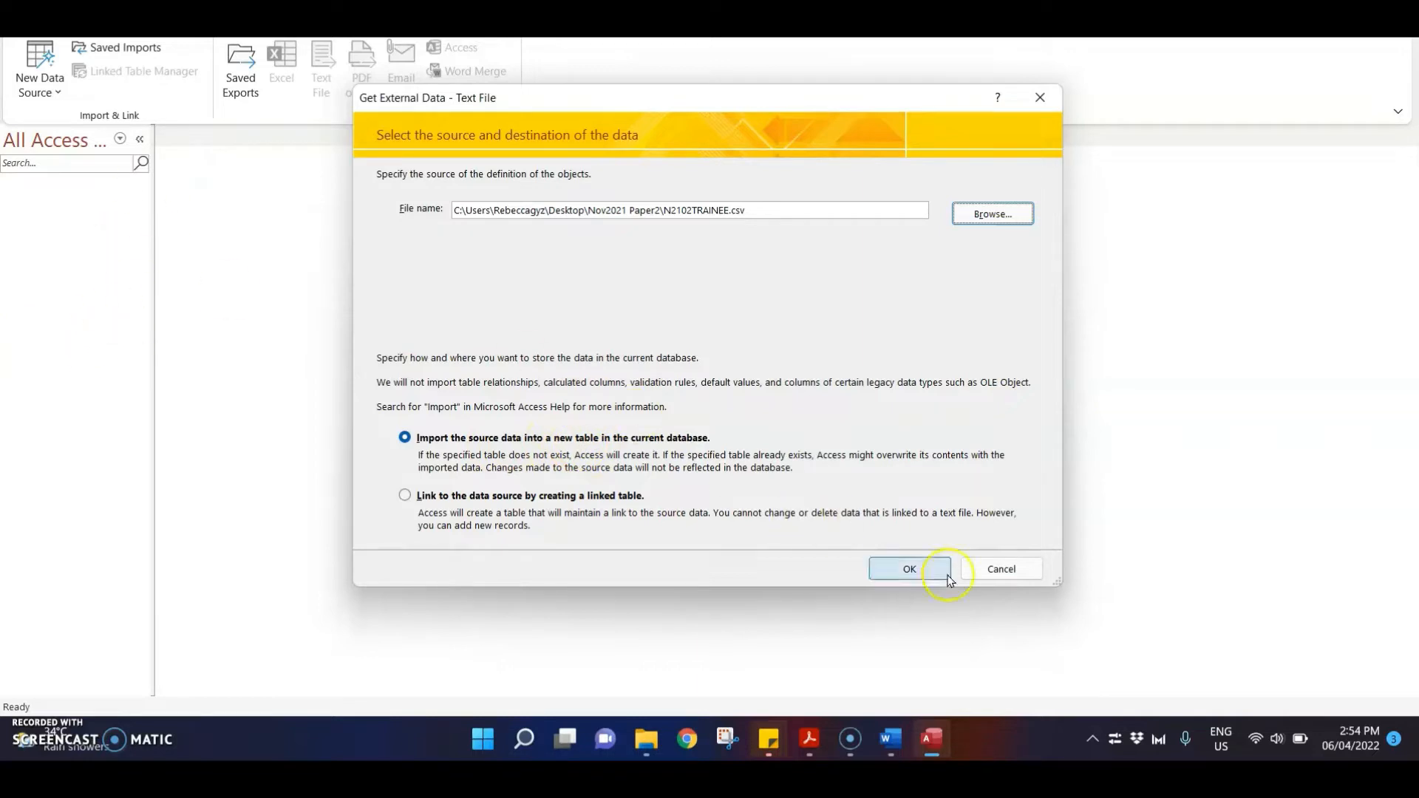
pyautogui.click(905, 572)
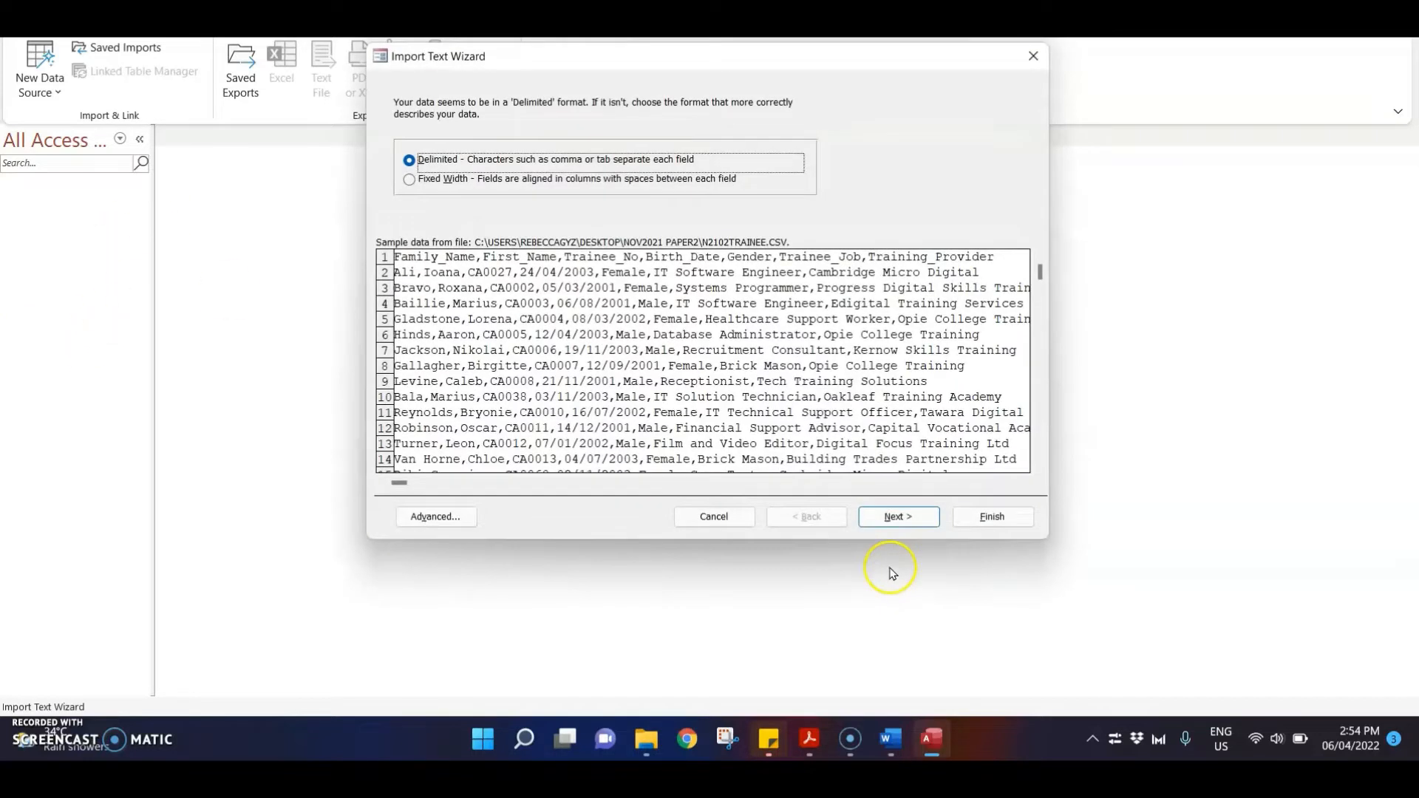
# Step: Use comma-delimited fields with the first row as field names, and accept the import specification with DMY date order and the listed data types
pyautogui.click(915, 513)
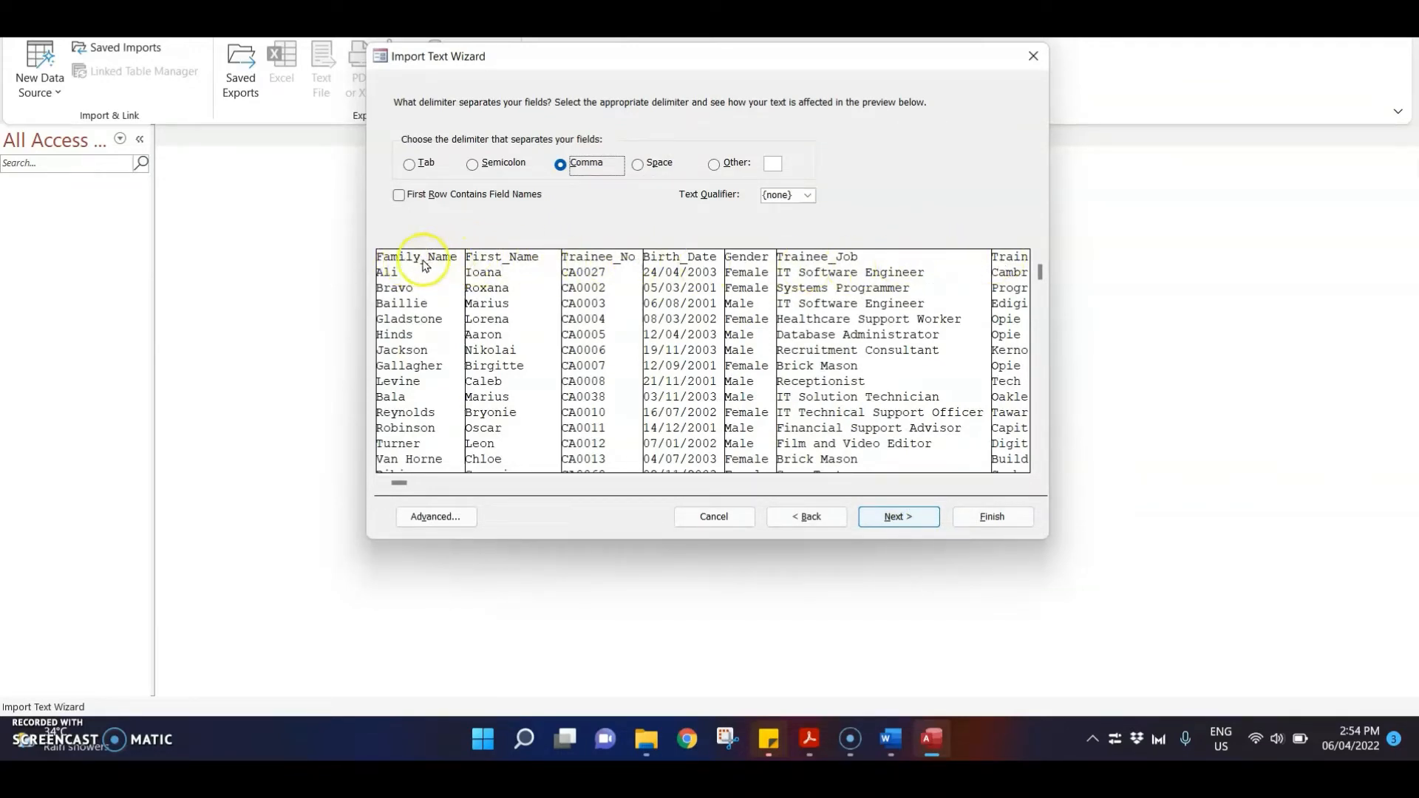
pyautogui.click(399, 196)
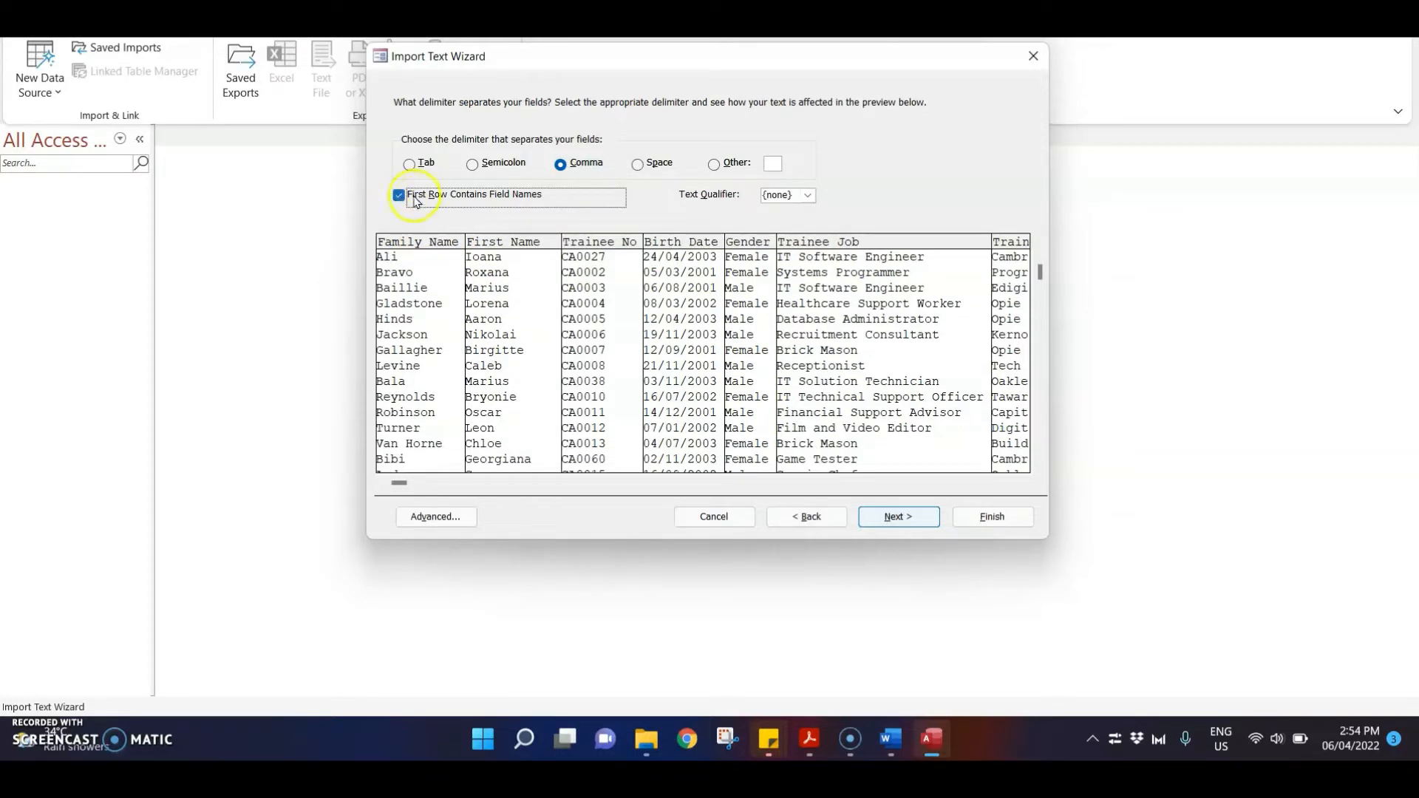
pyautogui.click(455, 518)
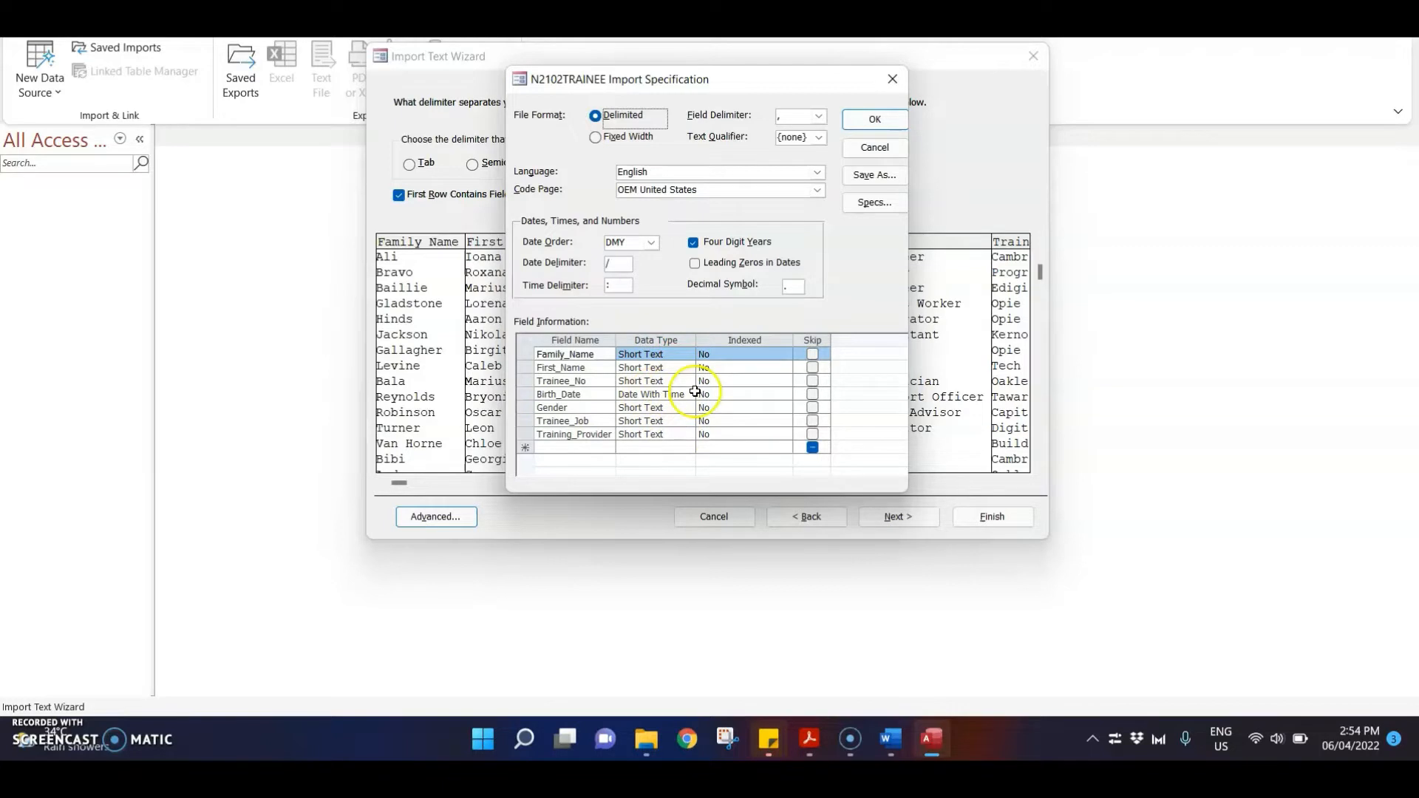
pyautogui.click(875, 120)
pyautogui.click(900, 517)
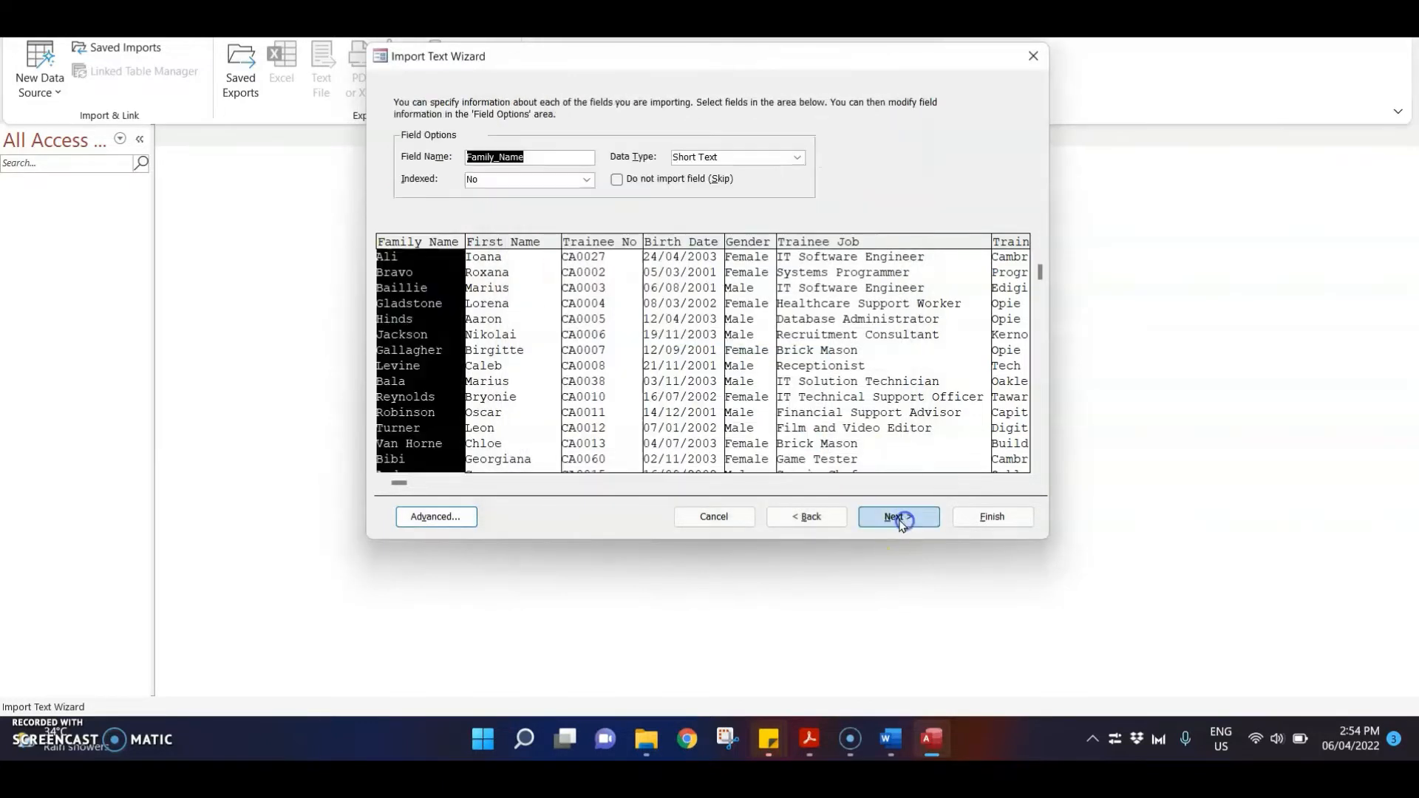
pyautogui.click(900, 518)
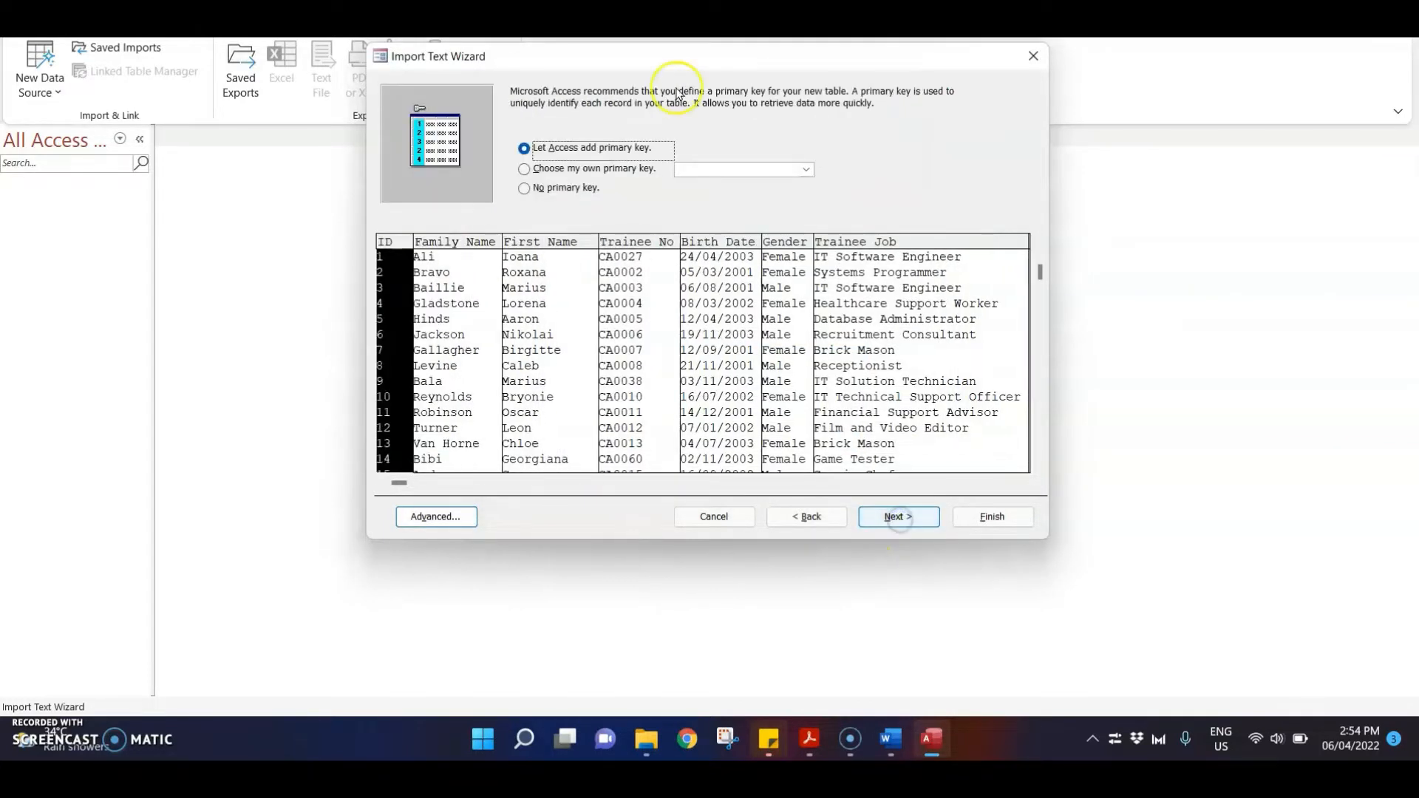
# Step: Choose Trainee_No as the primary key and finish the import to a table named N2102TRAINEE without saving the import steps
pyautogui.click(612, 170)
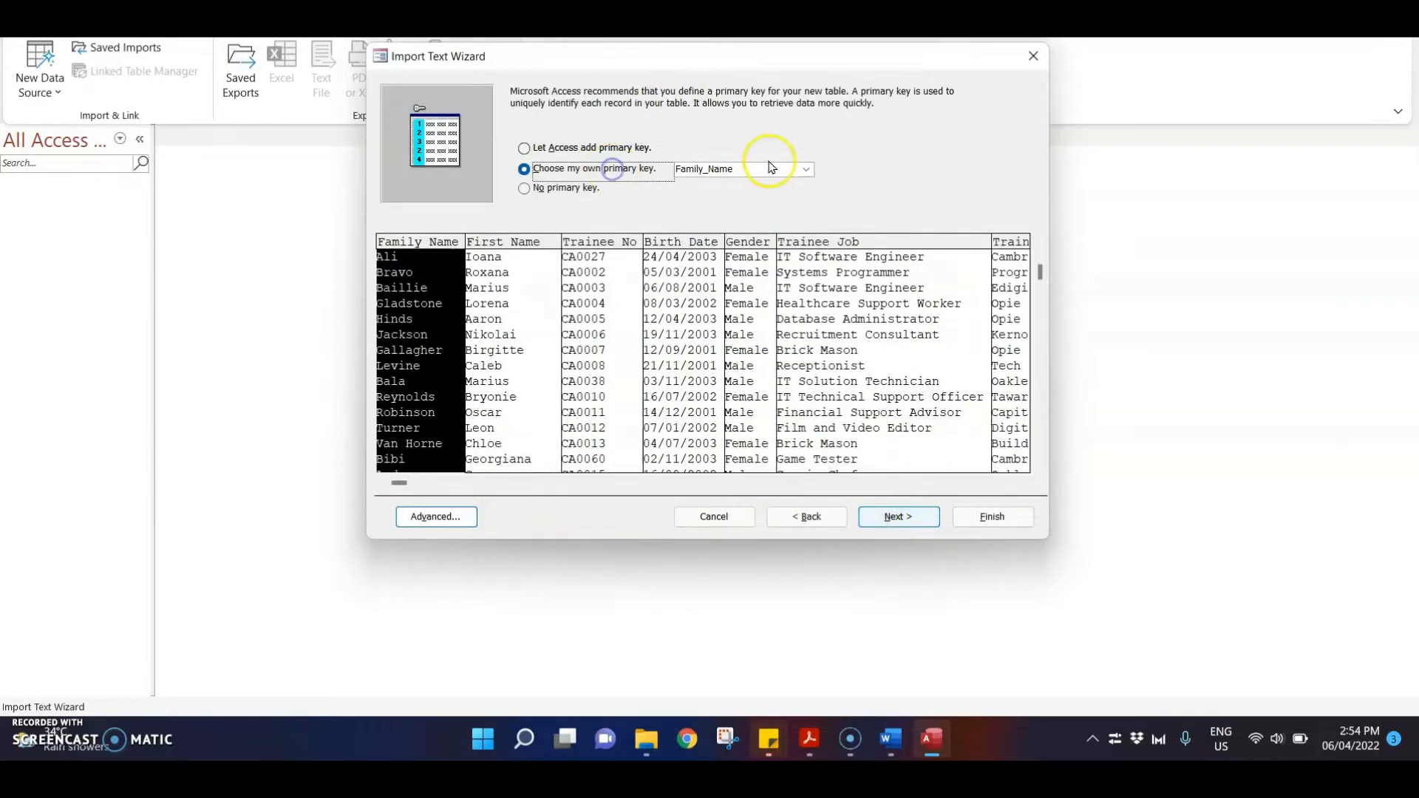
pyautogui.click(806, 170)
pyautogui.click(749, 212)
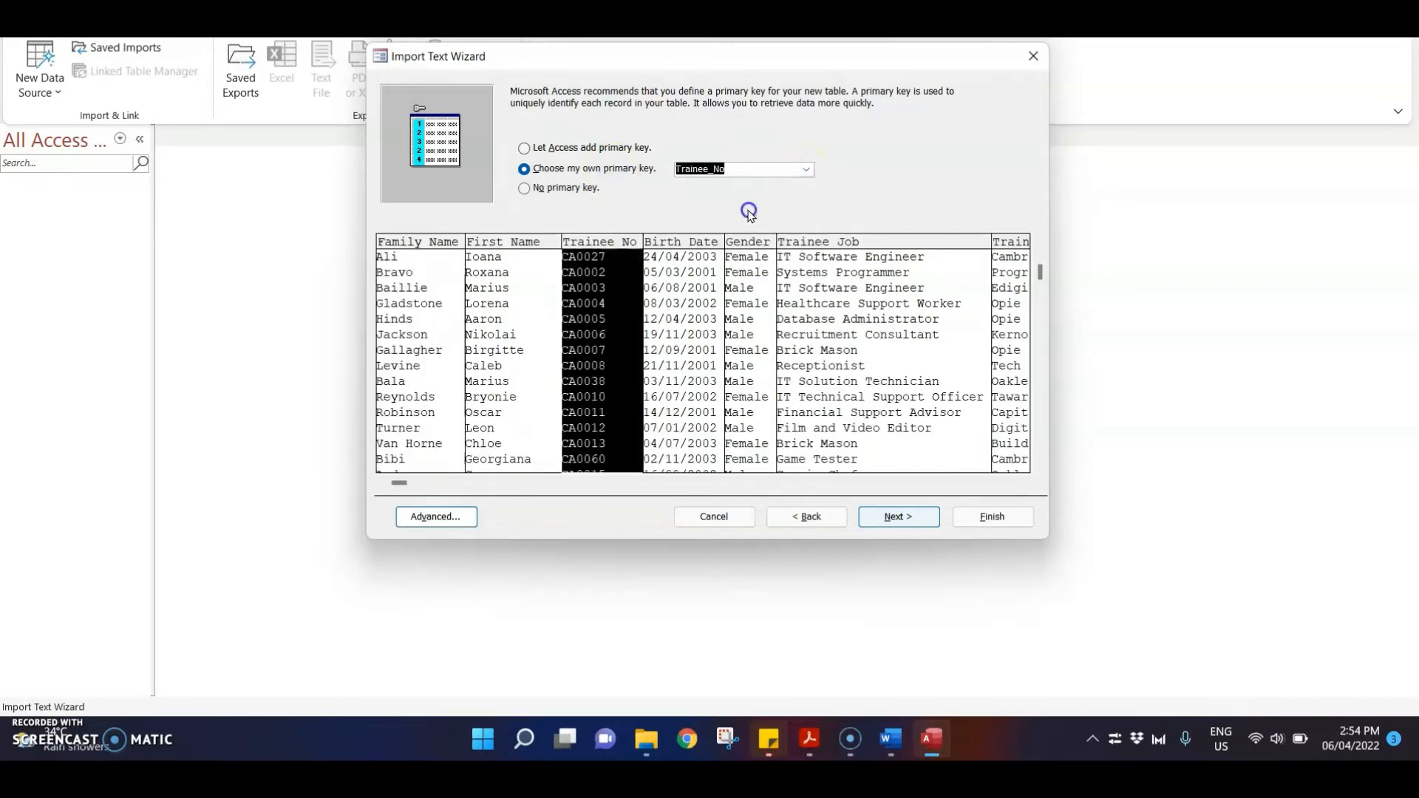
pyautogui.click(899, 517)
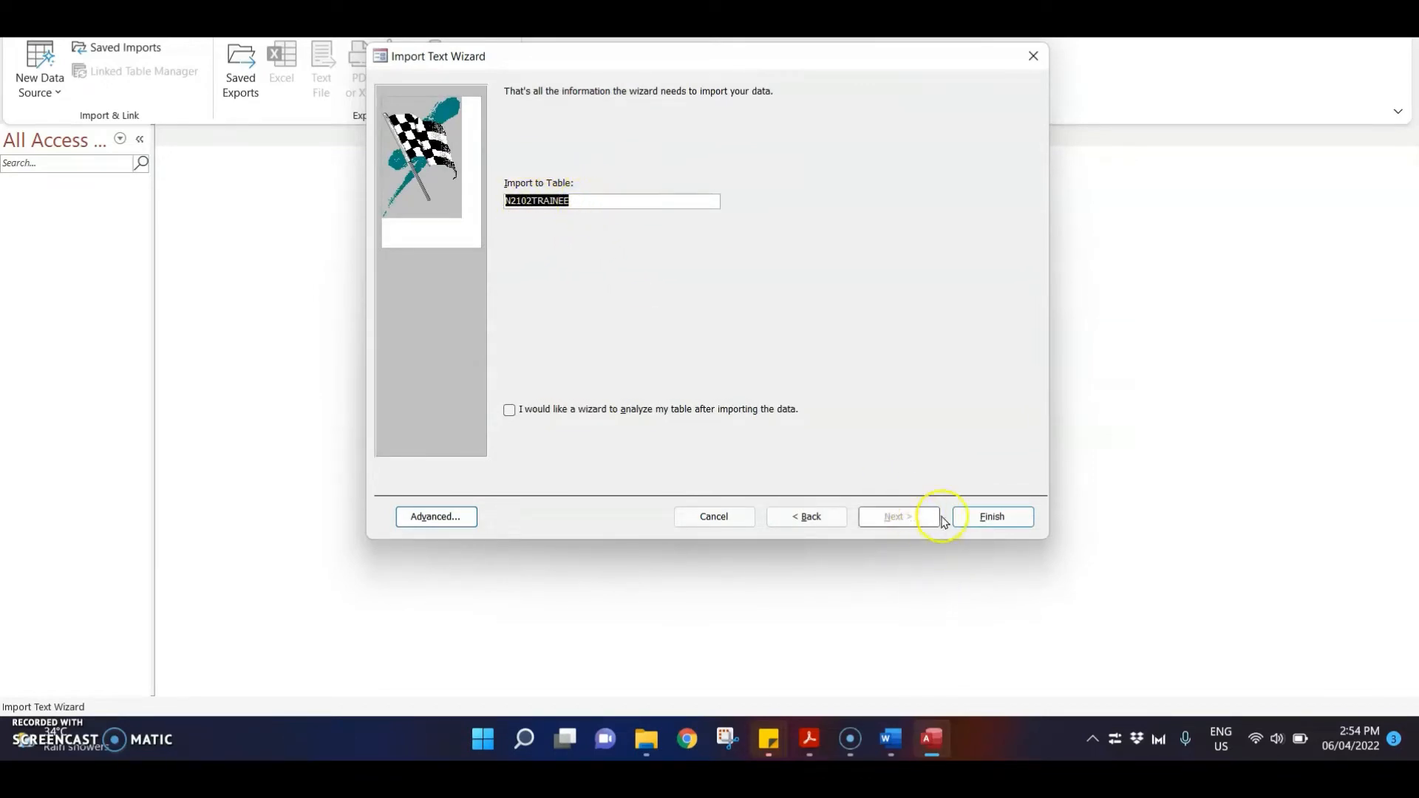
pyautogui.click(984, 518)
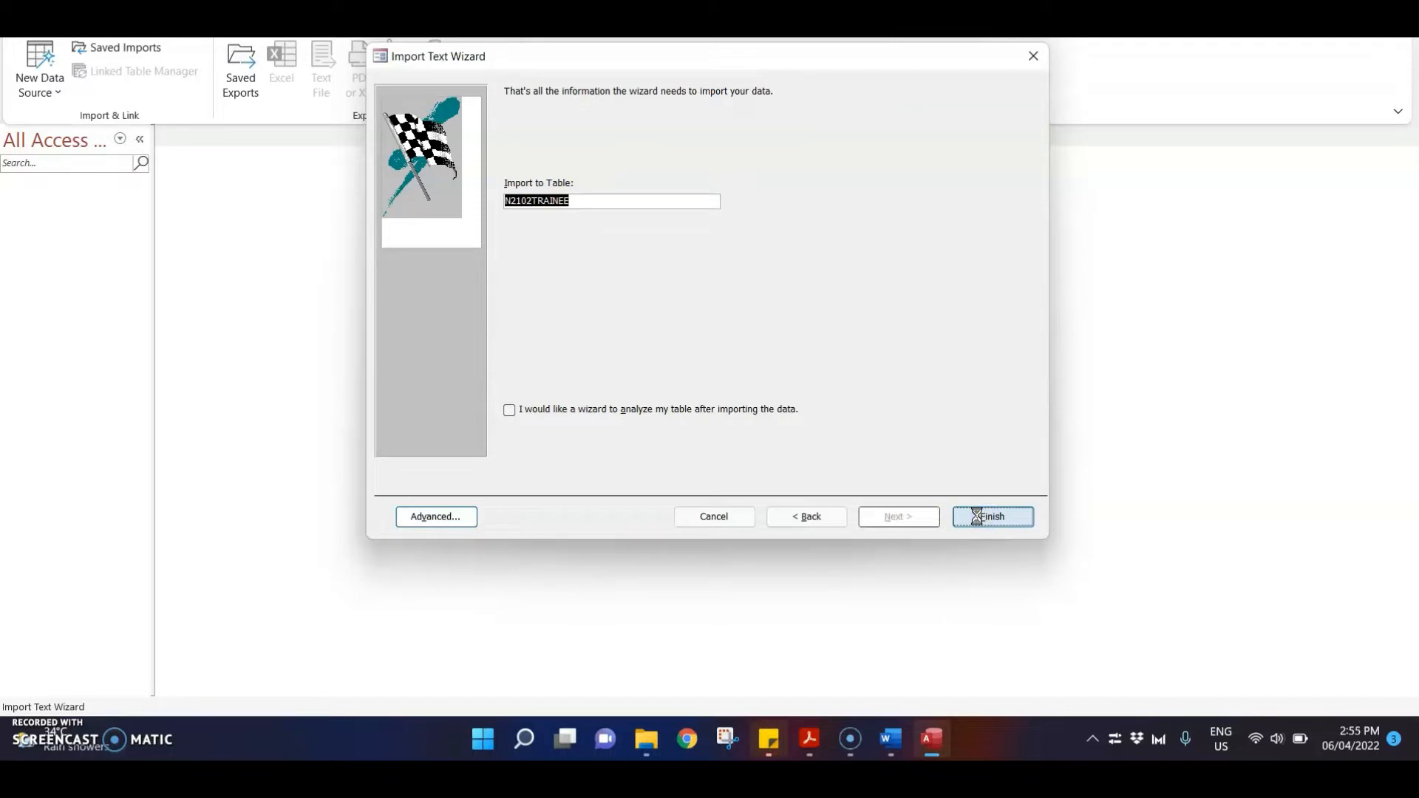
pyautogui.click(975, 565)
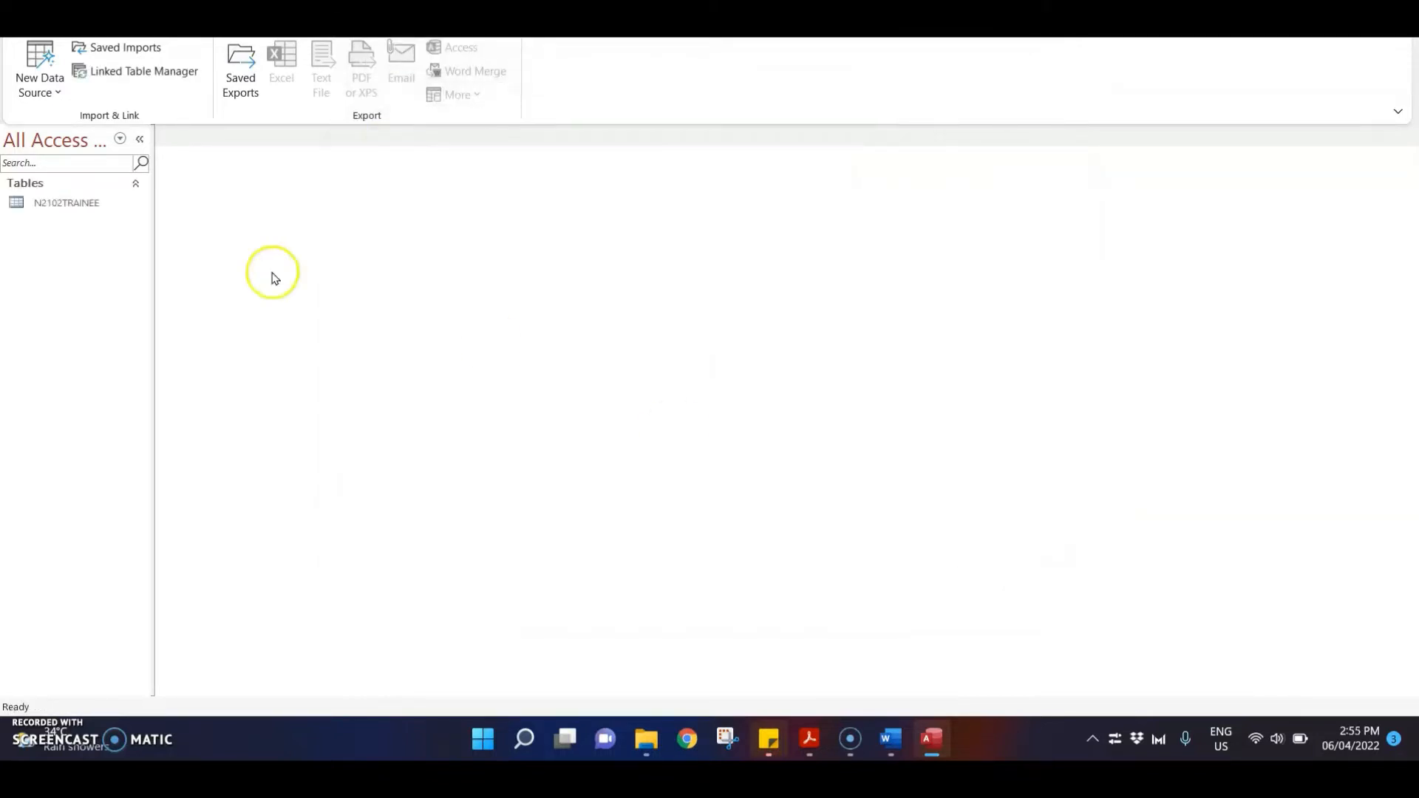
# Step: Open the N2102TRAINEE table and fit the Birth_Date, Trainee_Job and Training_Provider columns to their contents
pyautogui.doubleClick(70, 202)
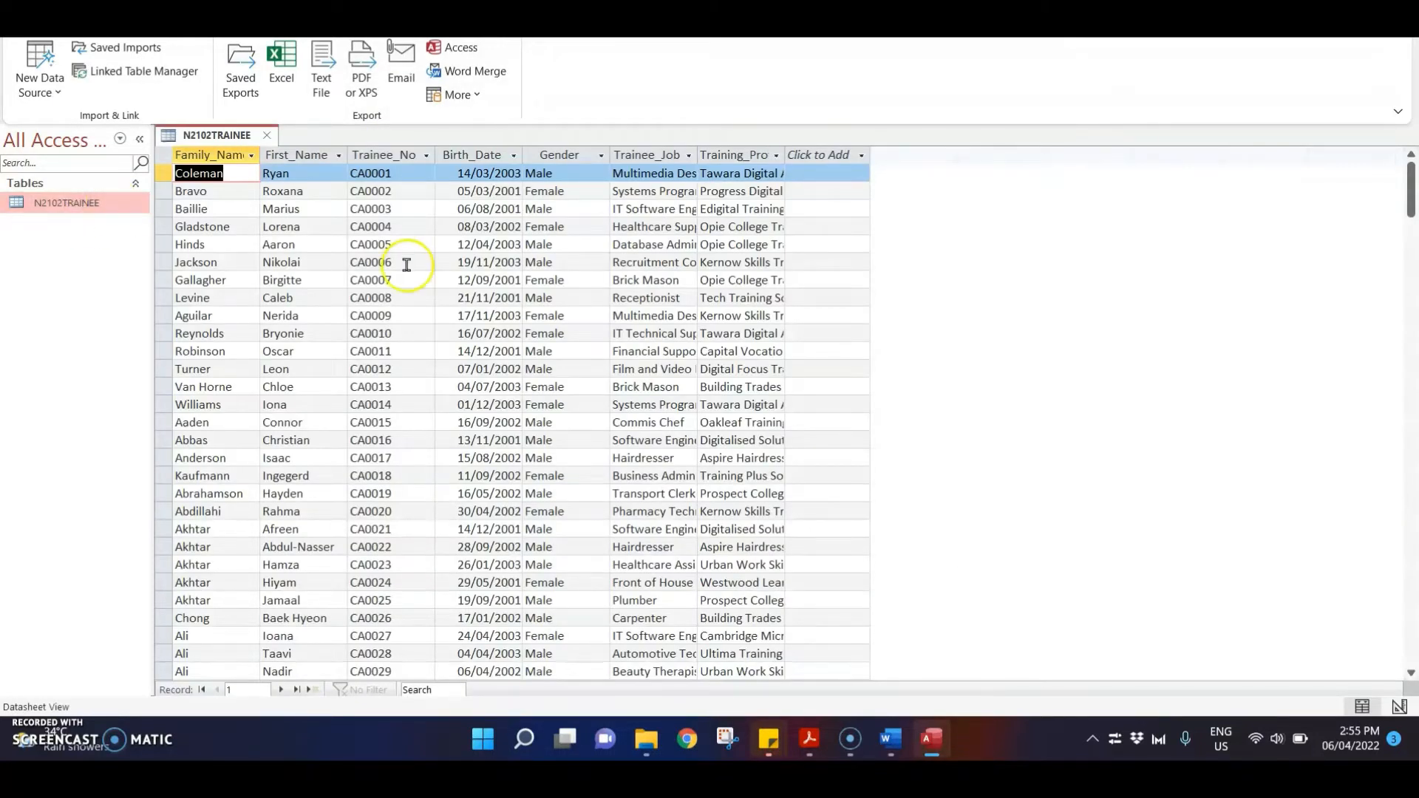
pyautogui.doubleClick(522, 155)
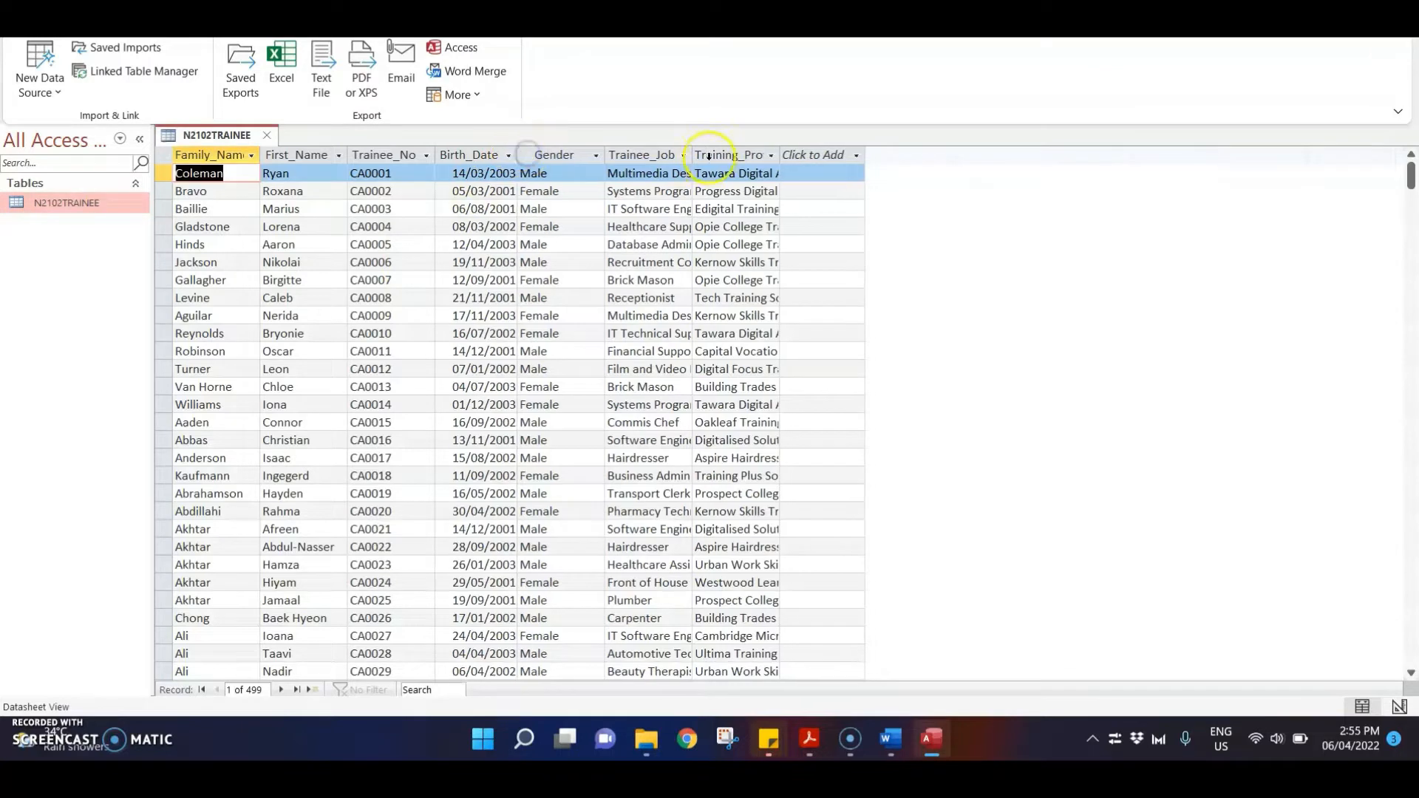
pyautogui.doubleClick(692, 155)
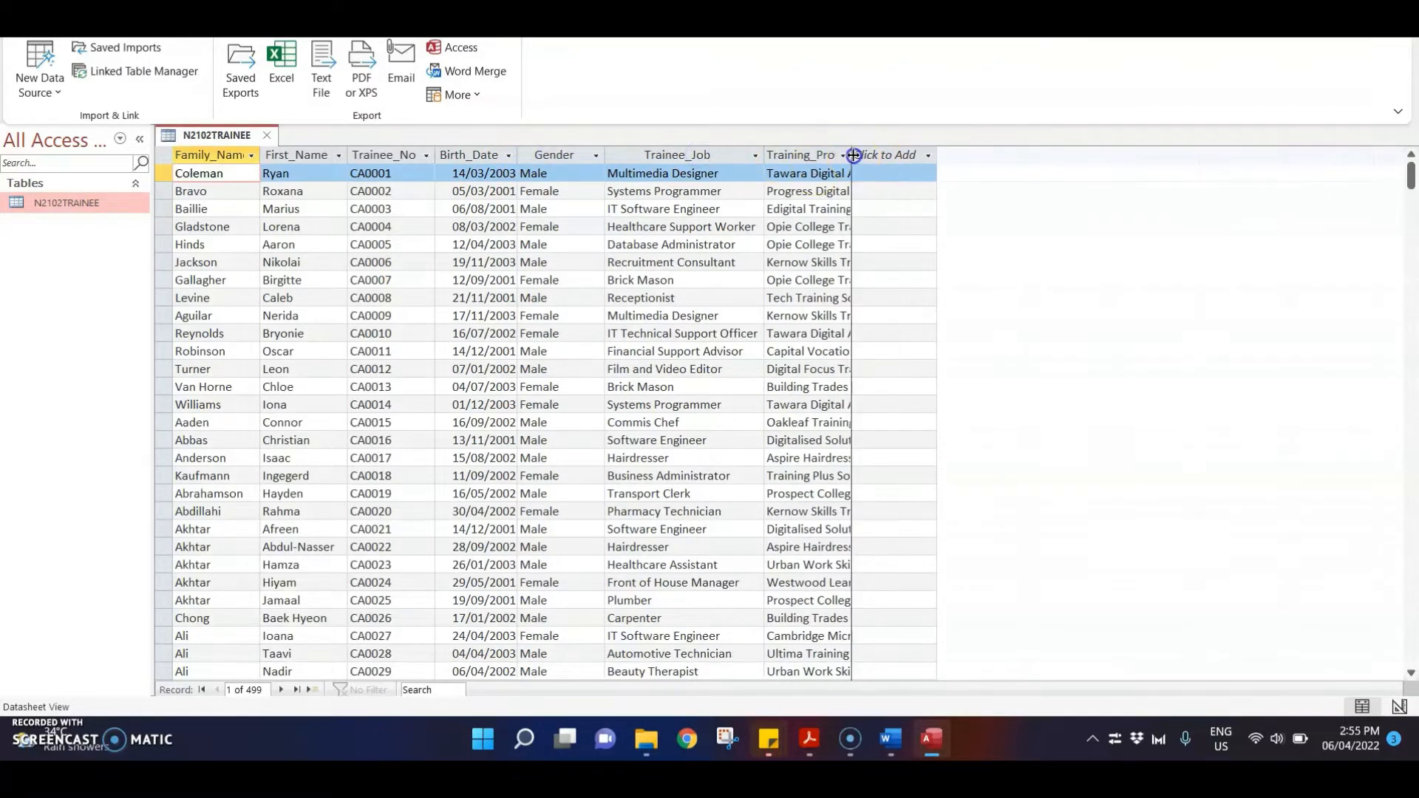
pyautogui.doubleClick(851, 155)
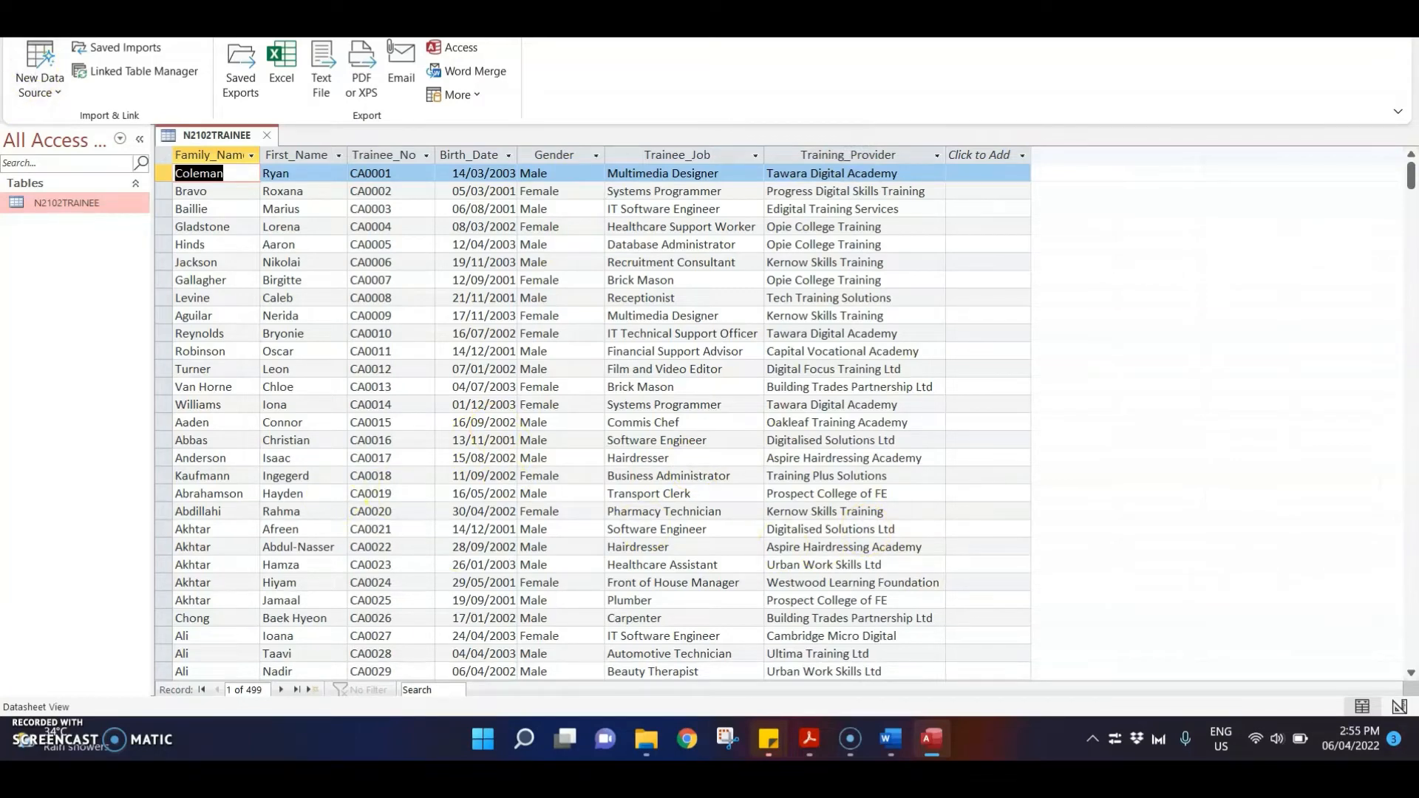
# Step: Switch to the question paper PDF and highlight "screenshot", "primary key, field names" and "data types" in the Evidence 4 box
pyautogui.moveTo(809, 740)
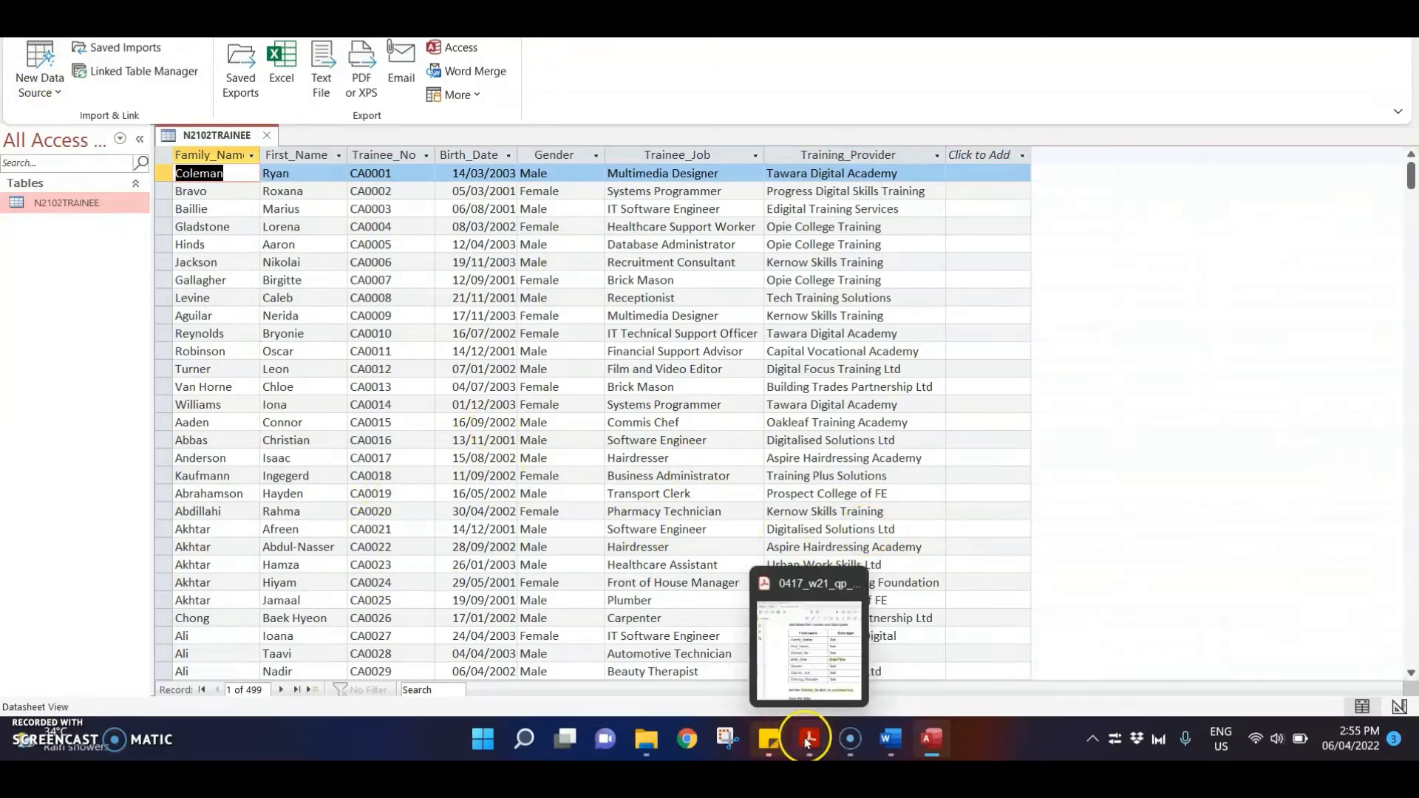
pyautogui.click(790, 672)
pyautogui.scroll(-3, 645, 370)
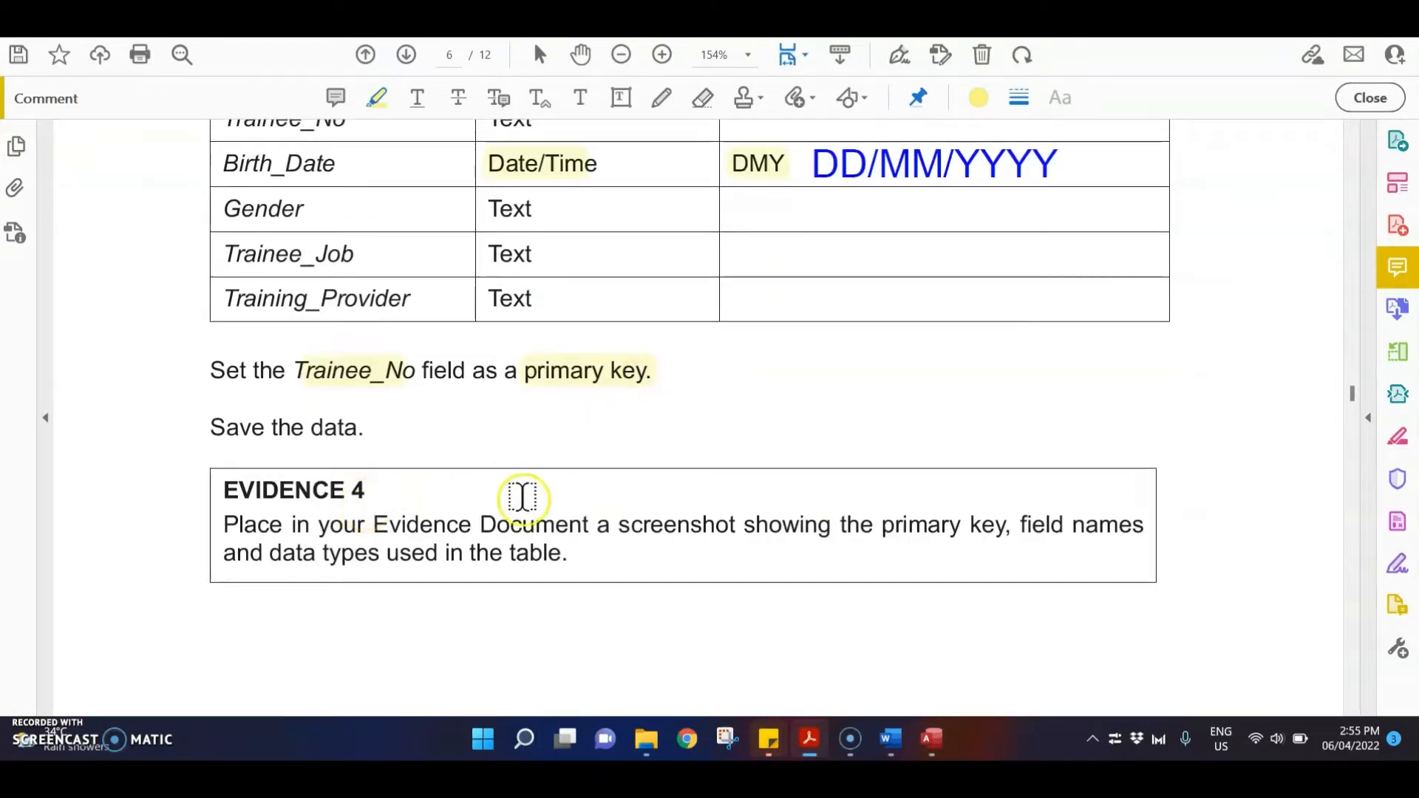
pyautogui.doubleClick(650, 526)
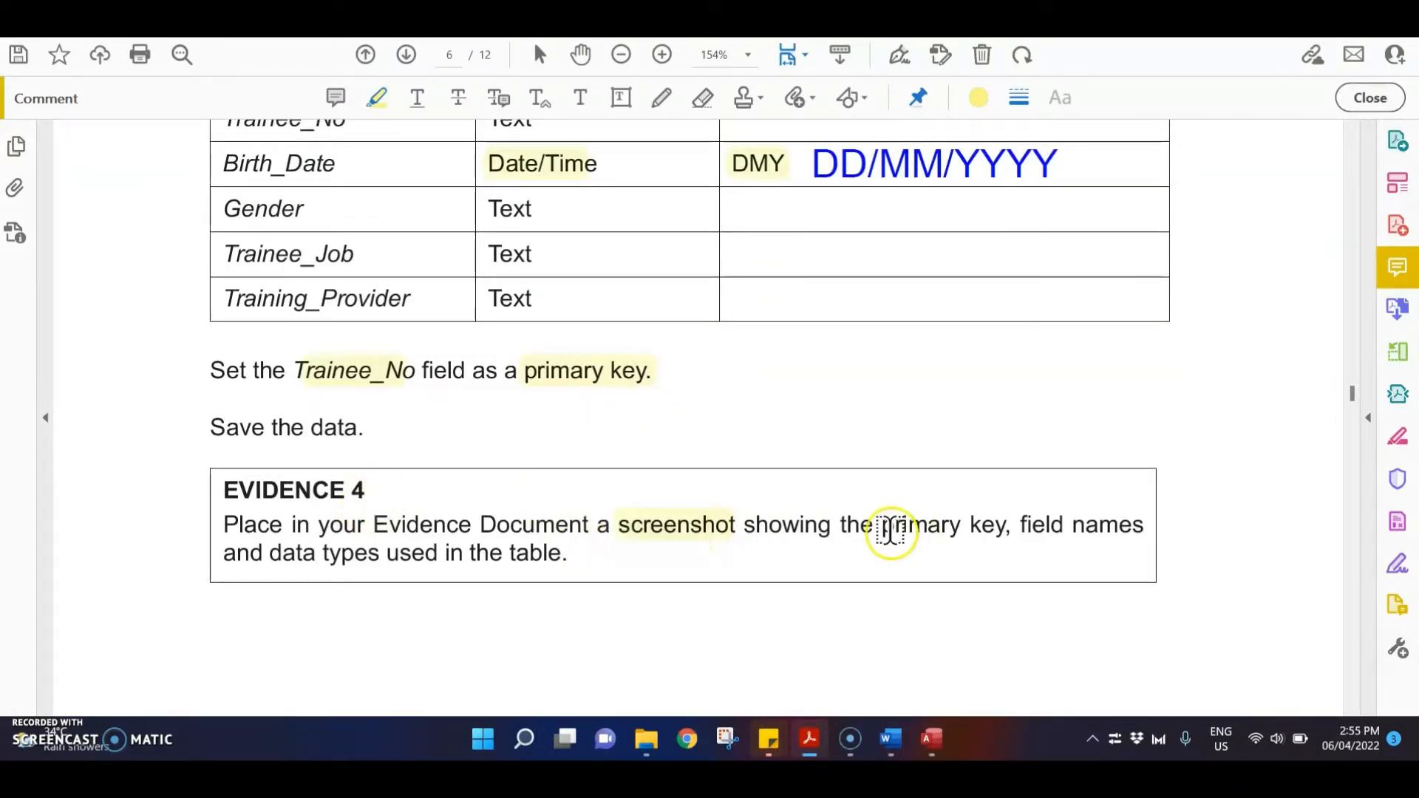
pyautogui.moveTo(884, 528); pyautogui.dragTo(1143, 526)
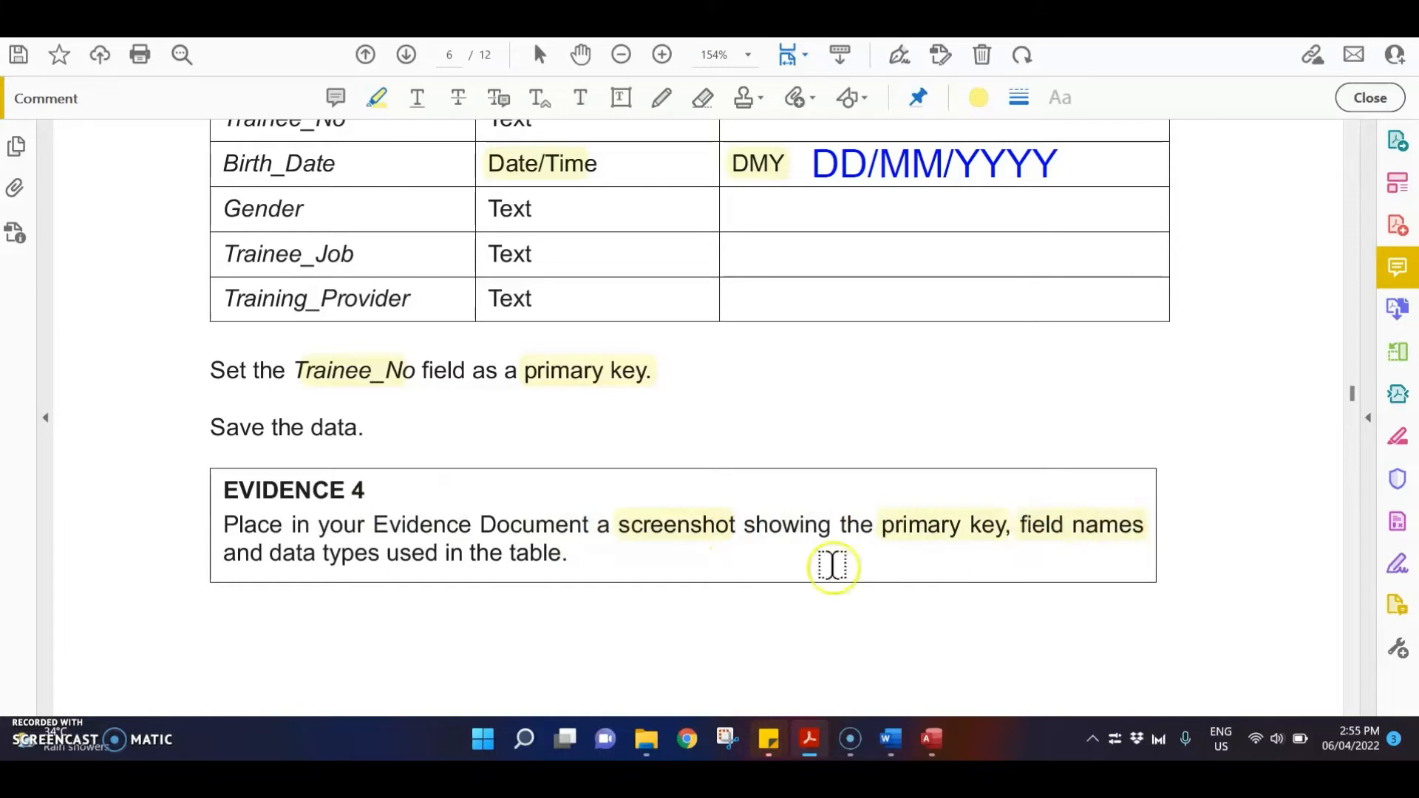
pyautogui.moveTo(270, 554); pyautogui.dragTo(346, 554)
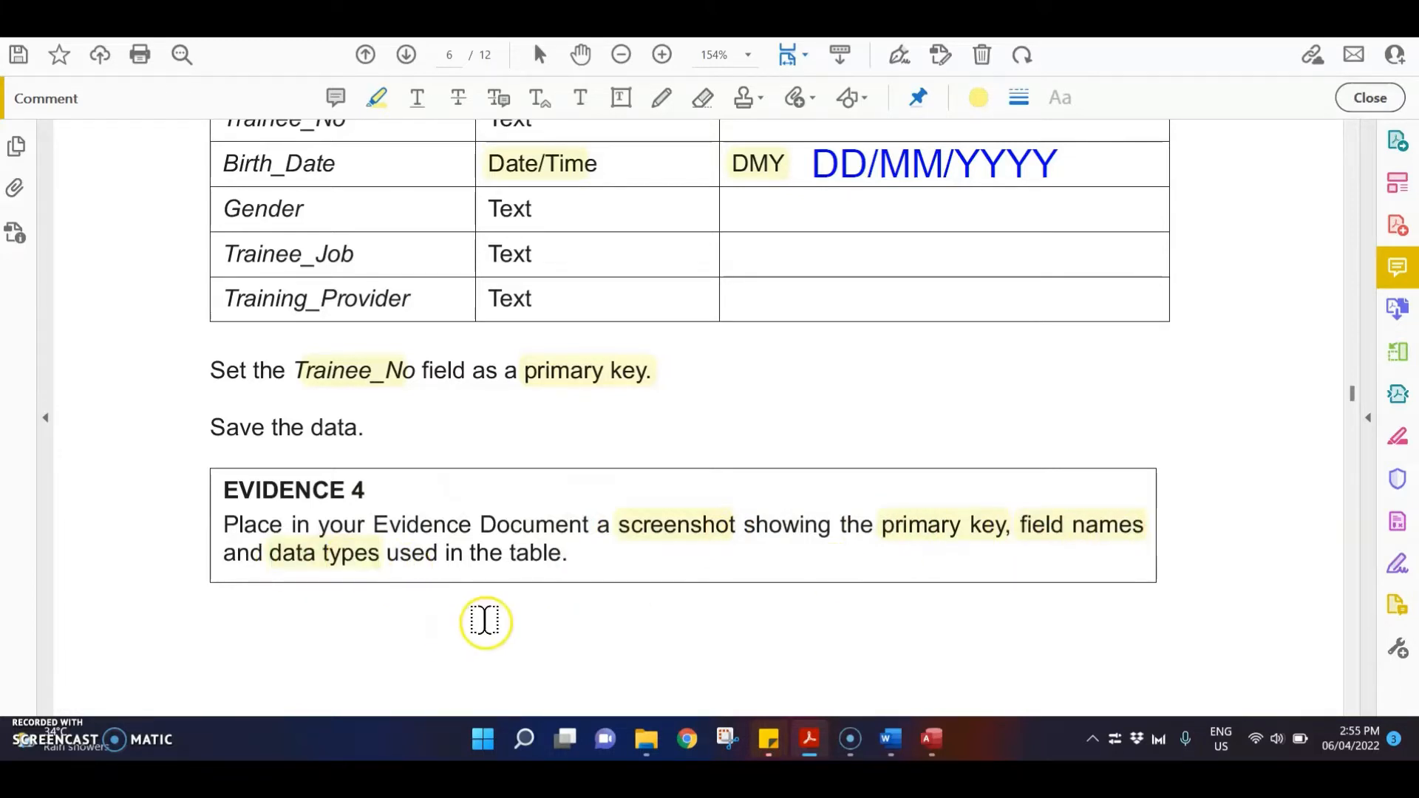
# Step: Switch back to Access, show the N2102TRAINEE table in Design View and capture a screenshot of its primary key, field names and data types
pyautogui.click(931, 739)
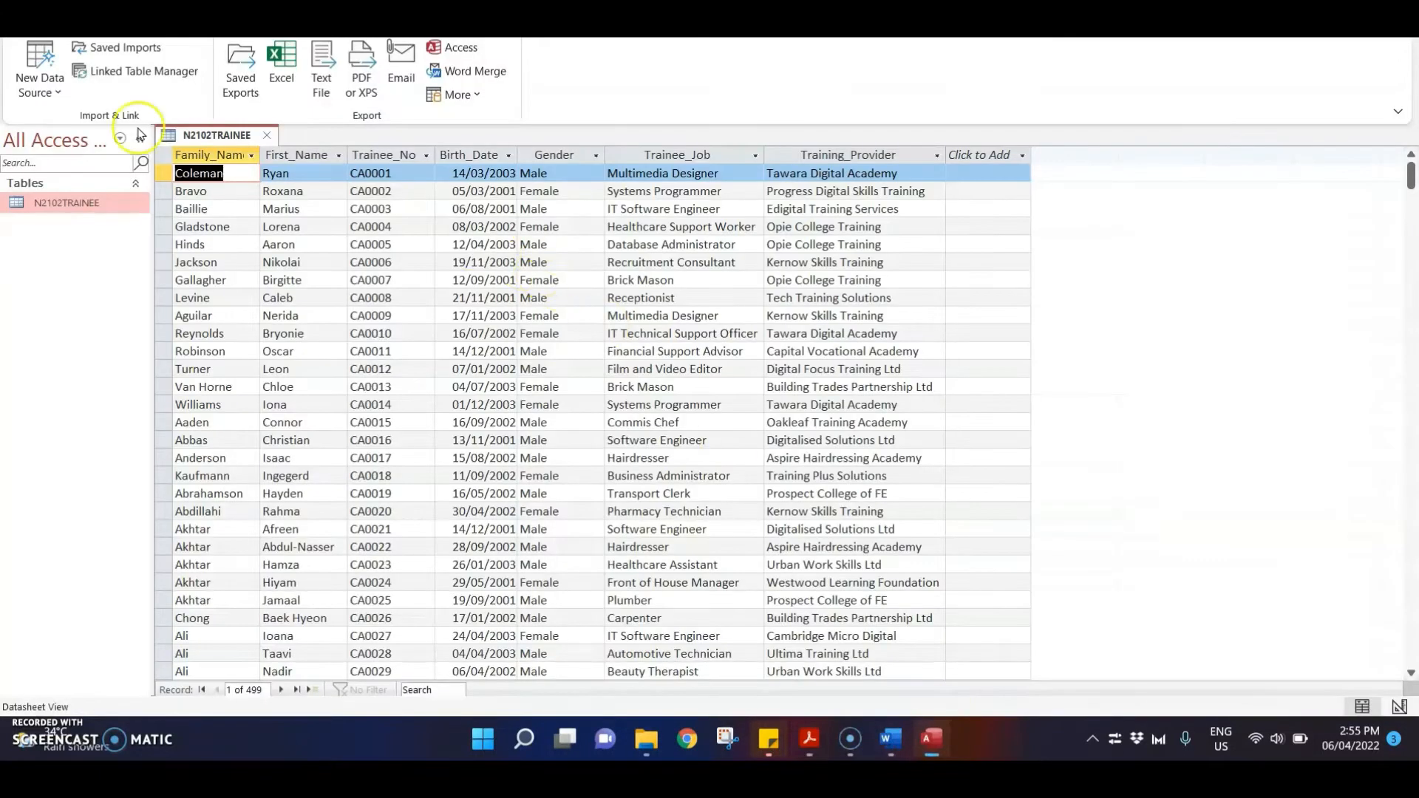
pyautogui.click(21, 81)
pyautogui.click(30, 67)
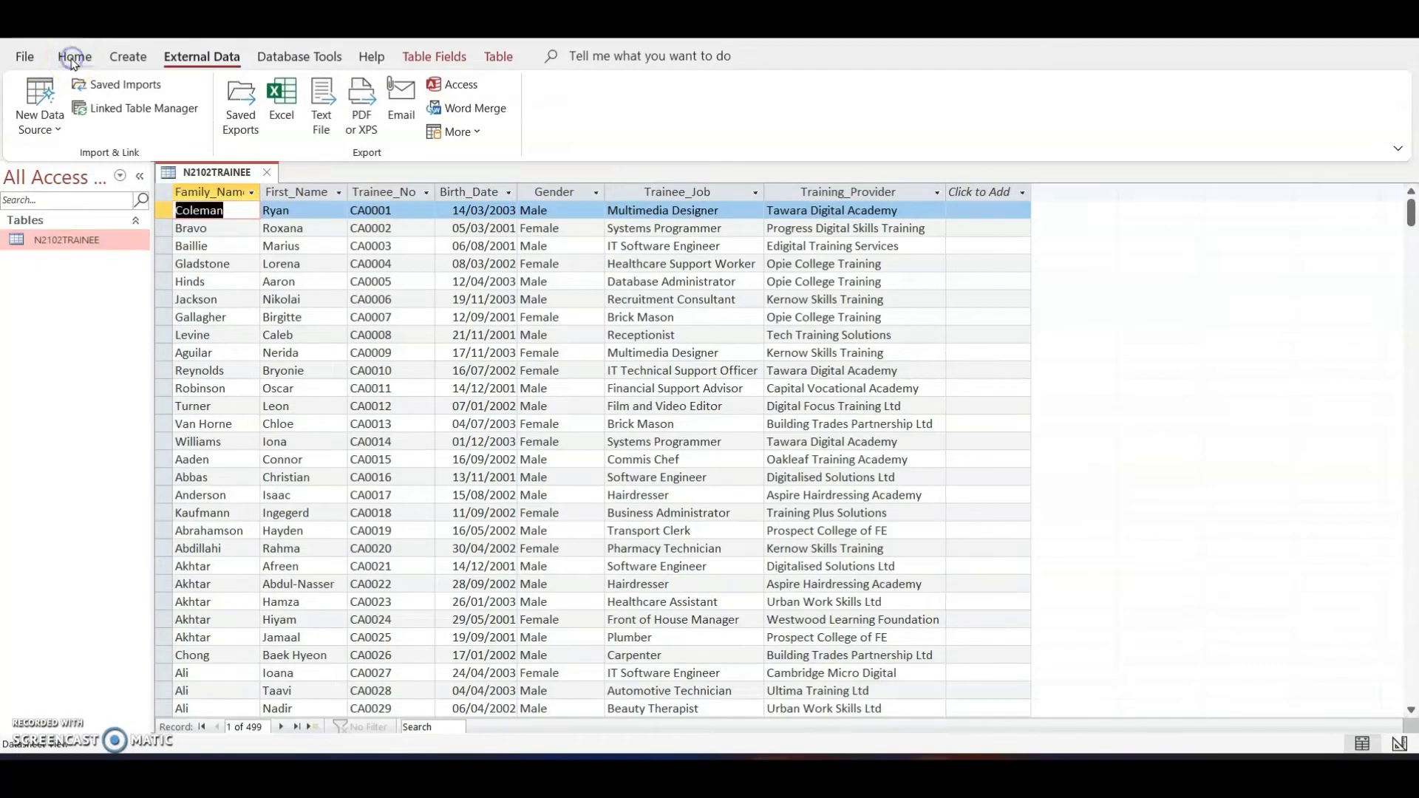
pyautogui.click(73, 60)
pyautogui.click(86, 129)
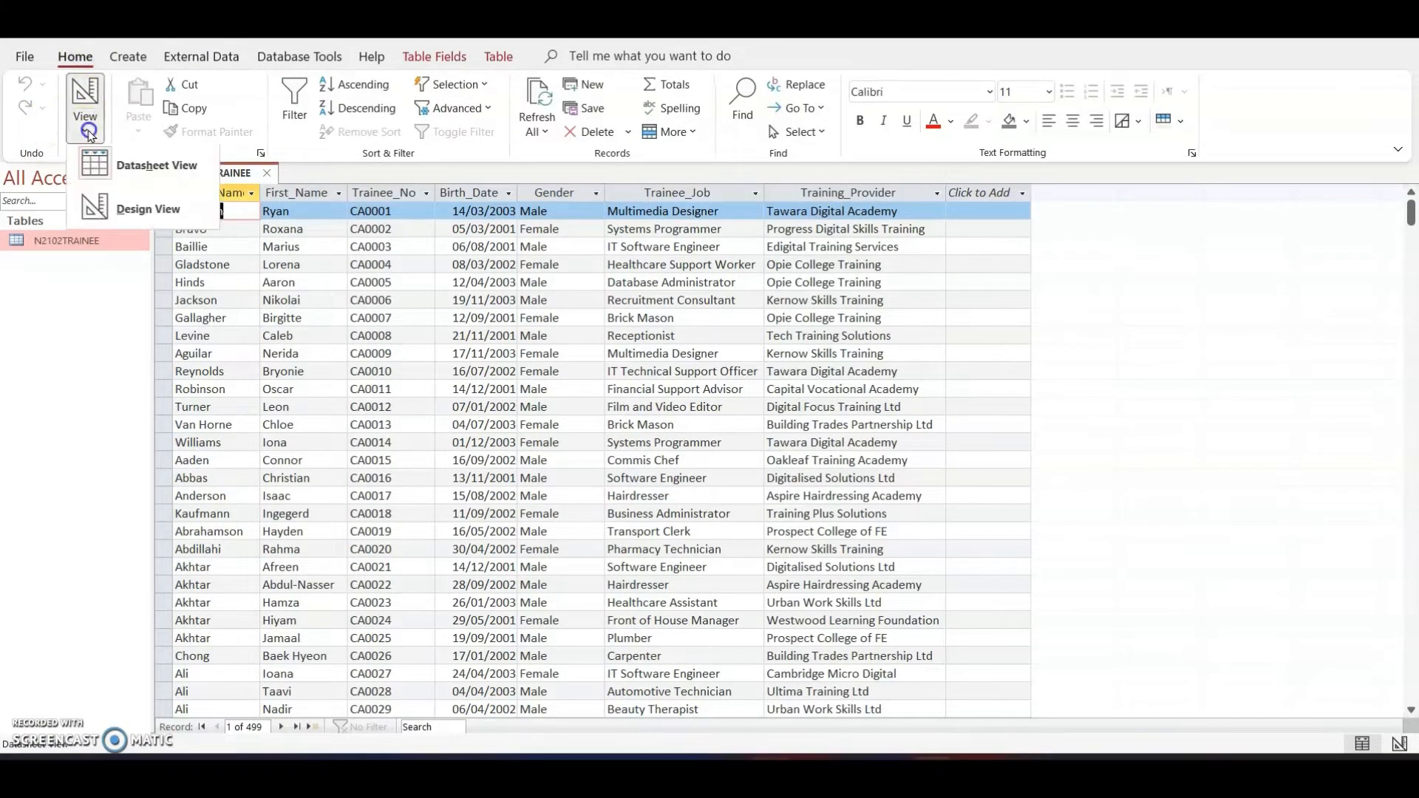
pyautogui.click(148, 210)
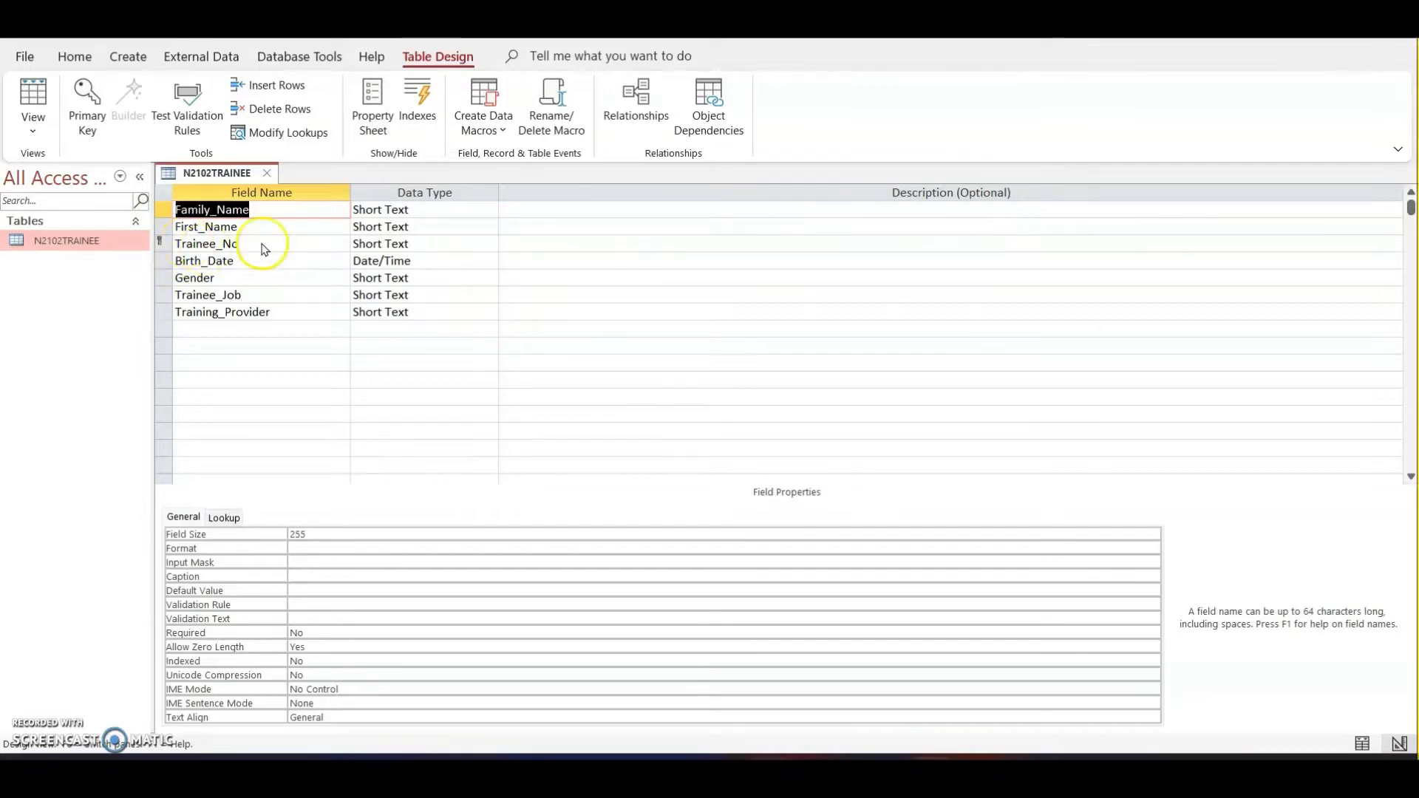
pyautogui.press('super+shift+s')
pyautogui.moveTo(149, 158); pyautogui.dragTo(523, 338)
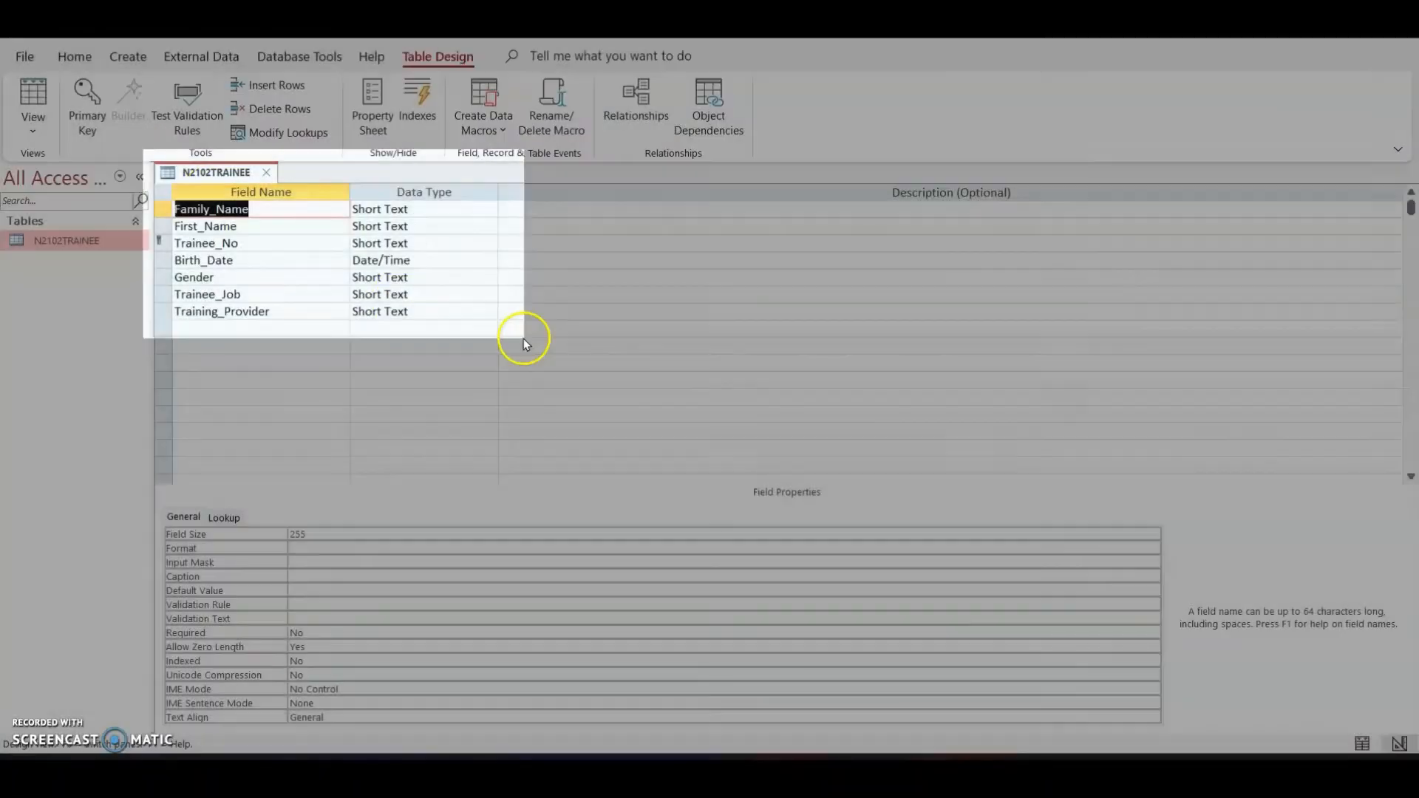
# Step: Switch to the Word evidence document and paste the table design screenshot under the "Step 17 - EVIDENCE 4 here:" heading
pyautogui.click(893, 773)
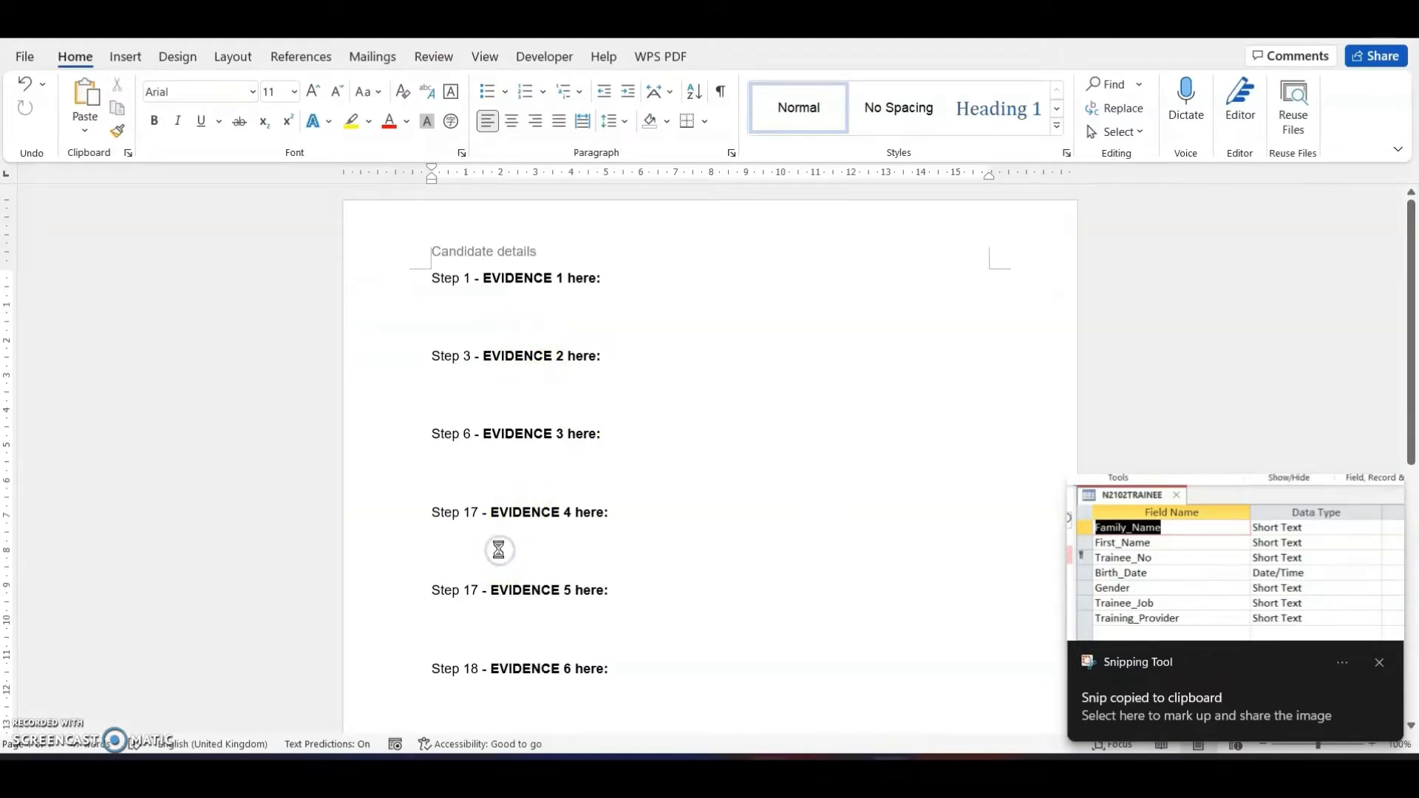
pyautogui.hotkey('ctrl', 'v')
pyautogui.scroll(-3, 720, 532)
pyautogui.scroll(-1, 666, 414)
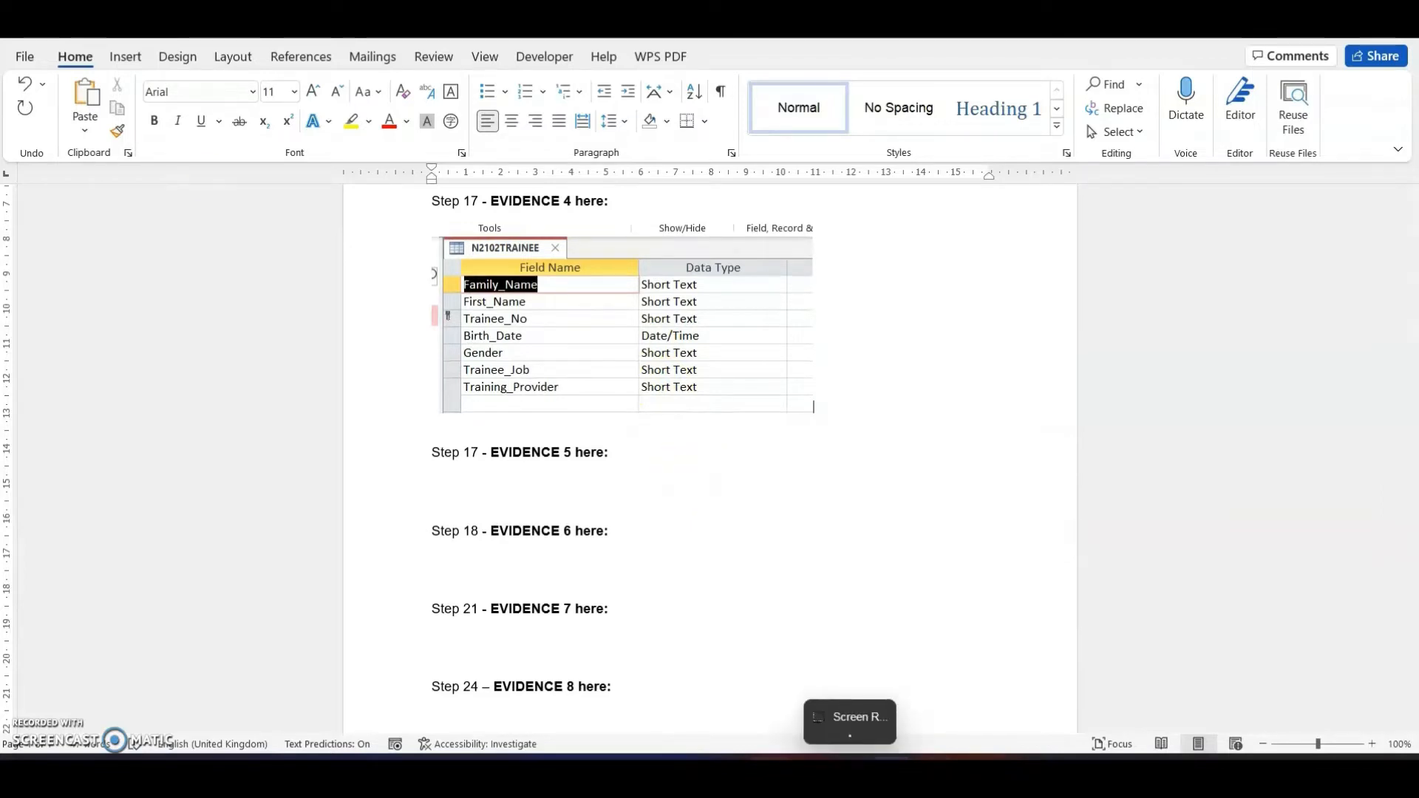
# Step: Switch to the question paper PDF and highlight N2102RESULTS.csv plus the Date/Time type and dd-MMM-yy format of Test_Date on page 7
pyautogui.moveTo(931, 772)
pyautogui.click(776, 773)
pyautogui.scroll(-10, 662, 465)
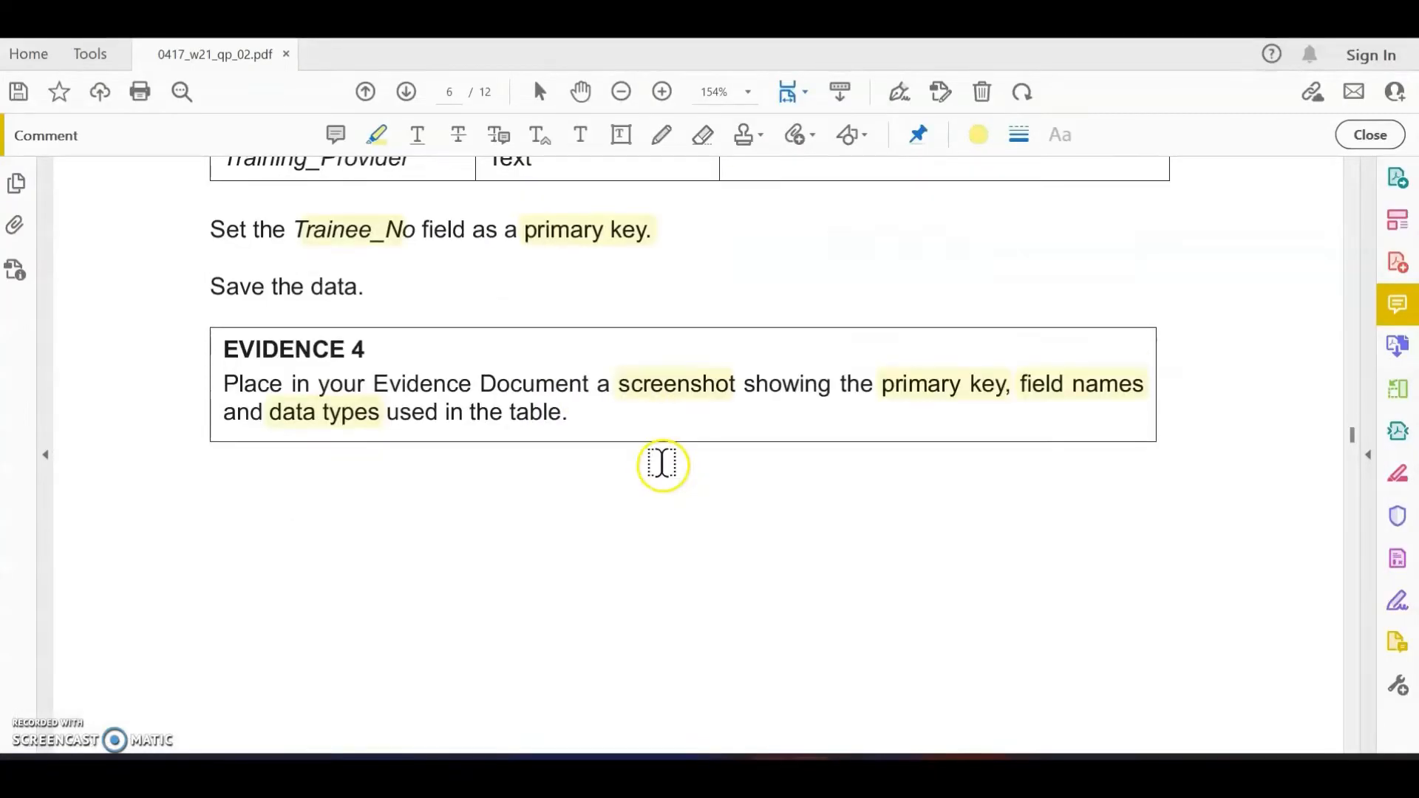
pyautogui.scroll(-4, 662, 465)
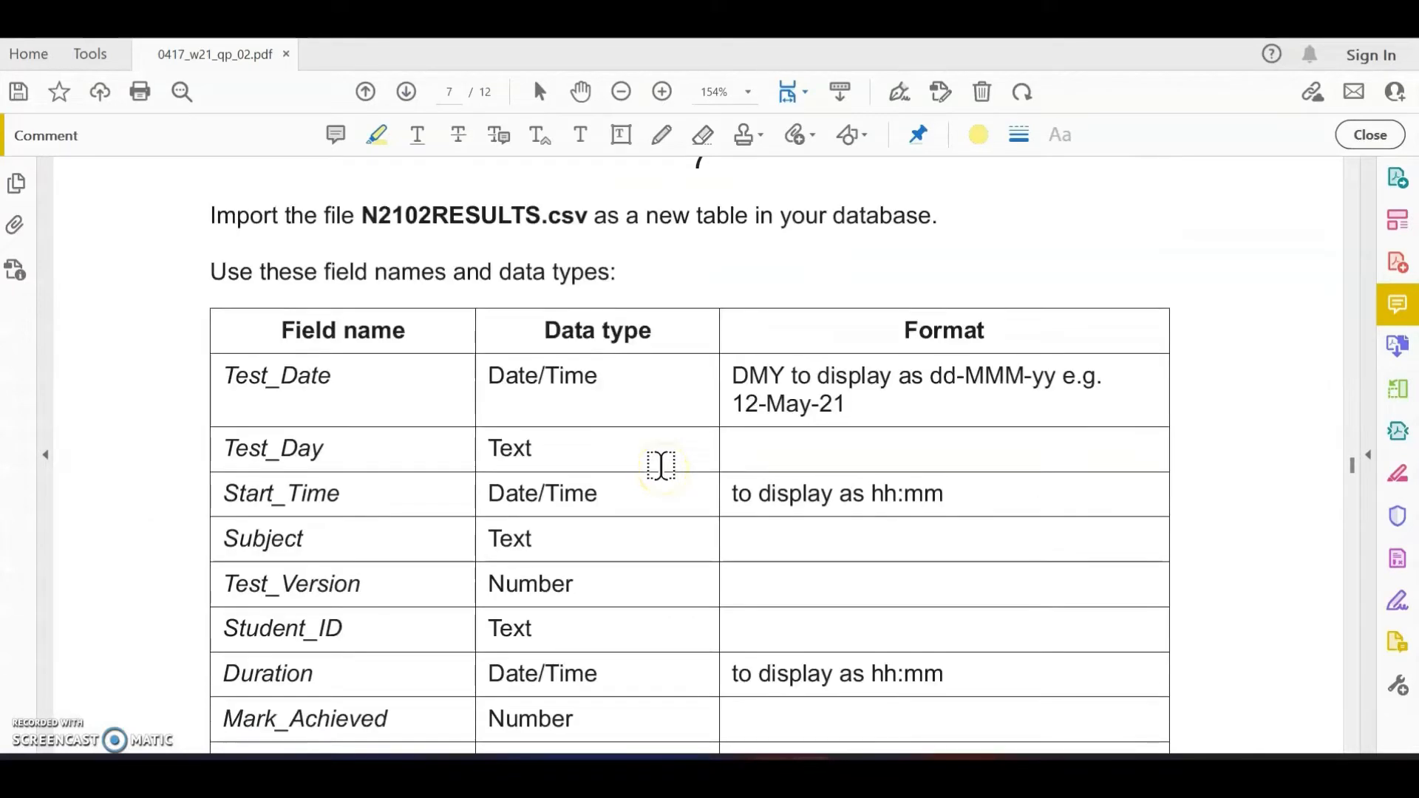
pyautogui.keyDown('ctrl'); pyautogui.scroll(-3, 662, 465); pyautogui.keyUp('ctrl')
pyautogui.scroll(-2, 661, 466)
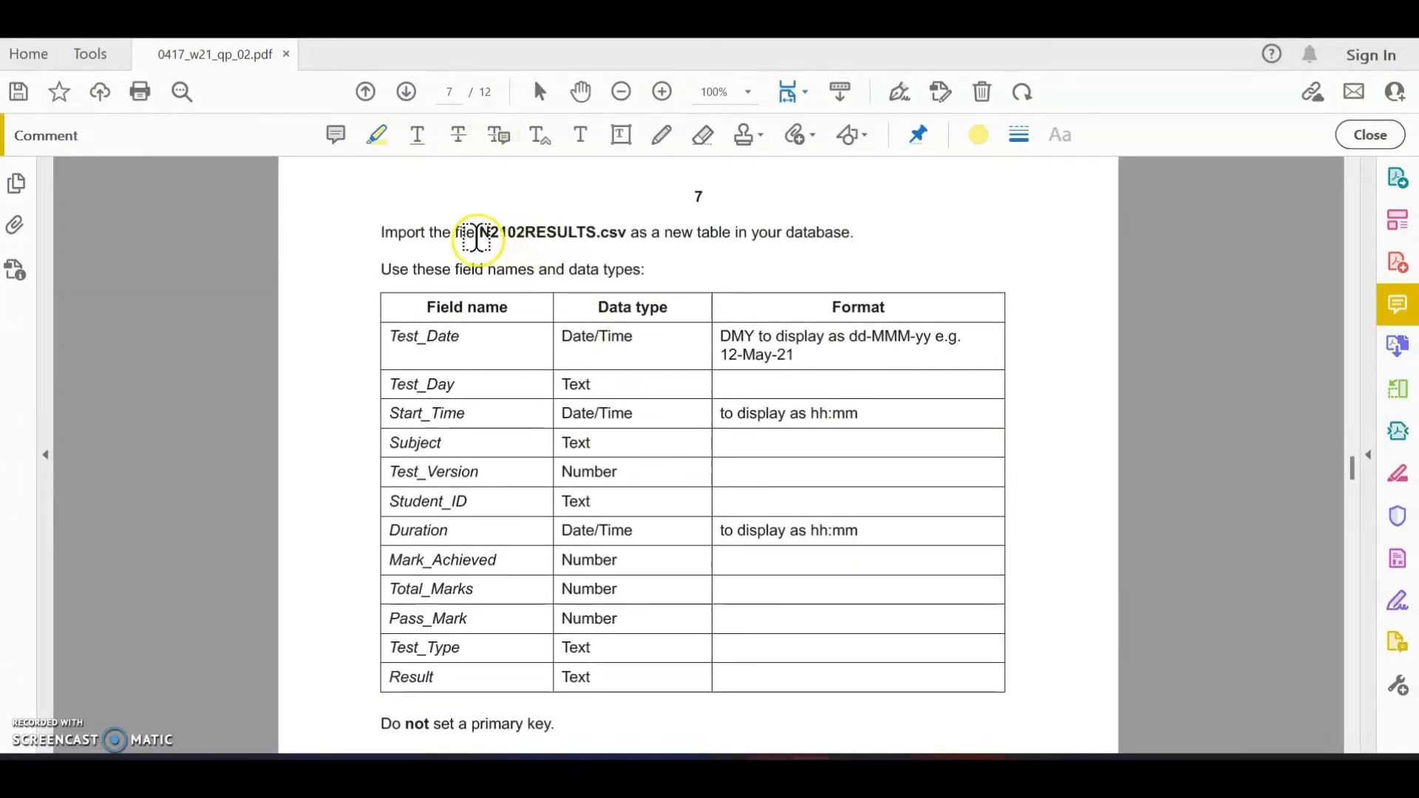
pyautogui.moveTo(476, 238); pyautogui.dragTo(626, 235)
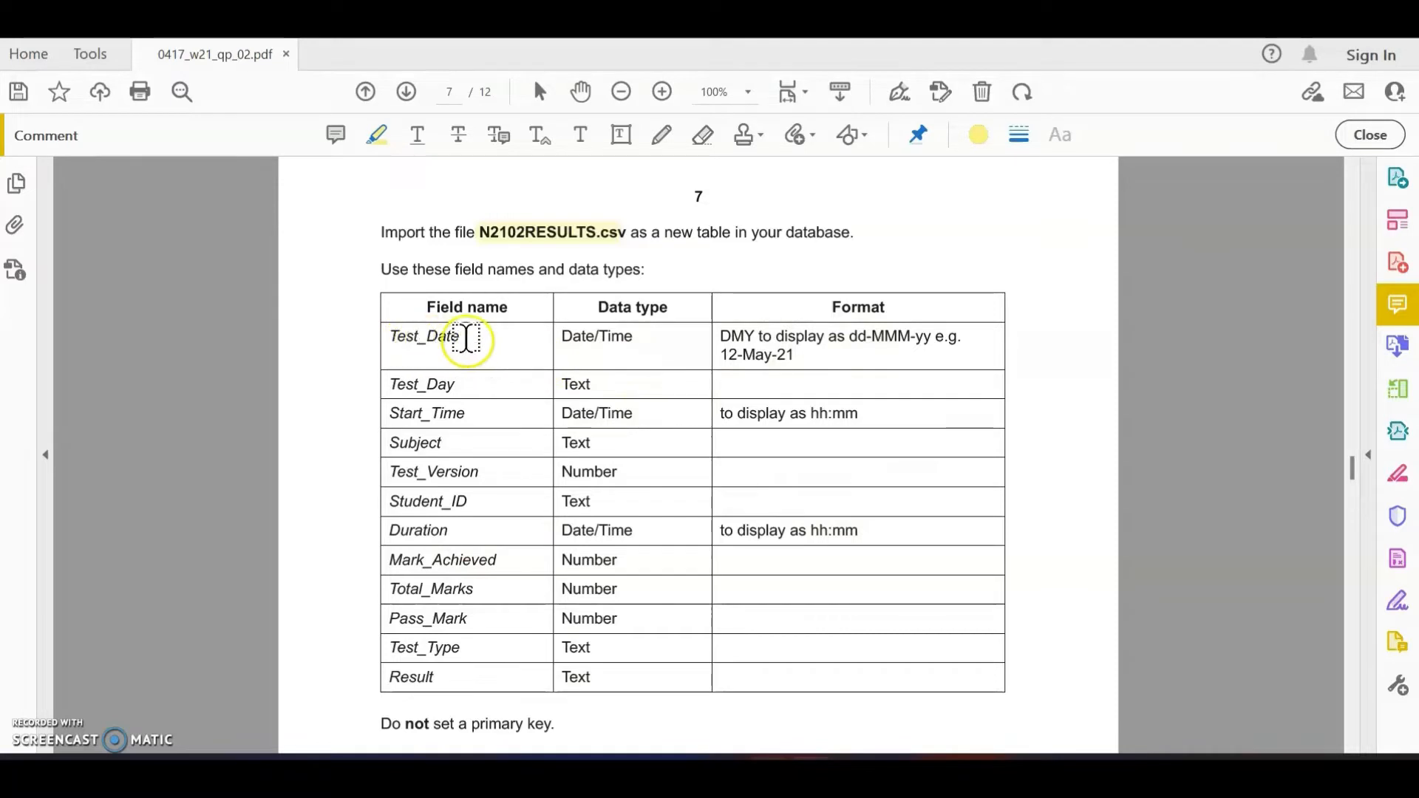
pyautogui.moveTo(627, 340); pyautogui.dragTo(570, 336)
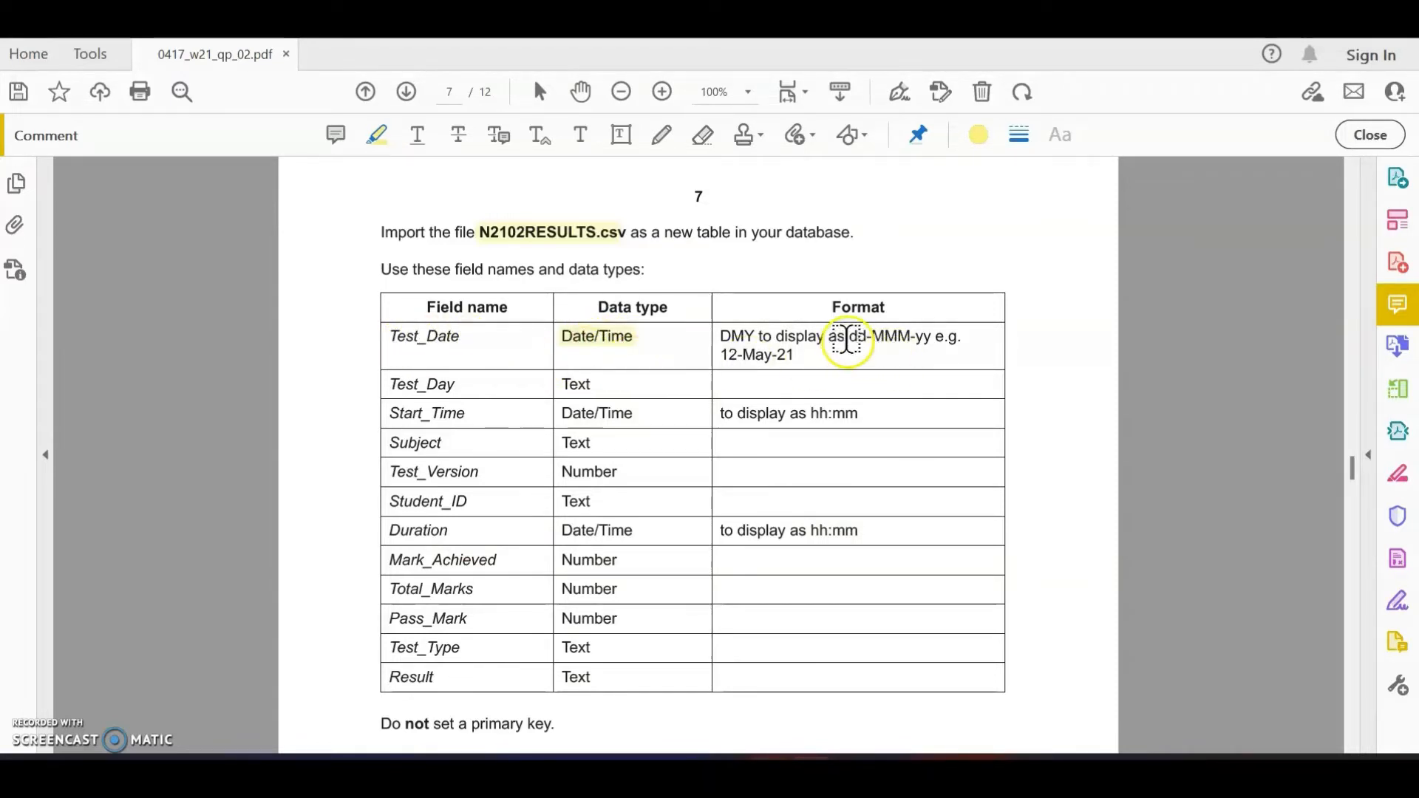
pyautogui.moveTo(849, 342); pyautogui.dragTo(933, 340)
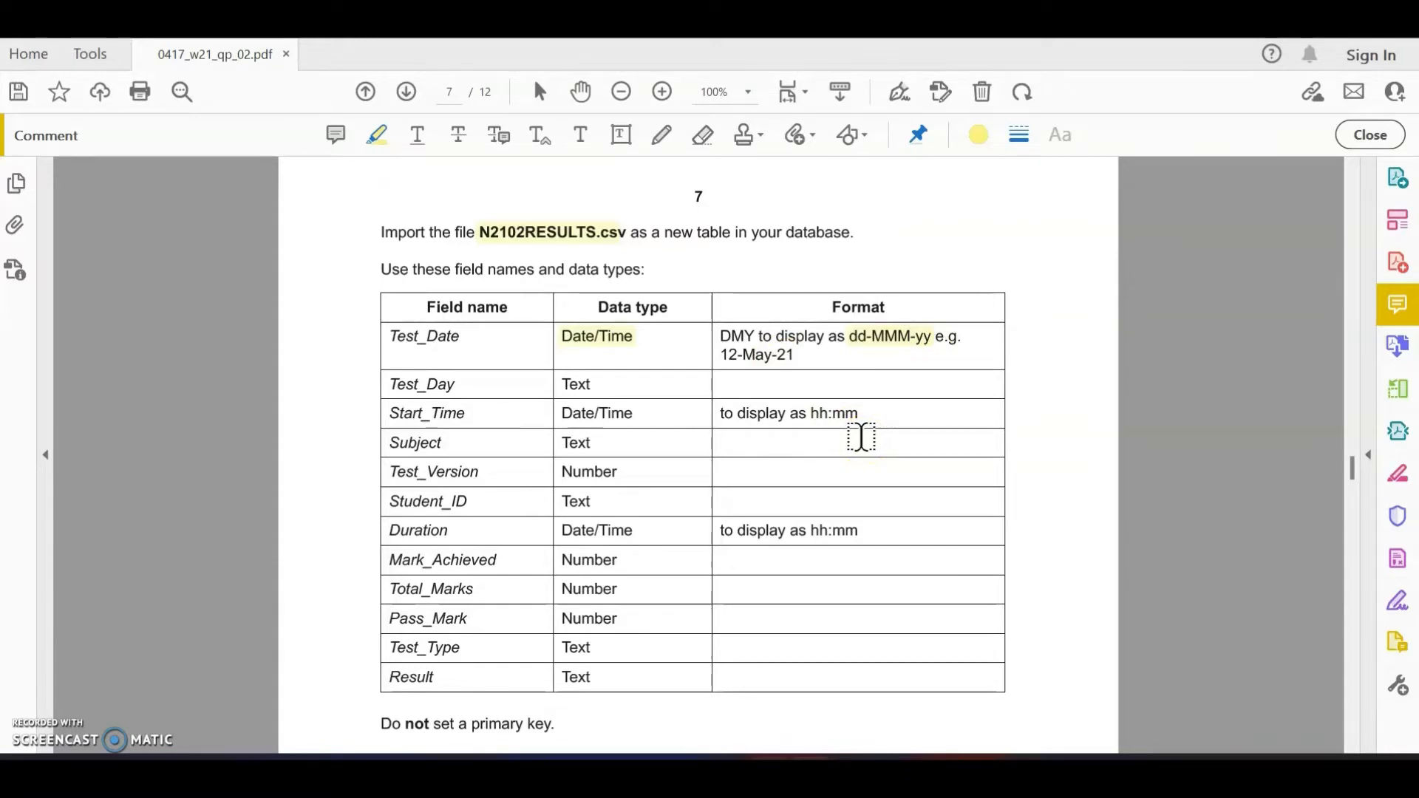
# Step: Highlight the Start_Time and Duration field names, their hh:mm formats and the instruction "Do not set a primary key."
pyautogui.moveTo(467, 414); pyautogui.dragTo(384, 415)
pyautogui.moveTo(449, 532); pyautogui.dragTo(389, 531)
pyautogui.moveTo(859, 413); pyautogui.dragTo(812, 414)
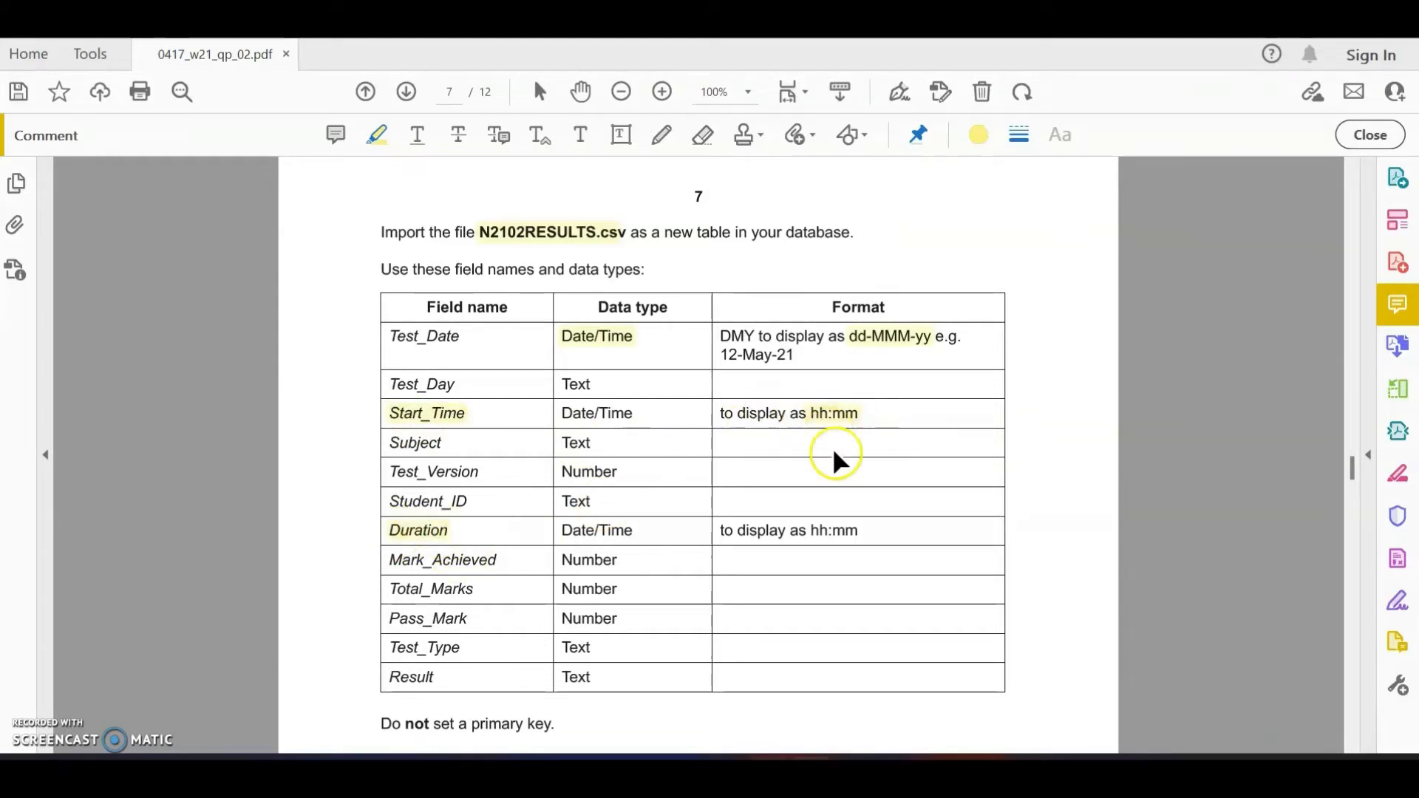
pyautogui.moveTo(860, 531); pyautogui.dragTo(811, 531)
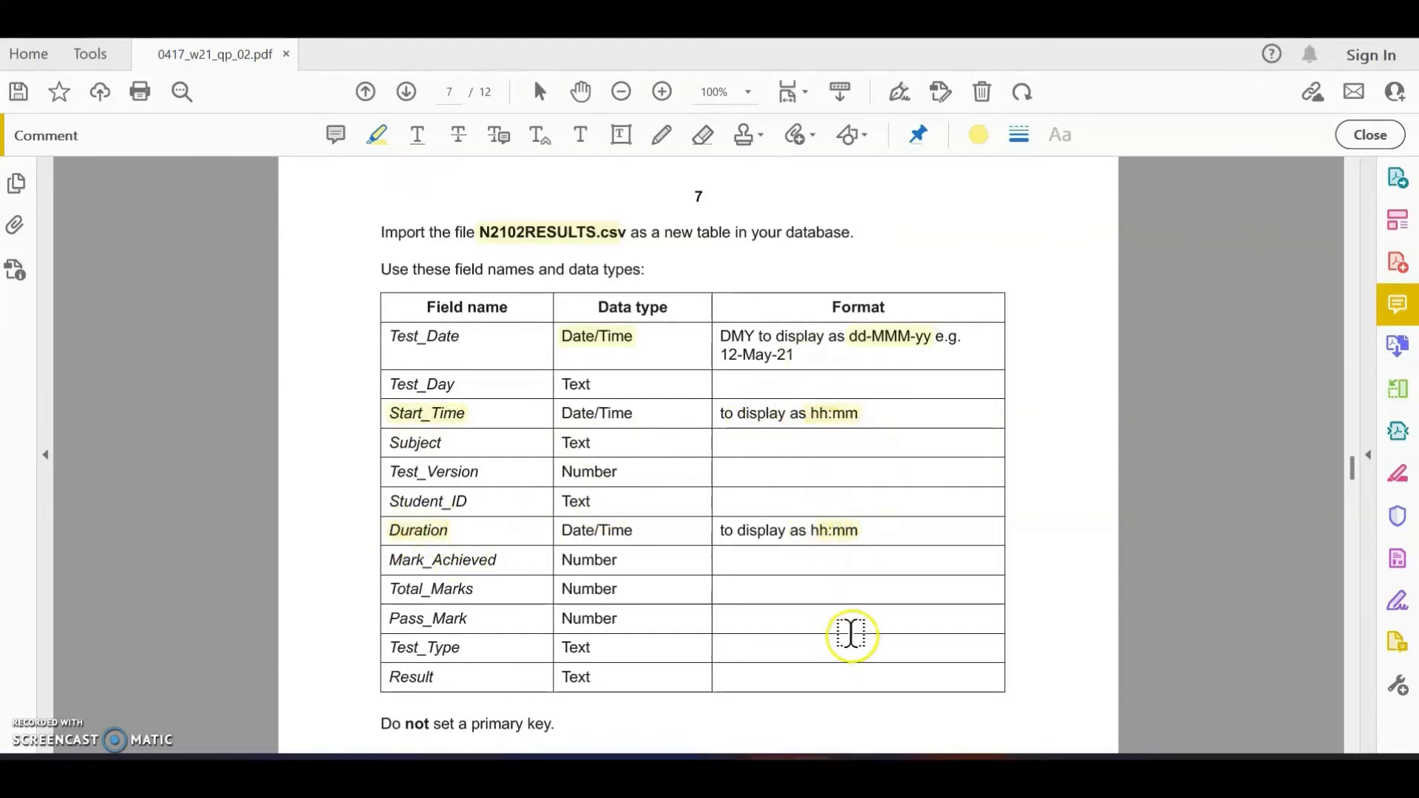
pyautogui.moveTo(376, 723); pyautogui.dragTo(556, 724)
pyautogui.scroll(-2, 811, 629)
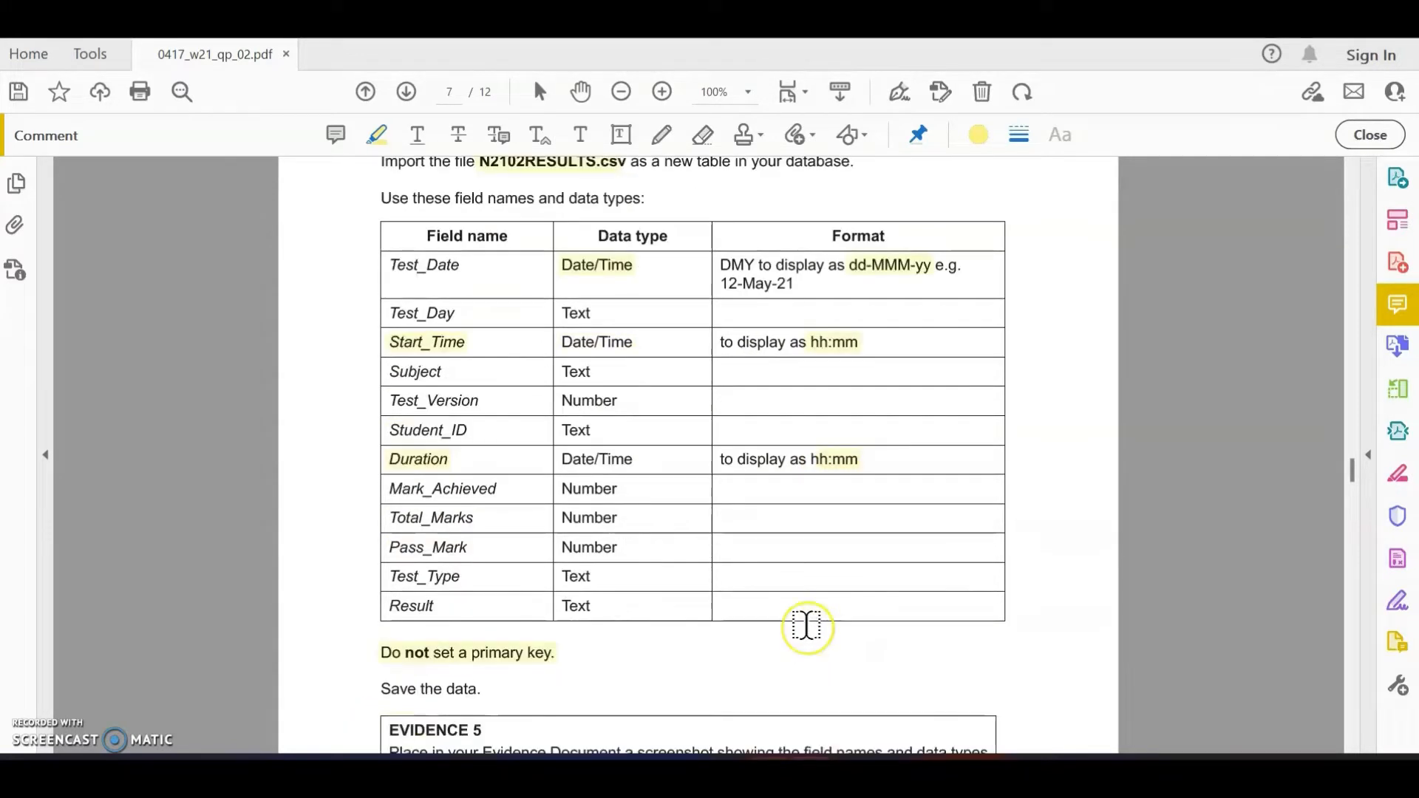
pyautogui.scroll(1, 806, 626)
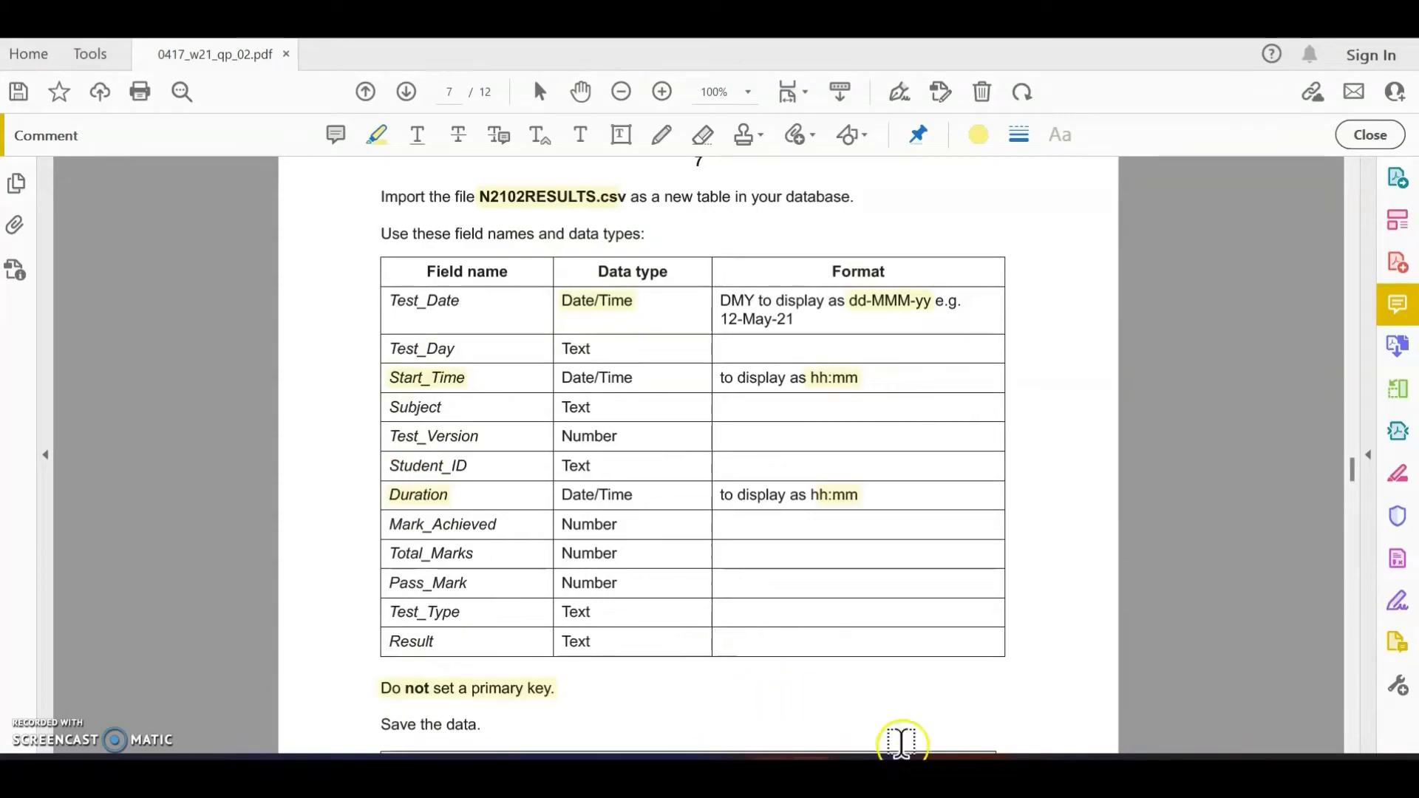
# Step: Switch back to Access, close the N2102TRAINEE table and start a text file import of N2102RESULTS.csv into a new table
pyautogui.hotkey('alt', 'Tab')
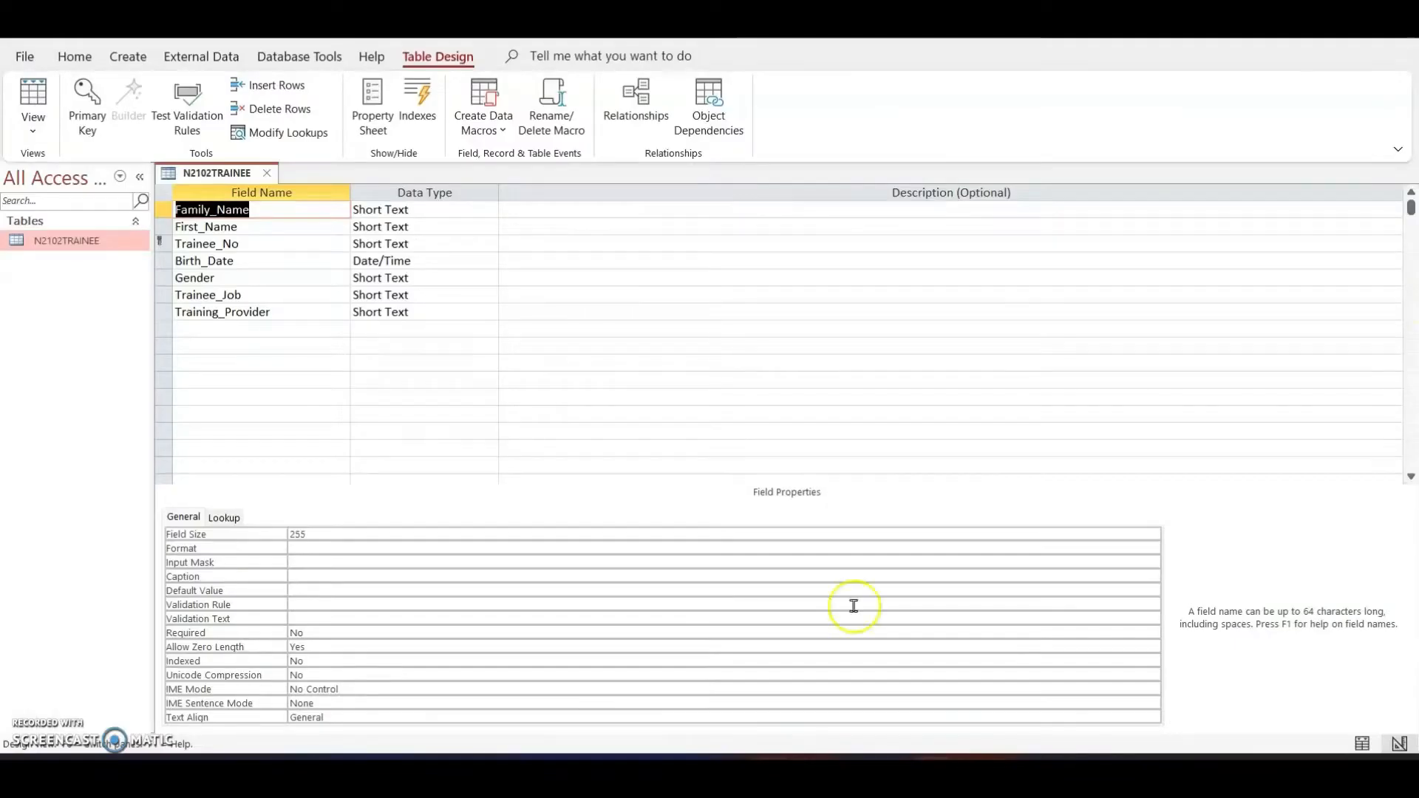
pyautogui.click(267, 172)
pyautogui.click(201, 57)
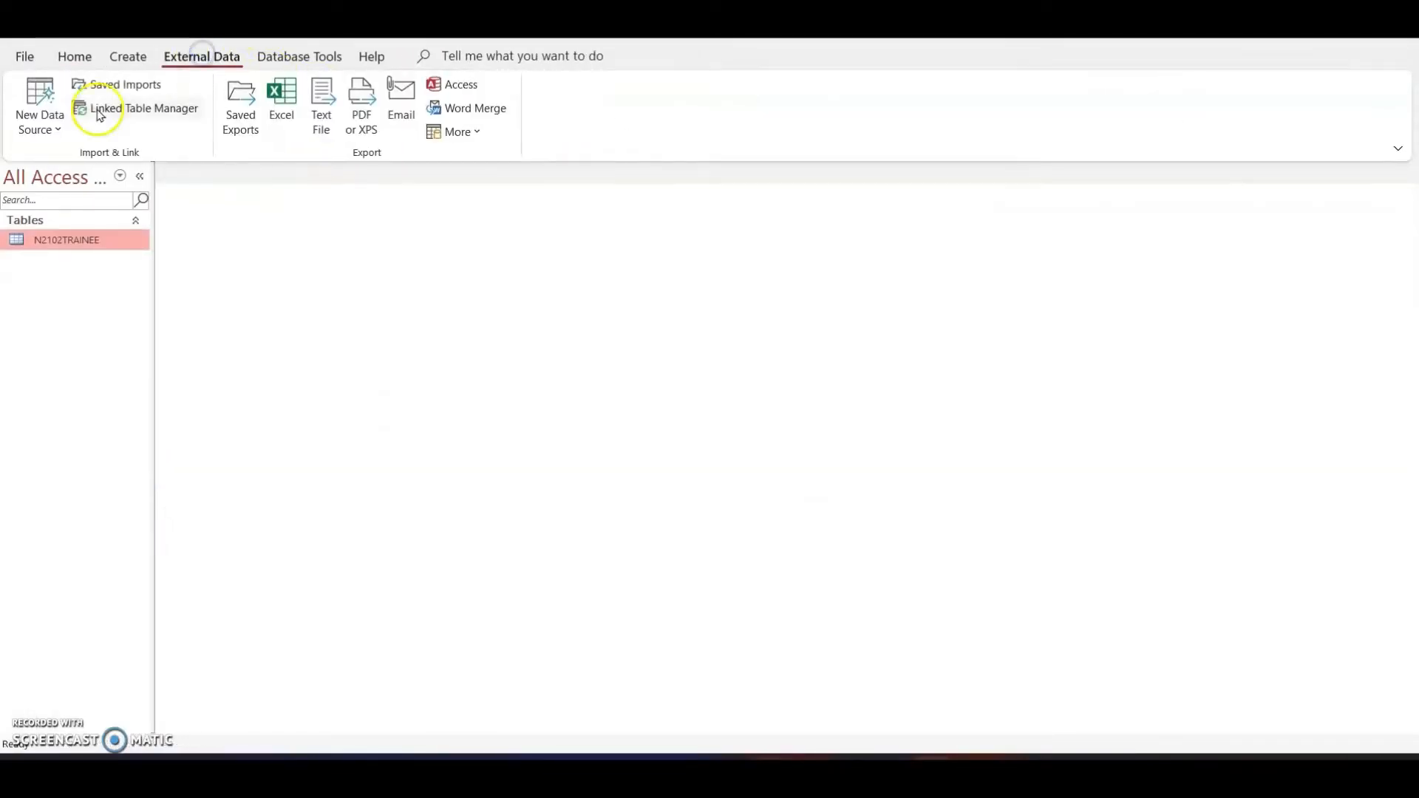
pyautogui.click(37, 119)
pyautogui.moveTo(82, 167)
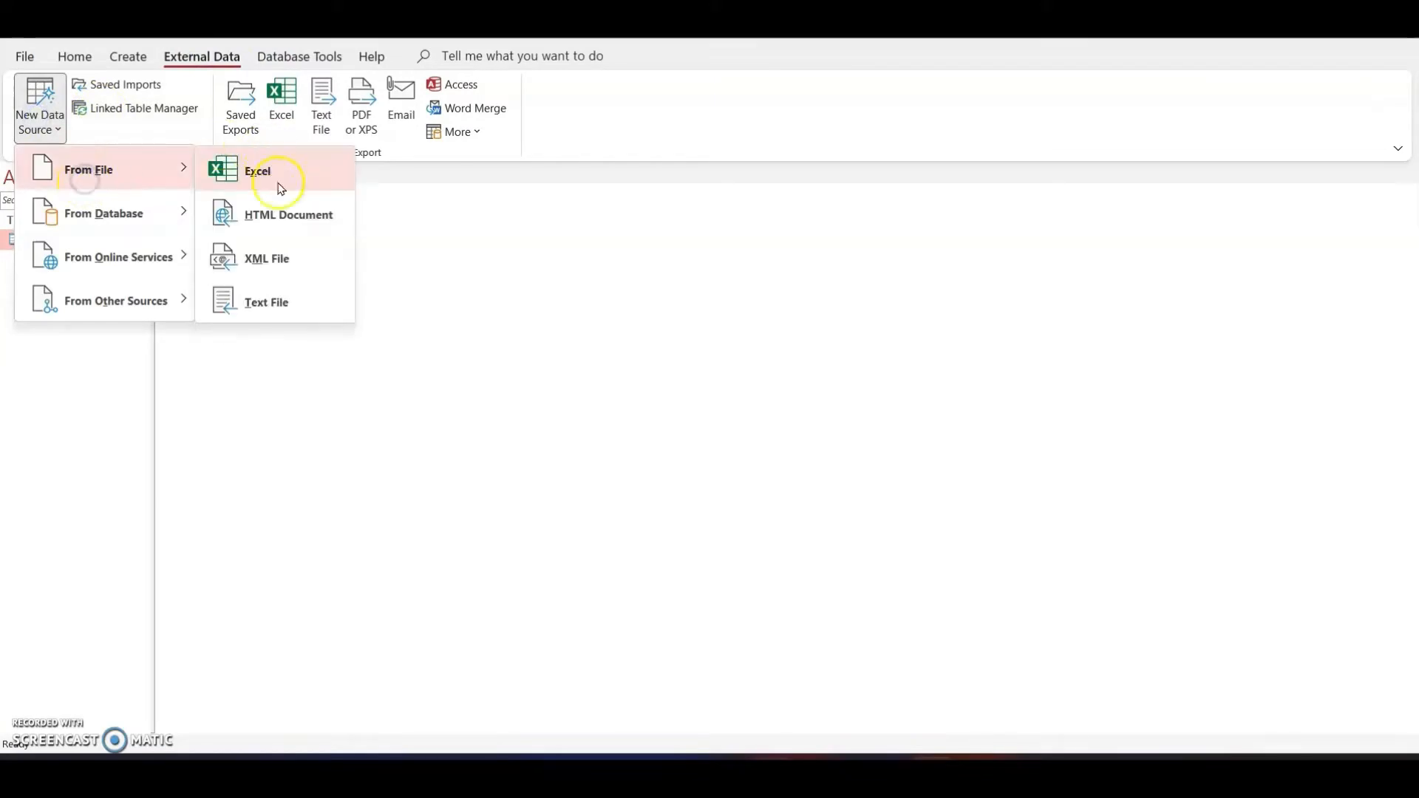
pyautogui.click(308, 318)
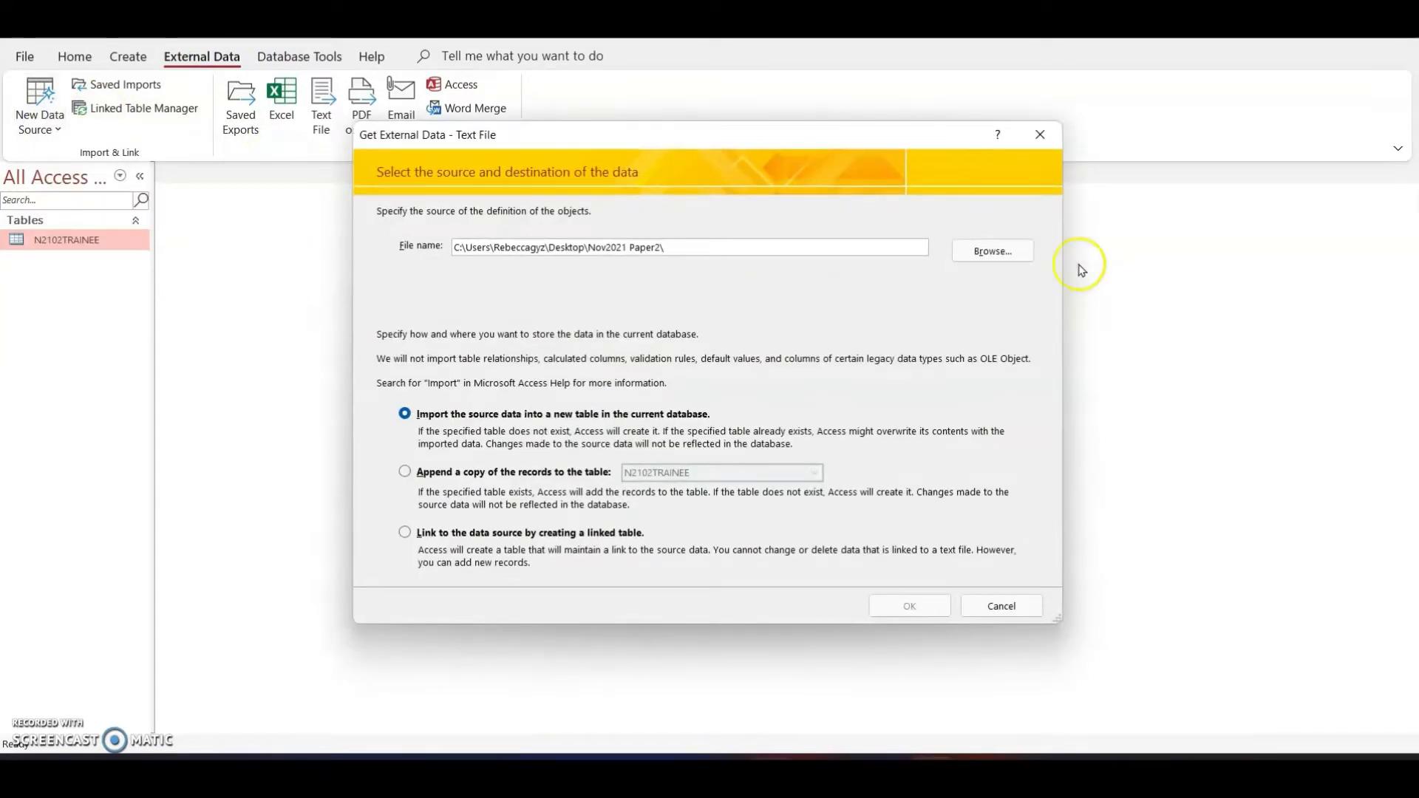
pyautogui.click(1009, 252)
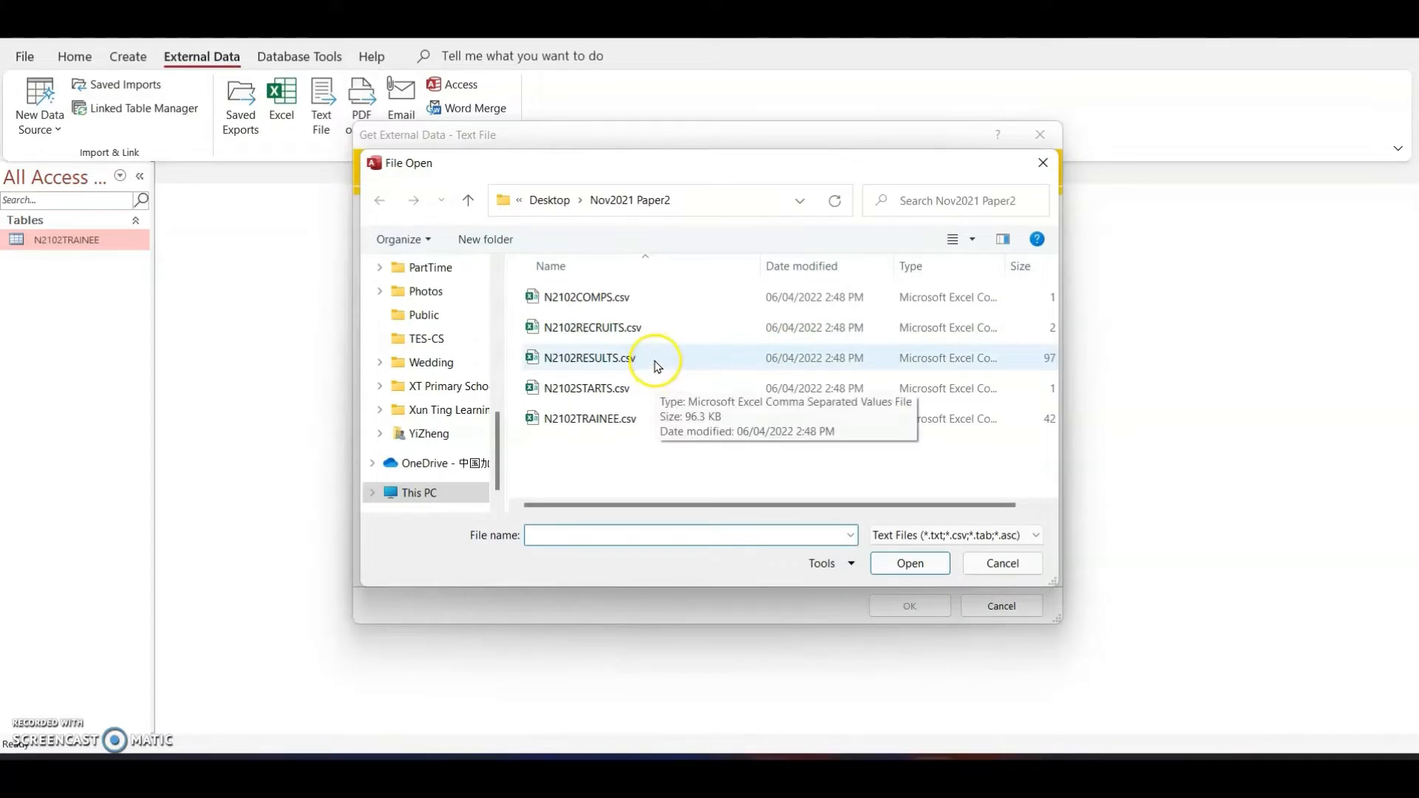
pyautogui.click(630, 363)
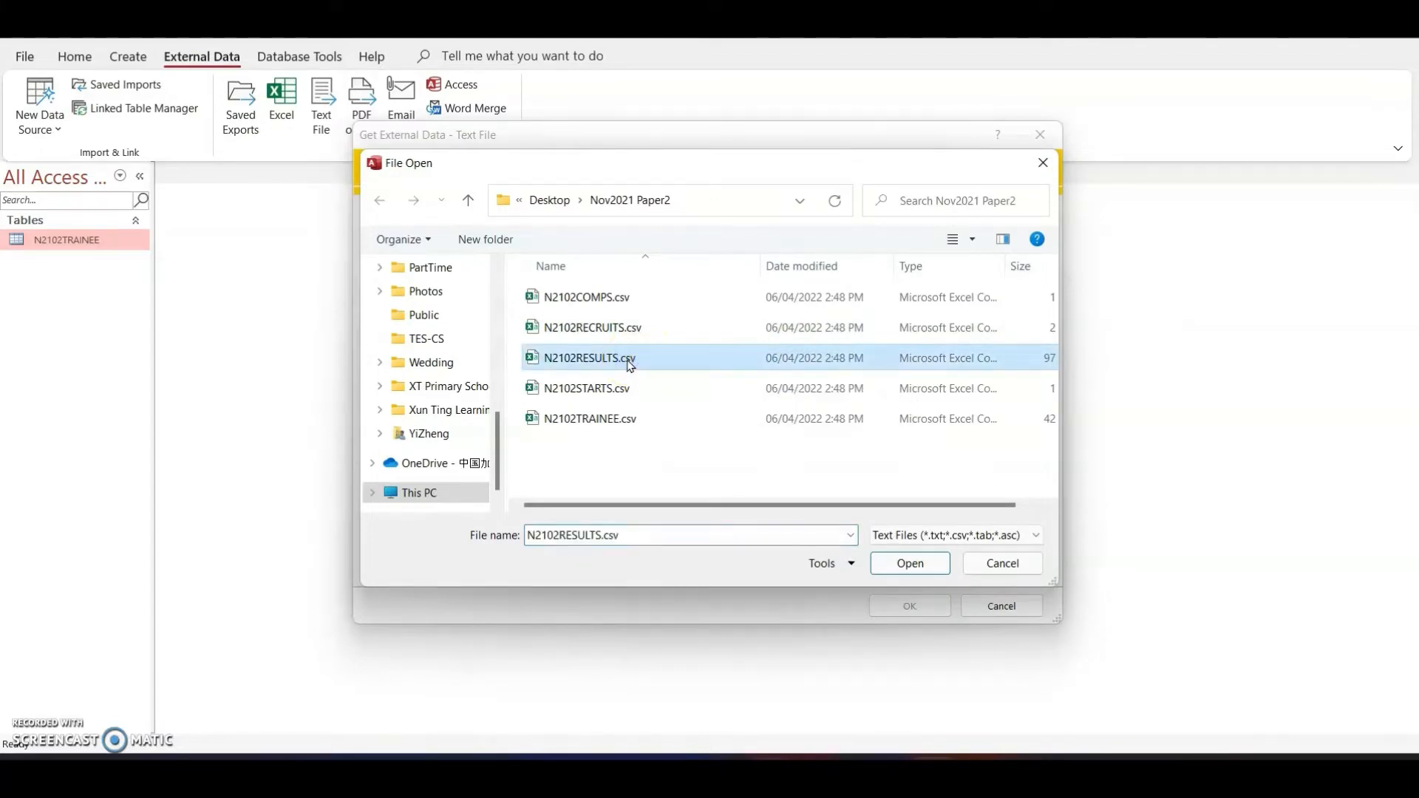
pyautogui.click(903, 562)
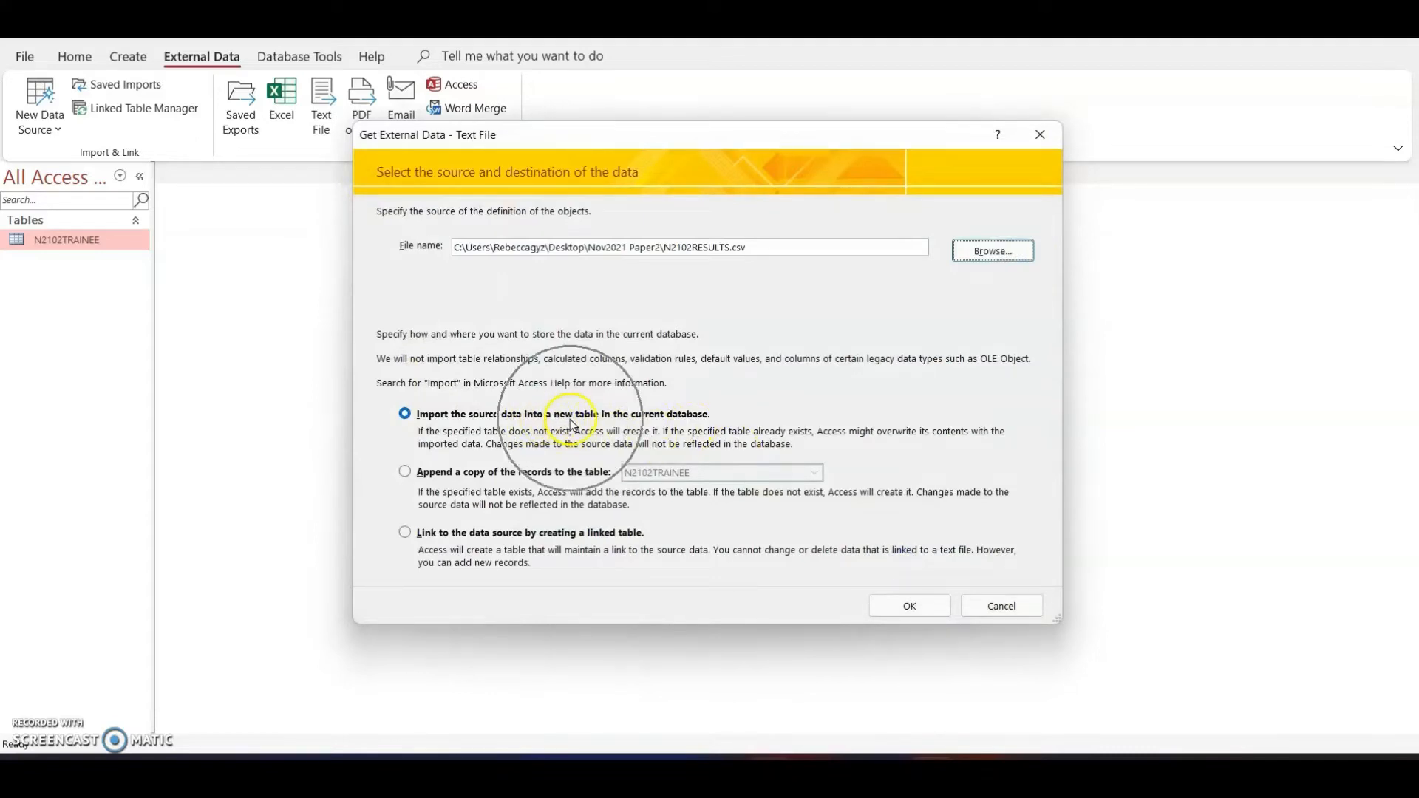
pyautogui.click(931, 604)
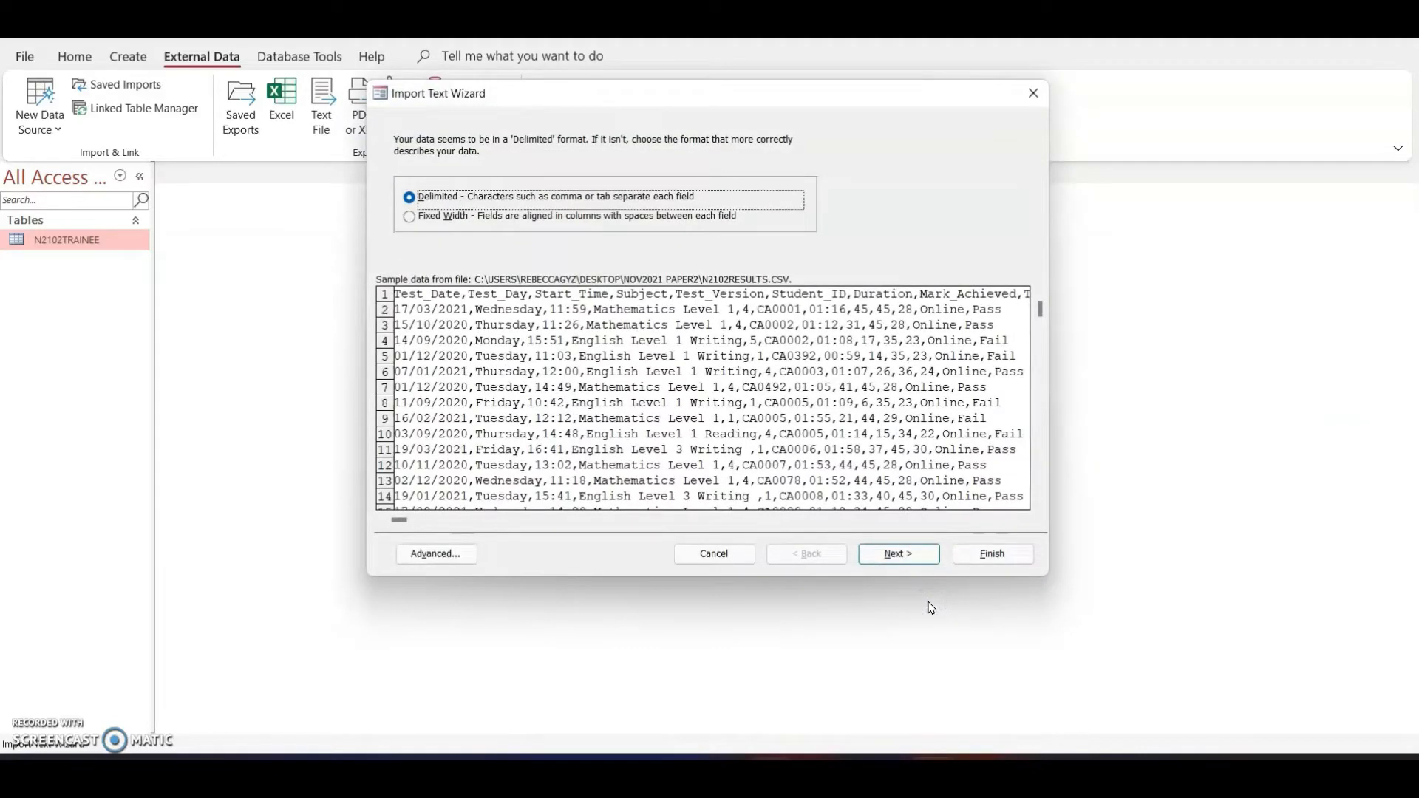
# Step: Keep the comma-delimited format, use the first row as field names and check each field's data type in the import specification
pyautogui.click(913, 555)
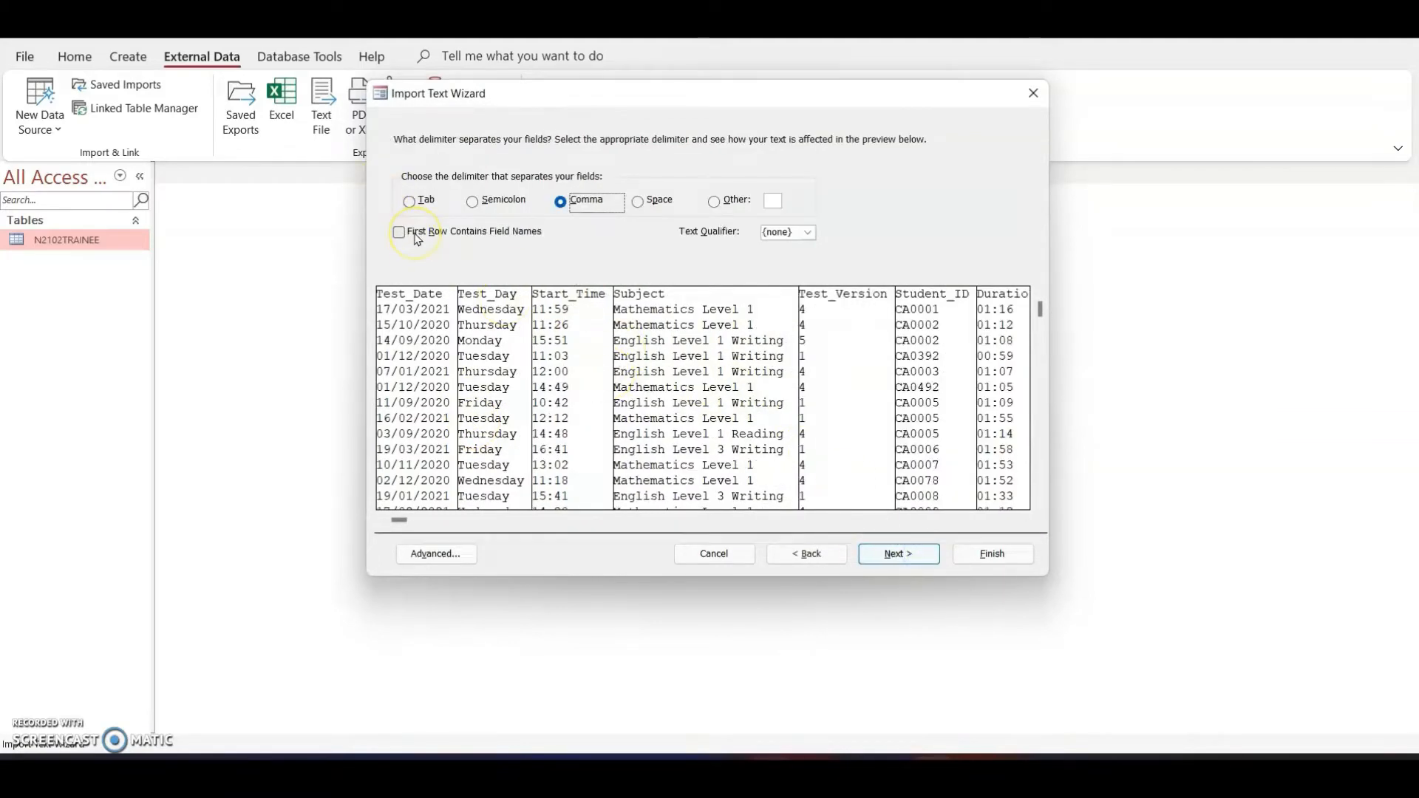
pyautogui.click(416, 233)
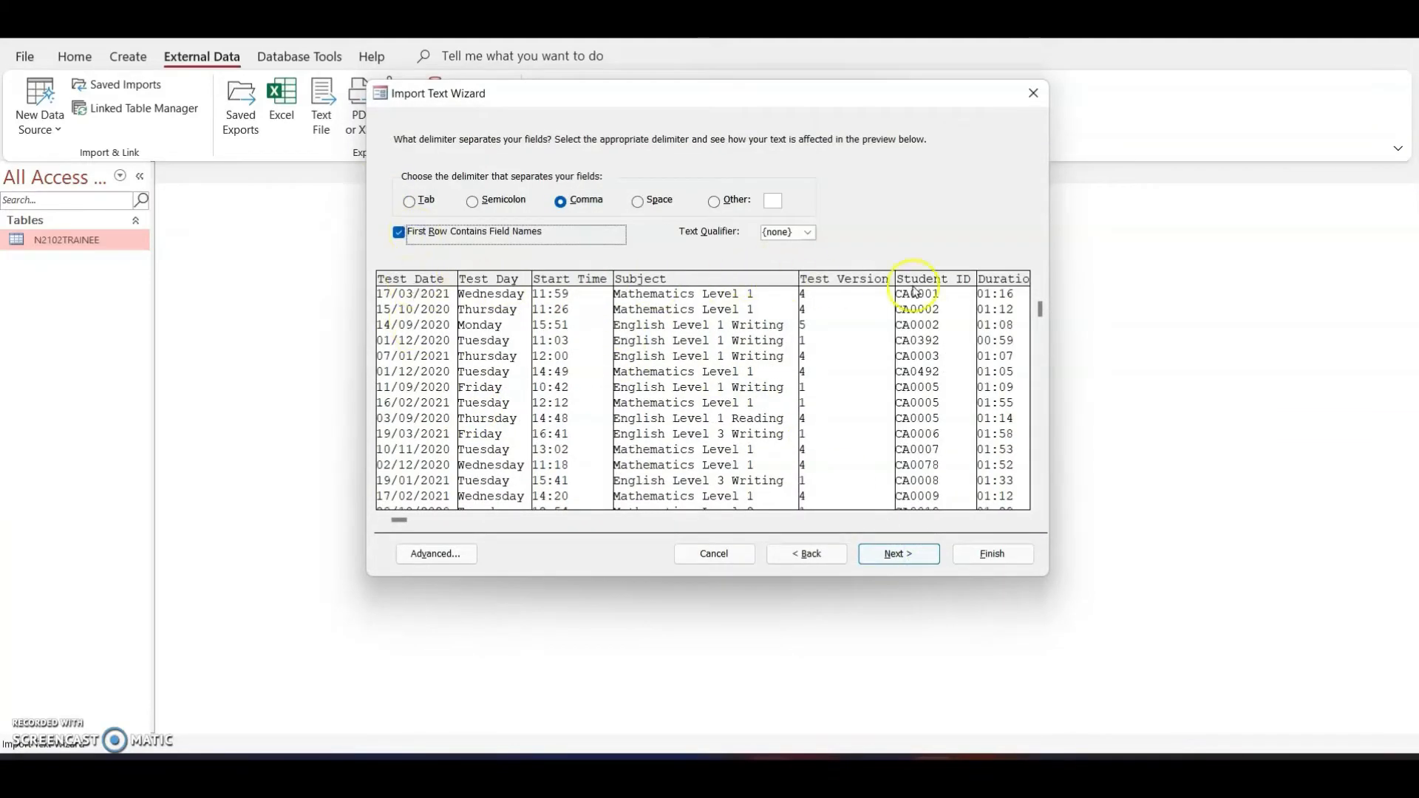
pyautogui.click(448, 556)
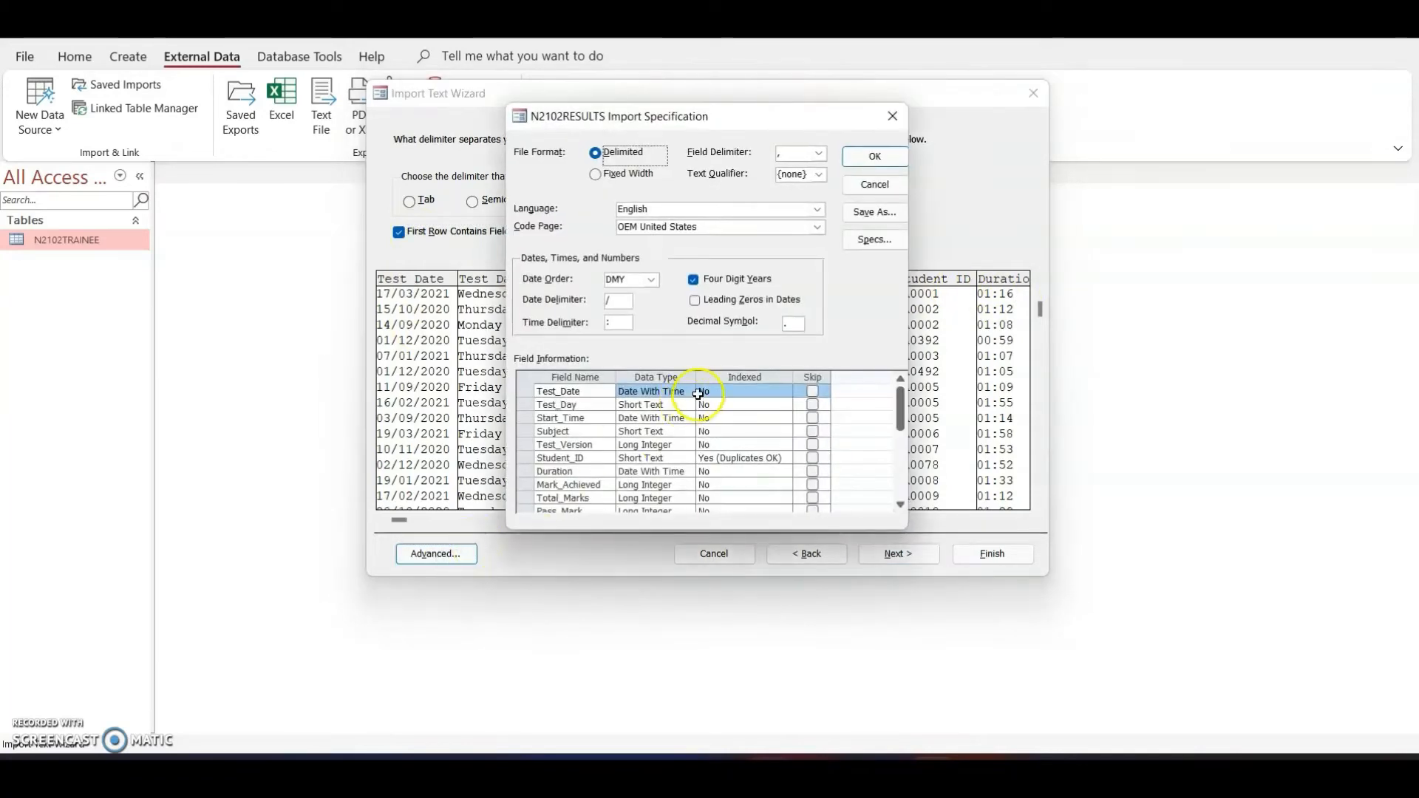
pyautogui.scroll(-1, 686, 400)
pyautogui.scroll(1, 686, 399)
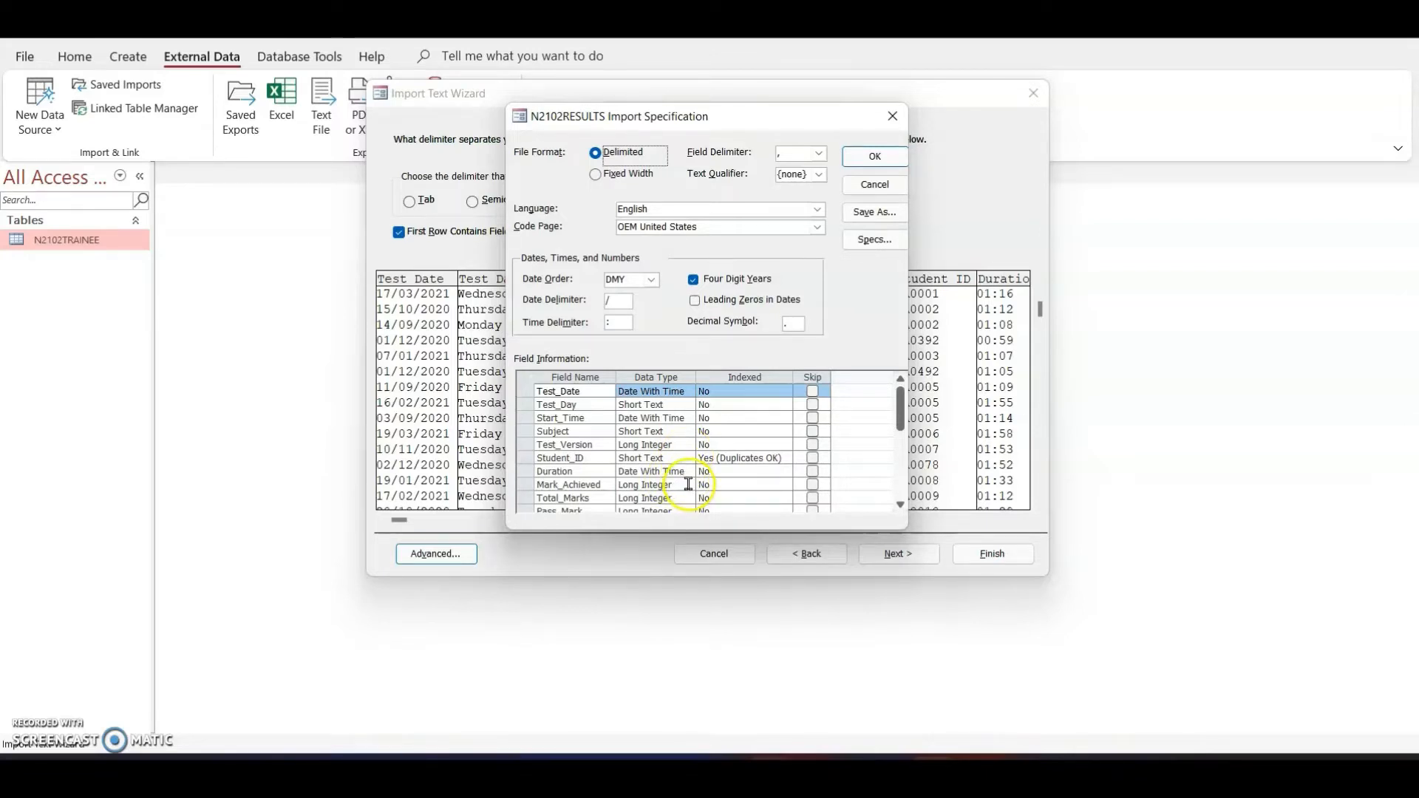
pyautogui.scroll(-3, 679, 493)
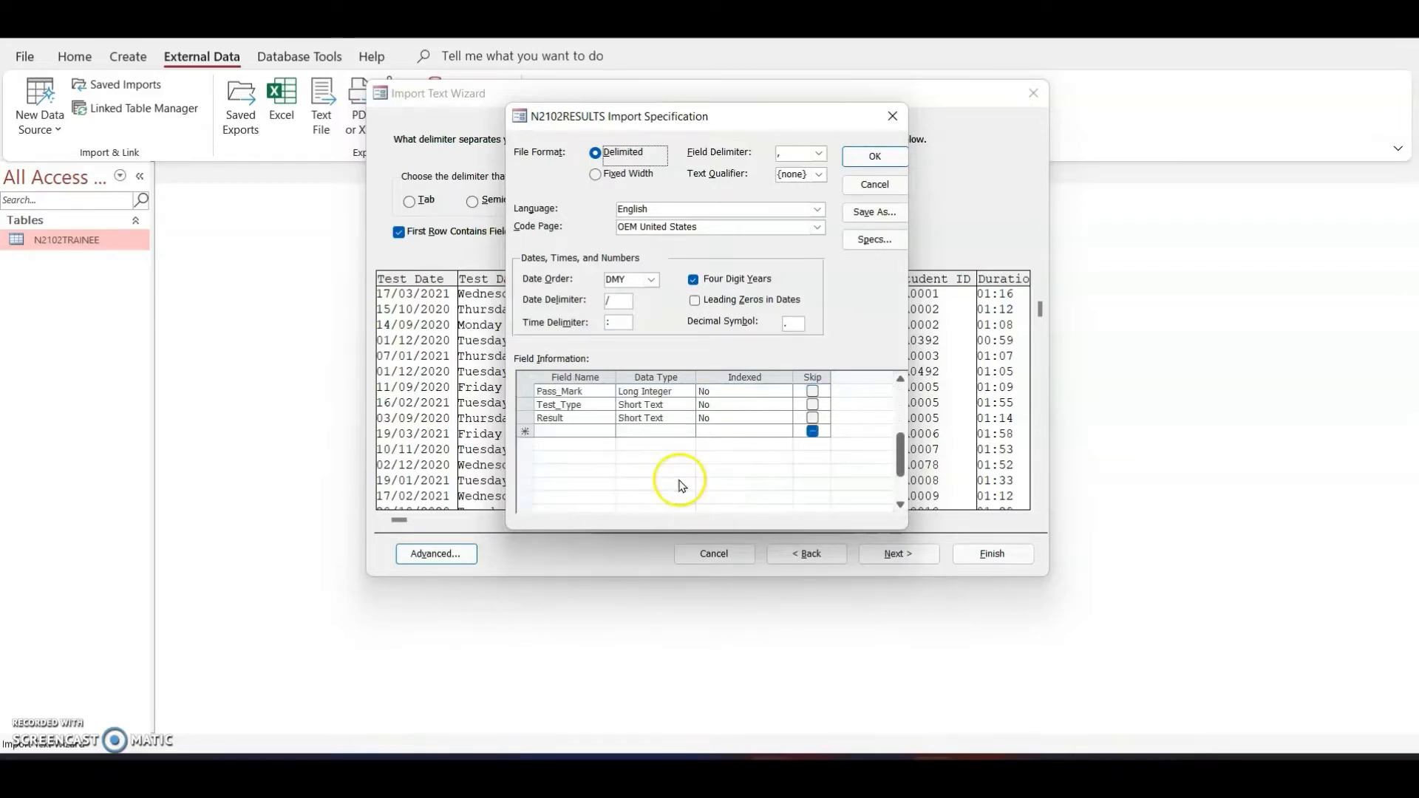
pyautogui.scroll(1, 673, 466)
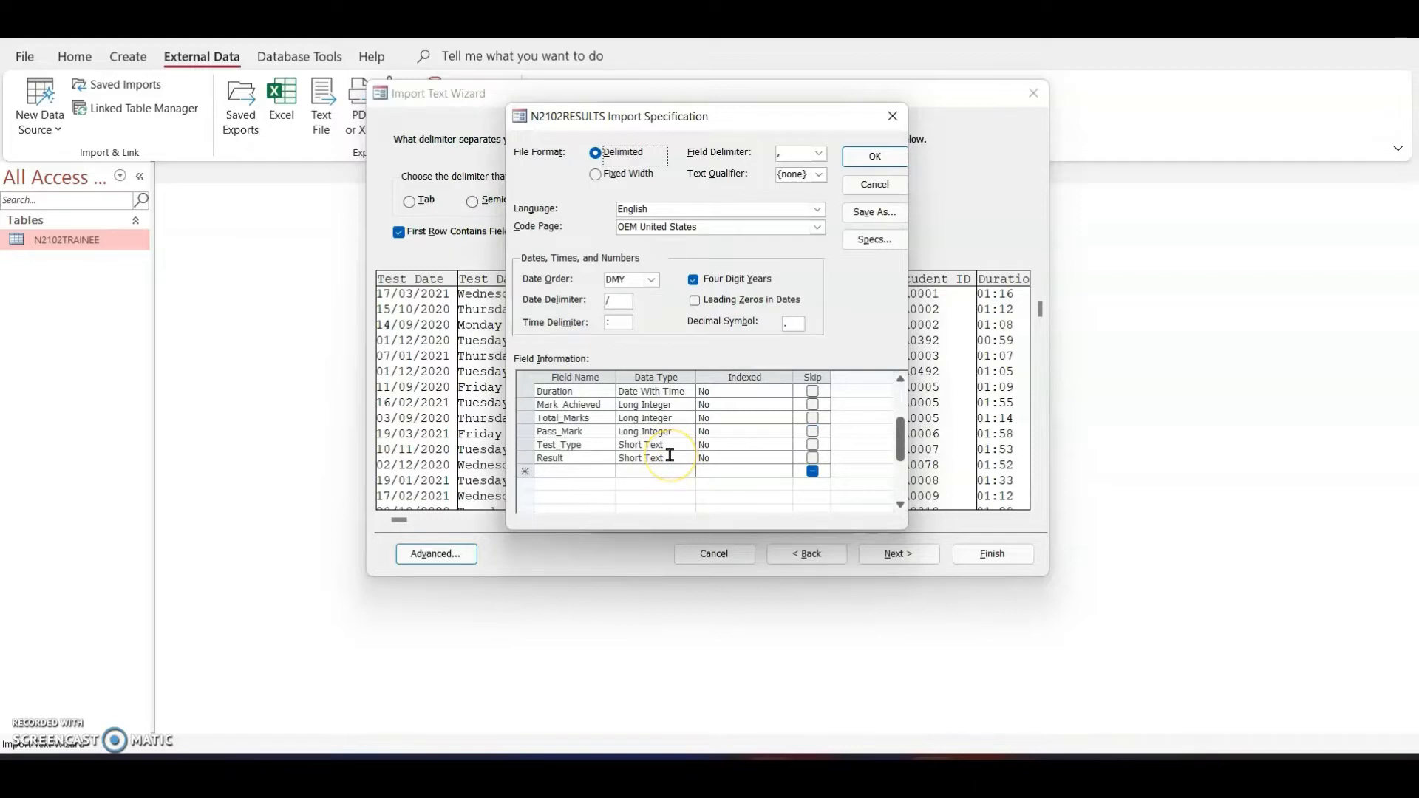
pyautogui.click(874, 156)
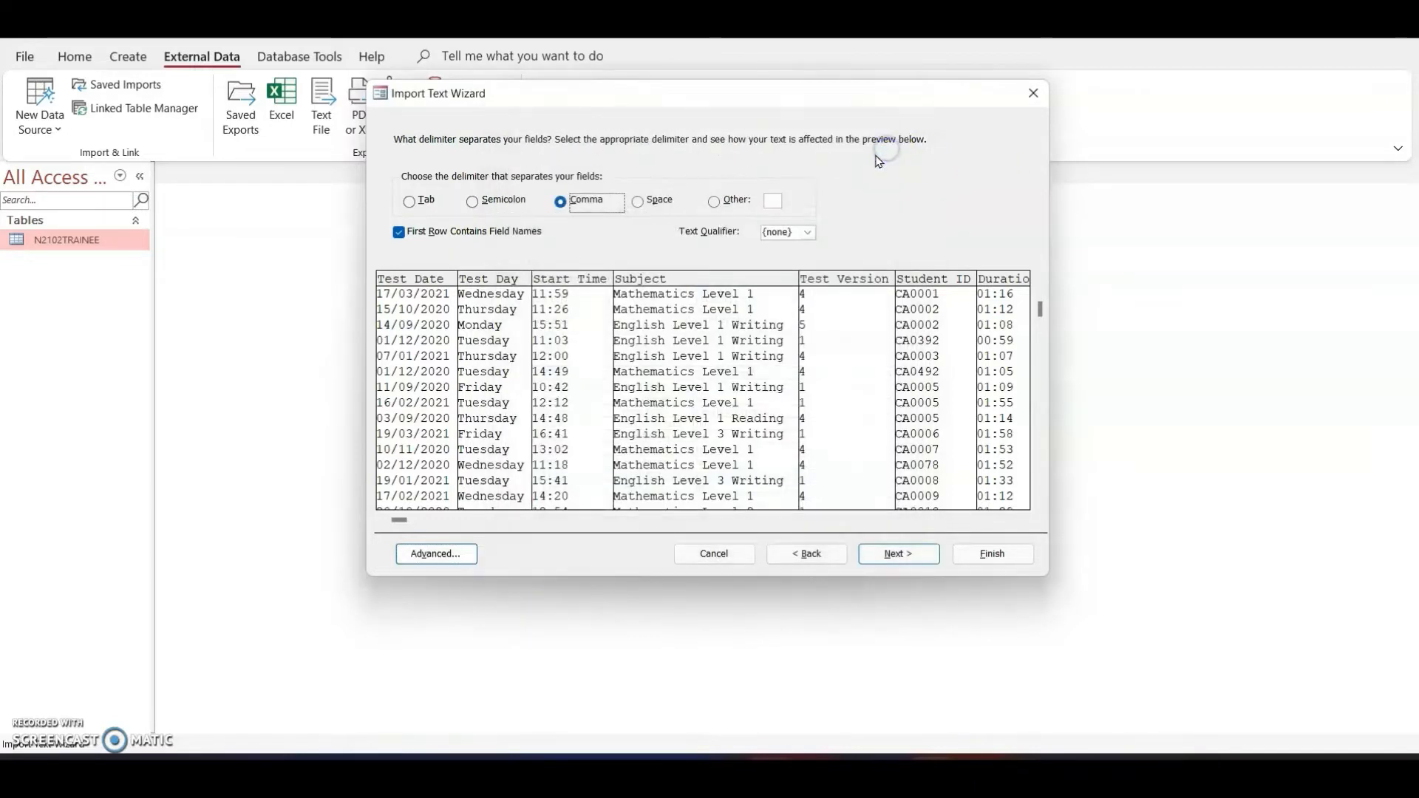
# Step: Choose no primary key and finish the import to a table named N2102RESULTS without saving the import steps
pyautogui.click(914, 553)
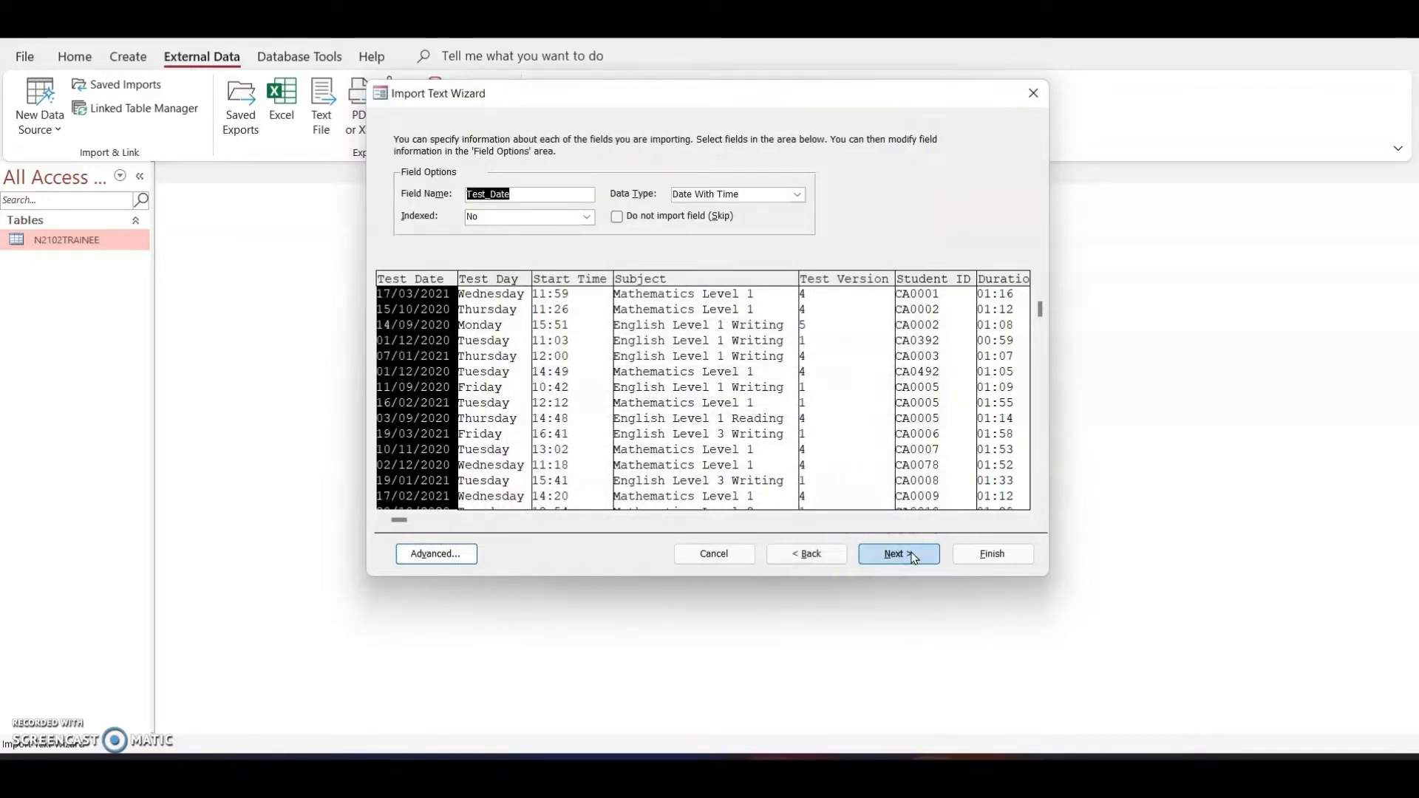
pyautogui.click(914, 555)
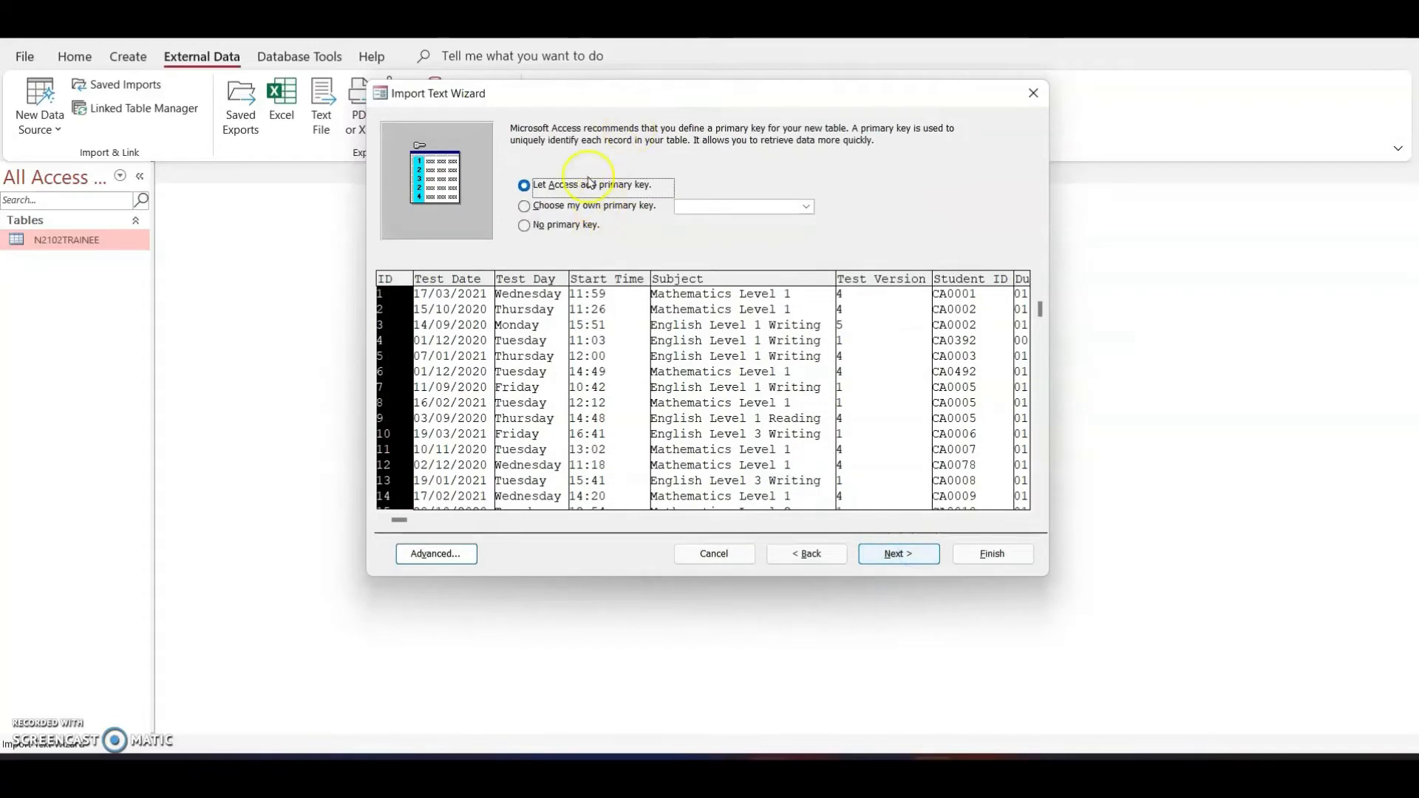
pyautogui.click(585, 224)
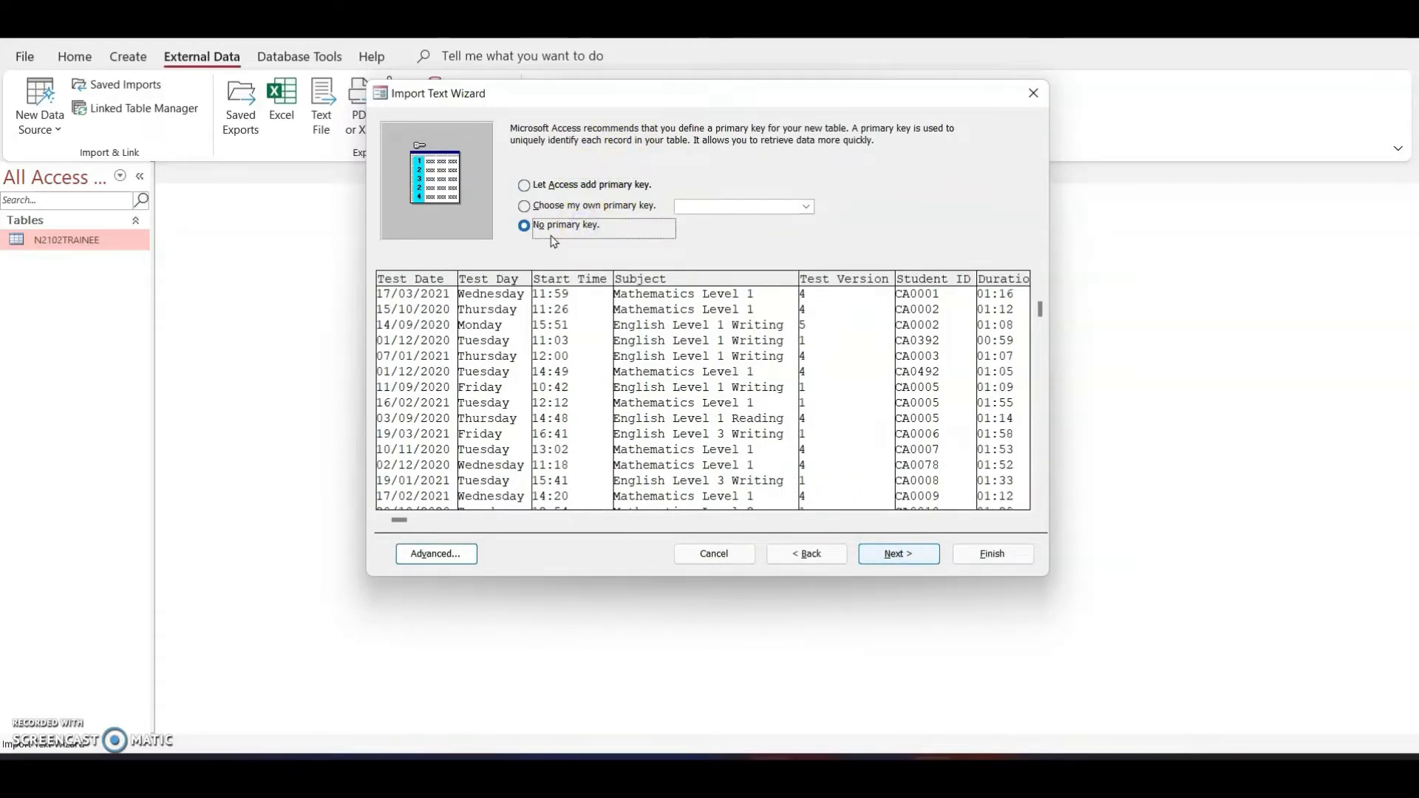
pyautogui.click(895, 562)
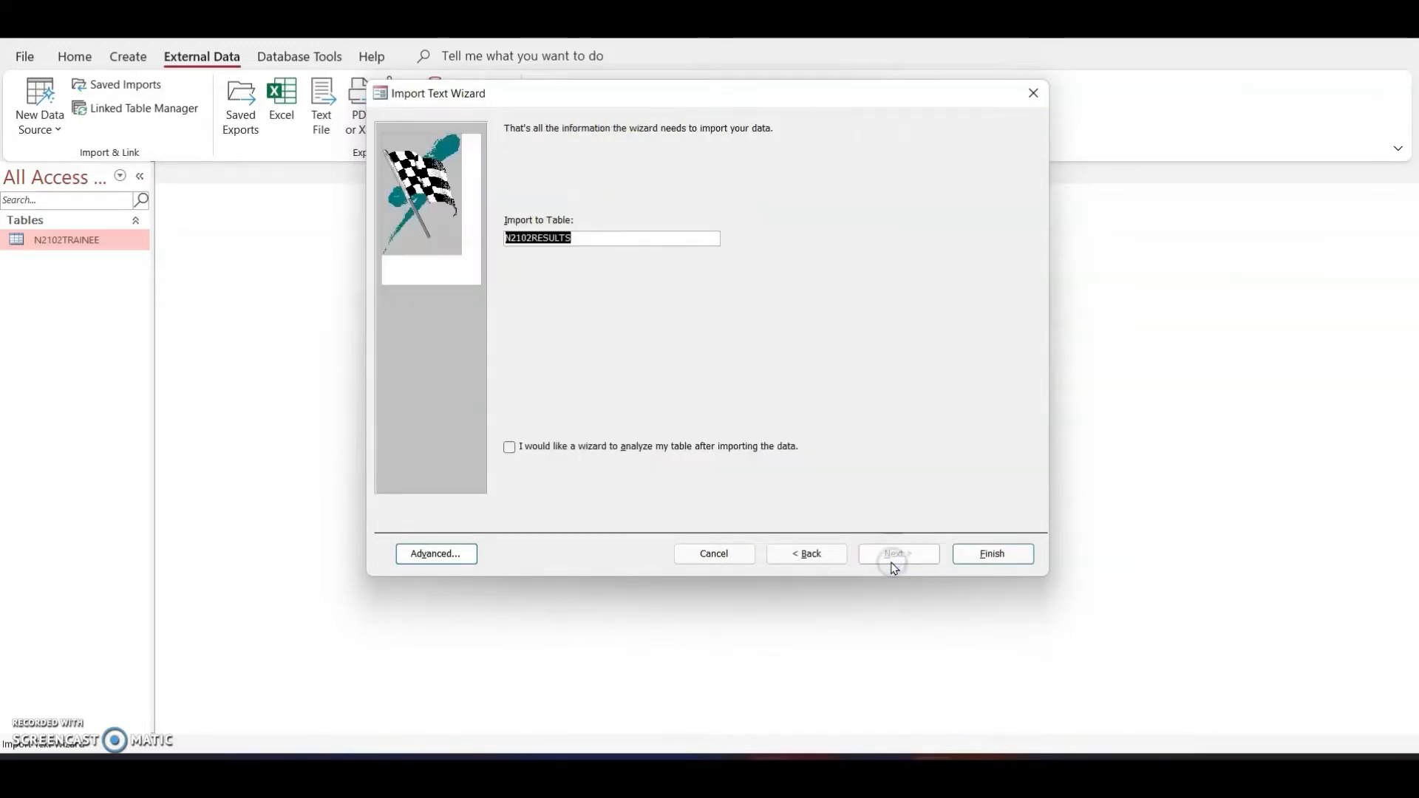
pyautogui.click(1017, 556)
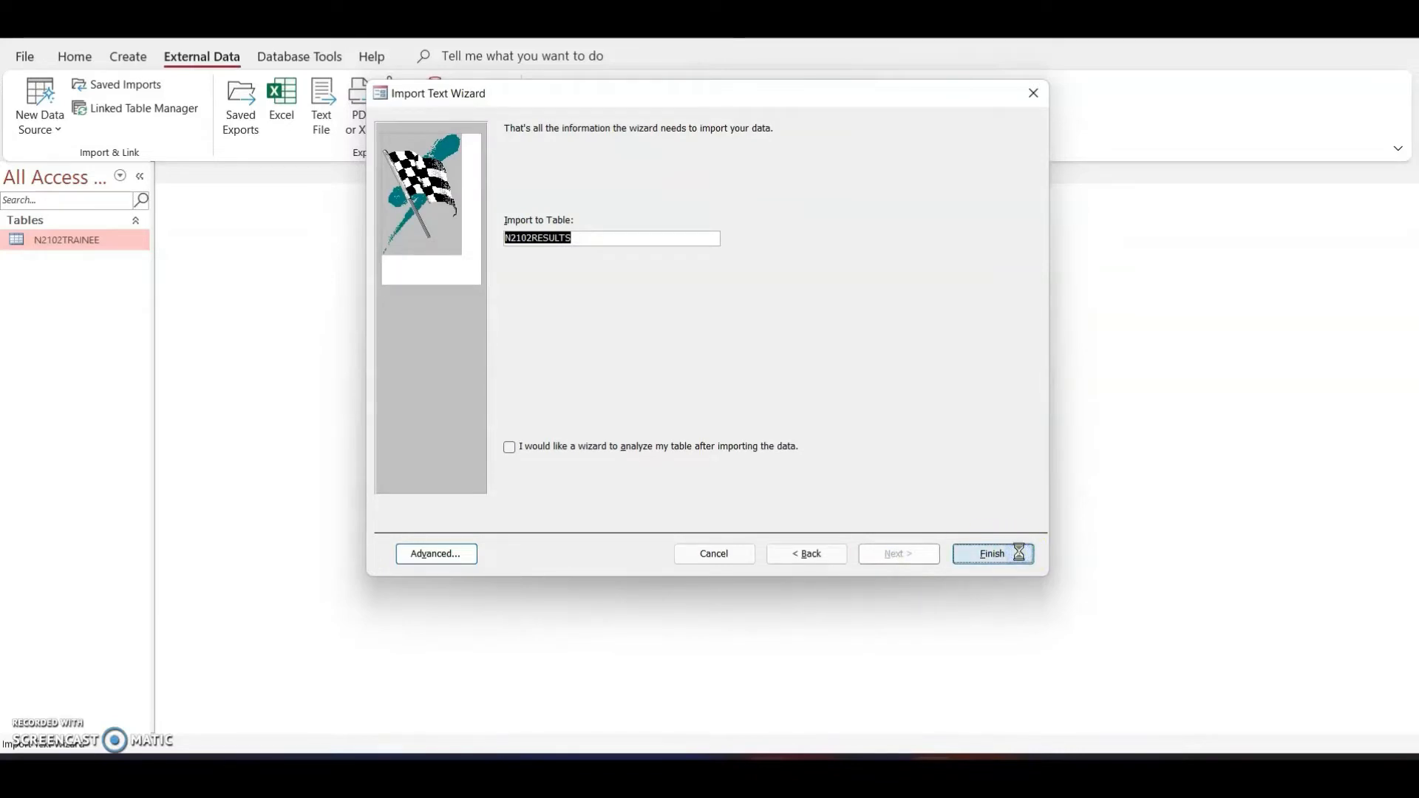
pyautogui.click(1005, 608)
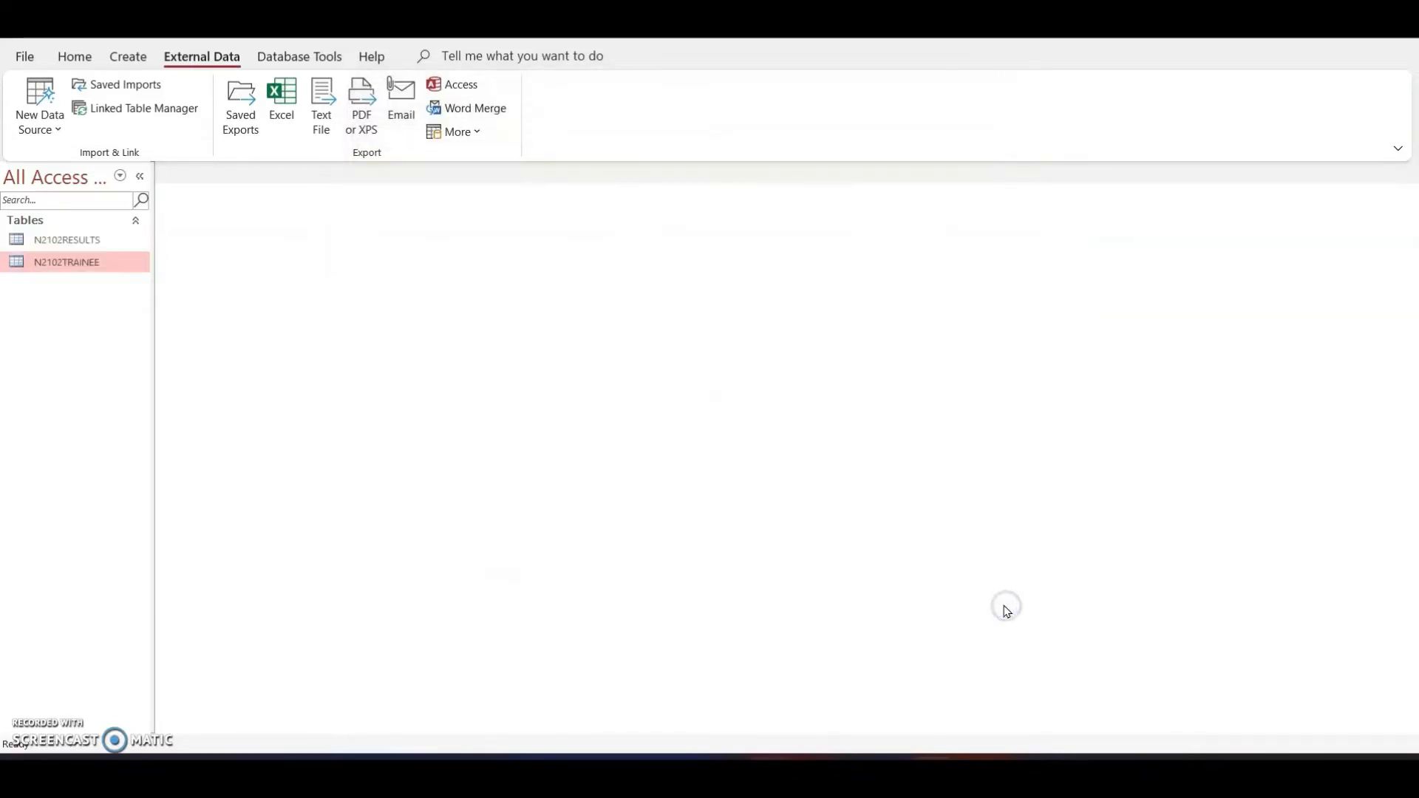
# Step: Open the N2102RESULTS table and auto-fit the Start_Time and Duration column widths
pyautogui.doubleClick(87, 243)
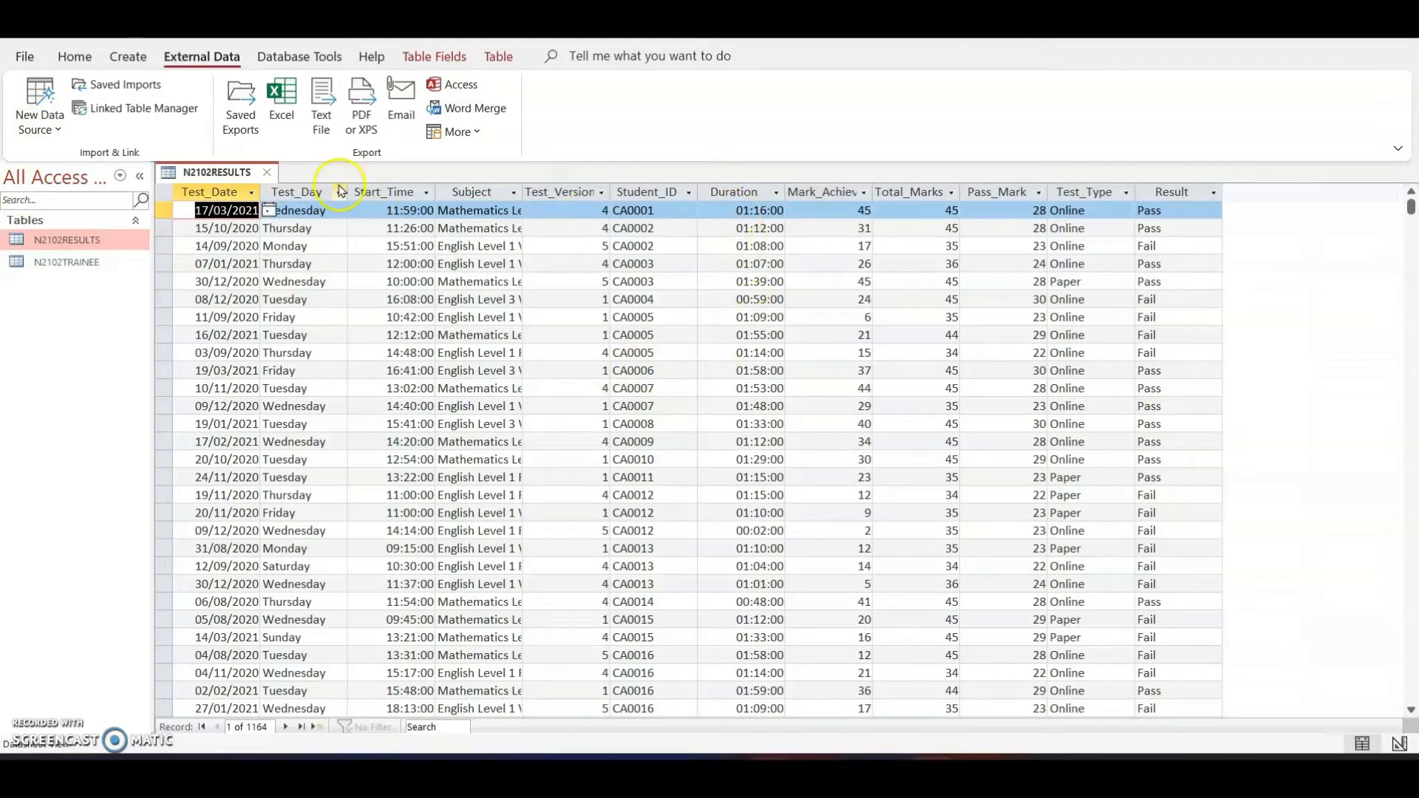
pyautogui.doubleClick(442, 186)
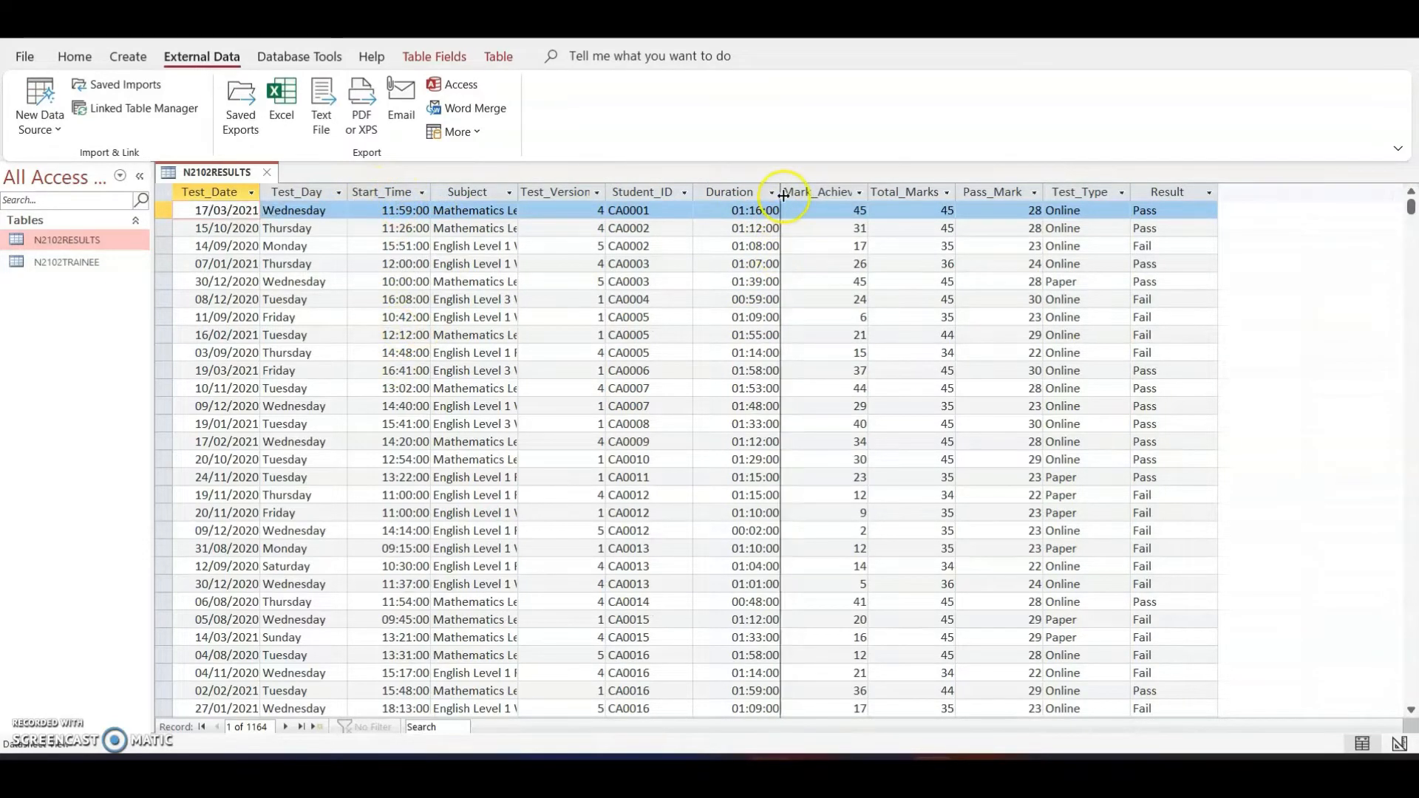
pyautogui.doubleClick(785, 195)
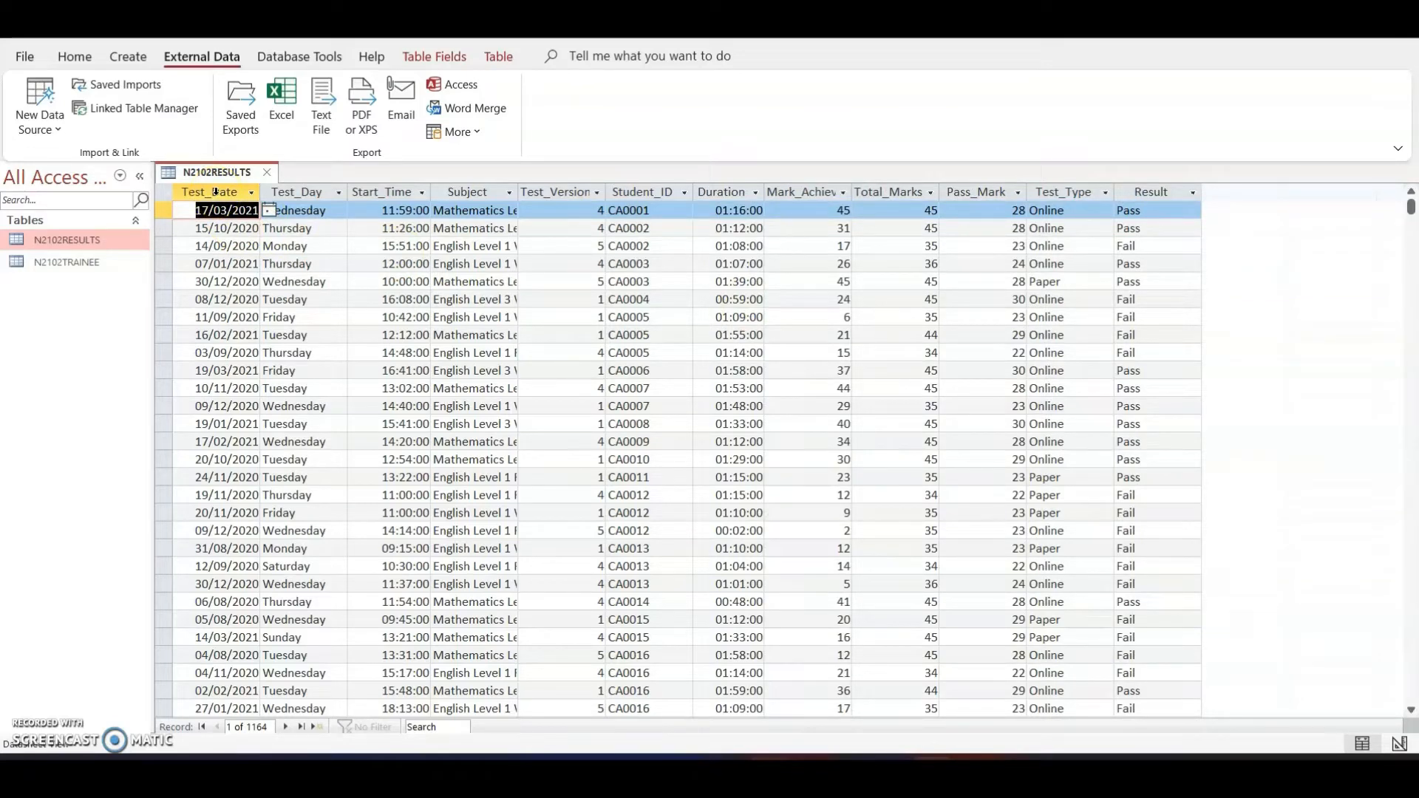
# Step: Show the N2102RESULTS table in Design View and set the Test_Date field's format to Medium Date
pyautogui.click(74, 56)
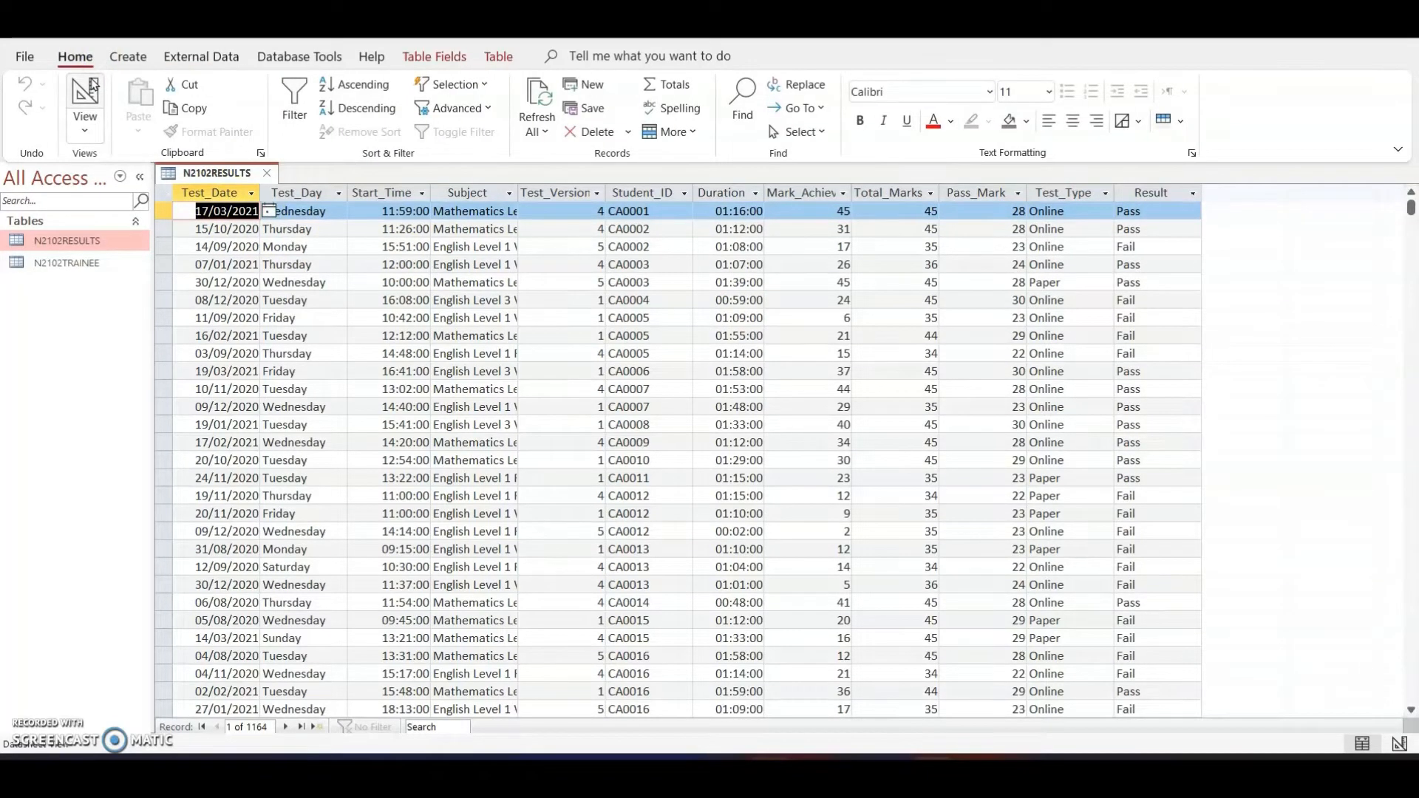
pyautogui.click(94, 86)
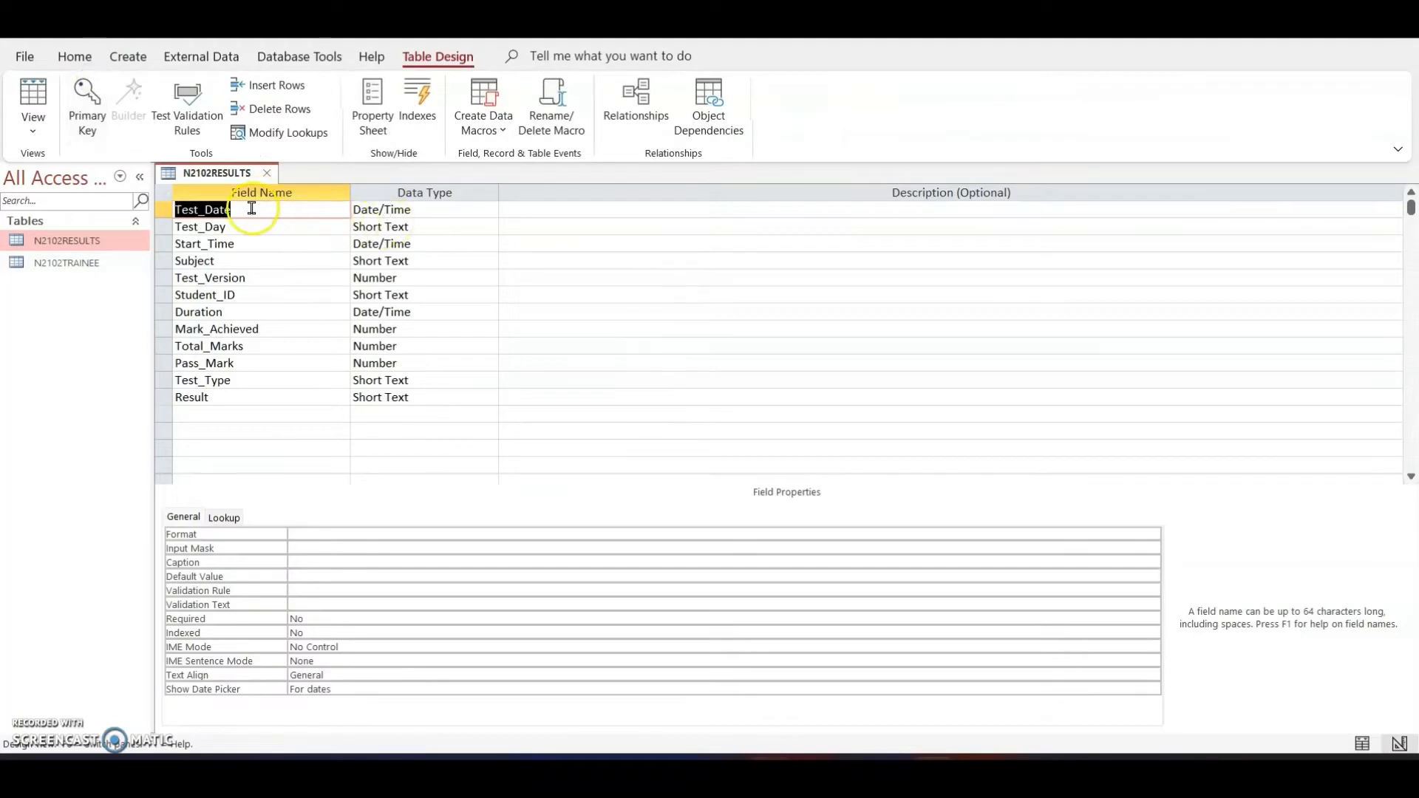
pyautogui.click(365, 535)
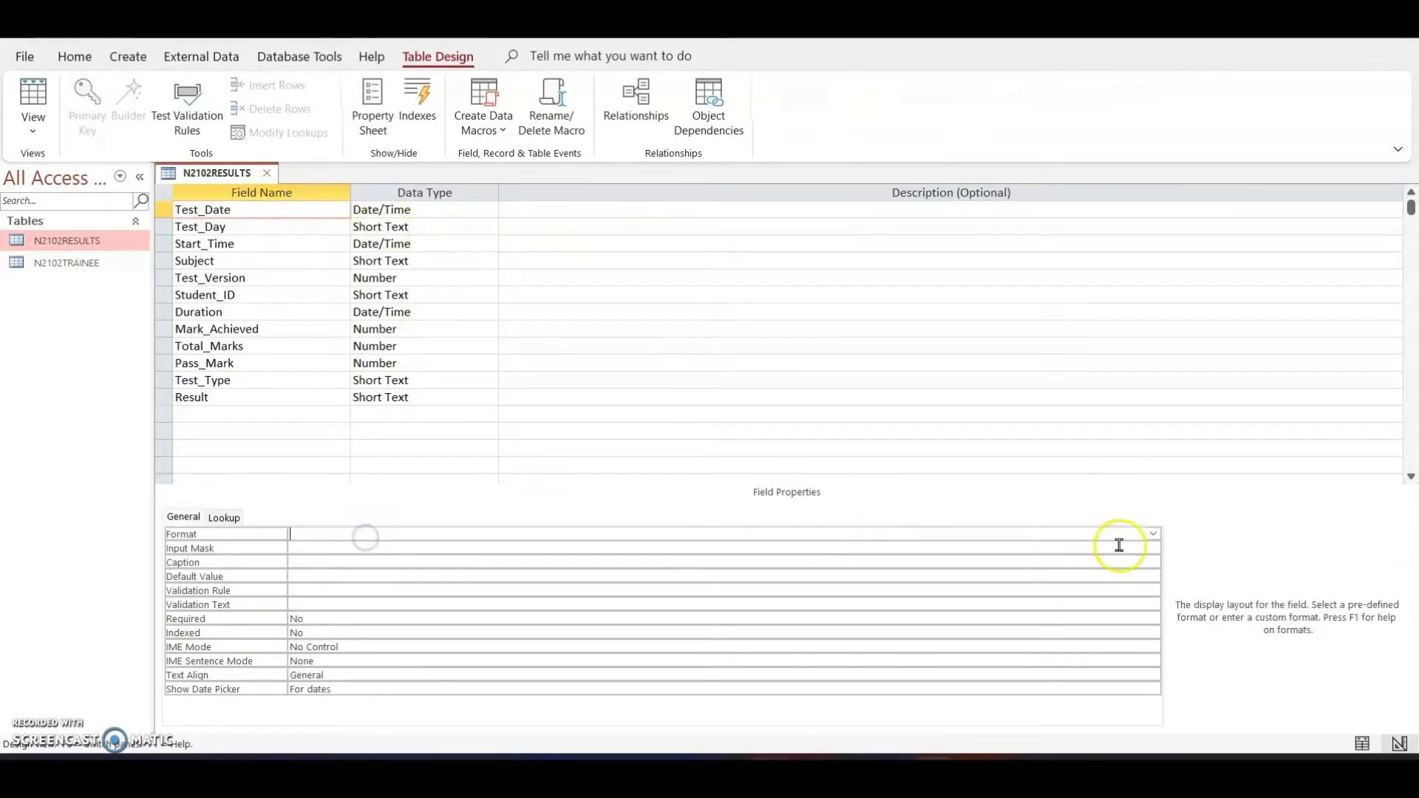
pyautogui.click(1152, 534)
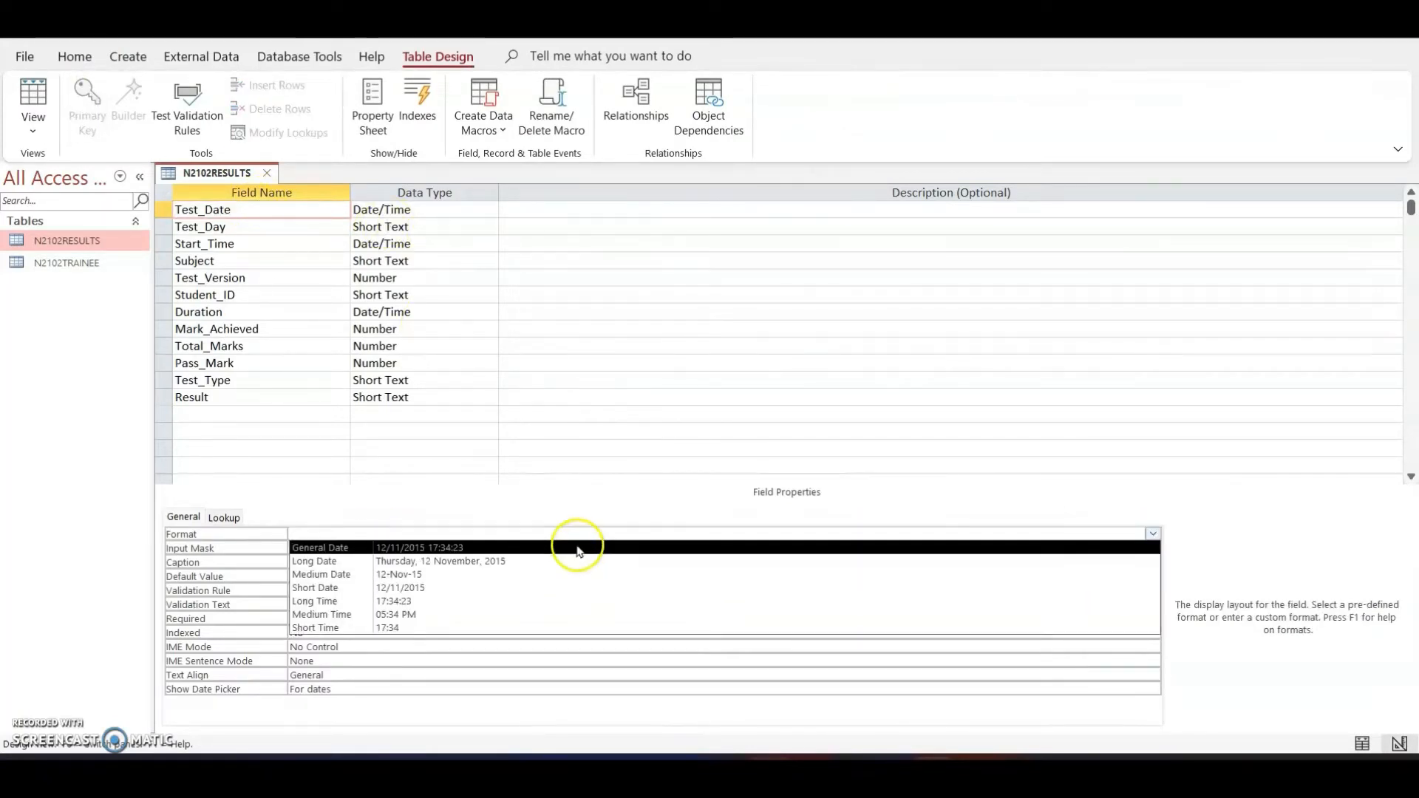
pyautogui.click(529, 576)
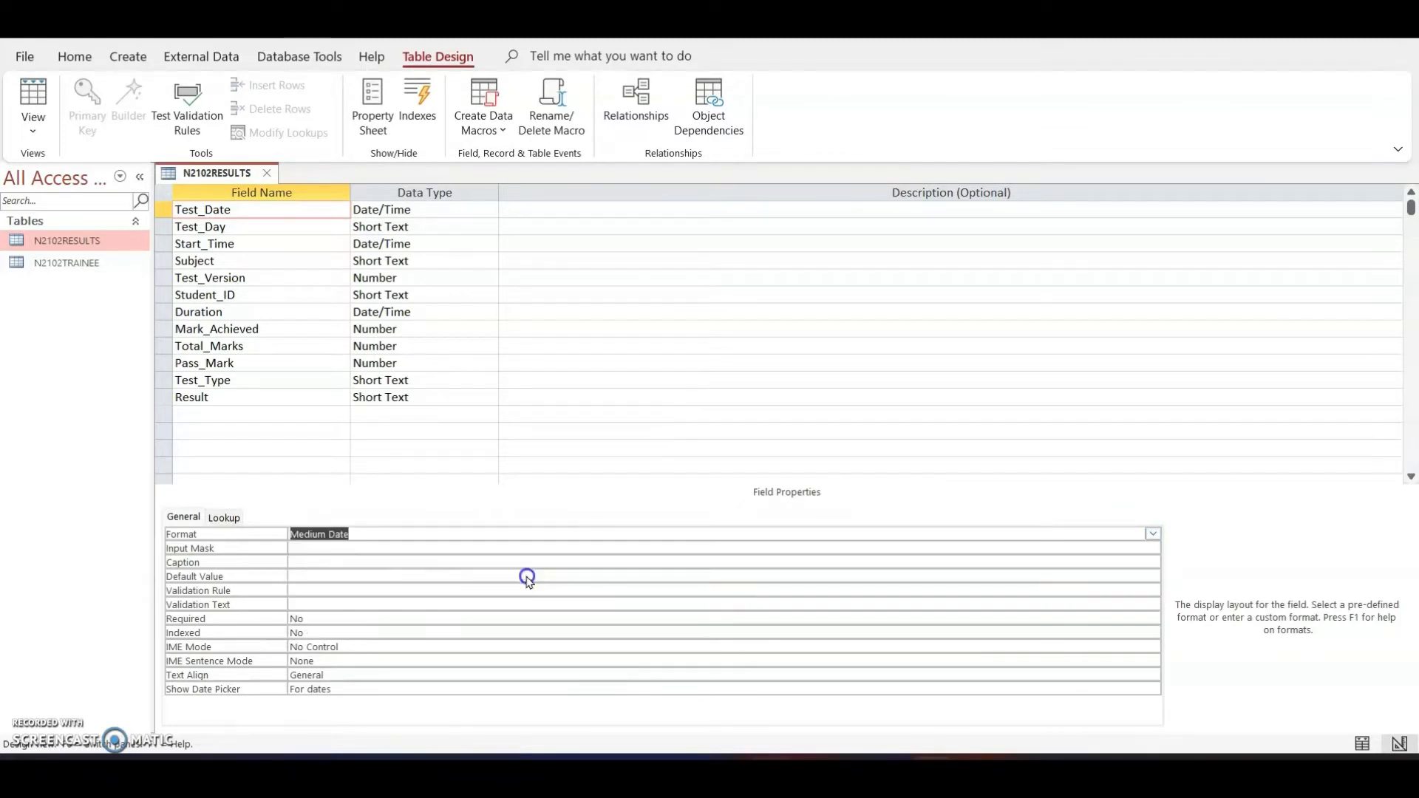
# Step: Set the Start_Time and Duration display formats to hh:mm, saving the table and returning to Datasheet View
pyautogui.click(292, 243)
pyautogui.click(374, 533)
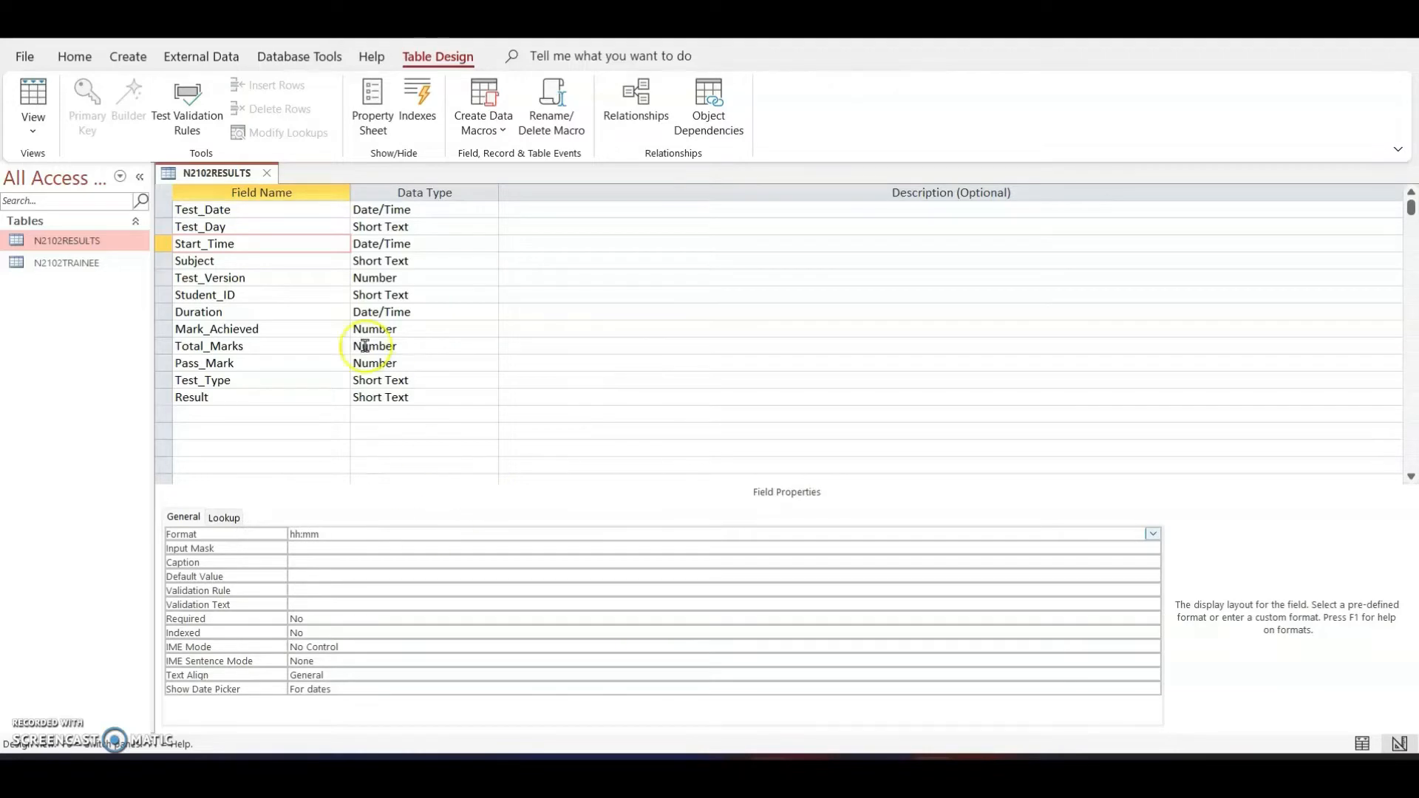
pyautogui.click(275, 310)
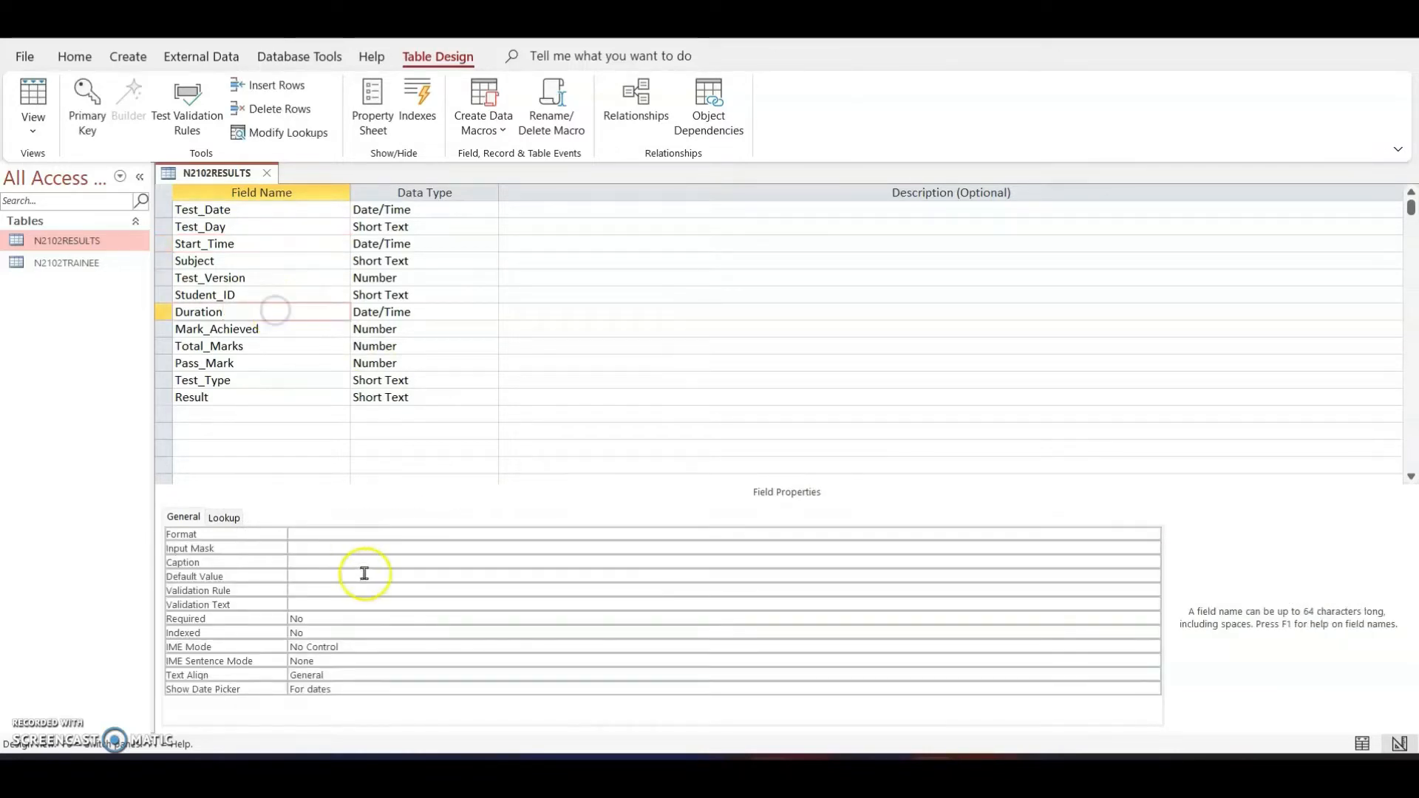
pyautogui.click(331, 533)
pyautogui.write('hh')
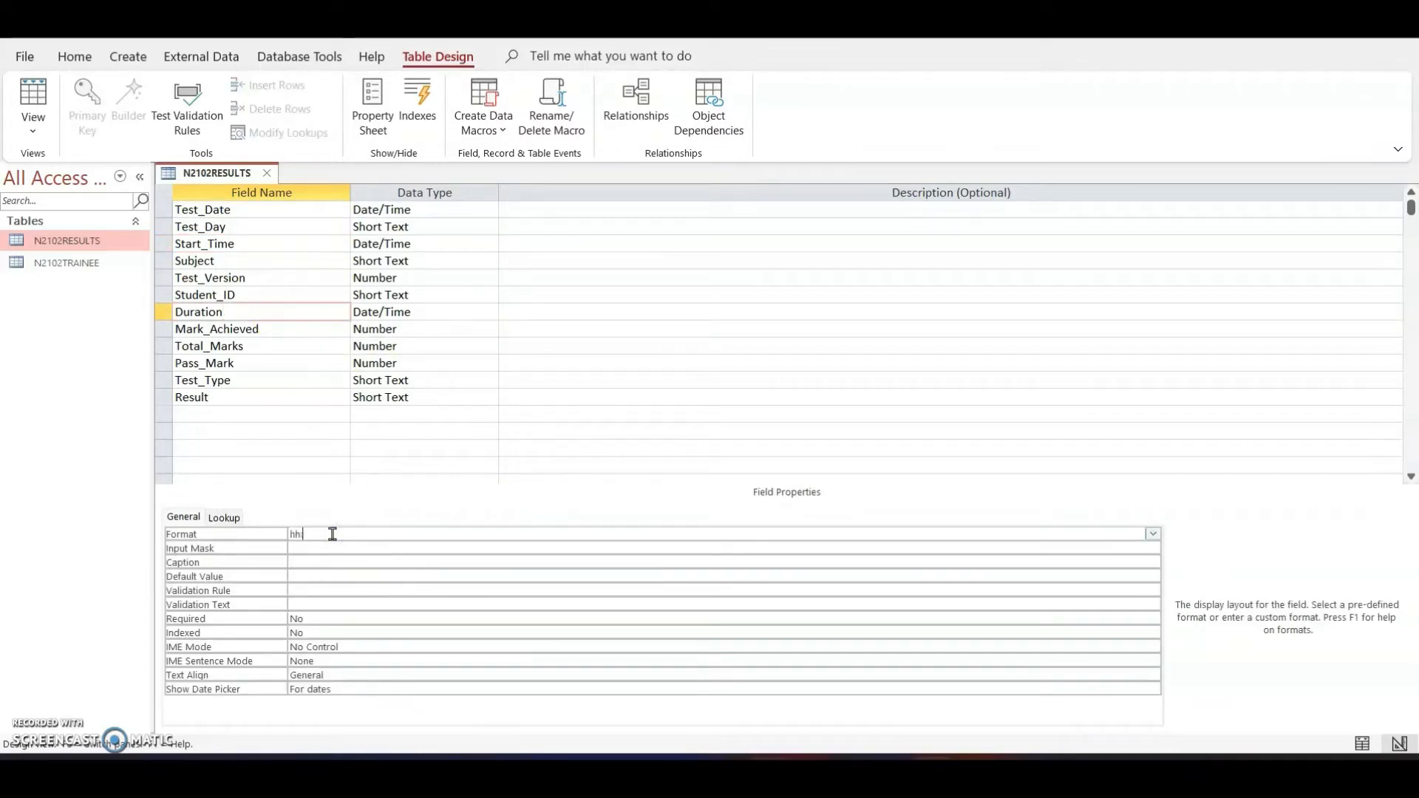
pyautogui.write(':mm')
pyautogui.click(48, 90)
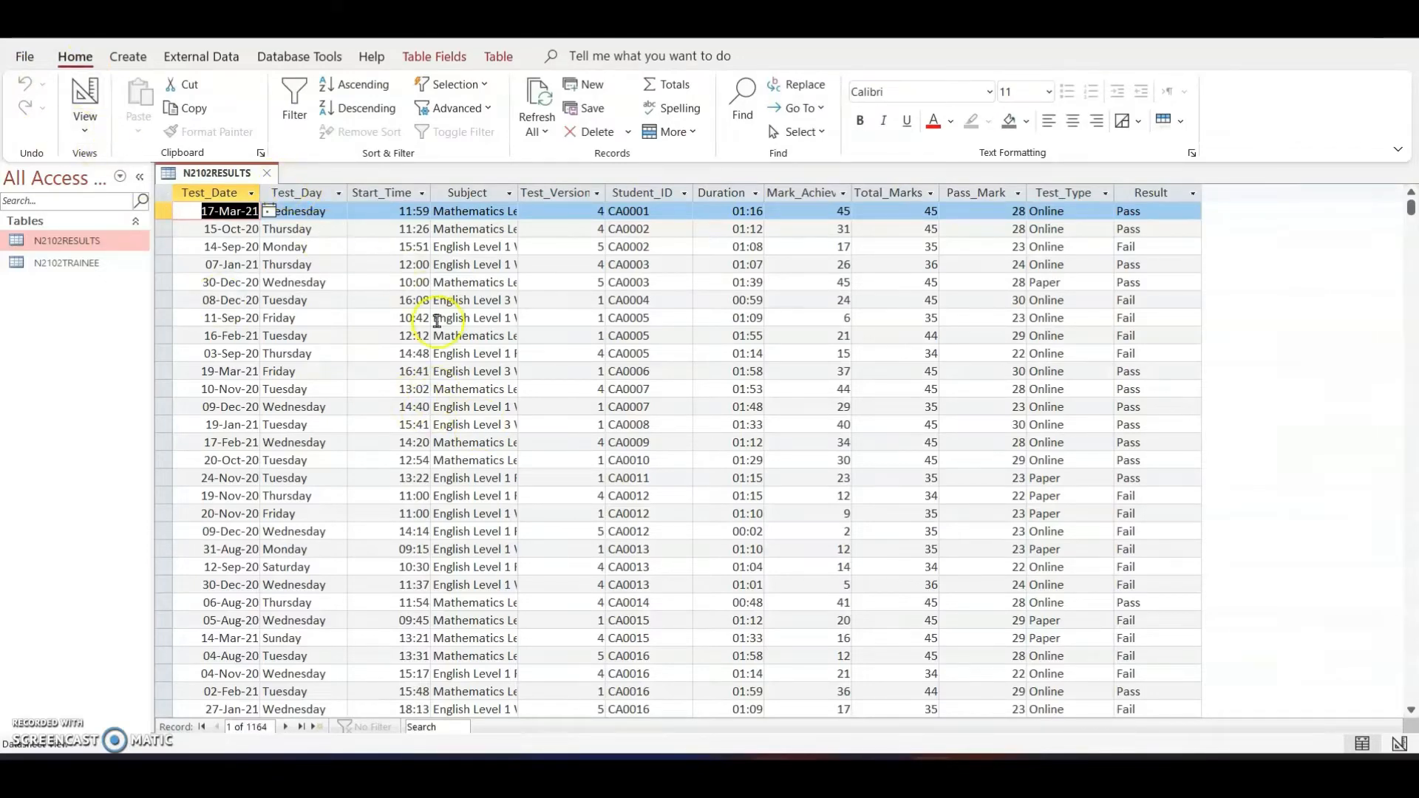
# Step: Check the display formats of the Start_Time, Test_Date and Duration columns in the datasheet
pyautogui.click(379, 194)
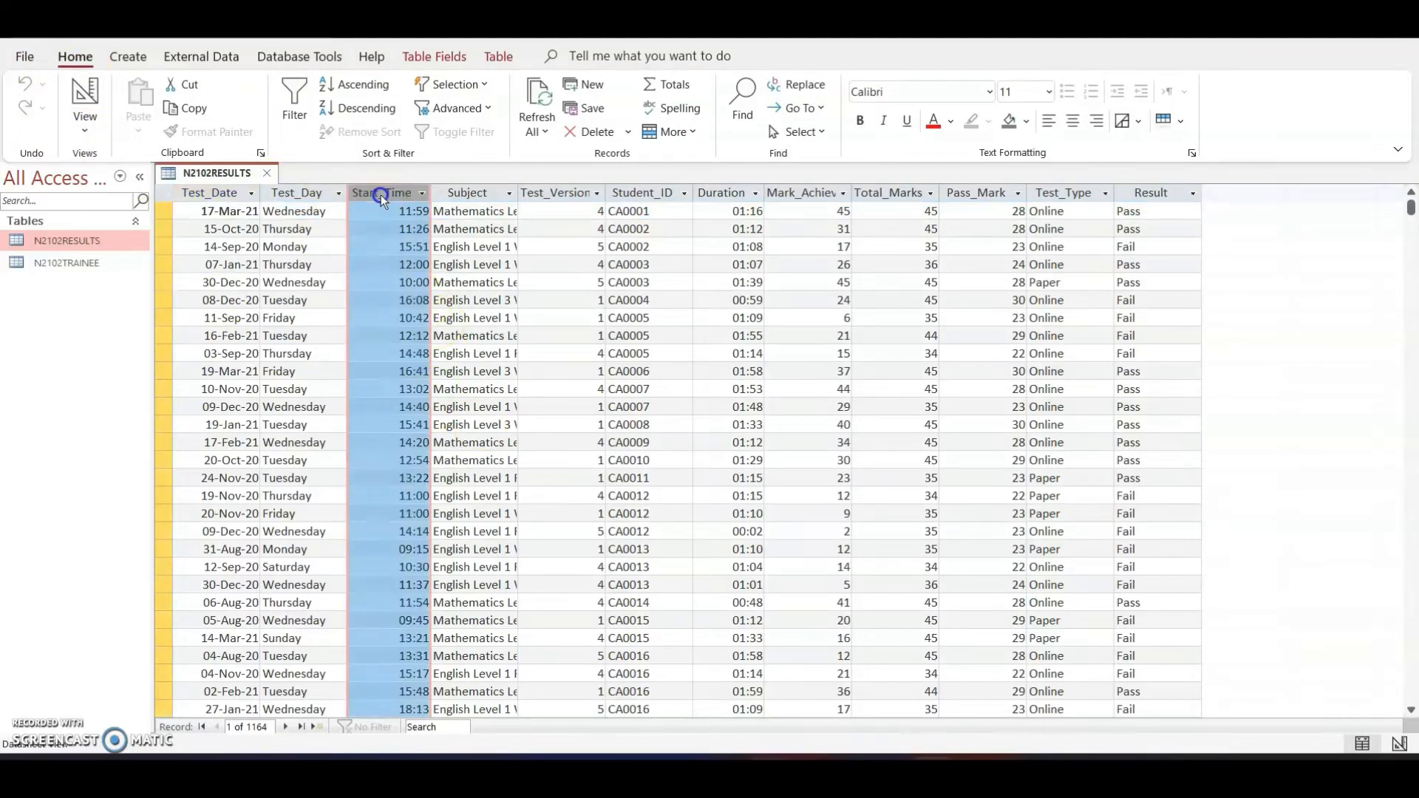
pyautogui.click(222, 191)
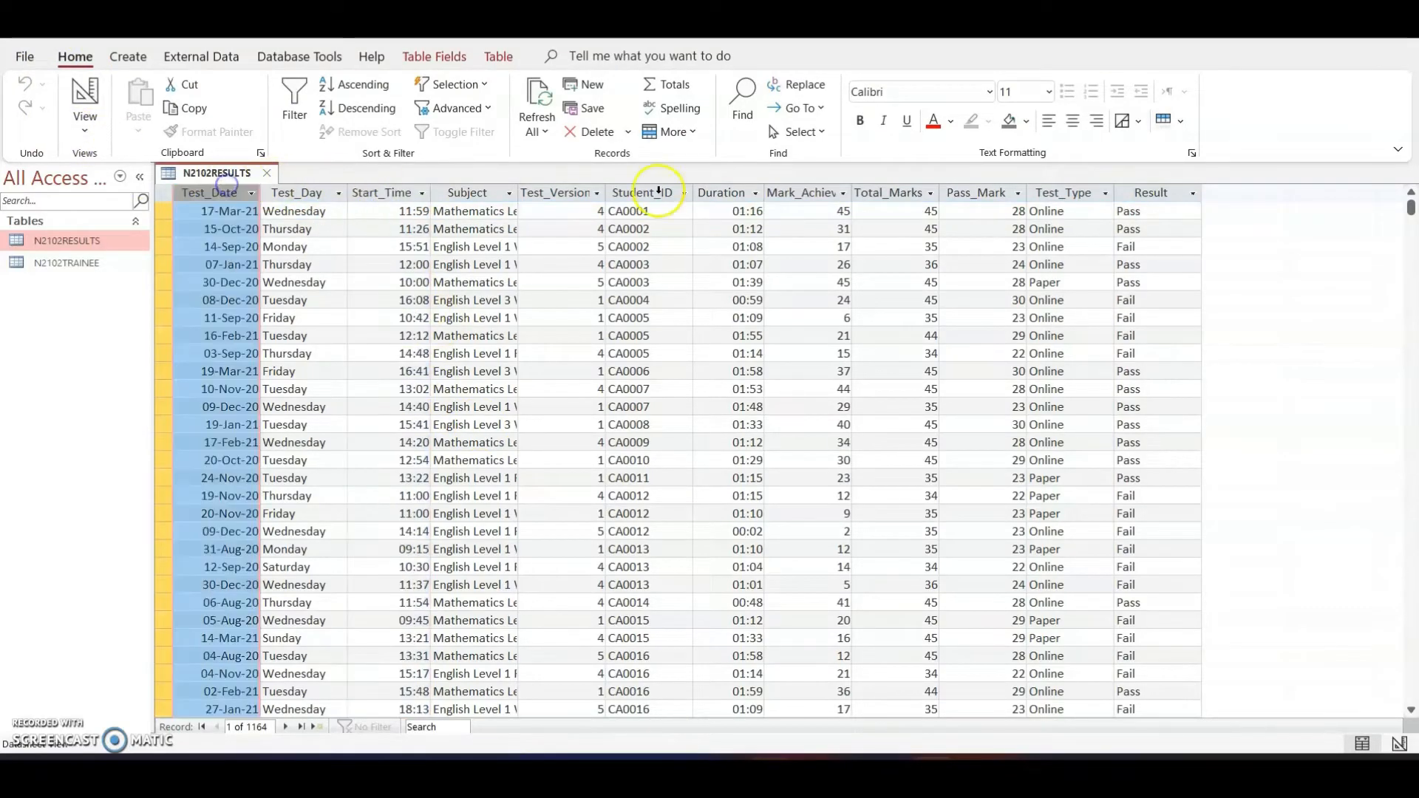
pyautogui.click(736, 195)
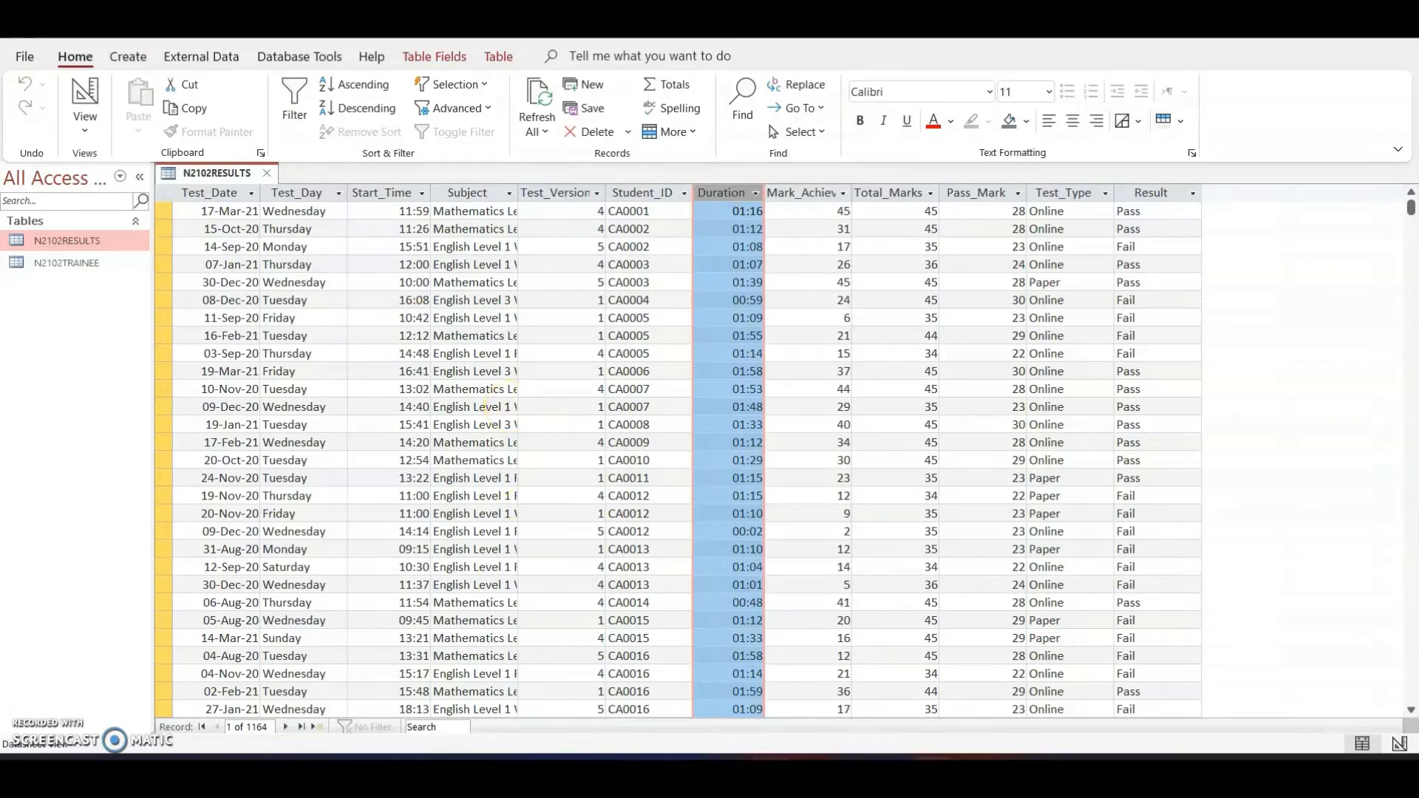
# Step: Switch to the exam paper PDF and highlight "field names" and "a screenshot" in the EVIDENCE 5 instruction
pyautogui.hotkey('alt', 'Tab')
pyautogui.scroll(-5, 881, 501)
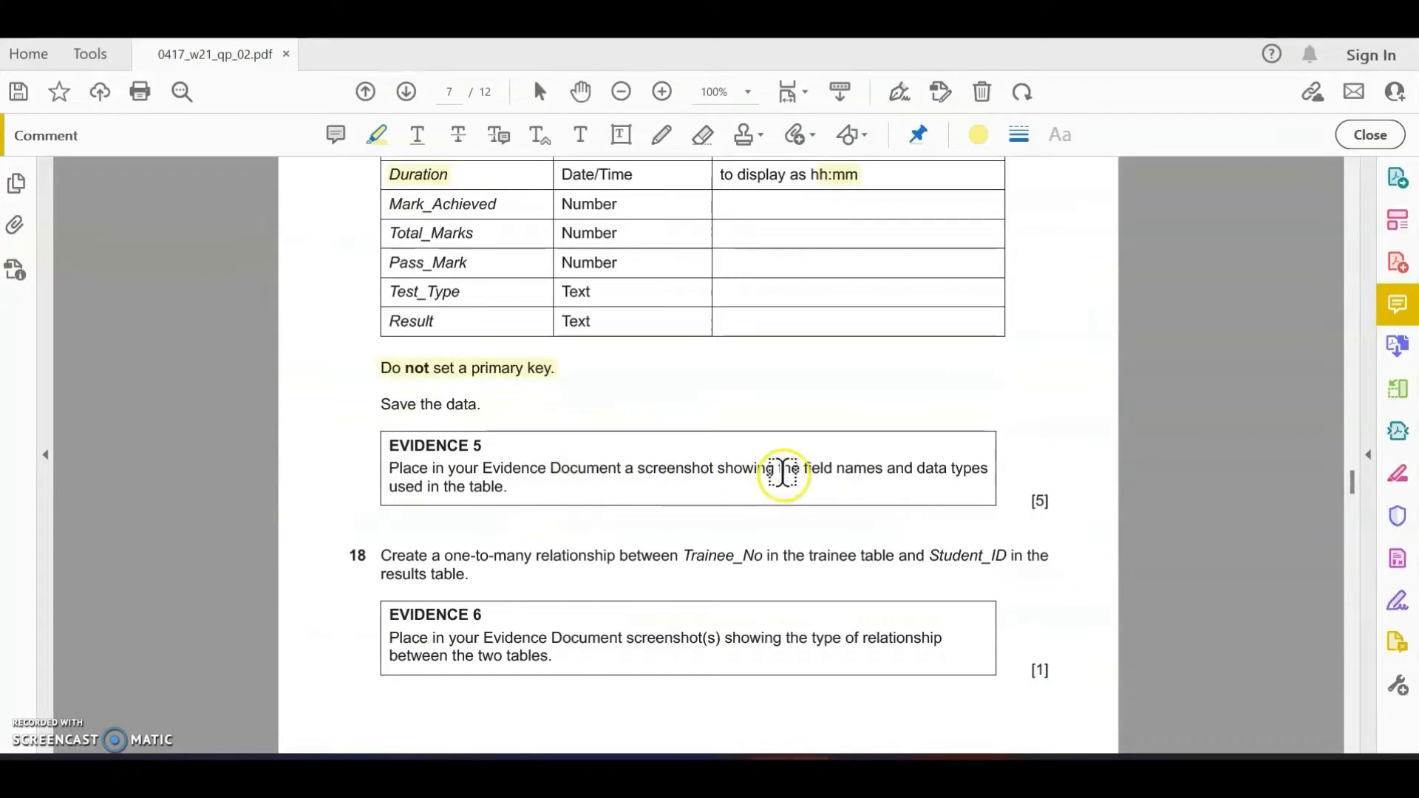
pyautogui.moveTo(806, 468); pyautogui.dragTo(879, 468)
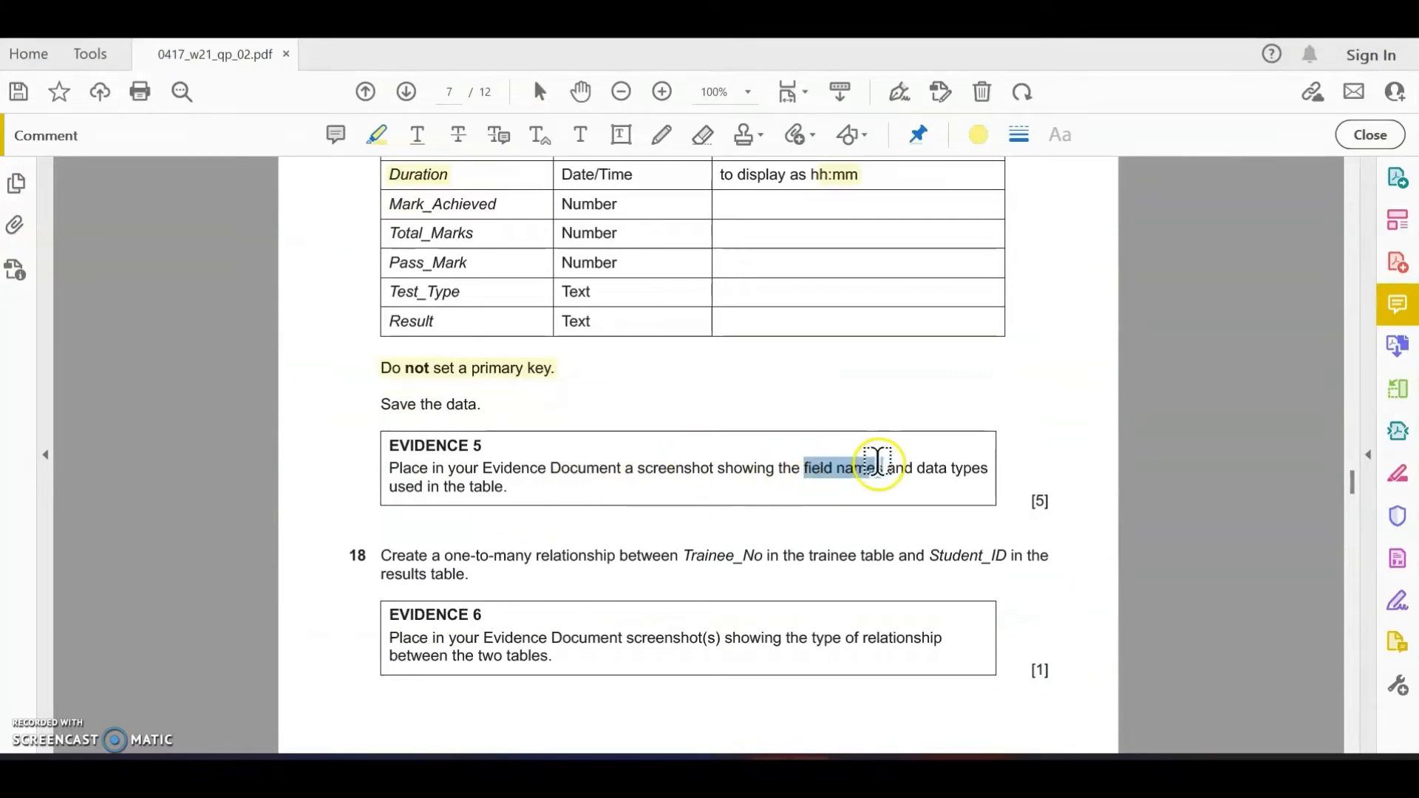
pyautogui.moveTo(623, 469); pyautogui.dragTo(706, 468)
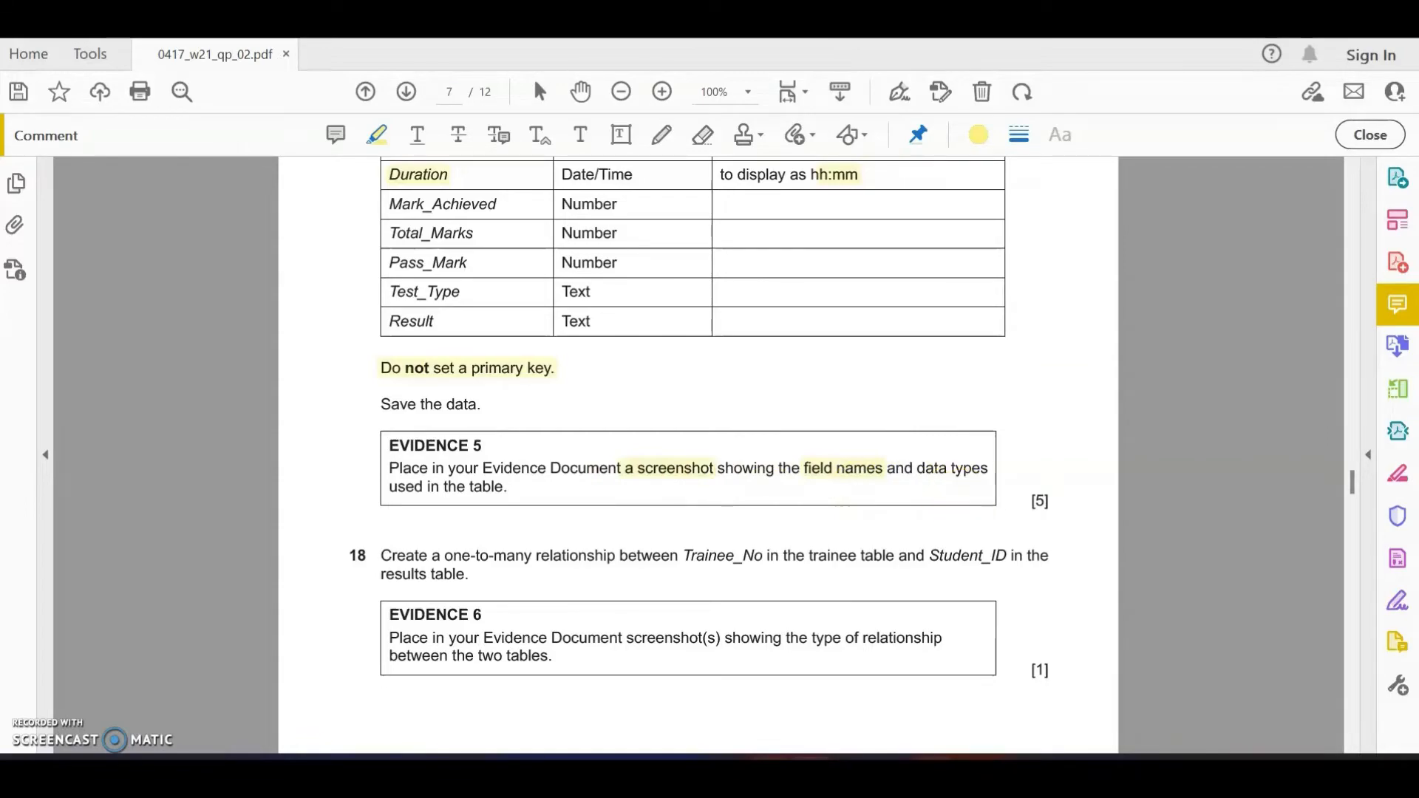
# Step: Capture the N2102RESULTS field names and data types from Access Design View and paste the screenshot under EVIDENCE 5 in the Word document
pyautogui.hotkey('alt', 'Tab')
pyautogui.click(84, 96)
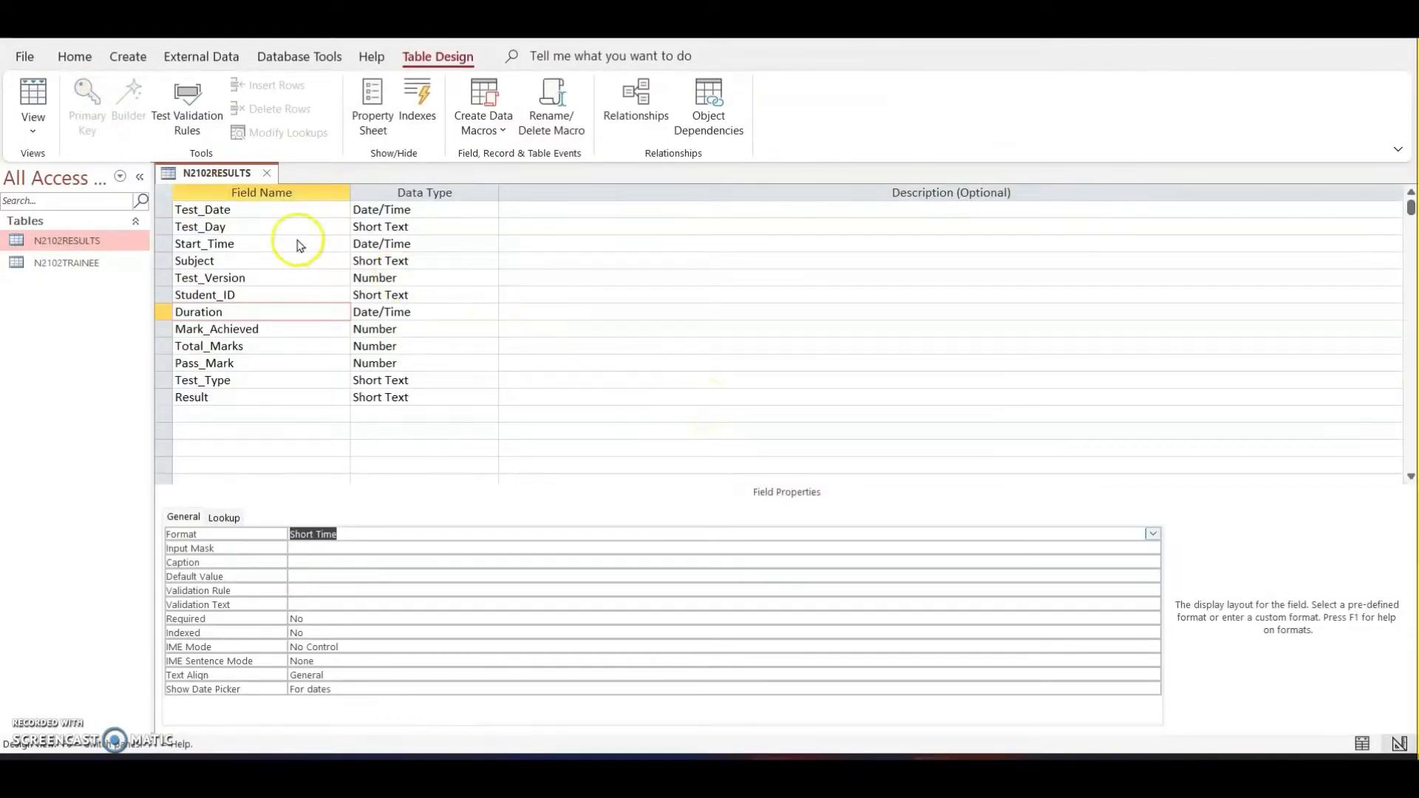
pyautogui.press('super+shift+s')
pyautogui.moveTo(147, 149); pyautogui.dragTo(507, 421)
pyautogui.hotkey('alt', 'Tab')
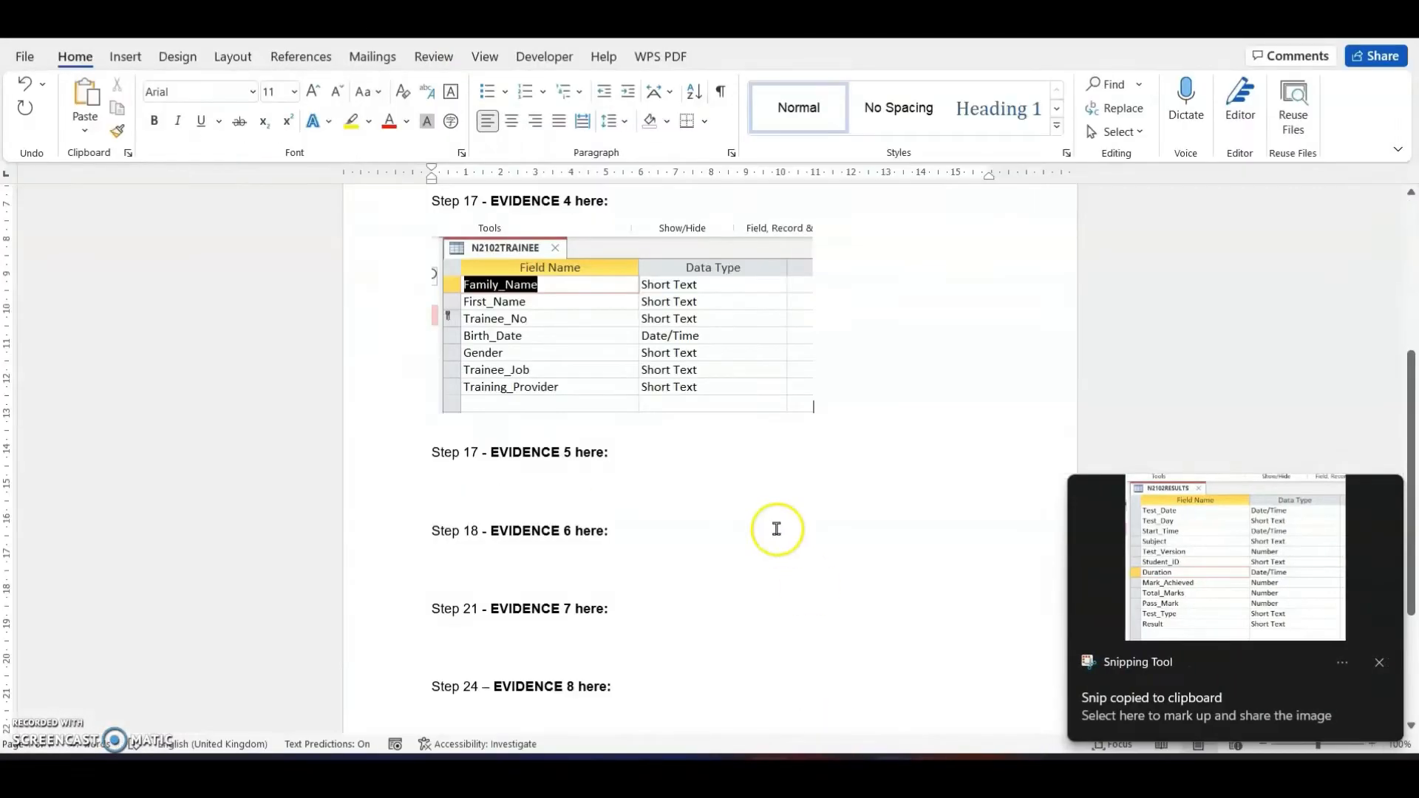
pyautogui.click(529, 479)
pyautogui.hotkey('ctrl', 'v')
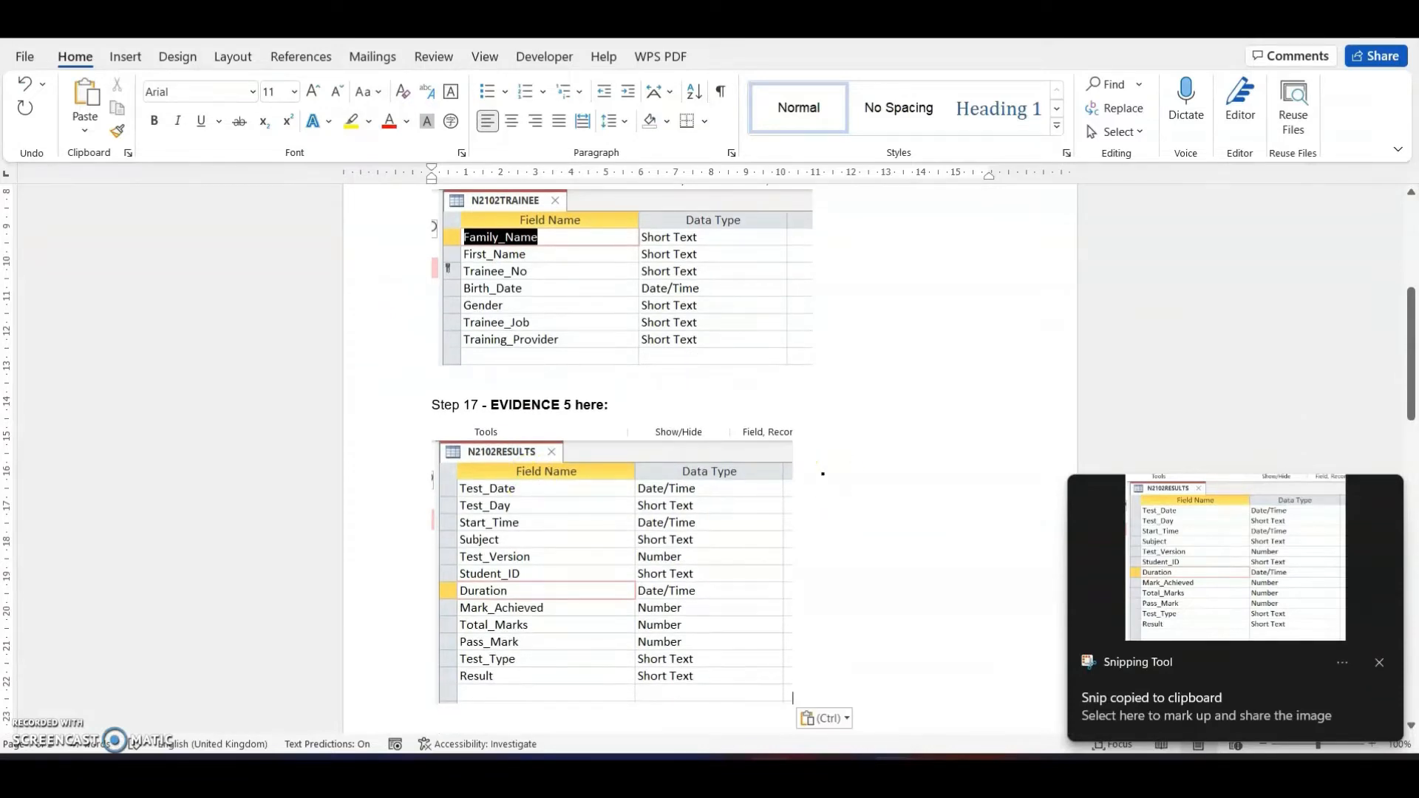
# Step: Back in the exam PDF, highlight the relationship type, Trainee_No, trainee, Student_ID and results in question 18, plus "screenshot(s)" in EVIDENCE 6
pyautogui.hotkey('alt', 'Tab')
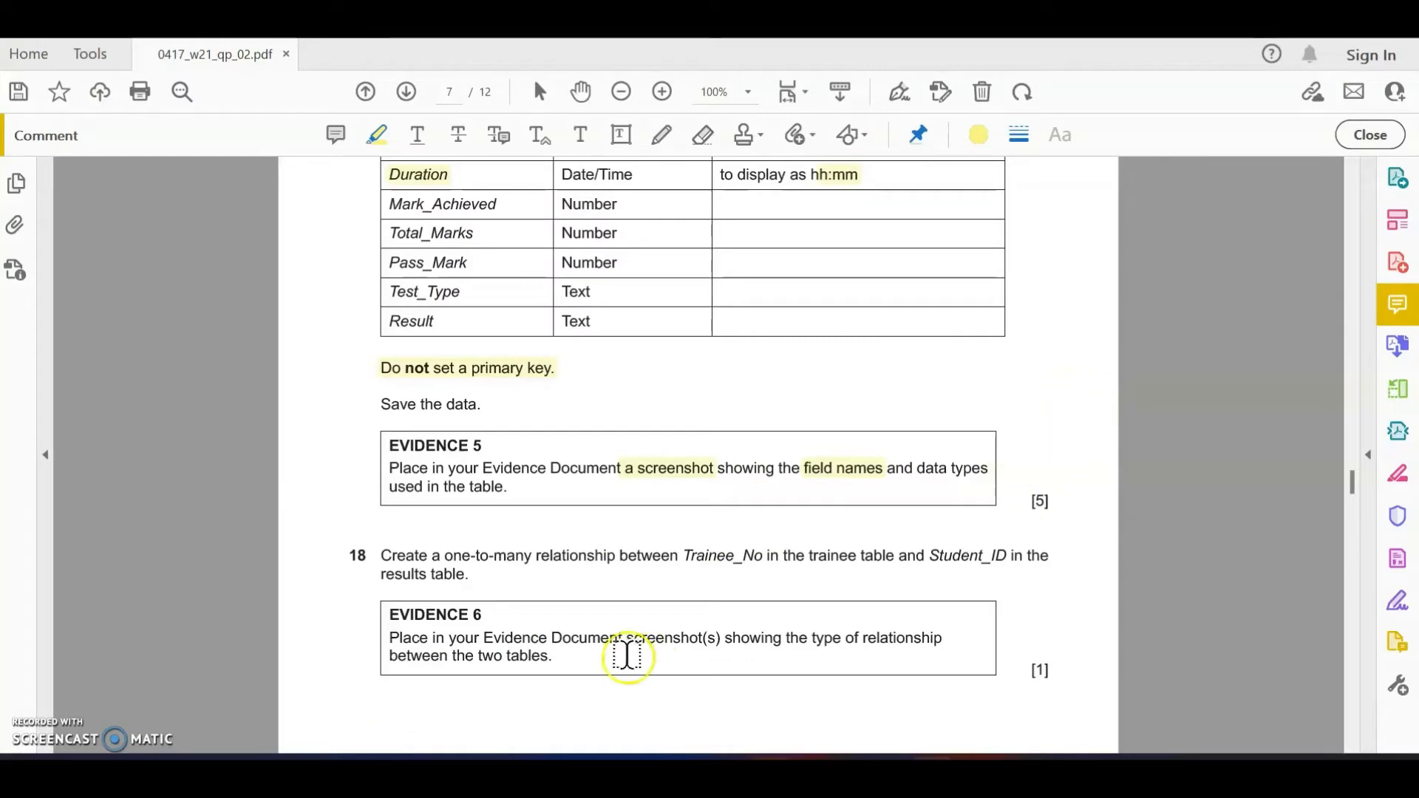
pyautogui.click(466, 567)
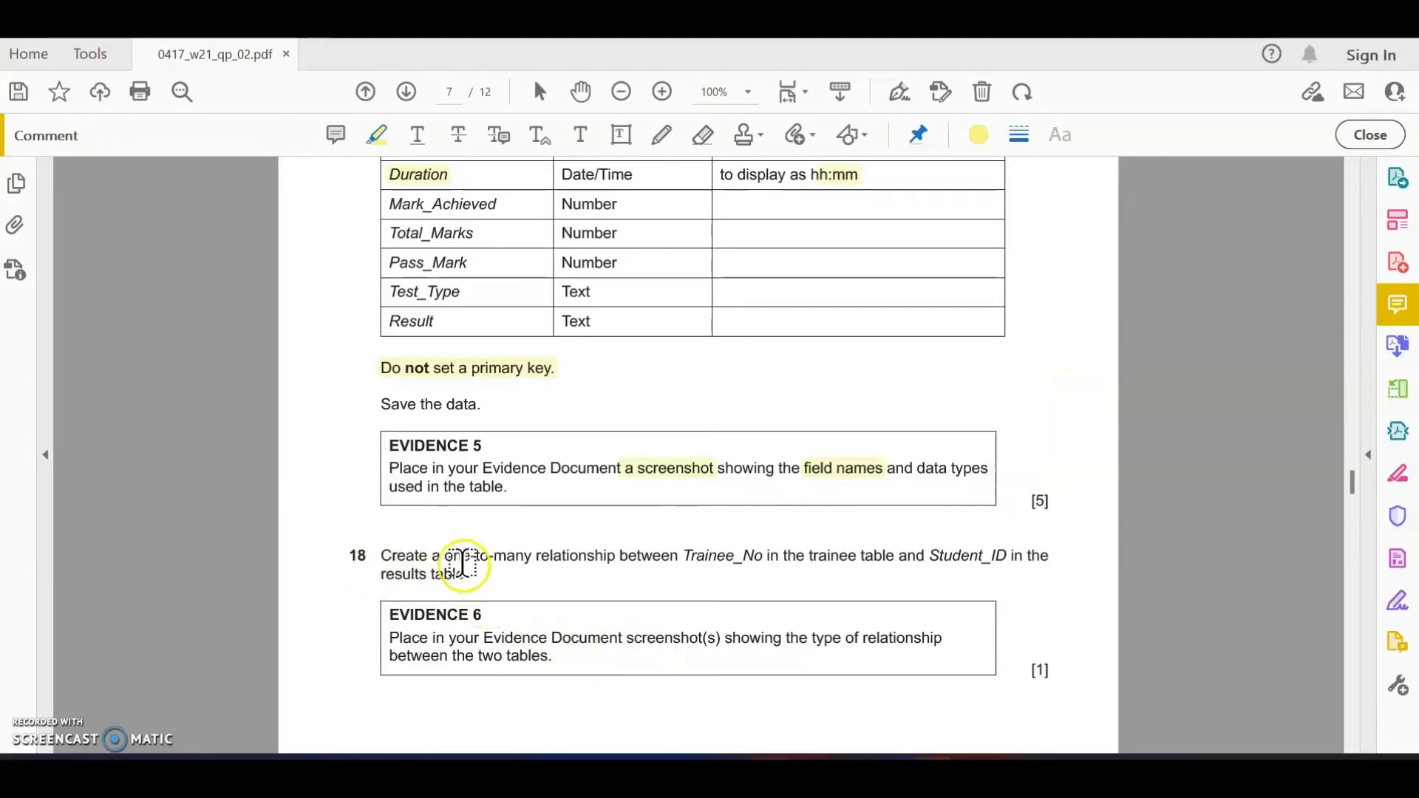
pyautogui.moveTo(445, 558); pyautogui.dragTo(583, 559)
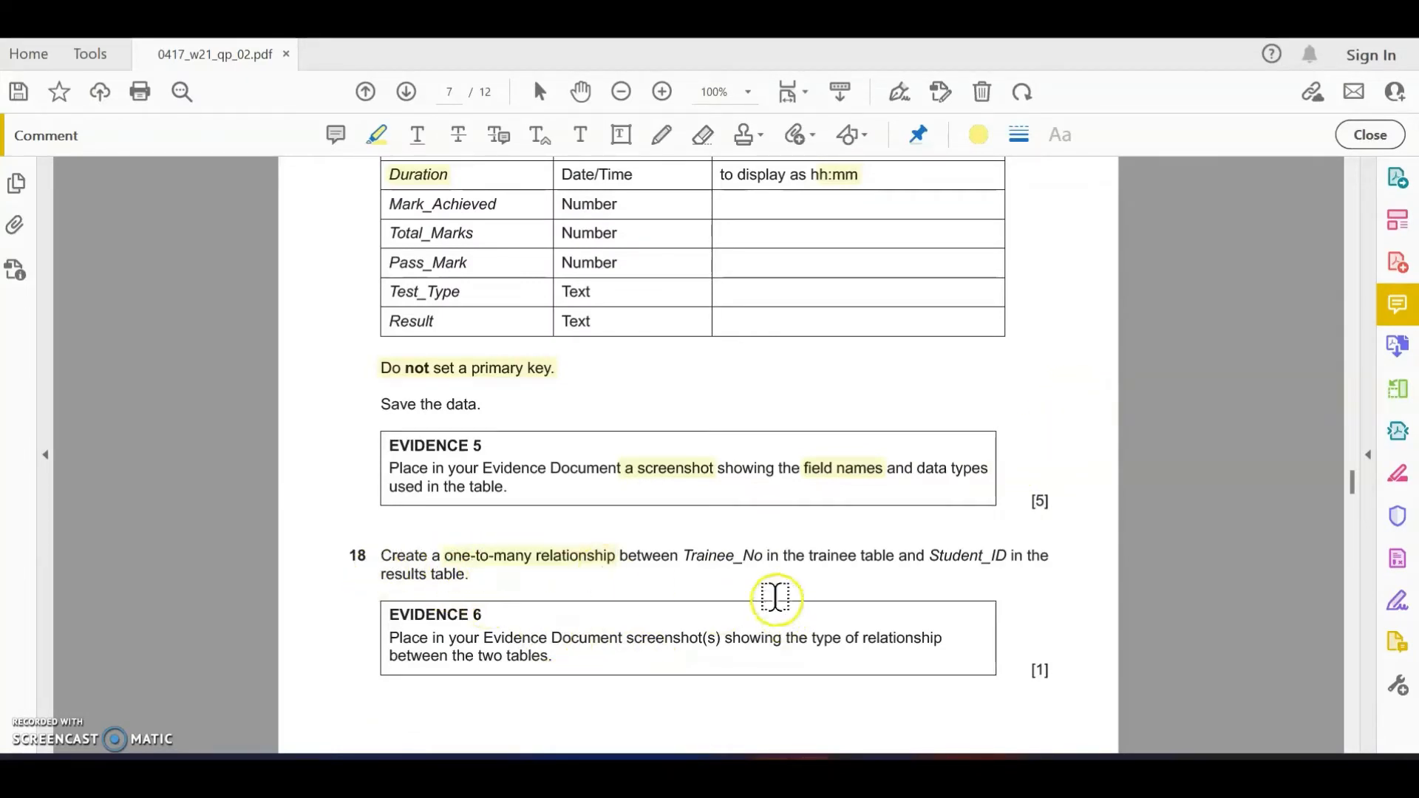
pyautogui.moveTo(680, 558); pyautogui.dragTo(758, 557)
pyautogui.doubleClick(833, 556)
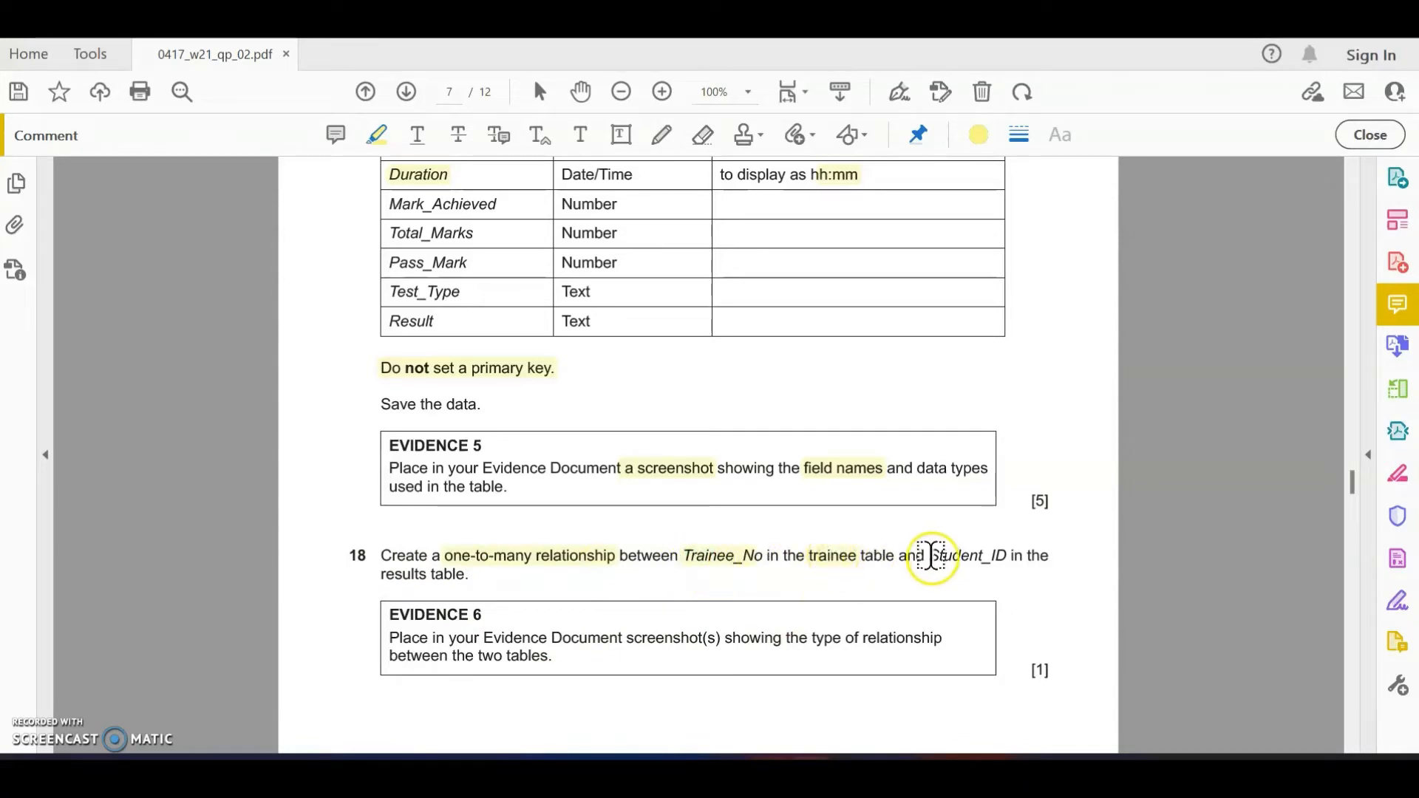
pyautogui.moveTo(931, 556); pyautogui.dragTo(1005, 555)
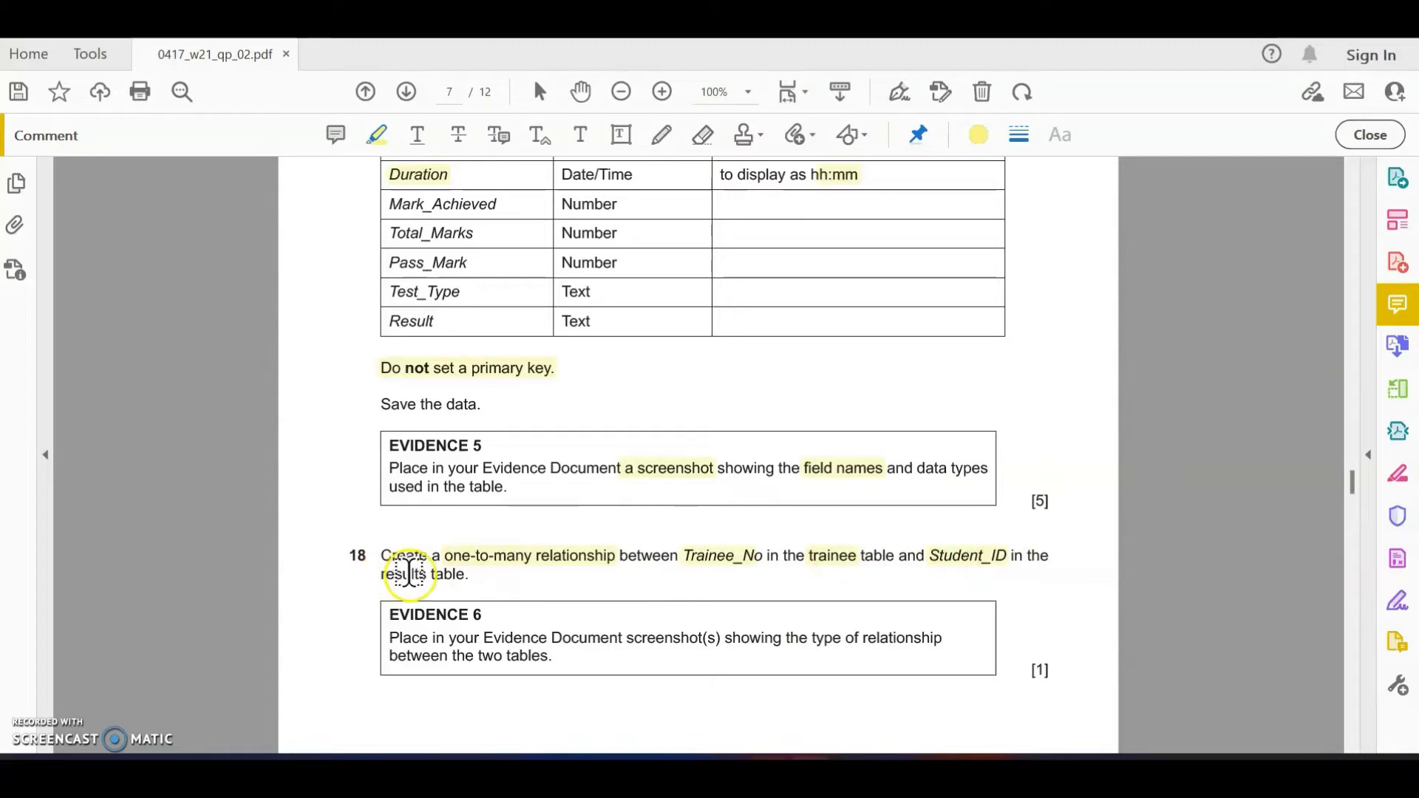
pyautogui.doubleClick(406, 575)
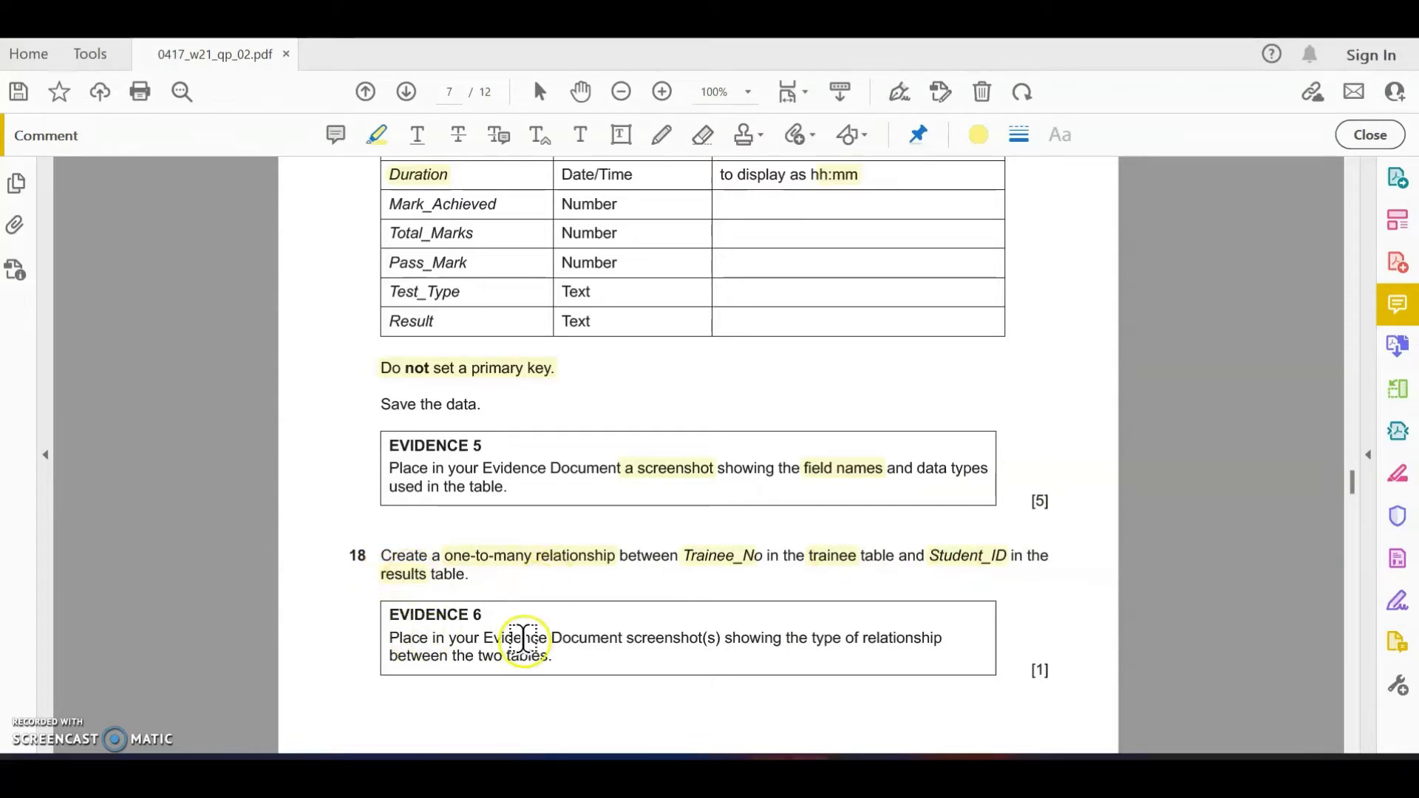
pyautogui.moveTo(626, 639); pyautogui.dragTo(723, 638)
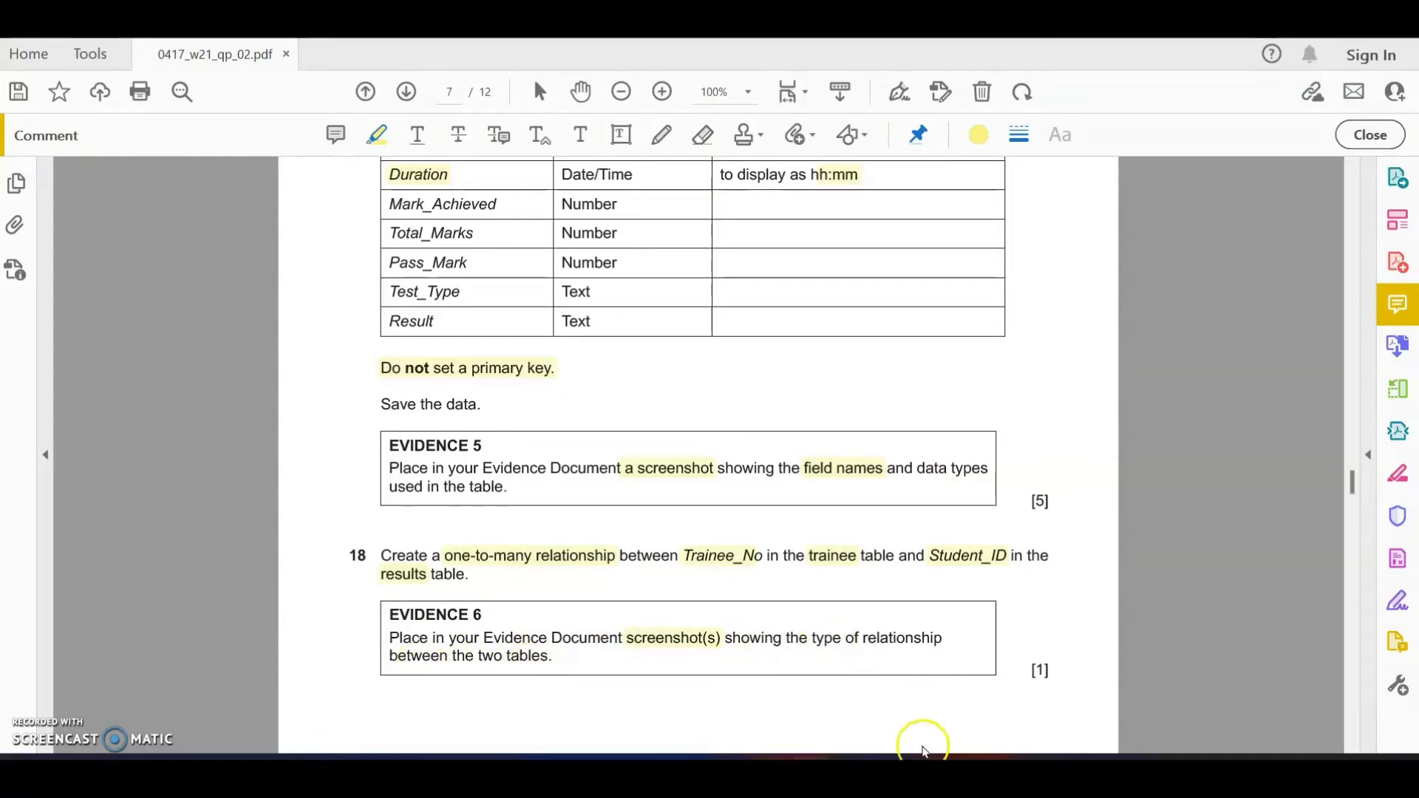
# Step: Switch back to Access, close the N2102RESULTS table and open the Relationships window
pyautogui.click(926, 768)
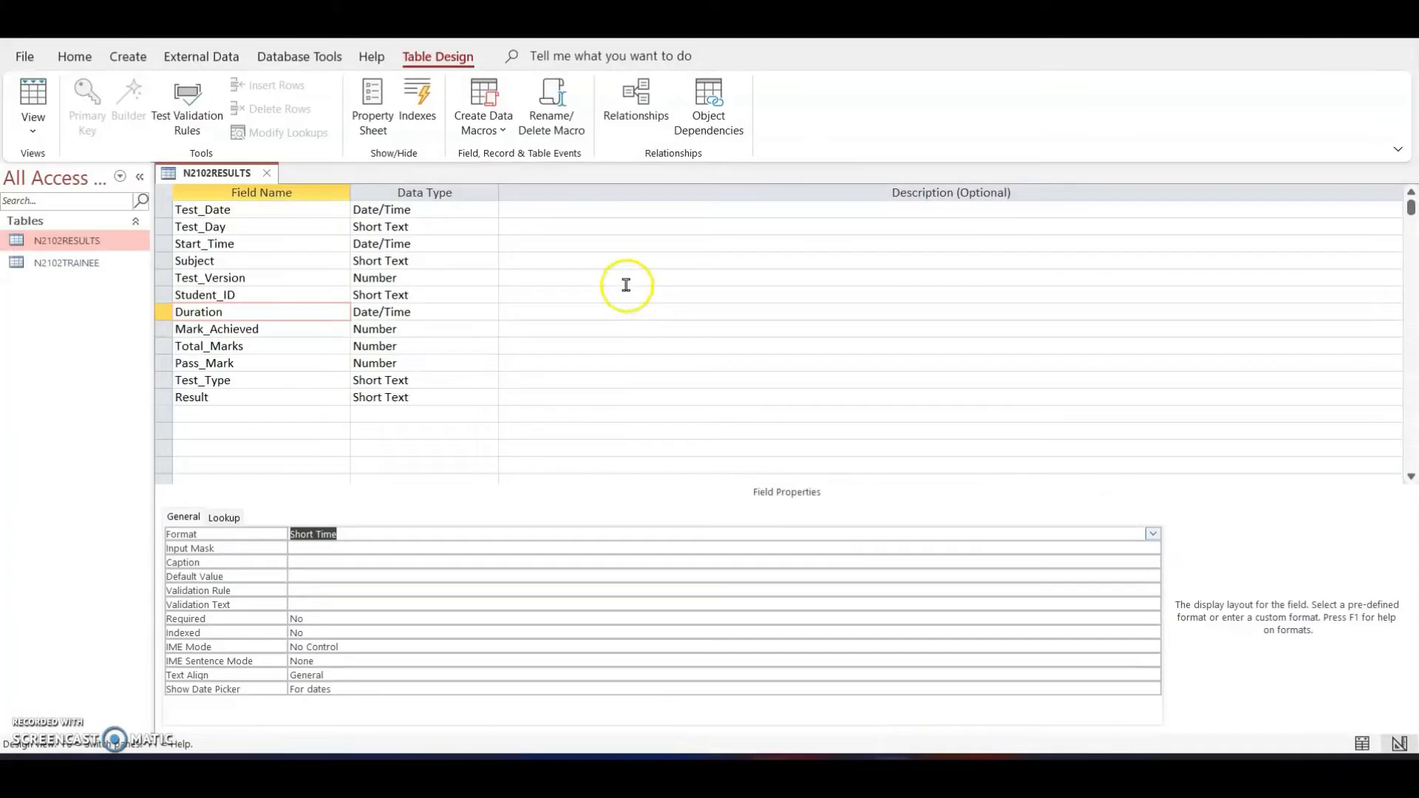
pyautogui.click(267, 173)
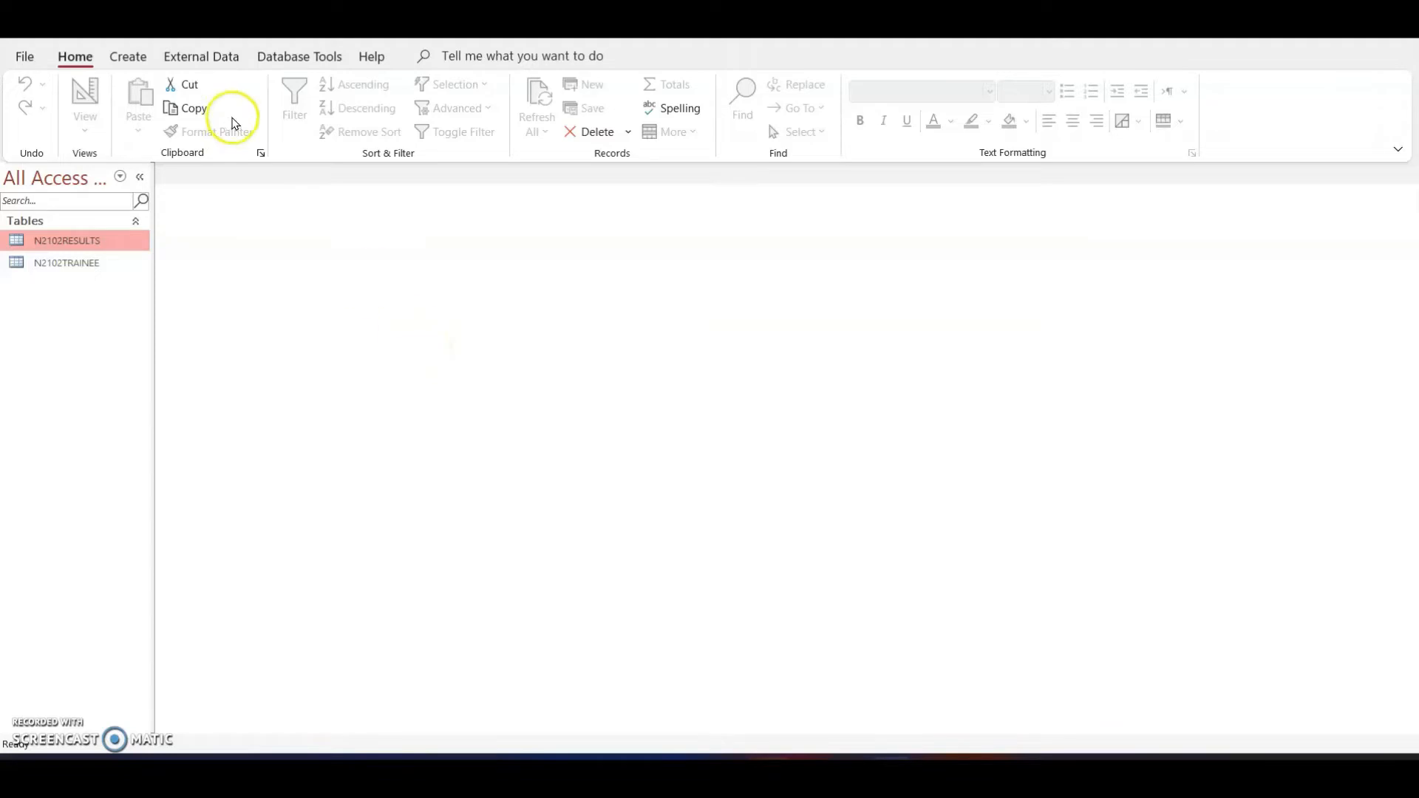
pyautogui.click(267, 59)
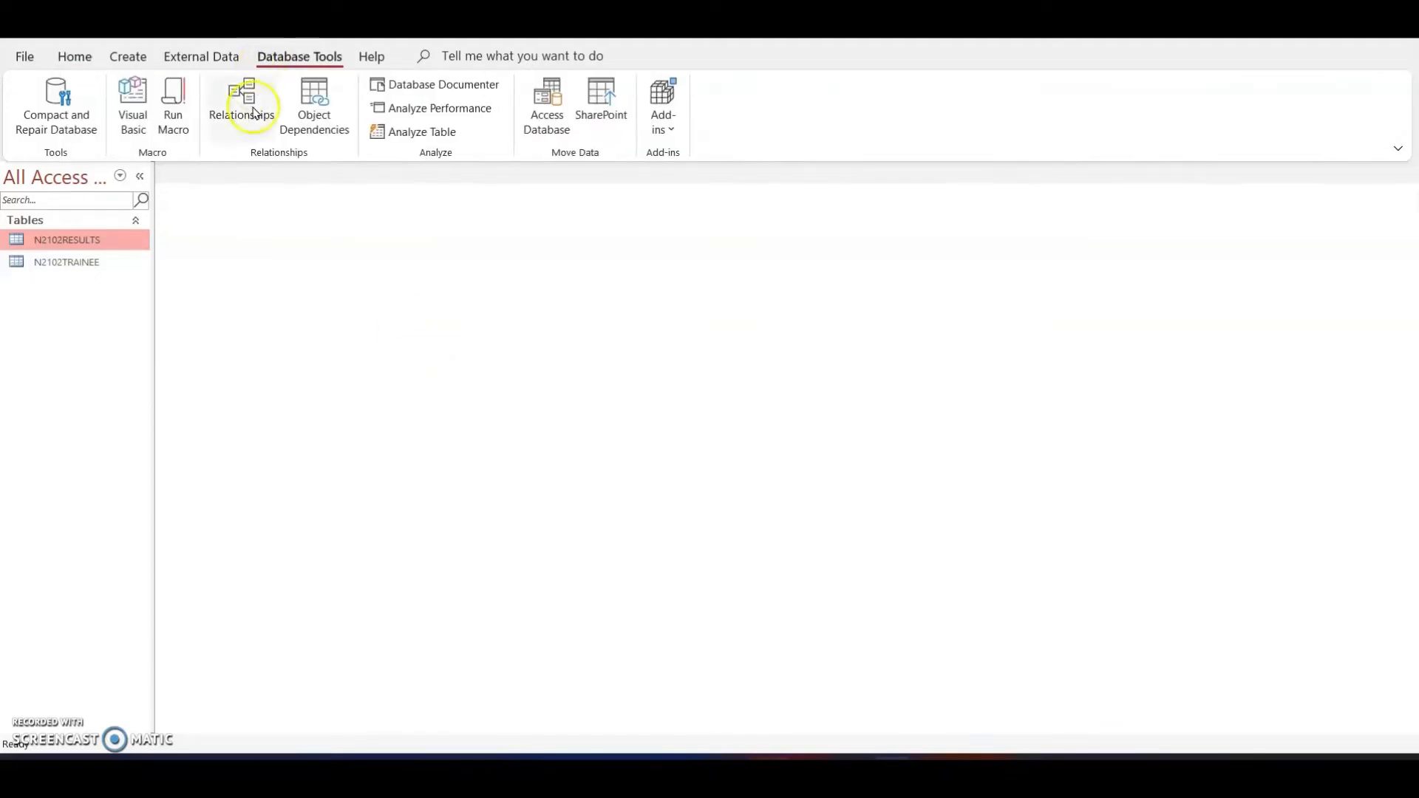
pyautogui.click(246, 104)
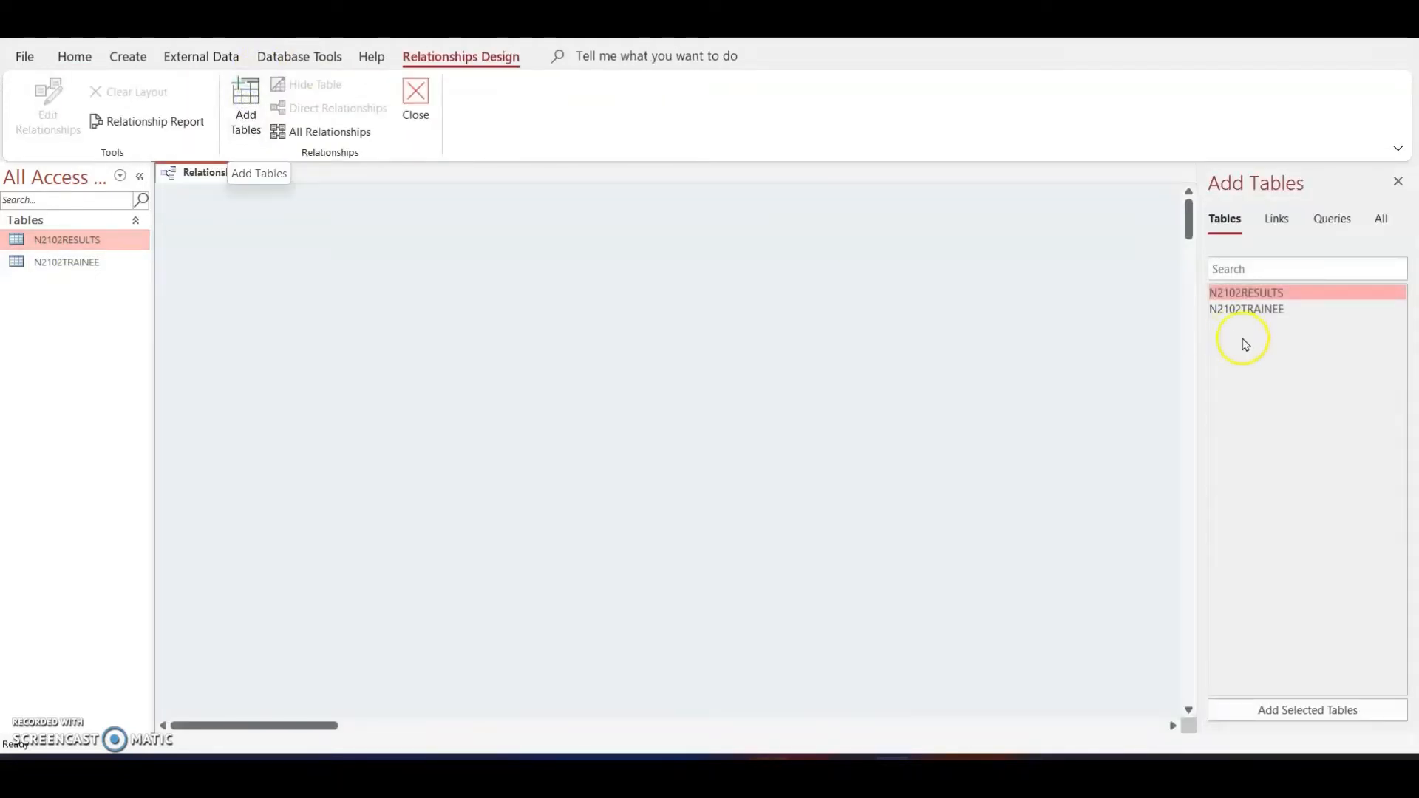
# Step: Add N2102RESULTS and N2102TRAINEE to the relationships layout and enlarge the N2102TRAINEE box to fit all its fields
pyautogui.click(1259, 290)
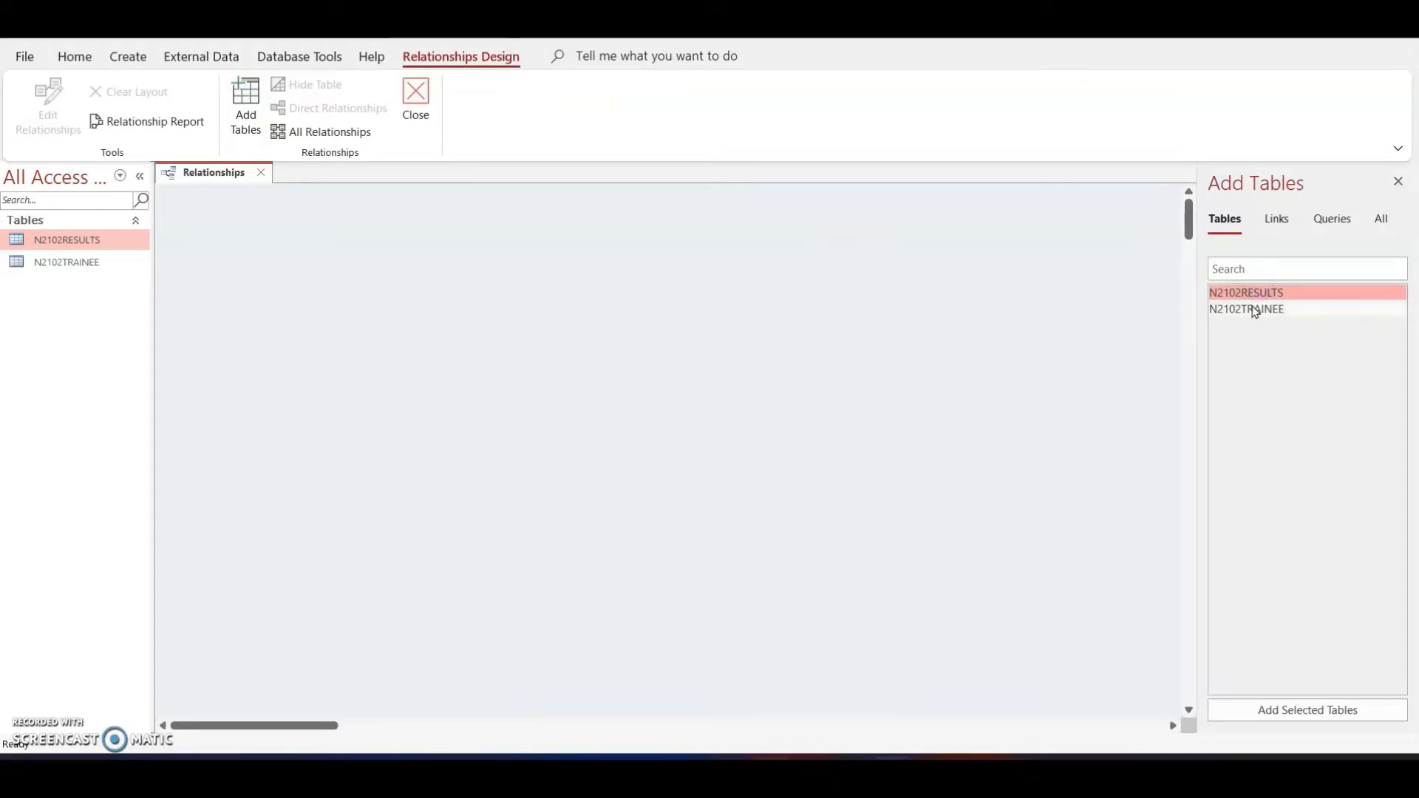
pyautogui.keyDown('shift'); pyautogui.click(1254, 311); pyautogui.keyUp('shift')
pyautogui.click(1286, 711)
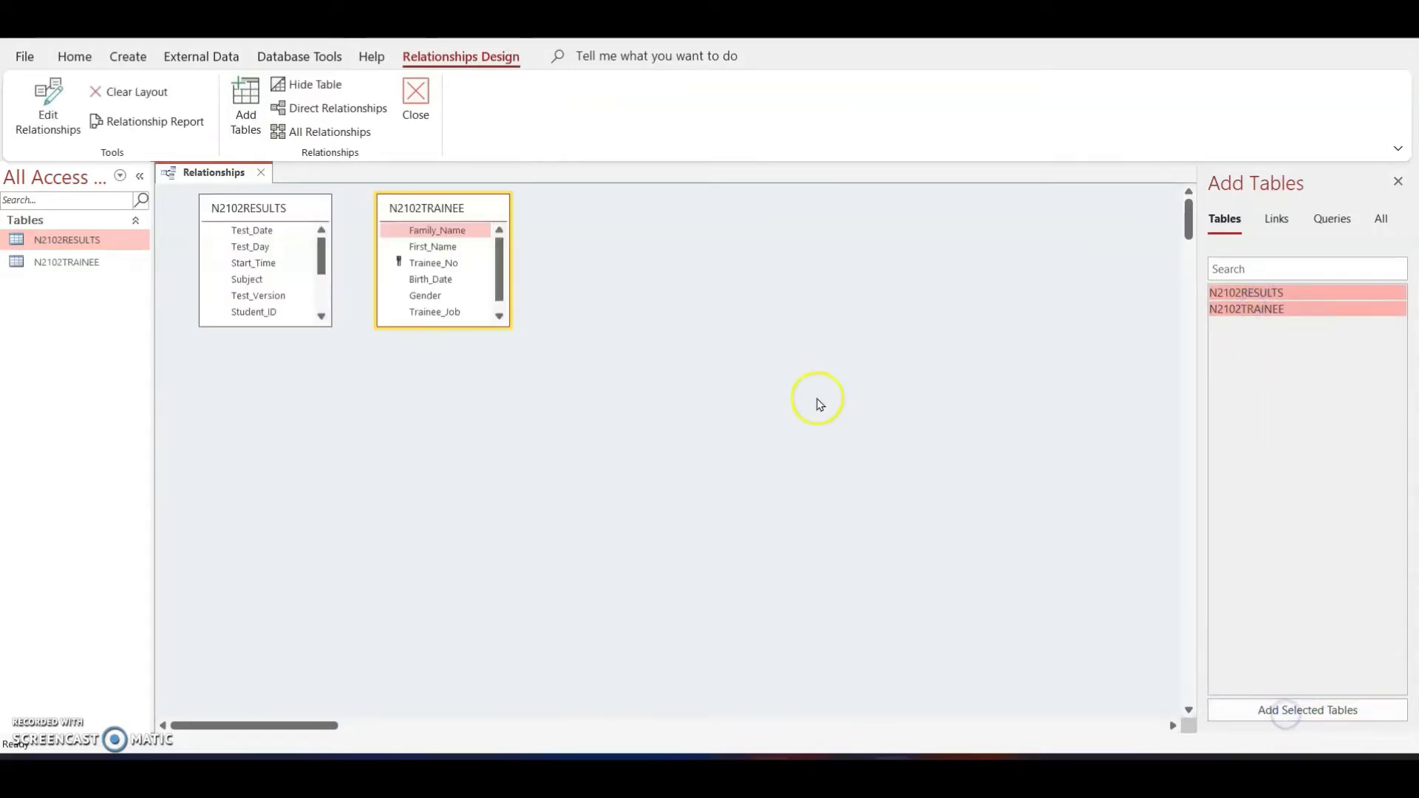
pyautogui.moveTo(418, 326); pyautogui.dragTo(456, 368)
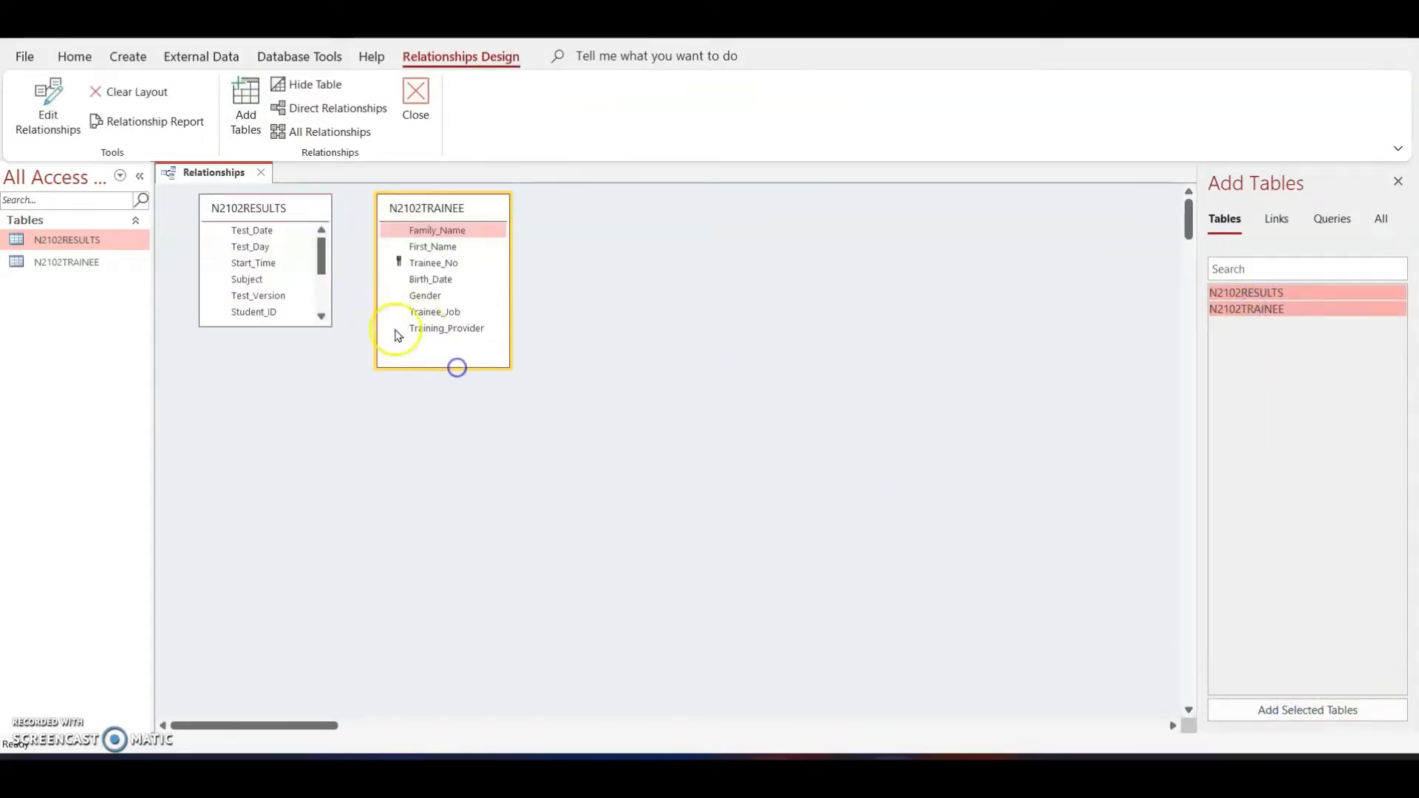
# Step: Enlarge the N2102RESULTS box to fit all its fields and space the two table boxes apart in the relationships layout
pyautogui.moveTo(273, 326); pyautogui.dragTo(285, 427)
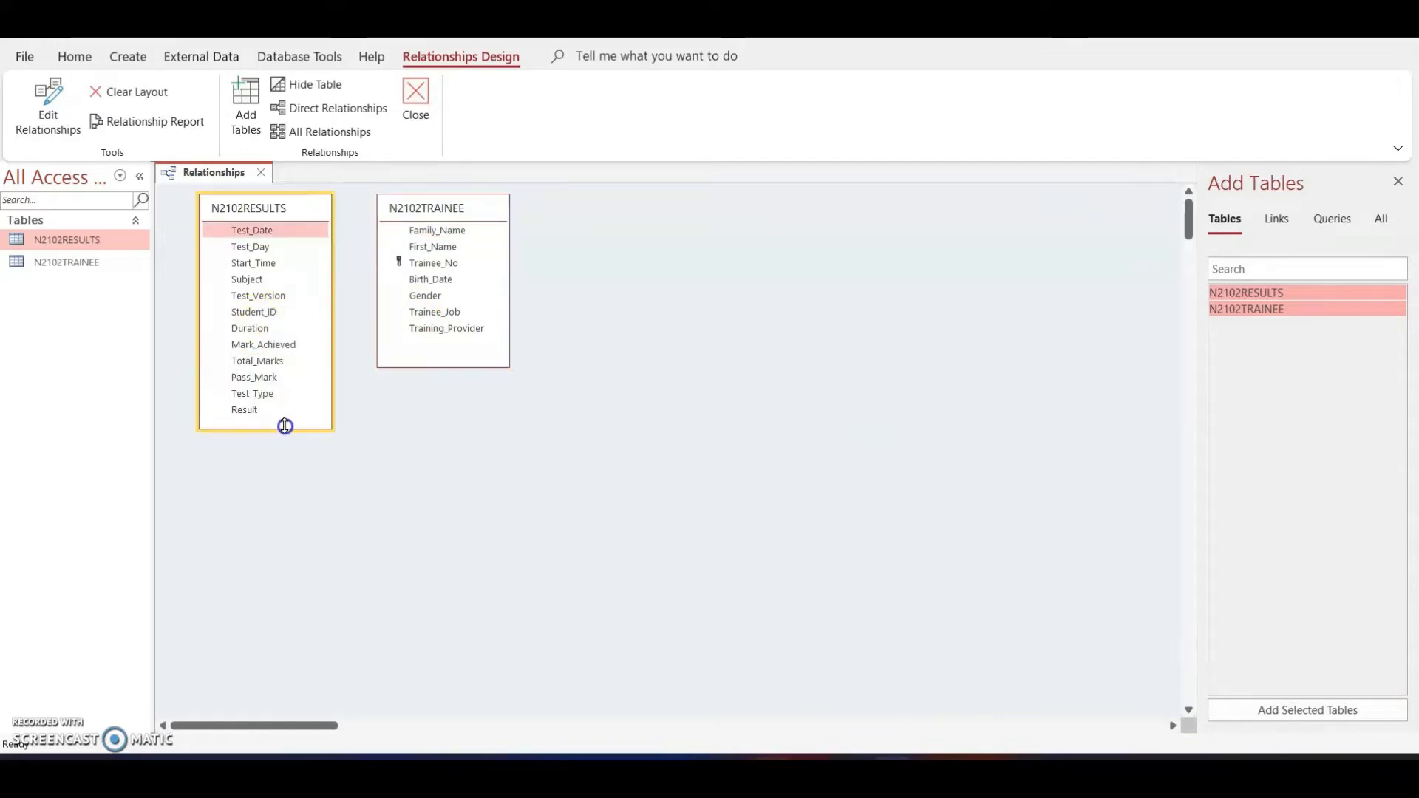
pyautogui.moveTo(443, 210); pyautogui.dragTo(592, 231)
pyautogui.moveTo(307, 209); pyautogui.dragTo(387, 221)
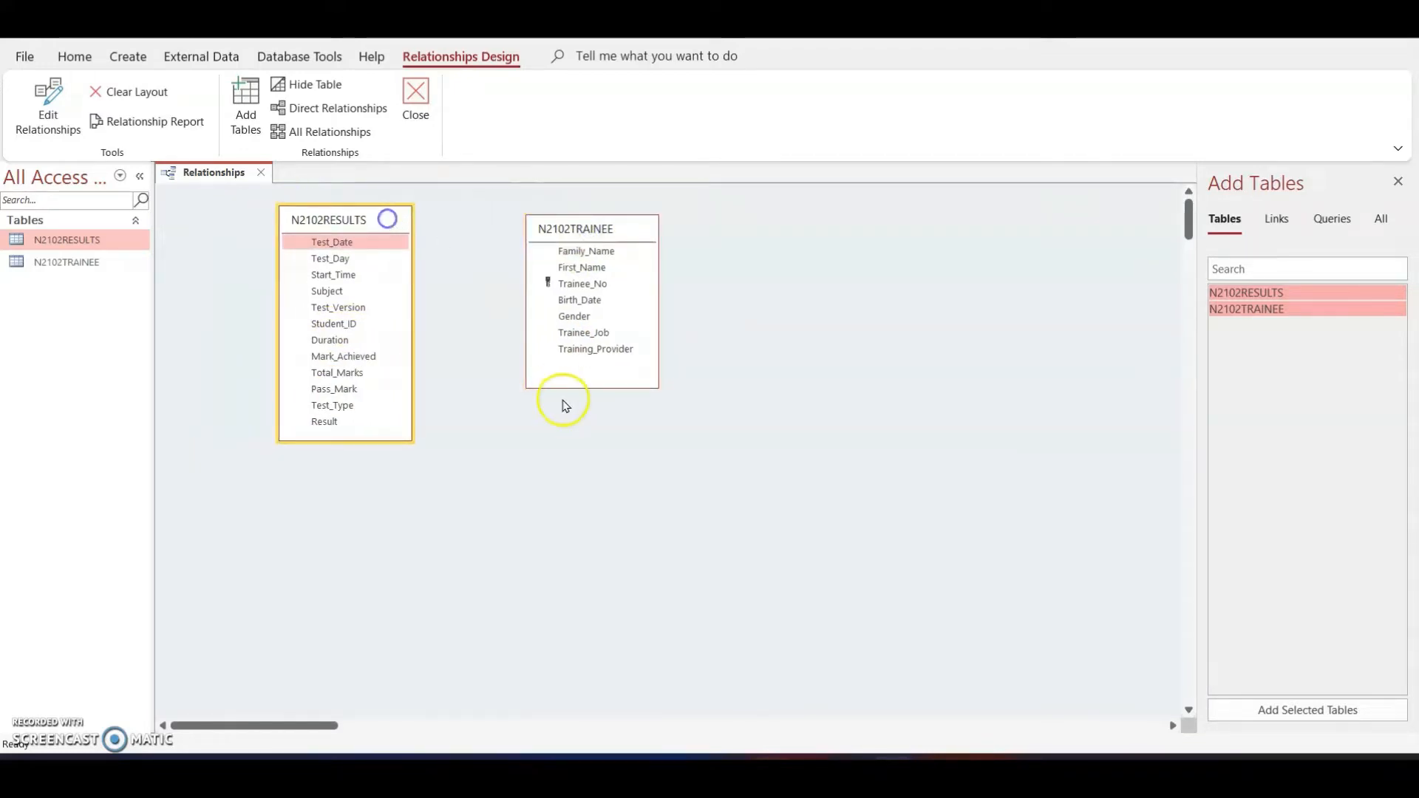
# Step: Start a relationship from Trainee_No in N2102TRAINEE to Student_ID in N2102RESULTS, moving its dialog clear of the key fields
pyautogui.click(581, 285)
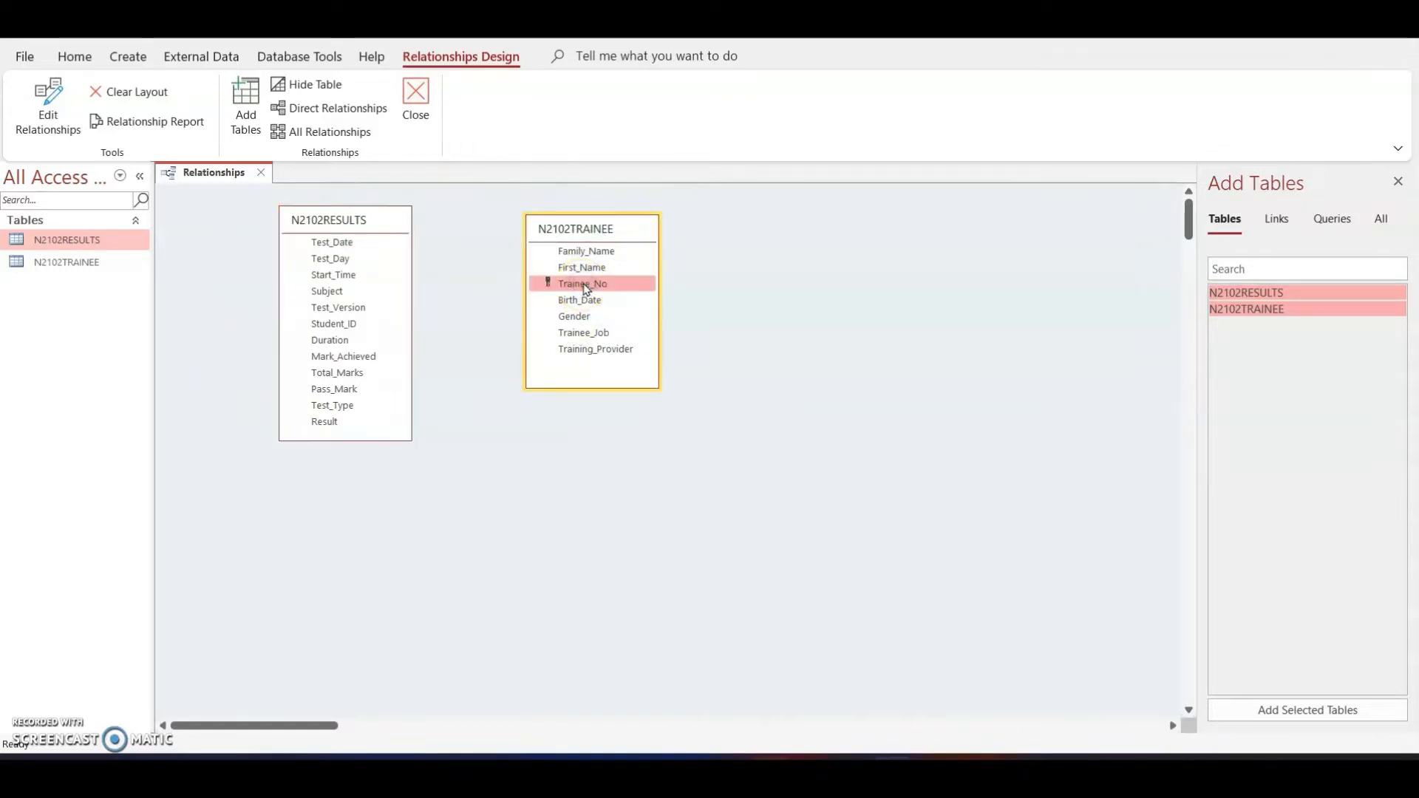
pyautogui.moveTo(584, 286); pyautogui.dragTo(345, 329)
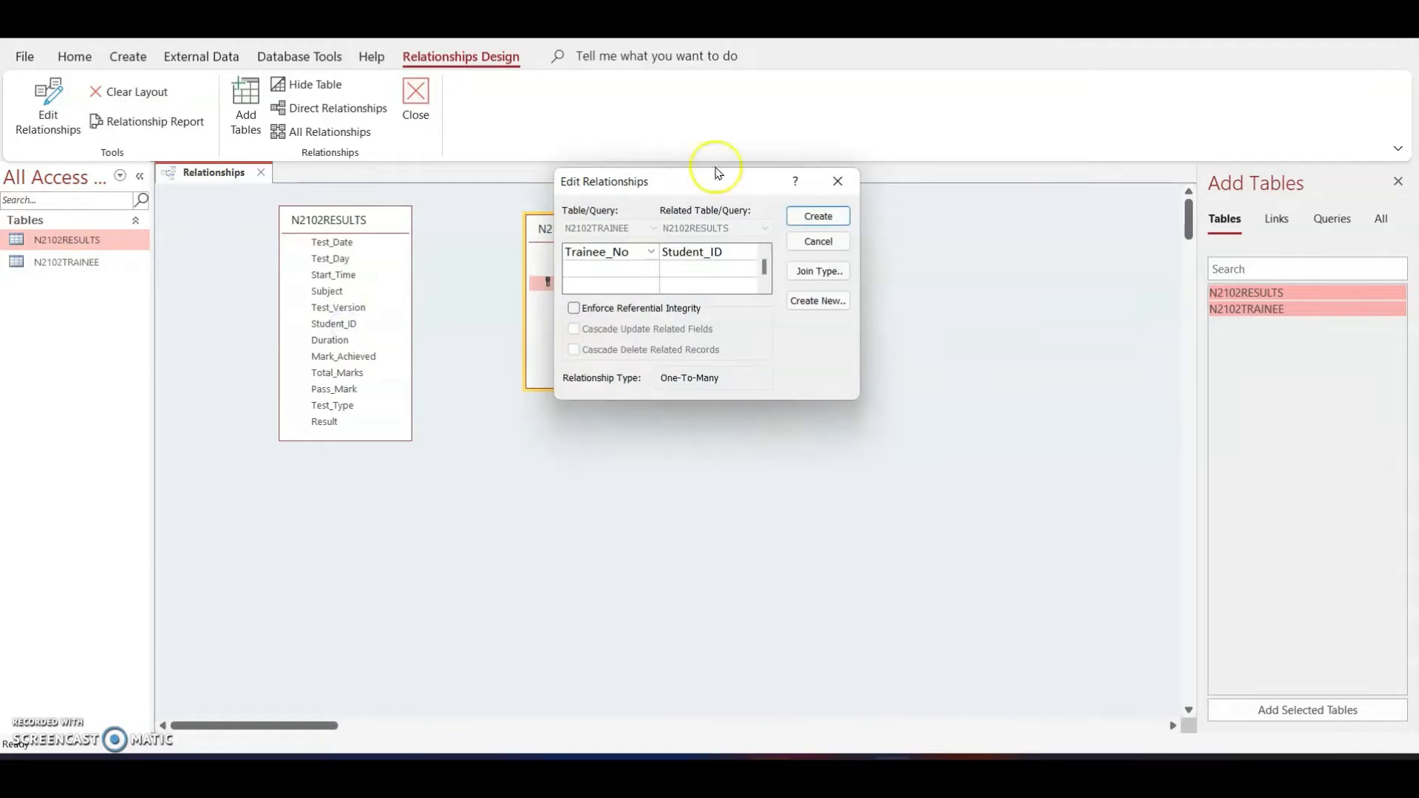
pyautogui.moveTo(715, 185); pyautogui.dragTo(611, 375)
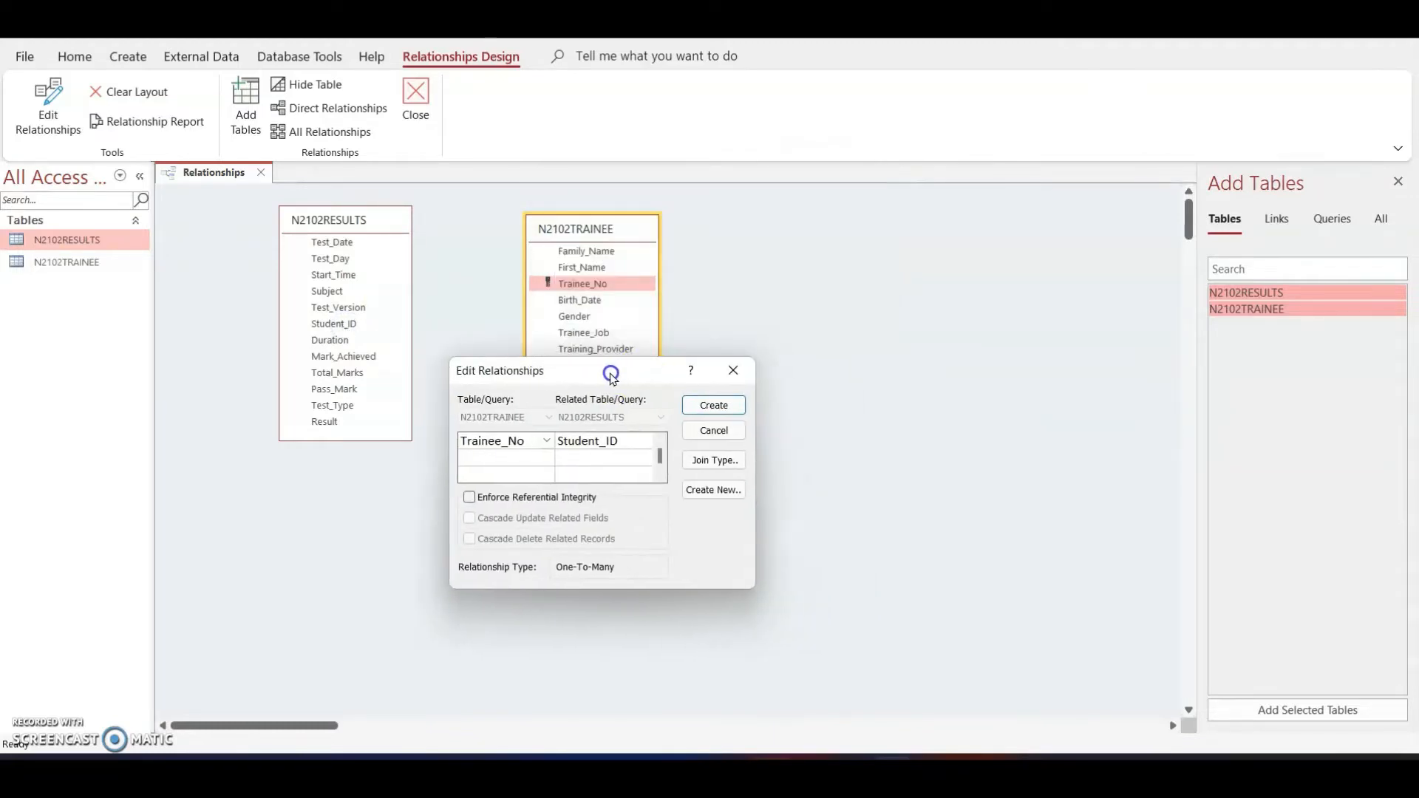
# Step: Try to create the relationship with referential integrity enforced
pyautogui.click(470, 497)
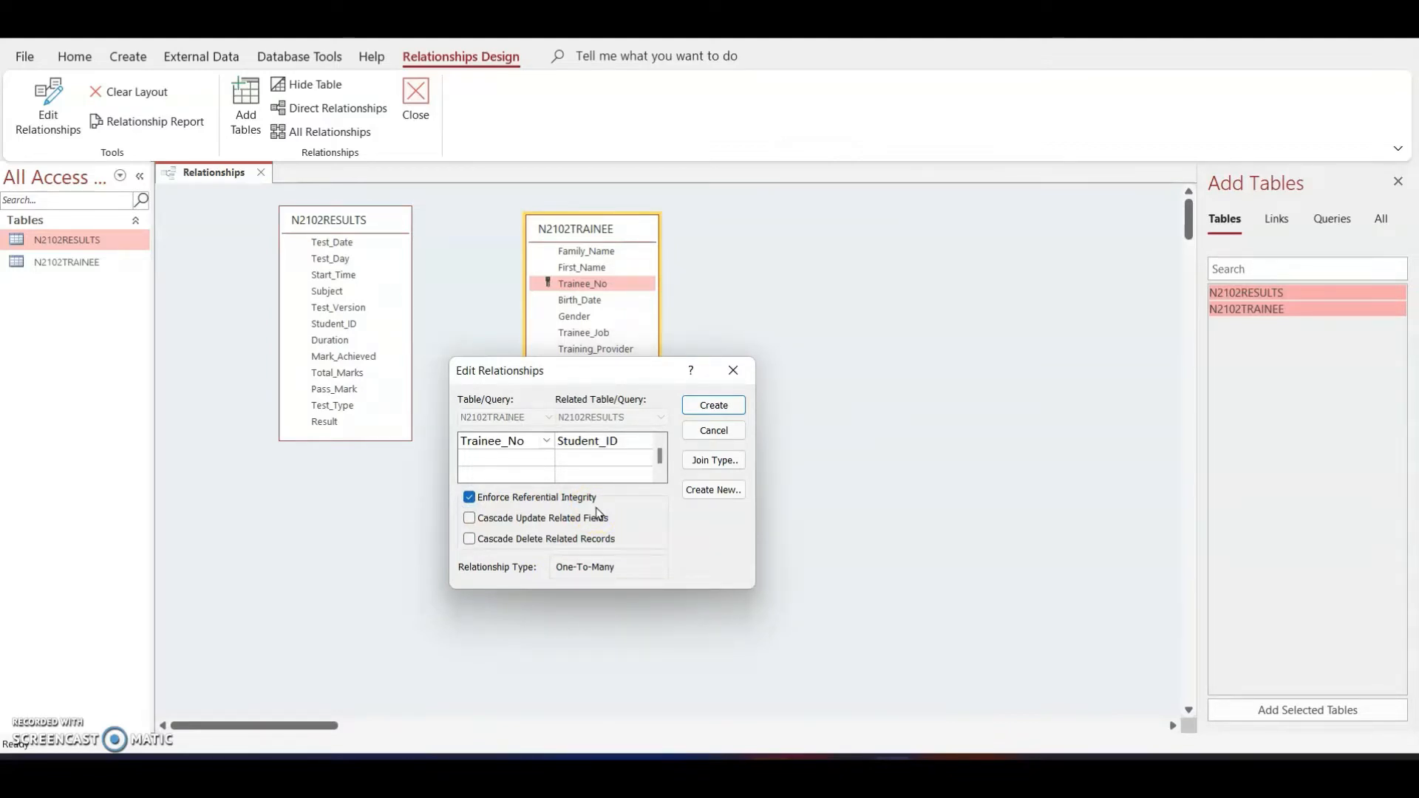
pyautogui.click(714, 406)
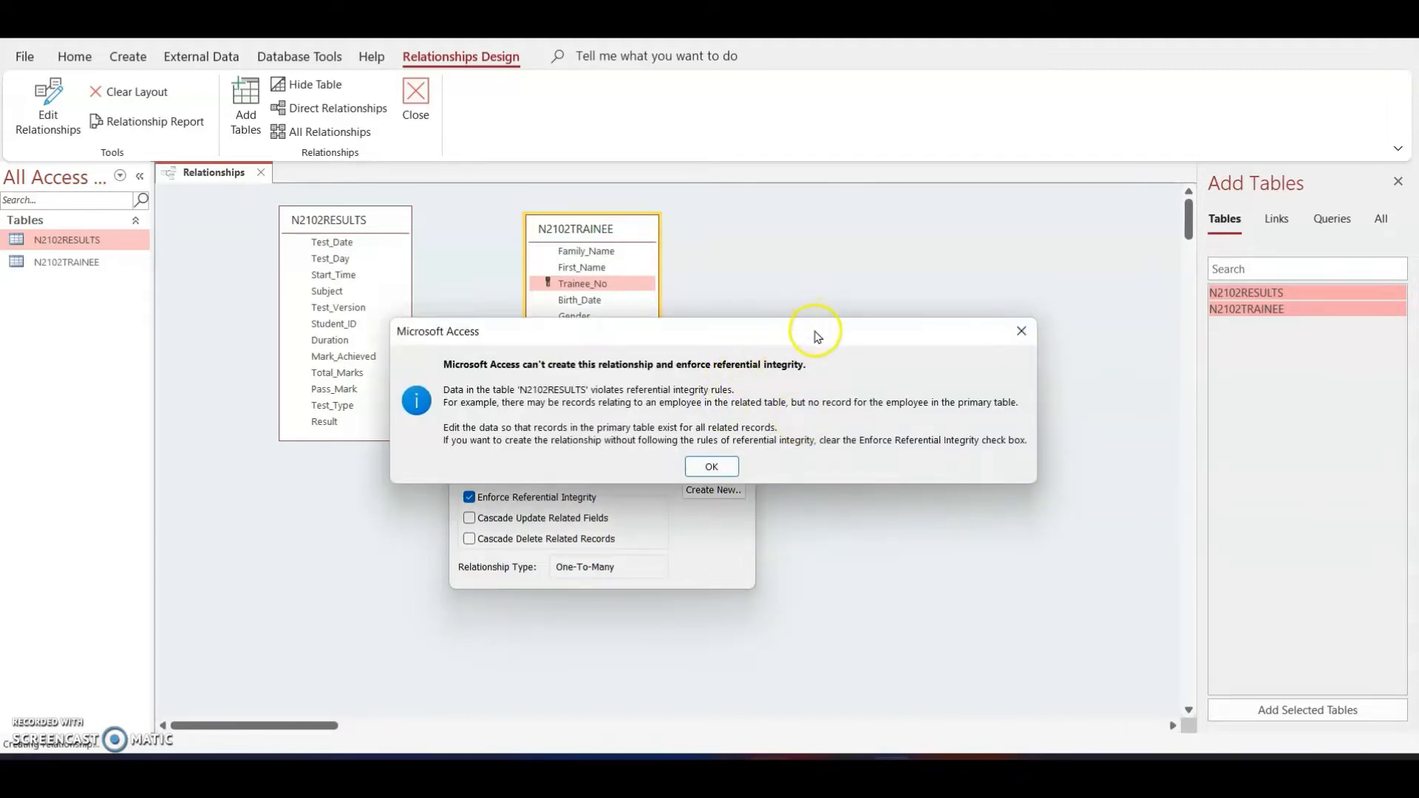
pyautogui.moveTo(817, 336); pyautogui.dragTo(783, 307)
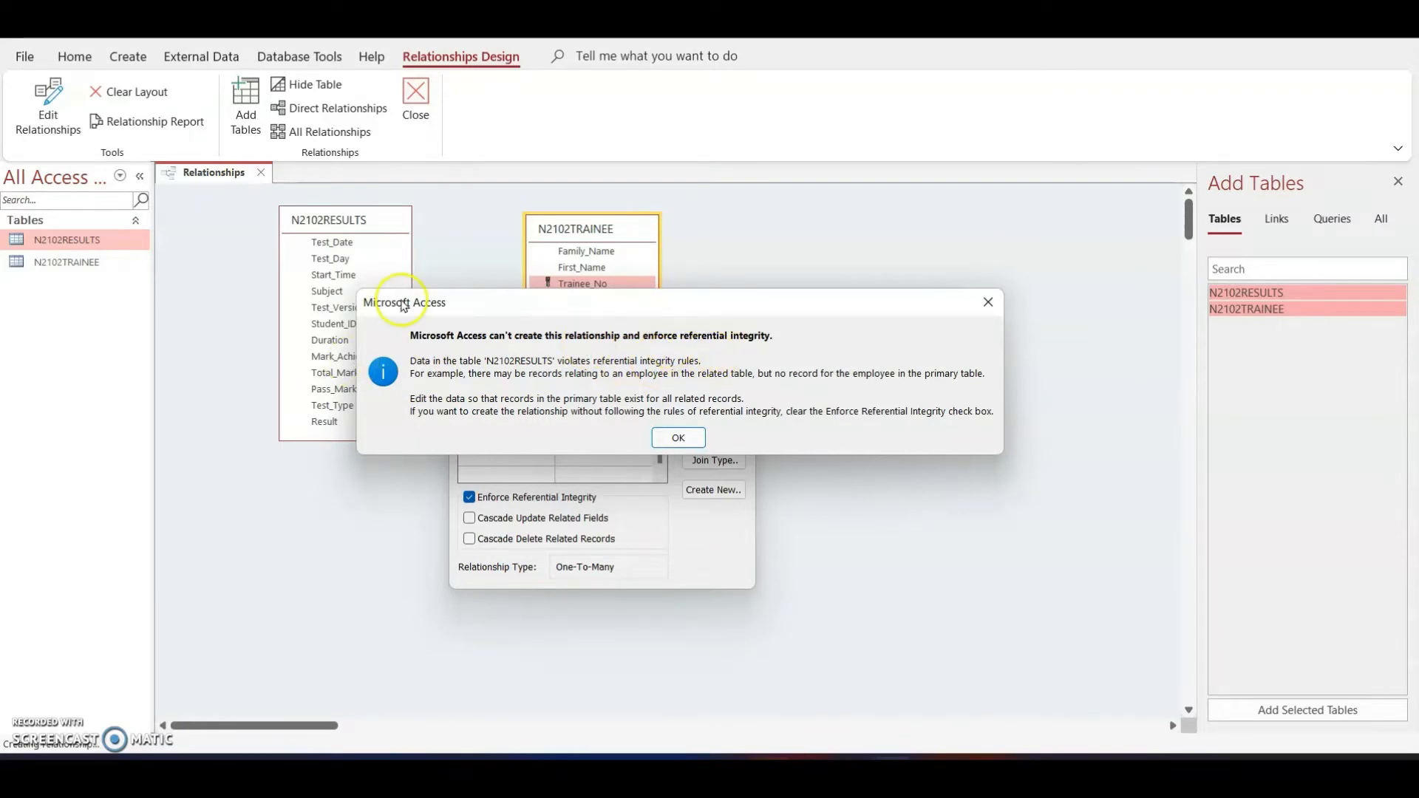
pyautogui.moveTo(435, 306); pyautogui.dragTo(495, 475)
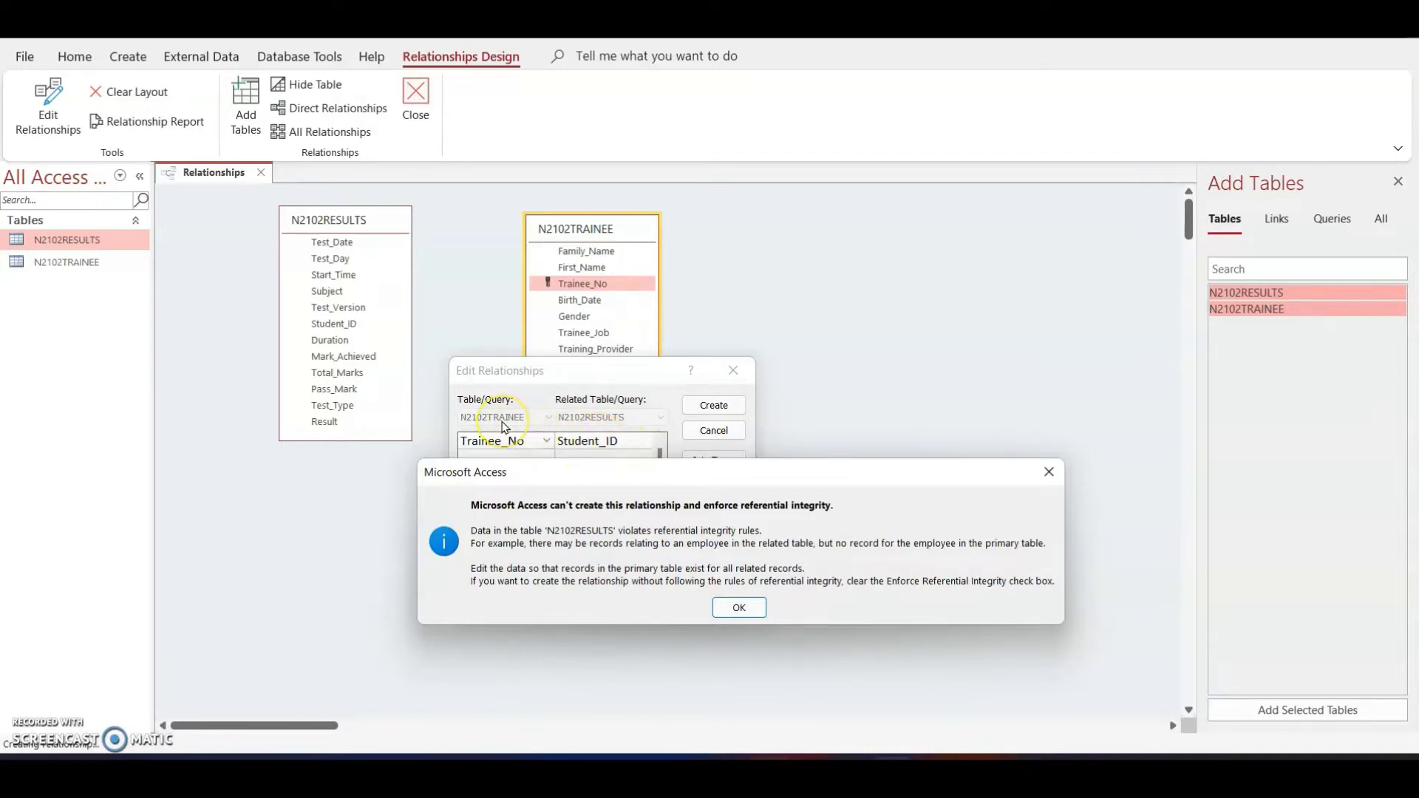
pyautogui.click(737, 606)
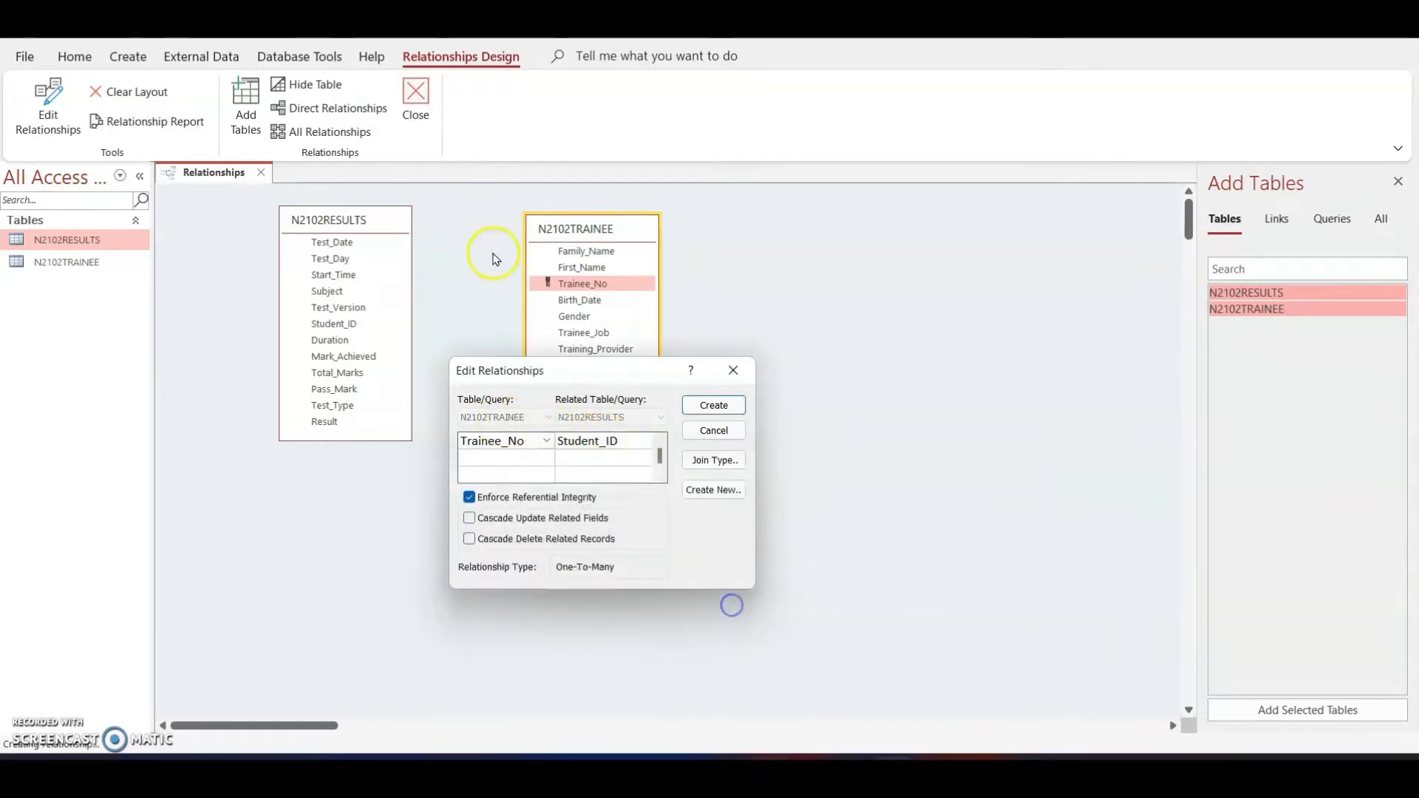
# Step: Create the Trainee_No to Student_ID relationship without enforcing referential integrity
pyautogui.click(472, 500)
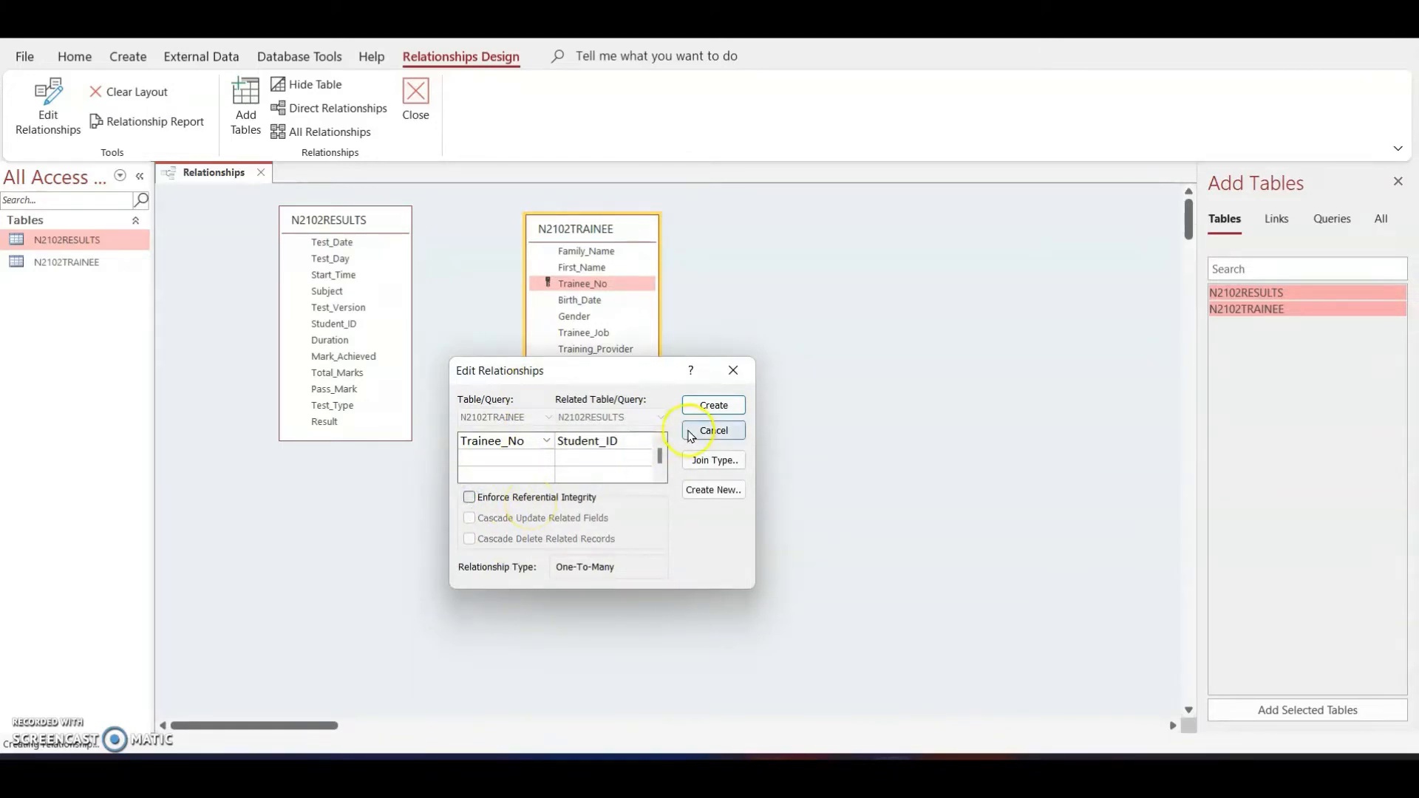
pyautogui.click(714, 405)
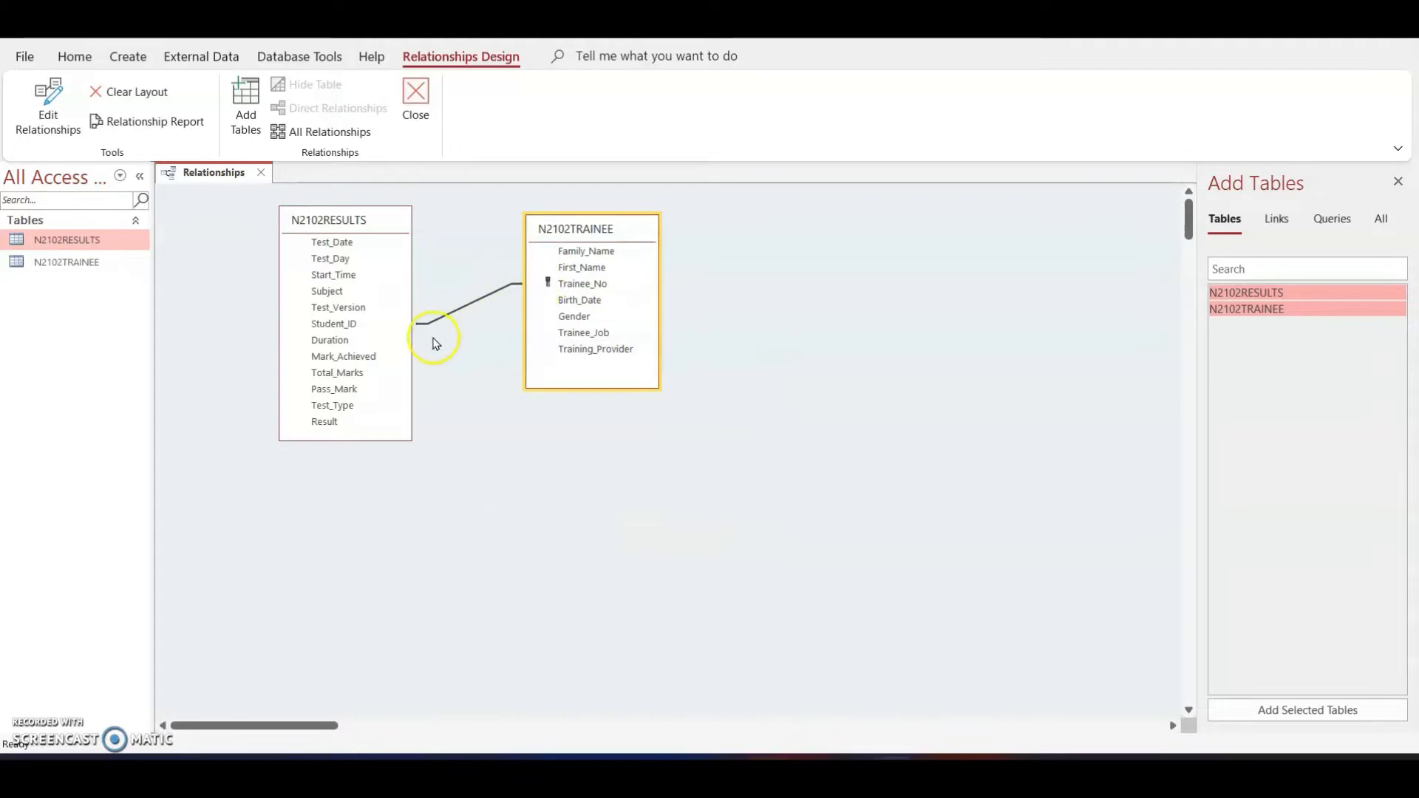
# Step: Reopen the new relationship's settings, position the dialog below the link line, and take a screenshot of it with both tables
pyautogui.doubleClick(463, 311)
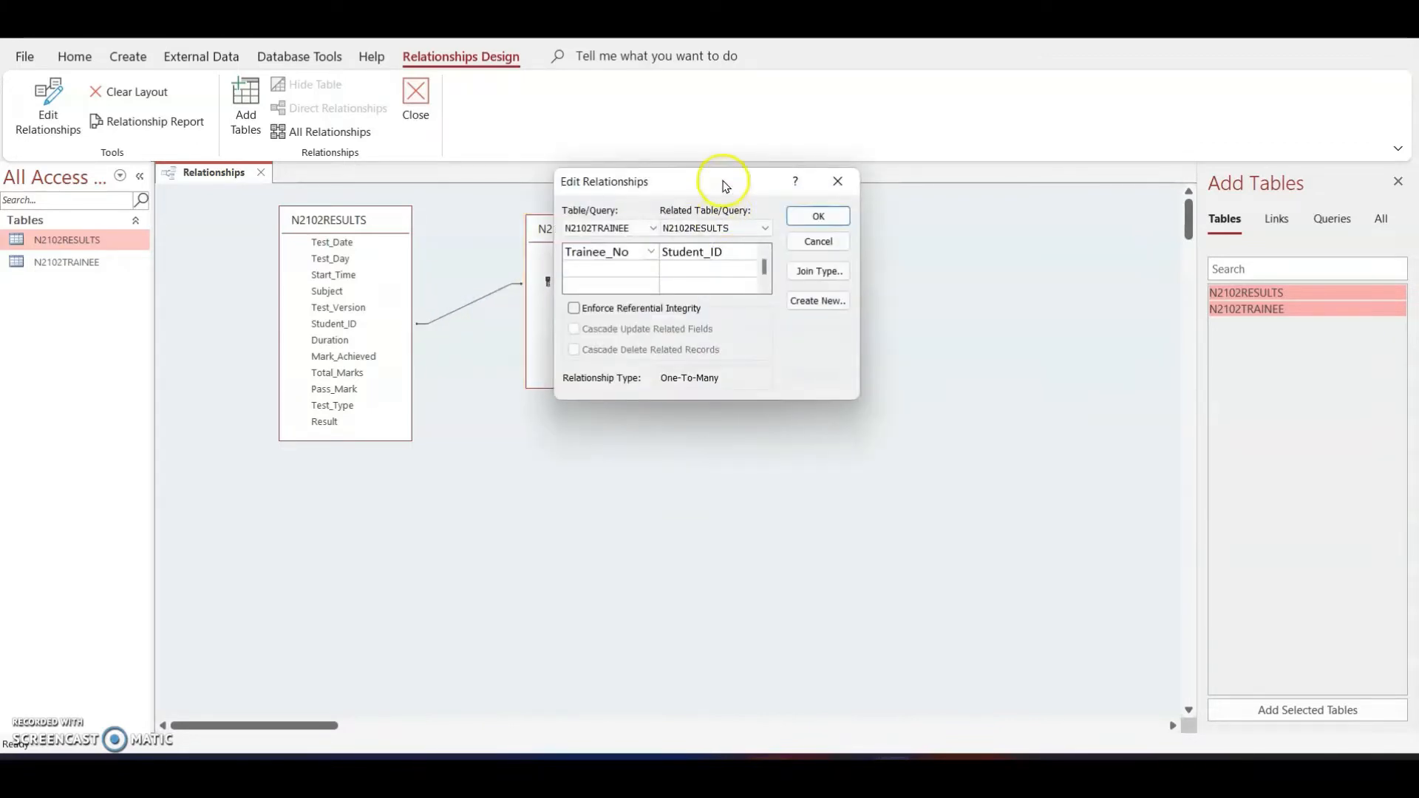
pyautogui.moveTo(723, 184); pyautogui.dragTo(590, 379)
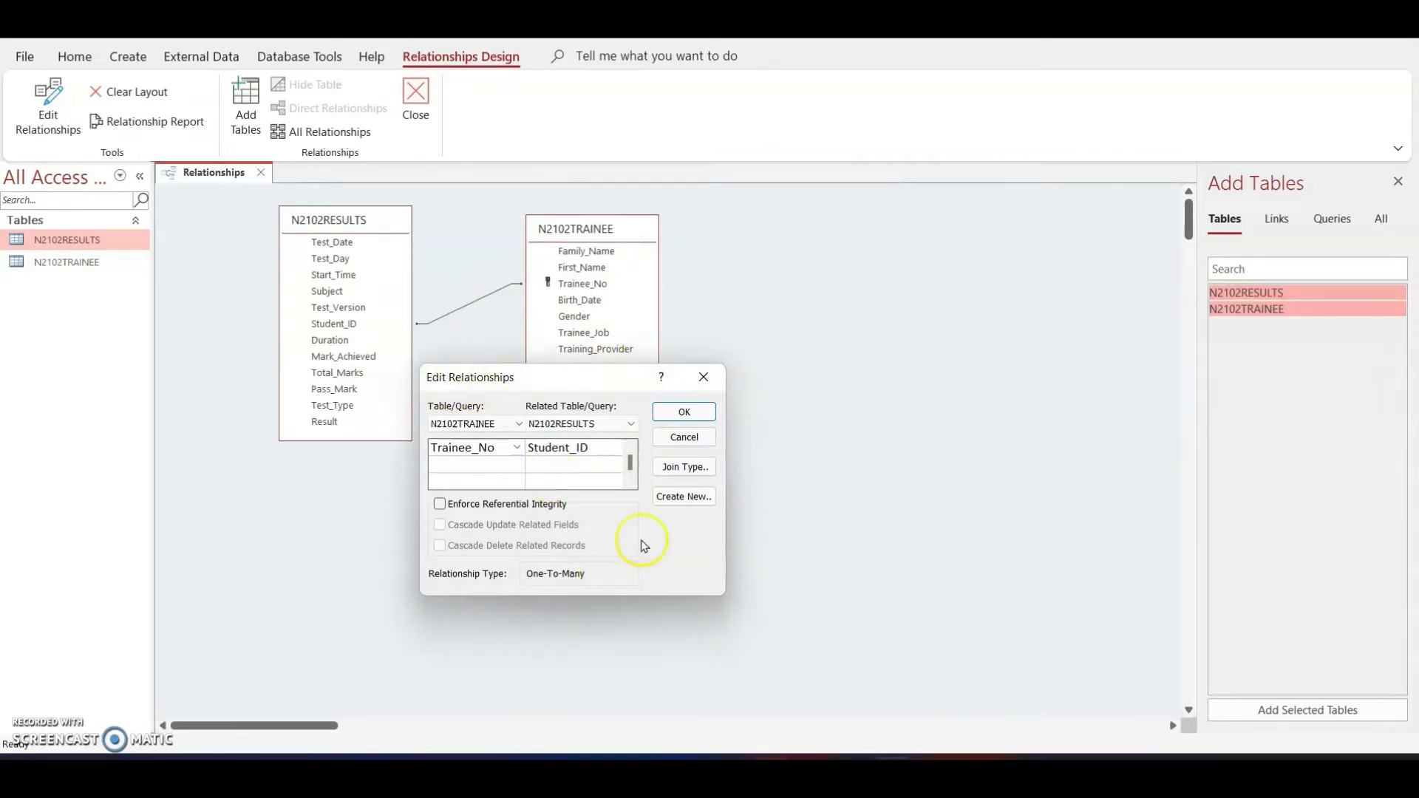
pyautogui.press('super+shift+s')
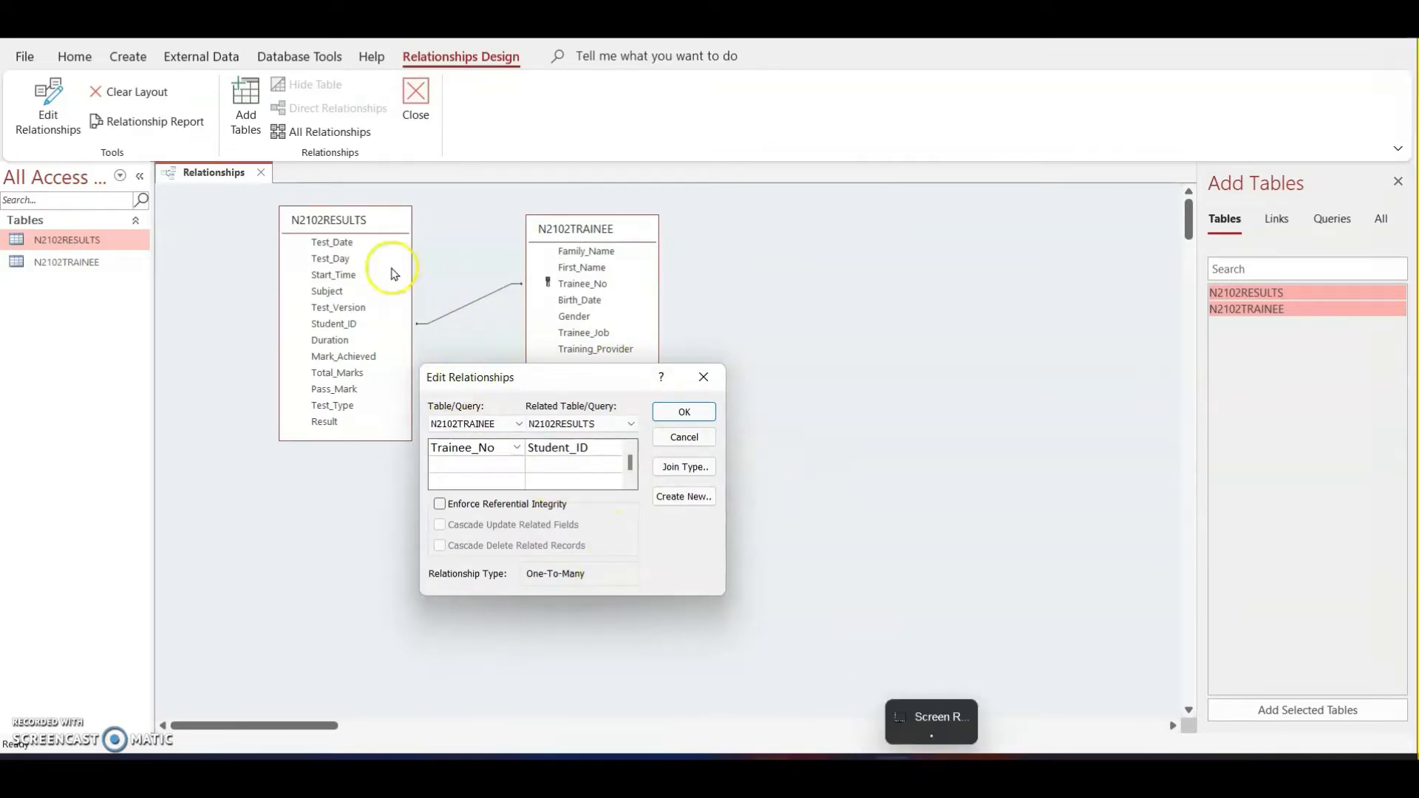
pyautogui.moveTo(257, 191); pyautogui.dragTo(753, 624)
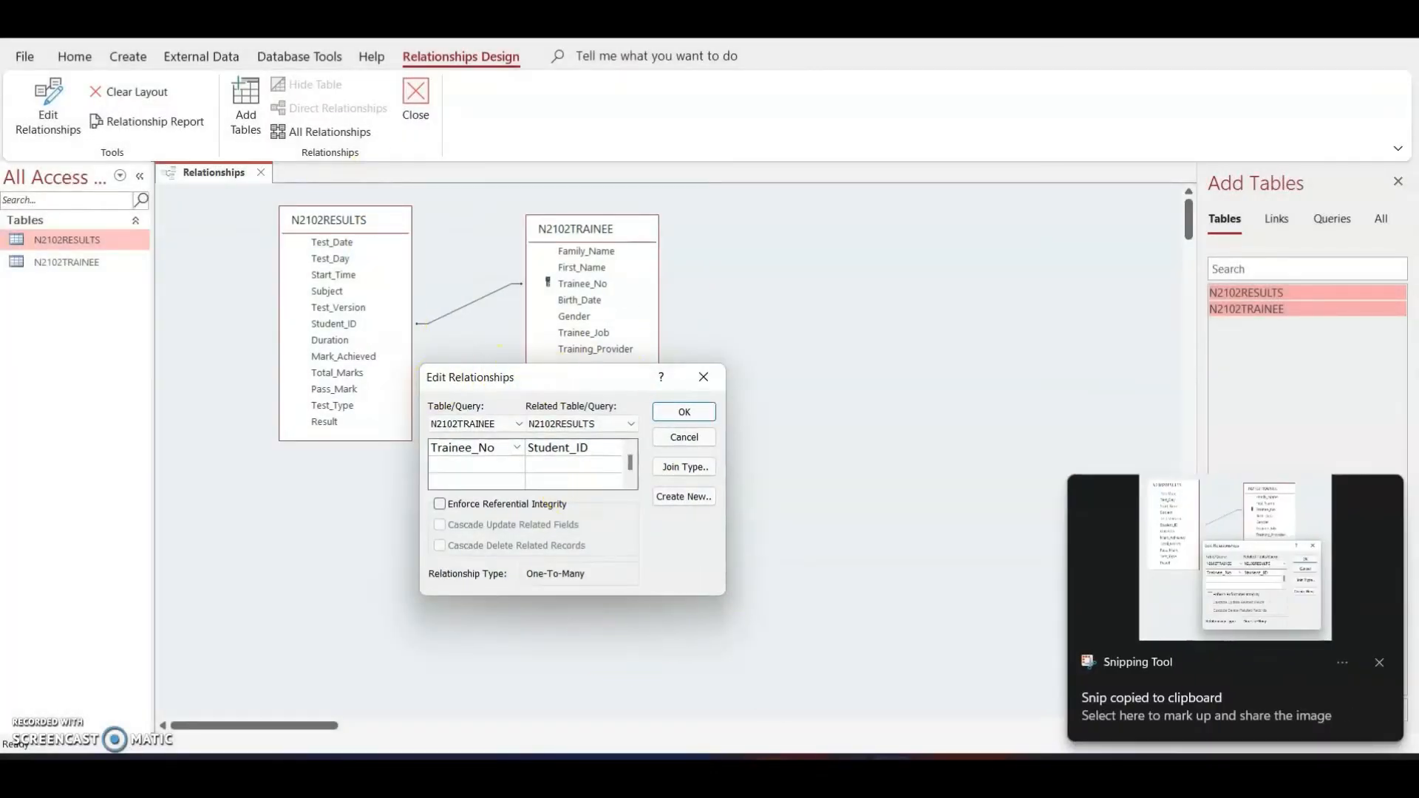
# Step: Switch to the Word document, move the Step 18 heading onto a new page and paste the relationship screenshot under EVIDENCE 6
pyautogui.click(861, 769)
pyautogui.scroll(-5, 706, 369)
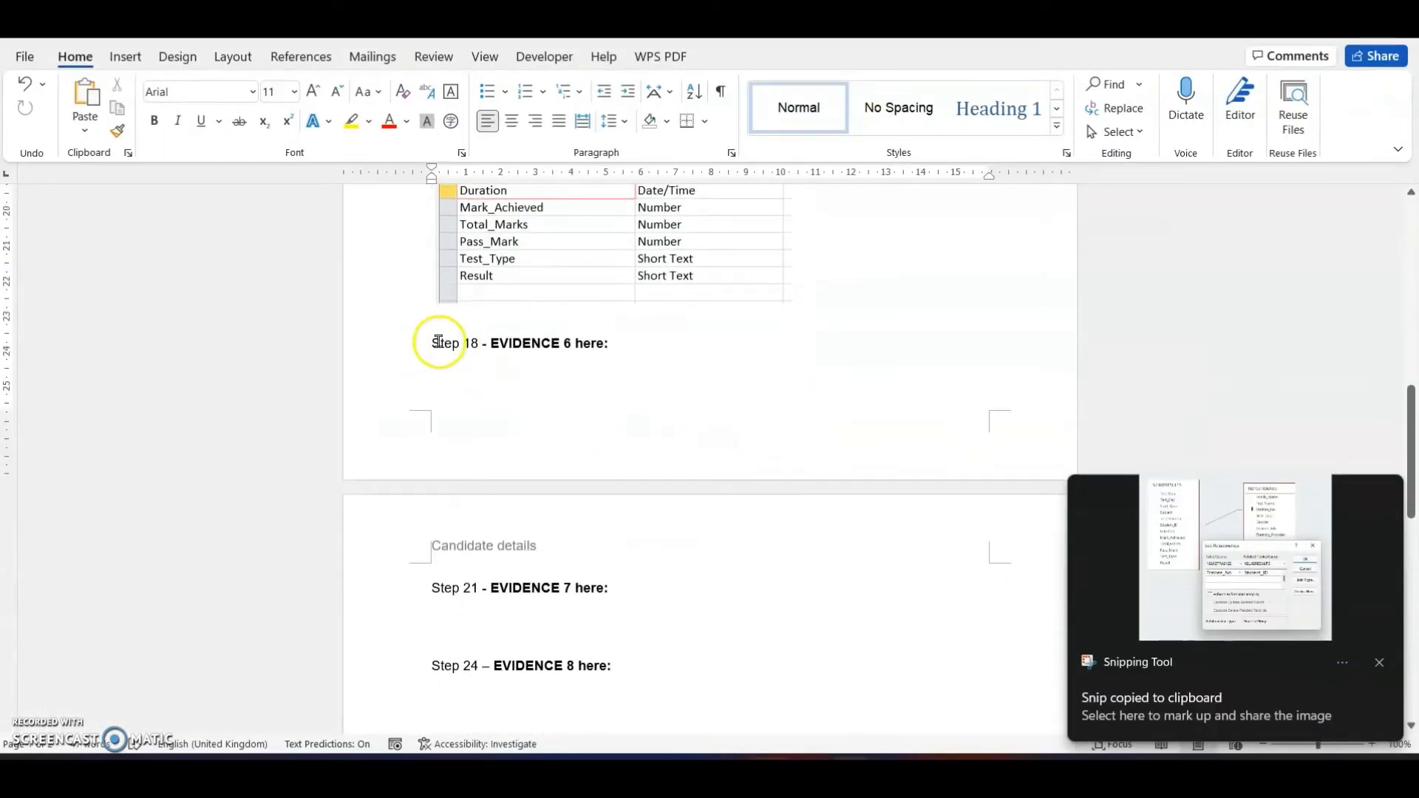
pyautogui.click(437, 341)
pyautogui.hotkey('ctrl', 'Return')
pyautogui.scroll(-3, 517, 405)
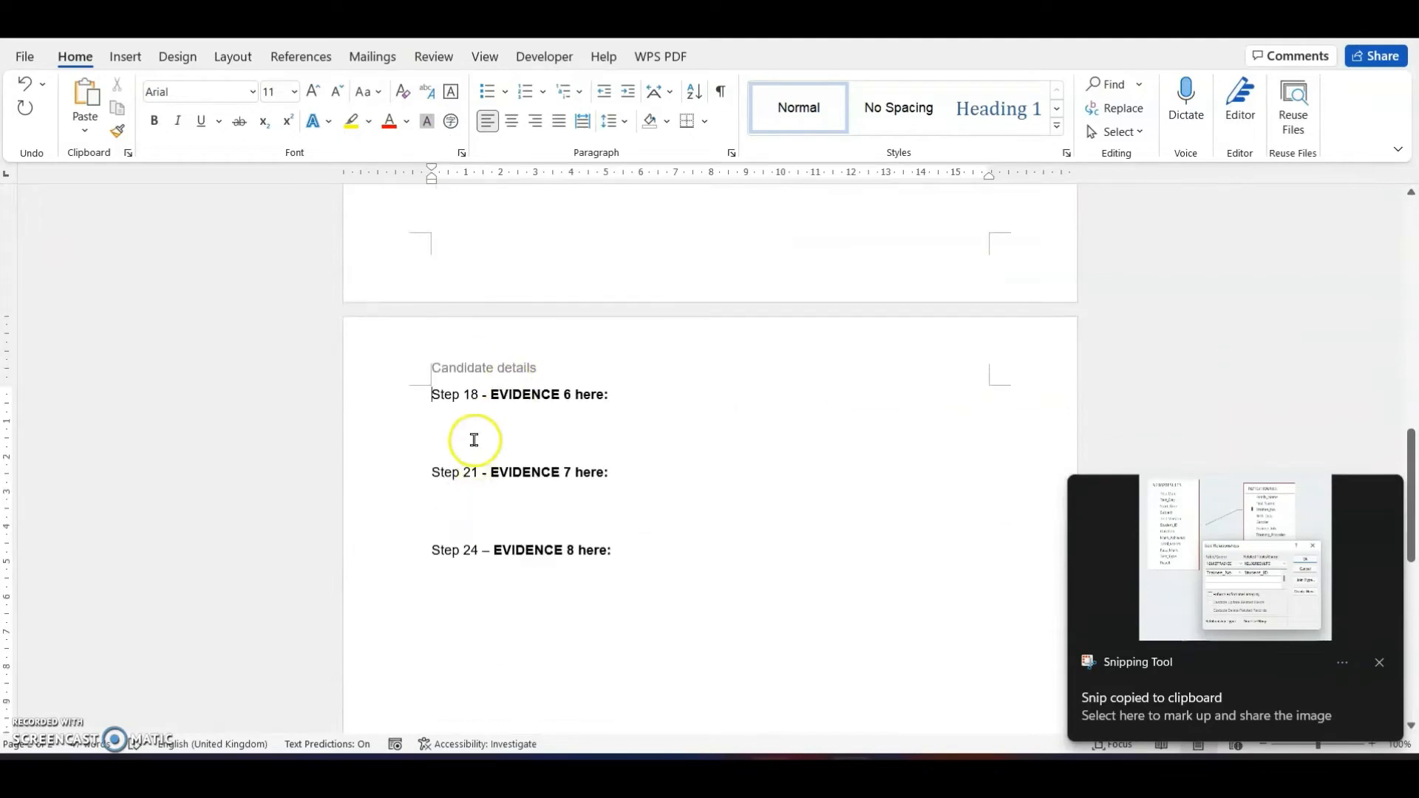
pyautogui.click(470, 419)
pyautogui.hotkey('ctrl', 'v')
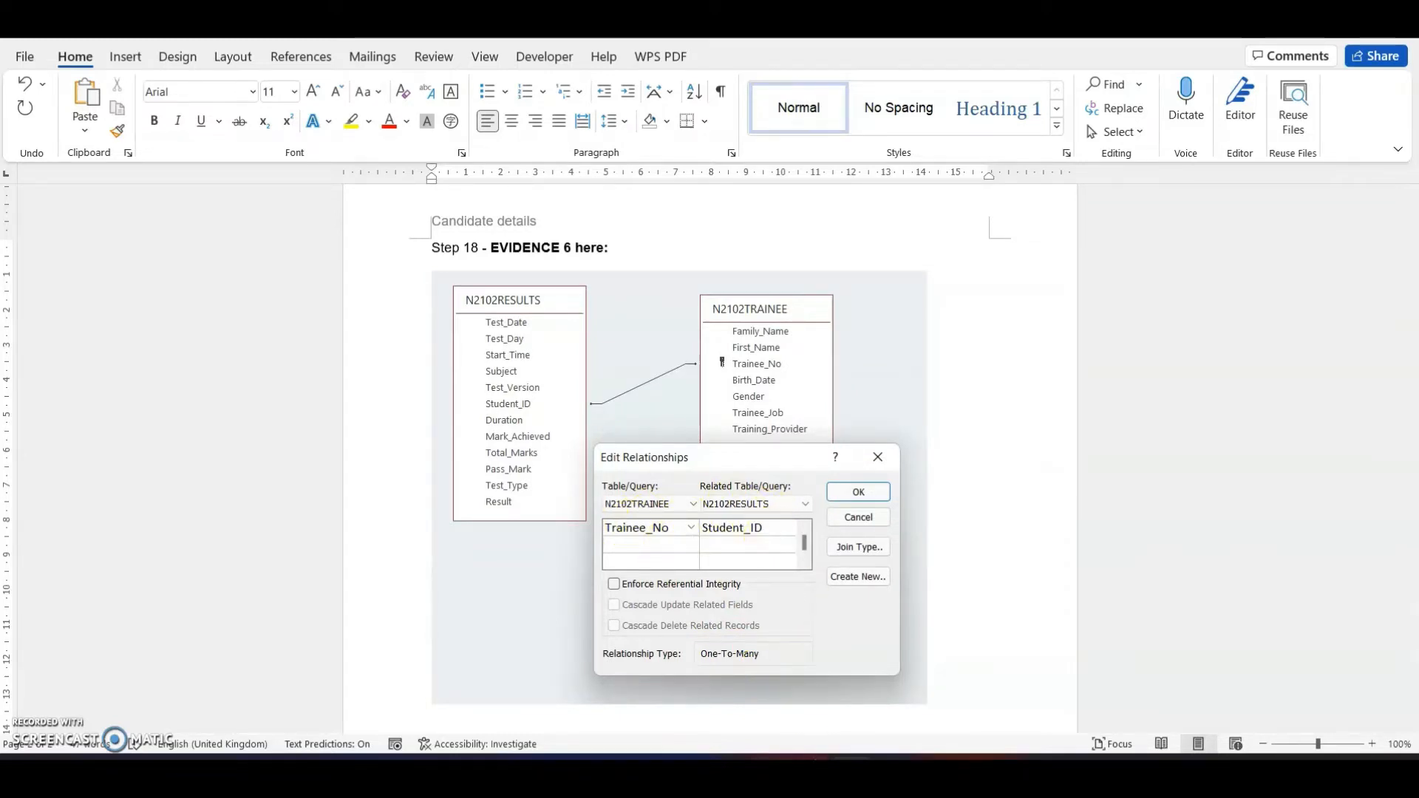
# Step: Switch back to Access, accept the relationship settings and close the Relationships window
pyautogui.click(821, 772)
pyautogui.hotkey('alt', 'Tab')
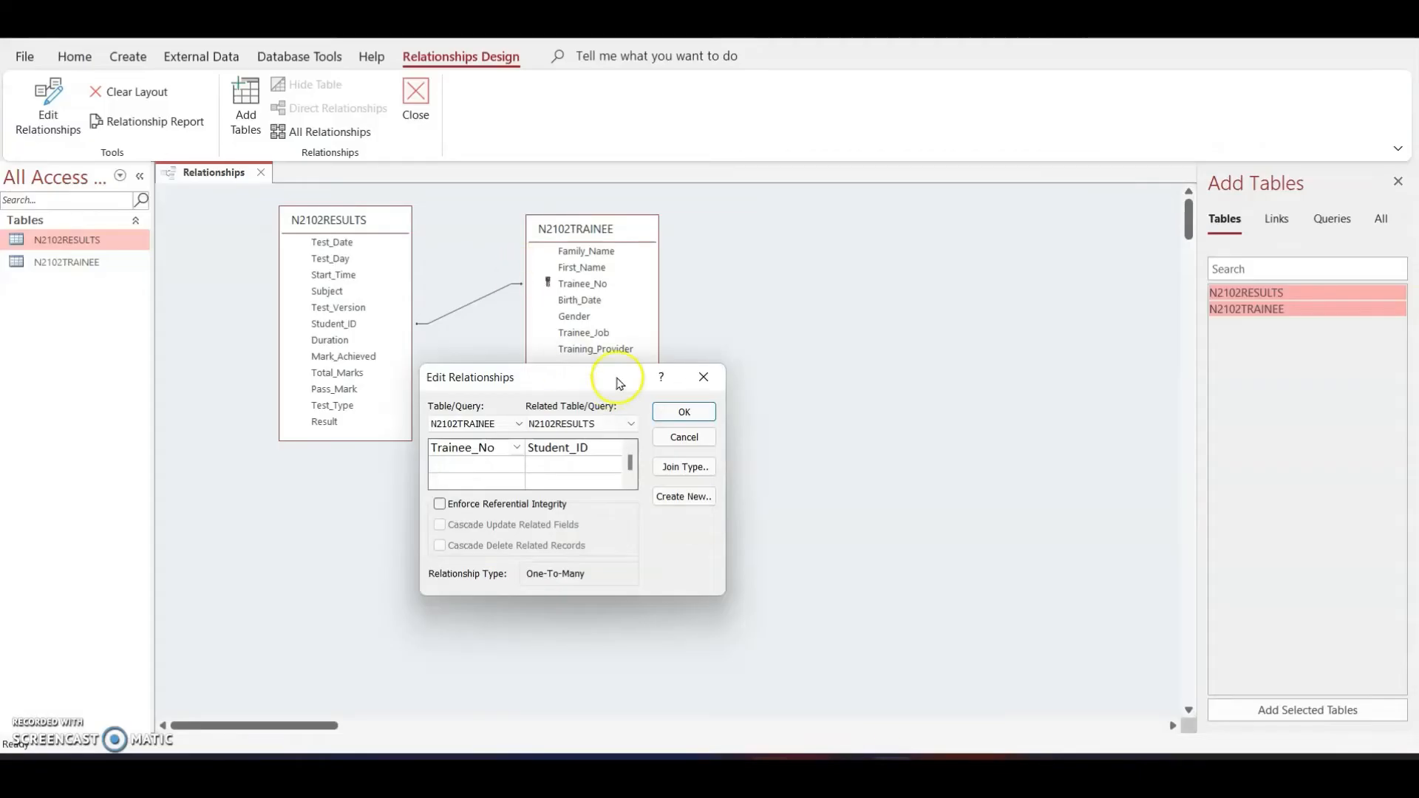
pyautogui.click(673, 409)
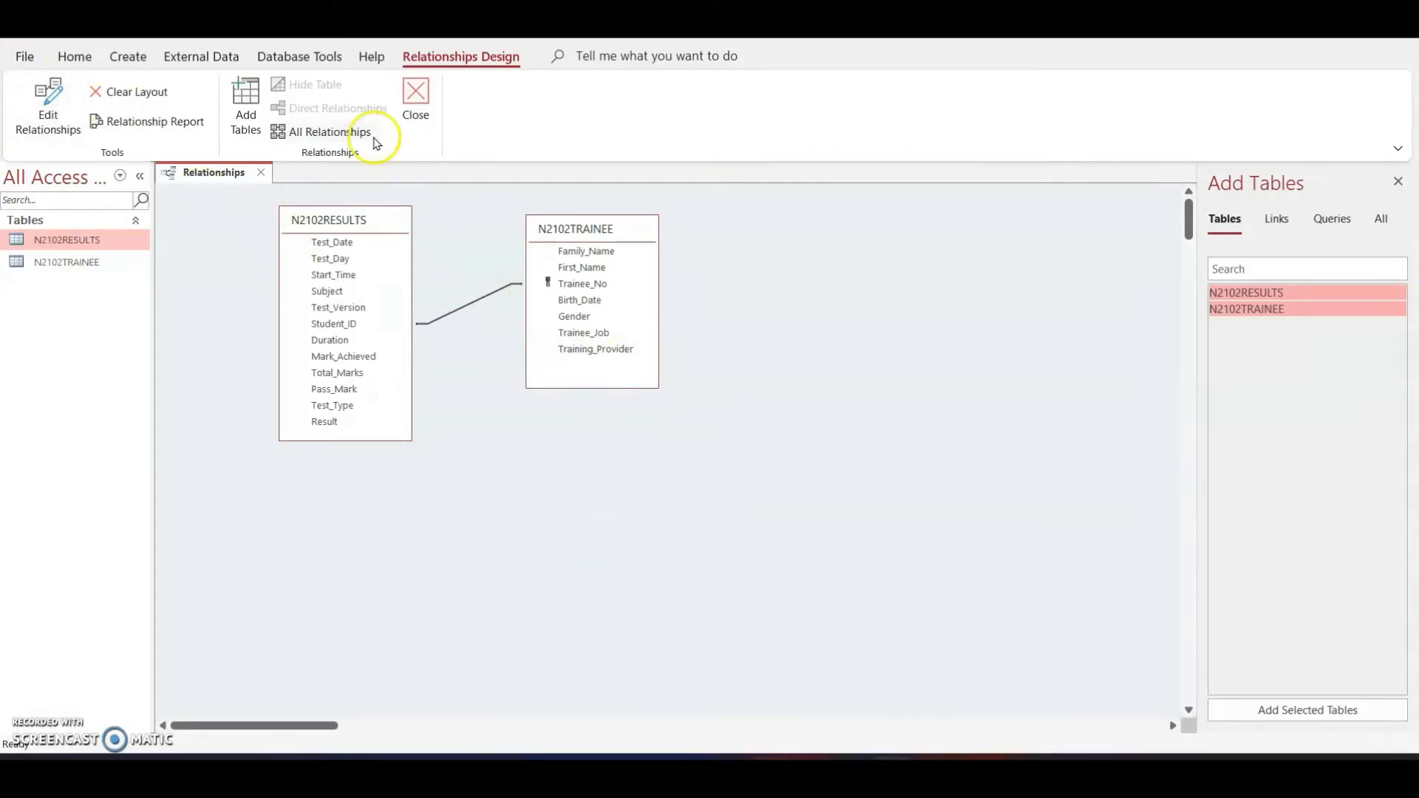
pyautogui.click(261, 173)
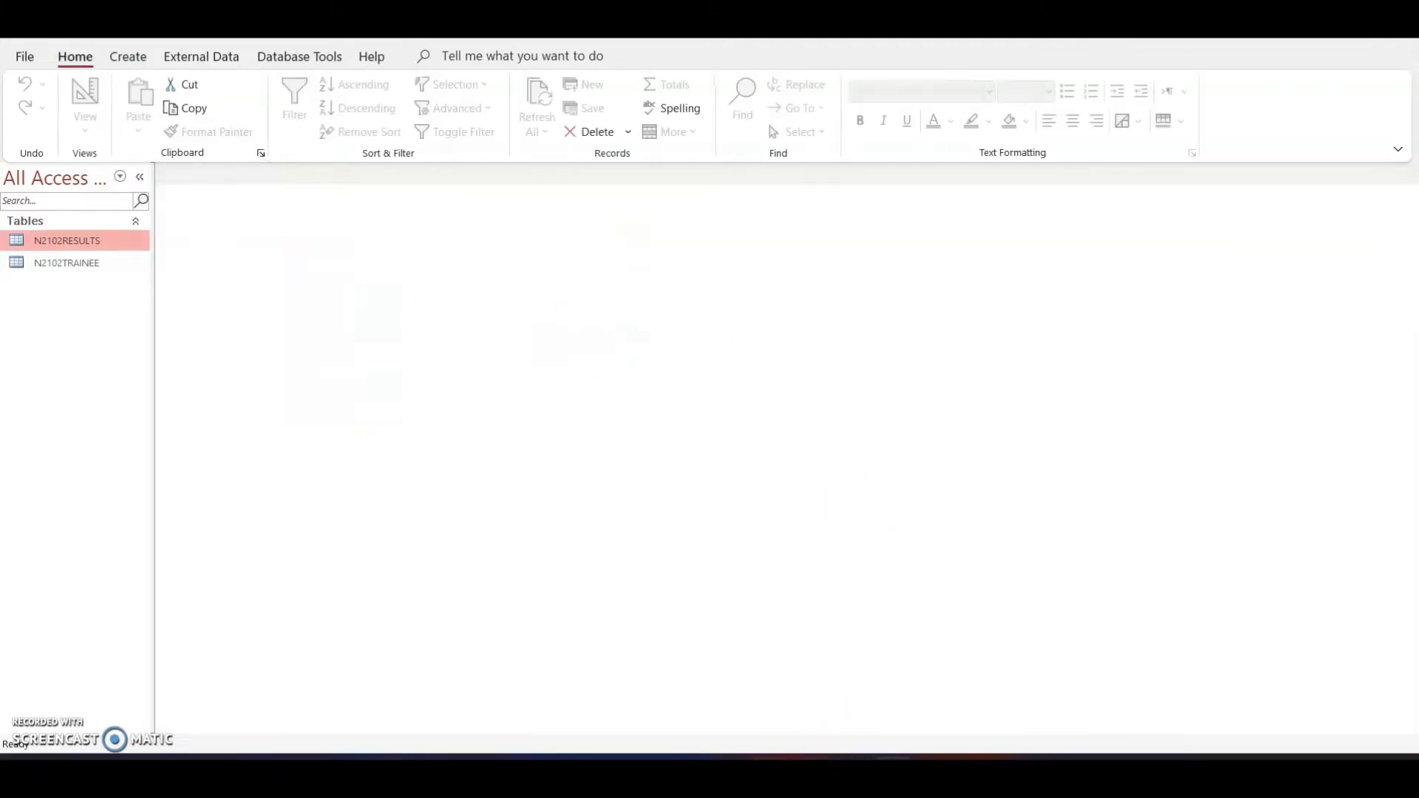
# Step: Switch to the exam PDF and read the new trainee record's field details in question 19
pyautogui.click(817, 767)
pyautogui.scroll(-2, 698, 494)
pyautogui.scroll(-2, 698, 494)
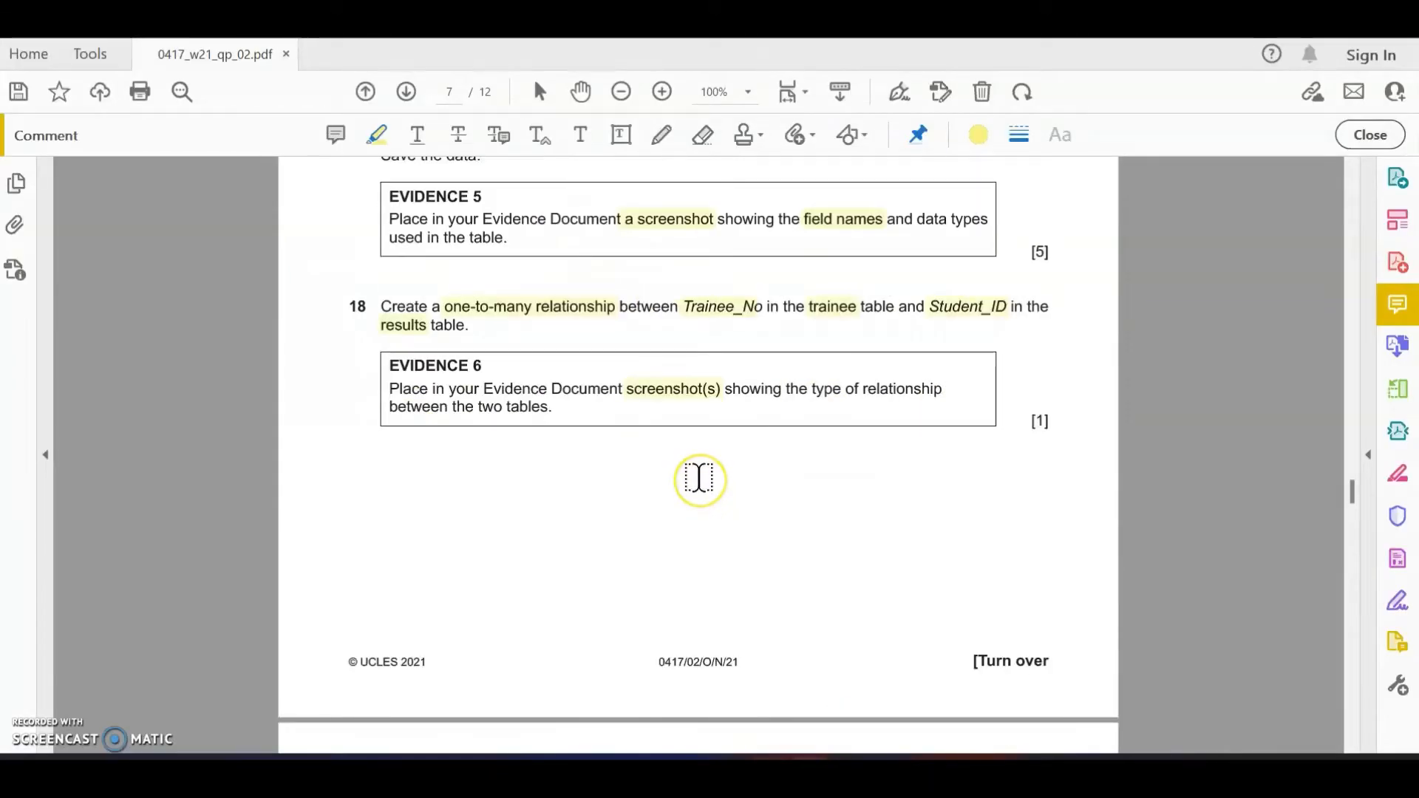
pyautogui.scroll(-2, 697, 478)
pyautogui.scroll(-4, 698, 477)
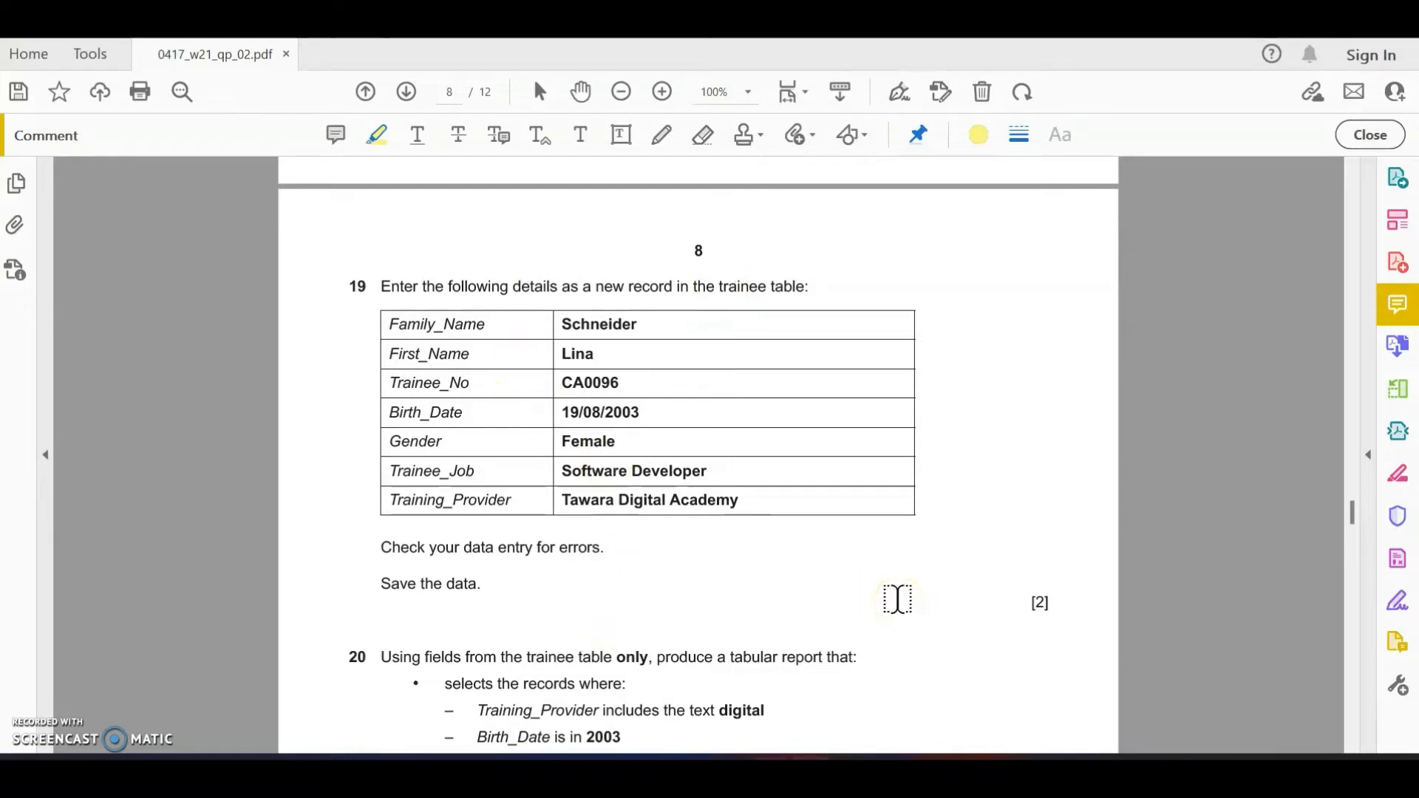
pyautogui.click(890, 599)
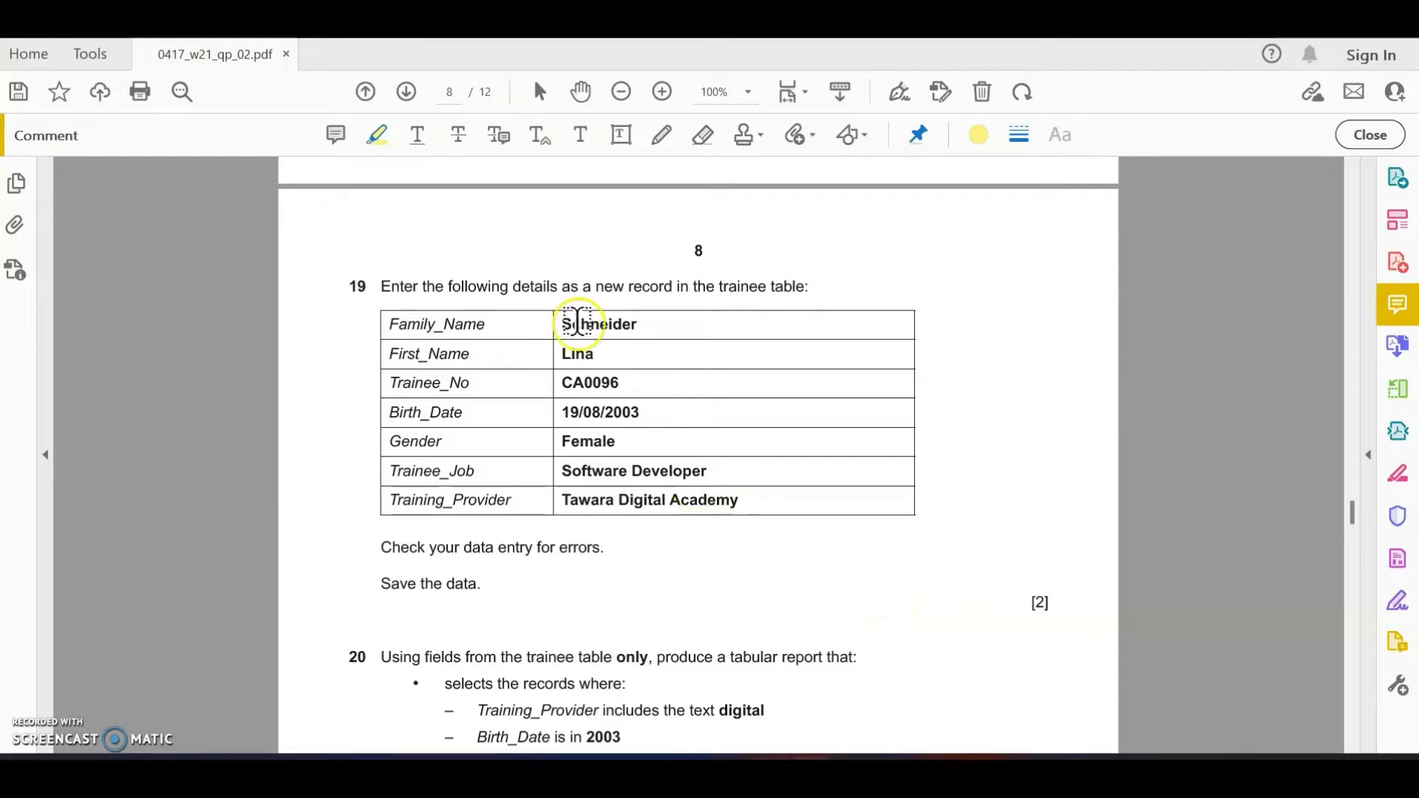
pyautogui.click(573, 325)
pyautogui.click(763, 521)
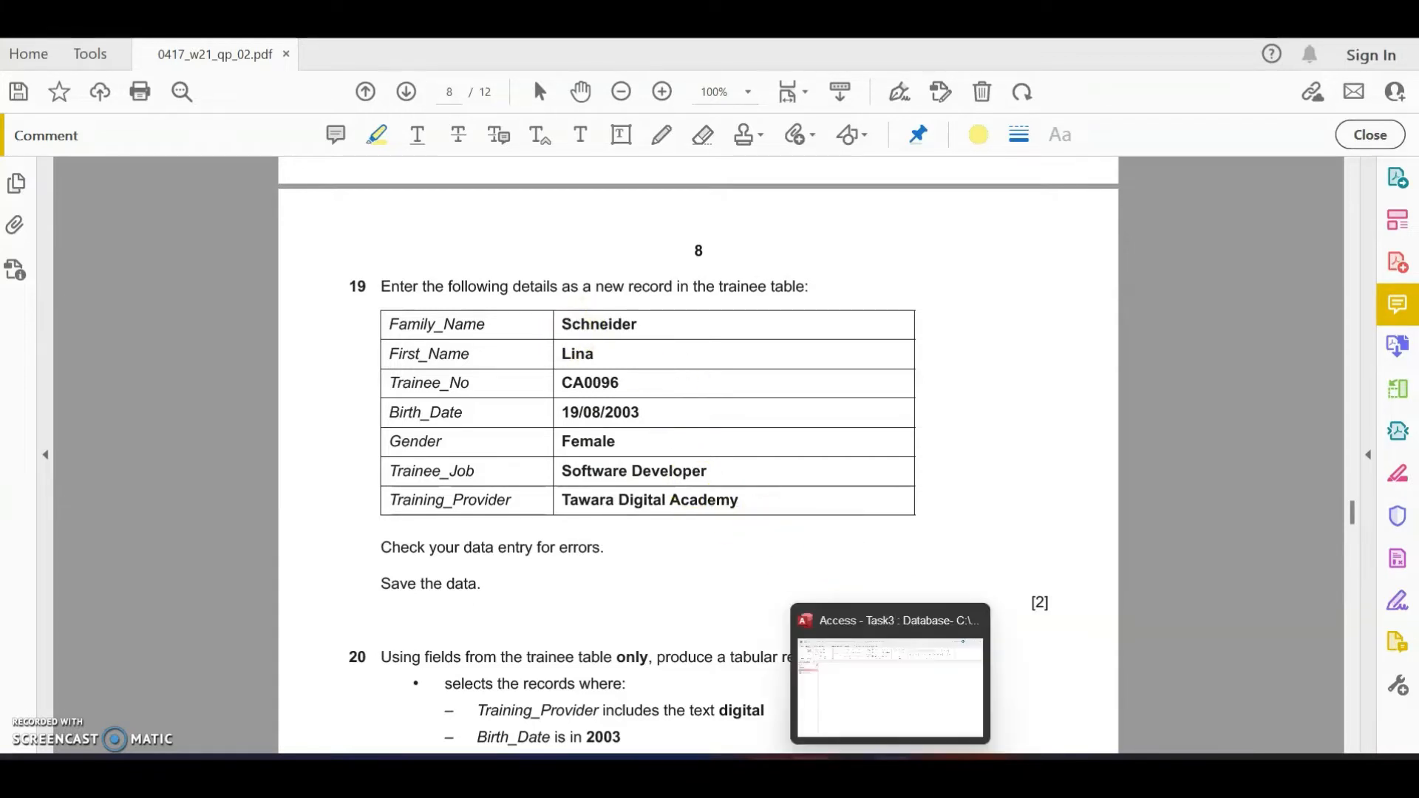
# Step: Switch to Access, open the N2102TRAINEE table and go to its blank new record row
pyautogui.click(892, 772)
pyautogui.doubleClick(67, 262)
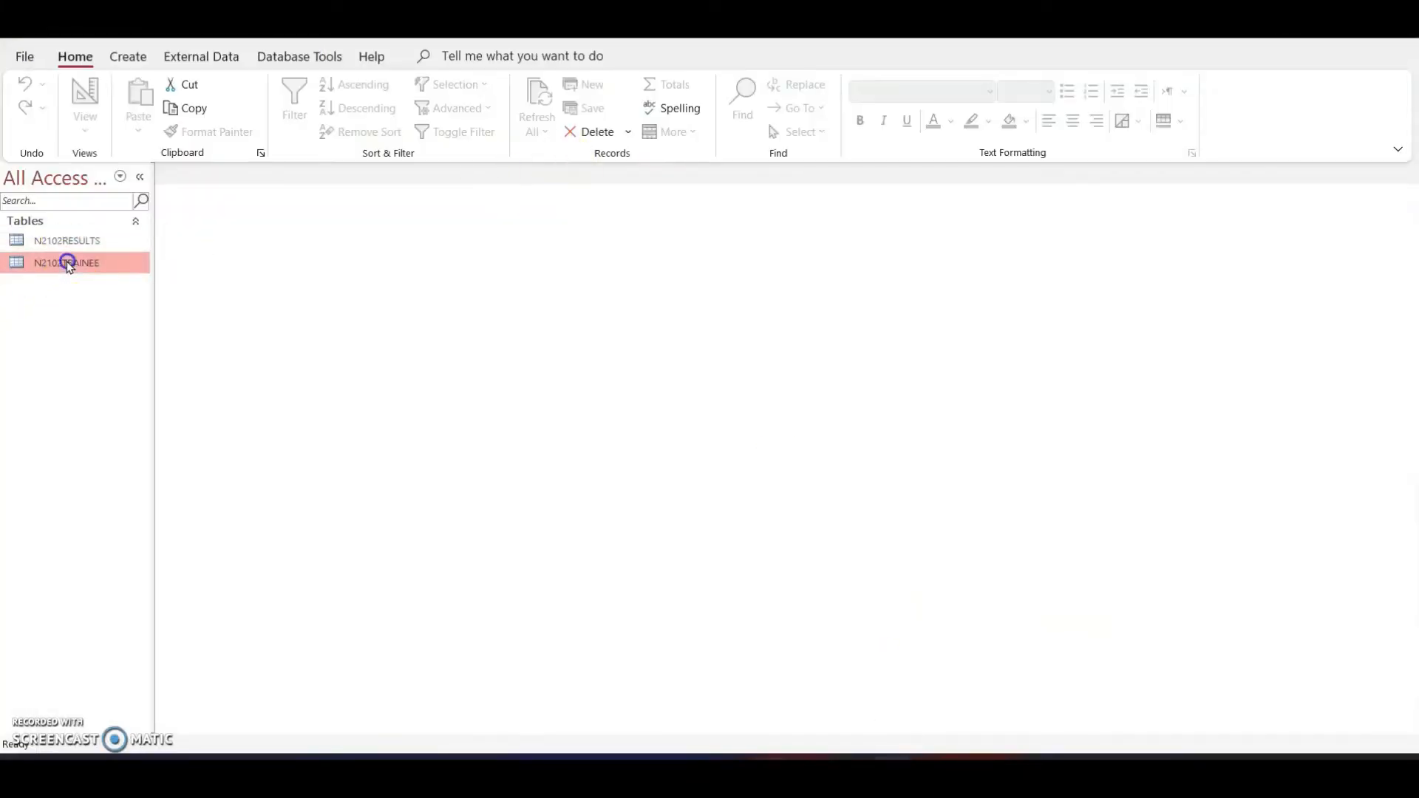
pyautogui.click(314, 726)
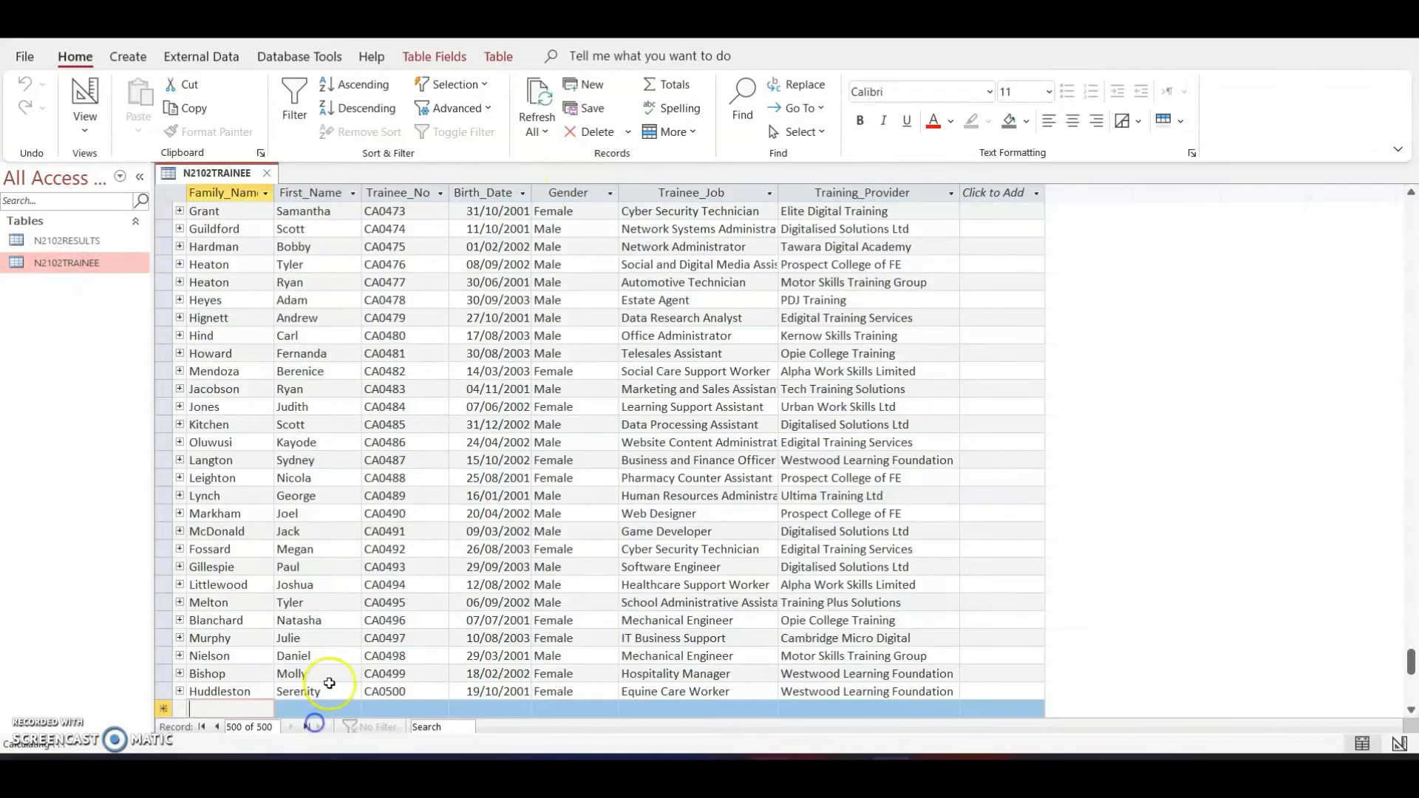
pyautogui.scroll(-6, 421, 451)
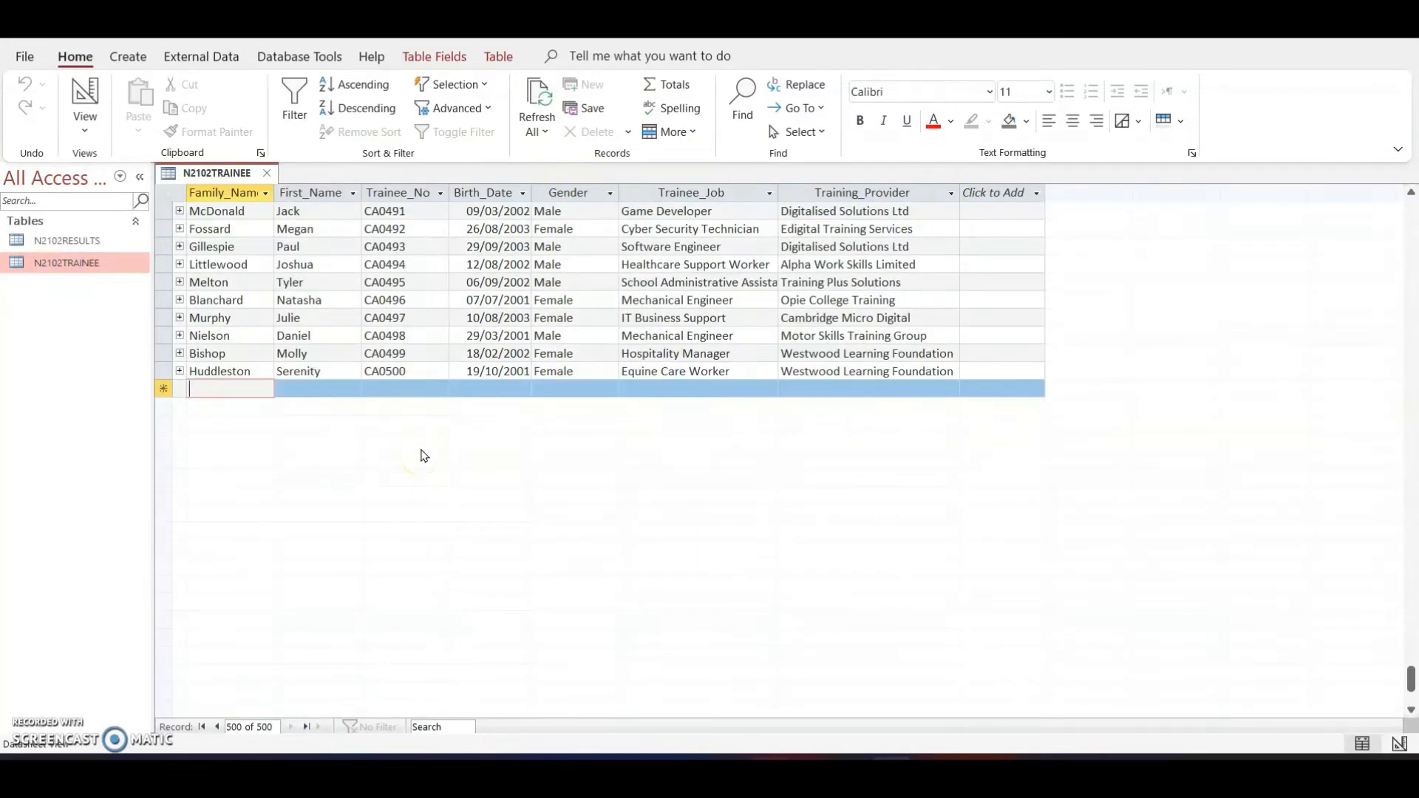
# Step: Enter the new trainee's family name, first name and trainee number from question 19 in the new record
pyautogui.write('Sche')
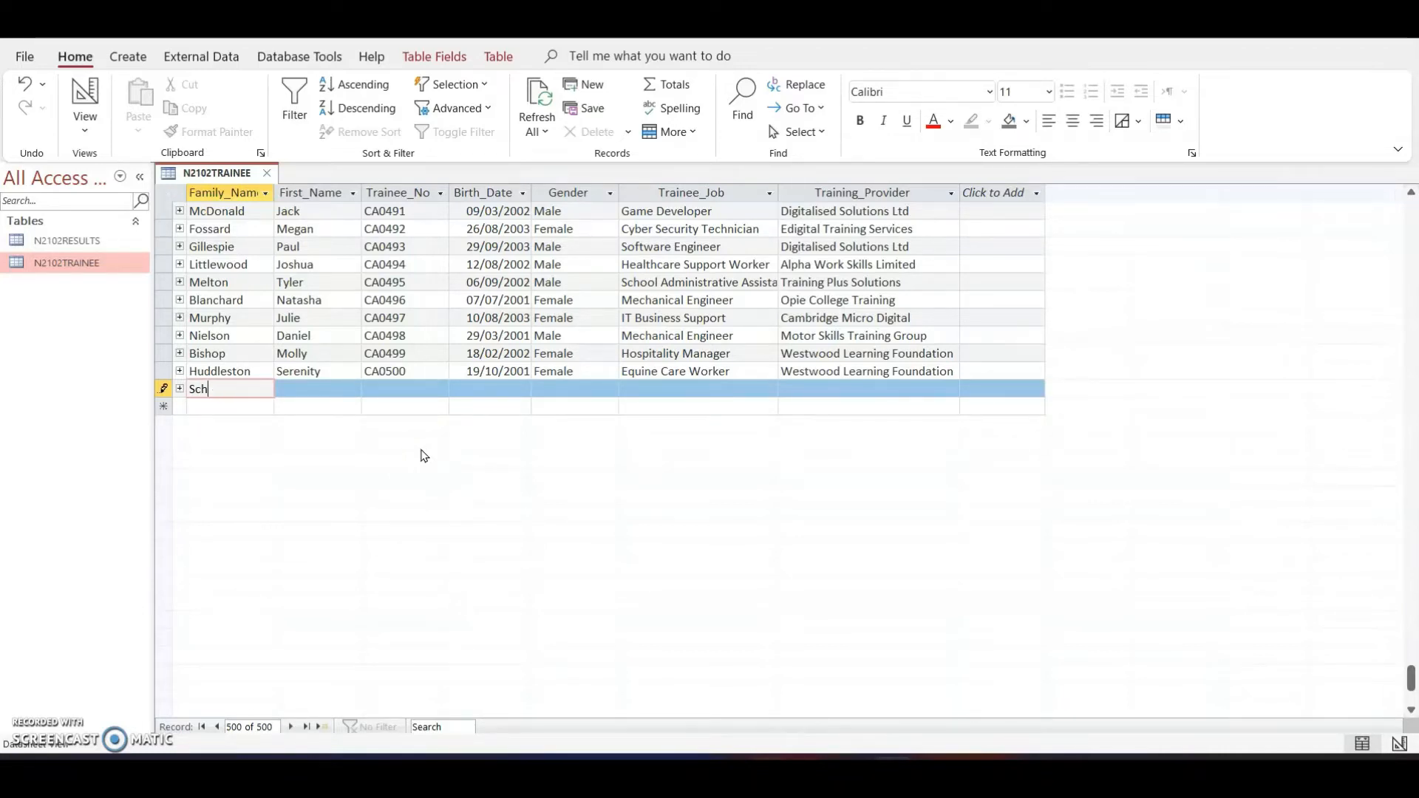
pyautogui.press('Tab')
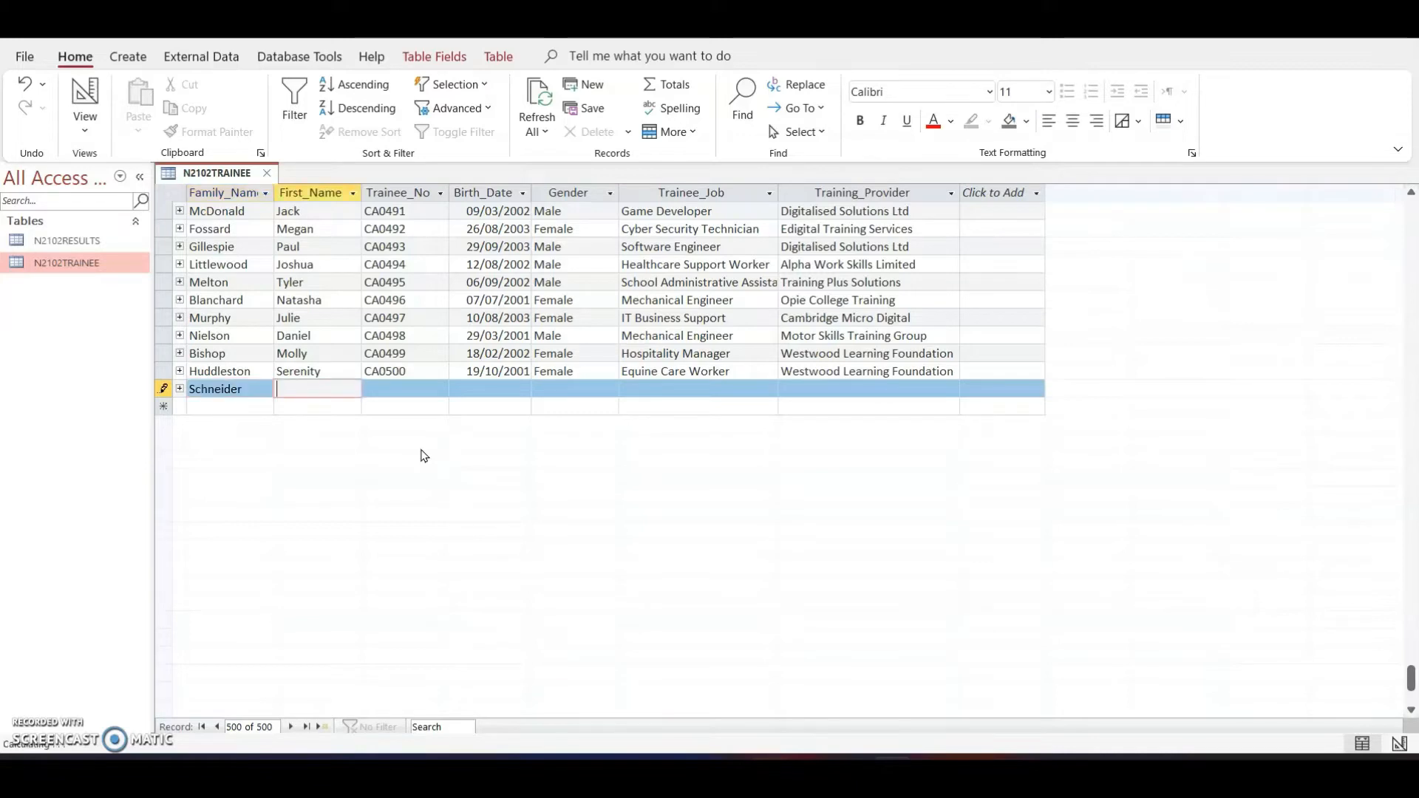
pyautogui.write('Lina')
pyautogui.press('Tab')
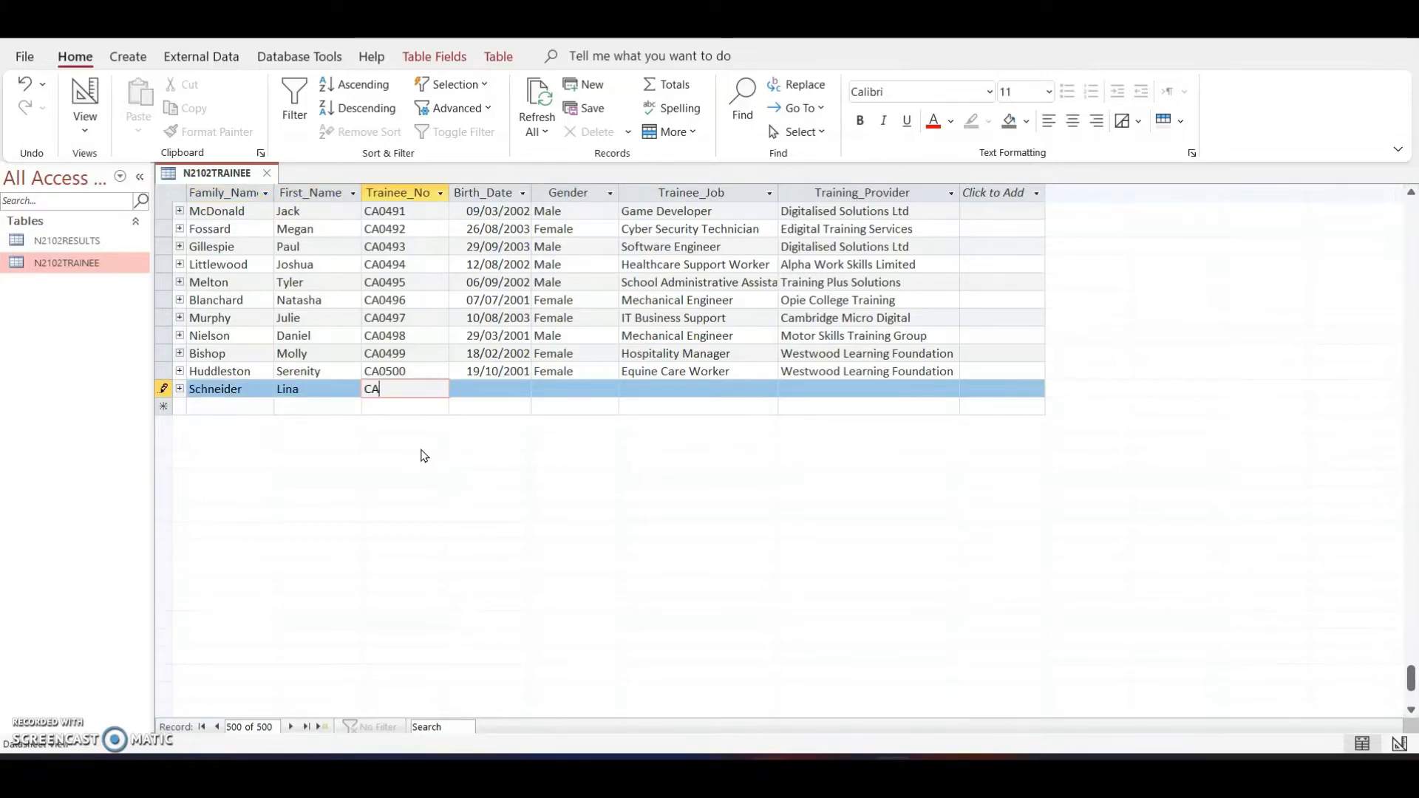
pyautogui.press('Tab')
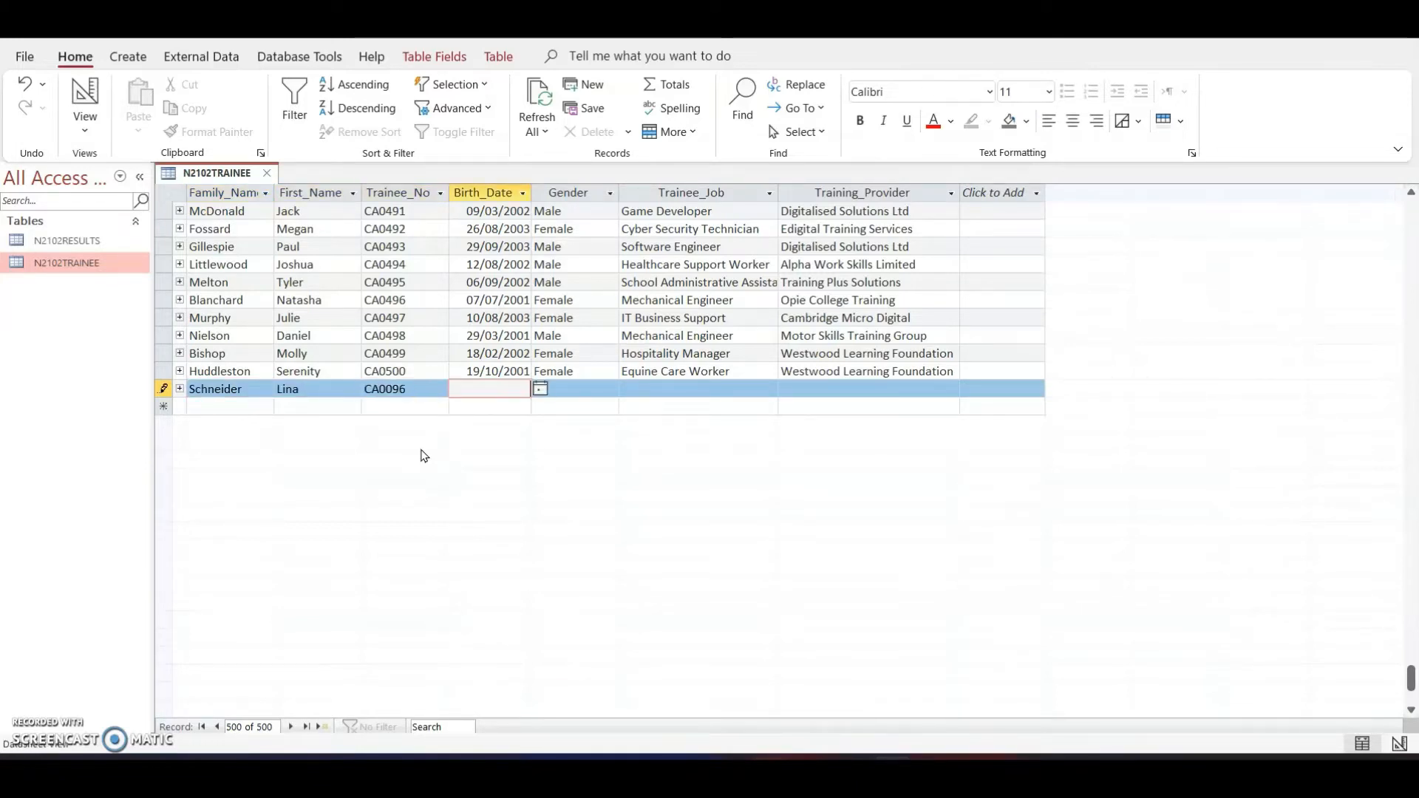
# Step: Enter the new trainee's date of birth and set Gender to Female
pyautogui.write('19/08')
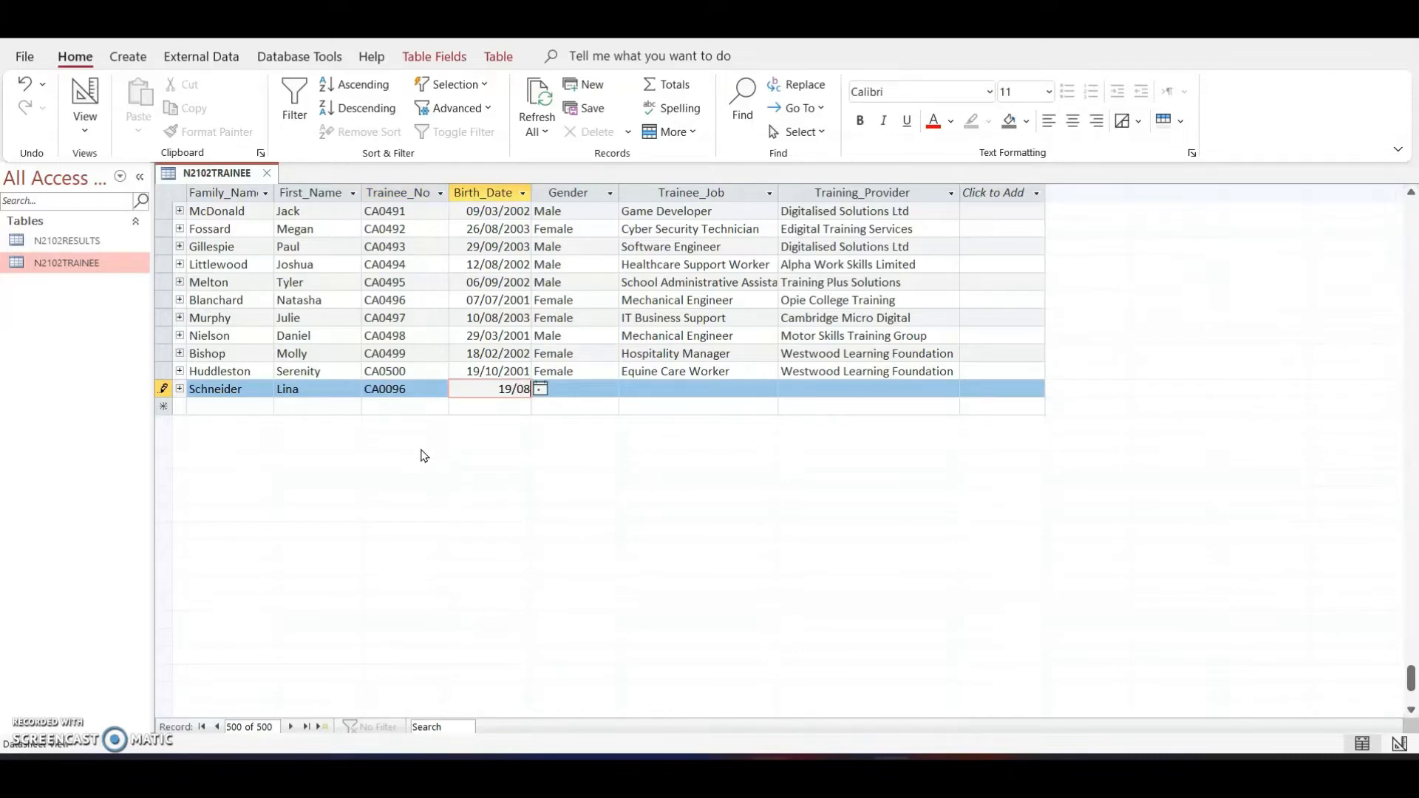
pyautogui.write('/2003')
pyautogui.press('Tab')
pyautogui.write('Fem')
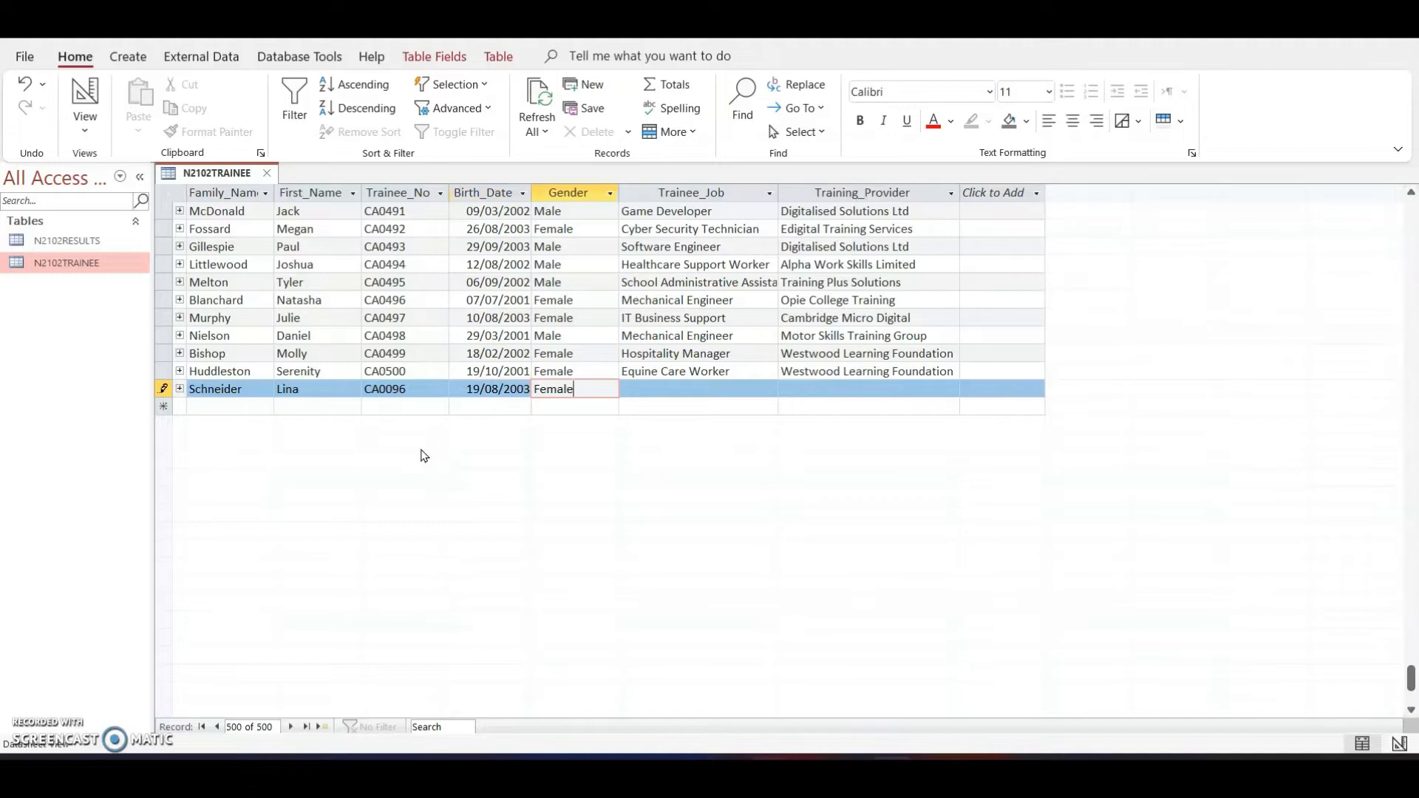
# Step: Set the new record's Trainee_Job to Software Developer and Training_Provider to Tawara Digital Academy, and save the record
pyautogui.press('Tab')
pyautogui.write('Softw')
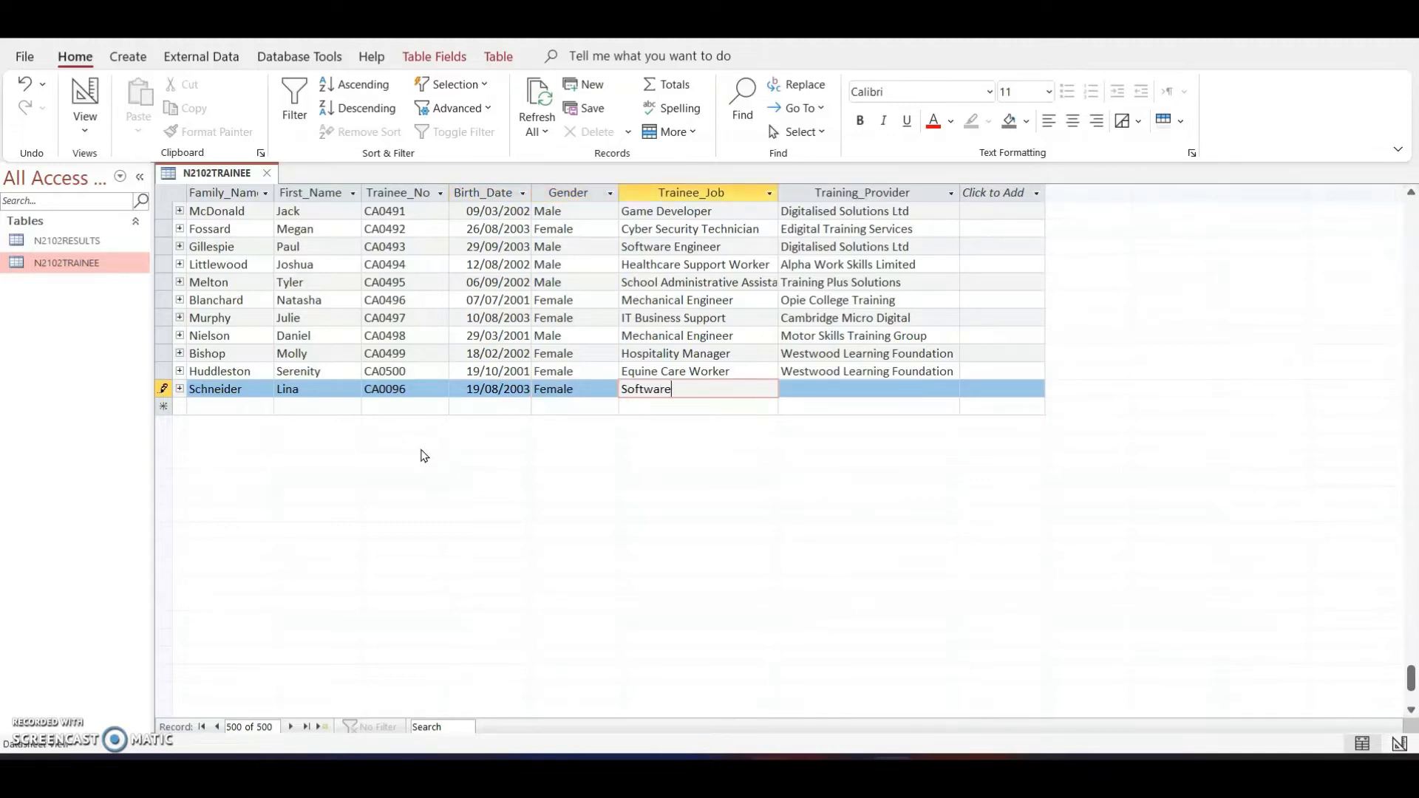
pyautogui.write('are Developer')
pyautogui.press('Tab')
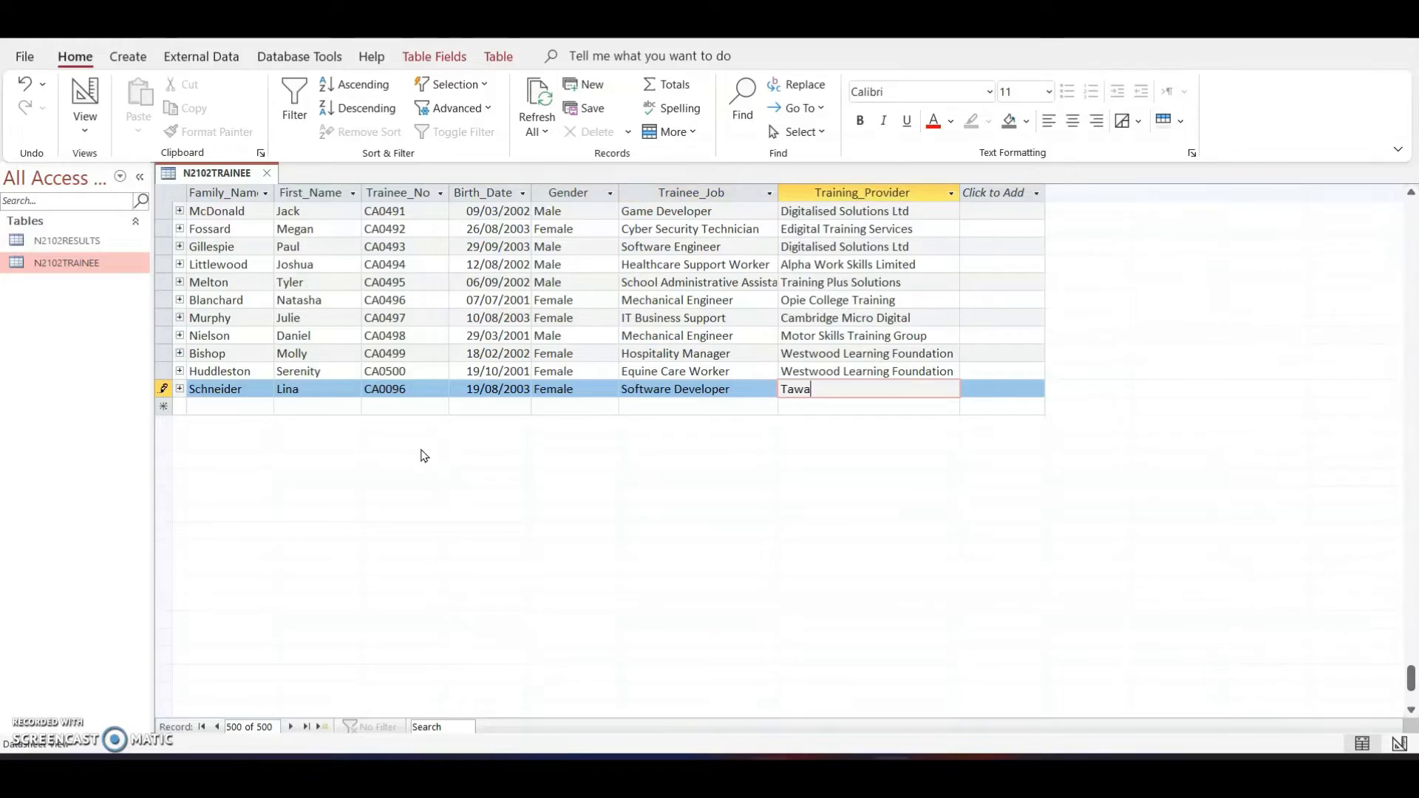
pyautogui.write('Tawara Digital Academy')
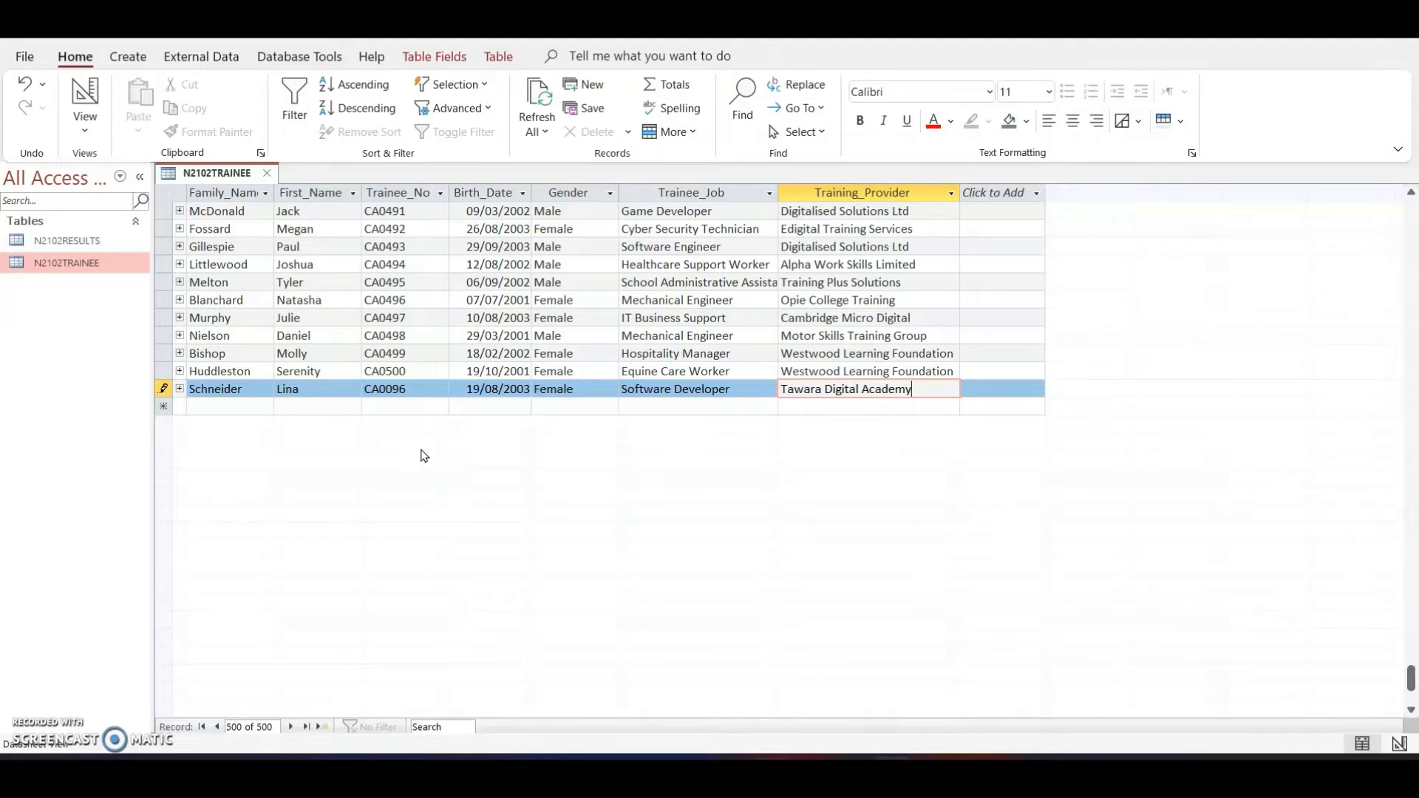
pyautogui.click(419, 430)
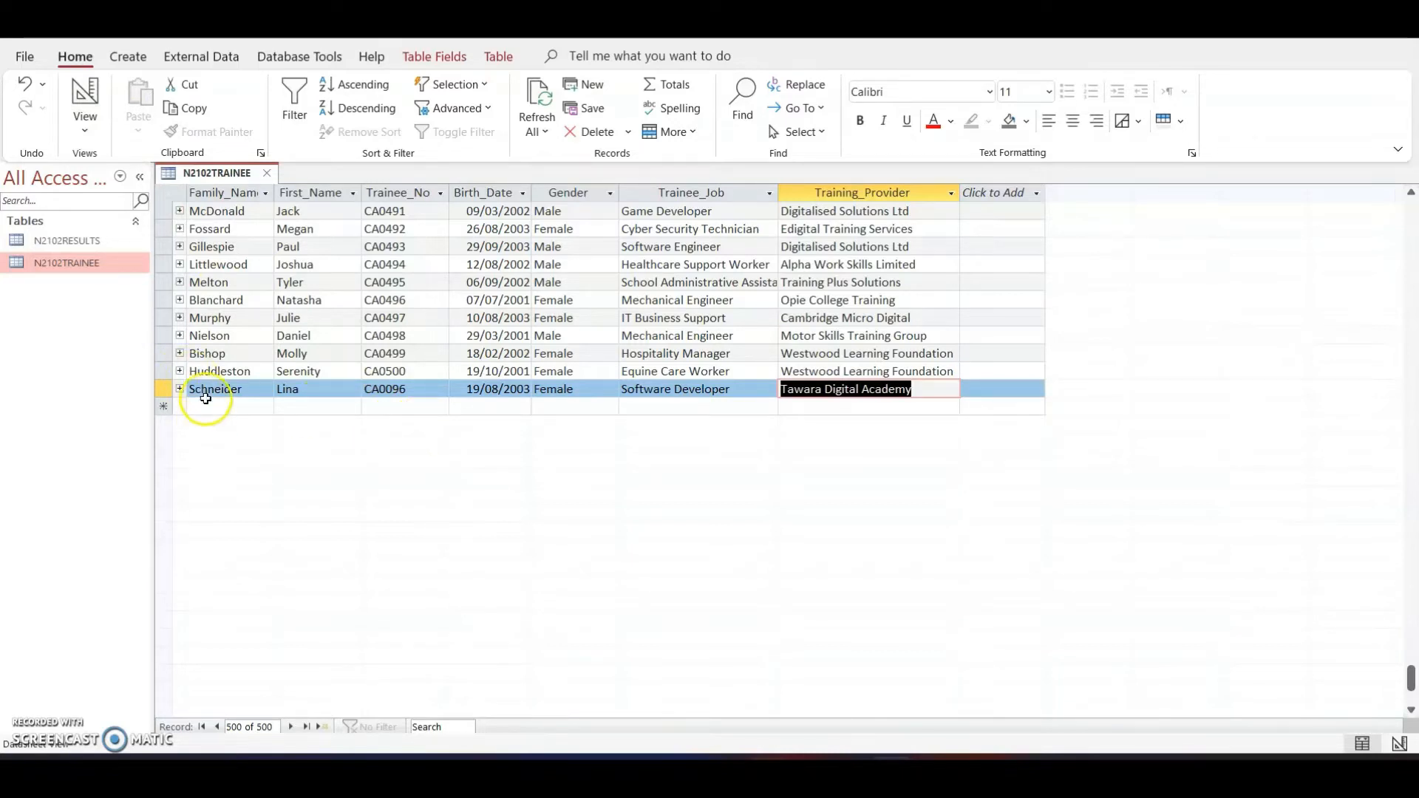
# Step: Check the new record against question 19 in the exam PDF, and read the report requirements in question 20
pyautogui.hotkey('alt', 'Tab')
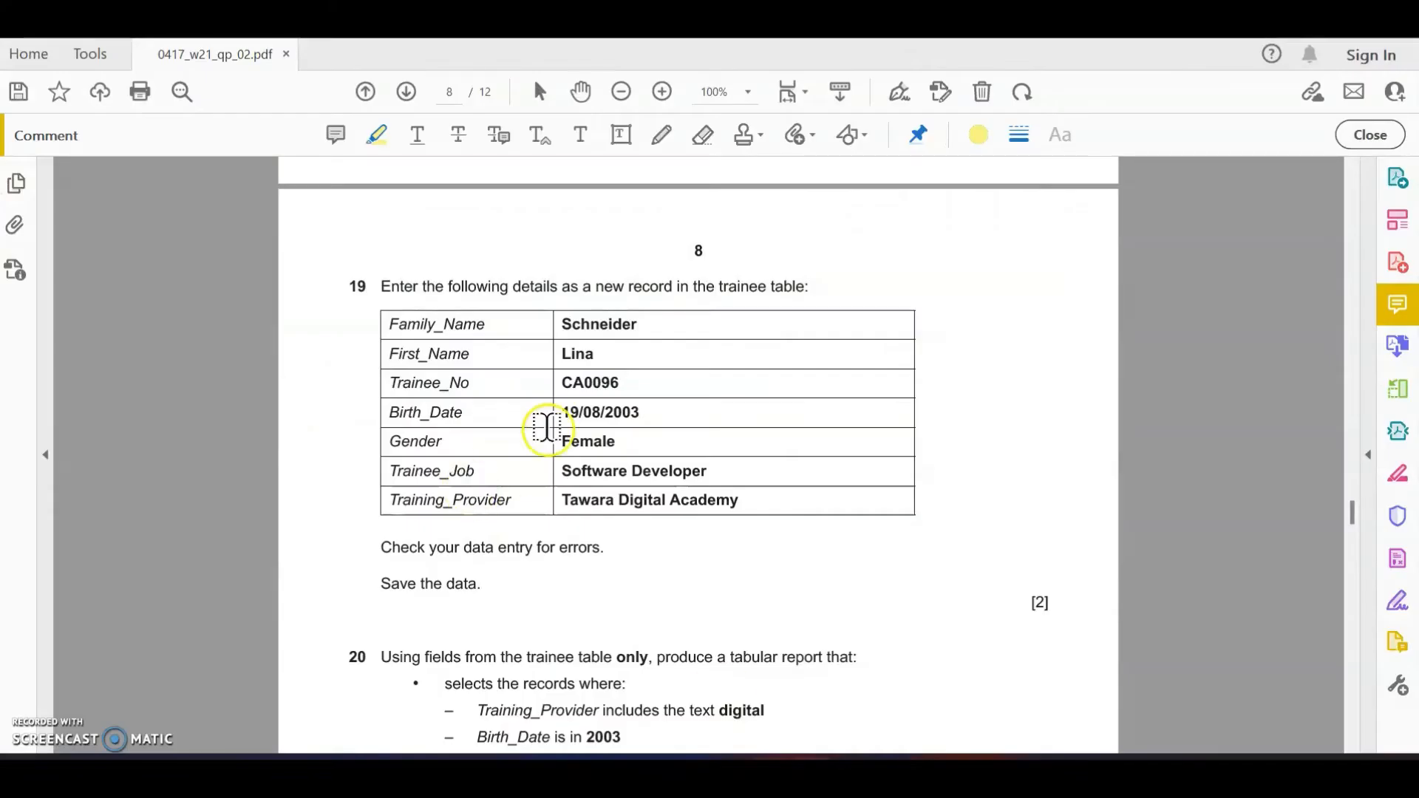
pyautogui.hotkey('alt', 'Tab')
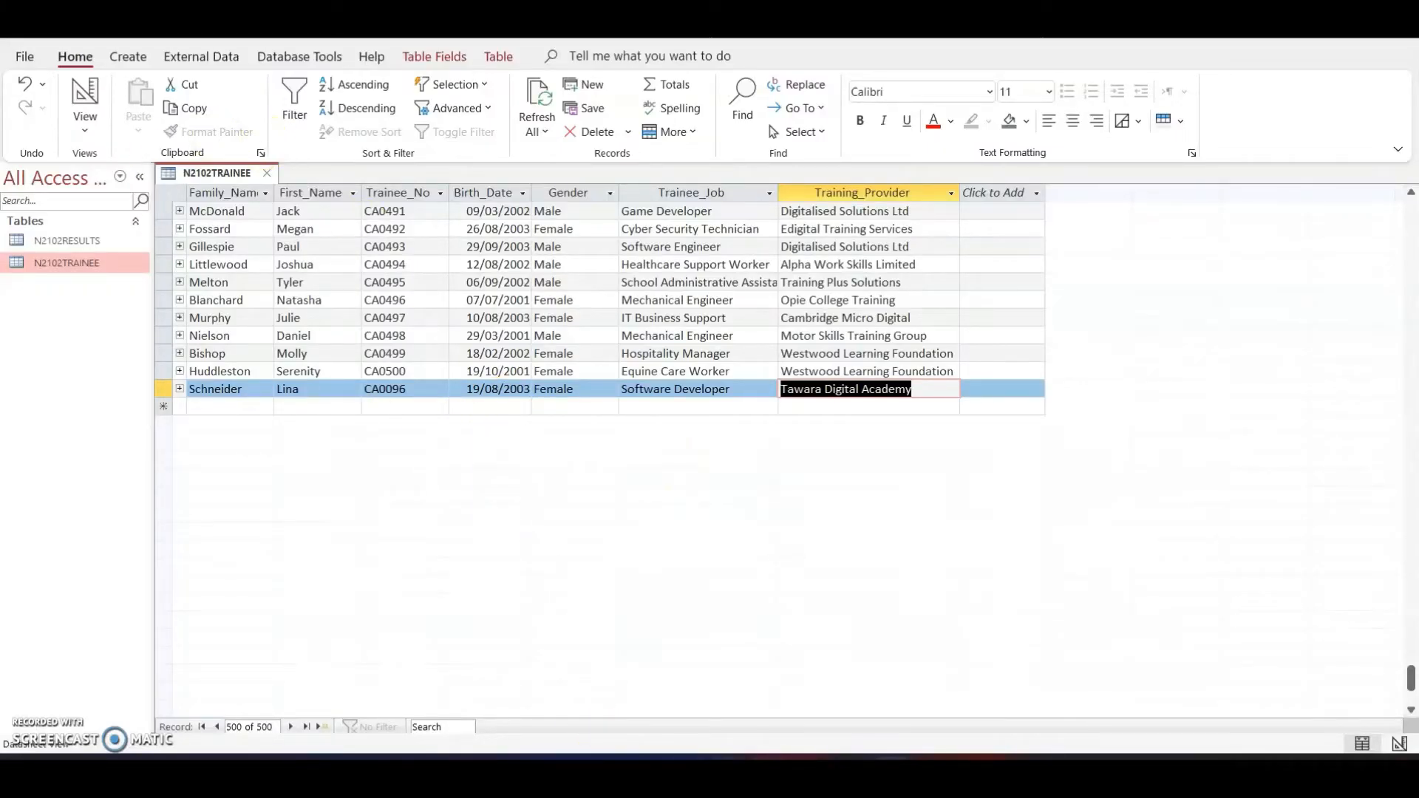
pyautogui.hotkey('alt', 'Tab')
pyautogui.scroll(-5, 792, 526)
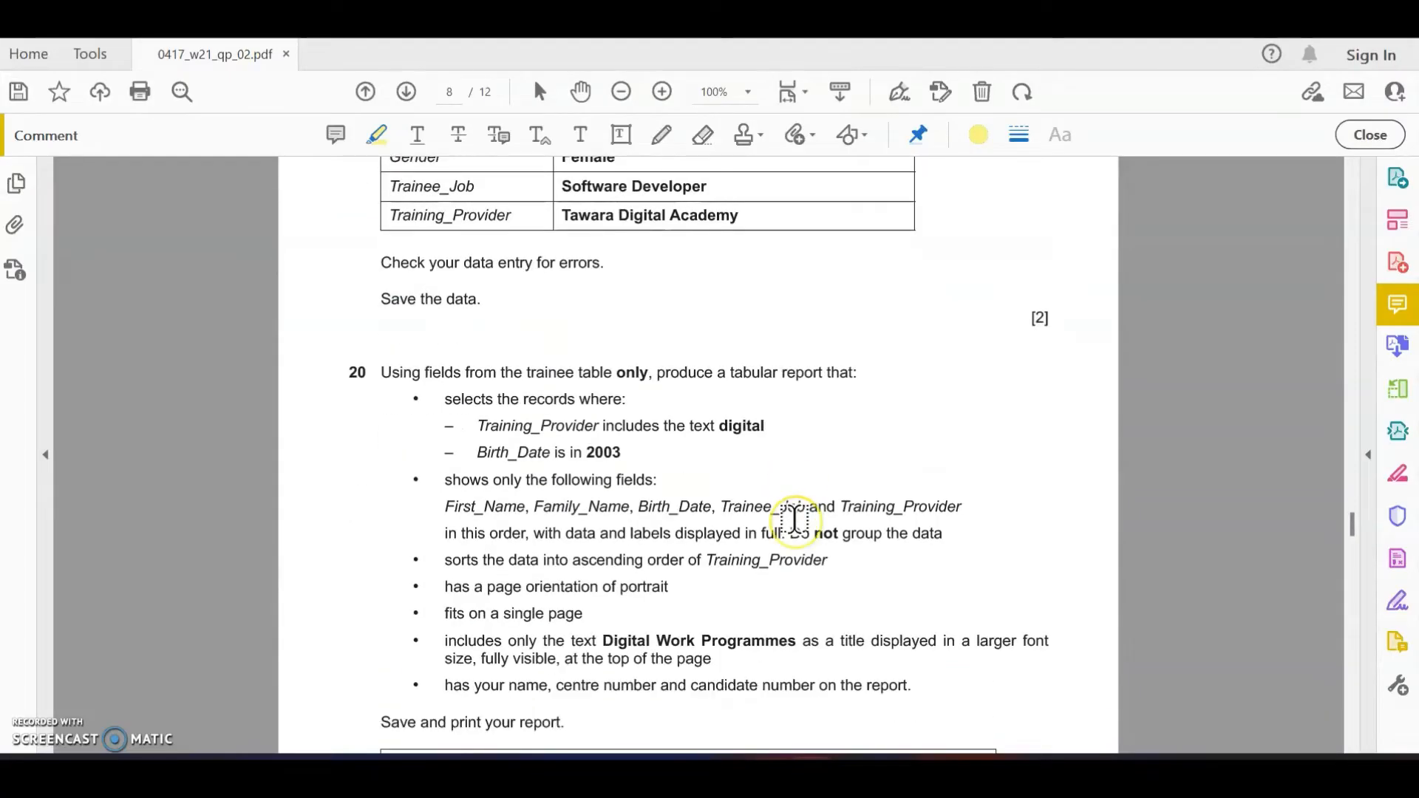
pyautogui.scroll(-2, 795, 519)
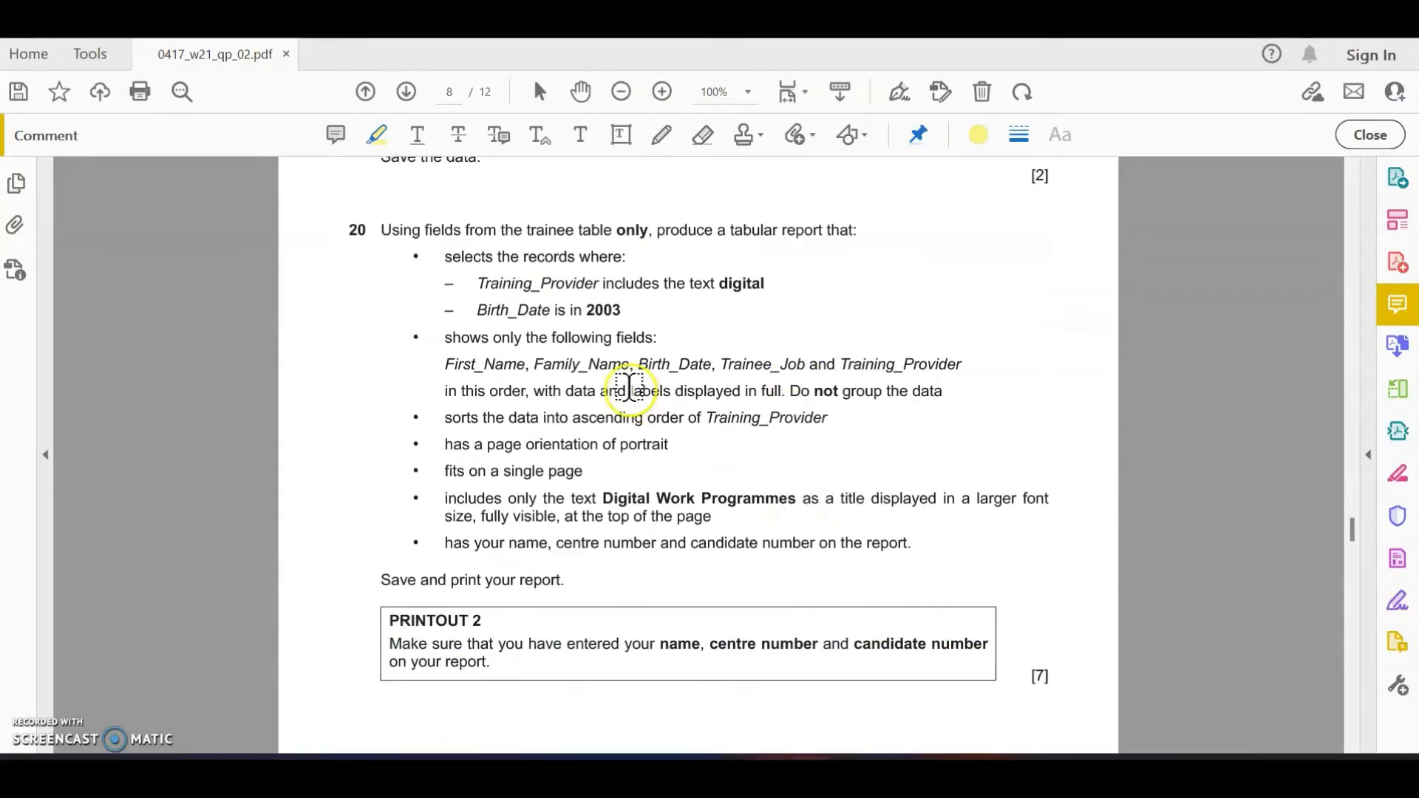
pyautogui.click(453, 293)
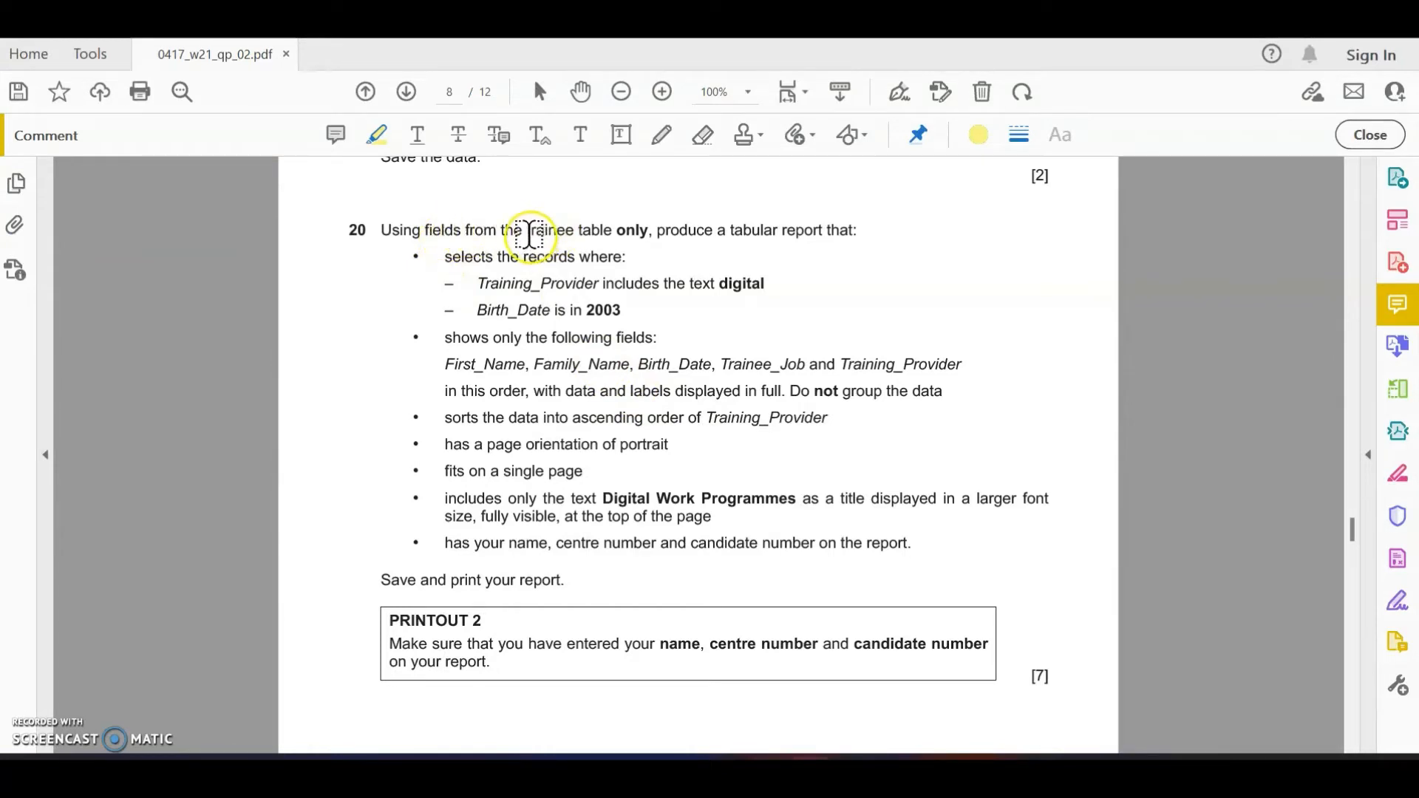
# Step: Highlight "trainee table only", "tabular report", "Training_Provider includes" and "digital" in question 20
pyautogui.moveTo(528, 230); pyautogui.dragTo(633, 238)
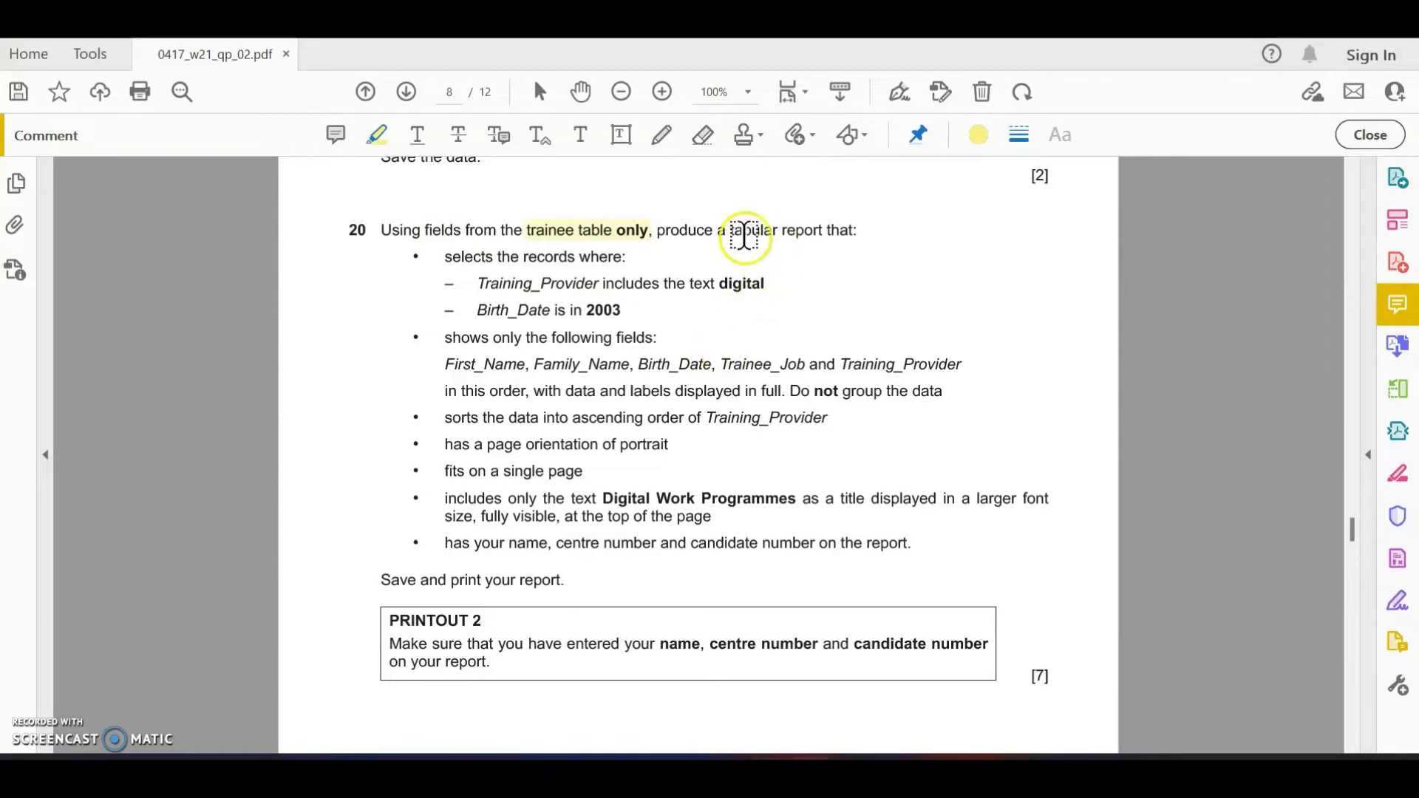
pyautogui.moveTo(732, 232); pyautogui.dragTo(822, 233)
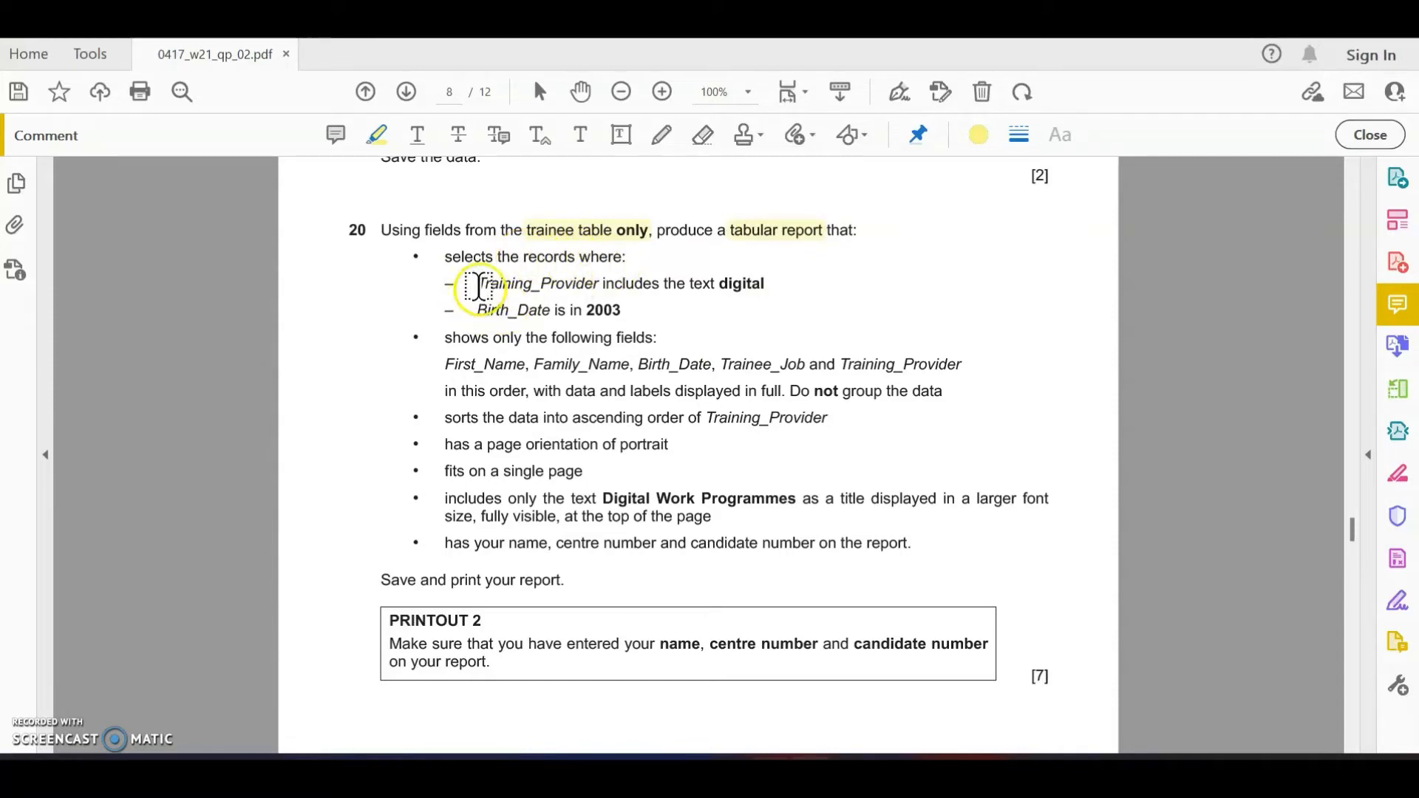
pyautogui.moveTo(477, 284); pyautogui.dragTo(599, 284)
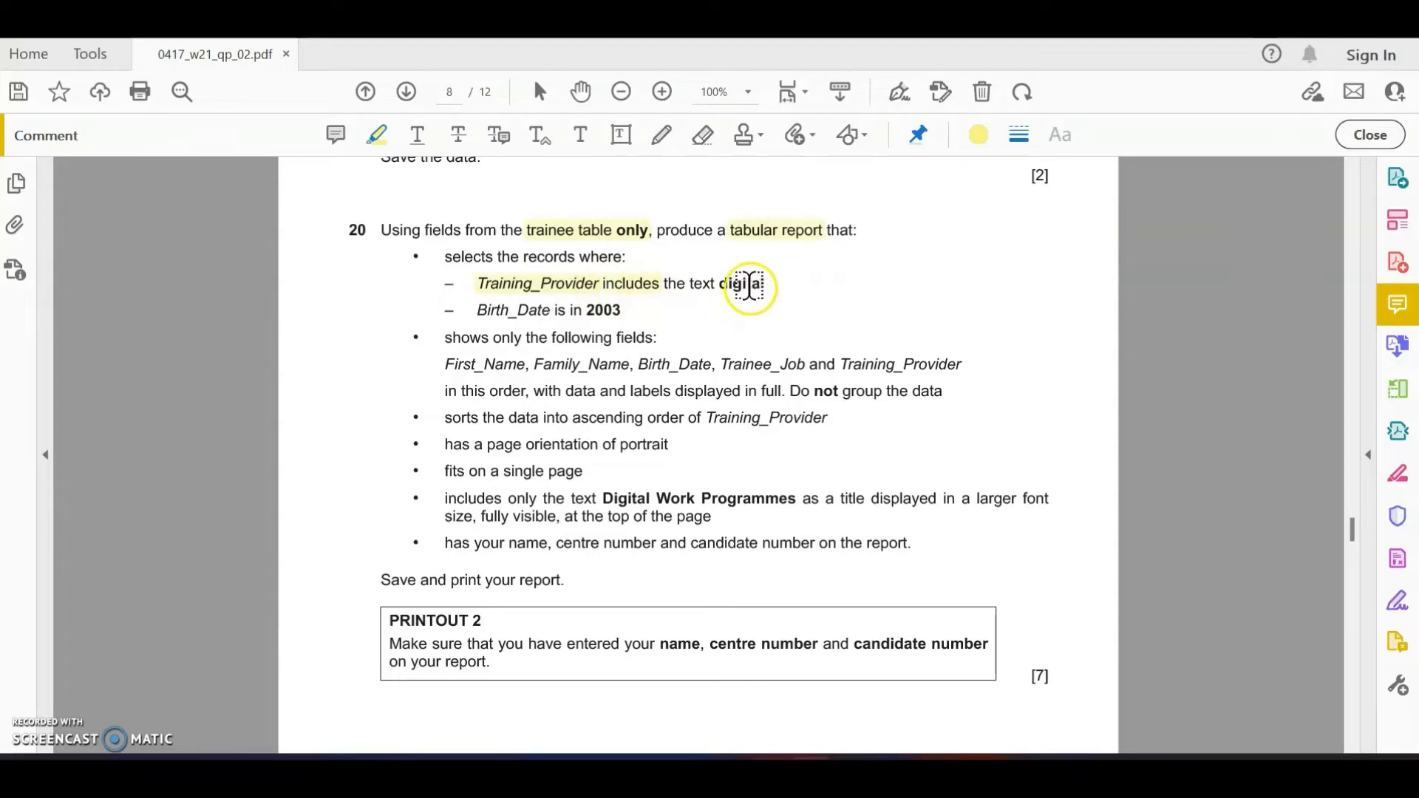
pyautogui.moveTo(765, 285); pyautogui.dragTo(717, 284)
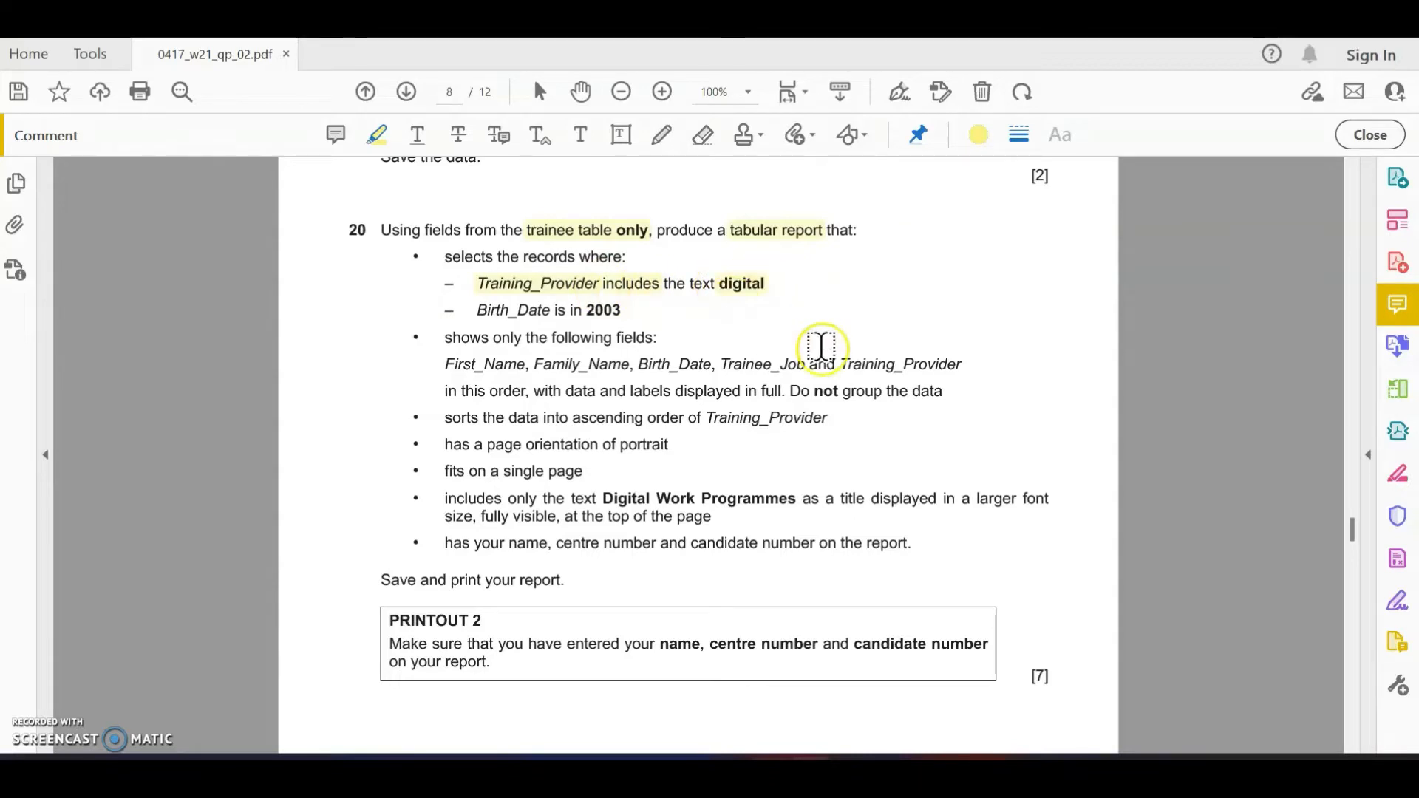
# Step: Add a text box beside question 20's record selection criteria and enlarge it to hold several lines
pyautogui.click(620, 134)
pyautogui.click(788, 266)
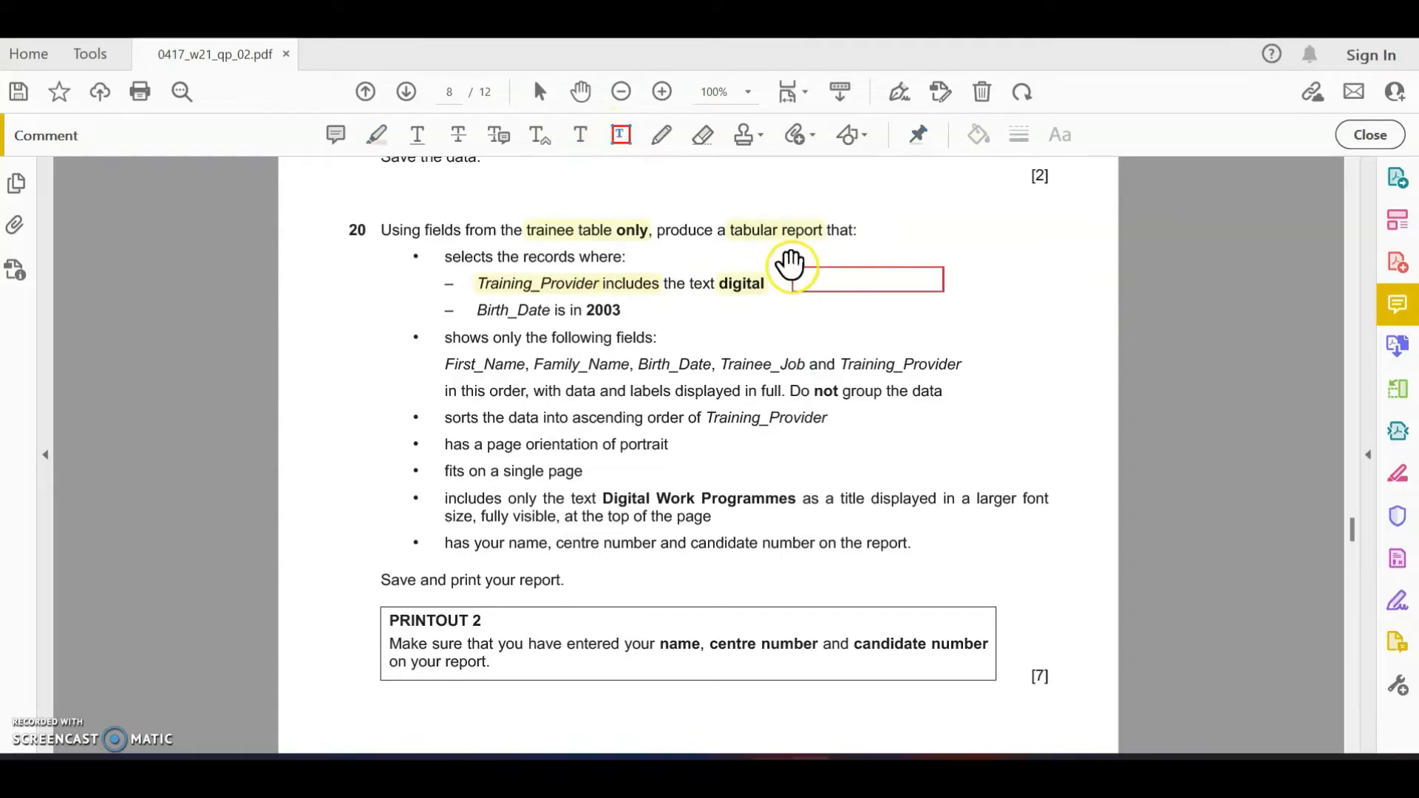
pyautogui.click(924, 290)
pyautogui.moveTo(942, 293); pyautogui.dragTo(1061, 351)
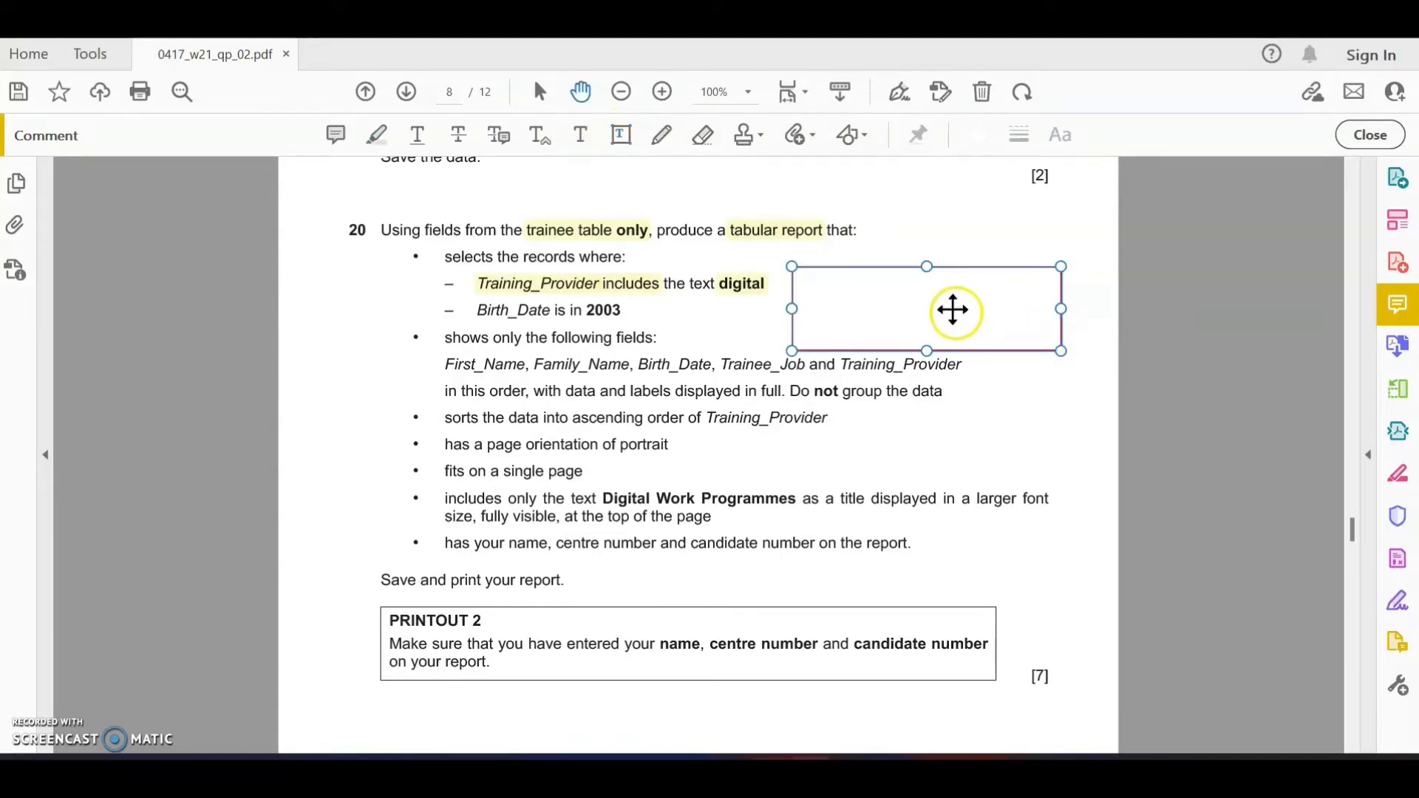
pyautogui.click(933, 296)
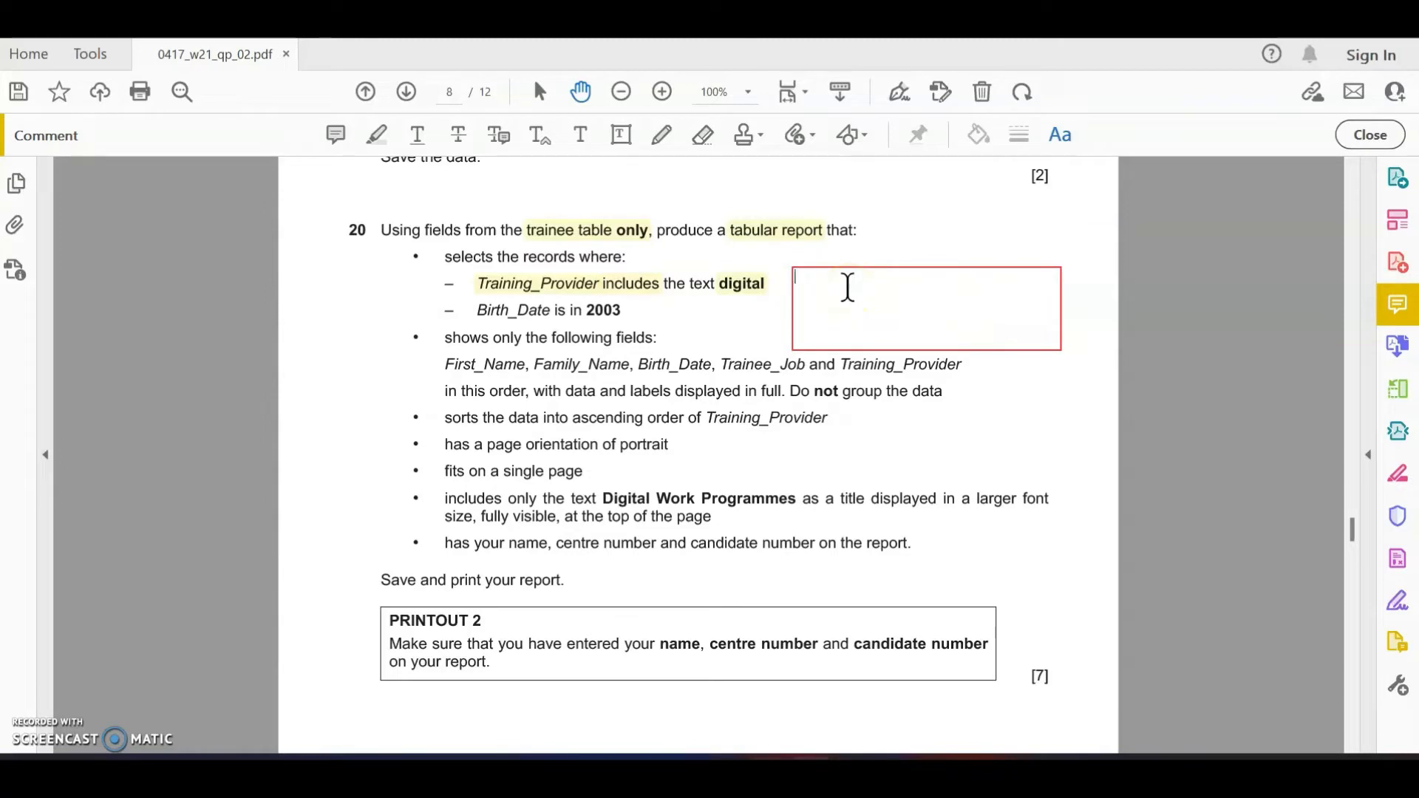
# Step: Write the Training_Provider criterion like "*digital*" in the text box beside question 20
pyautogui.write('like')
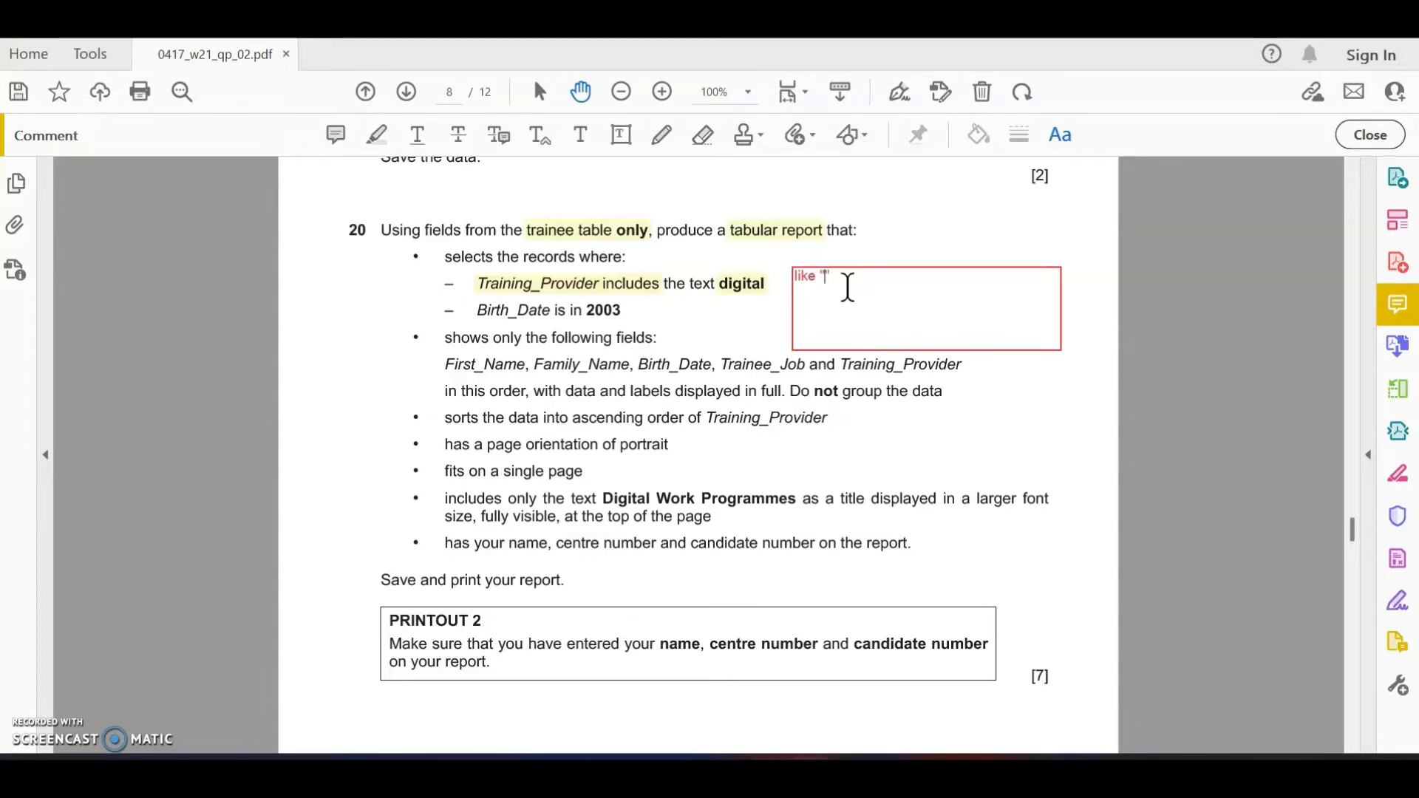
pyautogui.write('*"')
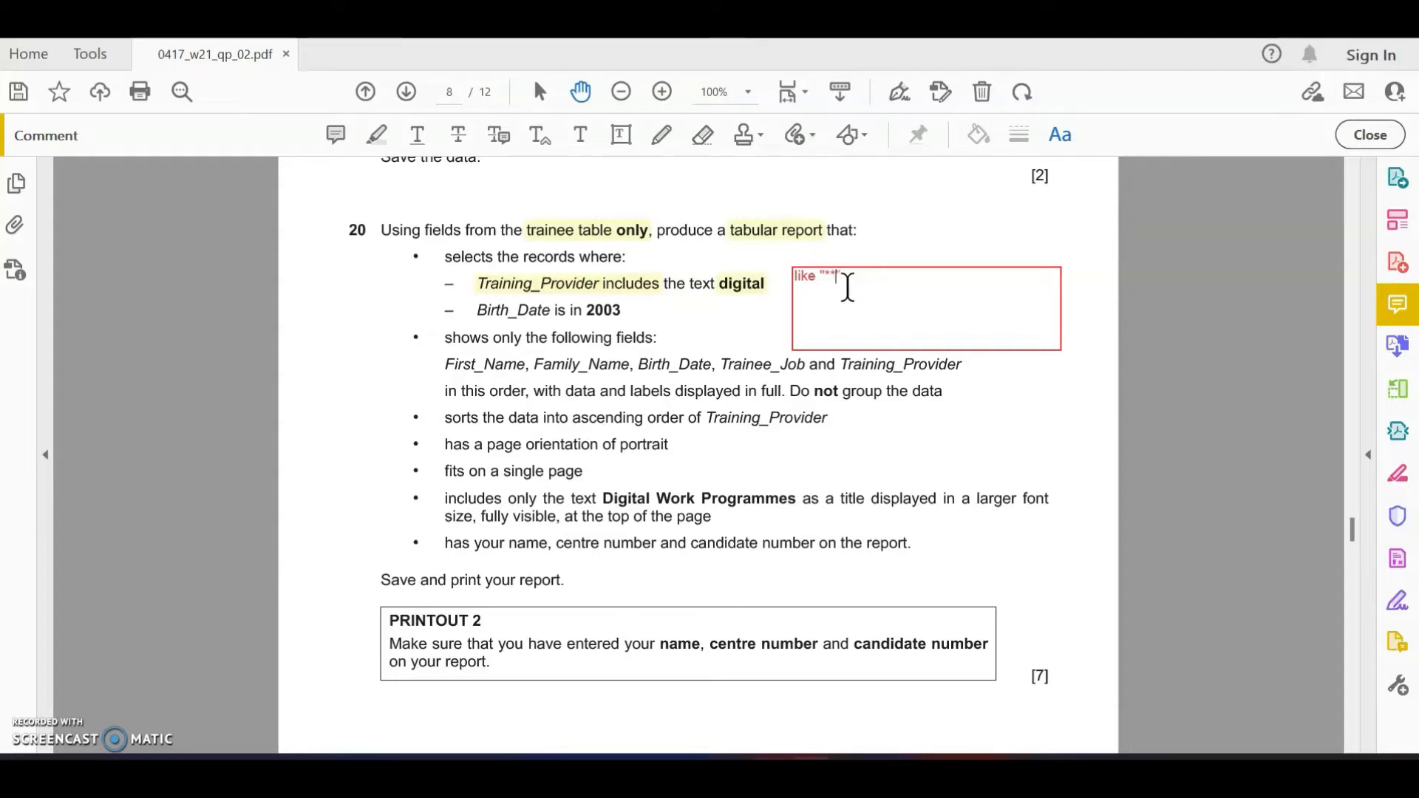
pyautogui.write('digital')
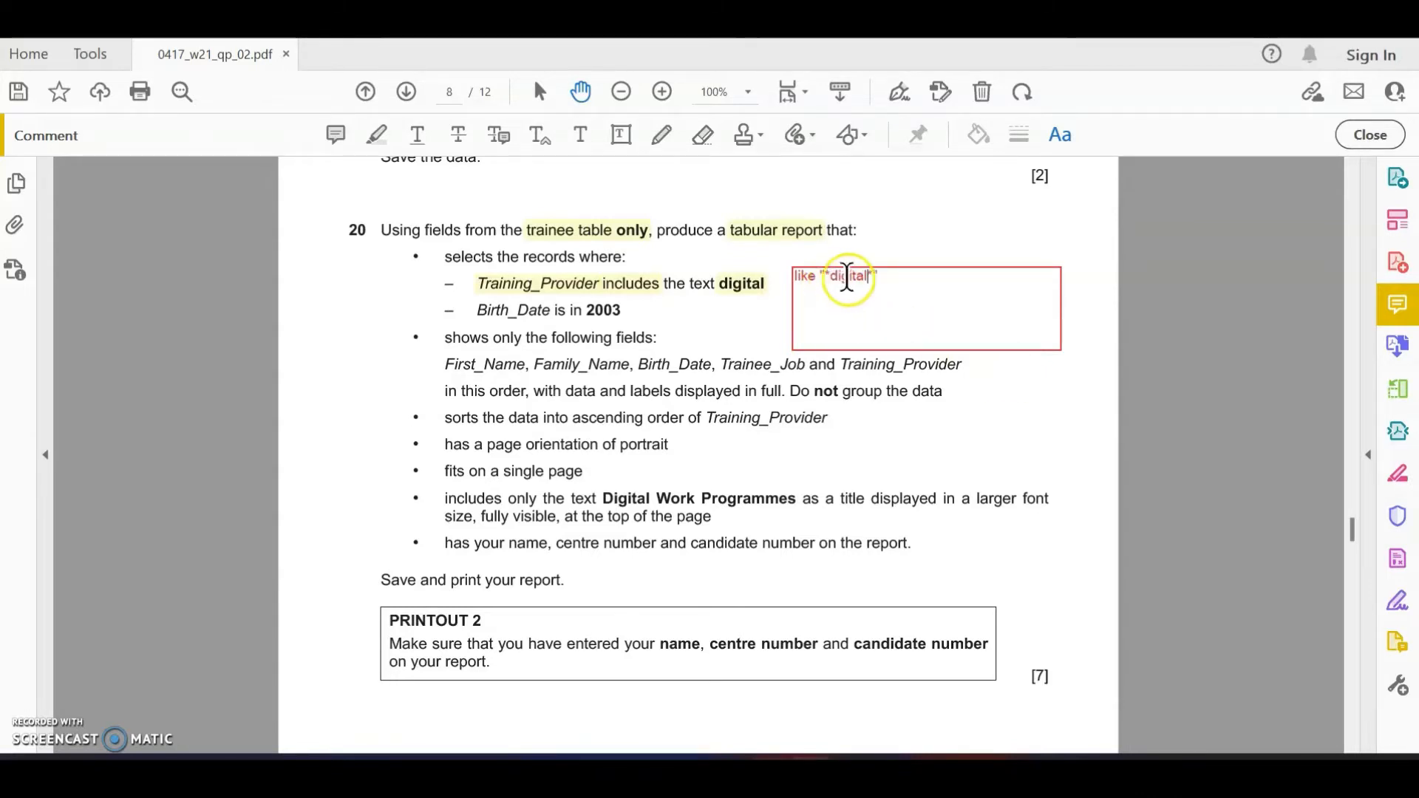
pyautogui.click(865, 277)
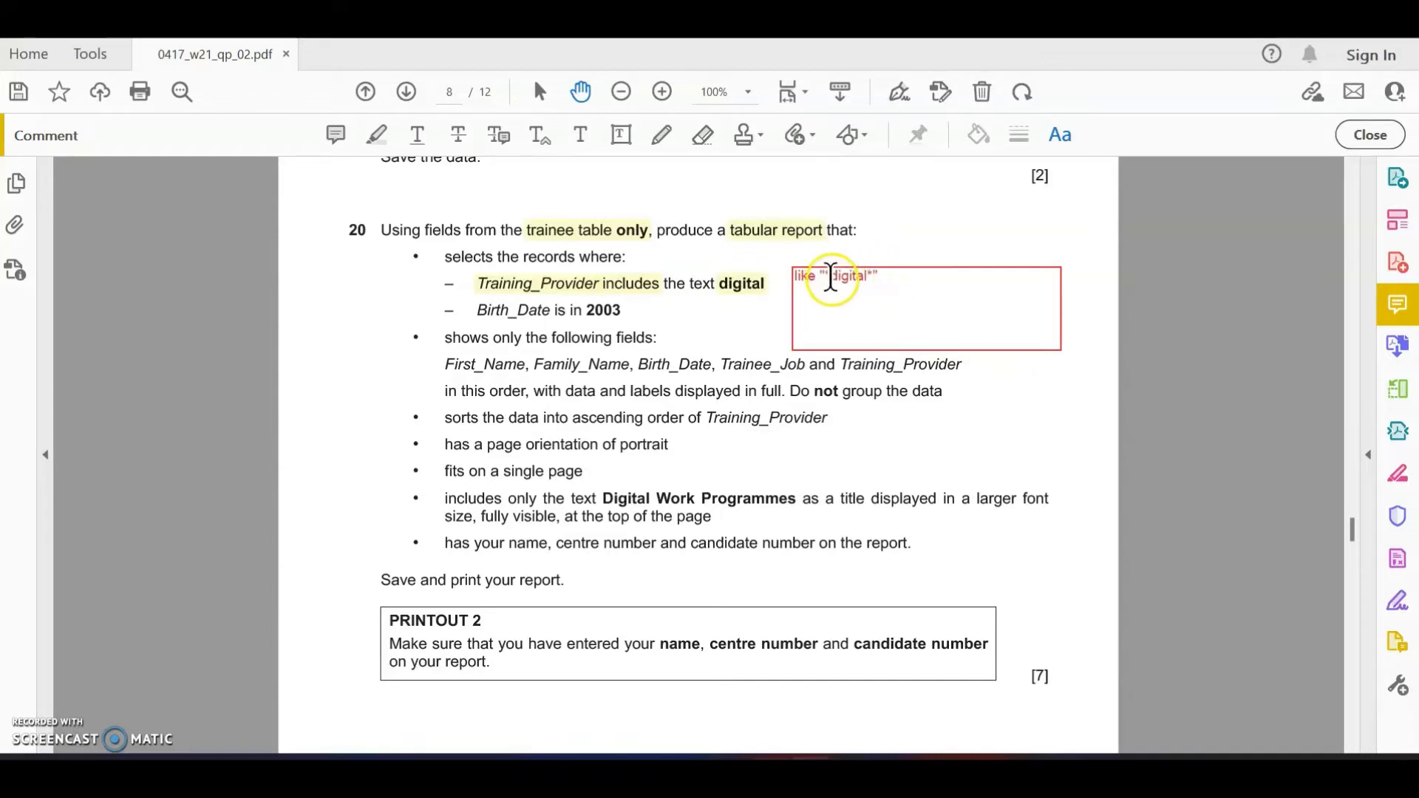
pyautogui.moveTo(830, 276); pyautogui.dragTo(867, 276)
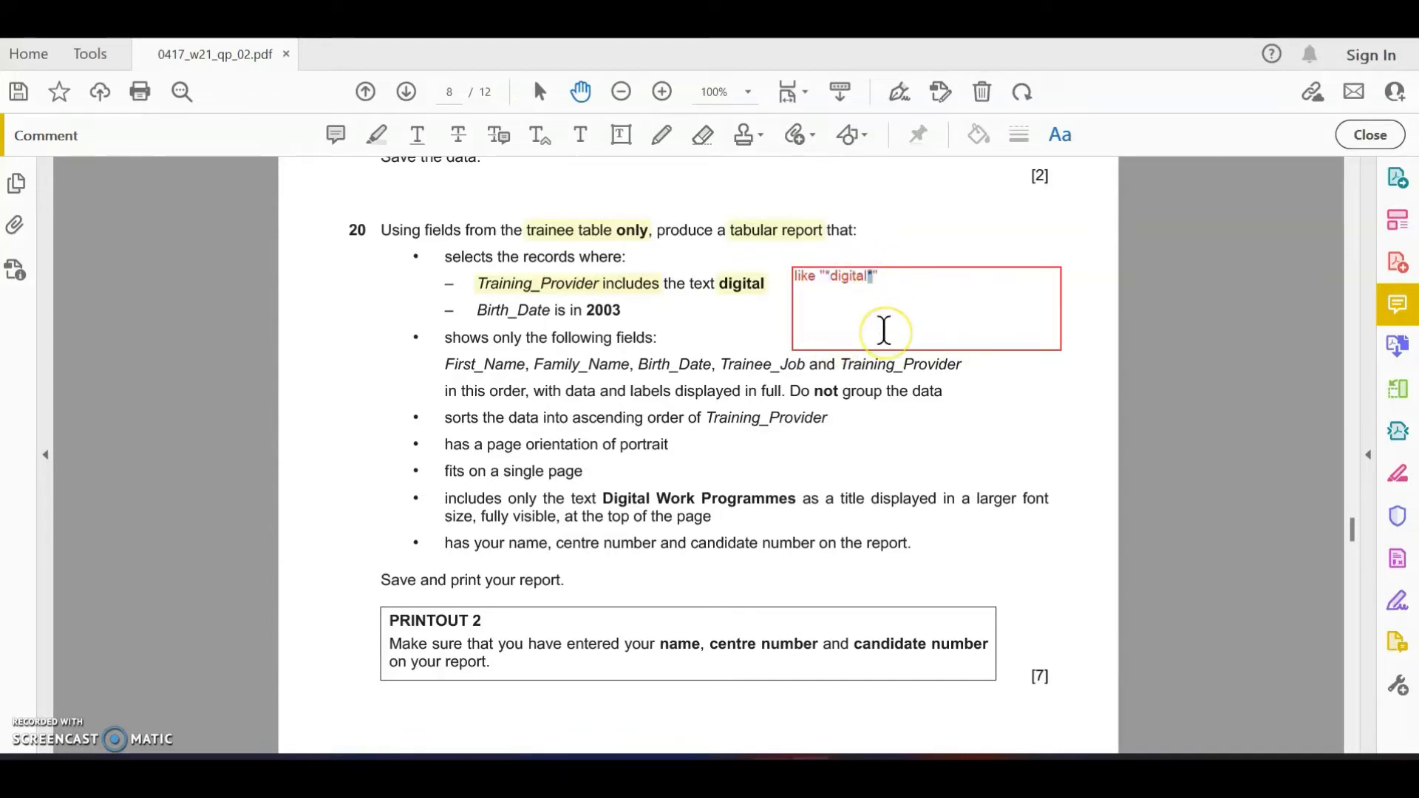
pyautogui.doubleClick(850, 277)
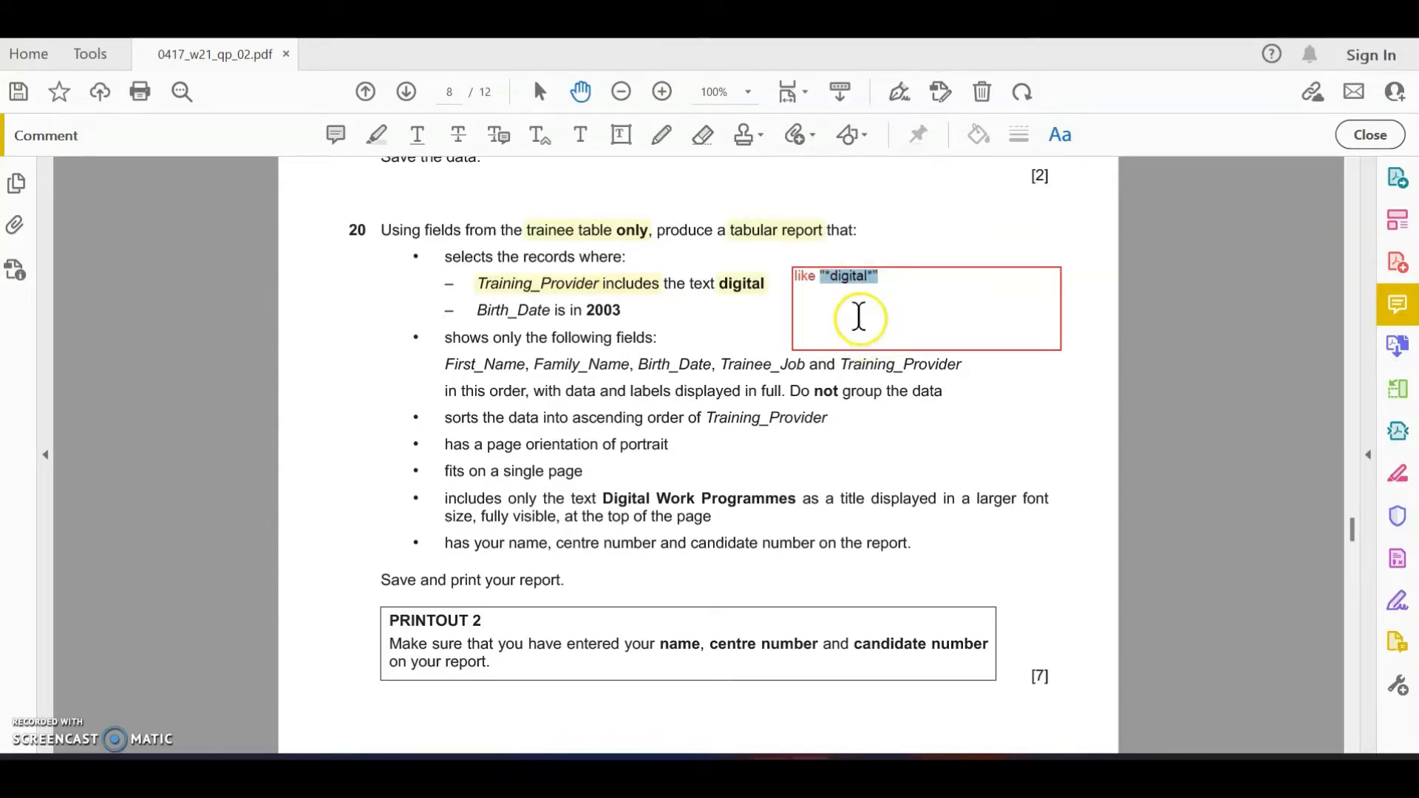
pyautogui.click(893, 259)
pyautogui.doubleClick(897, 282)
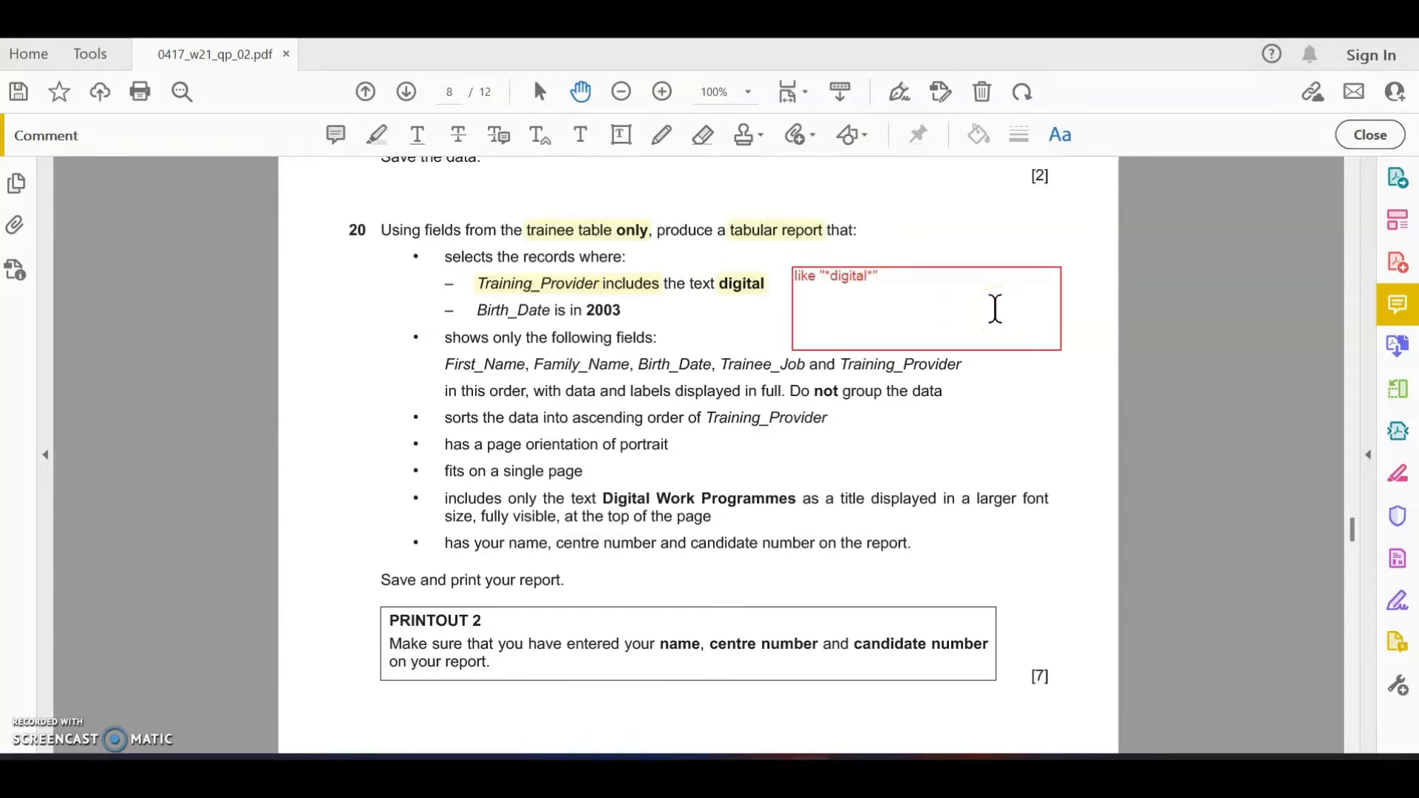
# Step: Try to add a second line reading "between 01/01/2003 AND 31/12/2003" to the text box
pyautogui.press('Return')
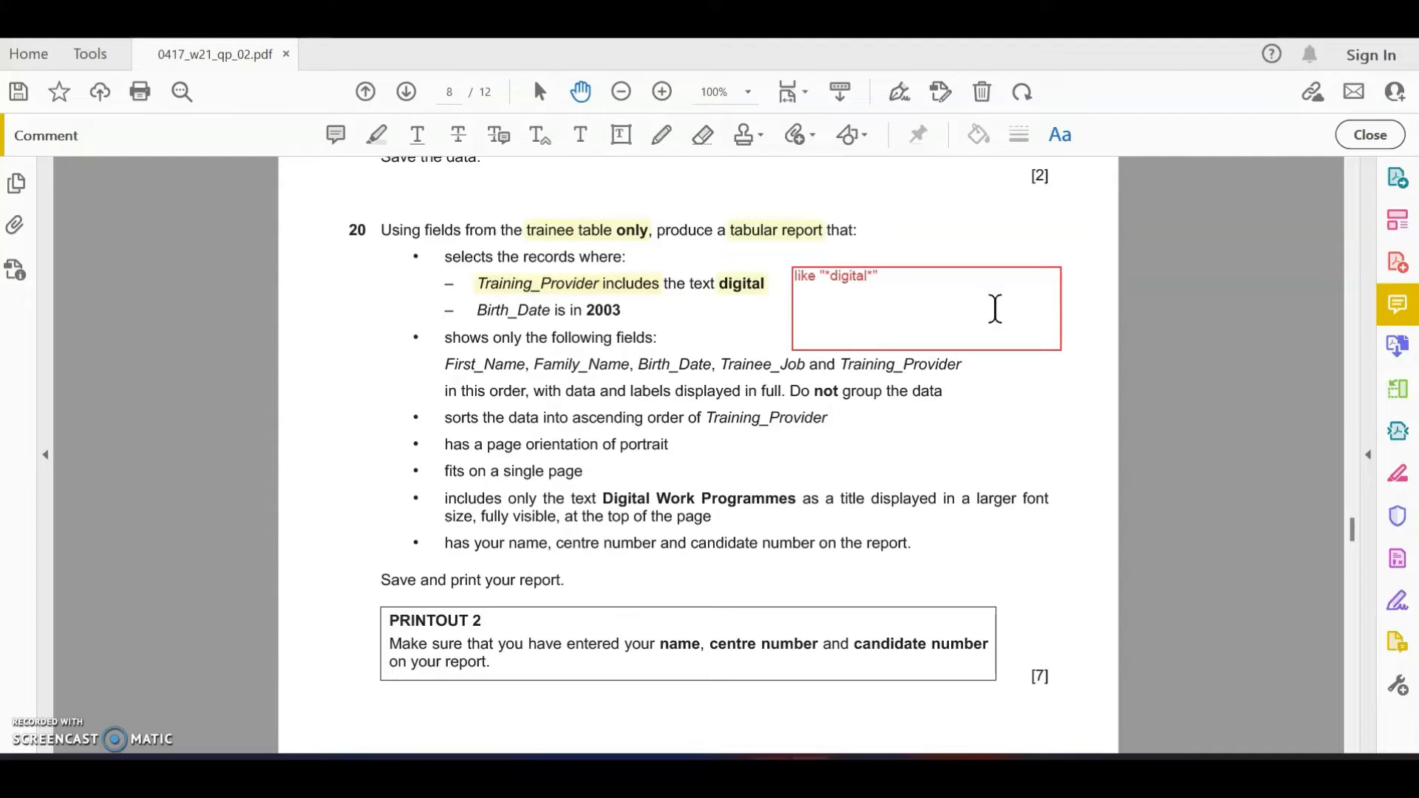
pyautogui.write('between 01/01/2')
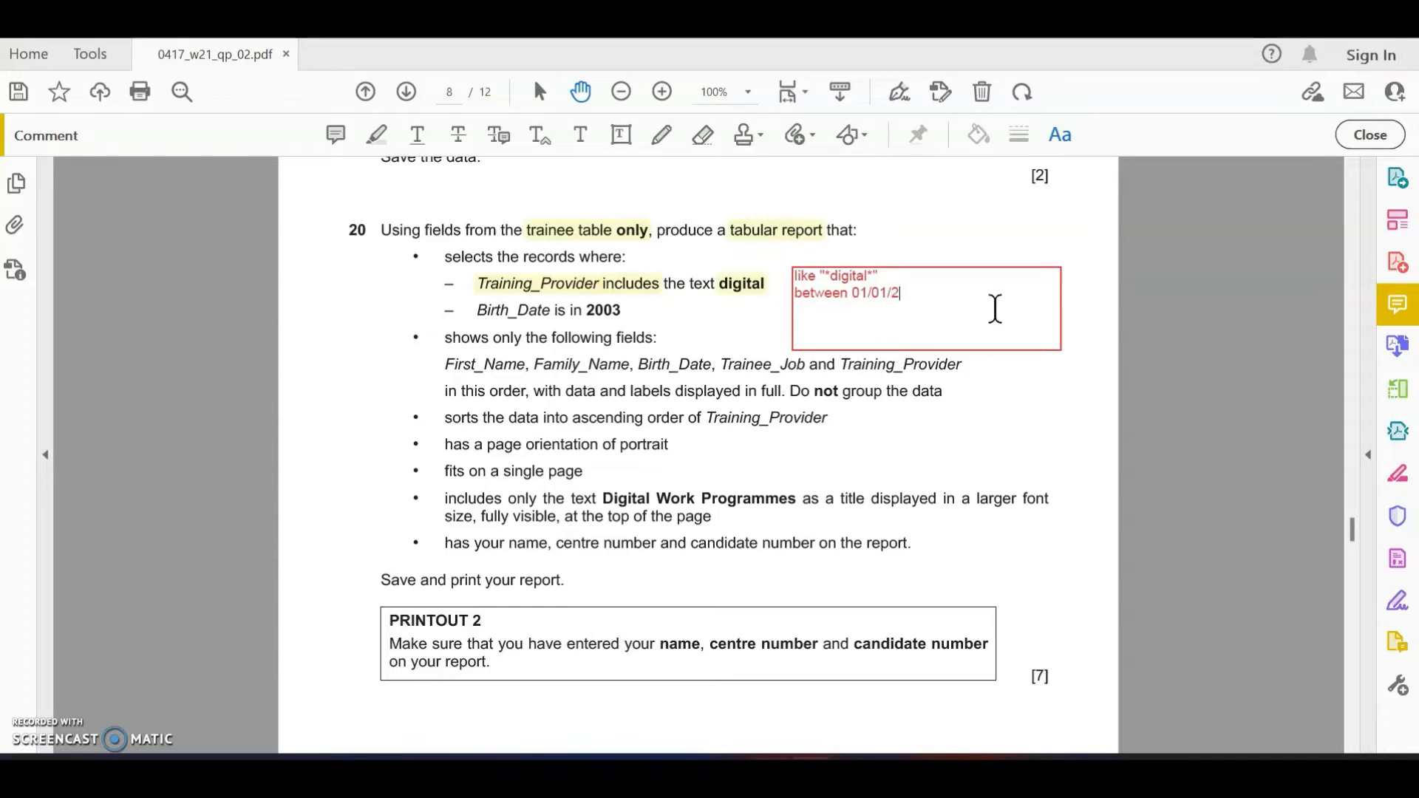
pyautogui.write('003 AND 31/12/2003')
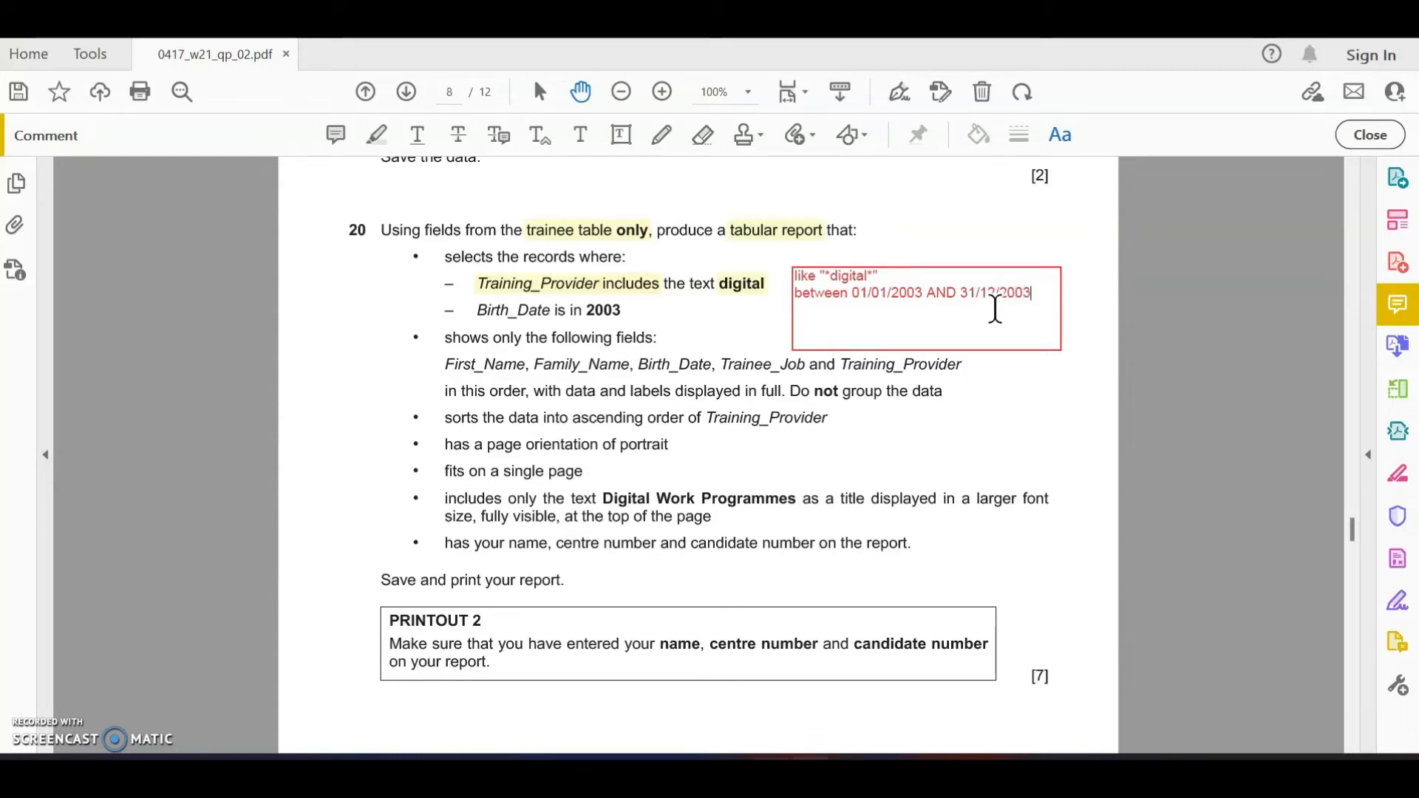
pyautogui.click(1071, 362)
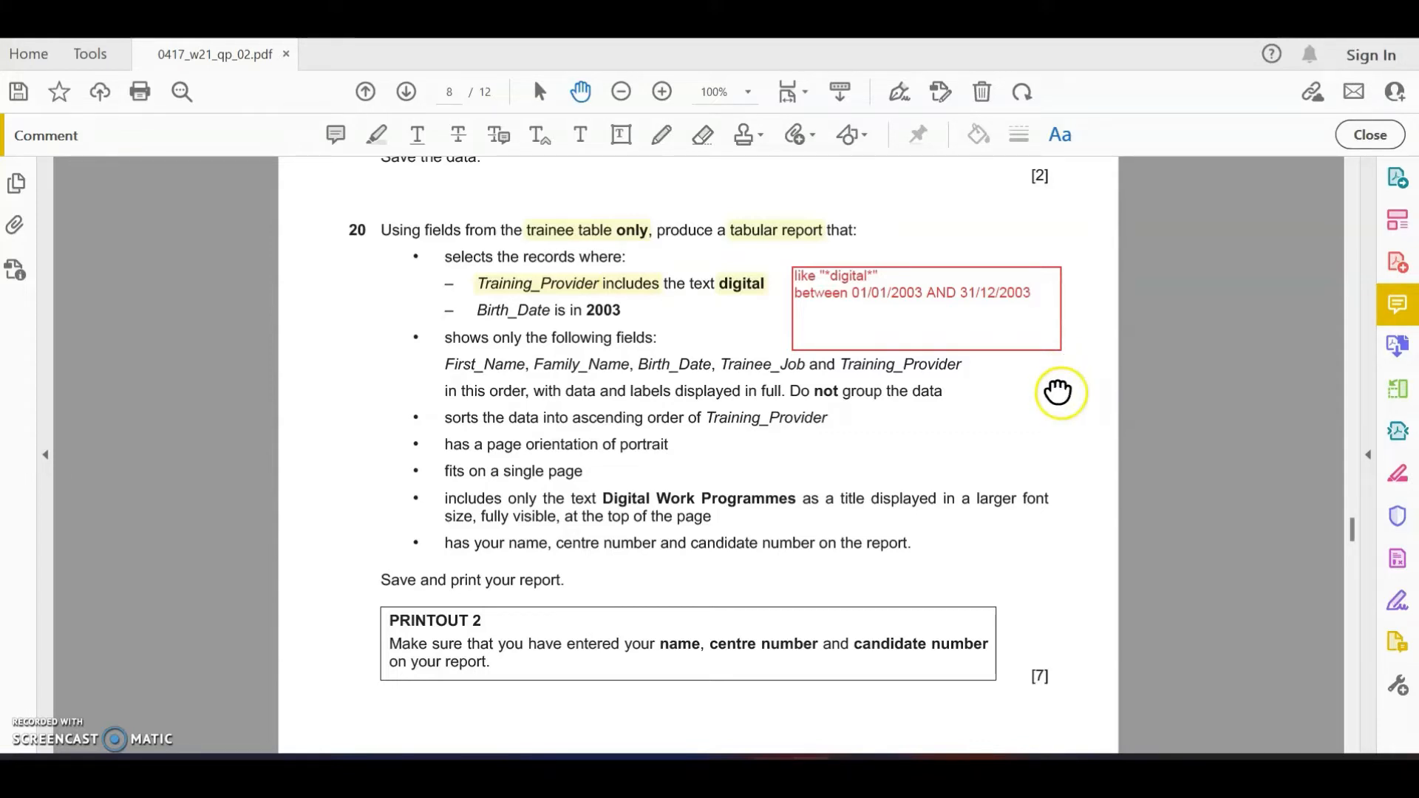
# Step: Write "between 01/01/2003 and 31/12/2003" below the digital criterion and shrink the text box to fit its two lines
pyautogui.click(953, 329)
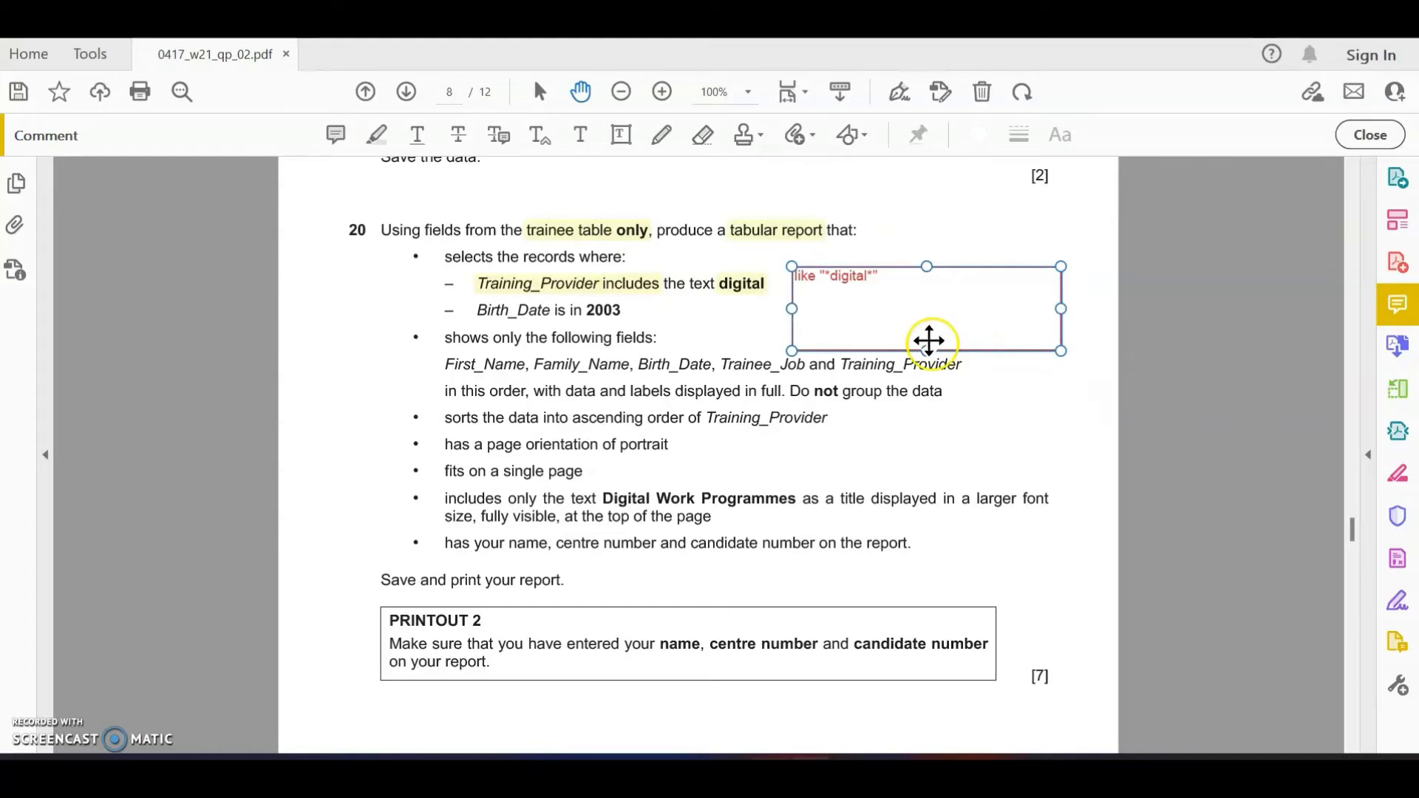
pyautogui.click(823, 294)
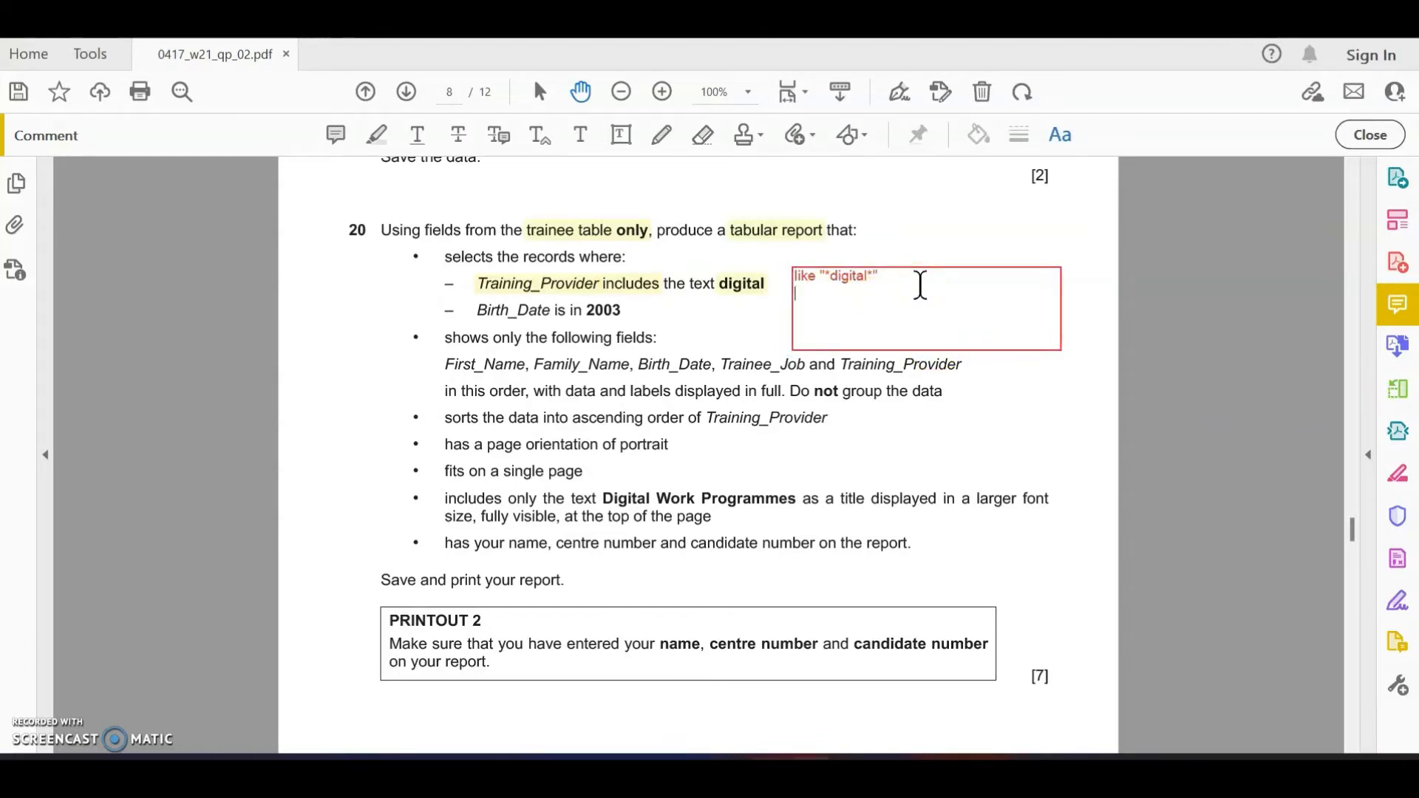
pyautogui.write('between 01/01/200')
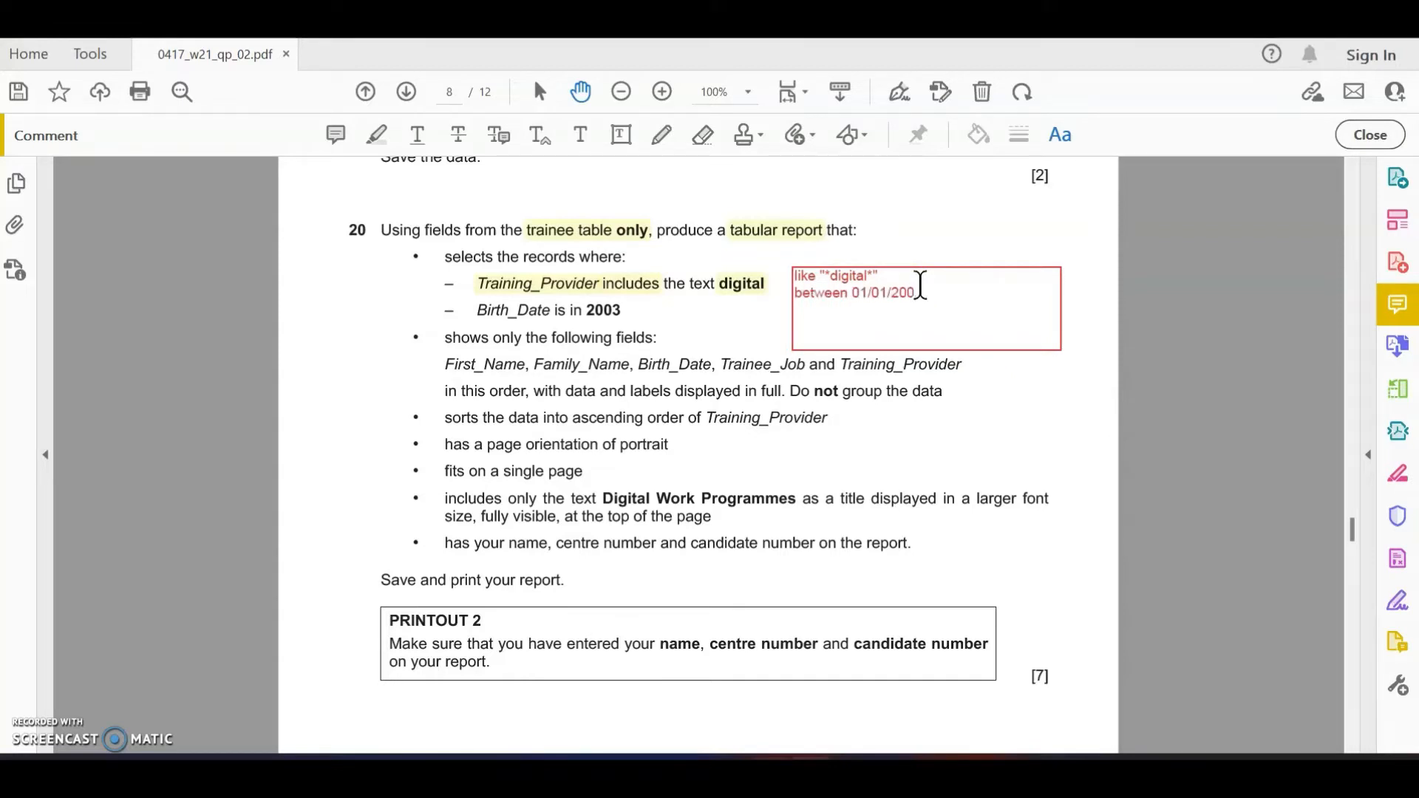
pyautogui.write('3 and 31/12/2003')
pyautogui.click(927, 349)
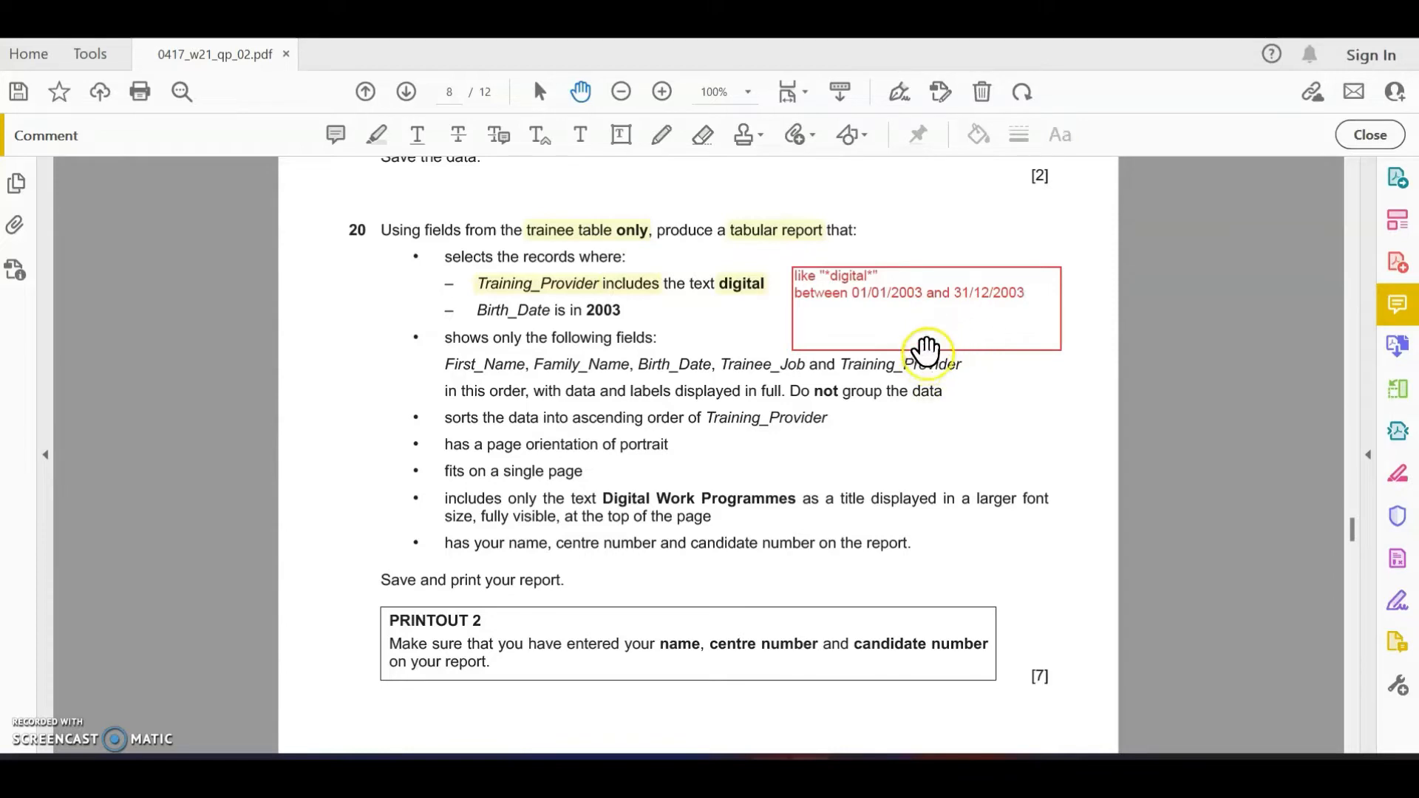
pyautogui.moveTo(927, 350); pyautogui.dragTo(927, 308)
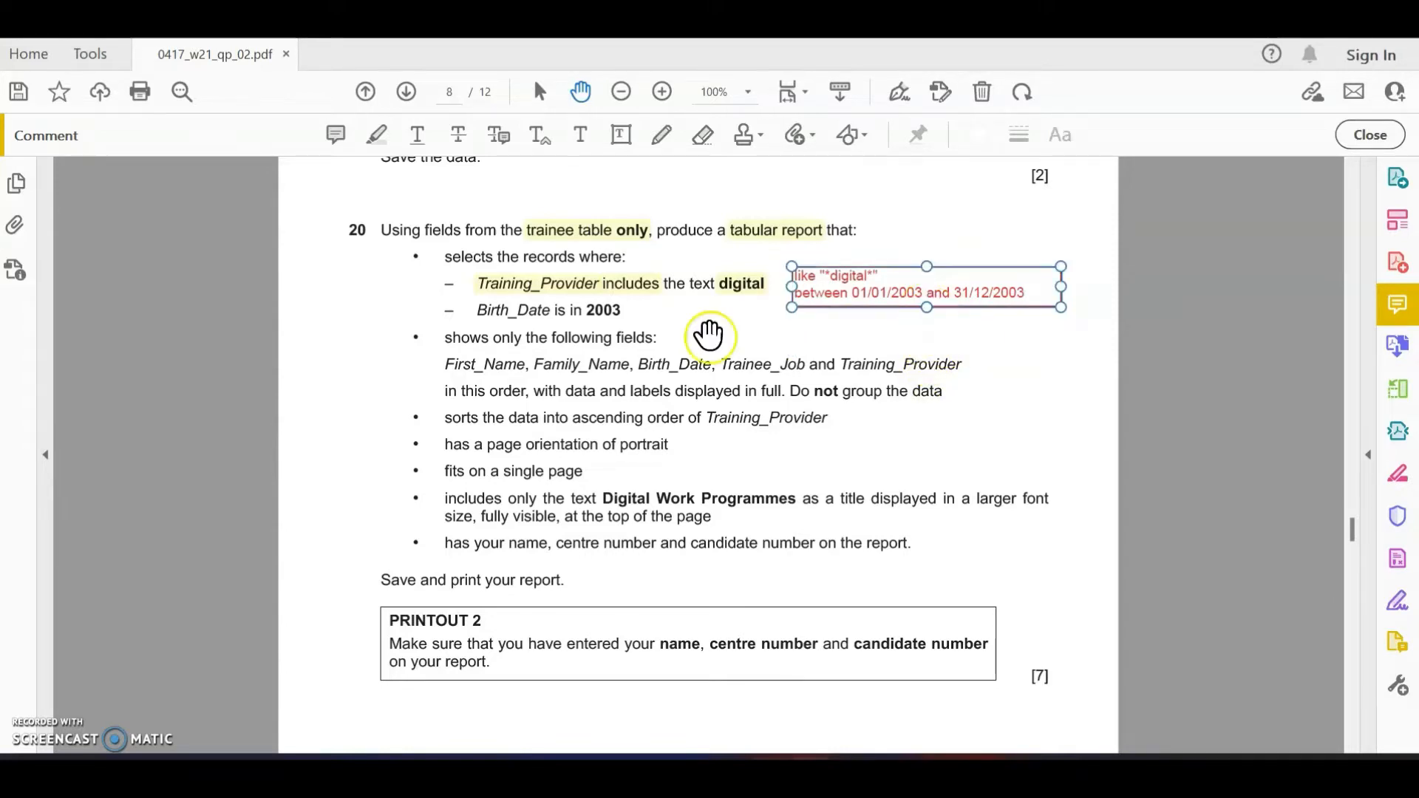
pyautogui.click(605, 372)
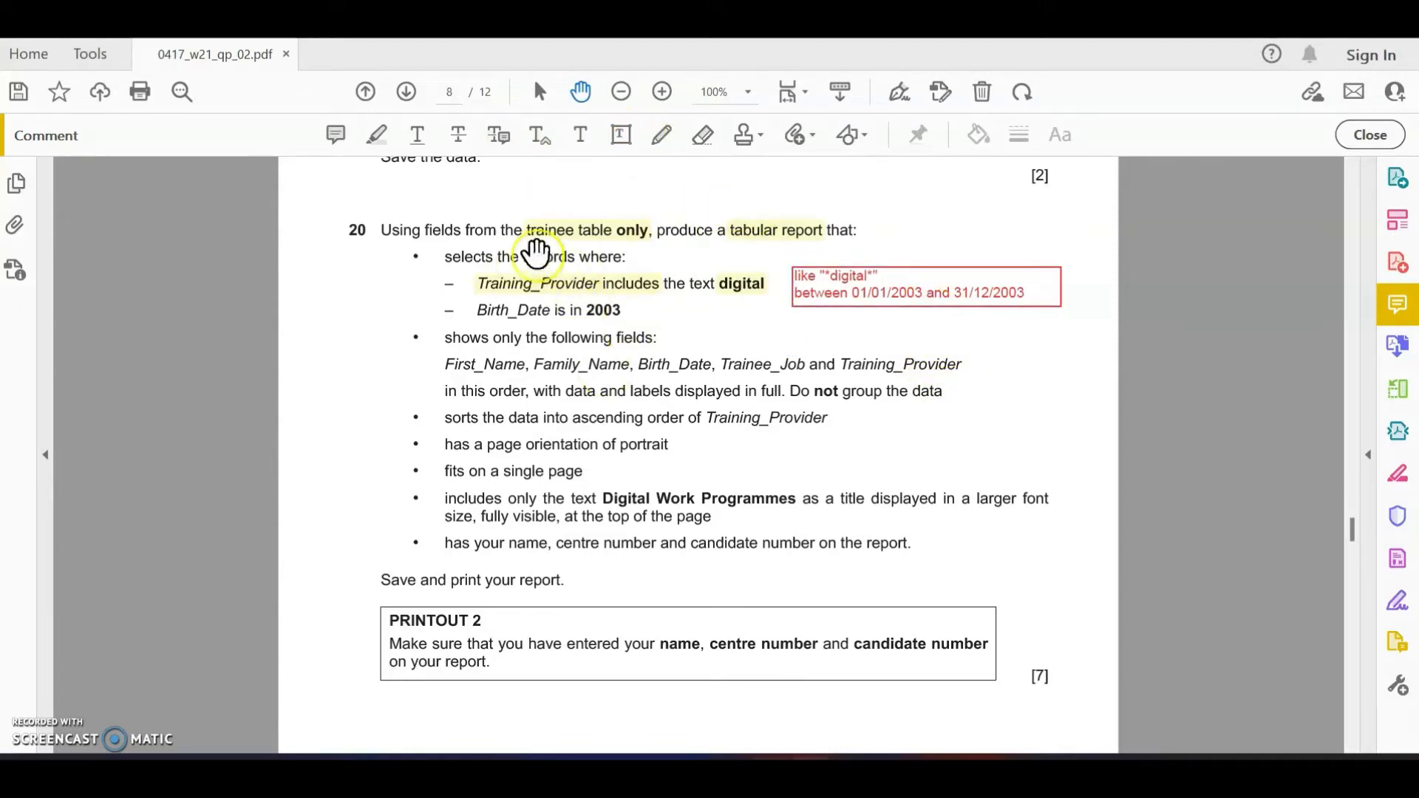
# Step: Draw a red freehand bracket beside question 20's bullets on record selection and the fields to show
pyautogui.click(658, 135)
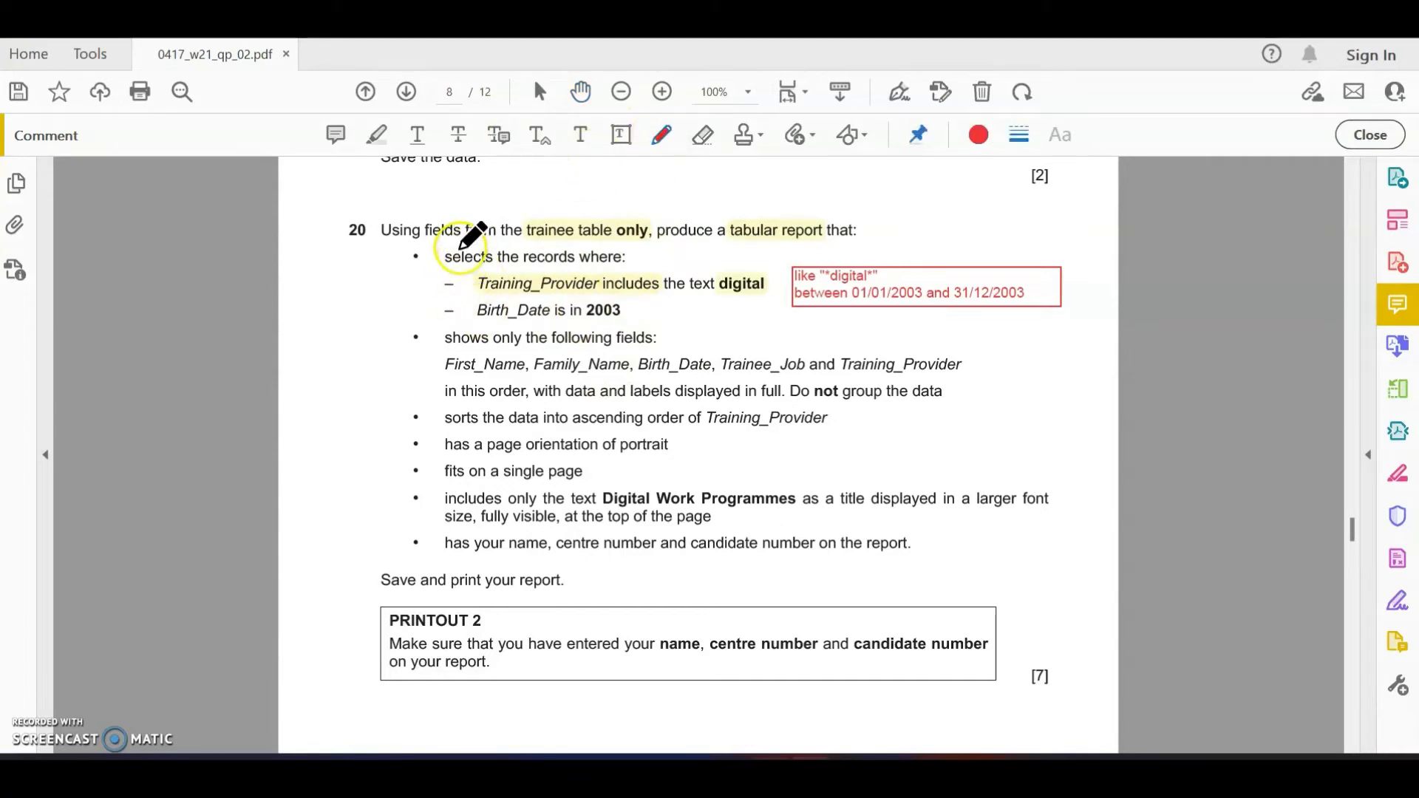
pyautogui.moveTo(460, 247)
pyautogui.mouseDown()
pyautogui.moveTo(390, 252)
pyautogui.moveTo(400, 405)
pyautogui.moveTo(430, 402)
pyautogui.mouseUp()
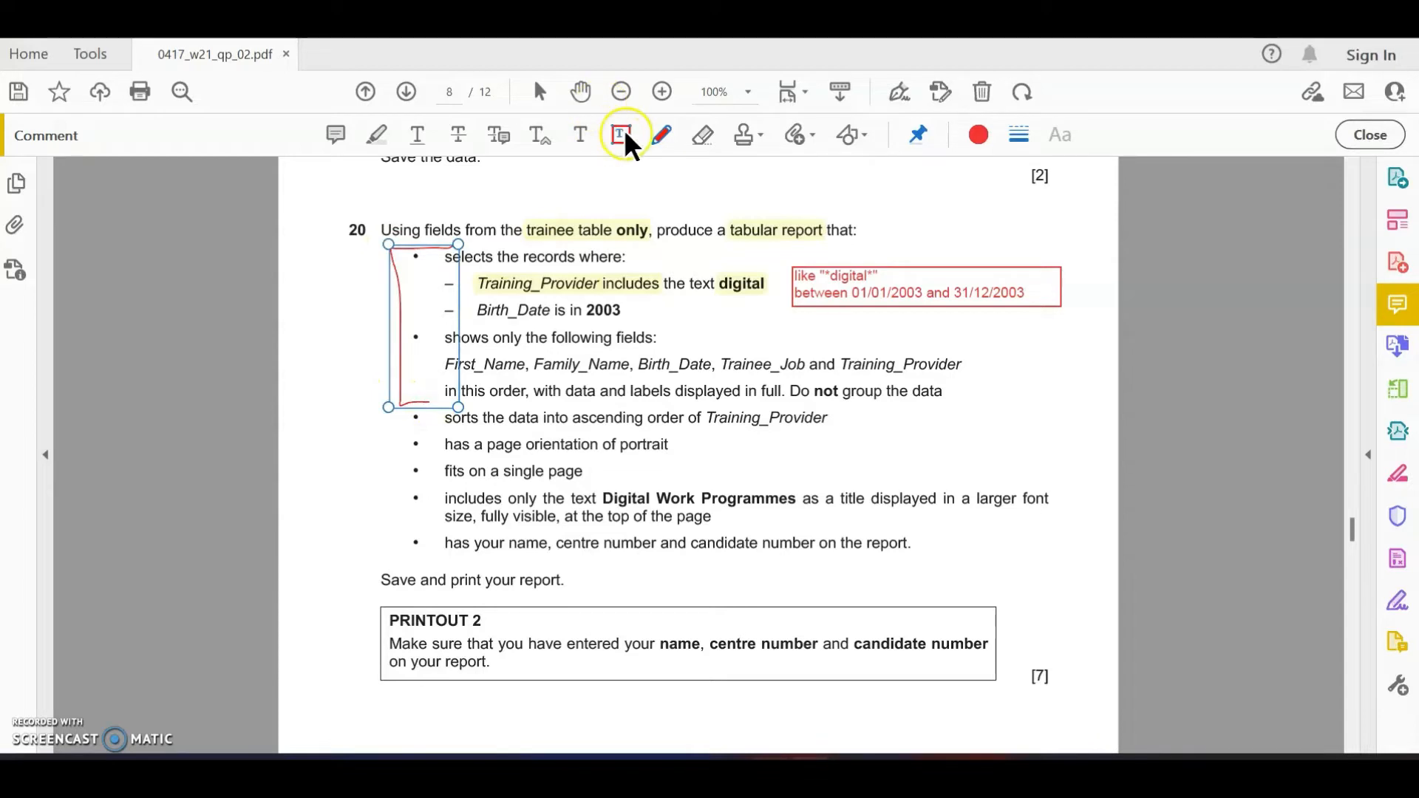
# Step: Add the text label "Query" beside the red bracket around question 20's record selection and field bullets
pyautogui.click(580, 135)
pyautogui.click(285, 300)
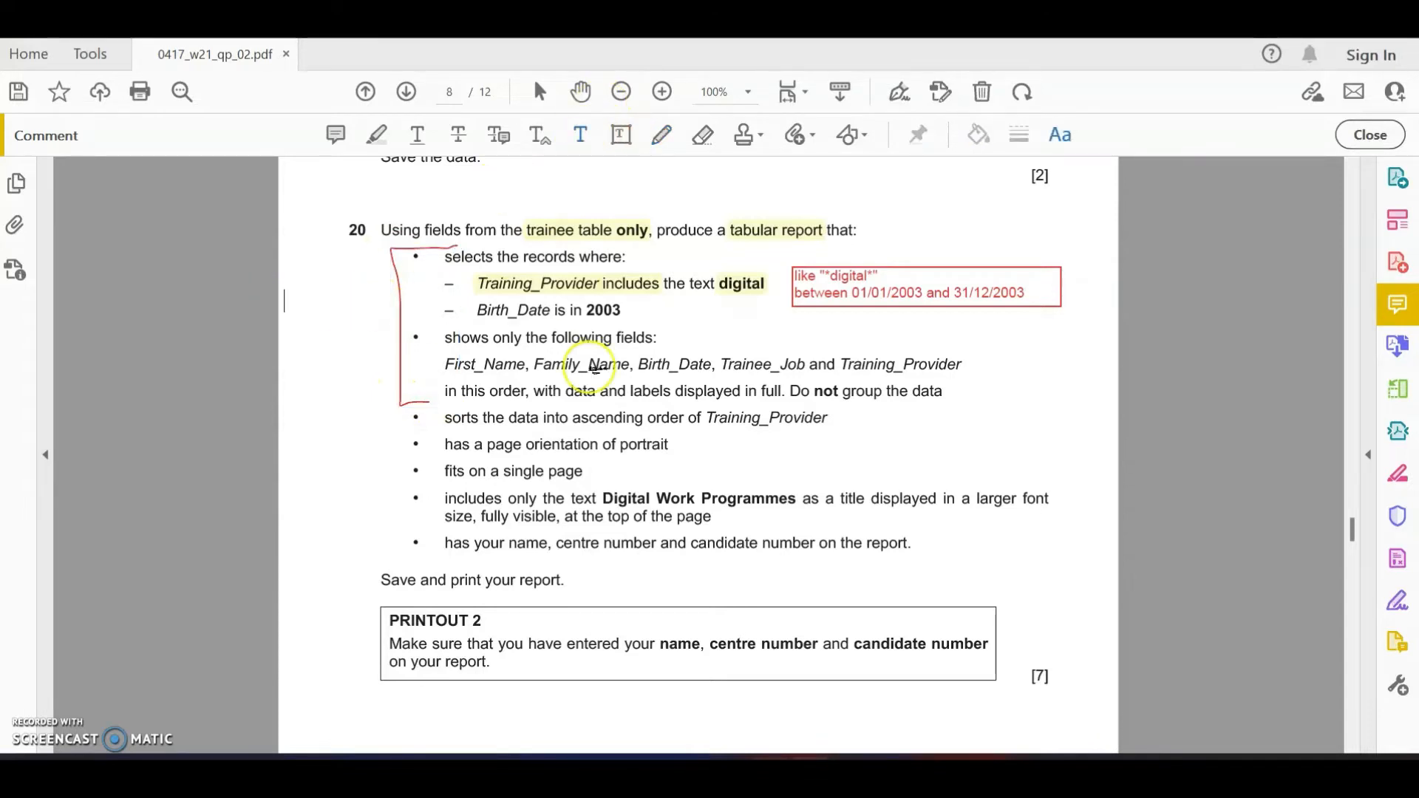
pyautogui.write('Query')
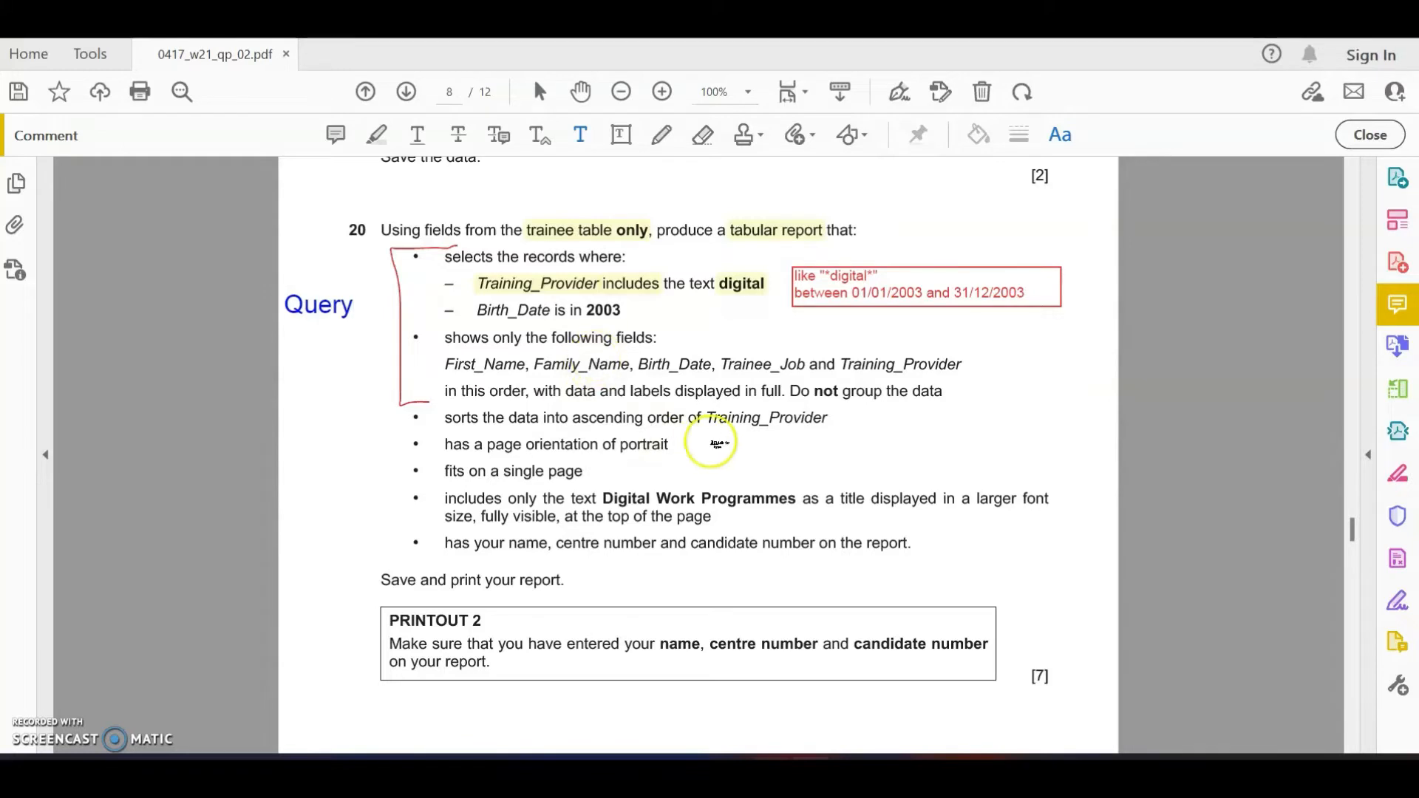
# Step: Highlight question 20's list of field names, "Do not group the data", "sorts" and the phrase "ascending order of Training_Provider"
pyautogui.click(376, 136)
pyautogui.moveTo(444, 364); pyautogui.dragTo(962, 366)
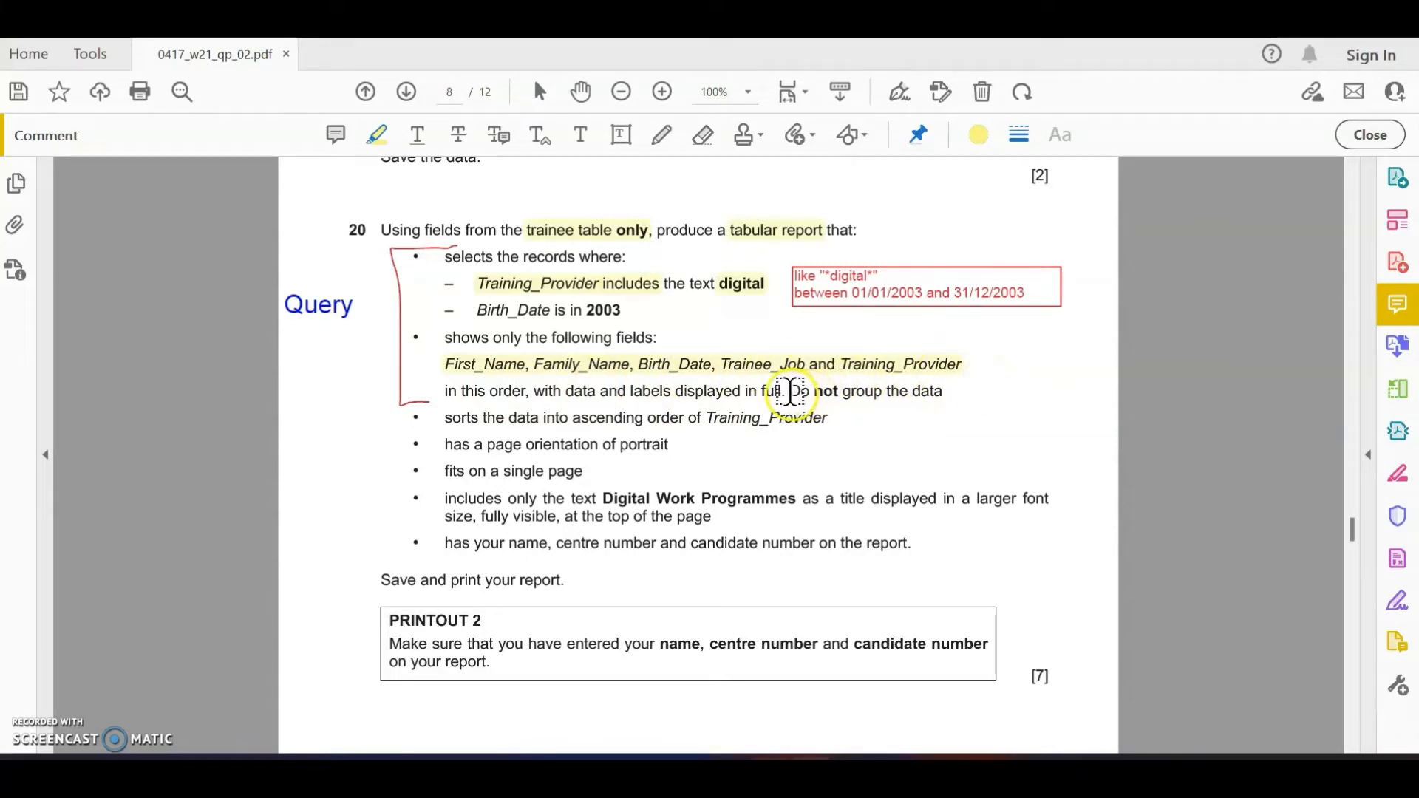
pyautogui.moveTo(788, 391); pyautogui.dragTo(942, 392)
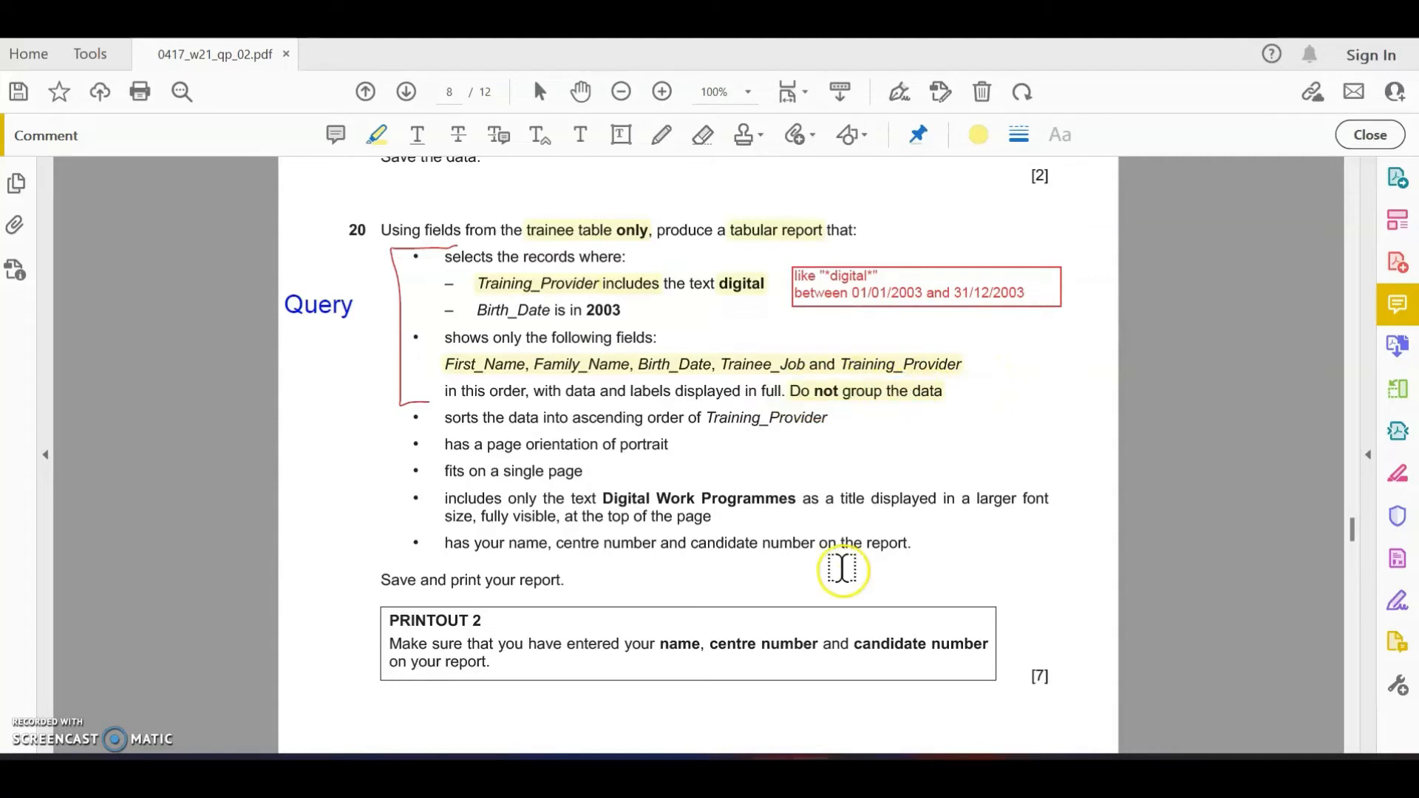
pyautogui.moveTo(444, 418); pyautogui.dragTo(479, 417)
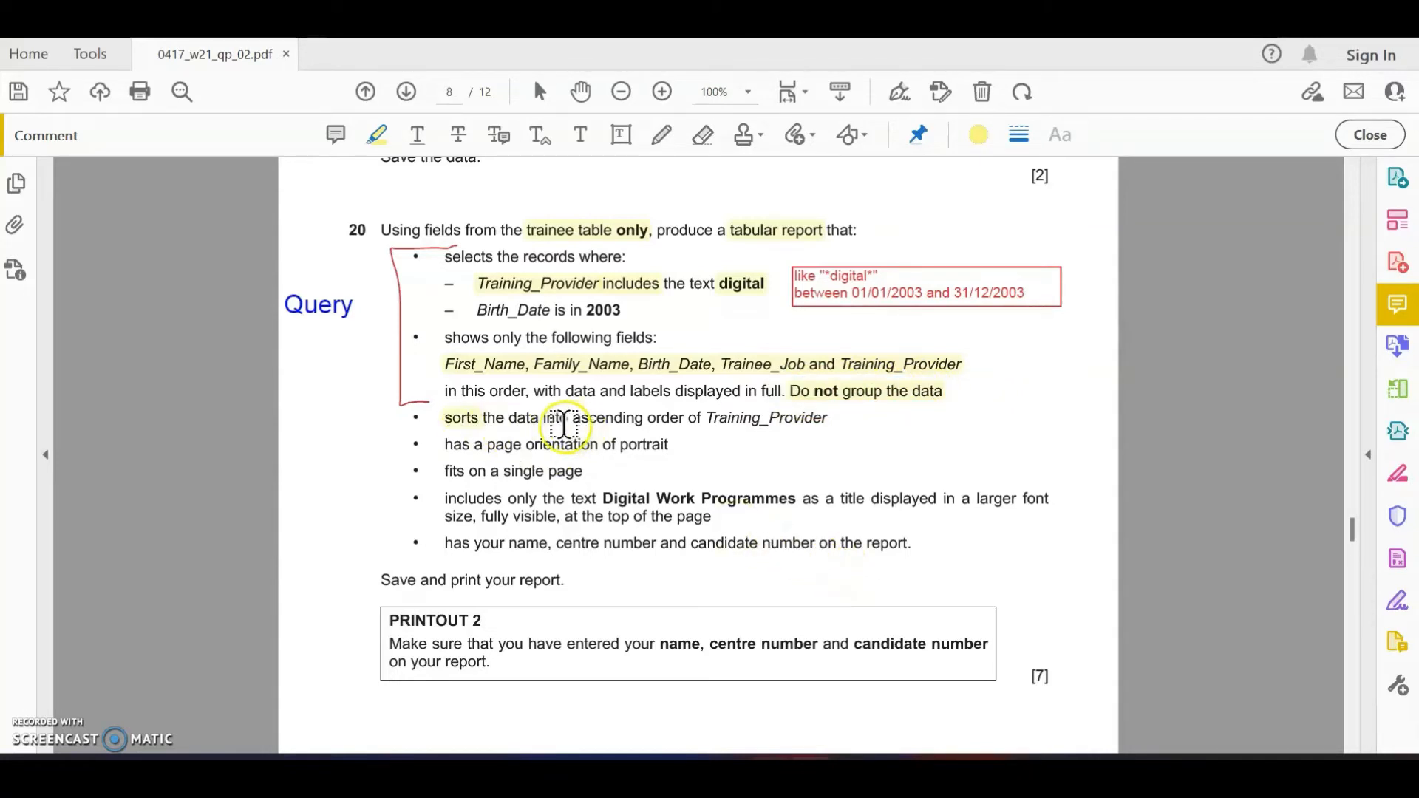
pyautogui.moveTo(574, 418); pyautogui.dragTo(828, 418)
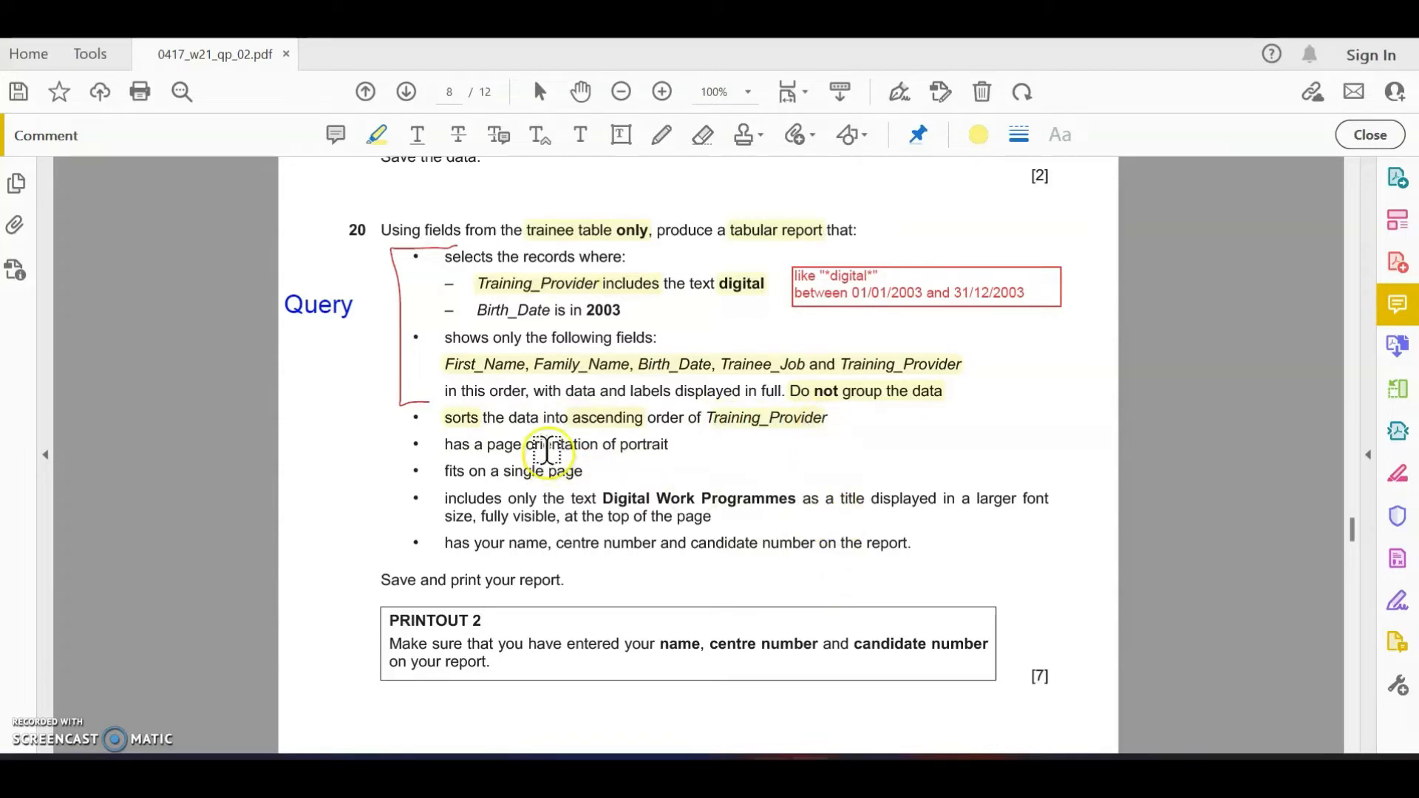
# Step: Highlight "portrait", "a single page", "Digital Work Programmes" and the bullet on name, centre number and candidate number
pyautogui.moveTo(621, 444); pyautogui.dragTo(669, 444)
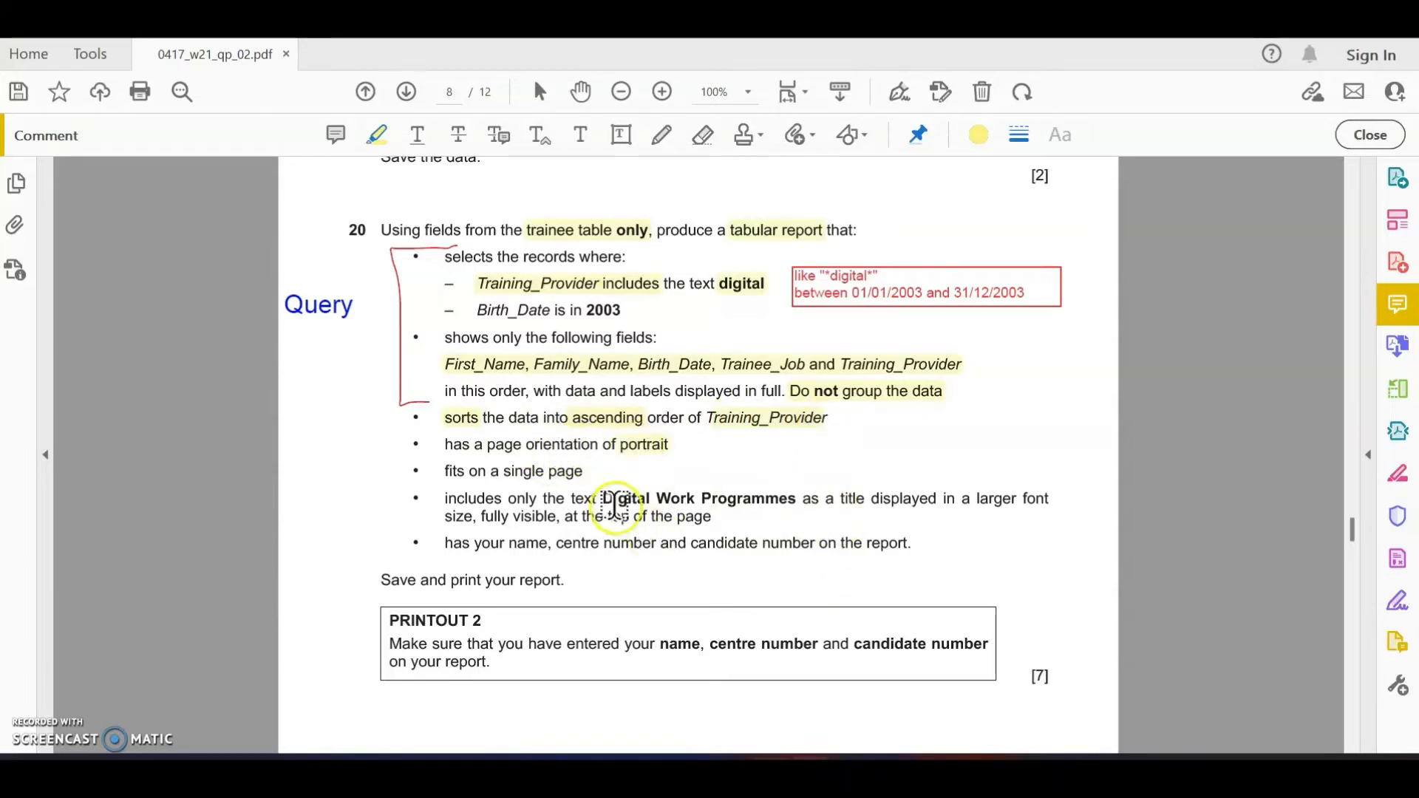
pyautogui.moveTo(529, 471); pyautogui.dragTo(582, 473)
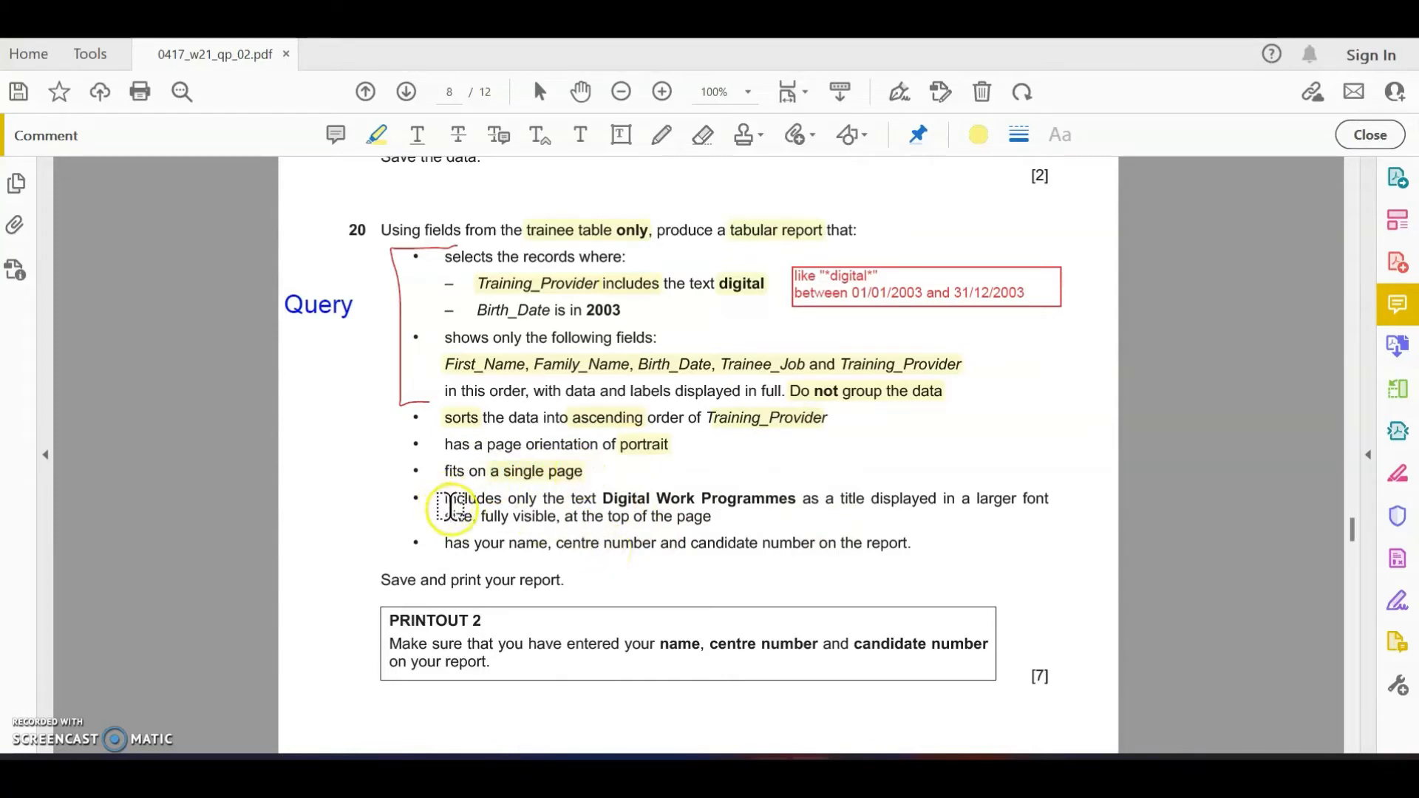
pyautogui.moveTo(602, 499); pyautogui.dragTo(772, 496)
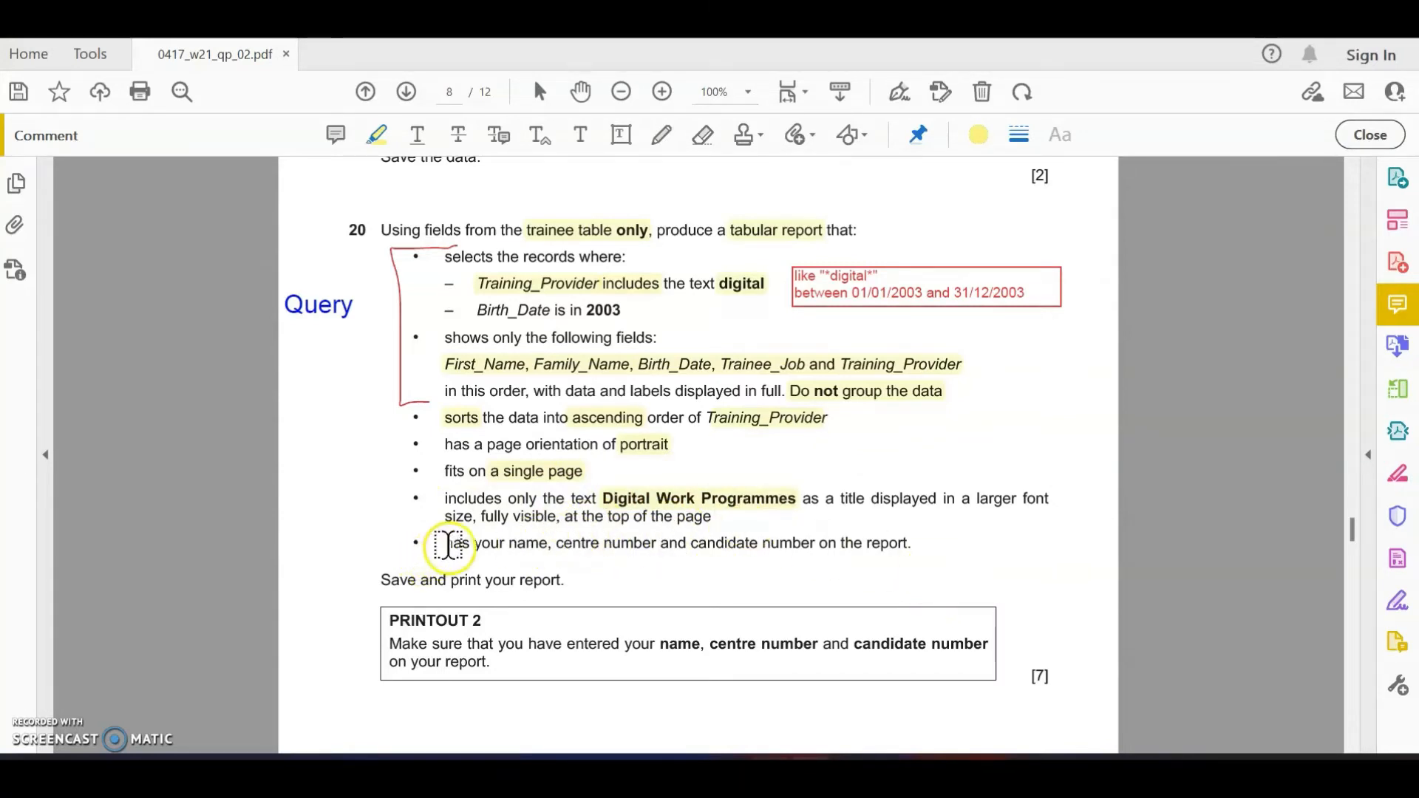
pyautogui.moveTo(447, 543); pyautogui.dragTo(898, 544)
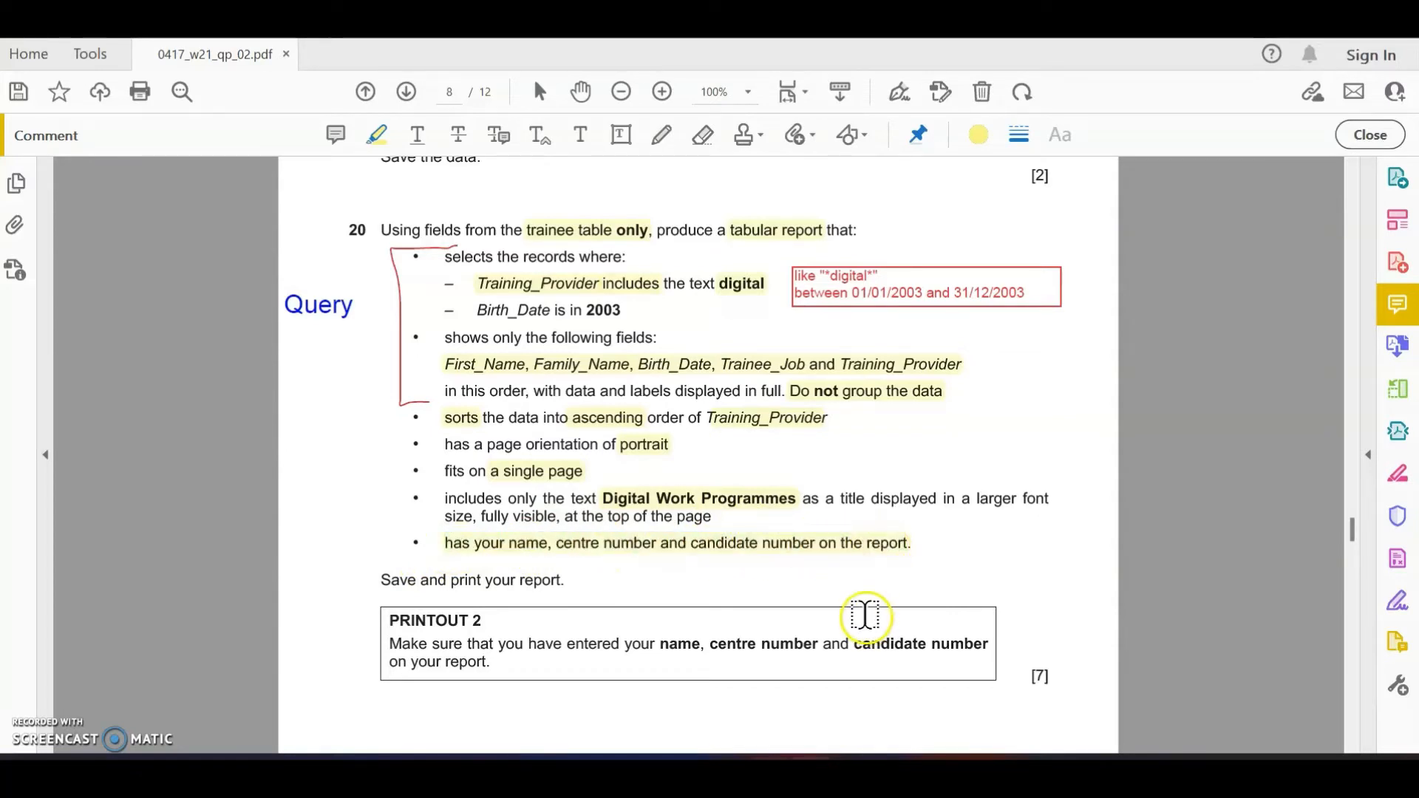
# Step: Draw a red freehand bracket beside question 20's last five bullets and label it "Report"
pyautogui.click(661, 135)
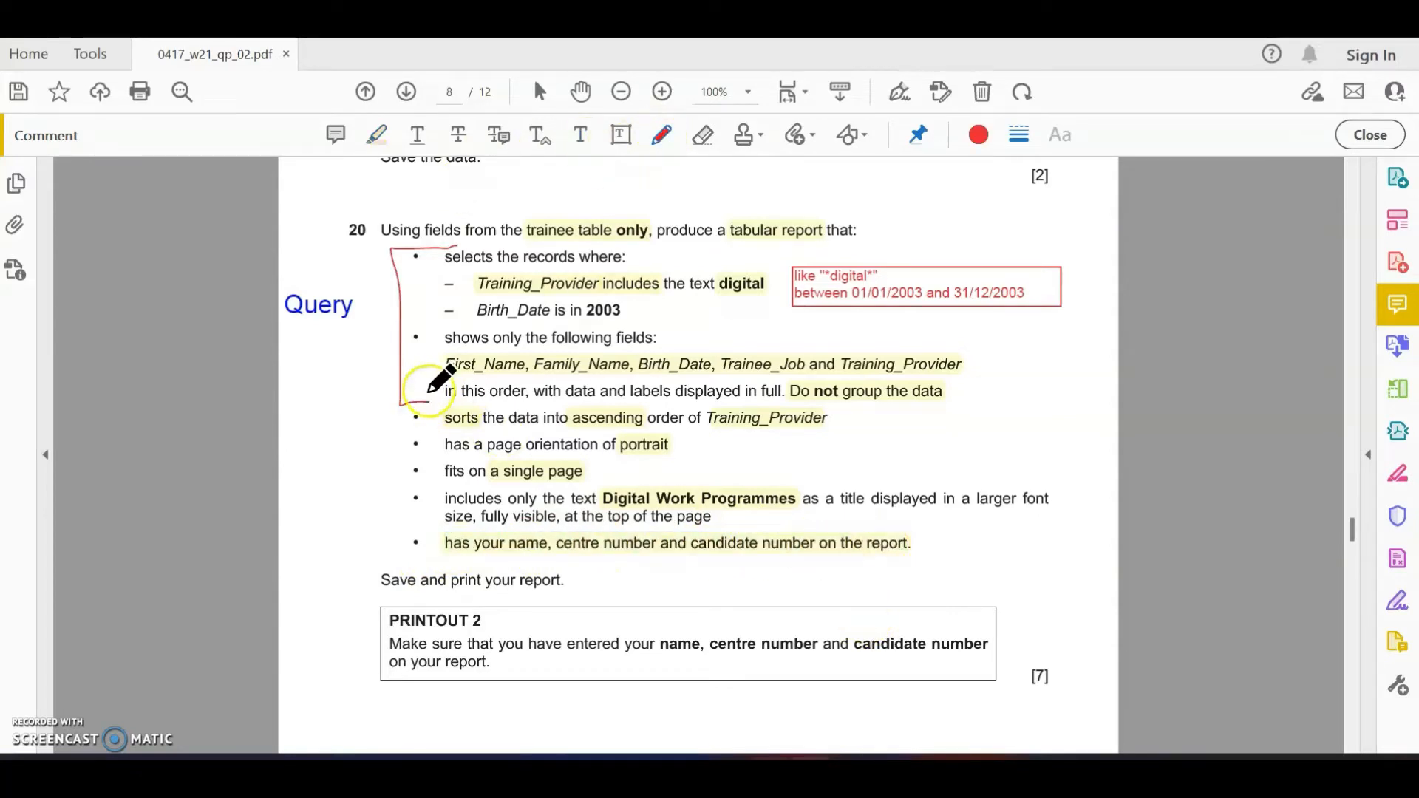
pyautogui.moveTo(417, 416); pyautogui.dragTo(423, 559)
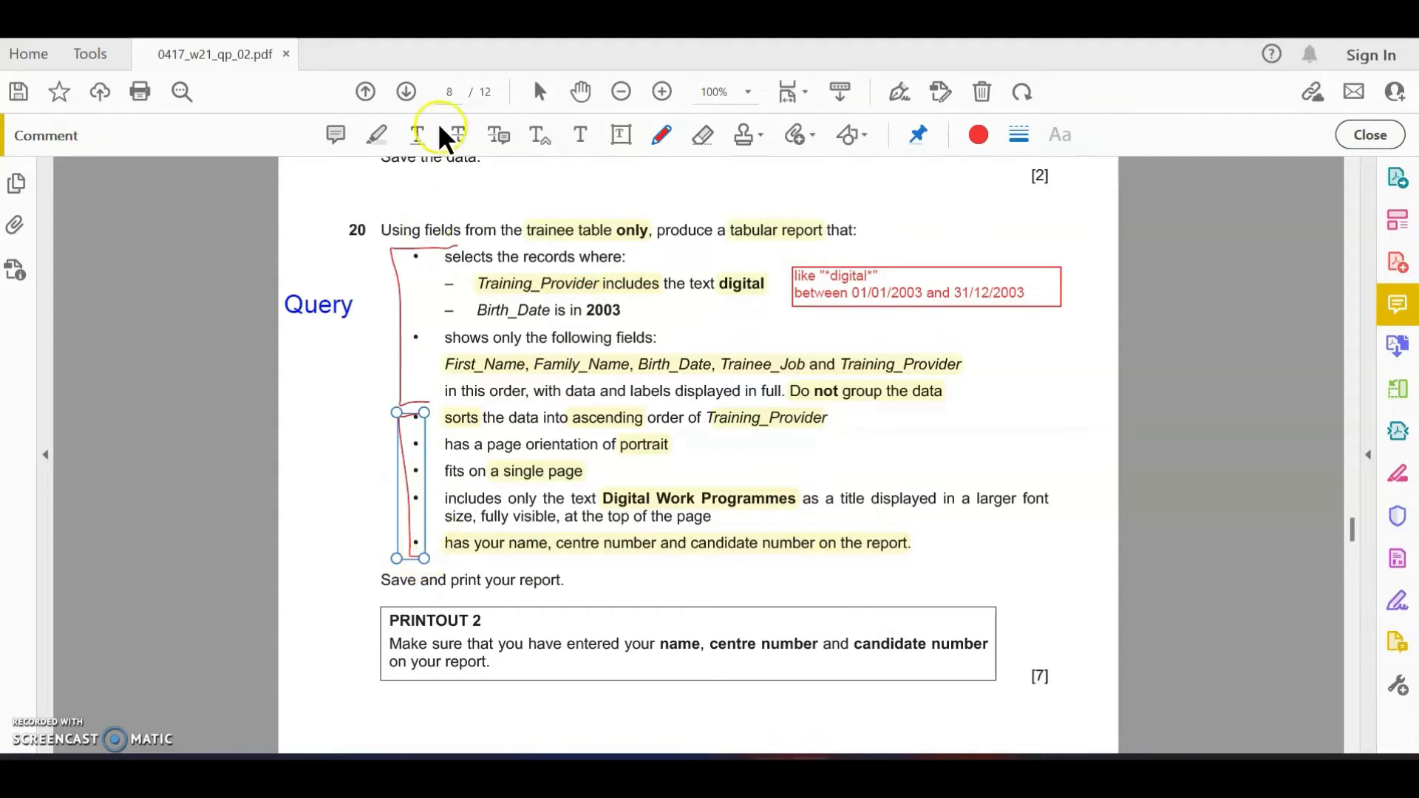
pyautogui.click(577, 134)
pyautogui.click(286, 462)
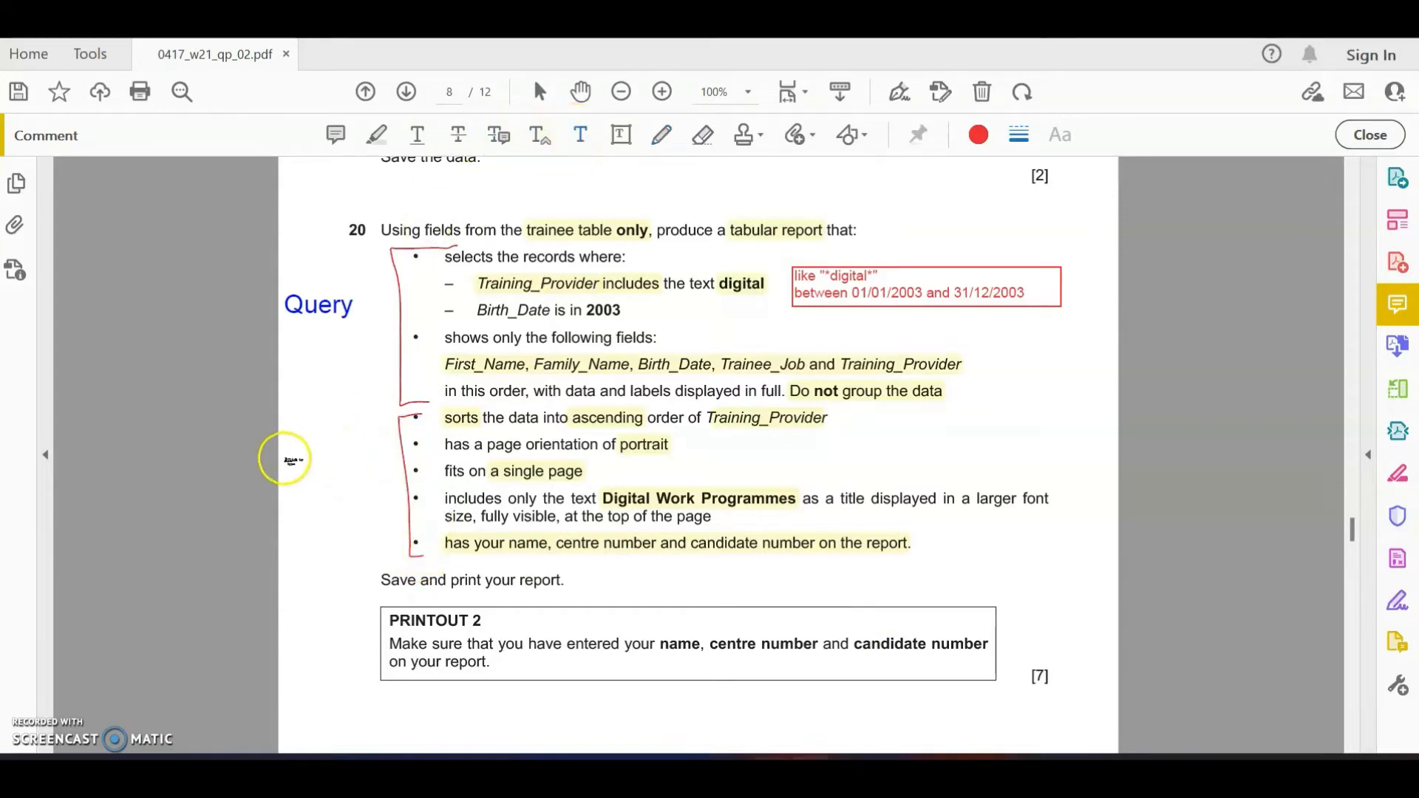
pyautogui.write('Report')
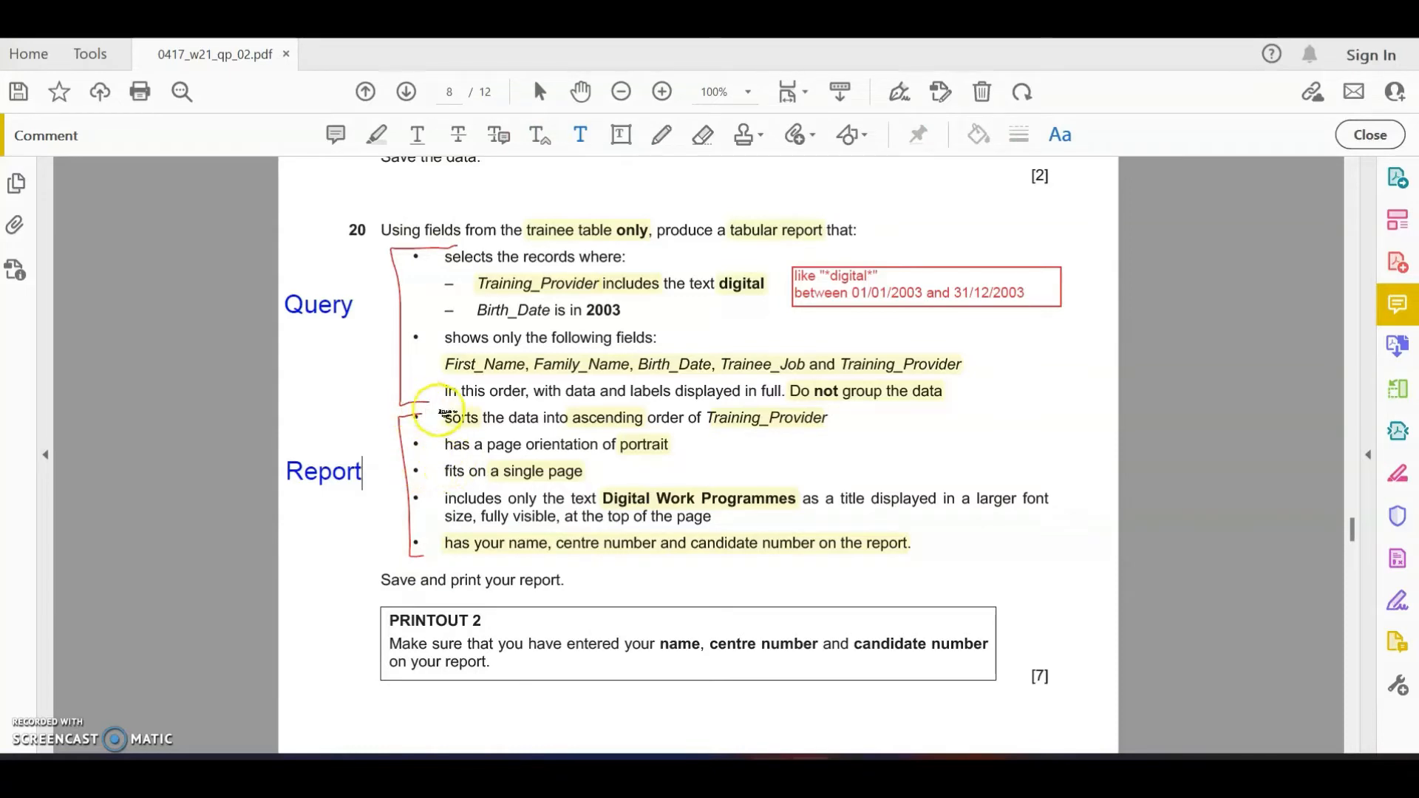
# Step: Switch to Access, close the trainee table and start a query design on N2102TRAINEE with its field list enlarged to show every field
pyautogui.hotkey('alt', 'Tab')
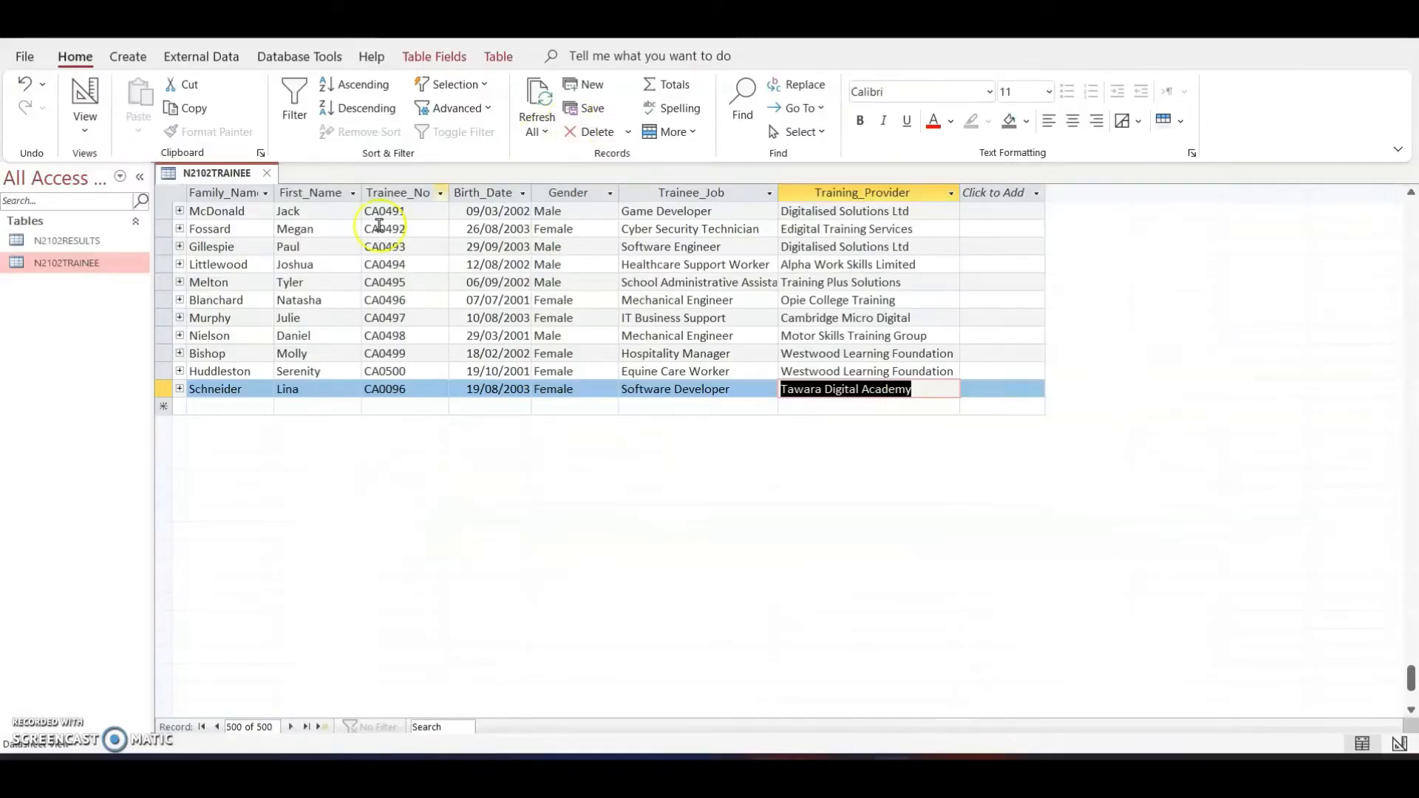
pyautogui.click(267, 173)
pyautogui.click(128, 56)
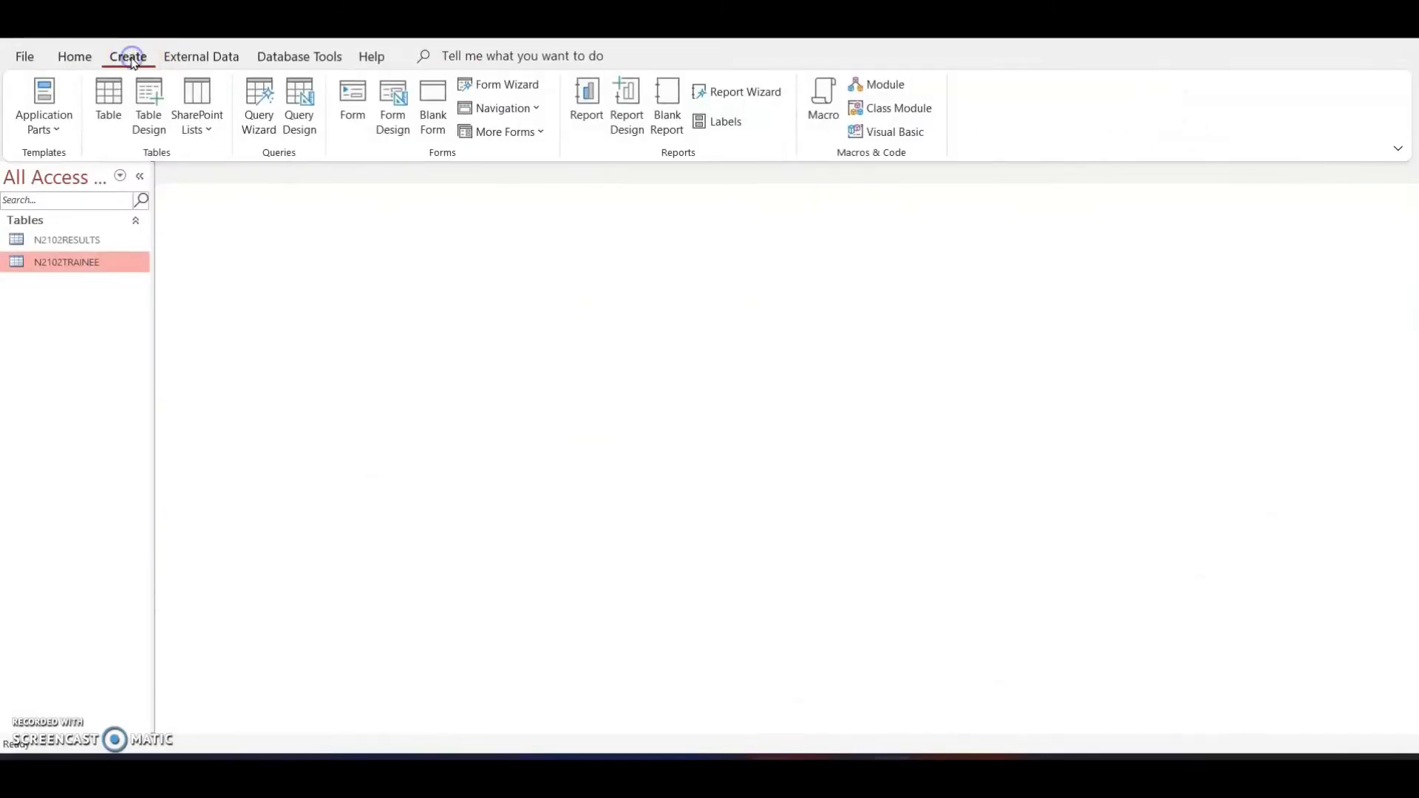
pyautogui.click(298, 109)
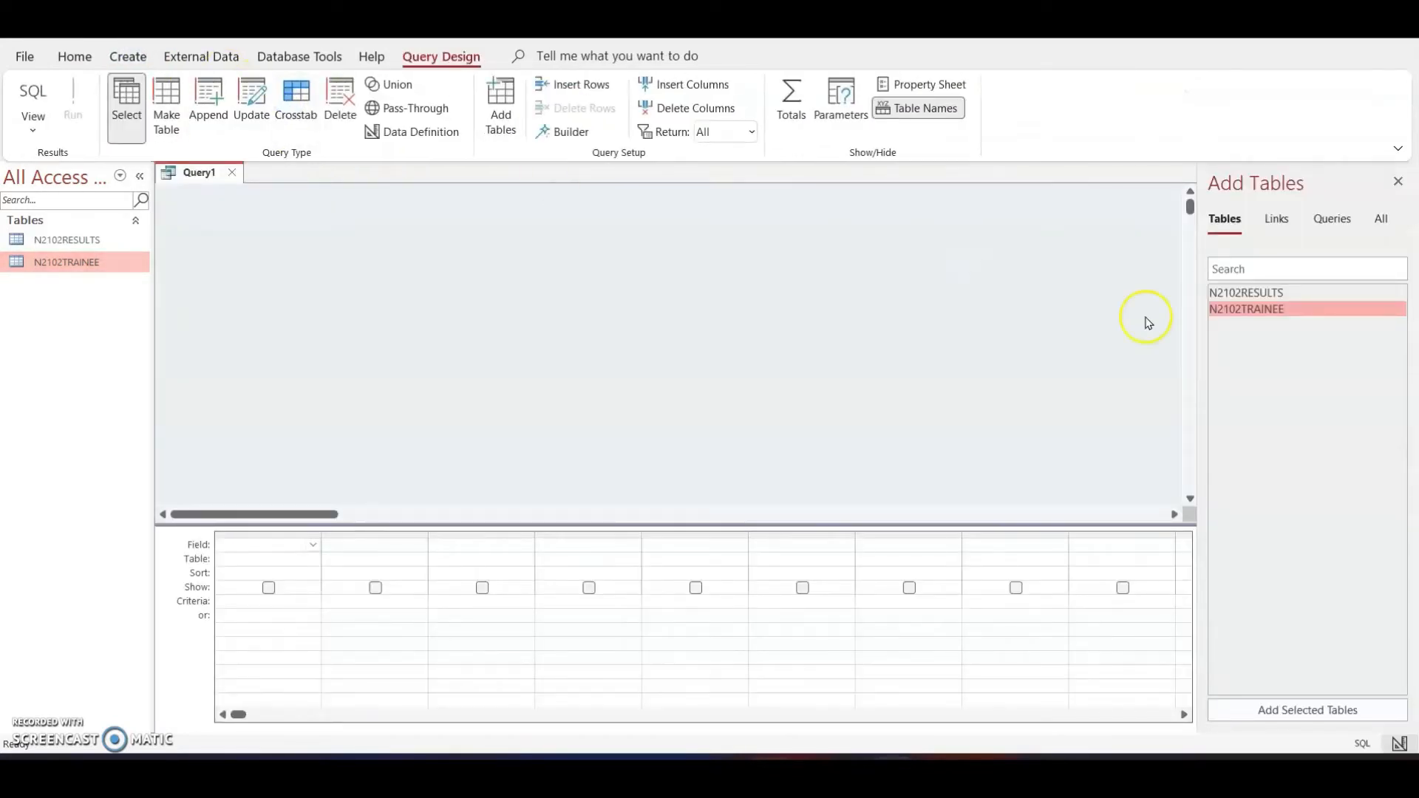
pyautogui.doubleClick(1268, 308)
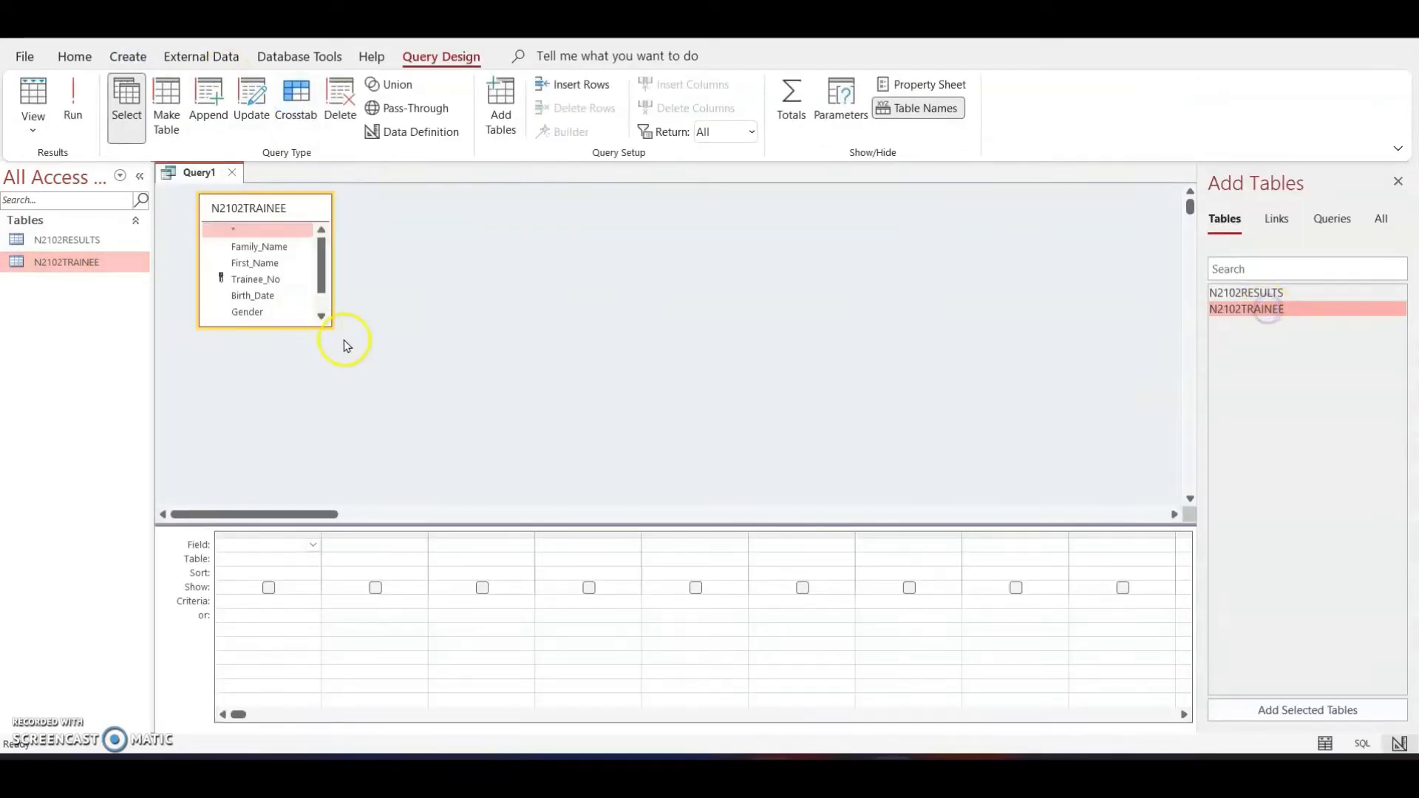
pyautogui.moveTo(333, 328); pyautogui.dragTo(597, 414)
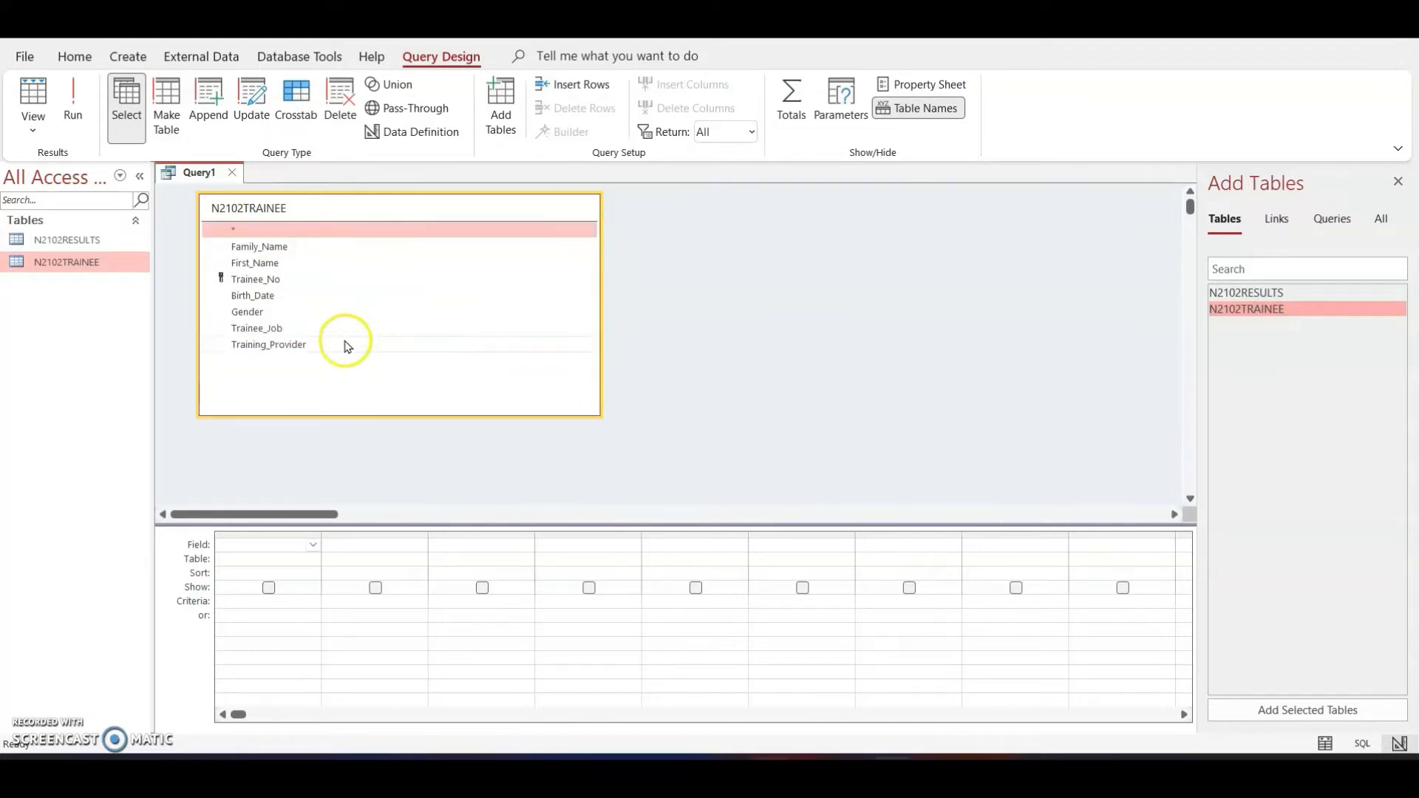
# Step: Add First_Name, Family_Name, Birth_Date, Trainee_Job and Training_Provider to the query grid in that order
pyautogui.doubleClick(261, 265)
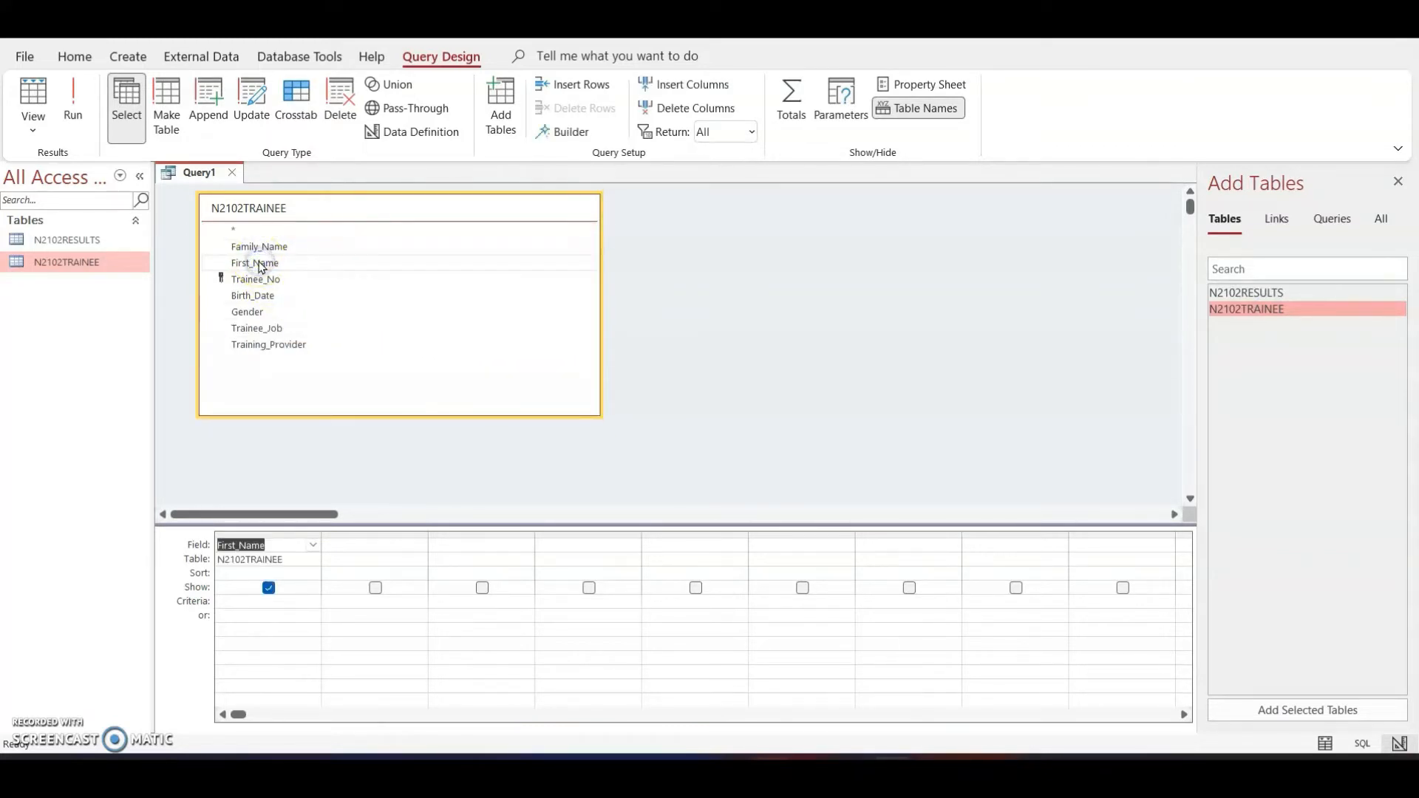
pyautogui.click(259, 248)
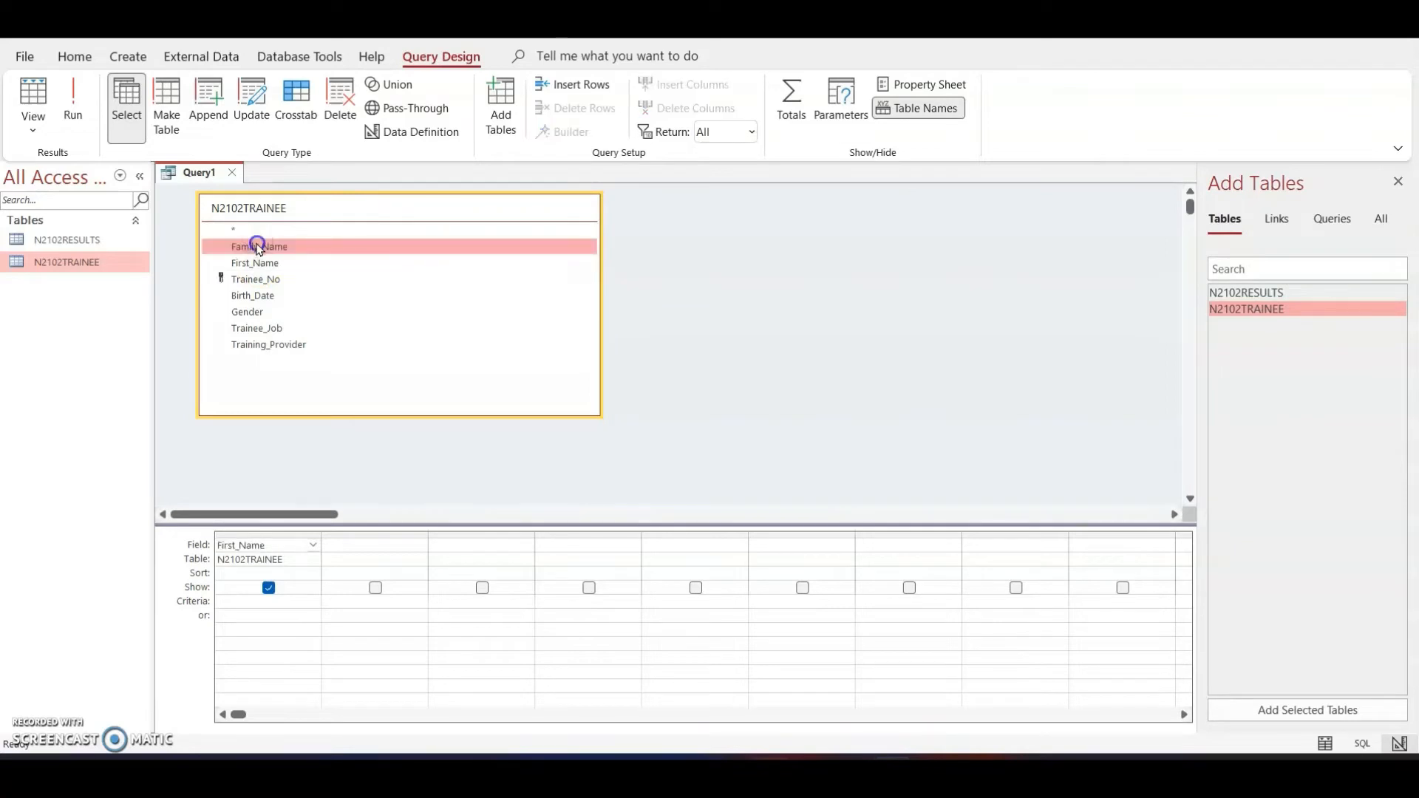
pyautogui.doubleClick(258, 247)
pyautogui.doubleClick(255, 297)
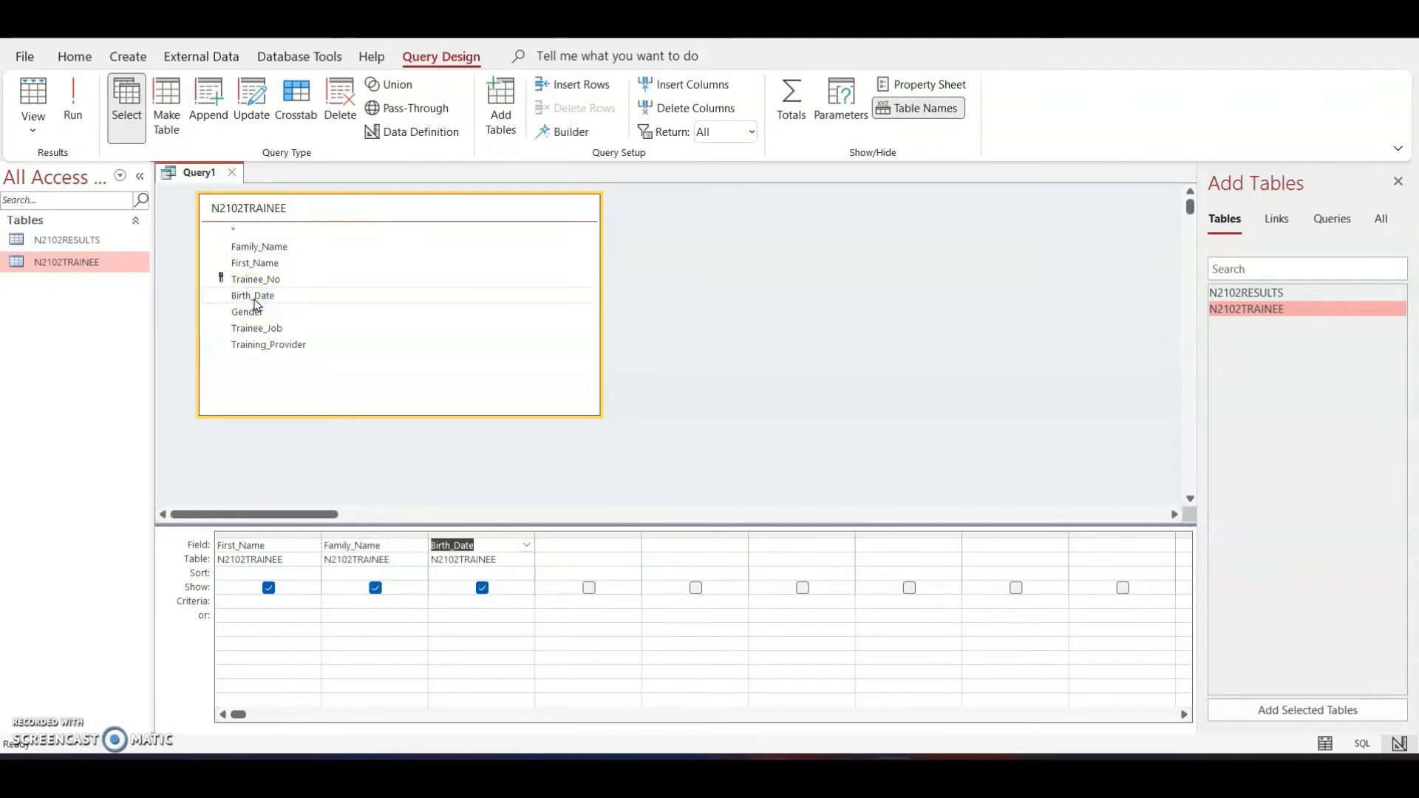
pyautogui.doubleClick(273, 328)
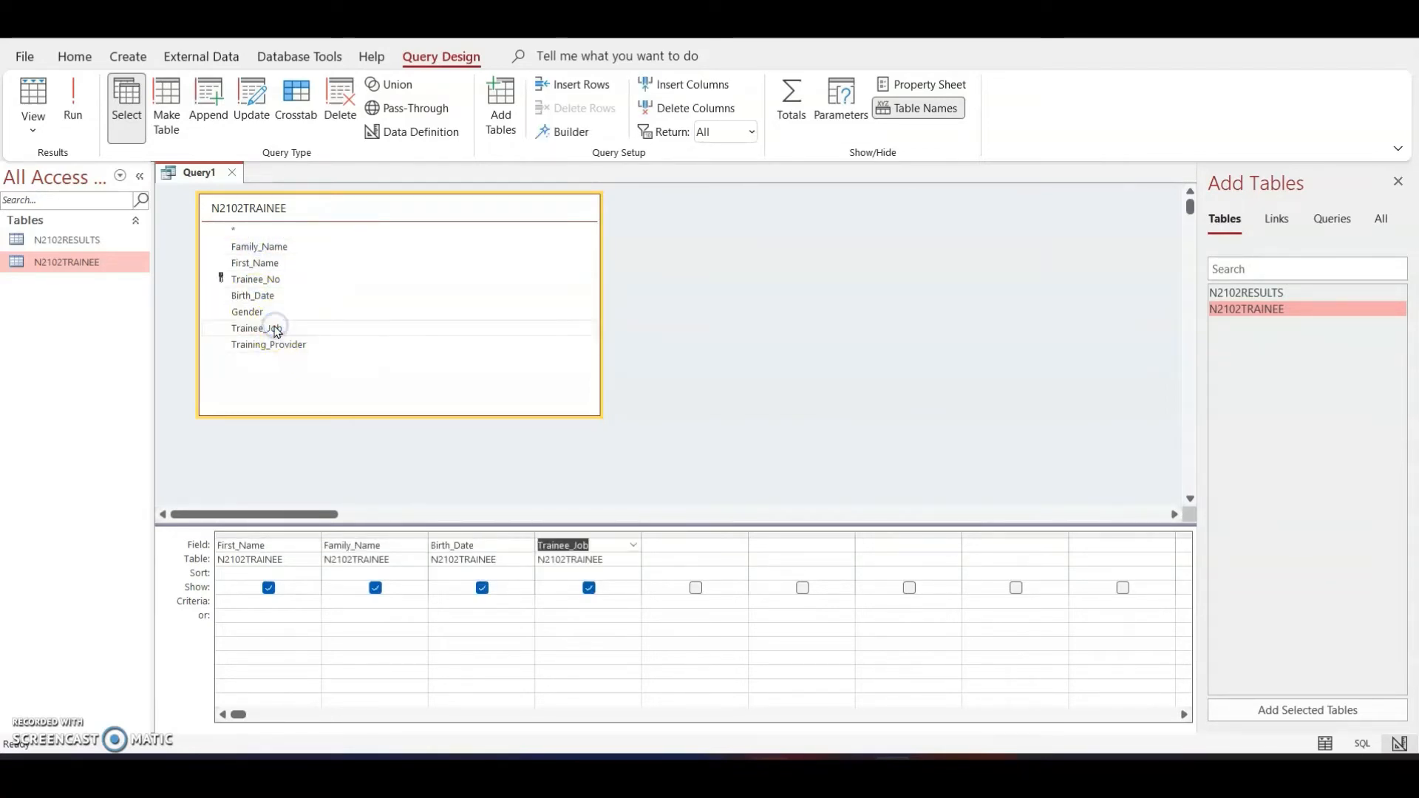
pyautogui.doubleClick(295, 345)
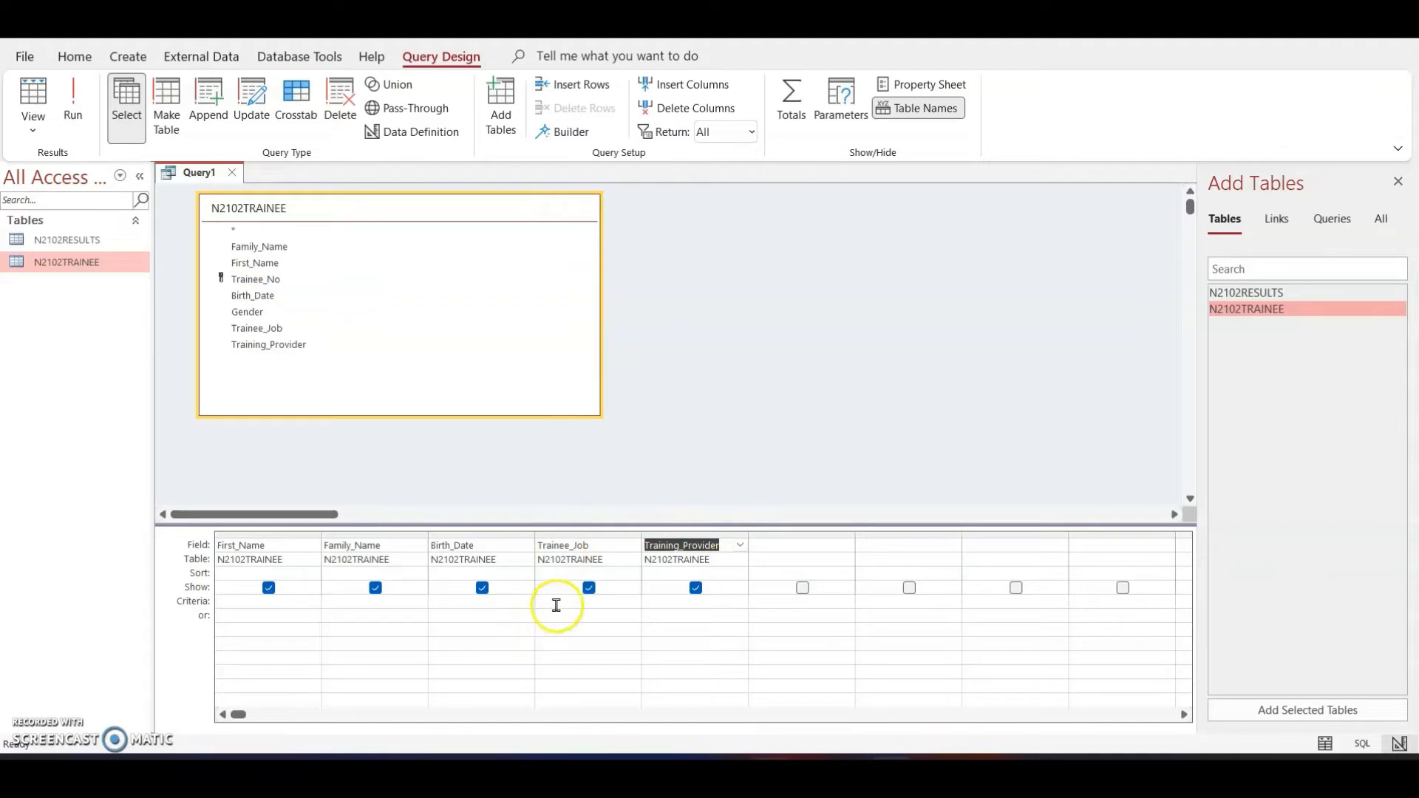
# Step: Check question 20's wording in the exam paper and set the query's Training_Provider criterion to Like "*digital*"
pyautogui.click(656, 601)
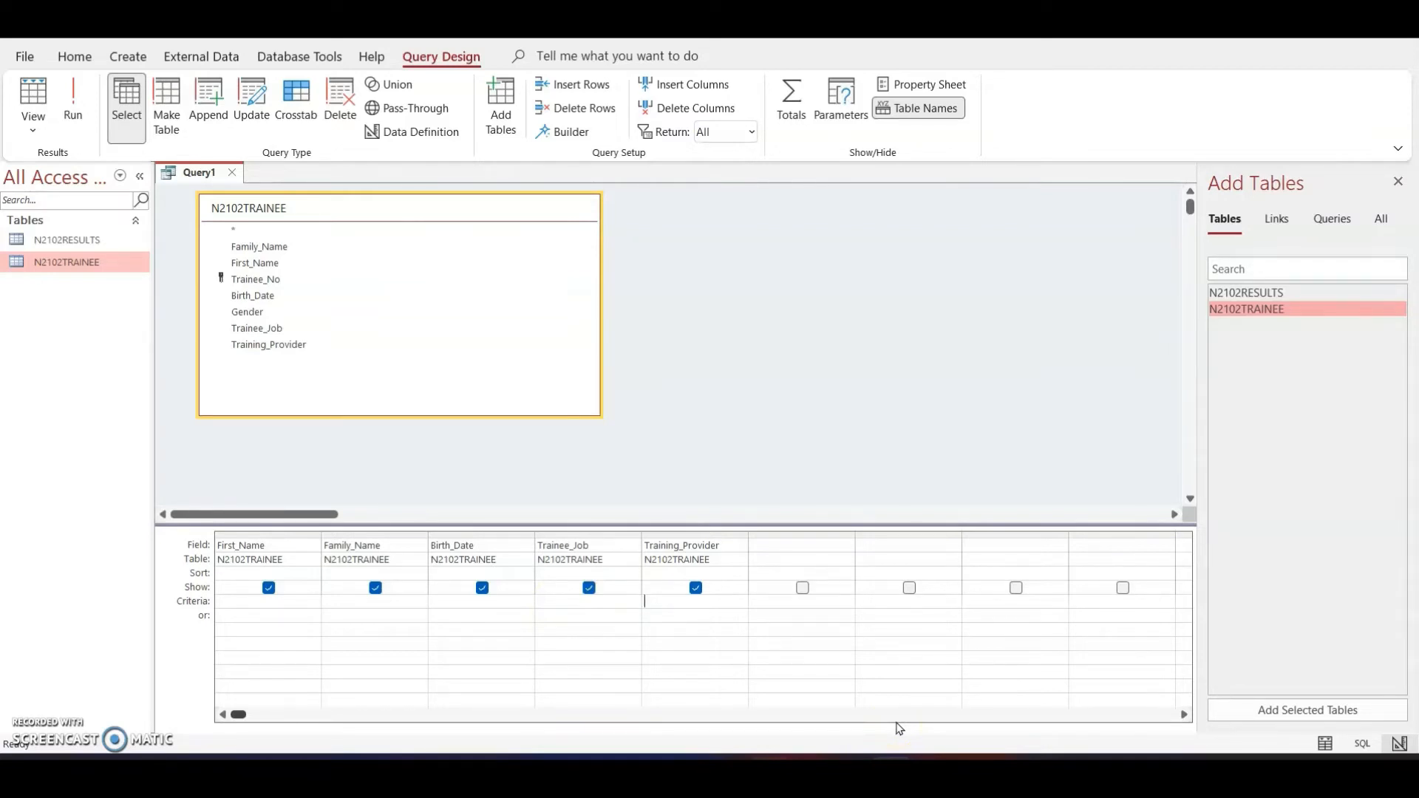
pyautogui.click(791, 772)
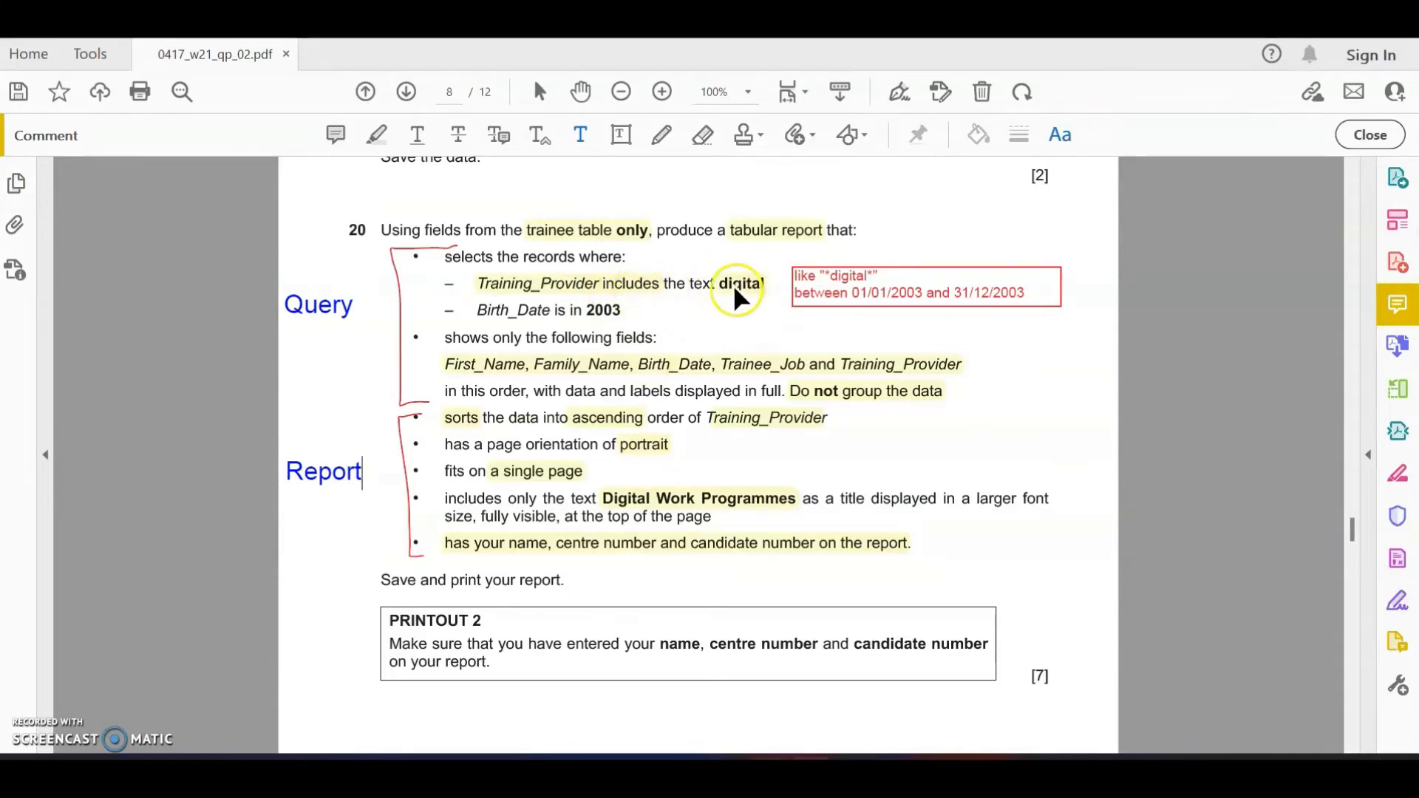
pyautogui.click(843, 772)
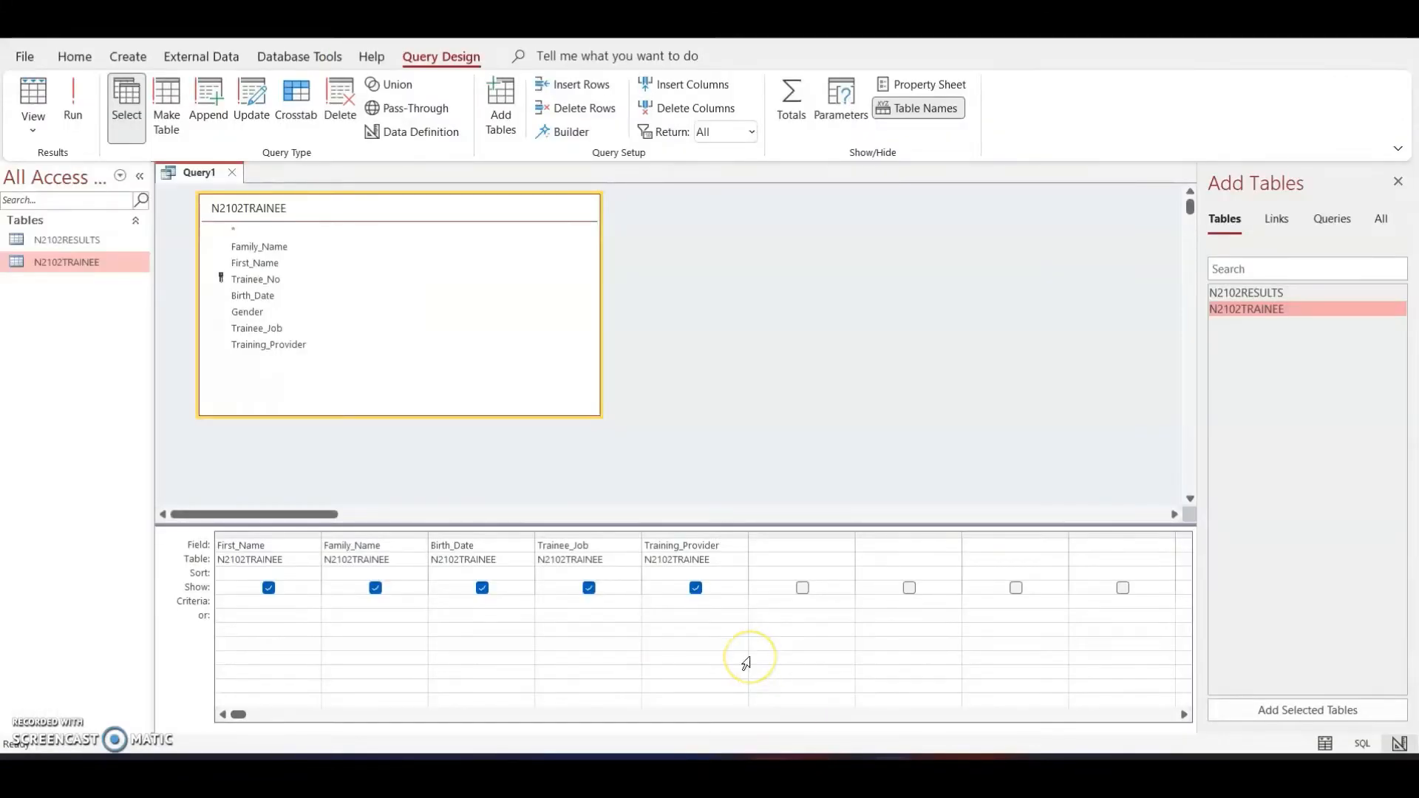
pyautogui.write('like "*digital*')
# Step: Set the Birth_Date criterion to between 01/01/2003 AND 31/12/2003 and widen its column to show the full expression
pyautogui.click(452, 604)
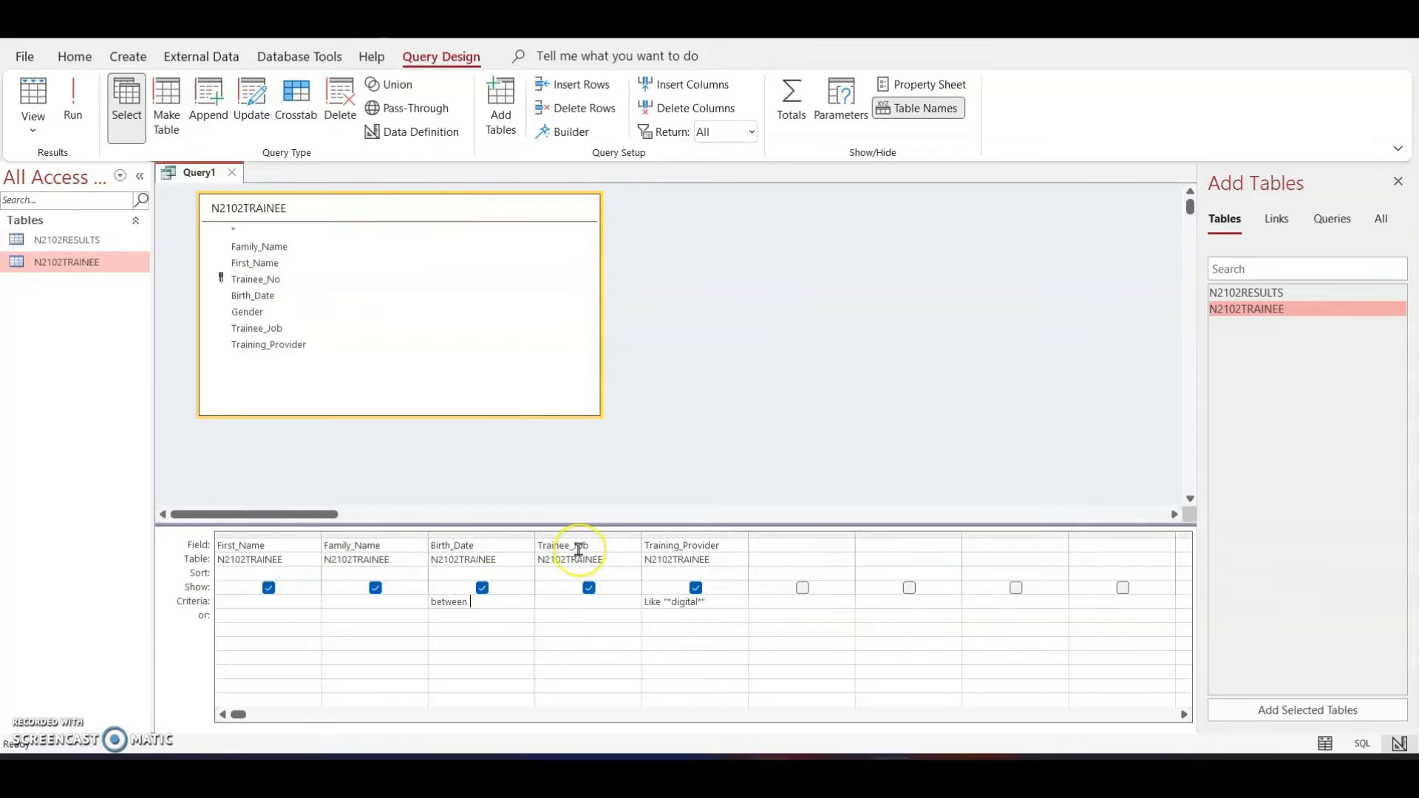
pyautogui.write('010')
pyautogui.write('AND 31/')
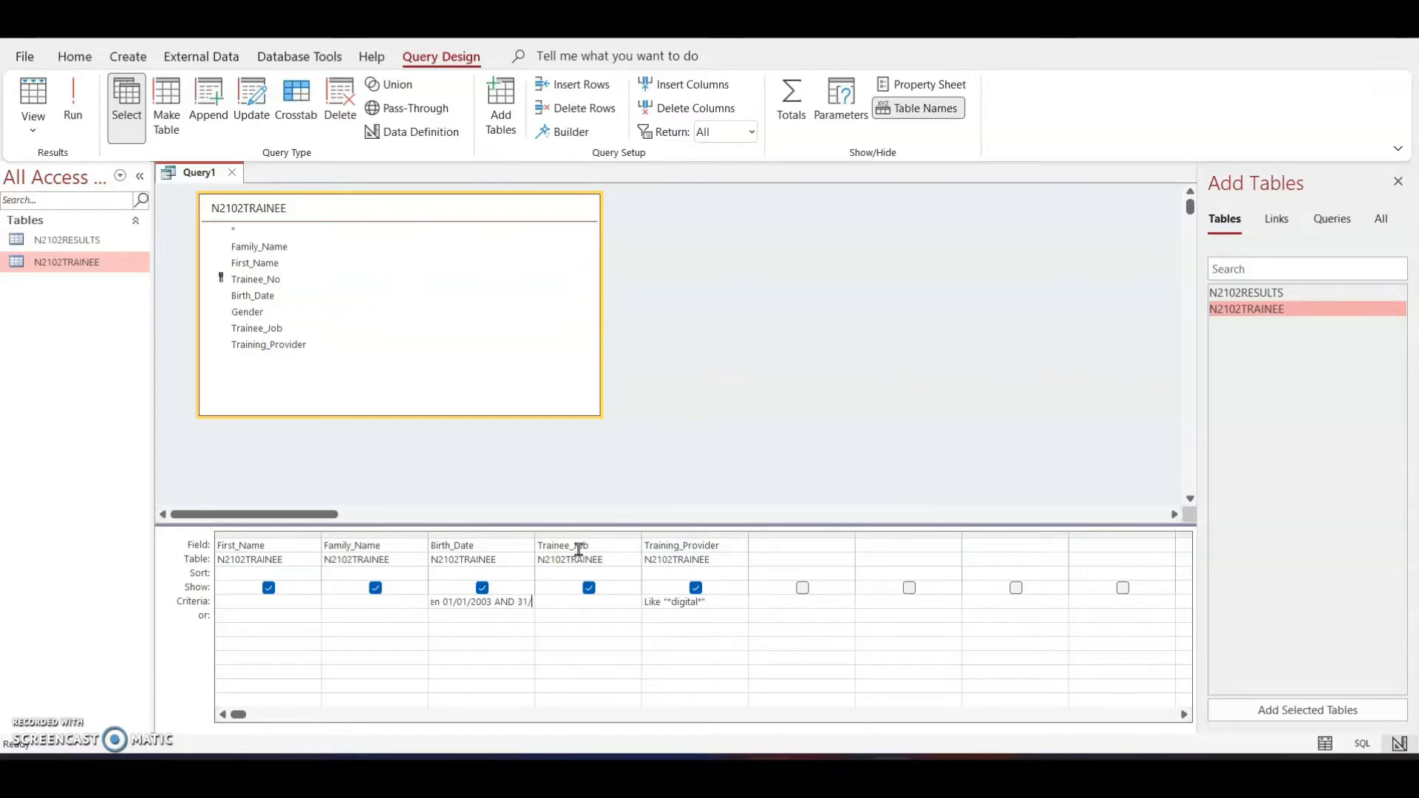
pyautogui.write('12/200')
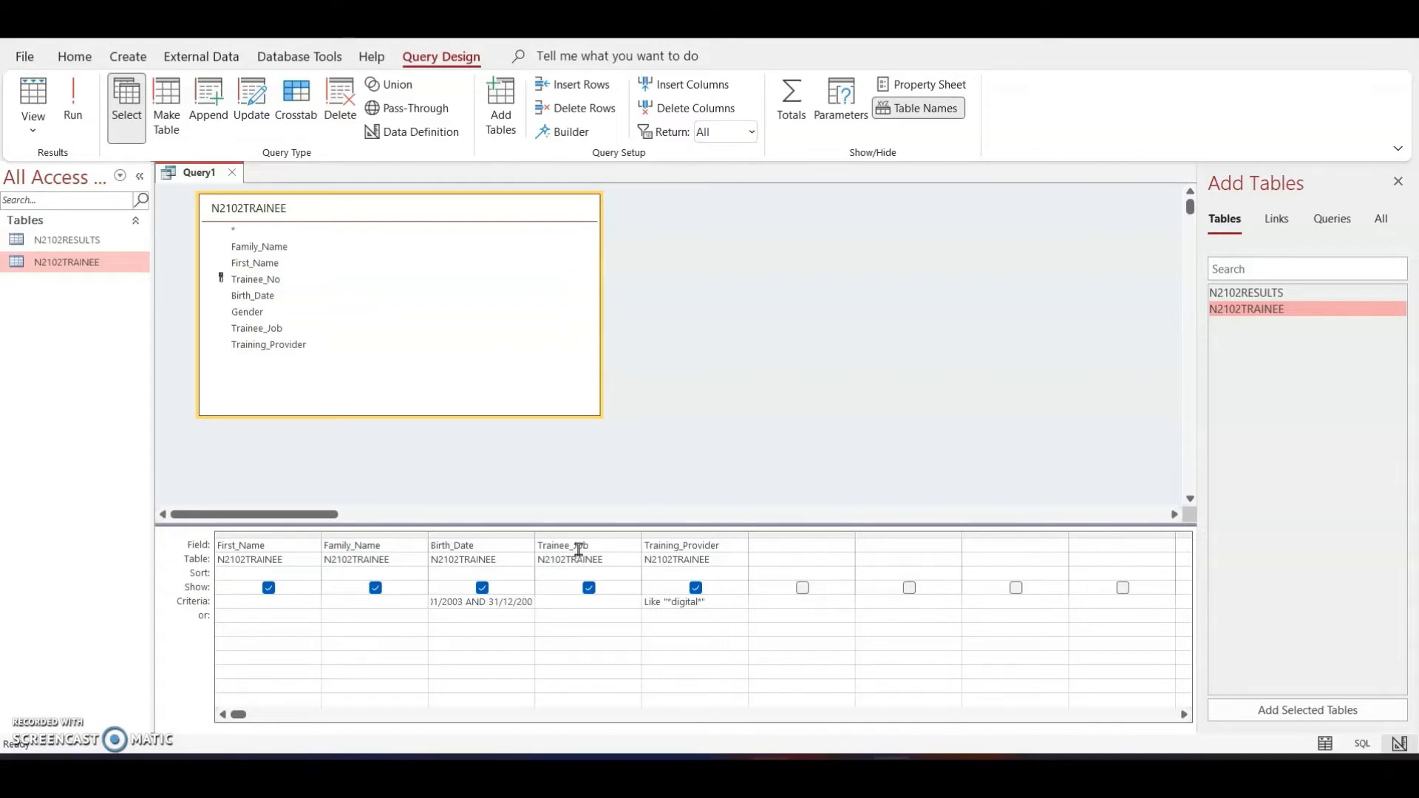
pyautogui.write('3')
pyautogui.click(561, 492)
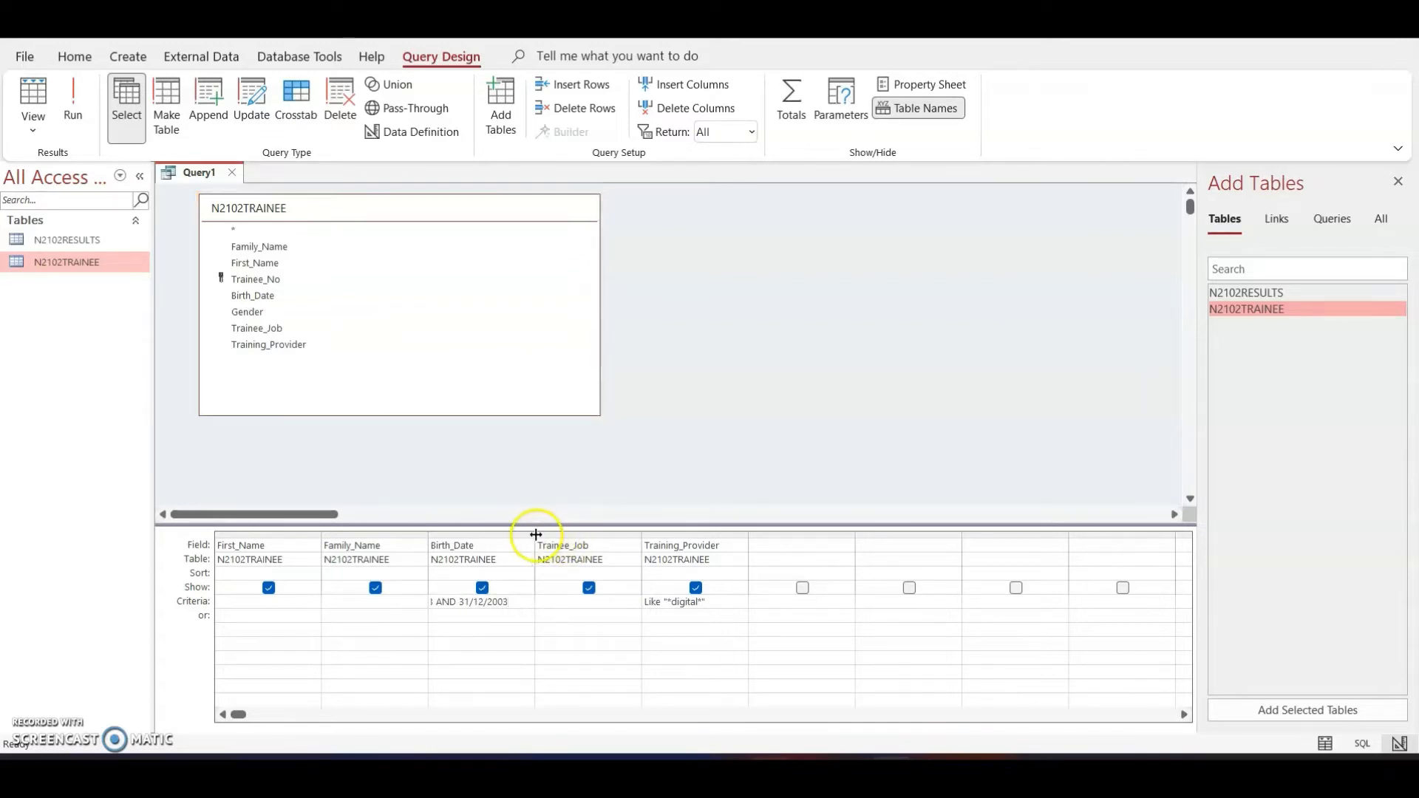
pyautogui.moveTo(536, 534); pyautogui.dragTo(631, 536)
pyautogui.click(615, 595)
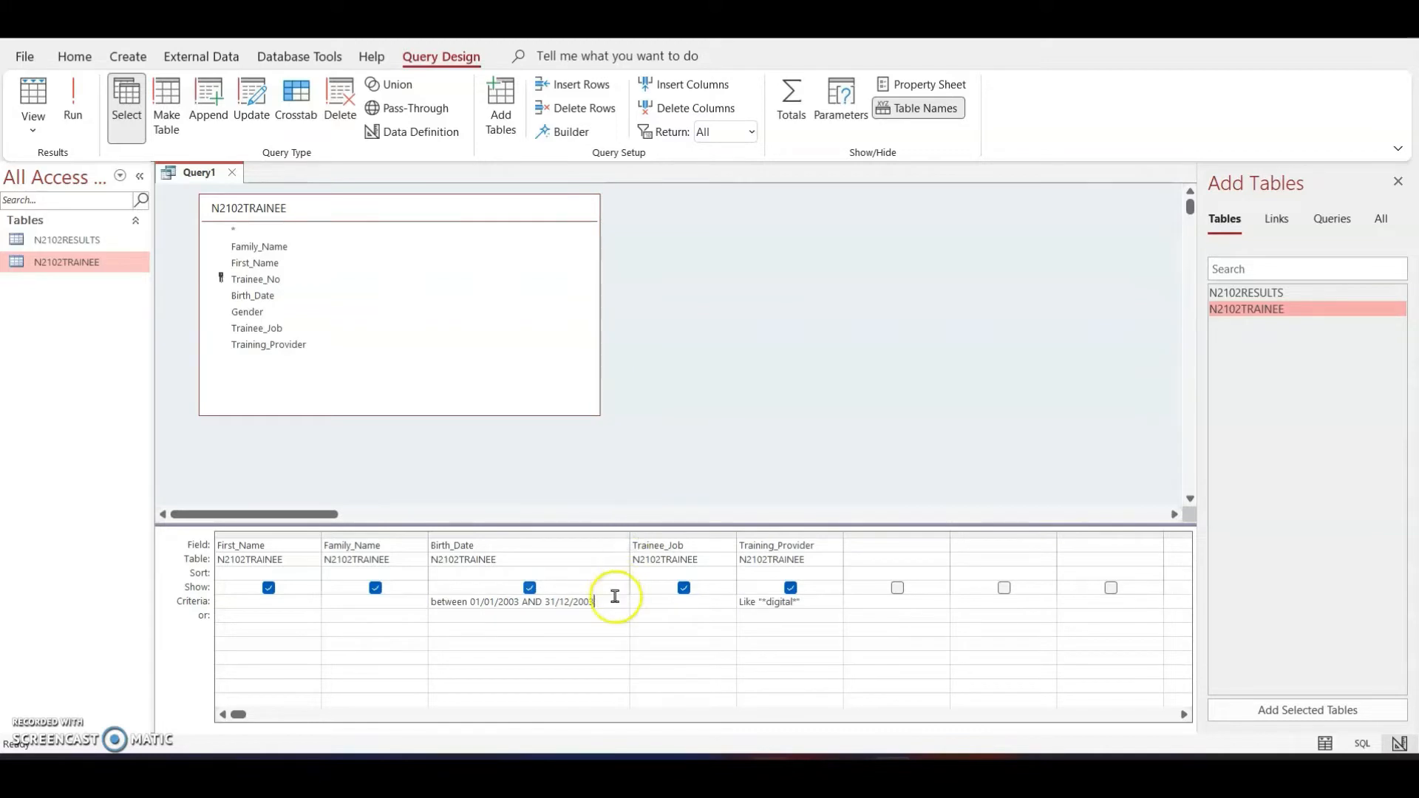
pyautogui.click(606, 625)
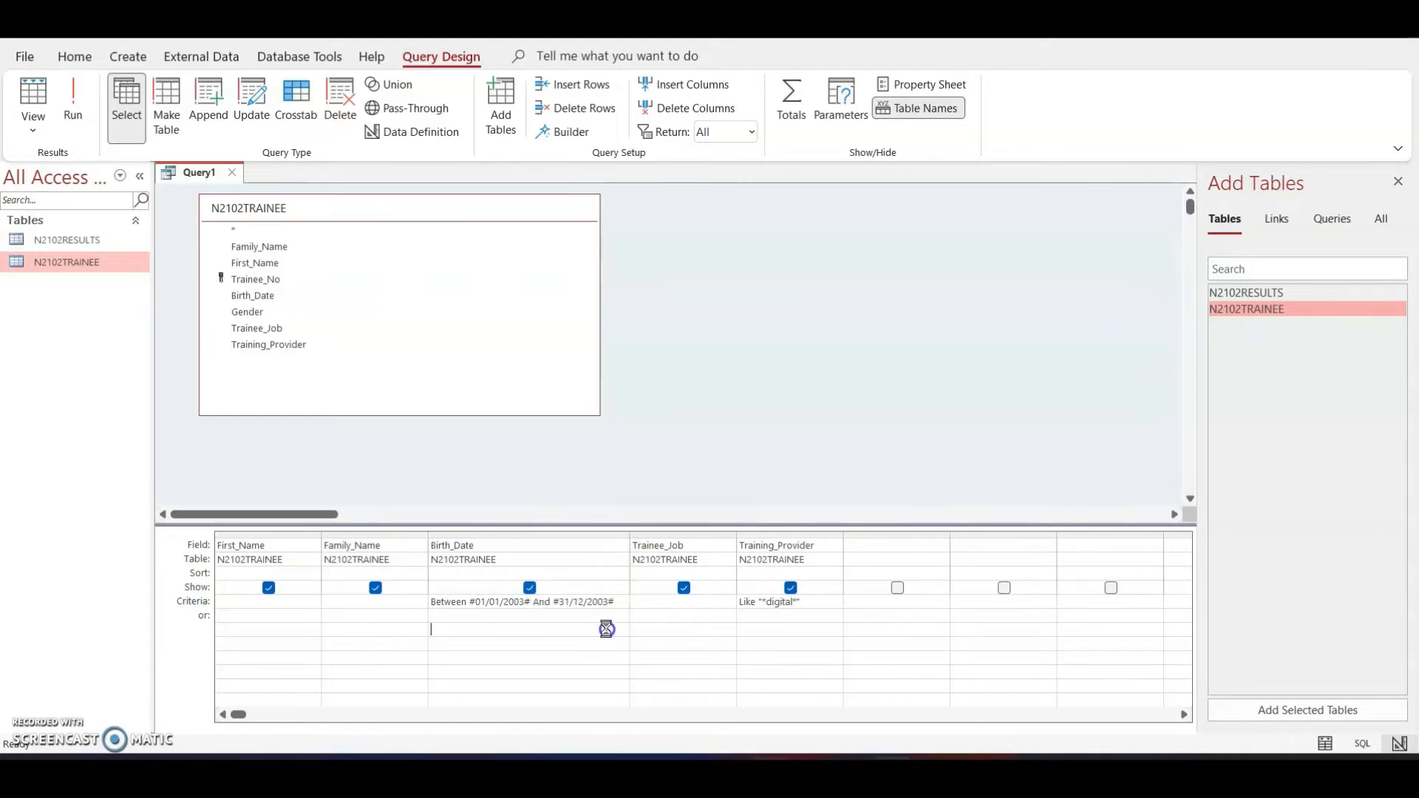
pyautogui.click(494, 628)
# Step: Run the trainee query and save it as Digital Work Programmes
pyautogui.click(73, 102)
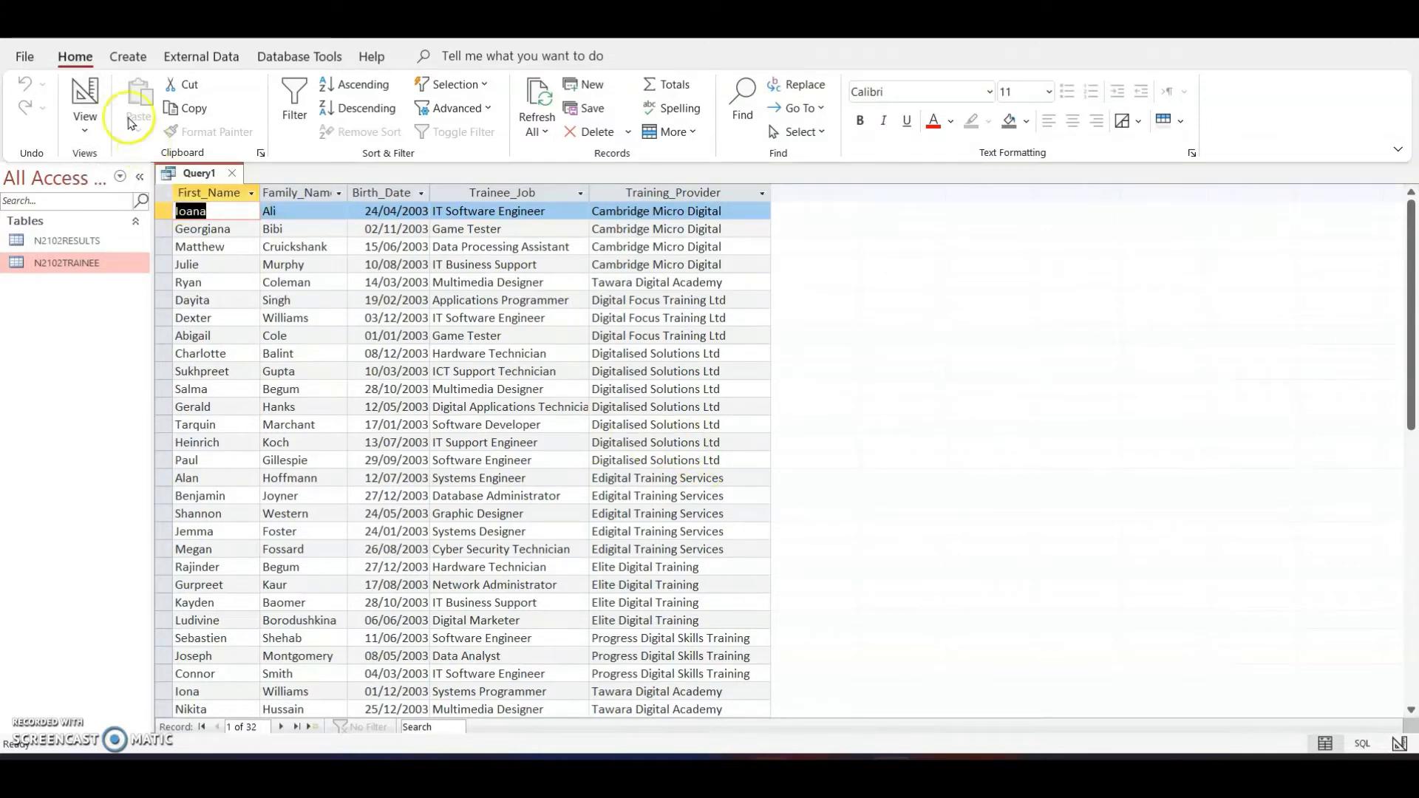
pyautogui.hotkey('ctrl', 's')
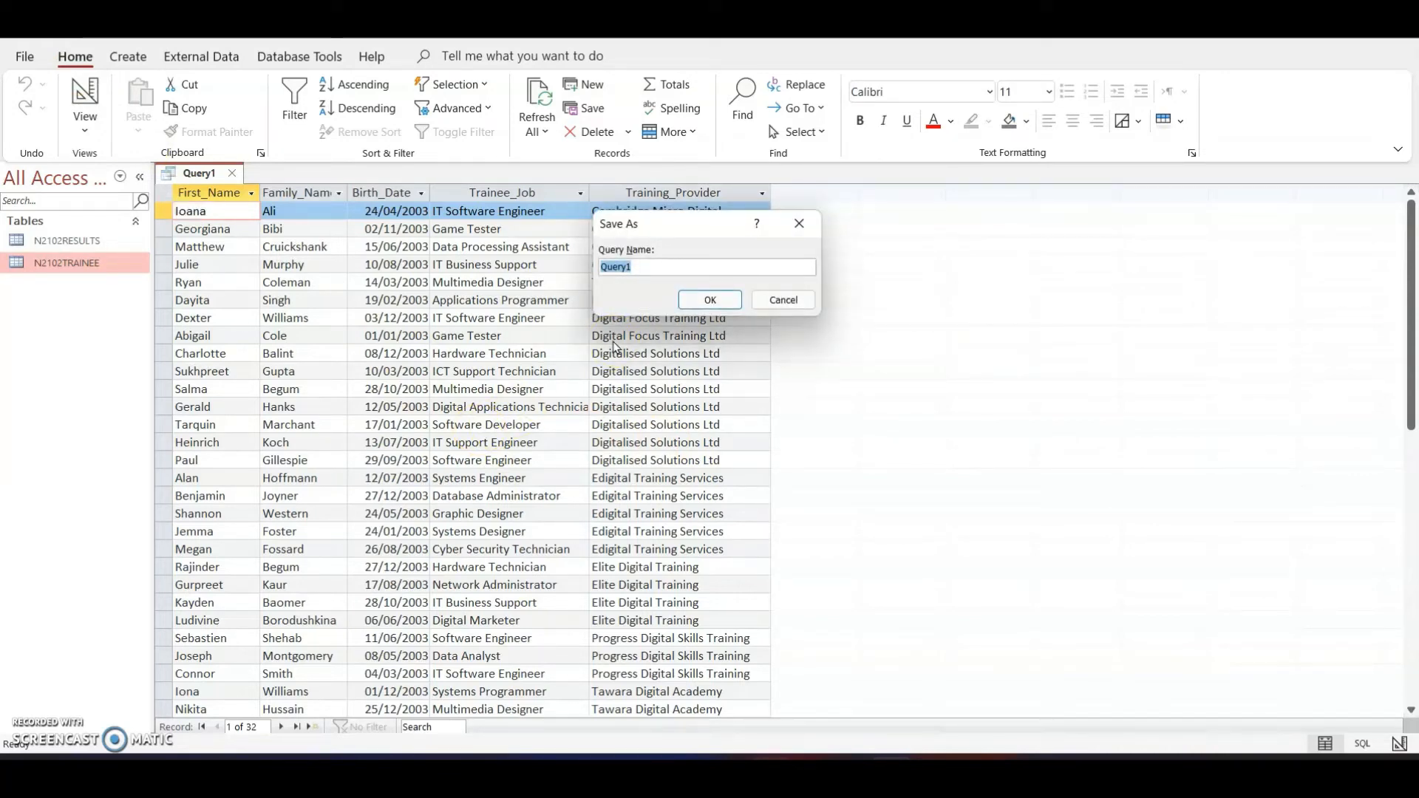
pyautogui.write('Digital Work Programmes')
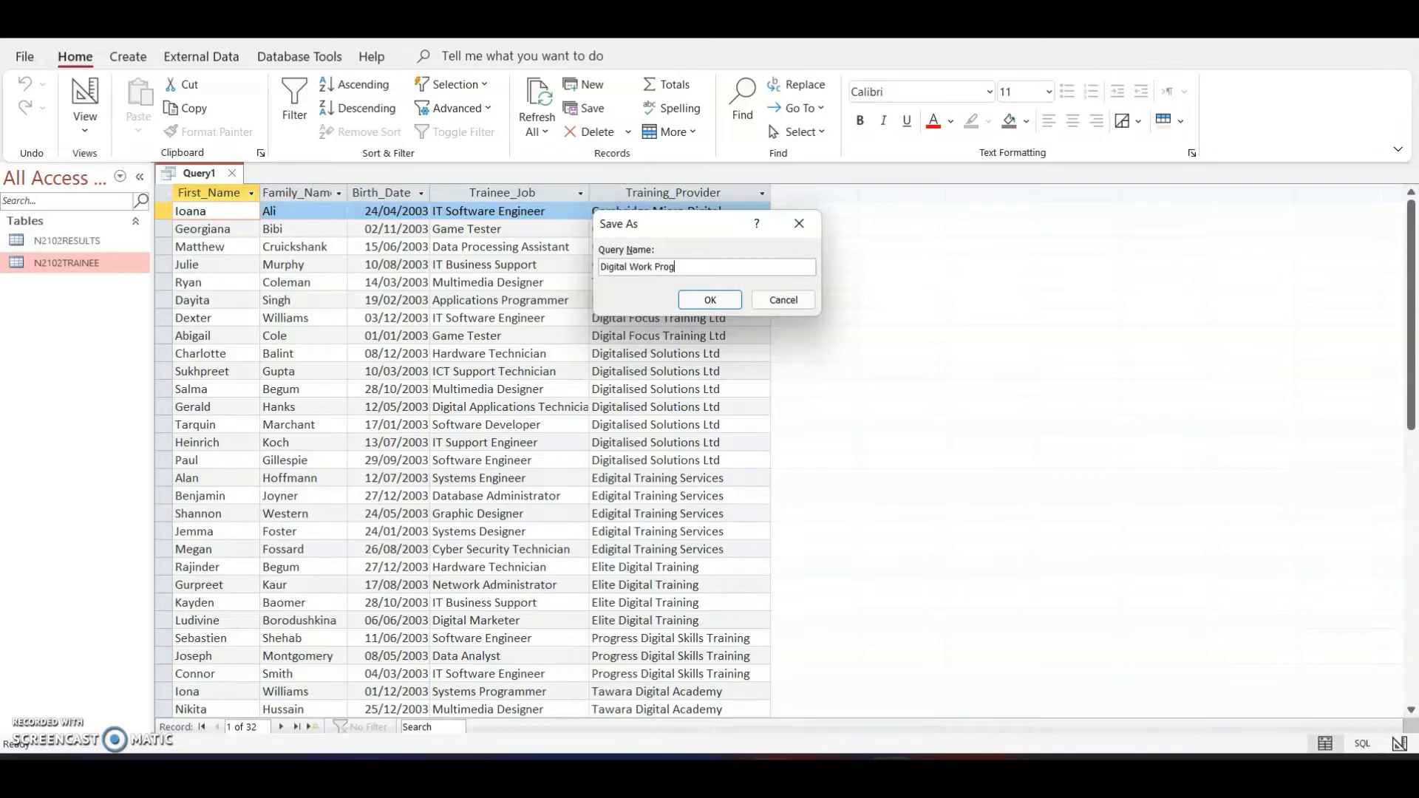
pyautogui.click(714, 299)
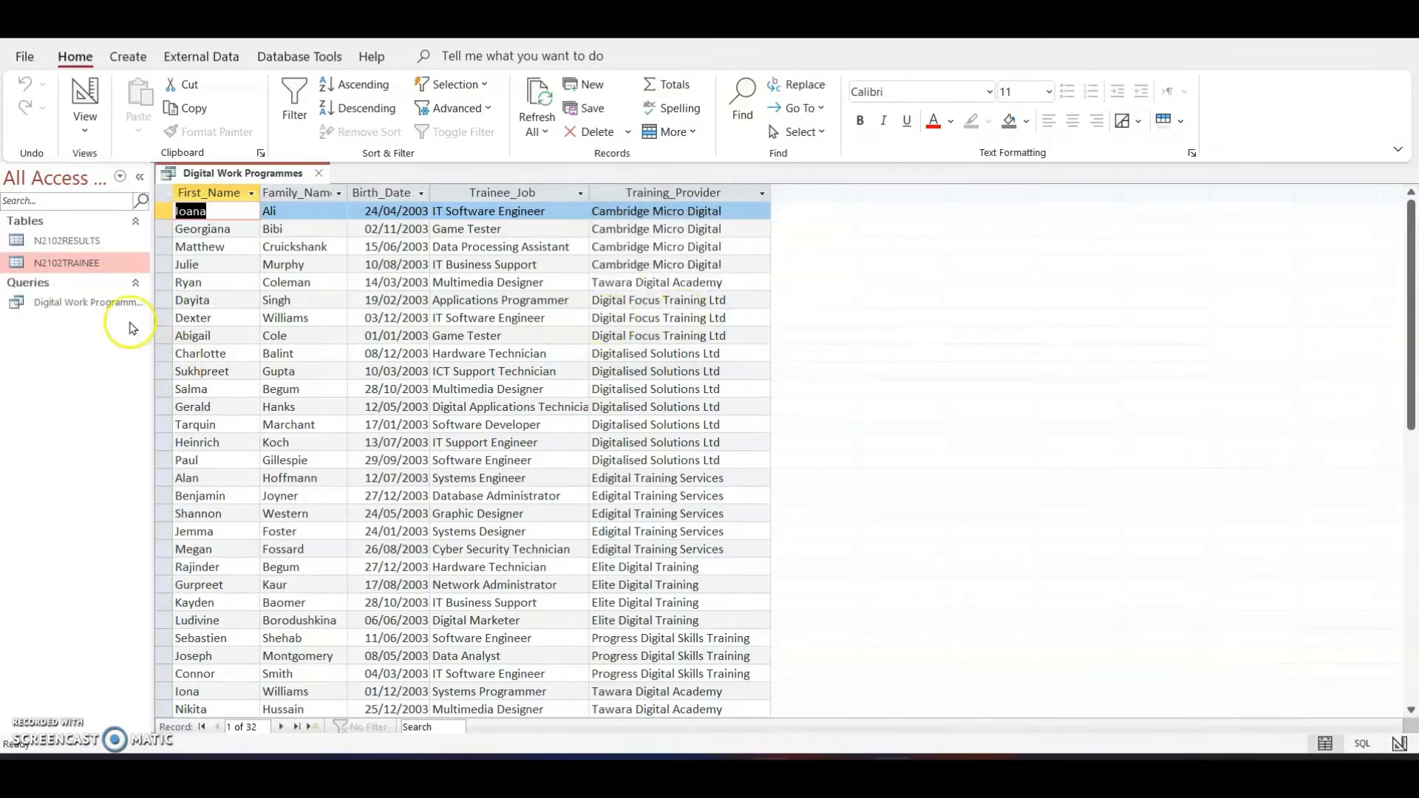
# Step: Start the Report Wizard on the Digital Work Programmes query and include all of its fields
pyautogui.click(111, 302)
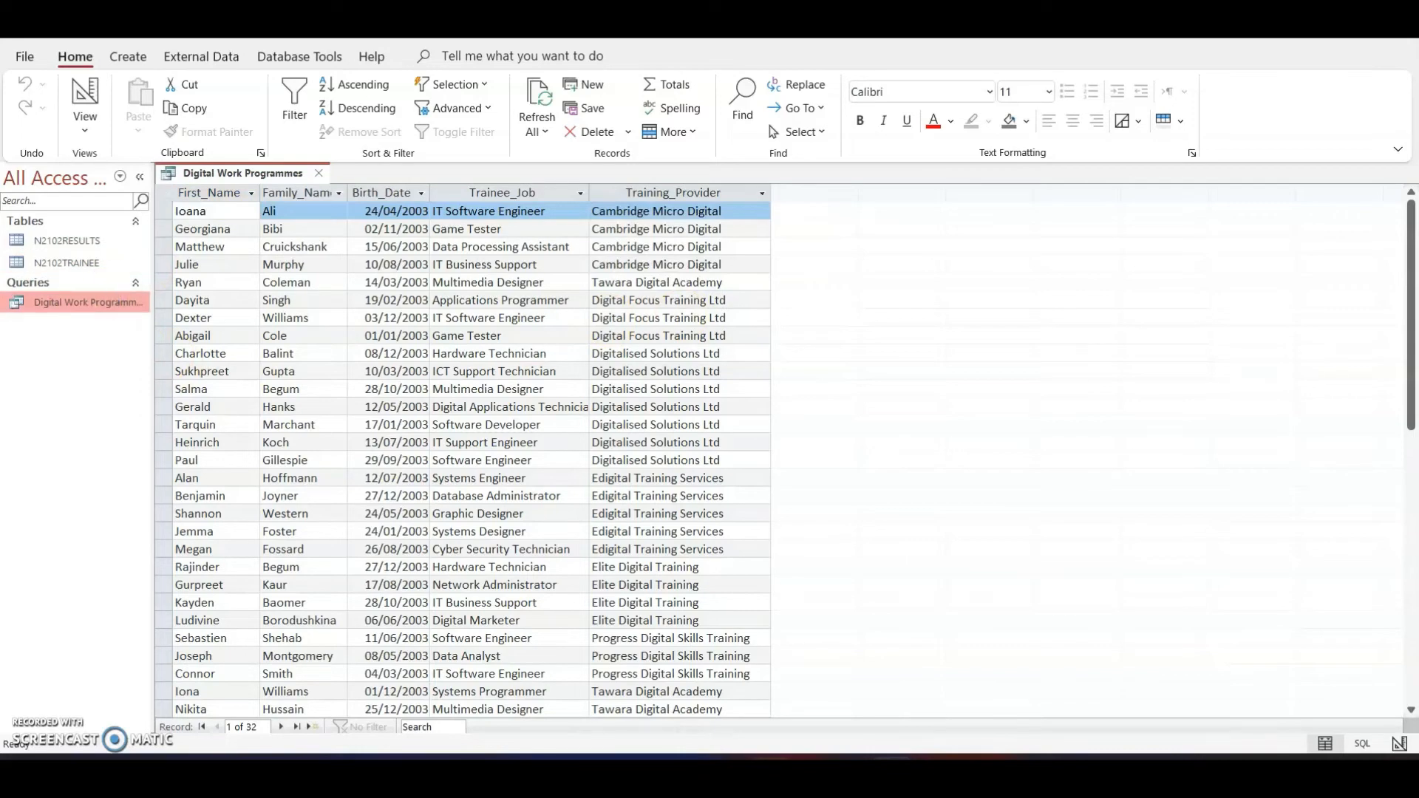
pyautogui.click(128, 56)
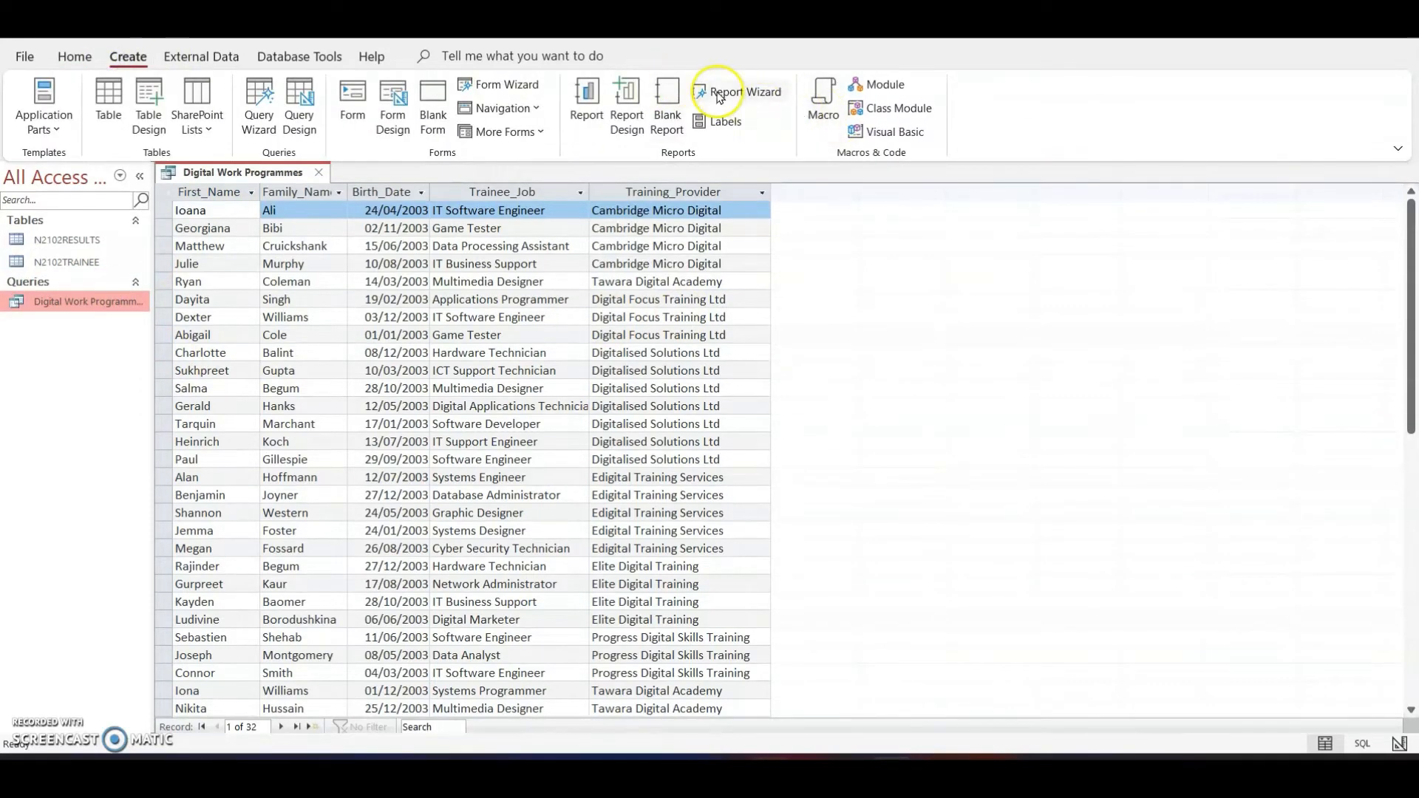
pyautogui.click(714, 93)
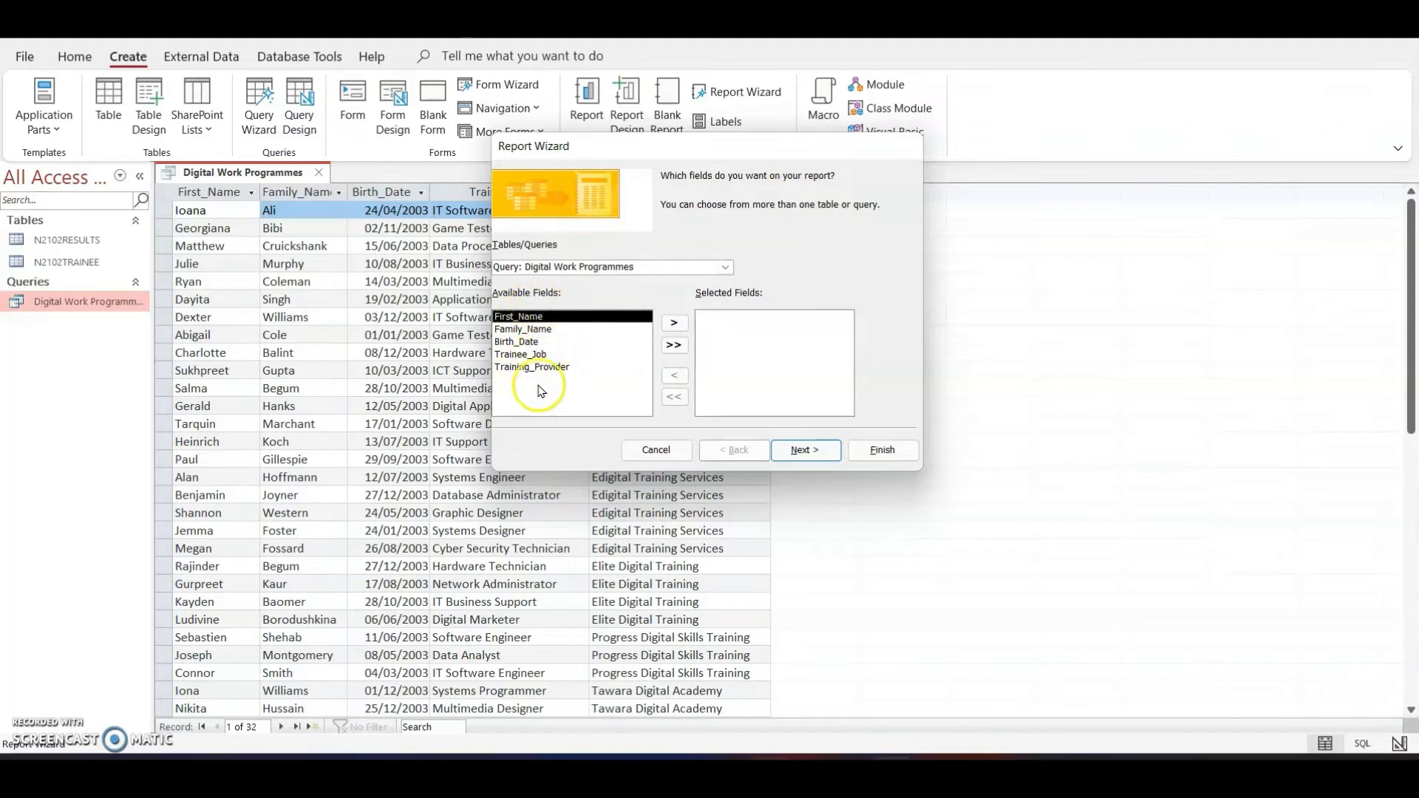
pyautogui.click(672, 346)
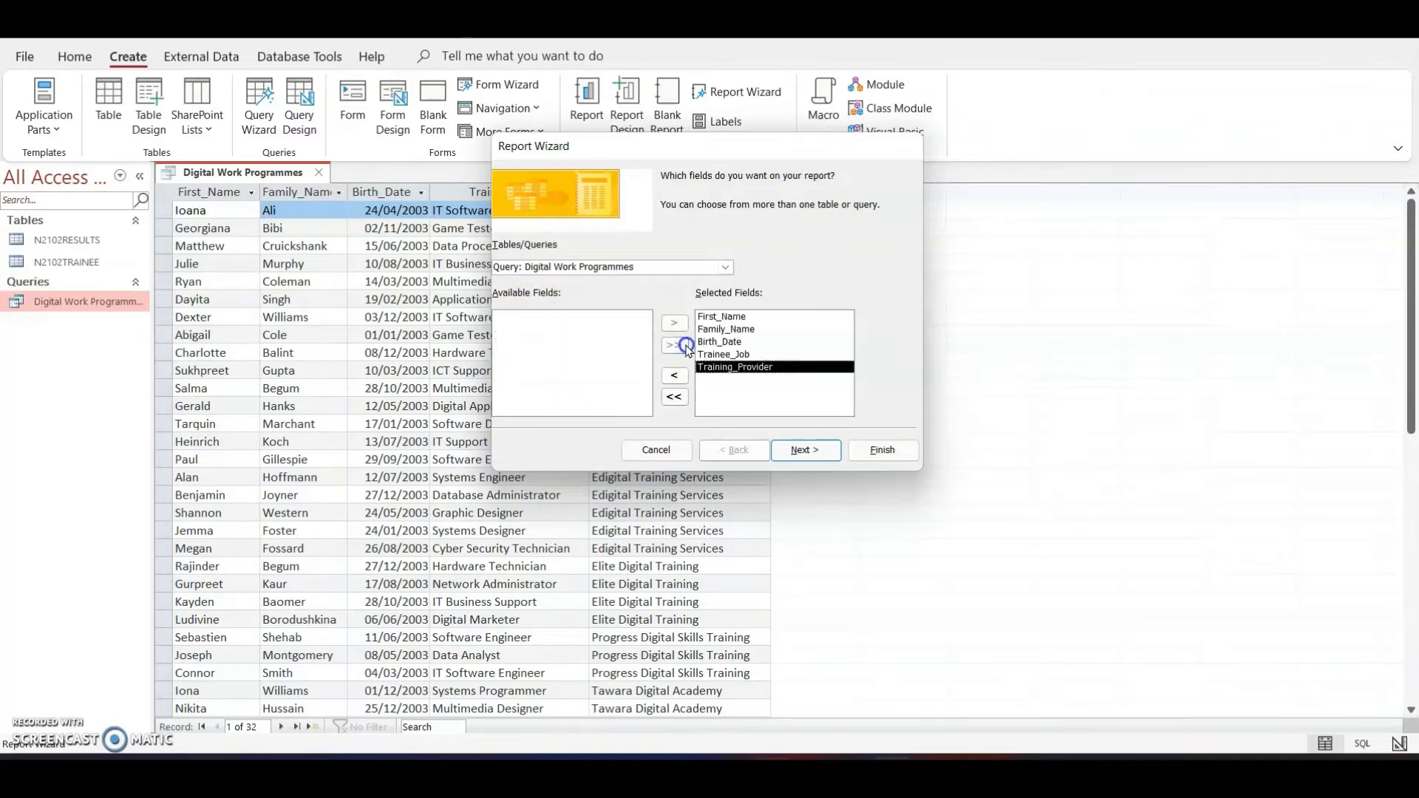
pyautogui.click(798, 453)
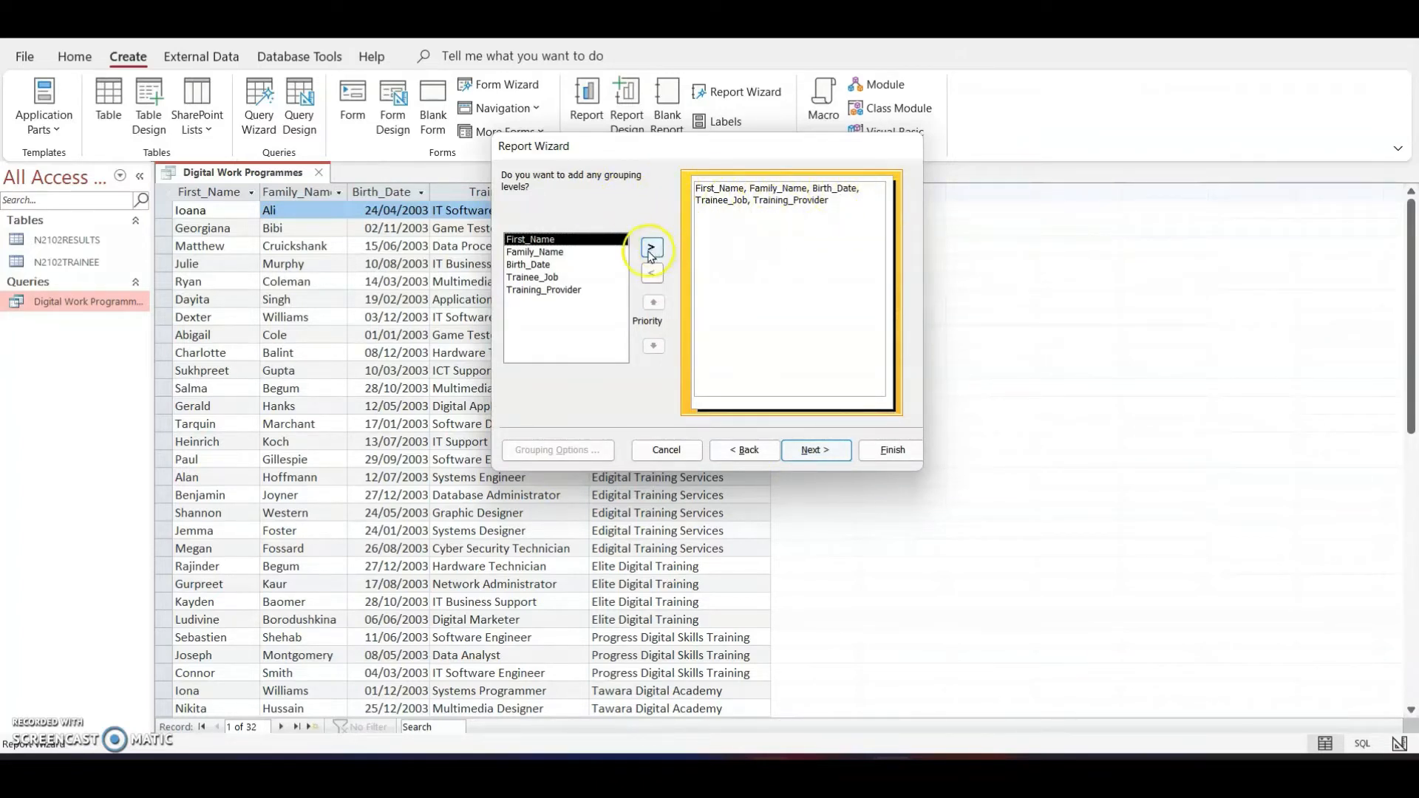
pyautogui.click(569, 290)
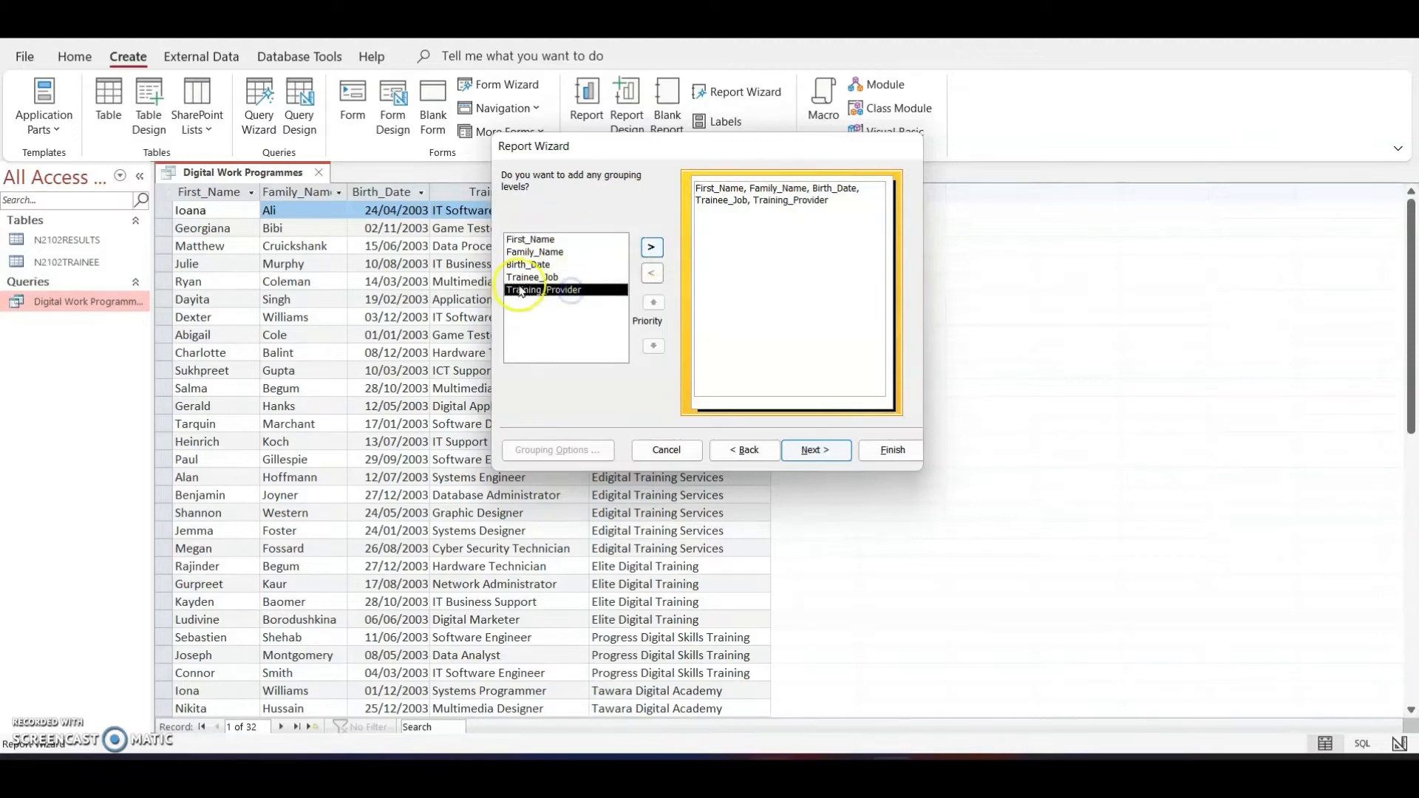
pyautogui.click(652, 248)
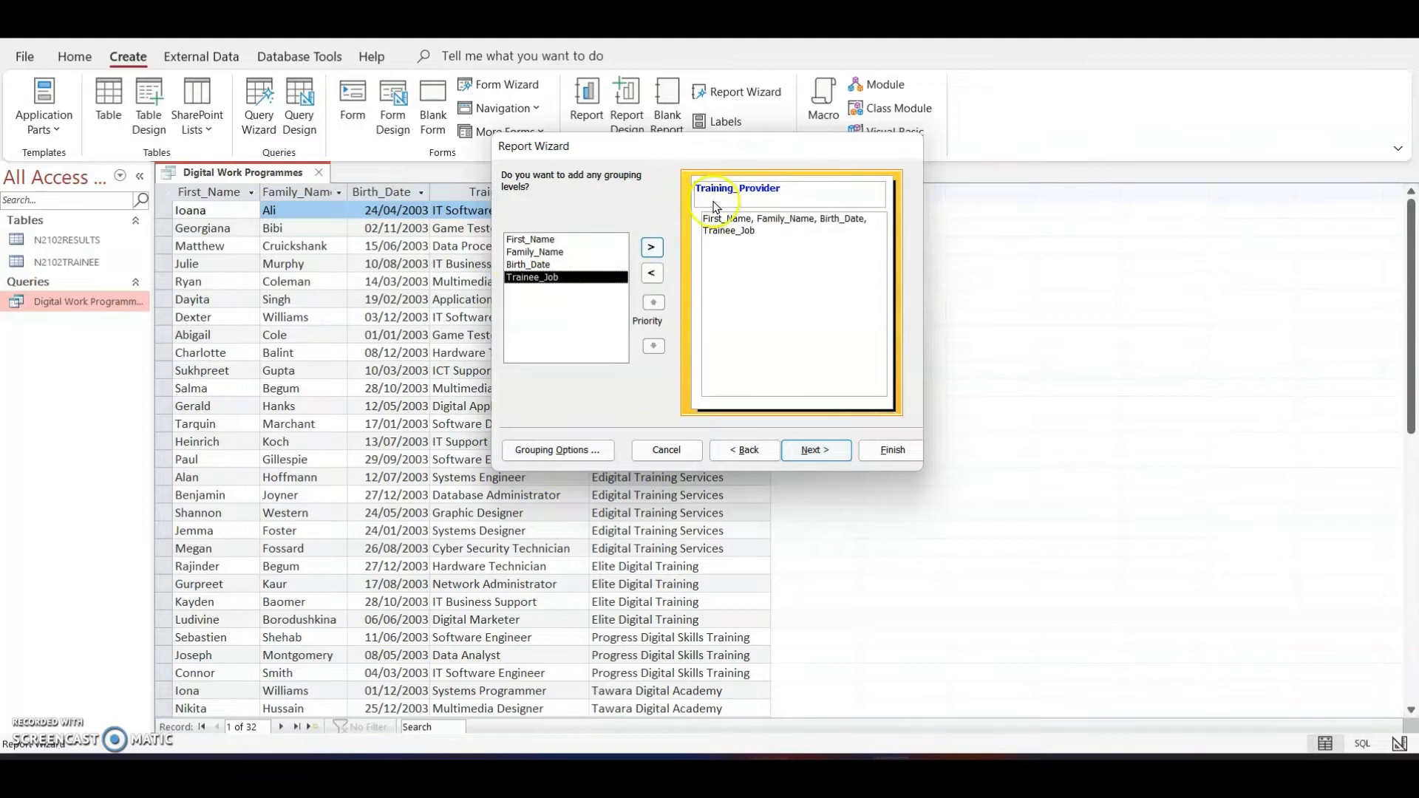
pyautogui.click(653, 277)
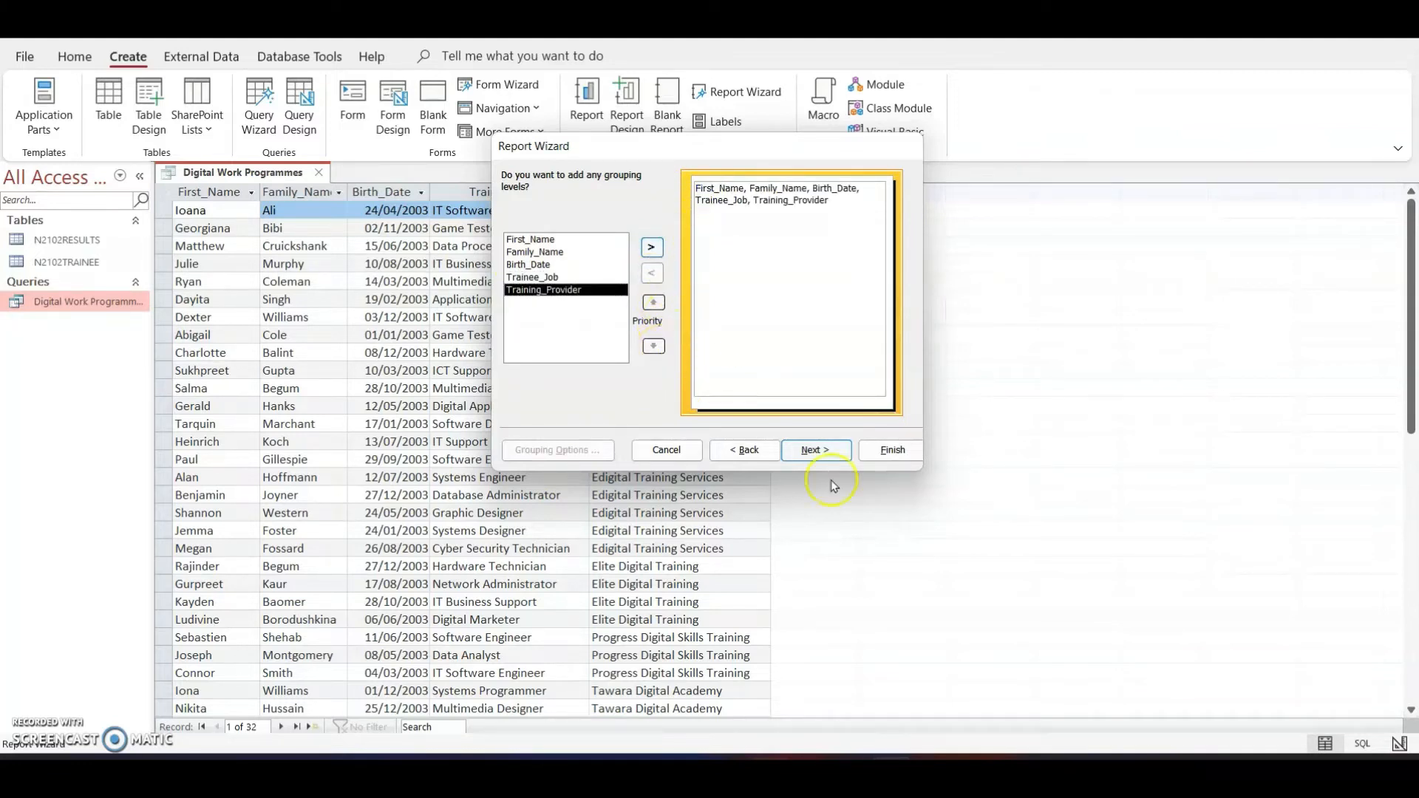
# Step: Check question 20's sorting requirement in the exam paper and continue the Report Wizard without grouping levels or a sort field
pyautogui.click(840, 454)
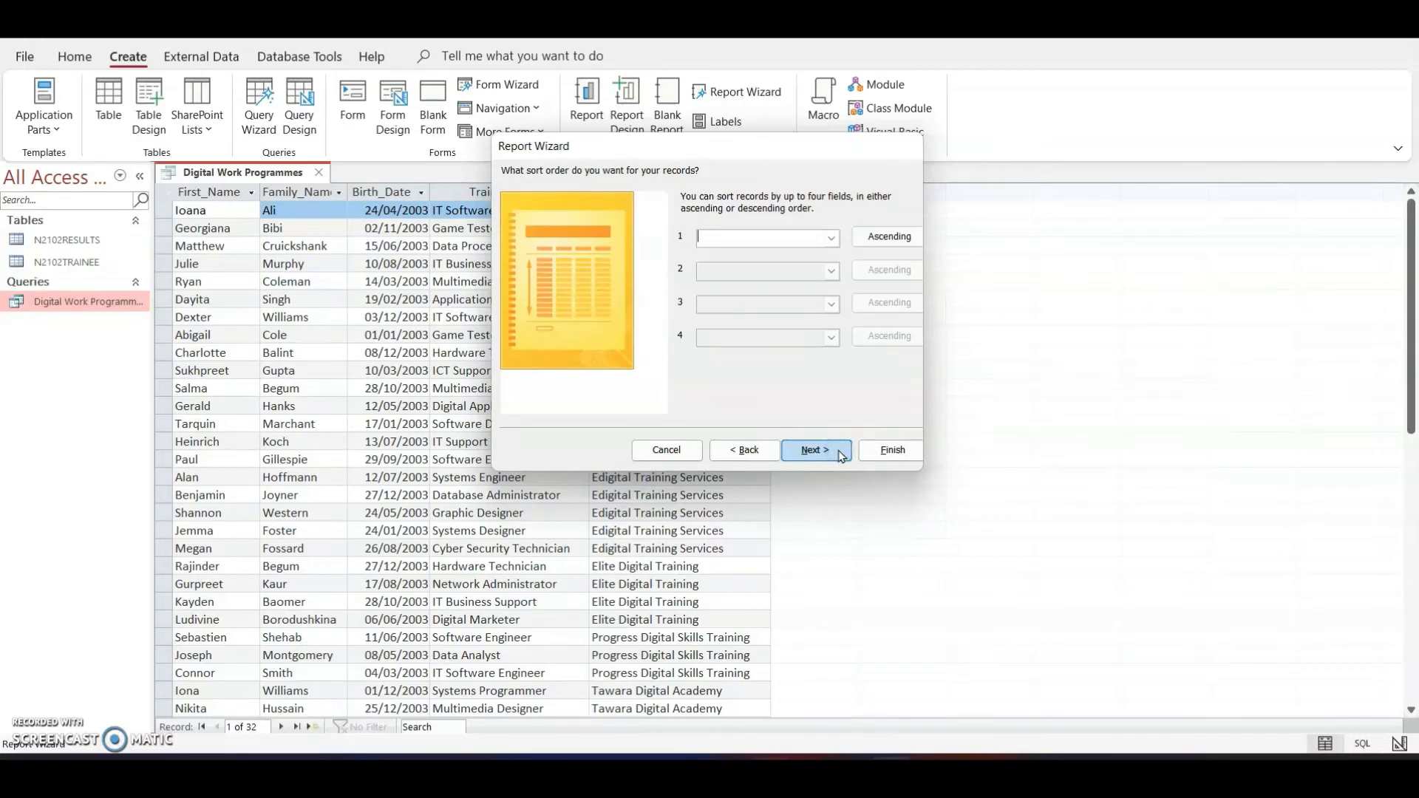
pyautogui.click(832, 238)
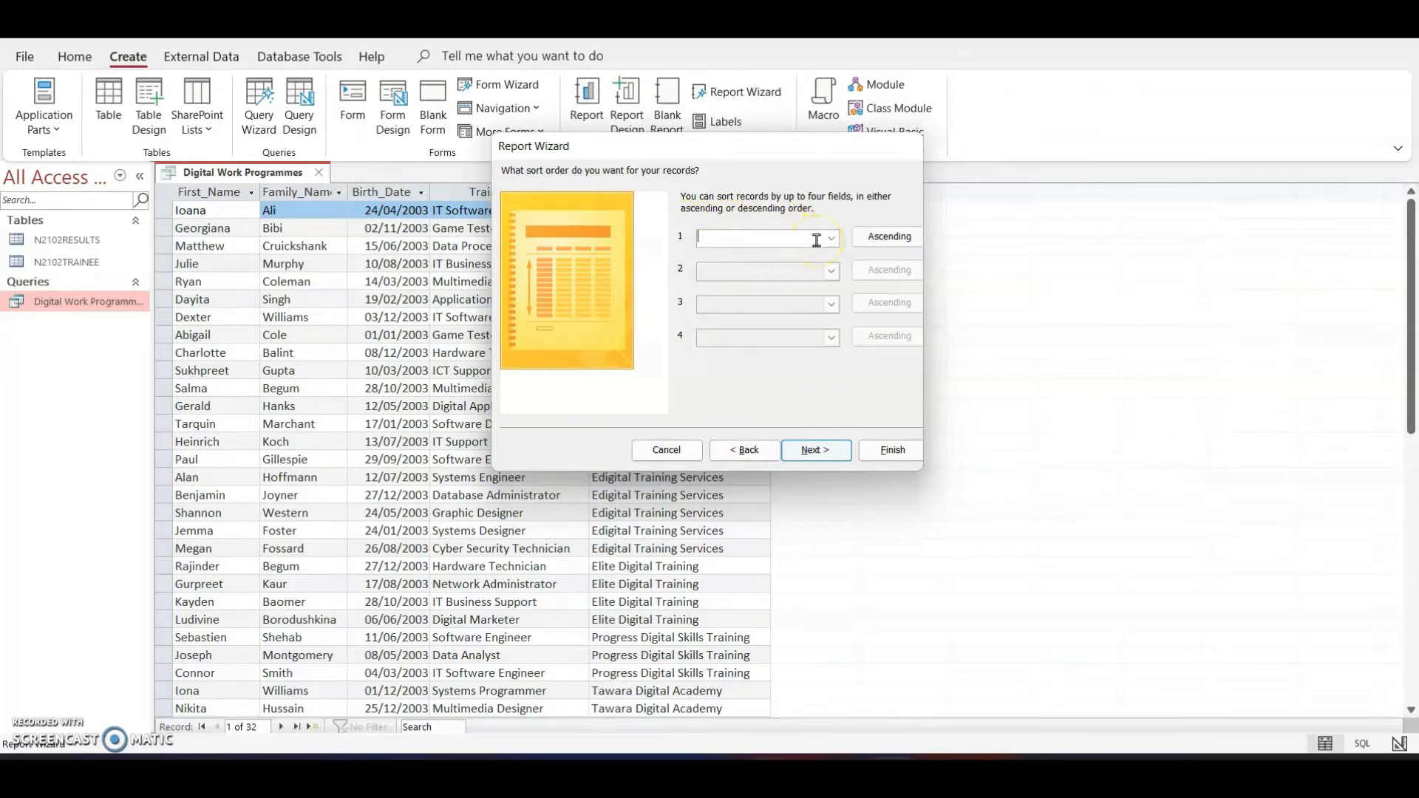
pyautogui.click(802, 772)
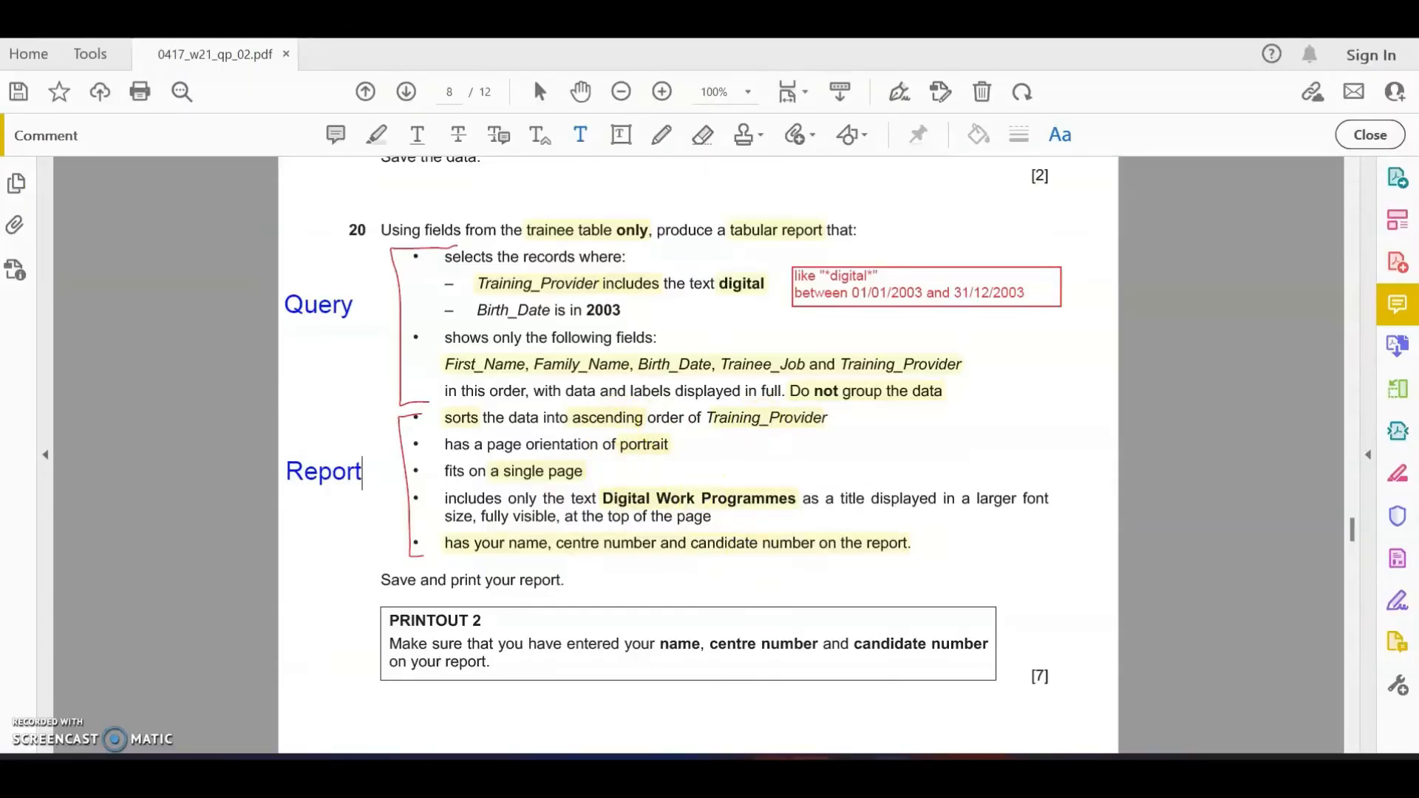
pyautogui.click(863, 773)
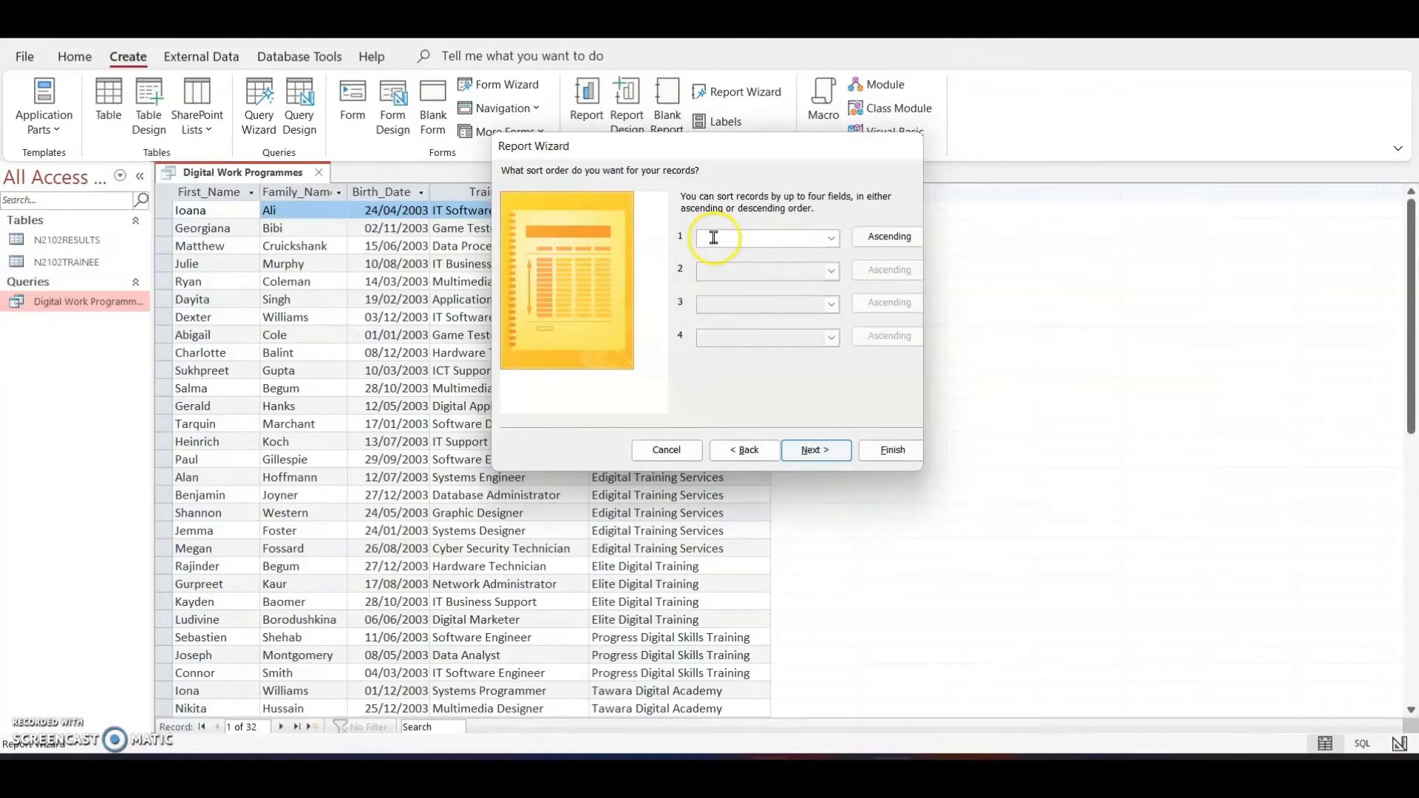
pyautogui.click(805, 256)
pyautogui.click(816, 449)
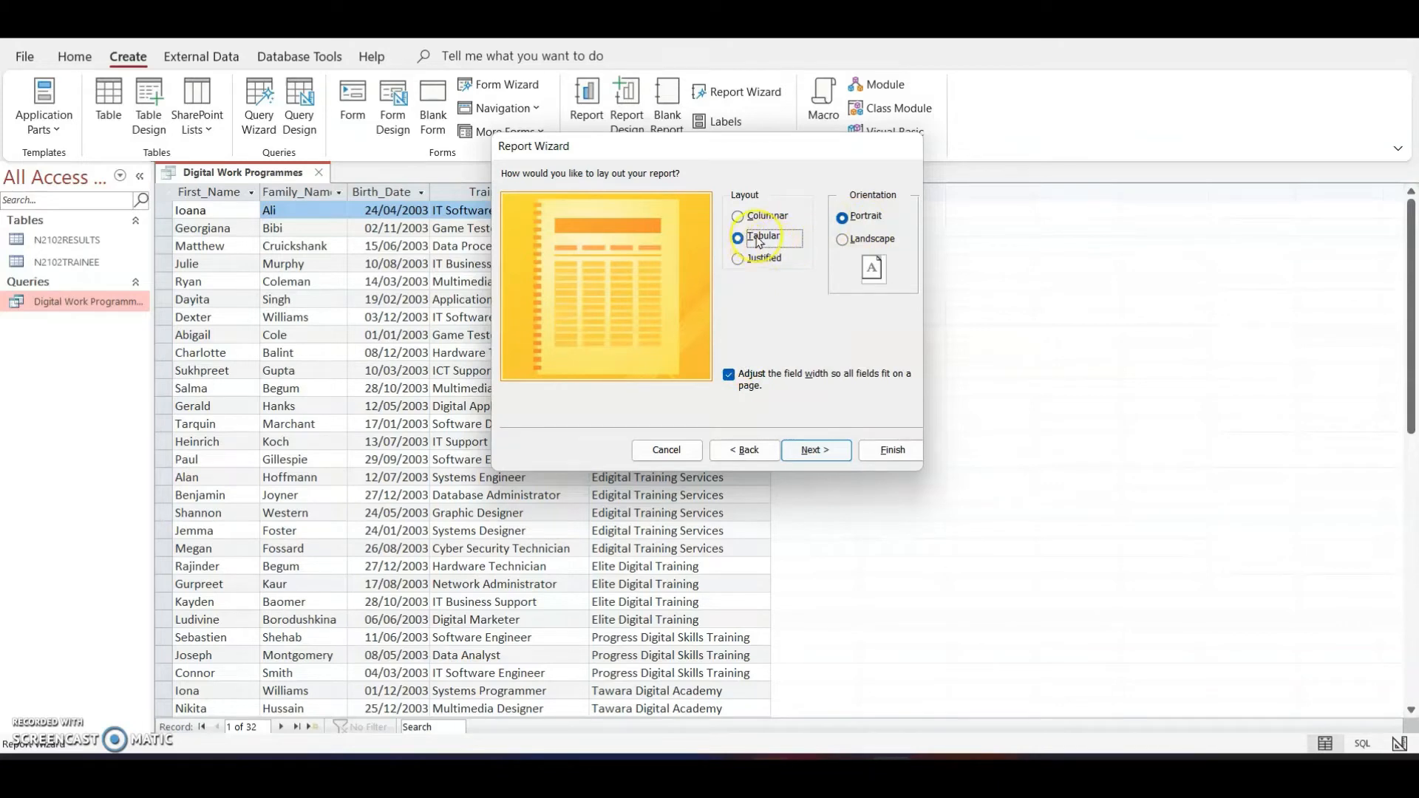
# Step: Finish the report in Tabular layout and Portrait orientation, titled Digital Work Programmes, and inspect its columns in the print preview
pyautogui.click(813, 448)
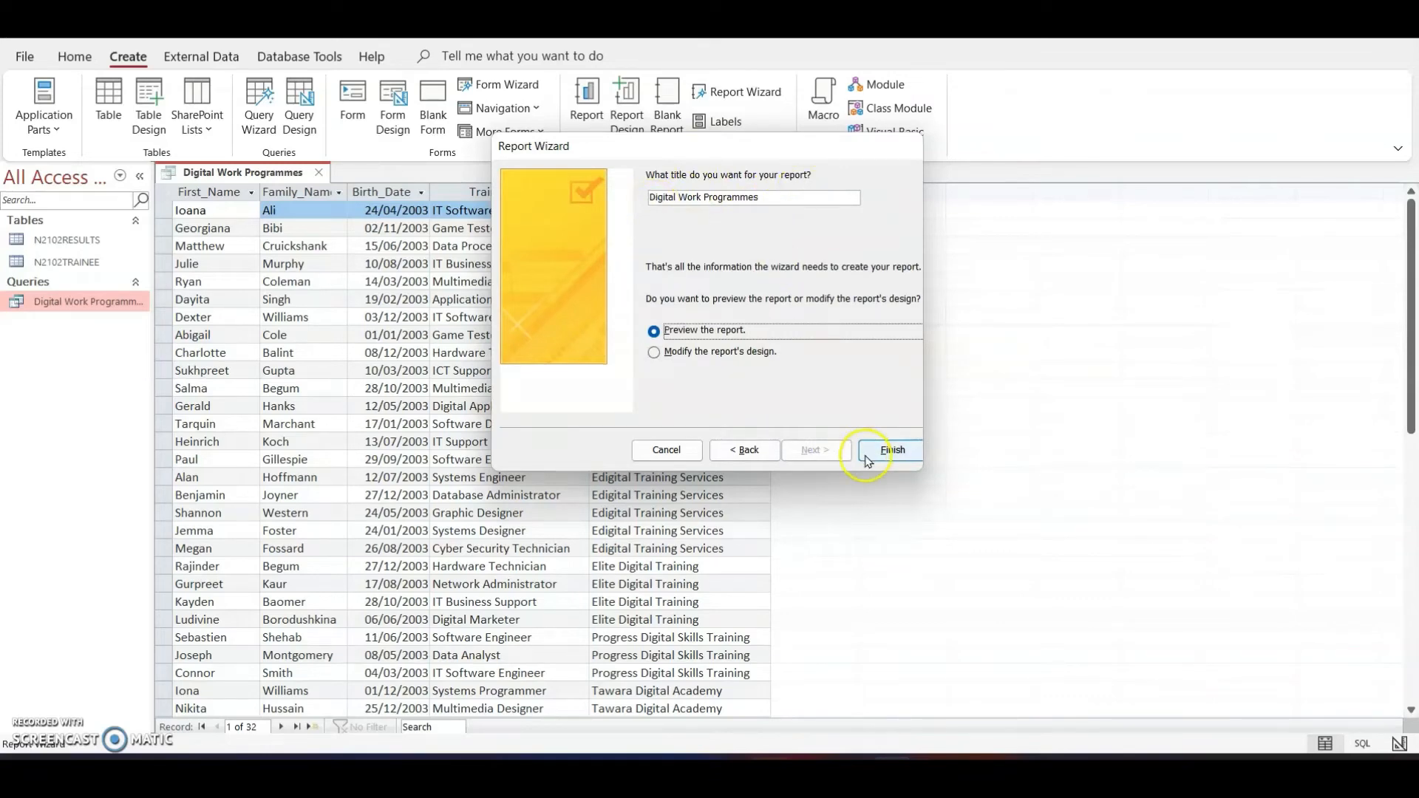
pyautogui.click(891, 451)
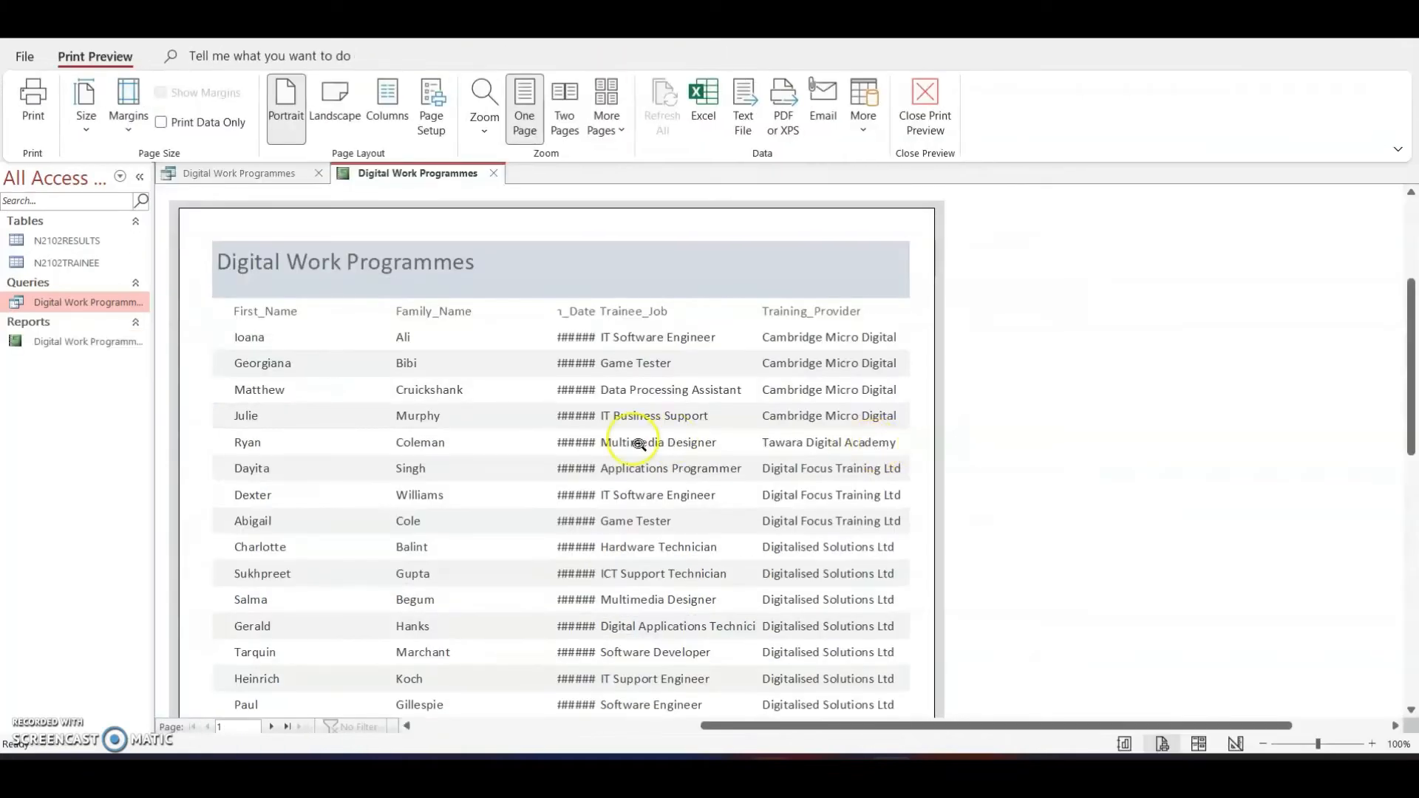
pyautogui.click(575, 459)
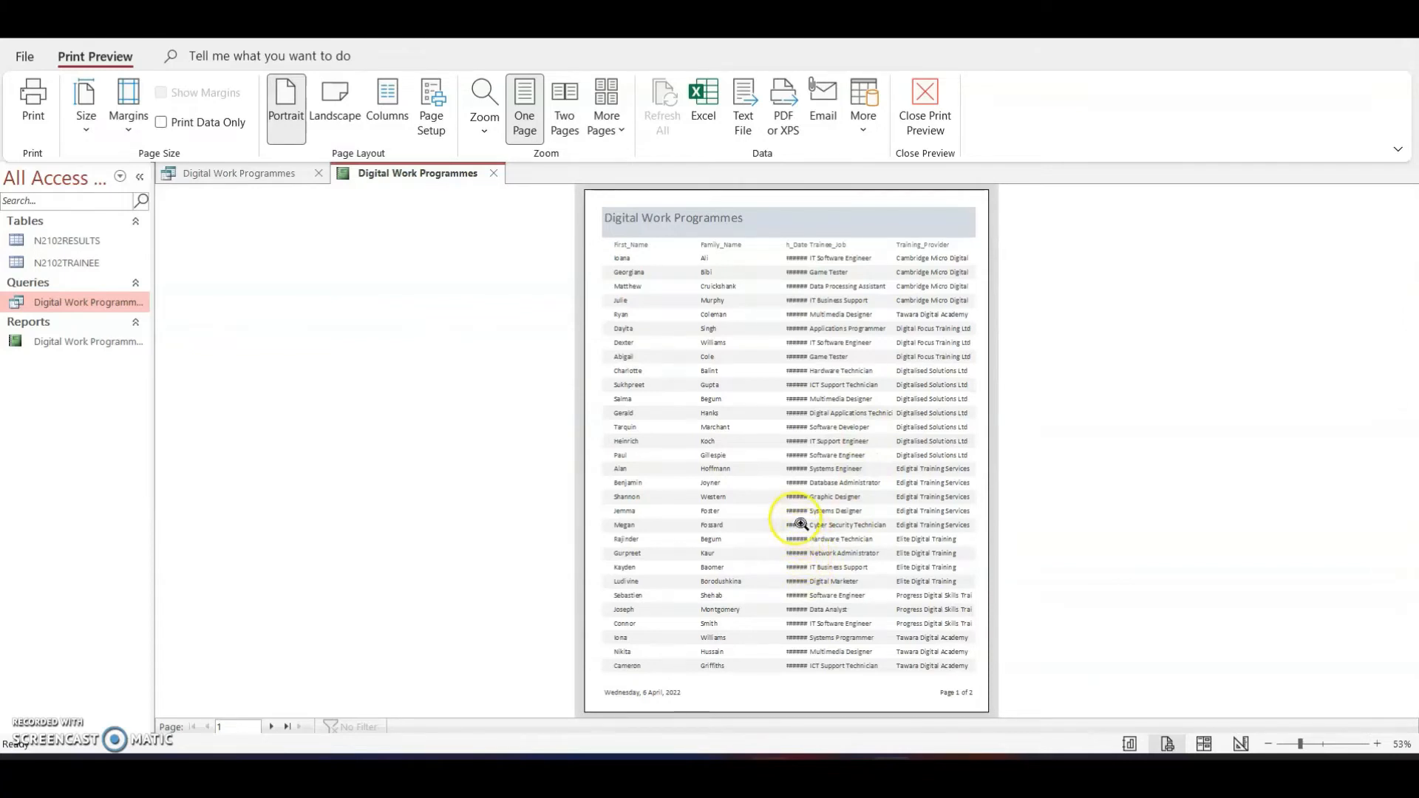
pyautogui.click(762, 310)
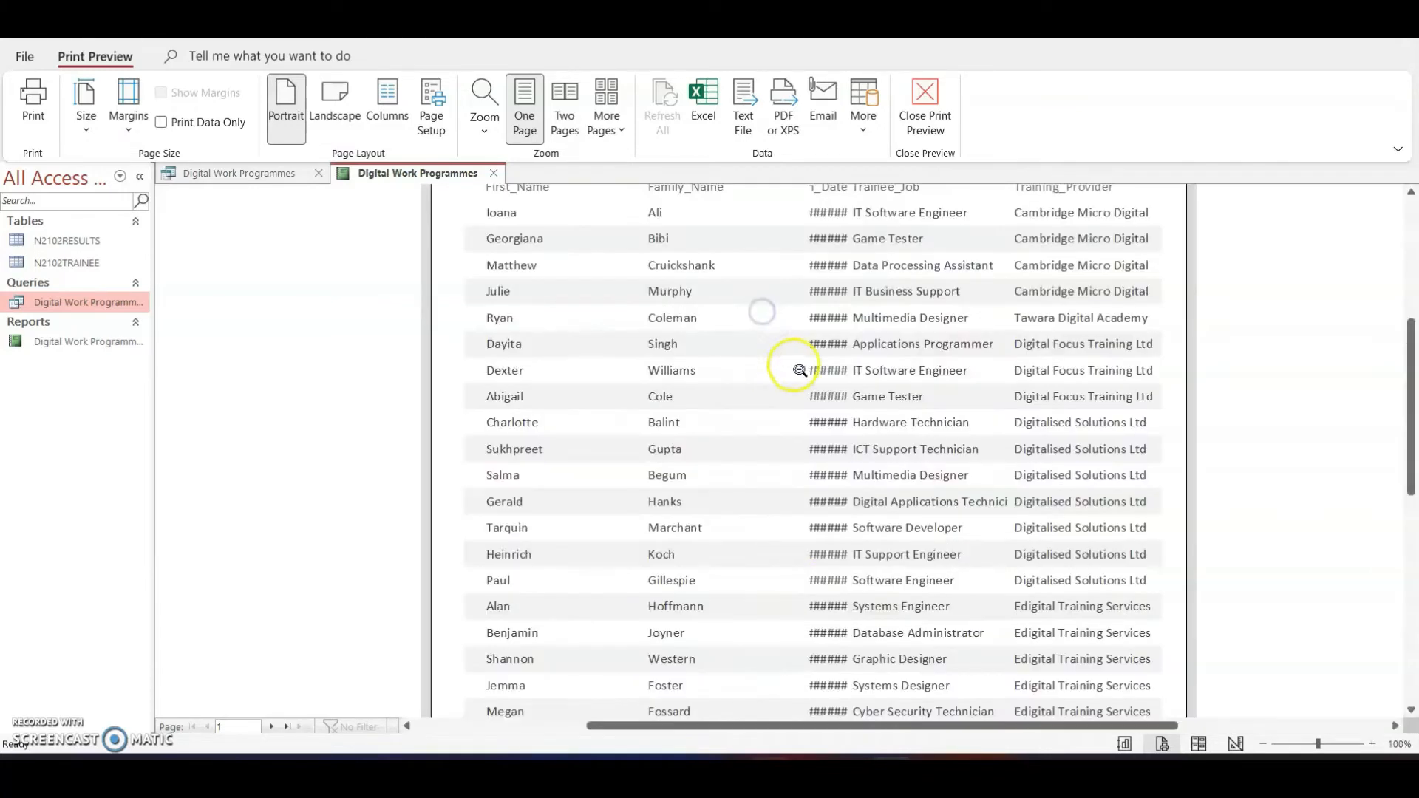
pyautogui.scroll(2, 789, 362)
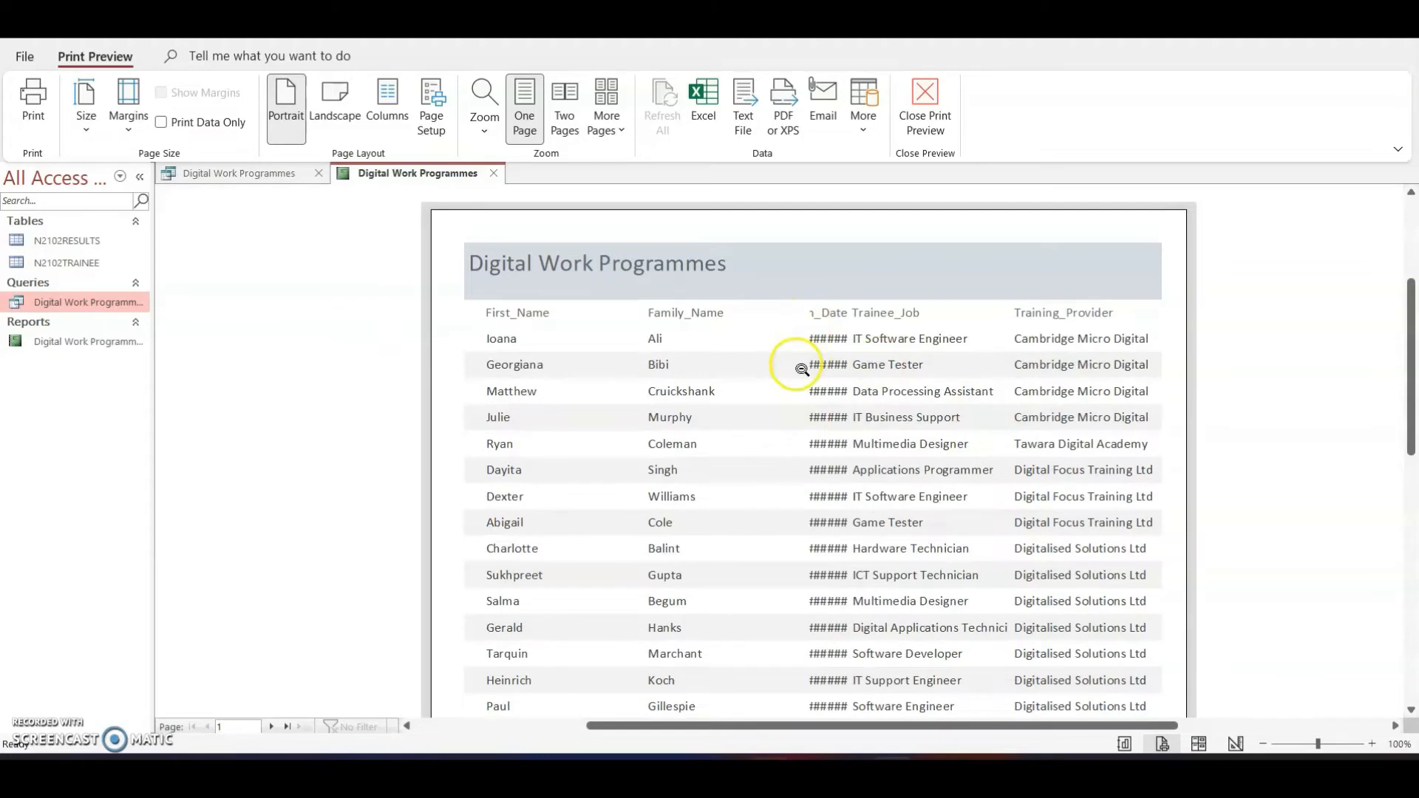
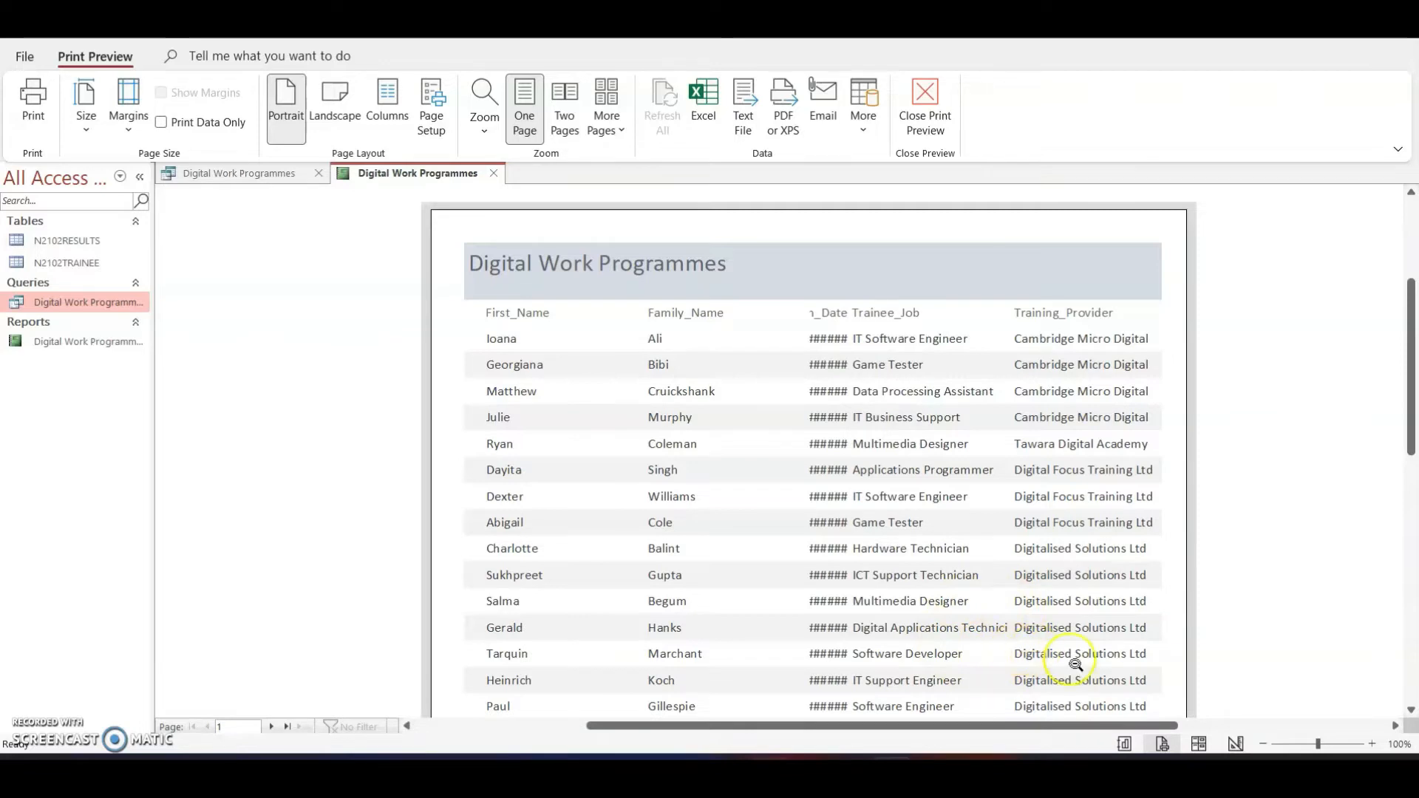
# Step: Open the report in Layout View without the field list, then shift the First_Name column's left edge outward and narrow it to fit its names
pyautogui.click(1199, 744)
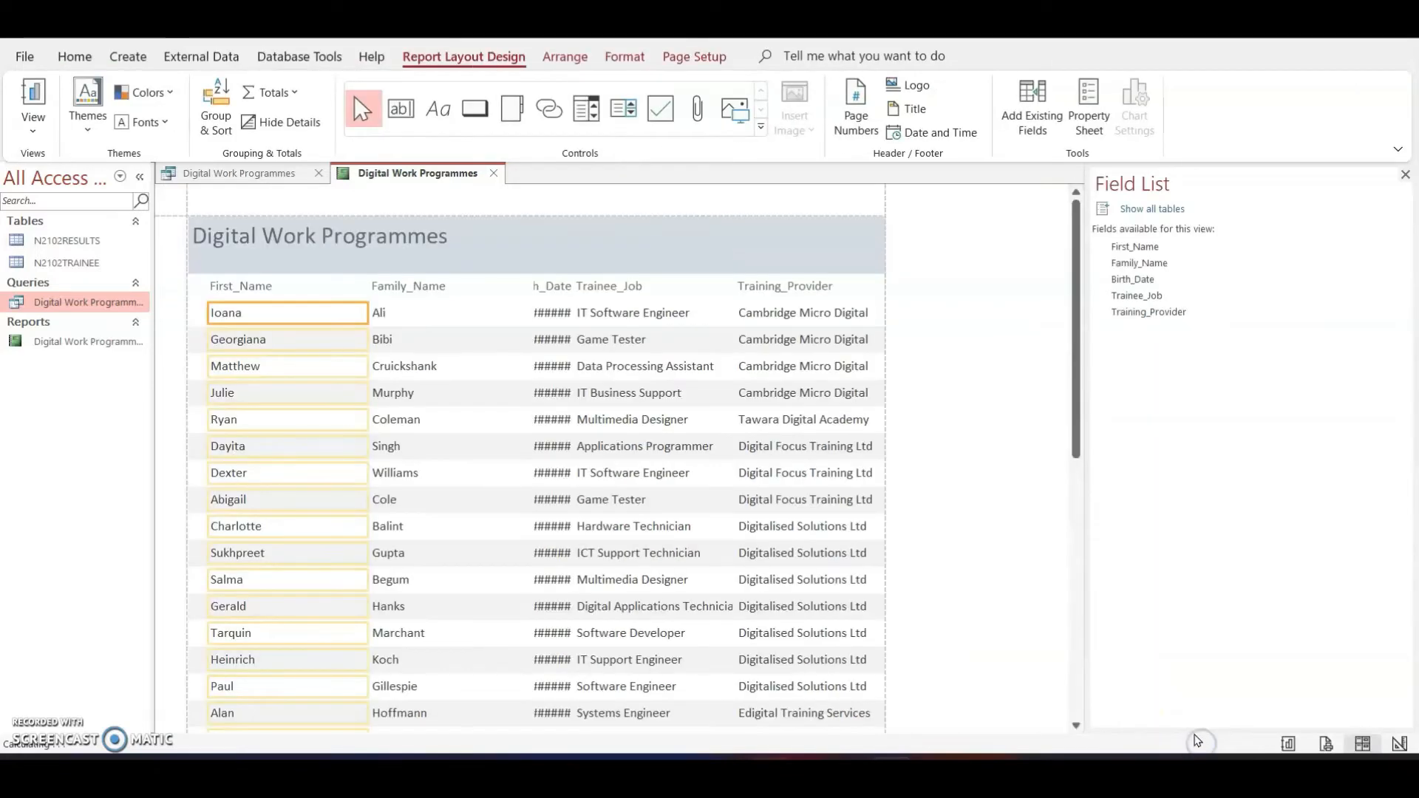
pyautogui.click(1405, 177)
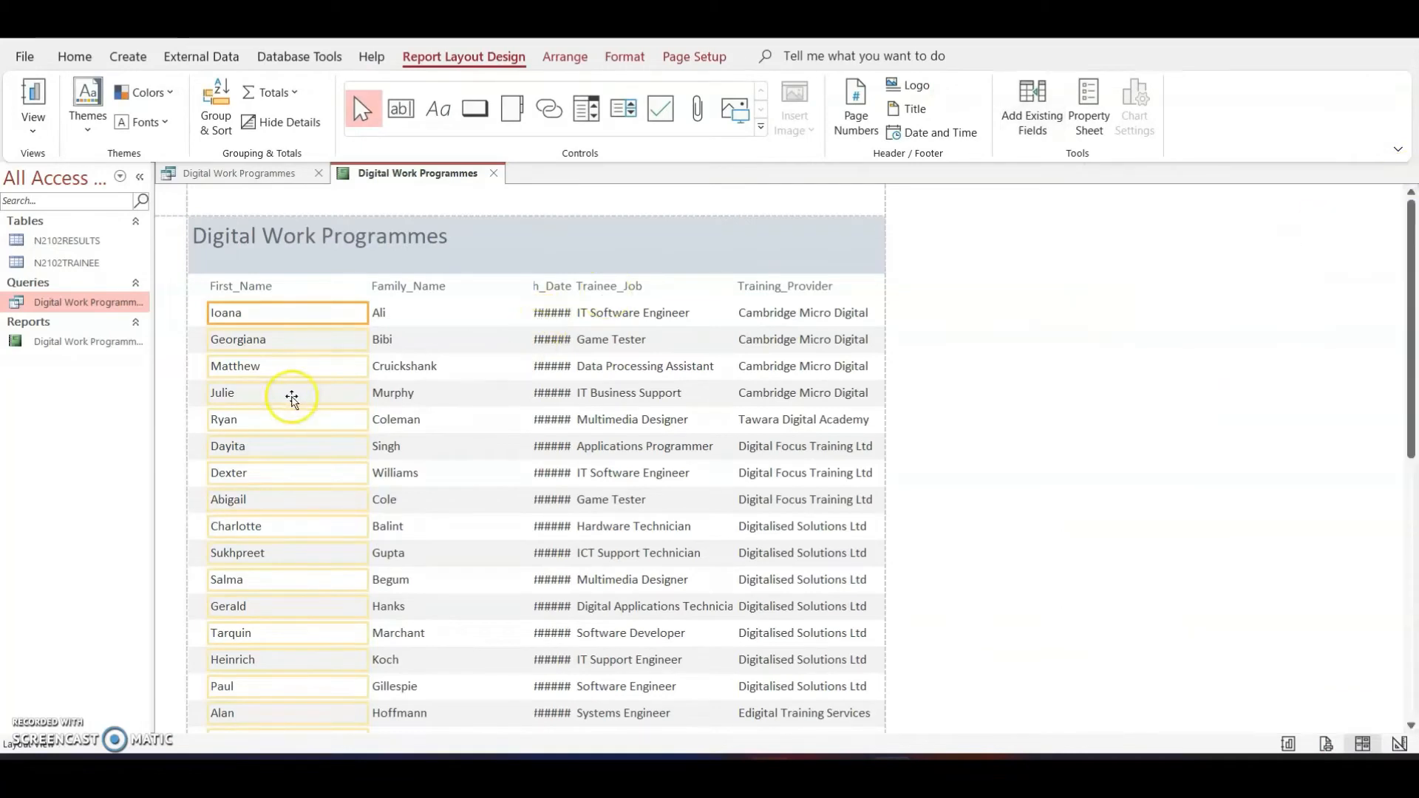
pyautogui.click(274, 289)
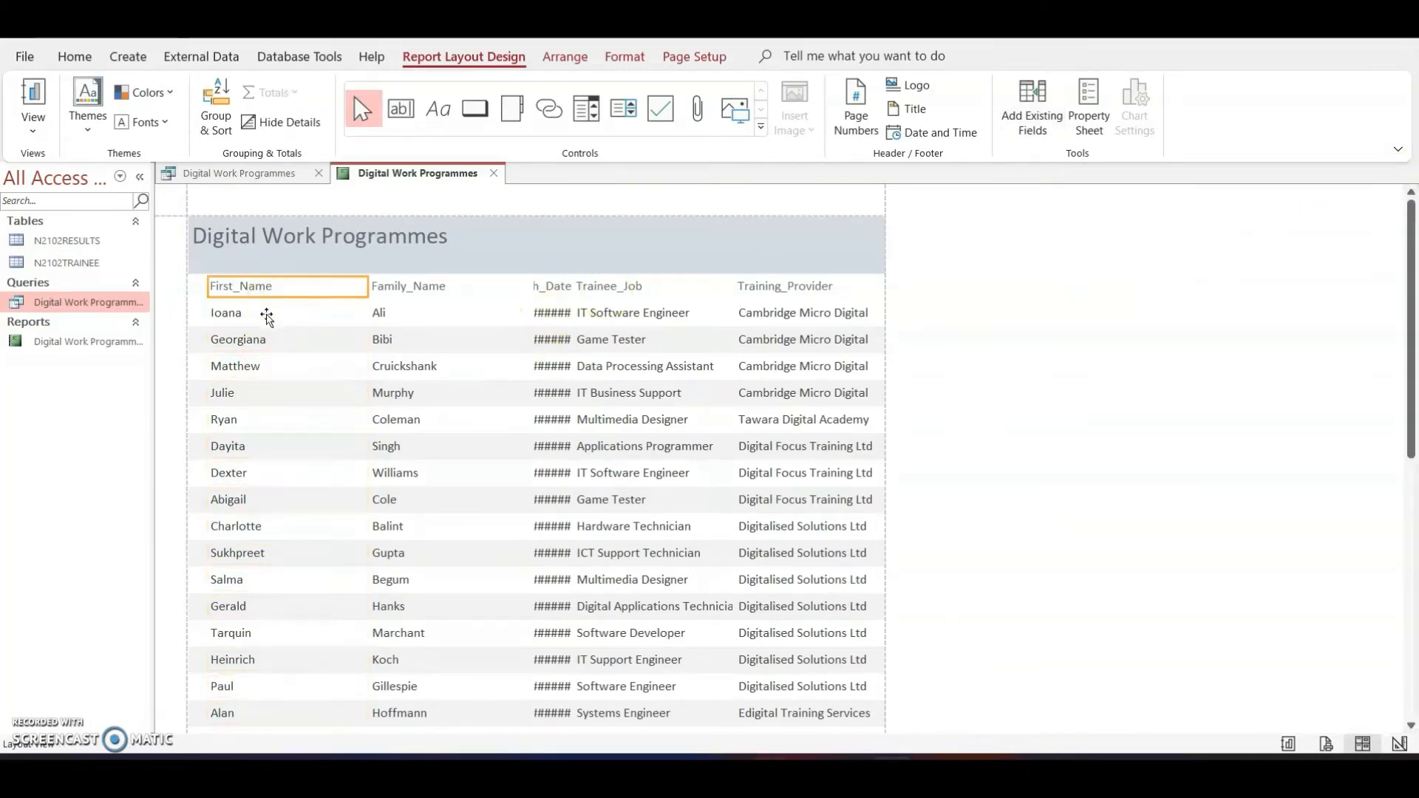
pyautogui.keyDown('ctrl'); pyautogui.click(267, 313); pyautogui.keyUp('ctrl')
pyautogui.moveTo(208, 286); pyautogui.dragTo(194, 285)
pyautogui.moveTo(365, 275); pyautogui.dragTo(287, 275)
pyautogui.scroll(-7, 358, 374)
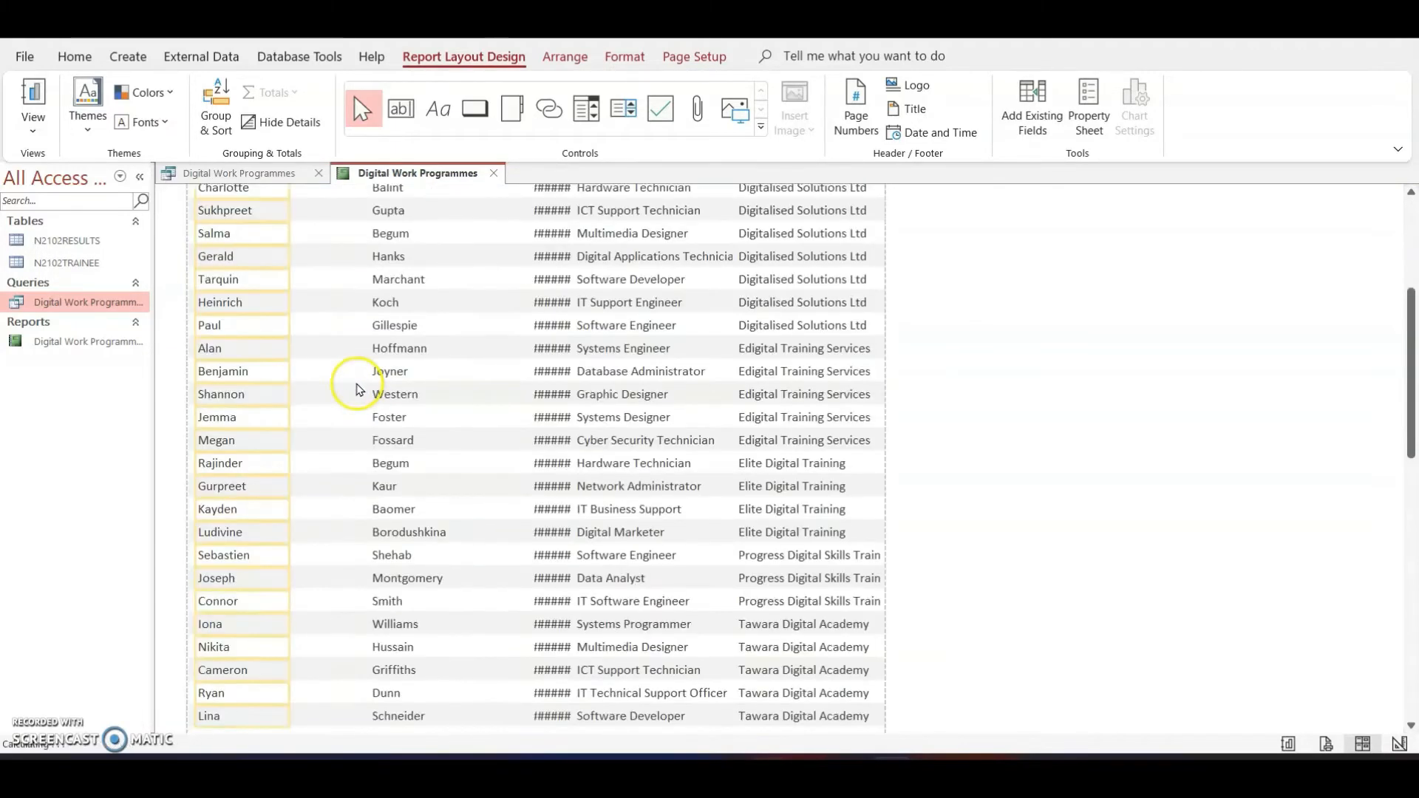
pyautogui.scroll(2, 356, 395)
pyautogui.scroll(4, 358, 395)
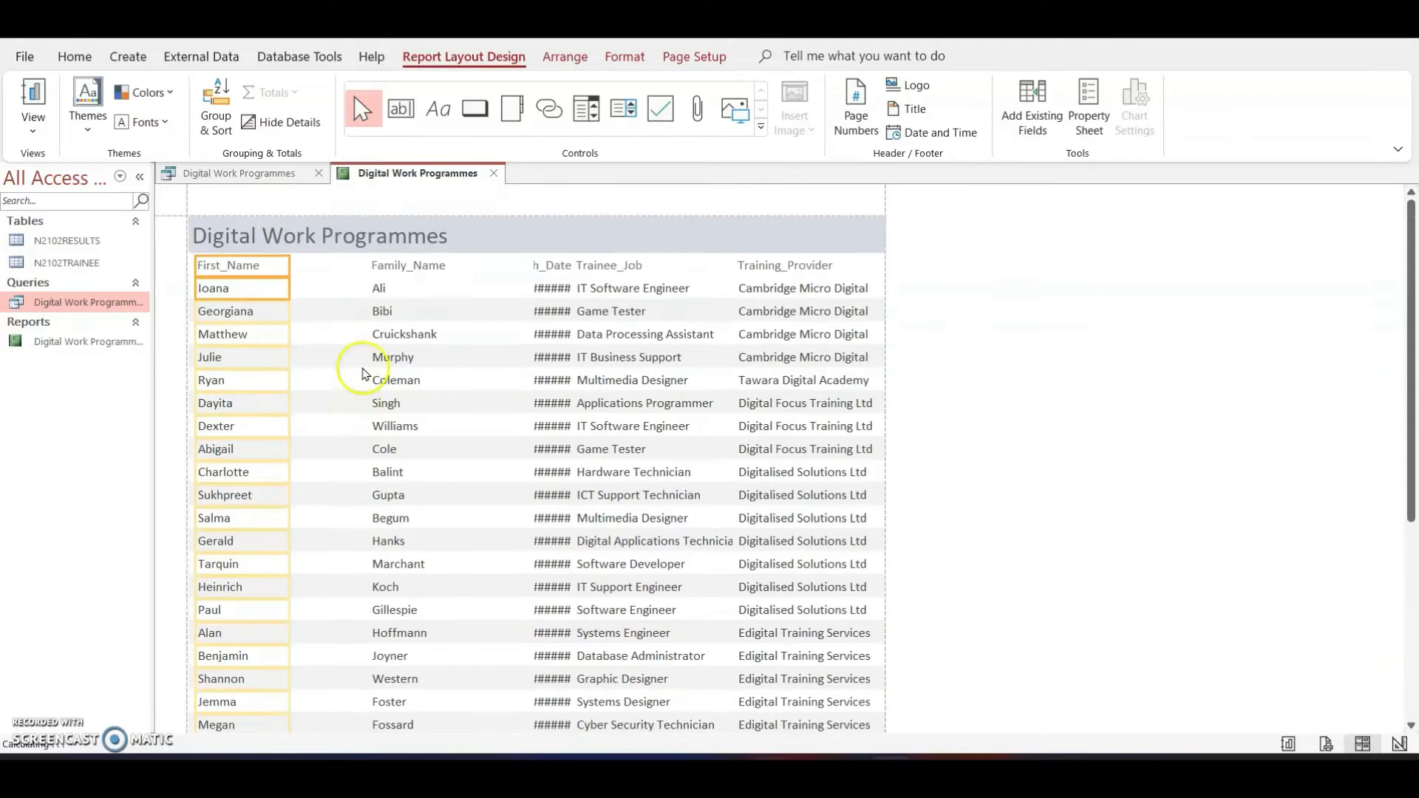
# Step: Extend the Family_Name heading and data left to the First_Name column and narrow them to fit the longest name
pyautogui.click(381, 271)
pyautogui.click(395, 299)
pyautogui.click(381, 272)
pyautogui.keyDown('shift'); pyautogui.click(383, 289); pyautogui.keyUp('shift')
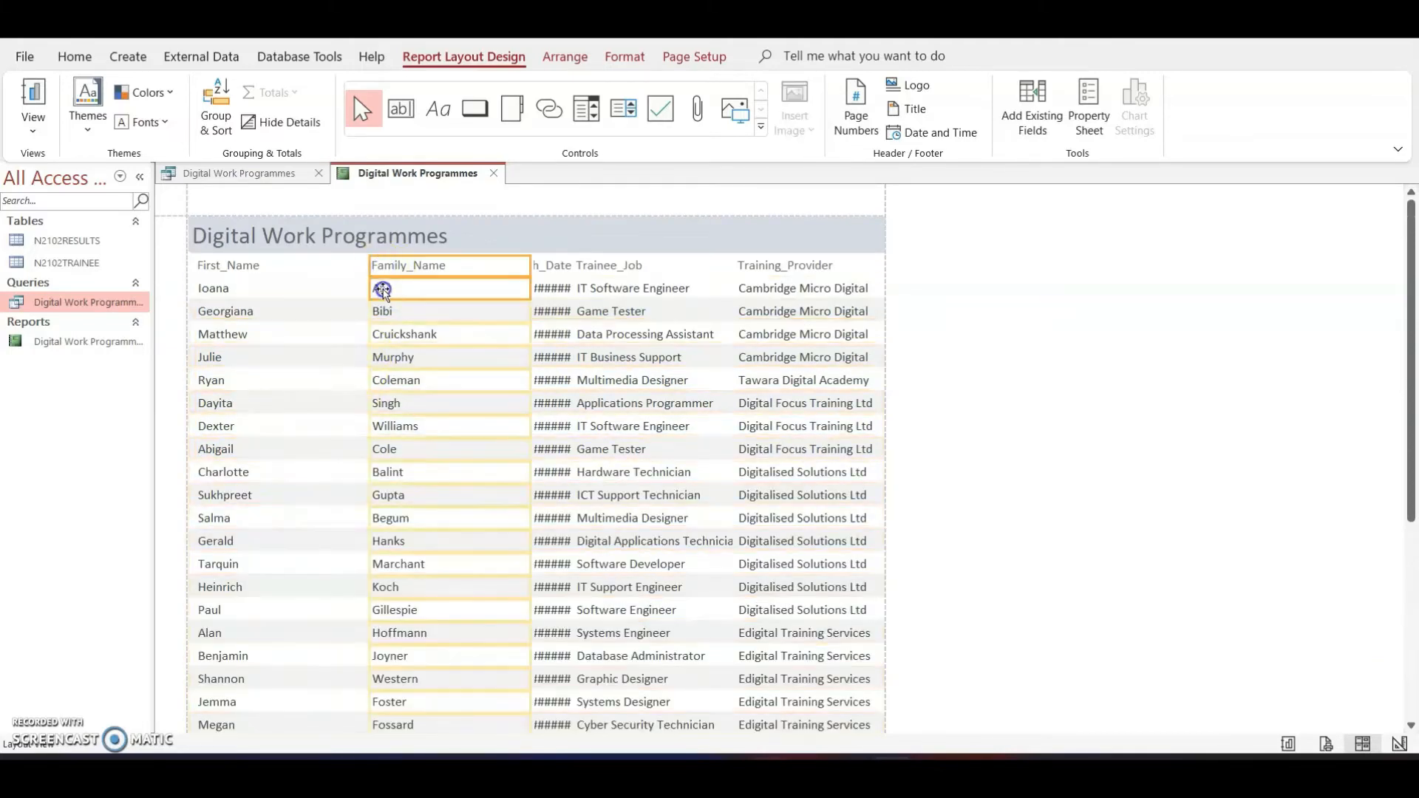
pyautogui.moveTo(370, 266); pyautogui.dragTo(301, 274)
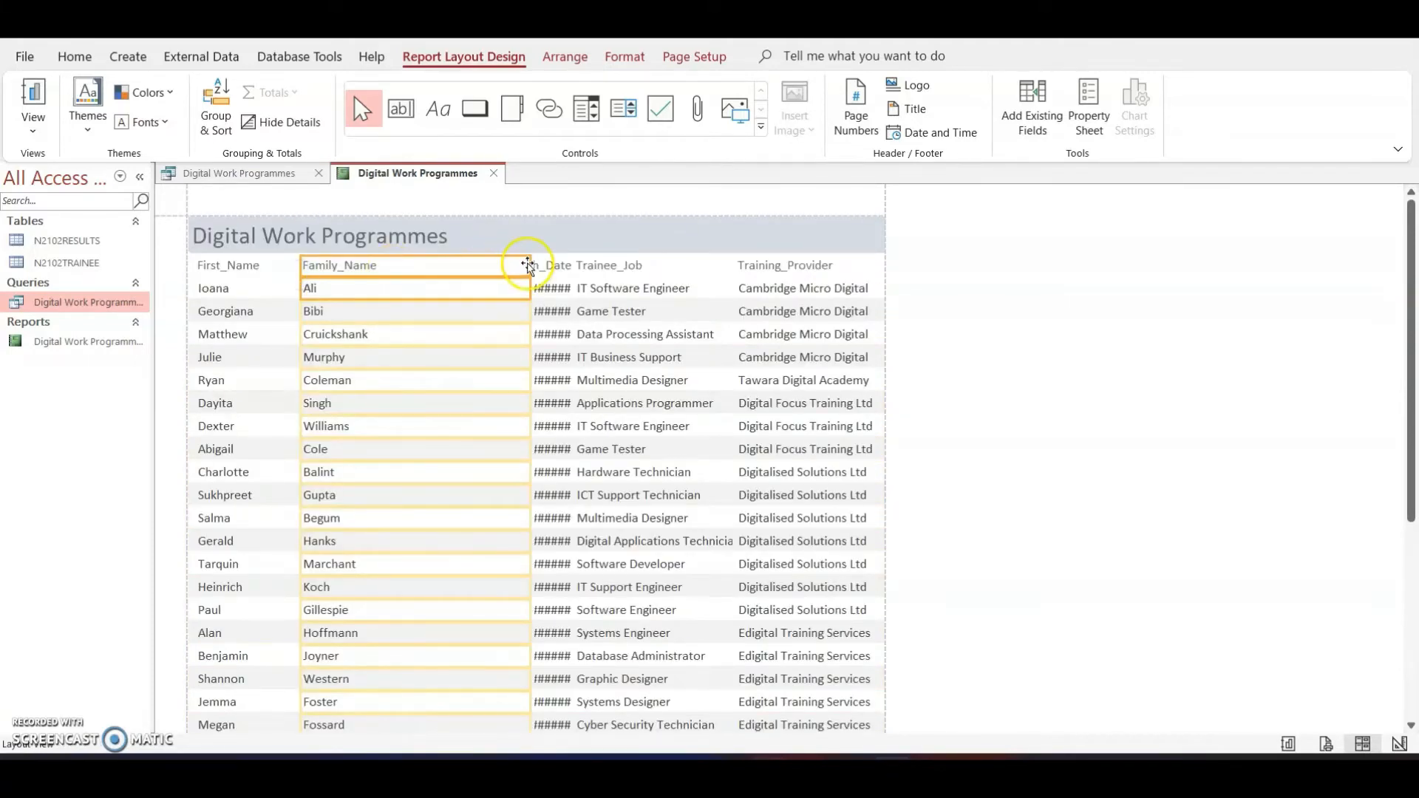
pyautogui.moveTo(530, 266); pyautogui.dragTo(405, 281)
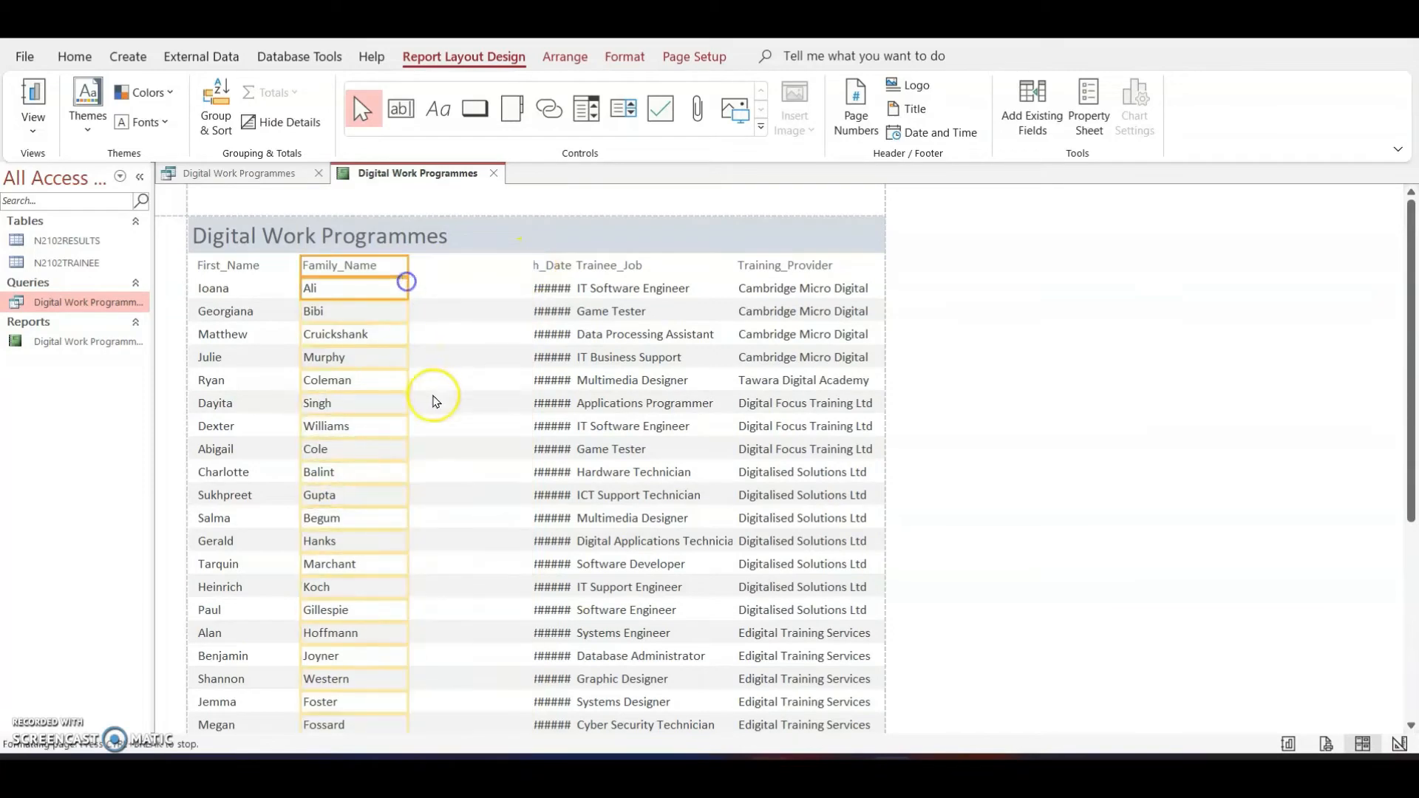
pyautogui.scroll(-4, 434, 410)
pyautogui.scroll(1, 434, 410)
pyautogui.scroll(5, 458, 407)
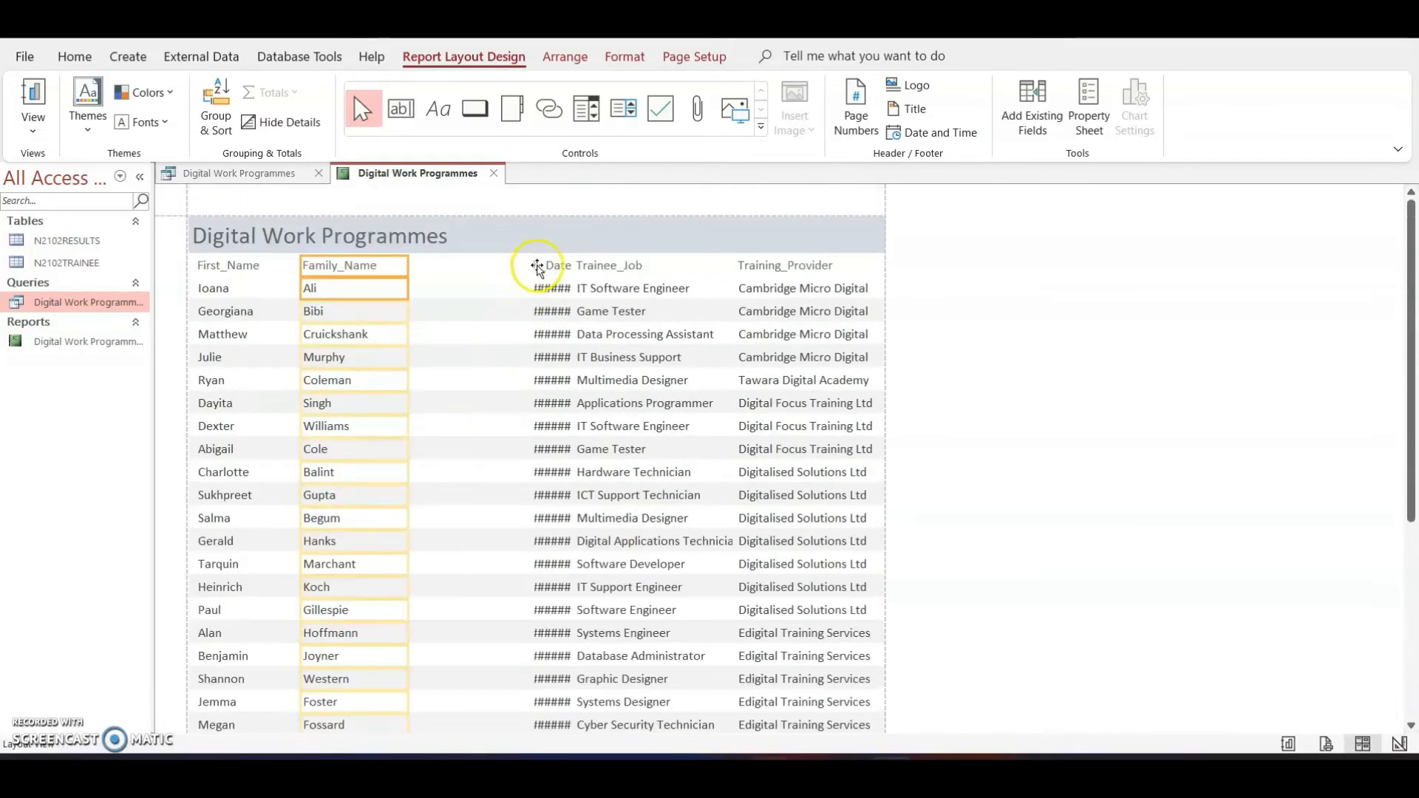
# Step: Extend the Birth_Date heading and data left to the Family_Name column and pull in their right edge, leaving room for full dates
pyautogui.click(539, 267)
pyautogui.keyDown('shift'); pyautogui.click(545, 290); pyautogui.keyUp('shift')
pyautogui.moveTo(531, 263); pyautogui.dragTo(409, 265)
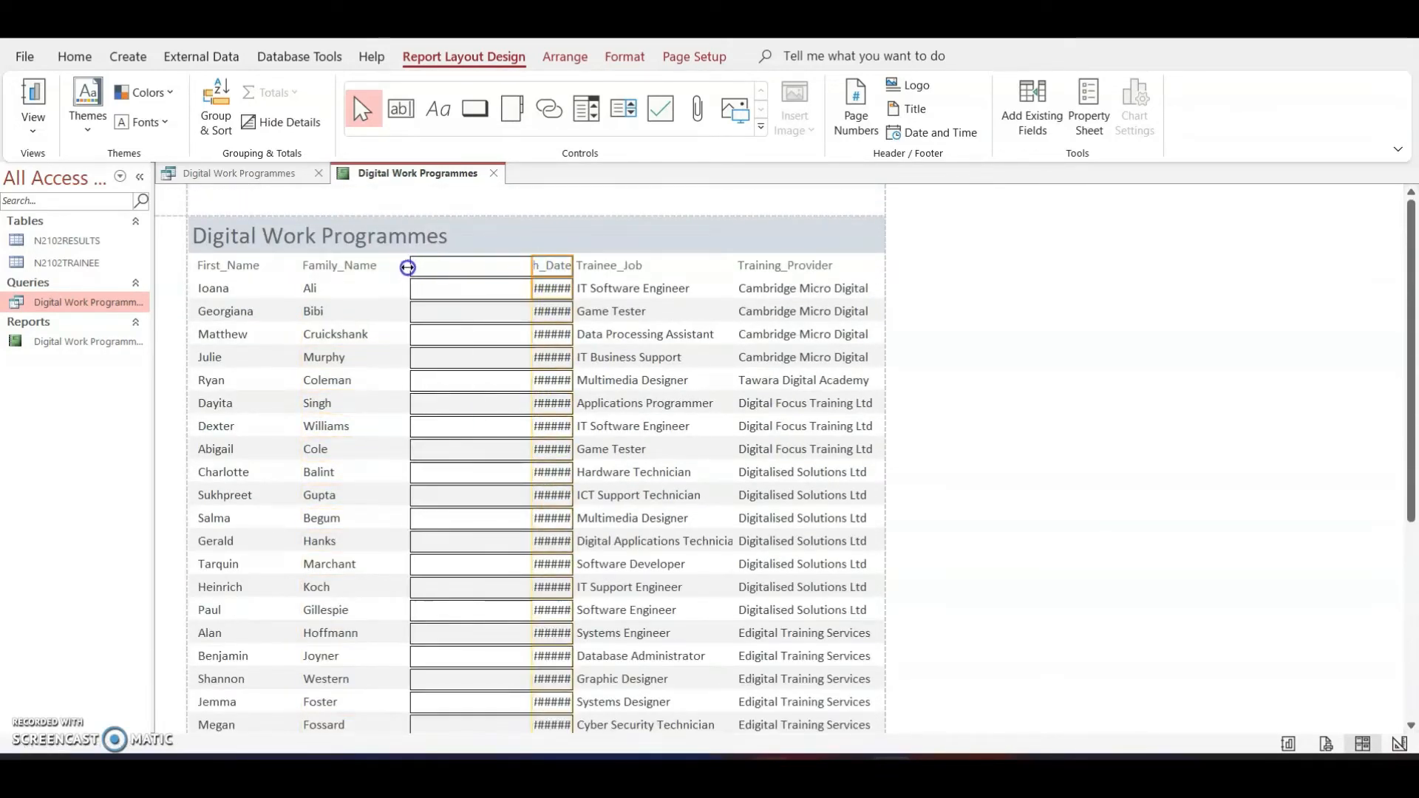
pyautogui.moveTo(570, 263); pyautogui.dragTo(521, 273)
# Step: Extend the Trainee_Job heading and data left to the Birth_Date column and pull in their right edge to fit the longest job title
pyautogui.click(599, 266)
pyautogui.keyDown('shift'); pyautogui.click(599, 288); pyautogui.keyUp('shift')
pyautogui.click(734, 266)
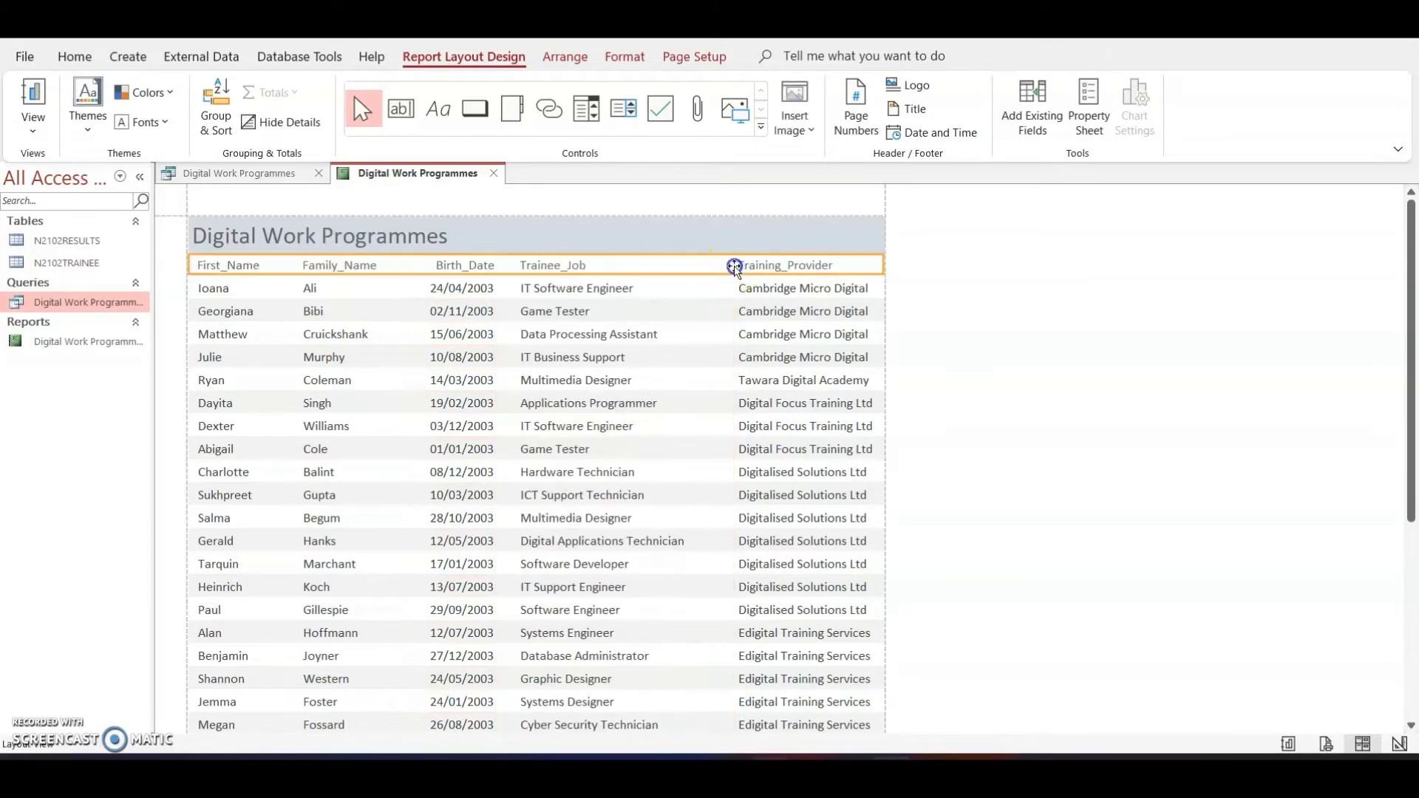
pyautogui.click(681, 269)
pyautogui.keyDown('shift'); pyautogui.click(670, 288); pyautogui.keyUp('shift')
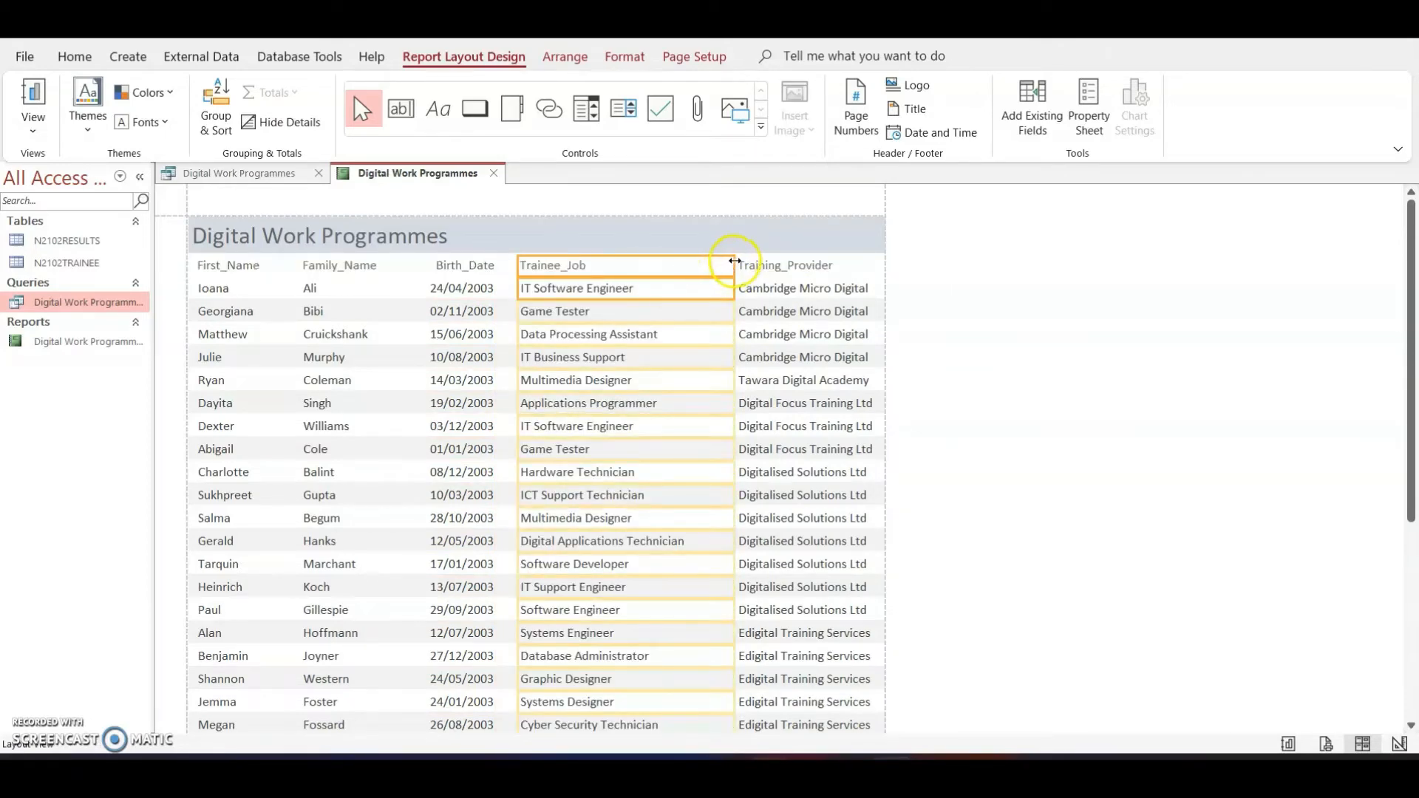
pyautogui.moveTo(732, 267); pyautogui.dragTo(696, 283)
pyautogui.scroll(-5, 650, 415)
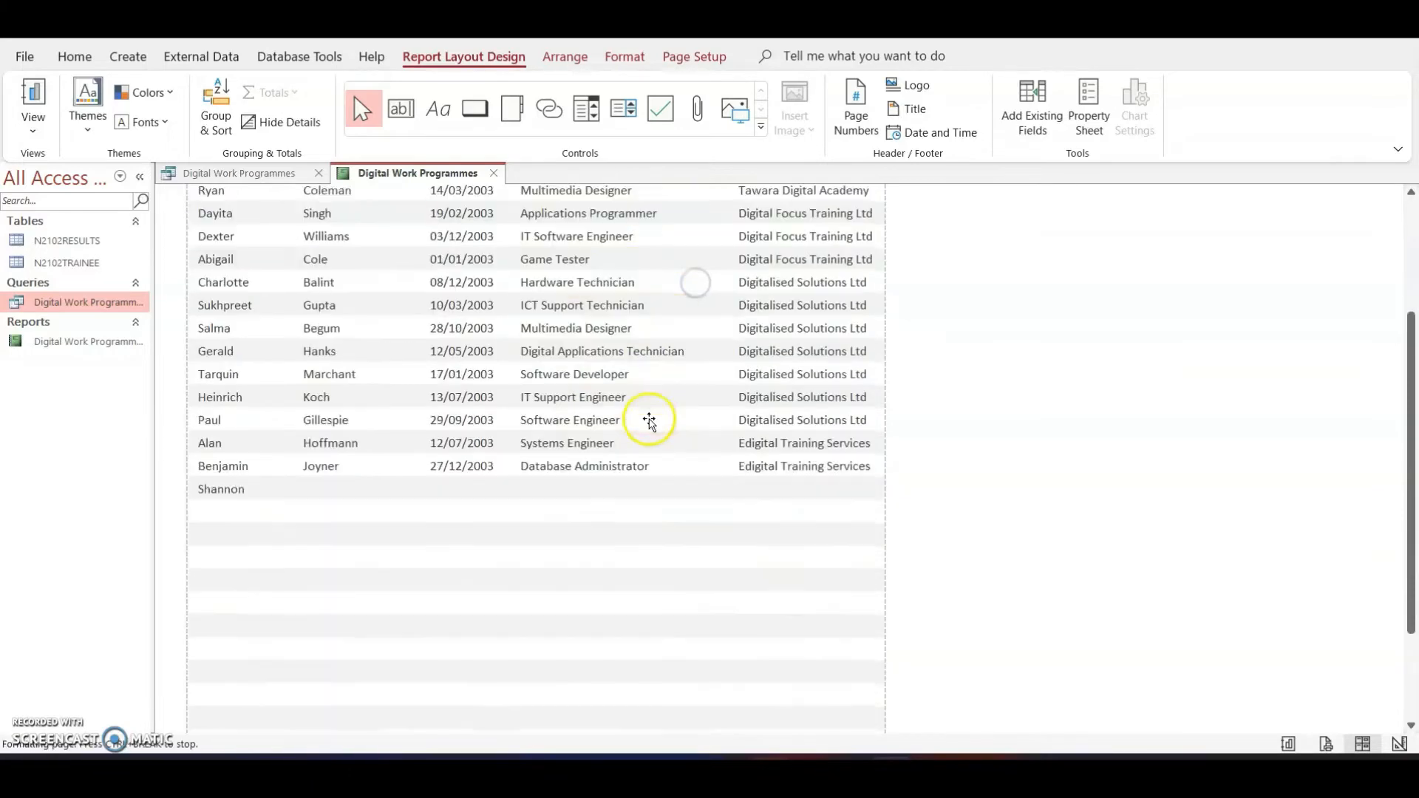
pyautogui.scroll(5, 708, 437)
# Step: Extend the Training_Provider heading and data left to the Trainee_Job column and check that every row of the report displays in full
pyautogui.click(767, 266)
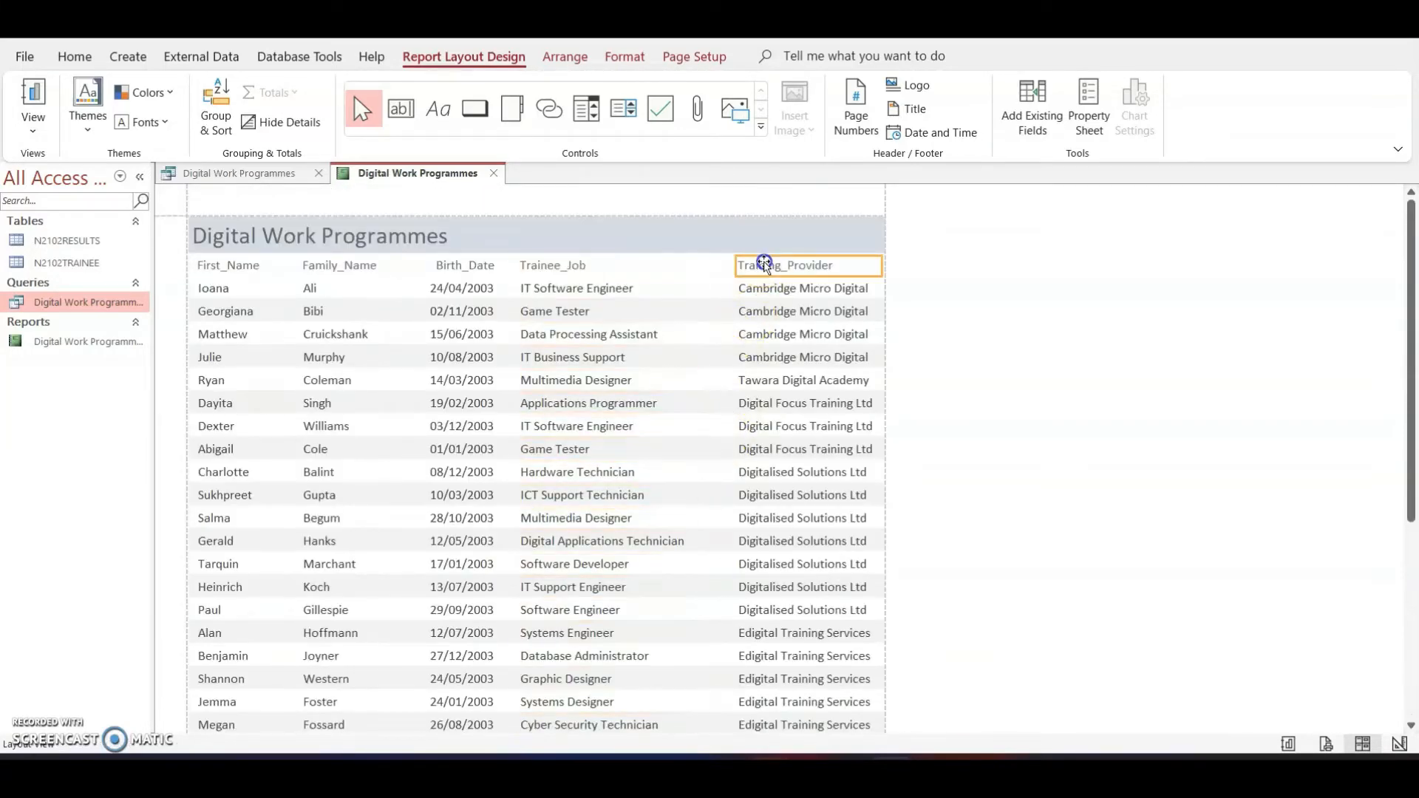
pyautogui.keyDown('shift'); pyautogui.click(770, 289); pyautogui.keyUp('shift')
pyautogui.moveTo(743, 271); pyautogui.dragTo(708, 276)
pyautogui.scroll(-1, 789, 392)
pyautogui.scroll(-5, 789, 392)
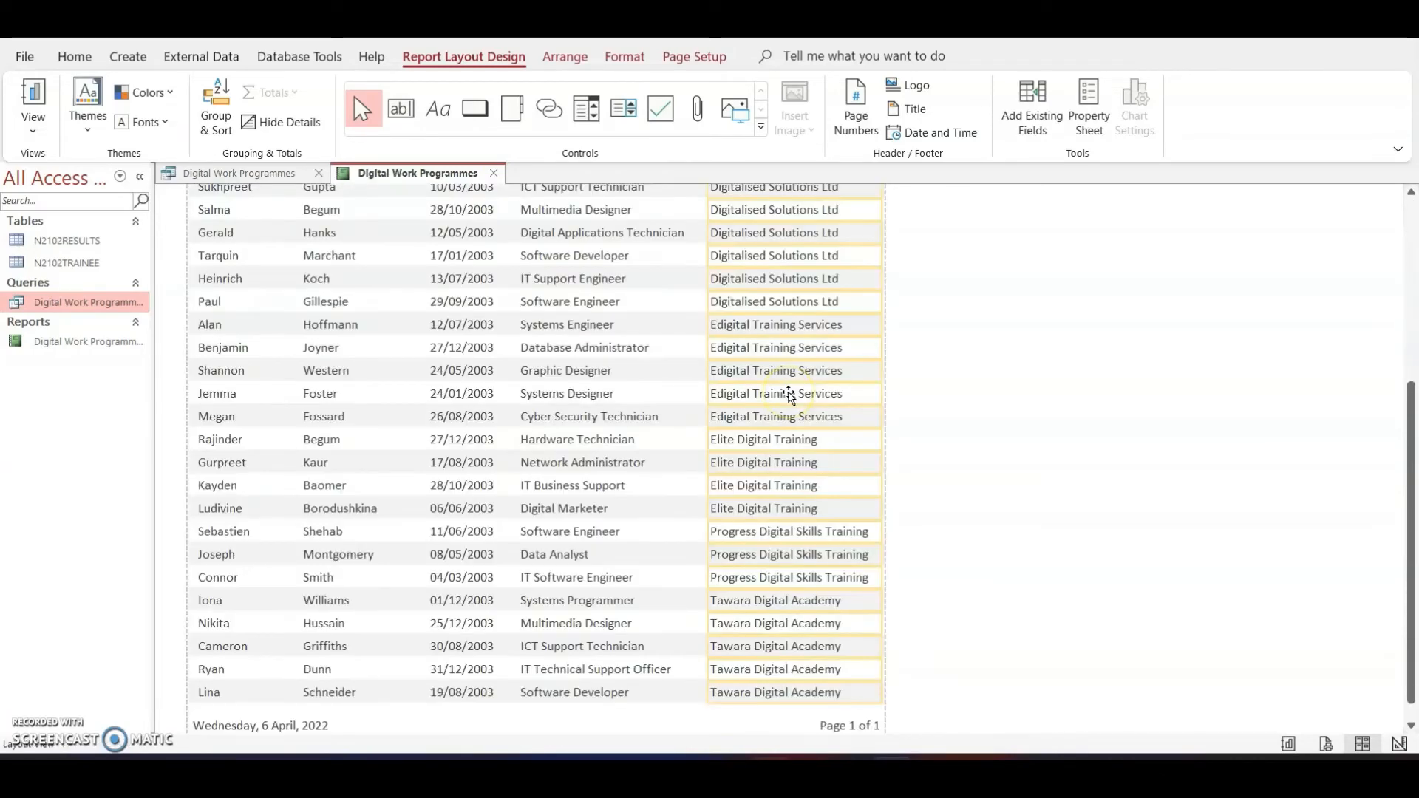
pyautogui.scroll(7, 787, 388)
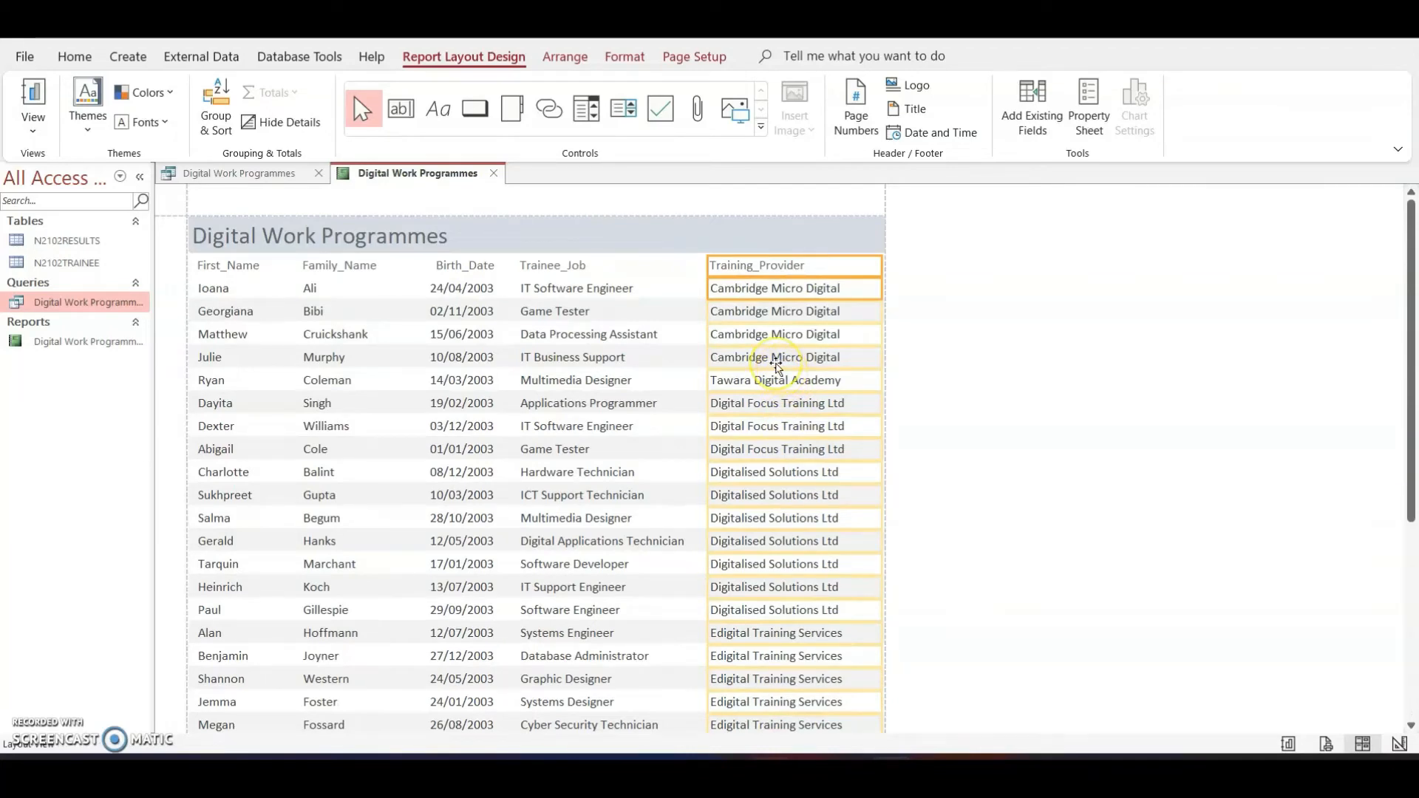
pyautogui.scroll(-6, 669, 469)
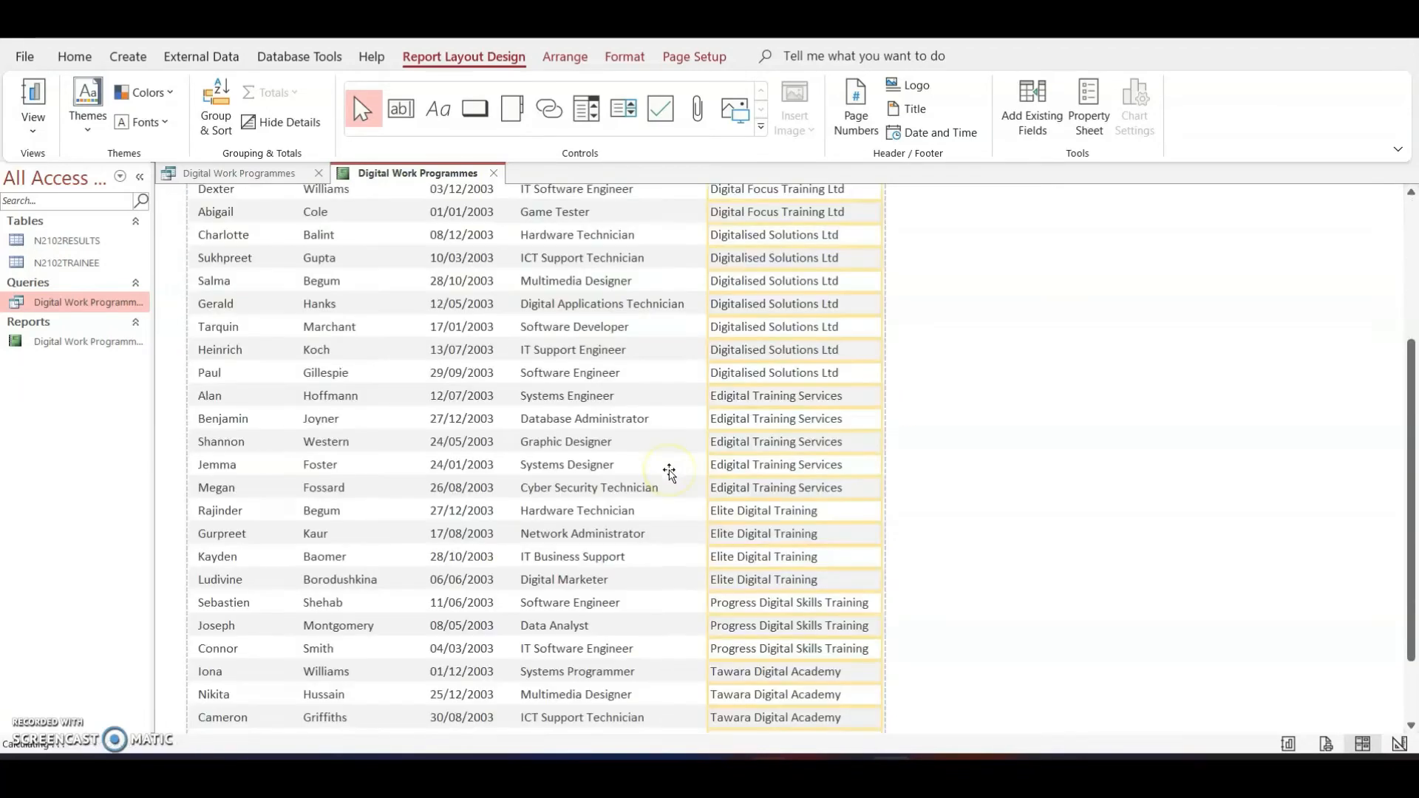
pyautogui.scroll(5, 668, 472)
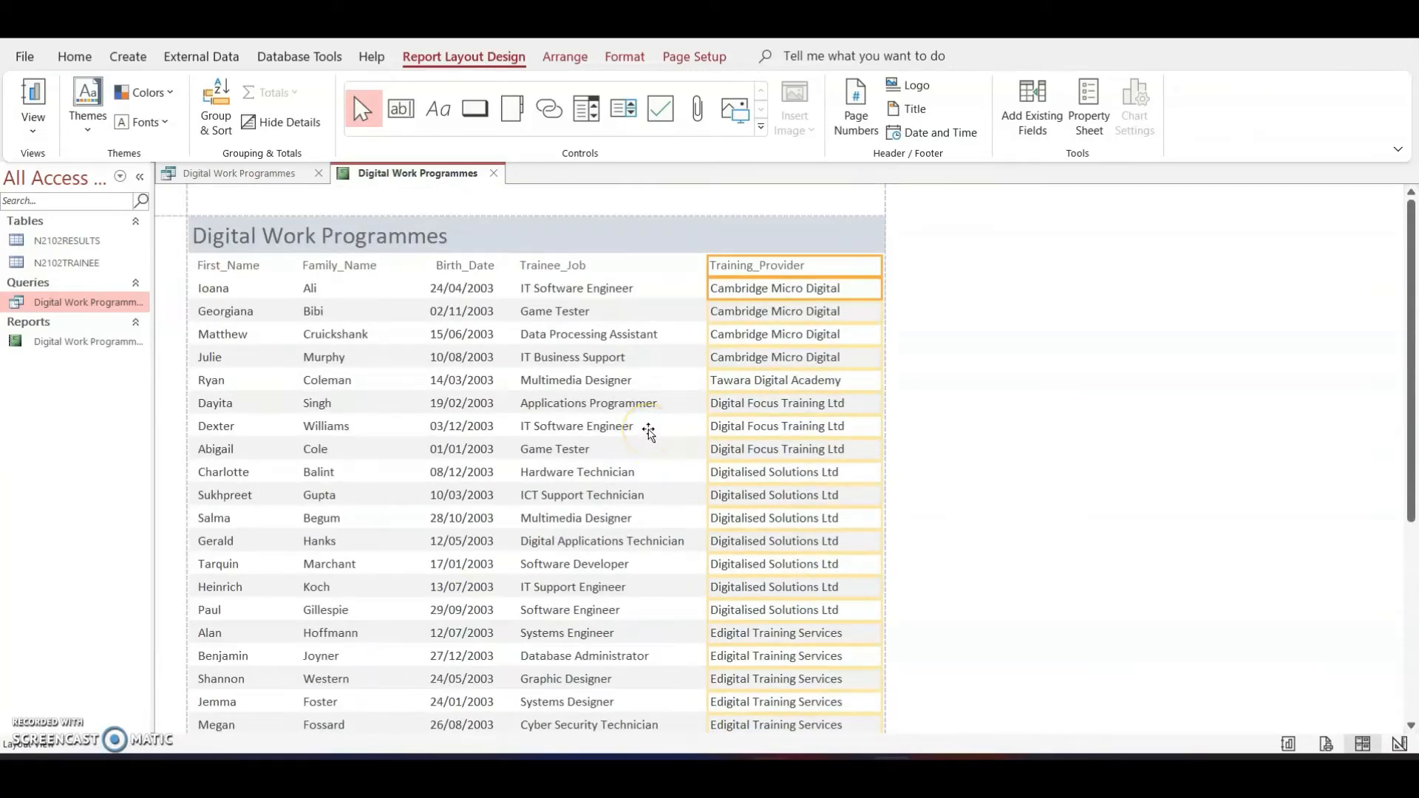
# Step: Switch to the 0417_w21_qp_02.pdf exam paper in Acrobat and activate the freehand pencil for marking question 20
pyautogui.click(828, 717)
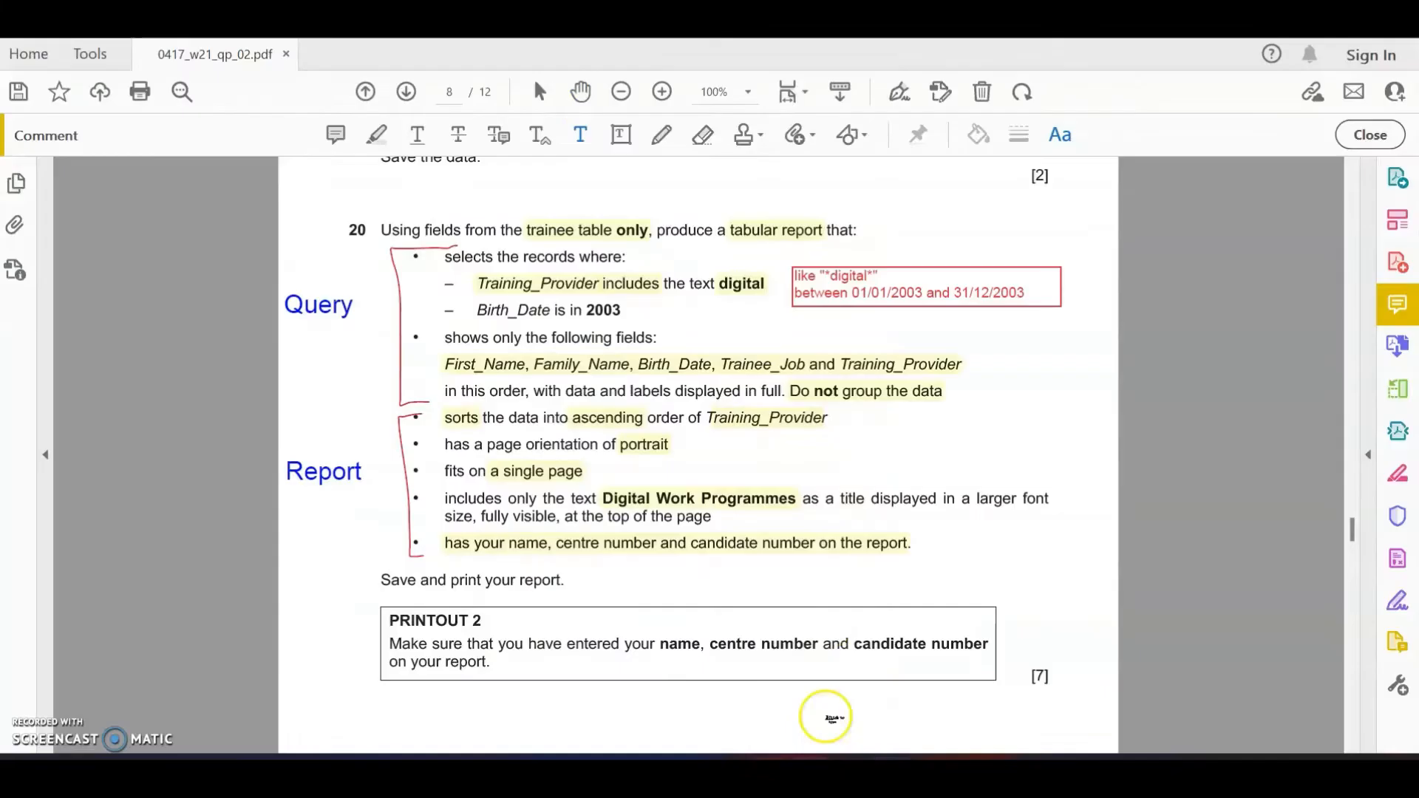
pyautogui.click(662, 134)
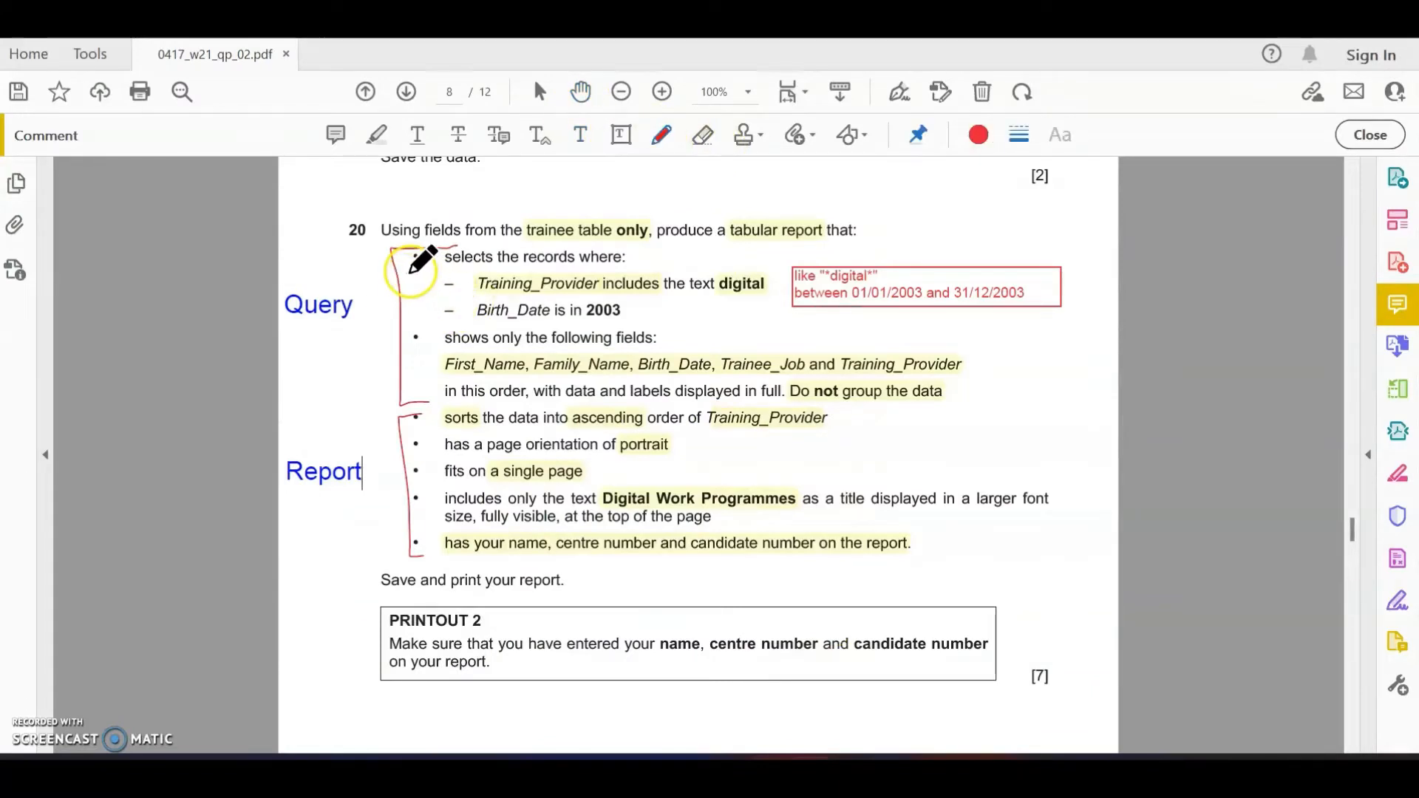
# Step: Tick off the record selection, field list, portrait orientation and Digital Work Programmes title requirements of question 20 in red pencil
pyautogui.moveTo(407, 250); pyautogui.dragTo(460, 245)
pyautogui.moveTo(391, 354)
pyautogui.mouseDown()
pyautogui.moveTo(403, 368)
pyautogui.moveTo(446, 333)
pyautogui.mouseUp()
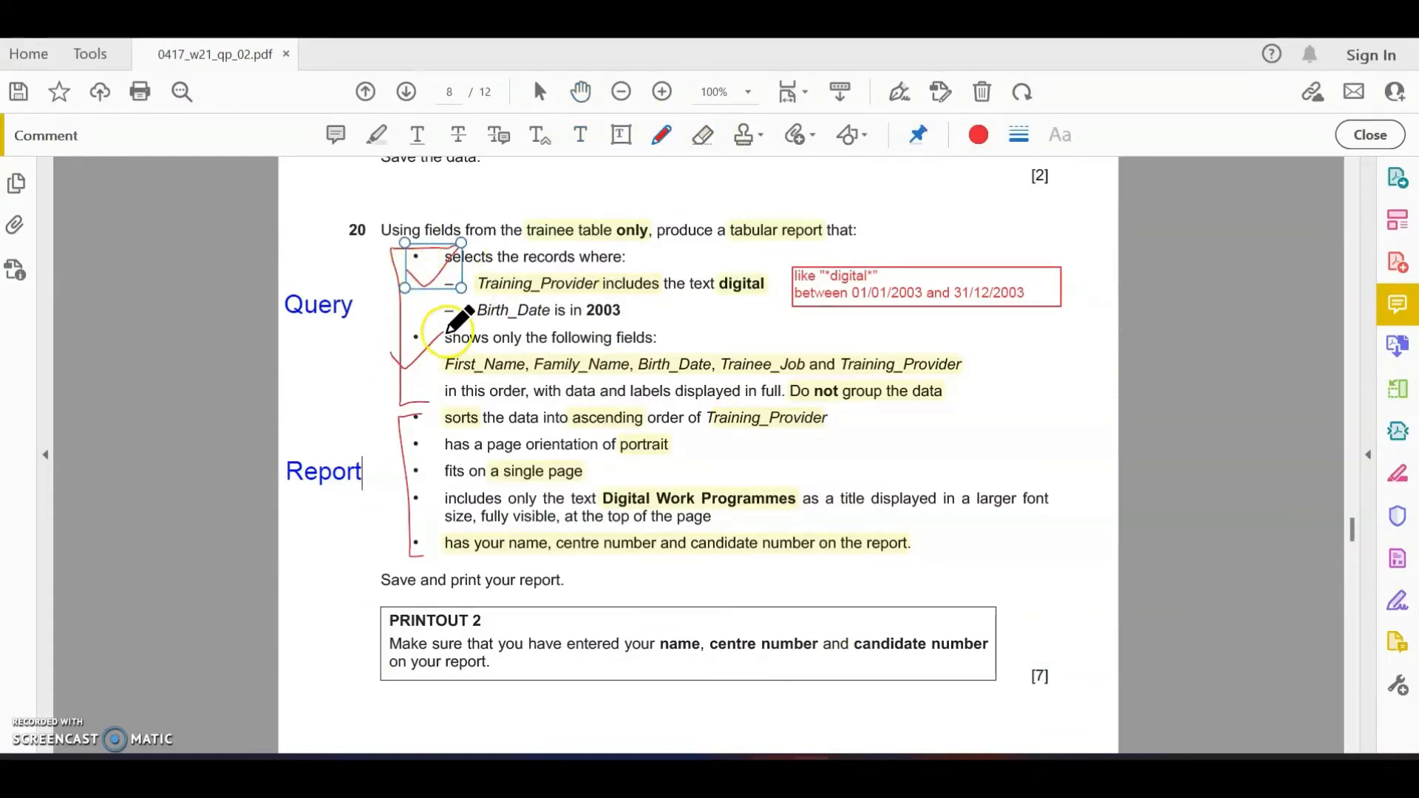
pyautogui.moveTo(627, 451)
pyautogui.mouseDown()
pyautogui.moveTo(640, 464)
pyautogui.moveTo(664, 437)
pyautogui.mouseUp()
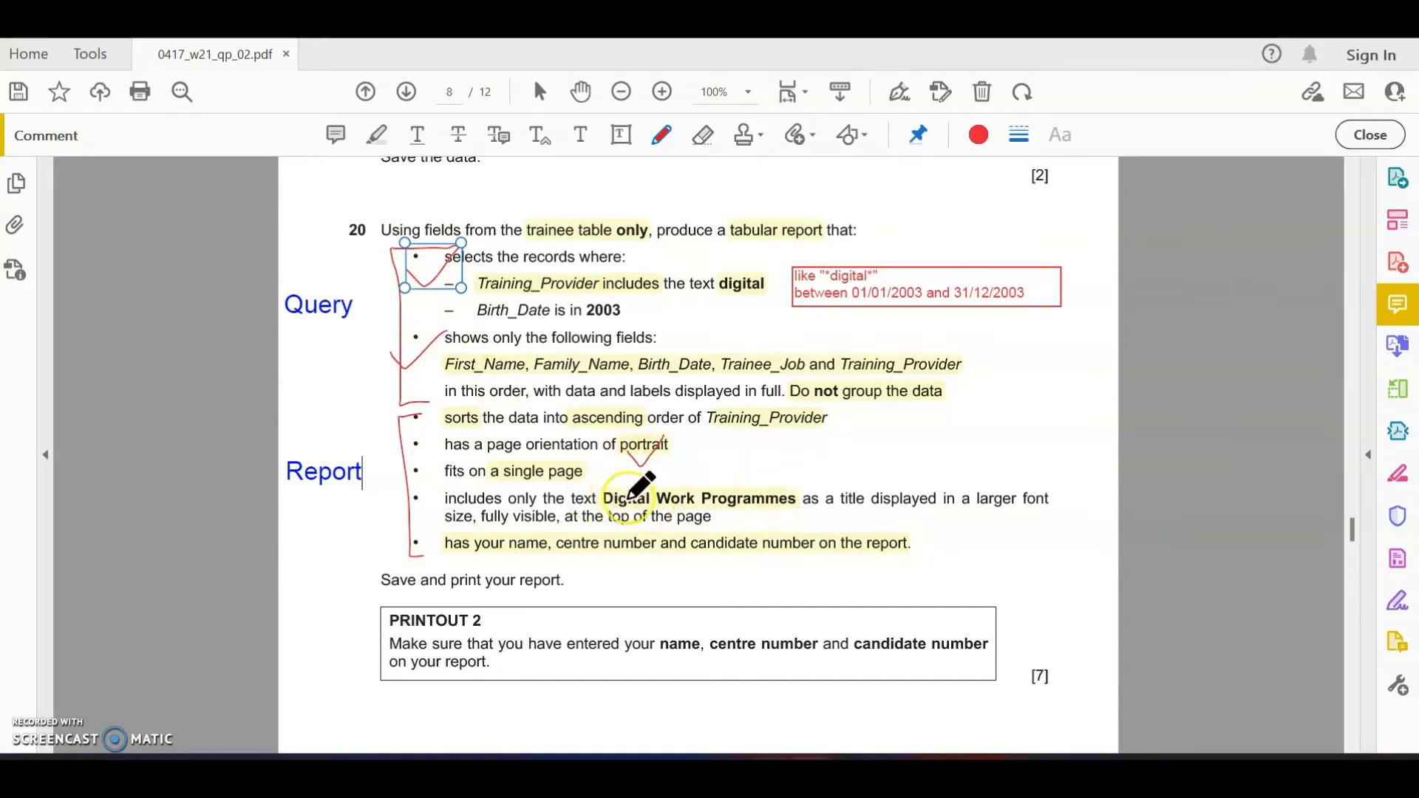
pyautogui.moveTo(748, 510); pyautogui.dragTo(786, 486)
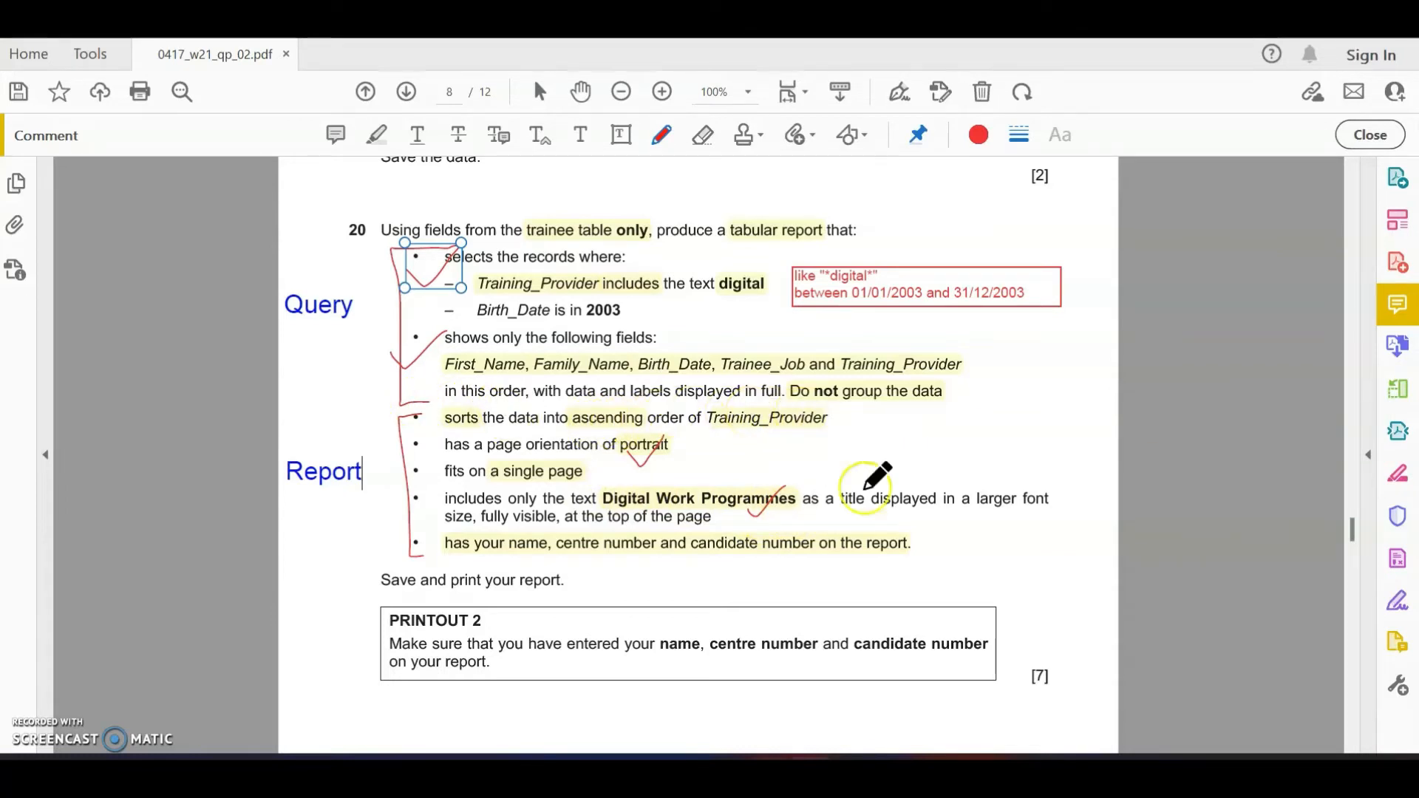
# Step: Switch to Access and sort the Digital Work Programmes report by Training_Provider with A on top
pyautogui.click(895, 773)
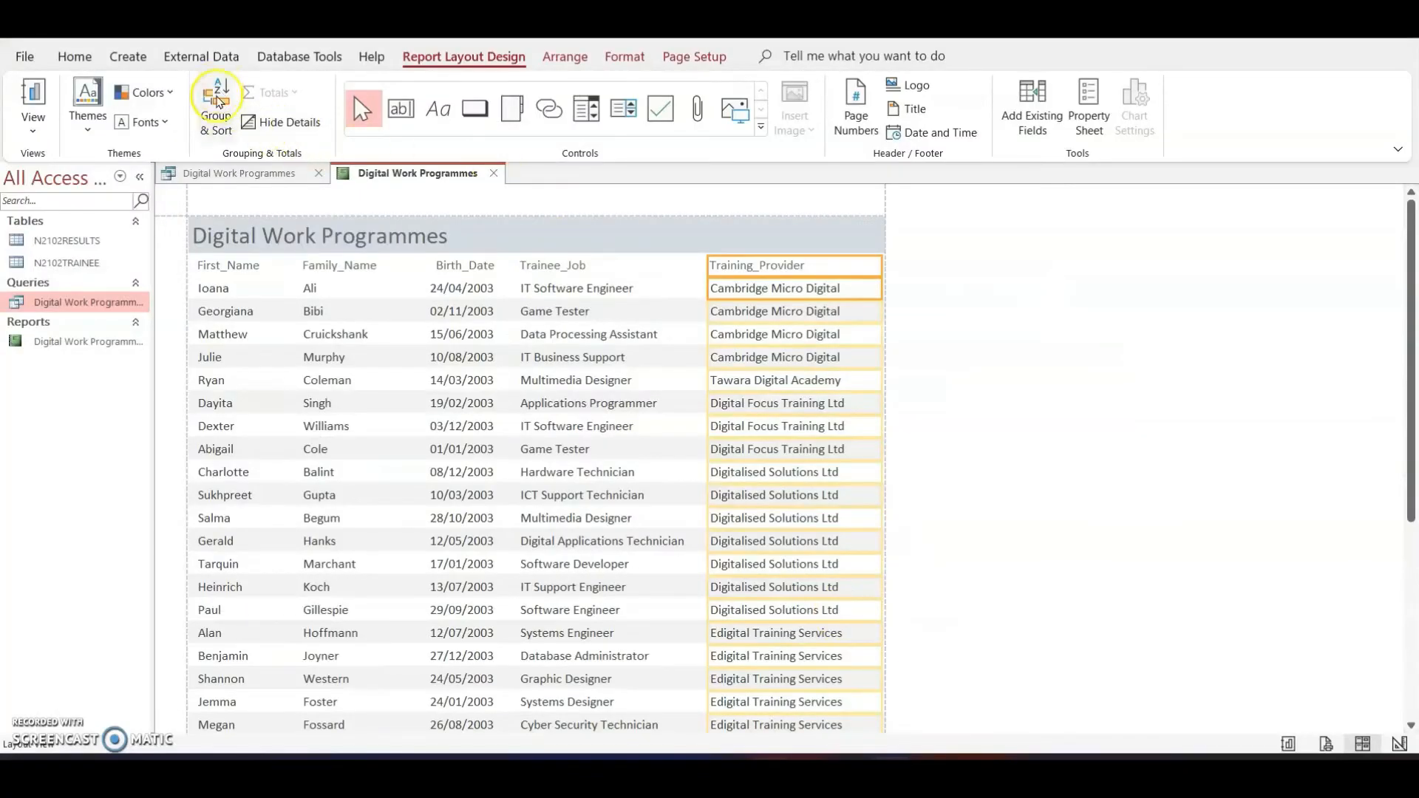
pyautogui.click(218, 112)
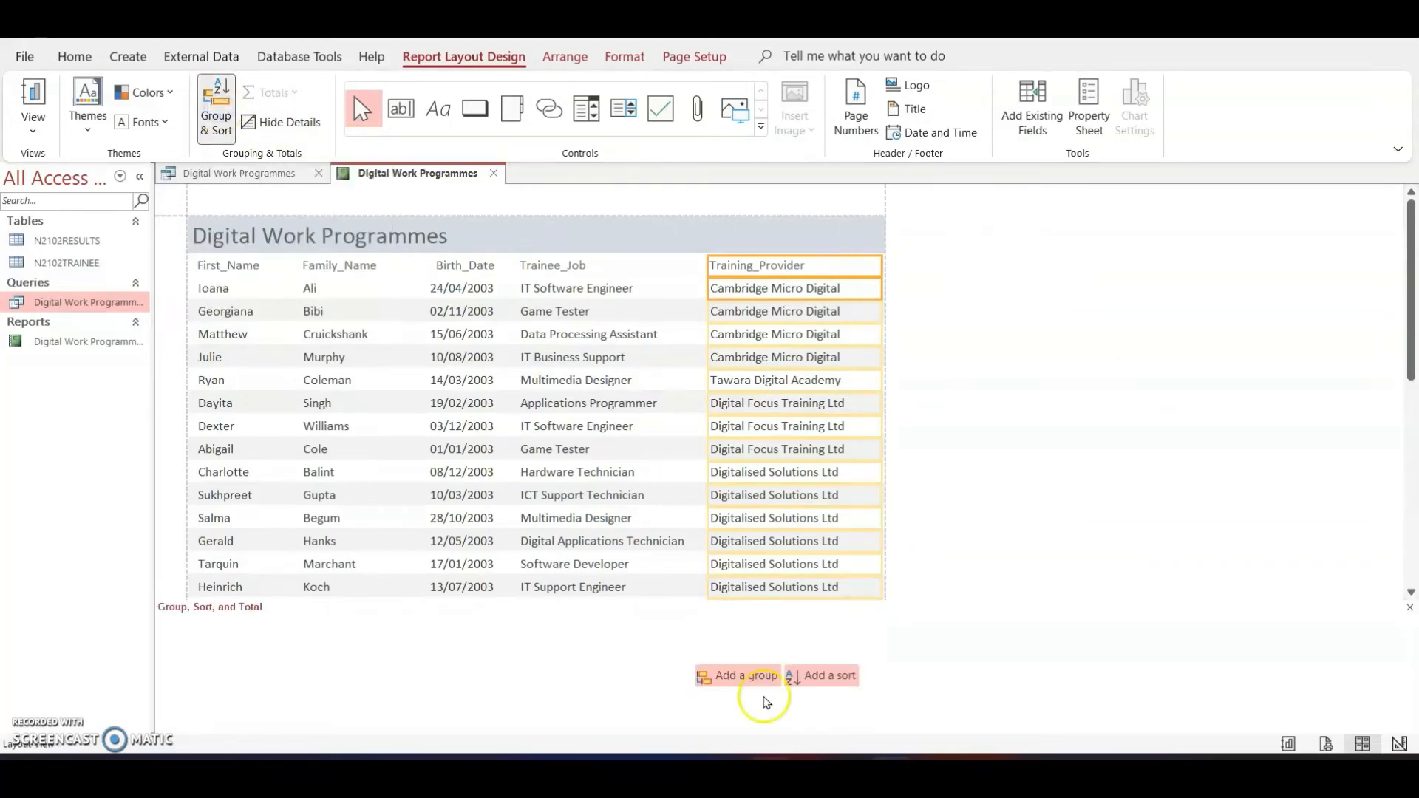
pyautogui.click(825, 677)
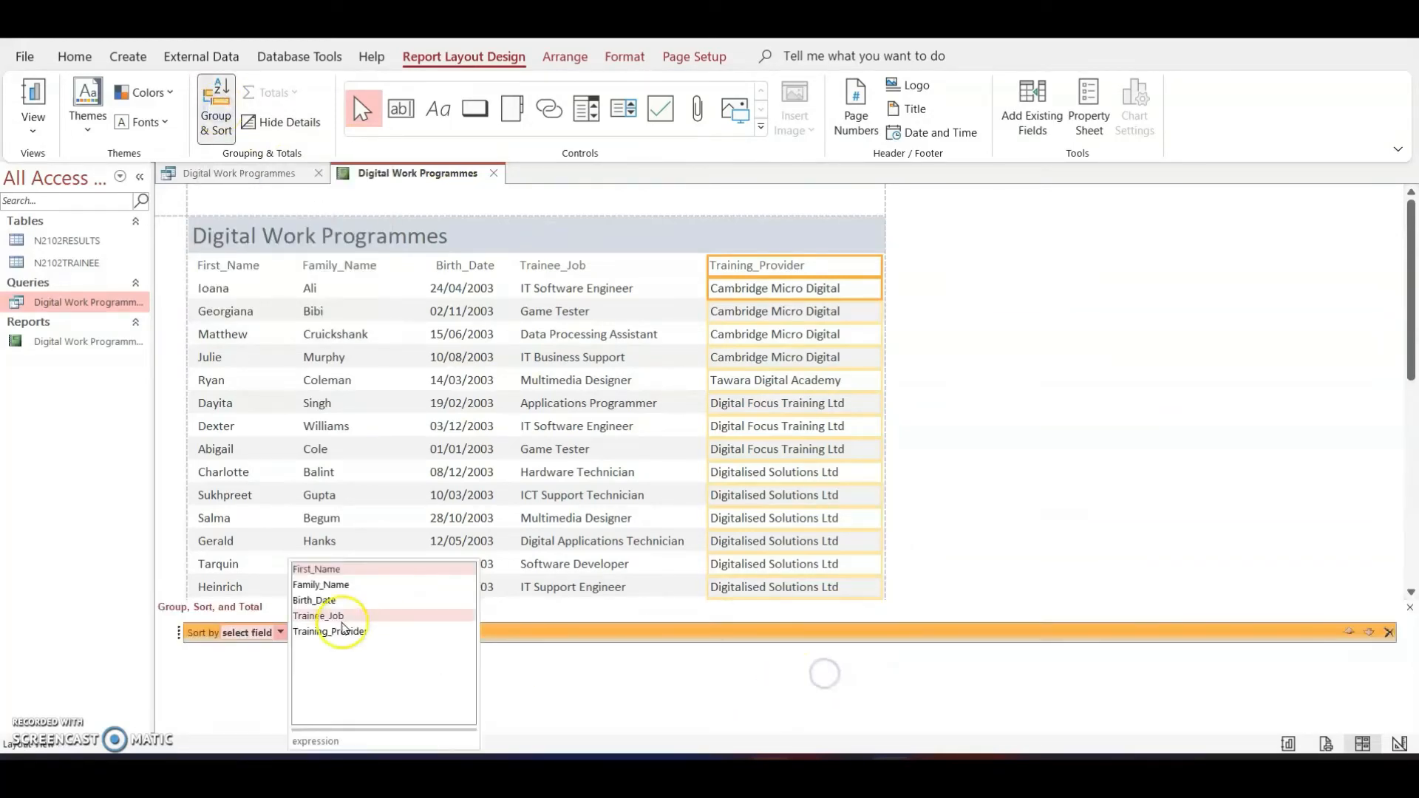
pyautogui.click(351, 633)
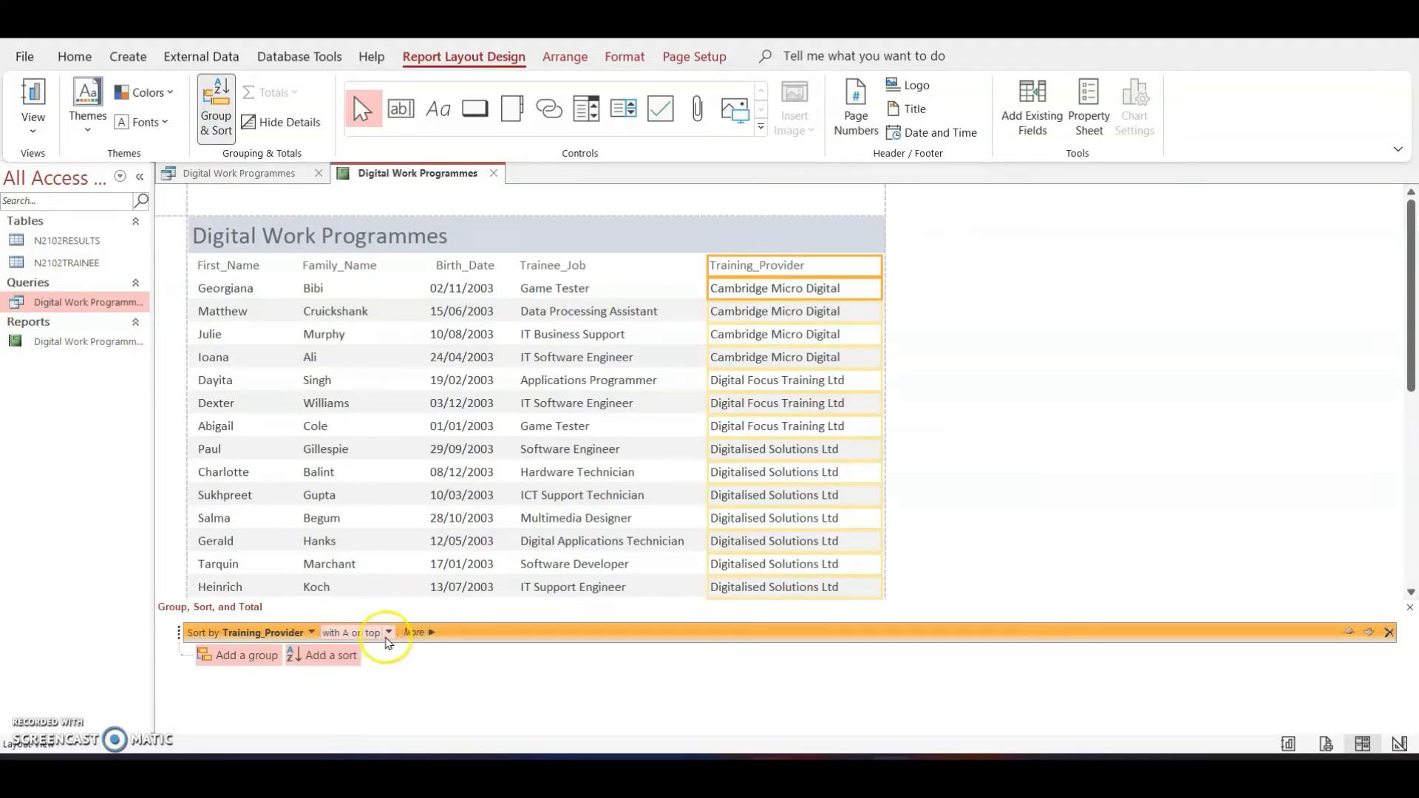
pyautogui.click(387, 634)
pyautogui.click(370, 652)
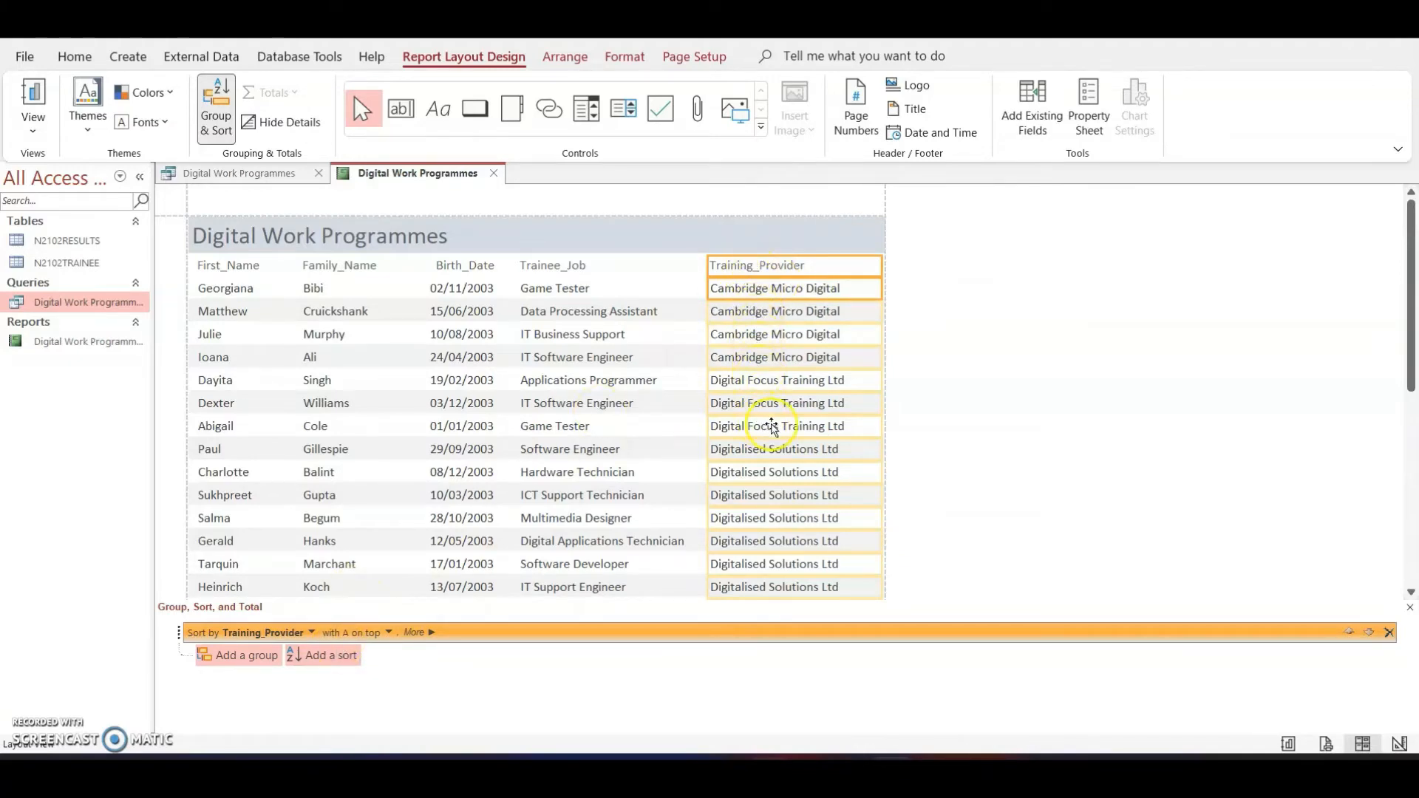
pyautogui.scroll(-10, 772, 431)
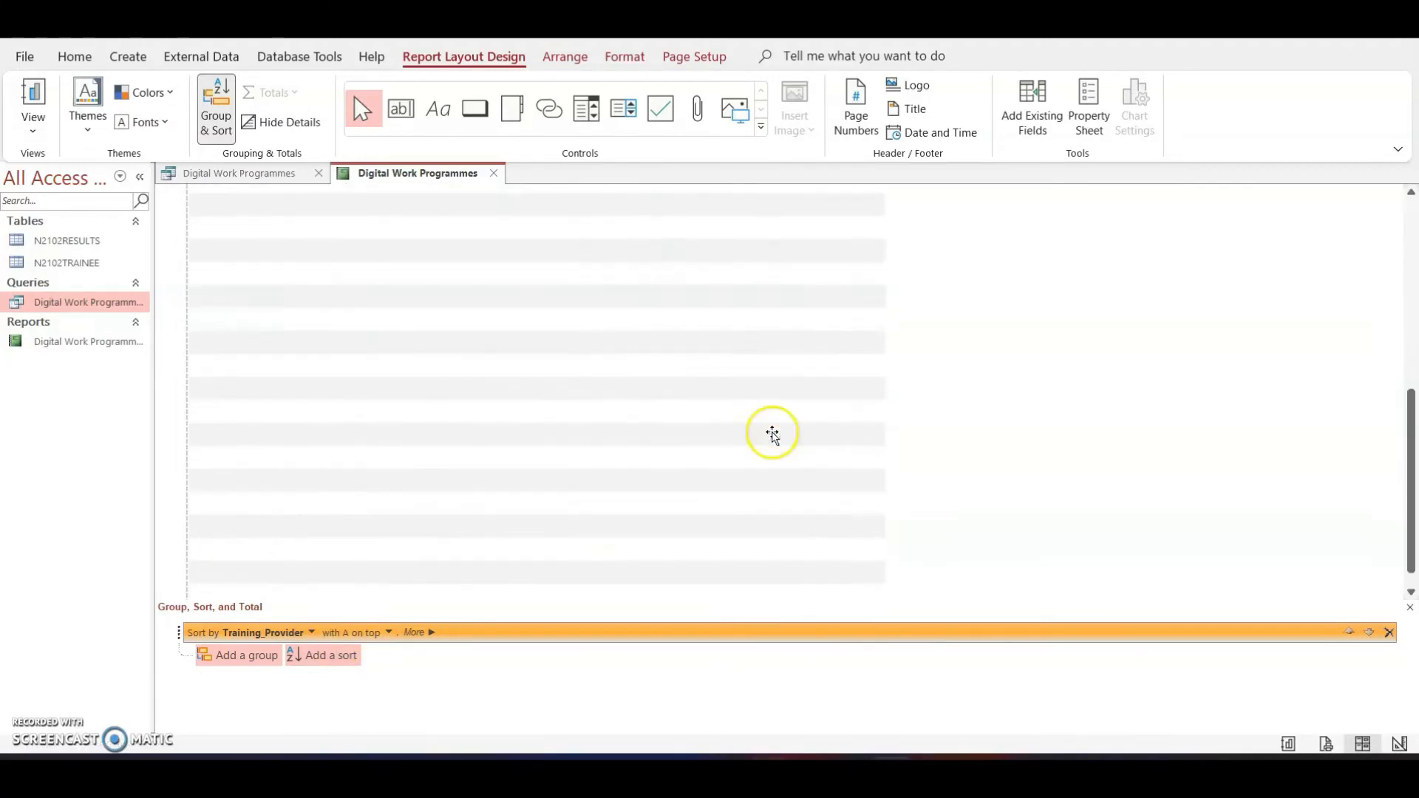
pyautogui.click(1412, 608)
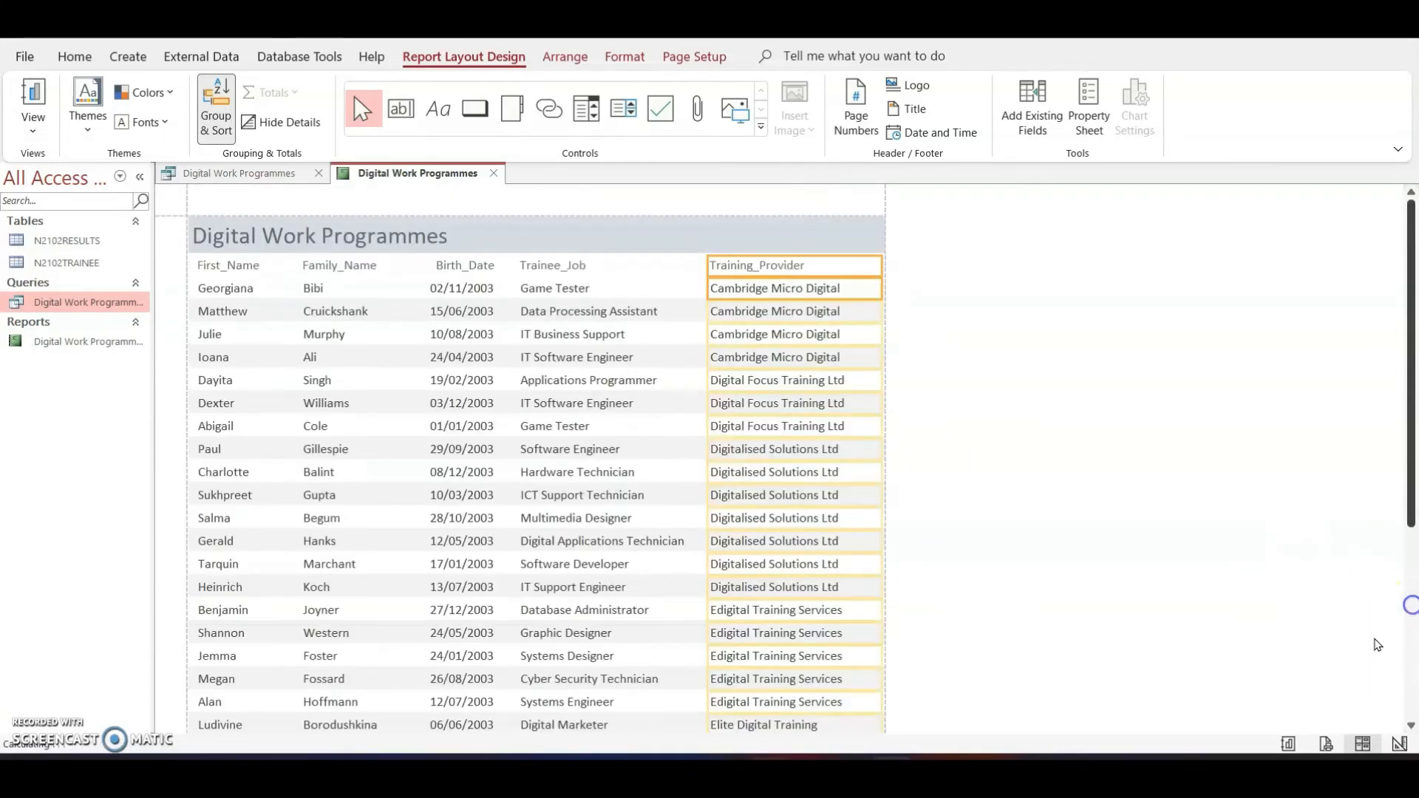
# Step: Check the report's full-page print preview against the remaining question 20 requirements in the exam paper
pyautogui.click(1327, 743)
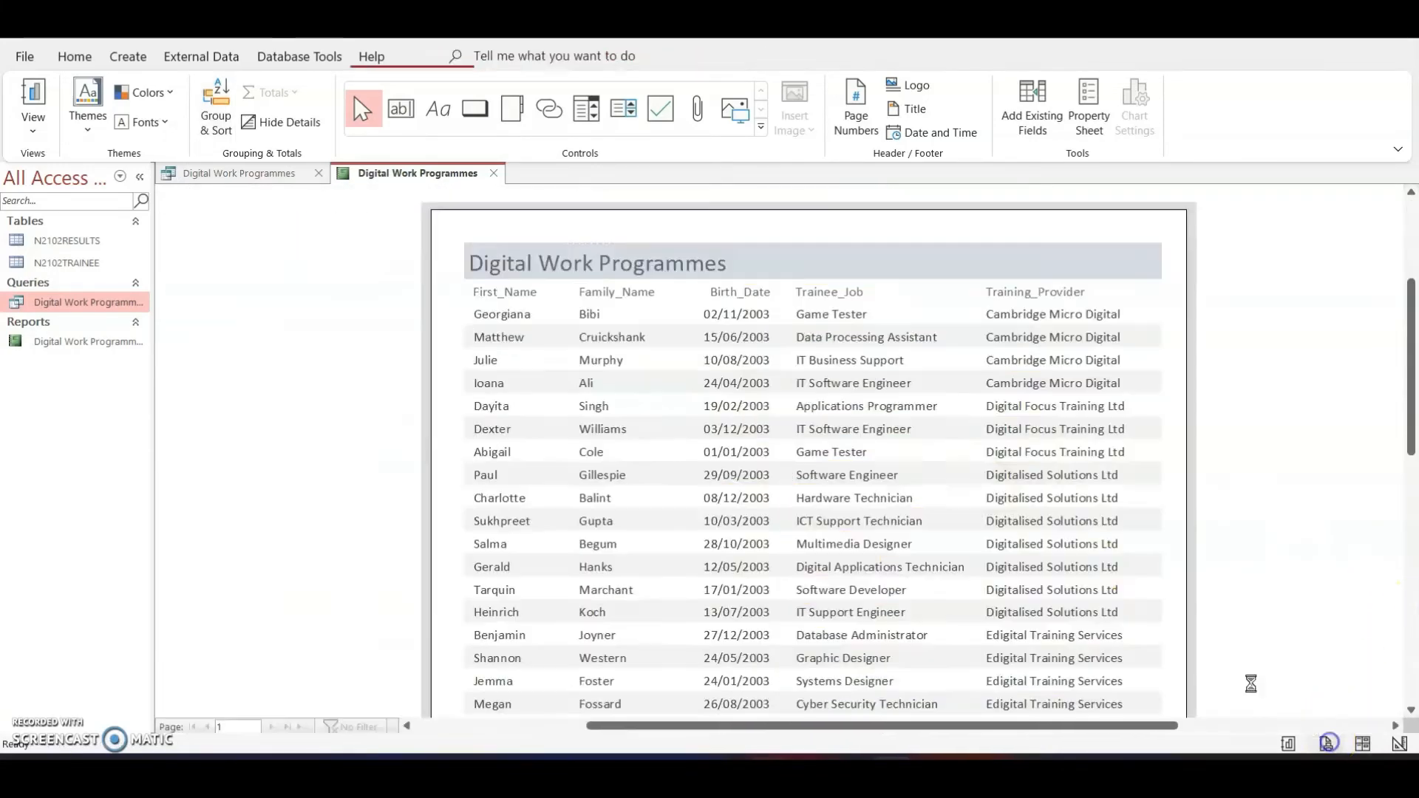
pyautogui.scroll(-10, 942, 444)
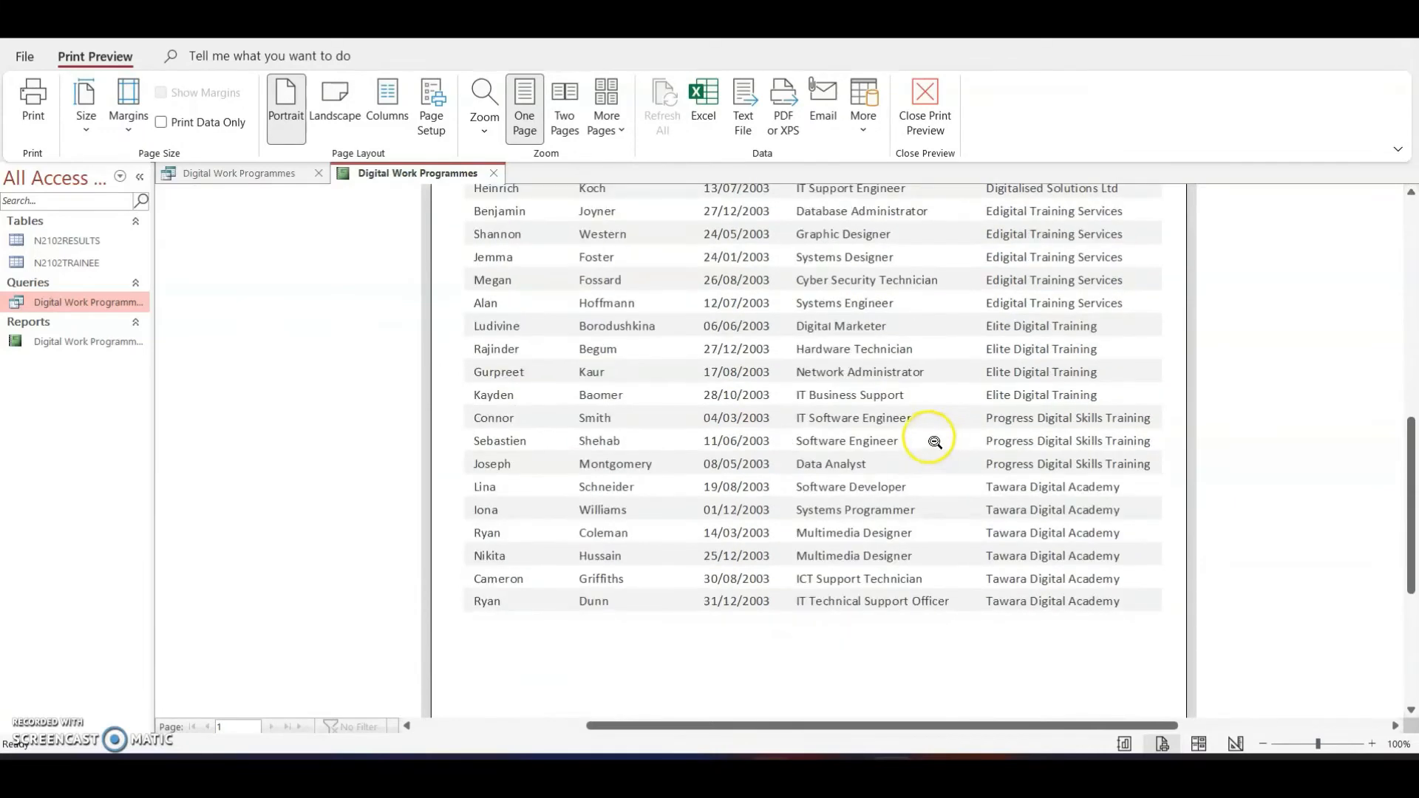
pyautogui.click(834, 373)
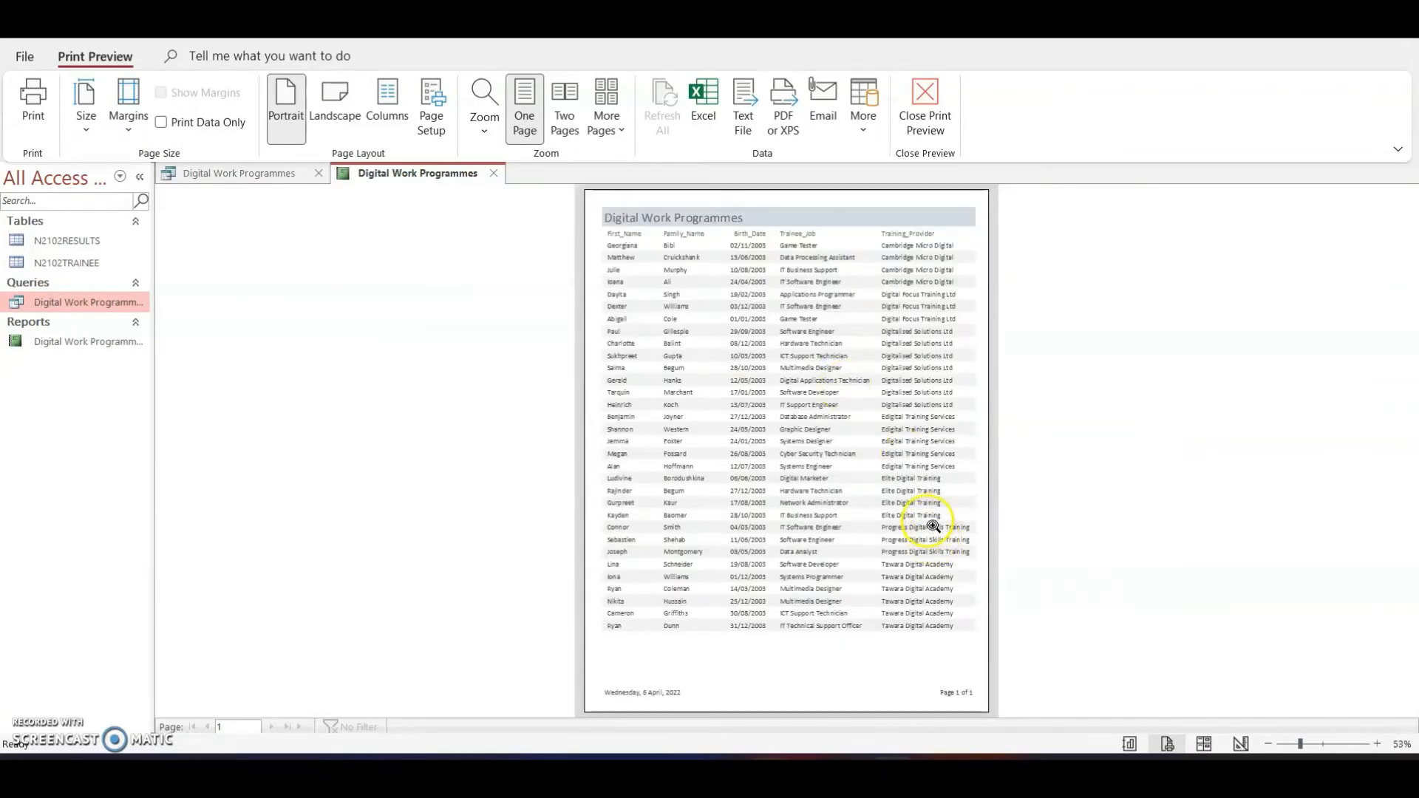
pyautogui.click(765, 770)
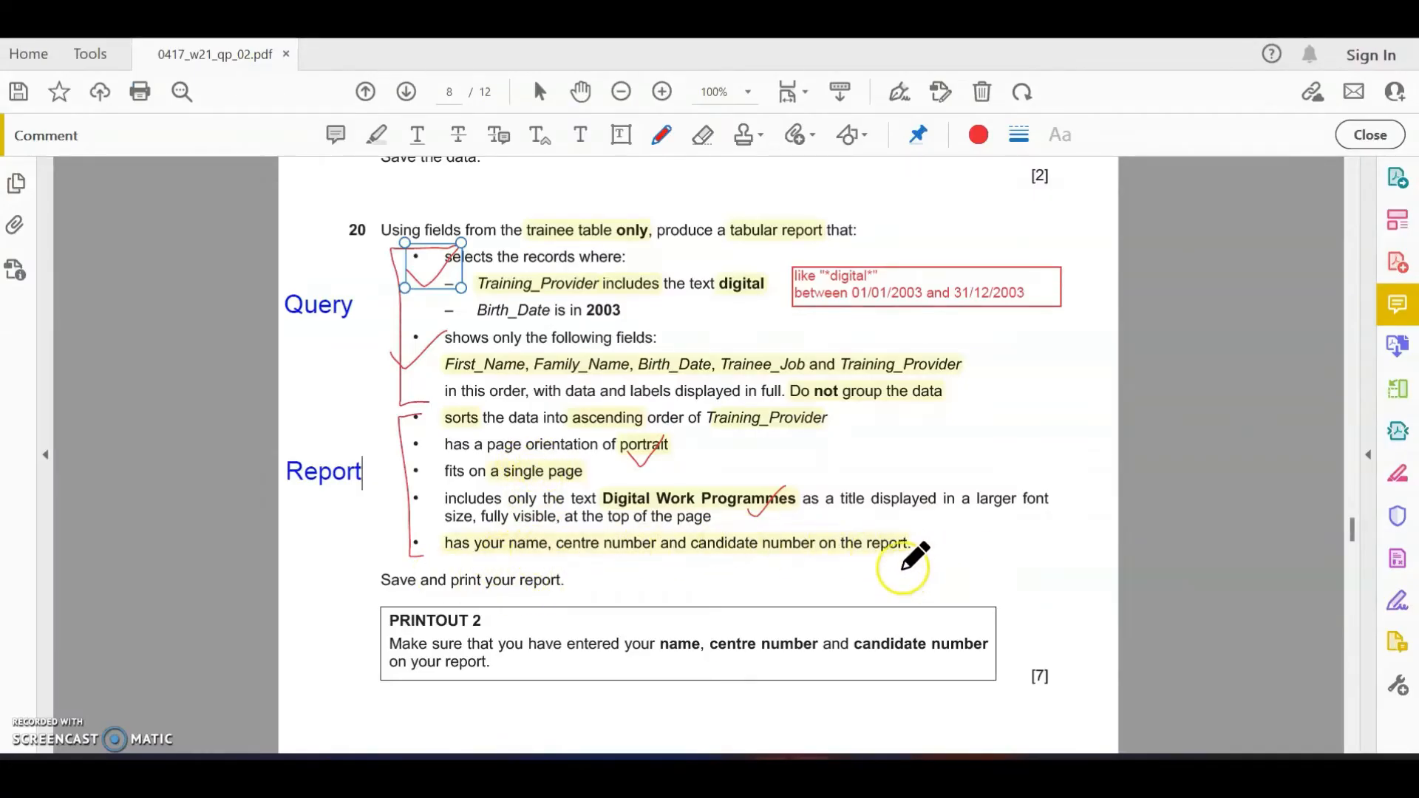
pyautogui.moveTo(891, 772)
pyautogui.click(901, 687)
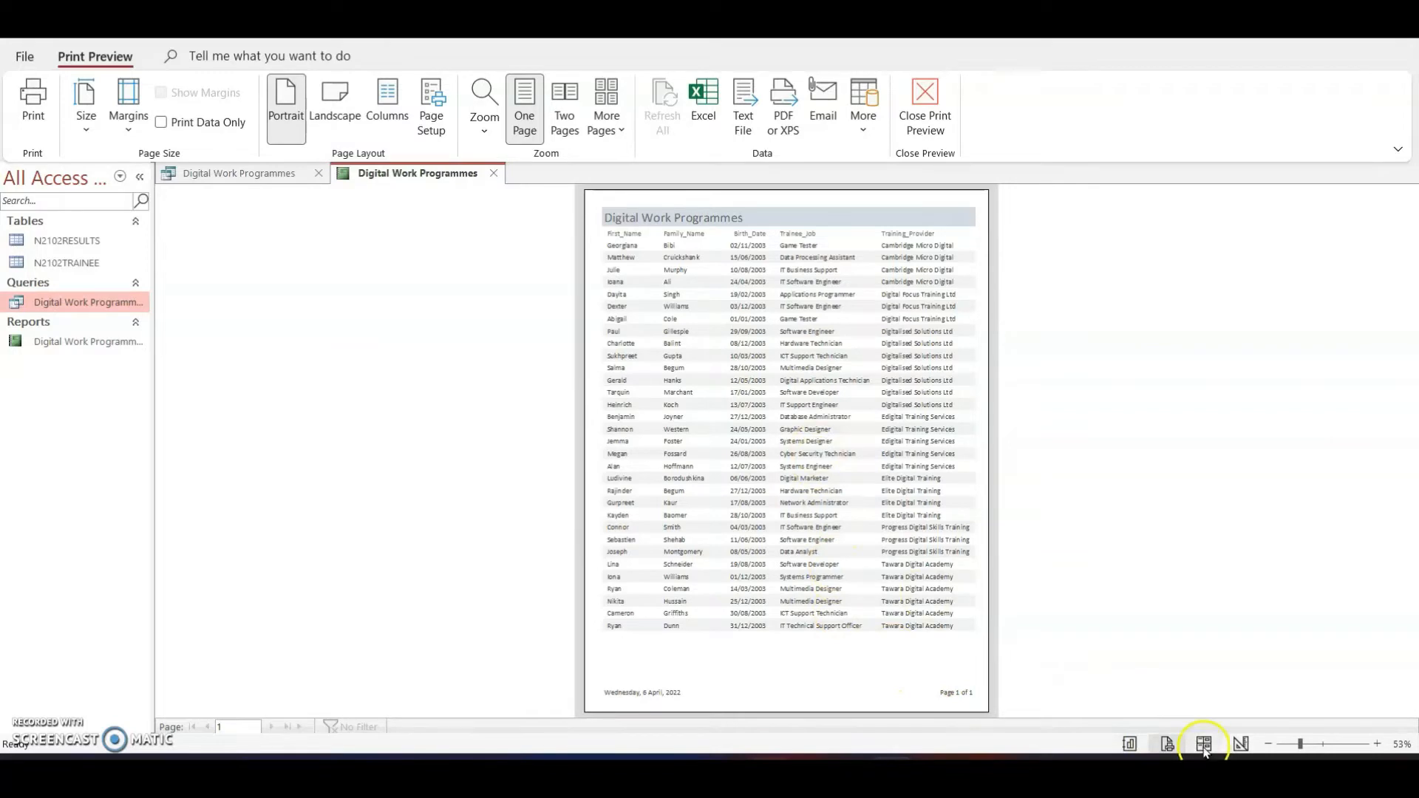
# Step: In the report's Design View, narrow the date and page number boxes in the page footer to free space between them
pyautogui.click(1242, 744)
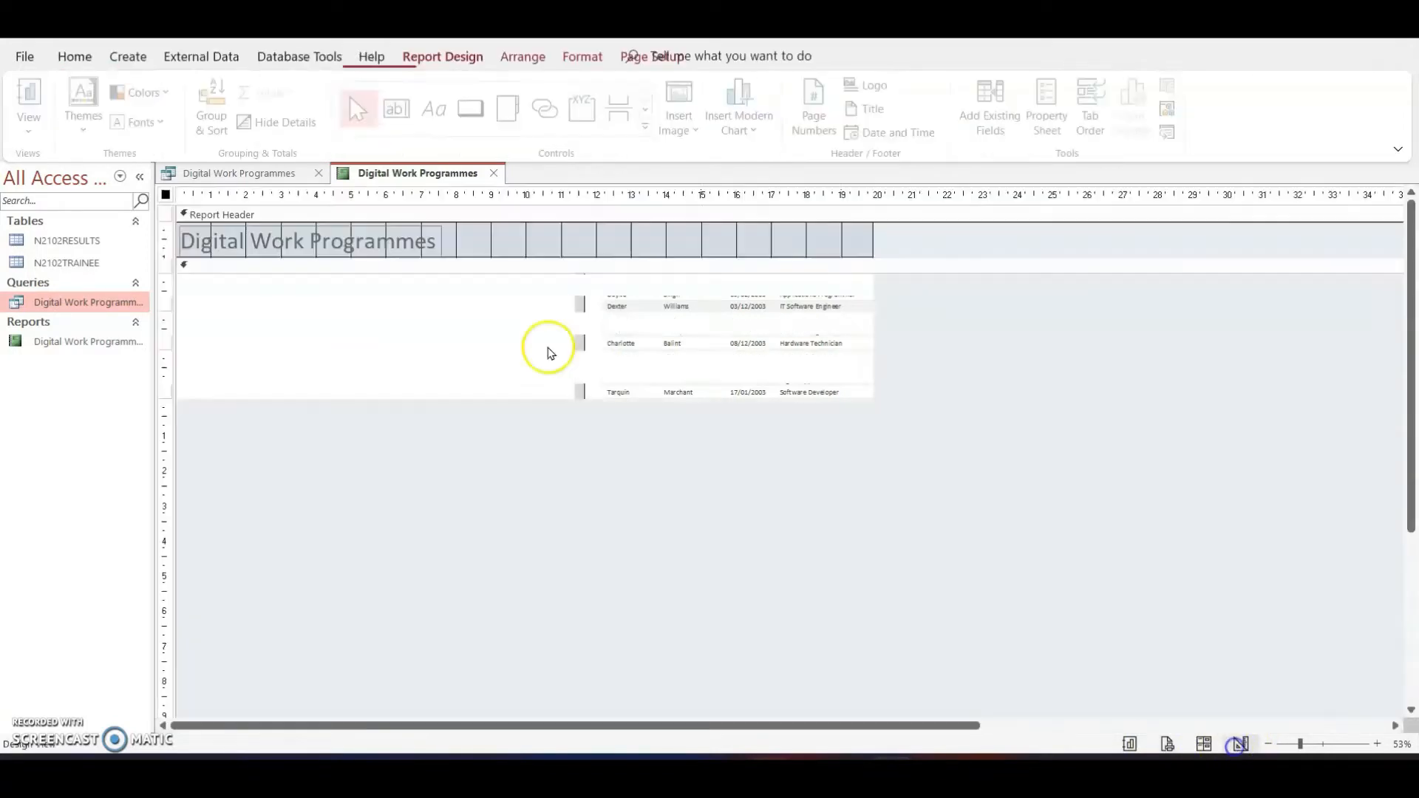
pyautogui.click(476, 370)
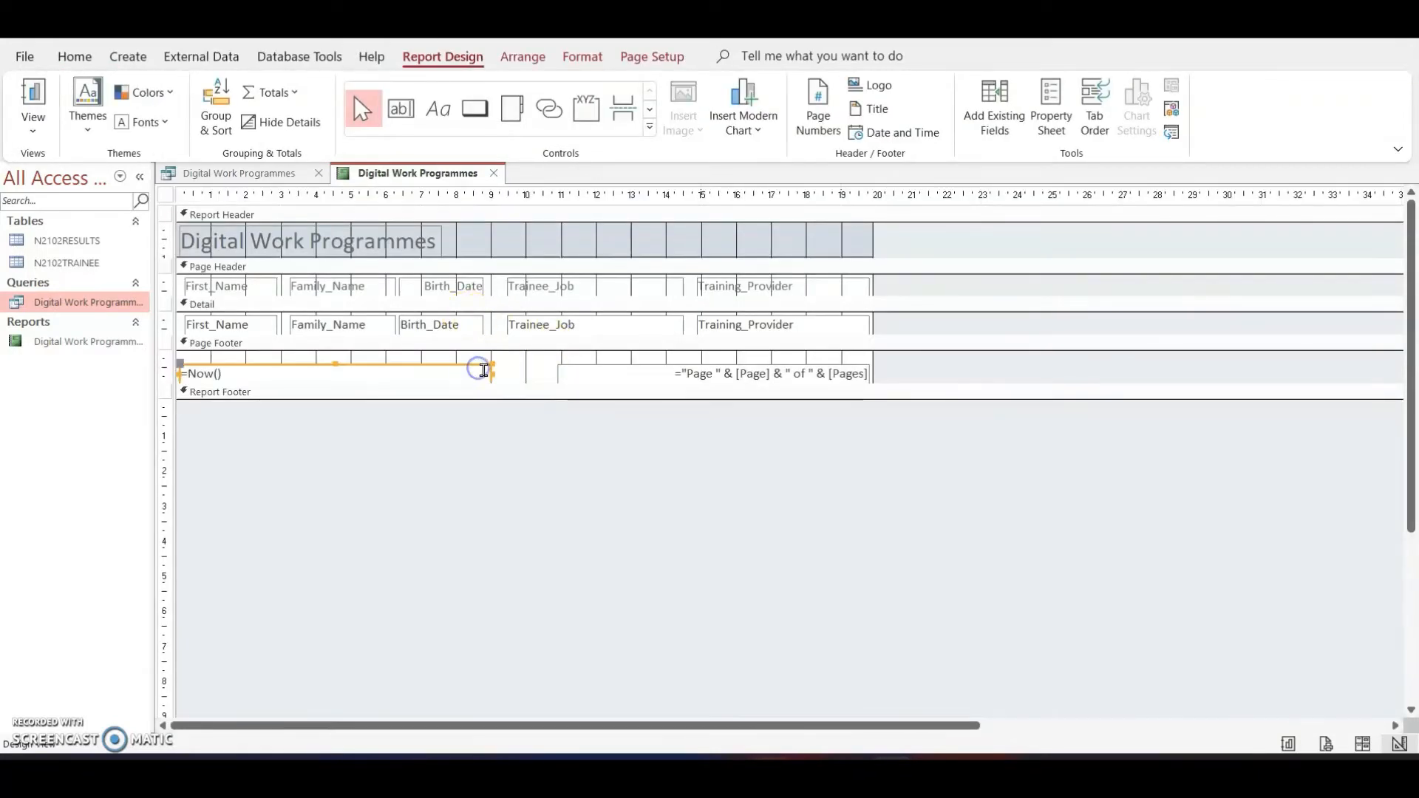
pyautogui.moveTo(491, 369); pyautogui.dragTo(365, 371)
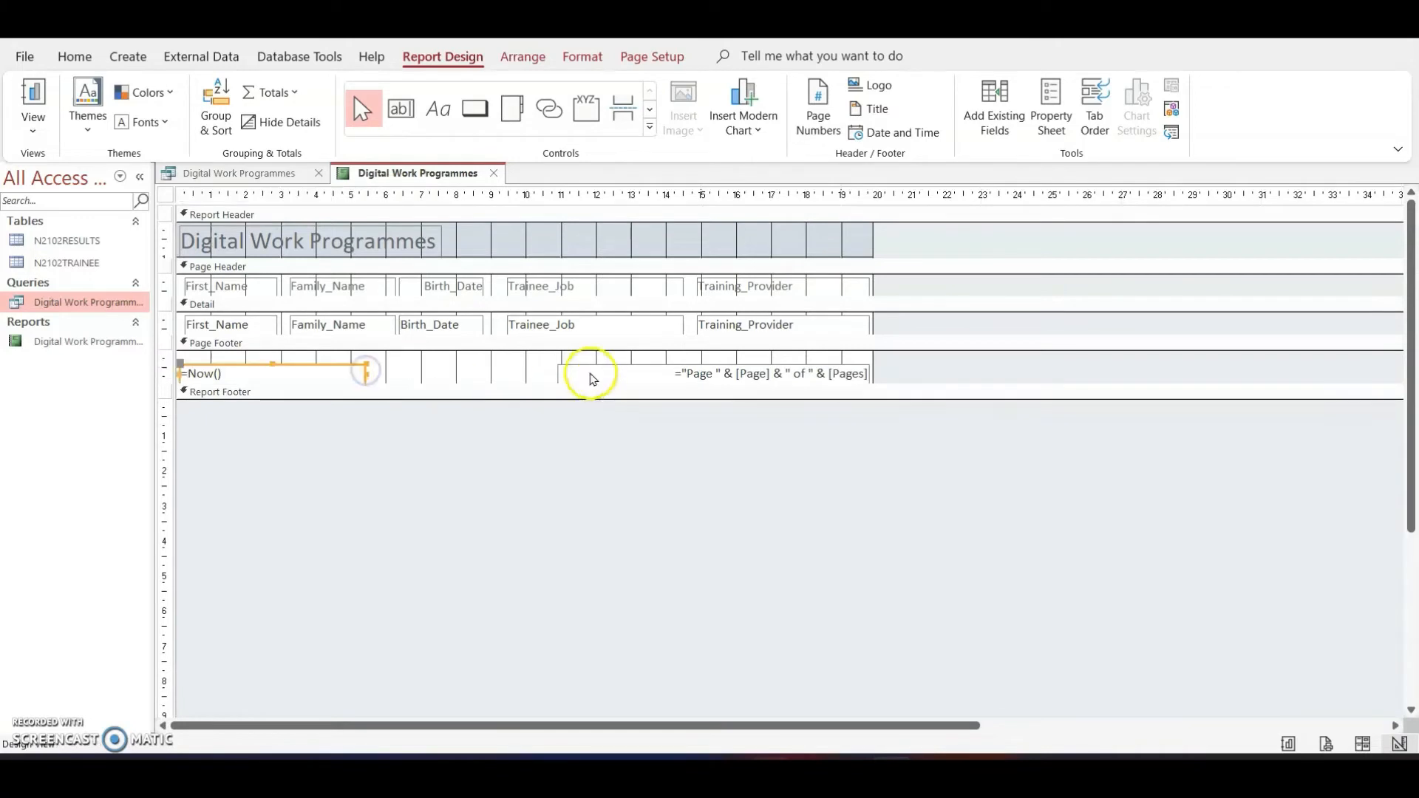
pyautogui.click(589, 373)
pyautogui.moveTo(561, 374); pyautogui.dragTo(649, 374)
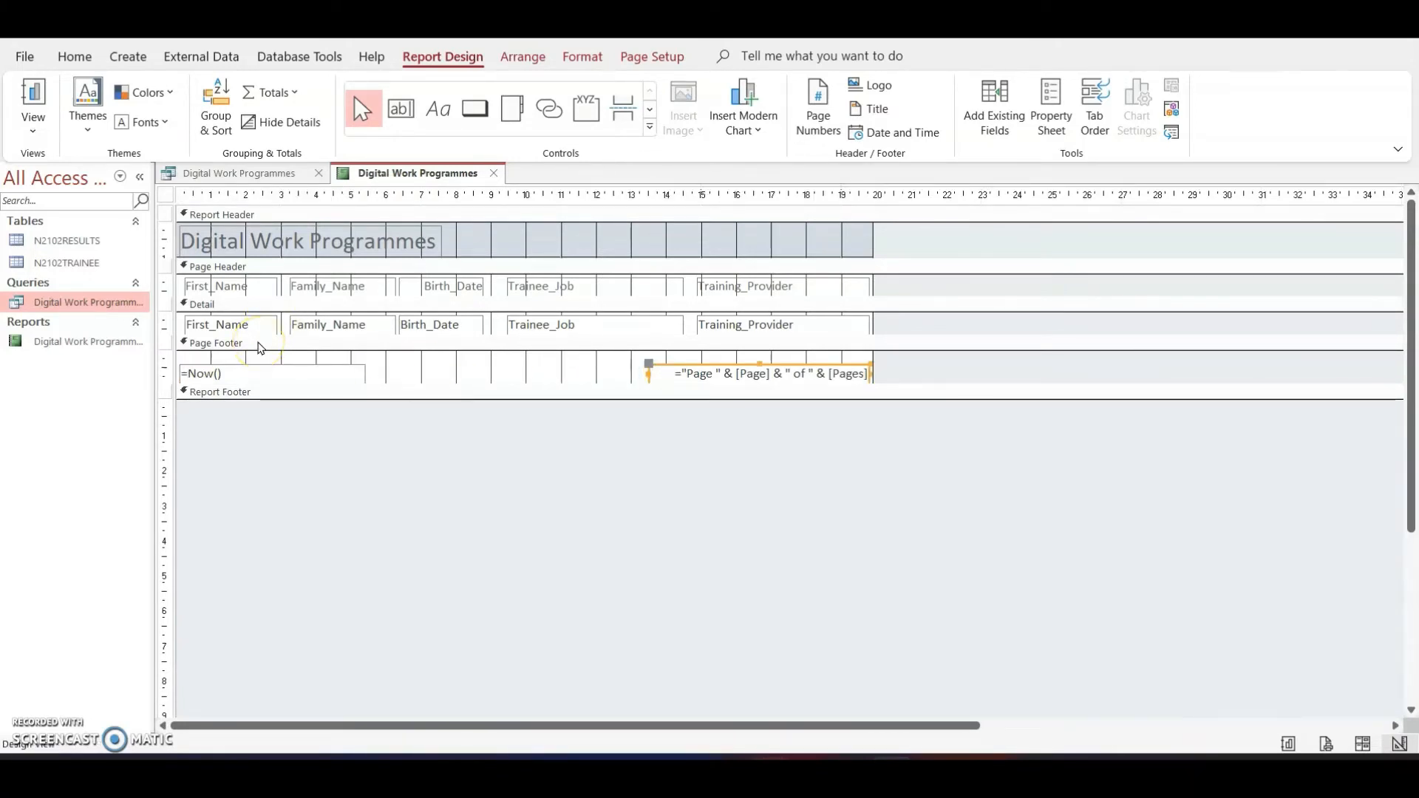
# Step: Add a label reading "Candidate details" between the date and page number boxes in the page footer
pyautogui.click(438, 110)
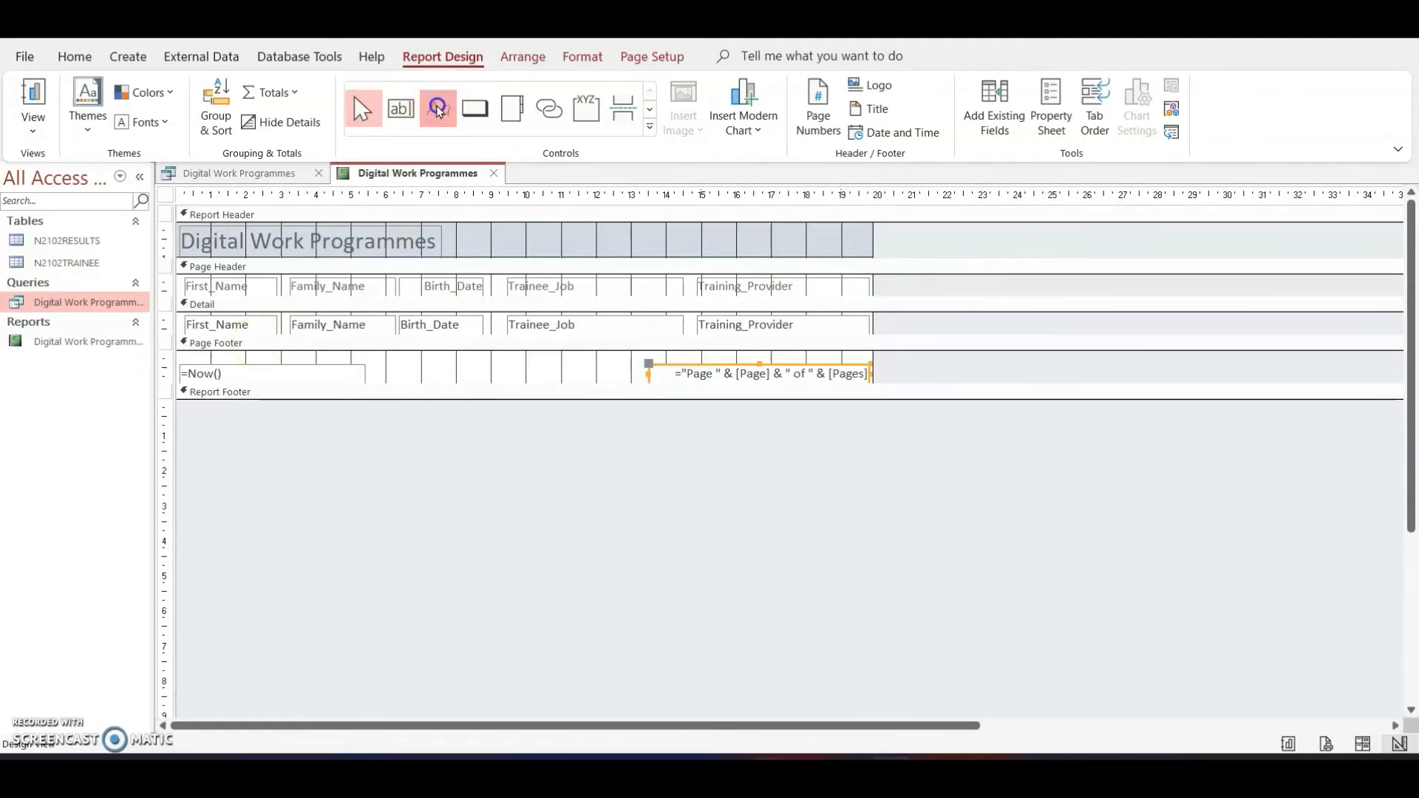
pyautogui.click(403, 364)
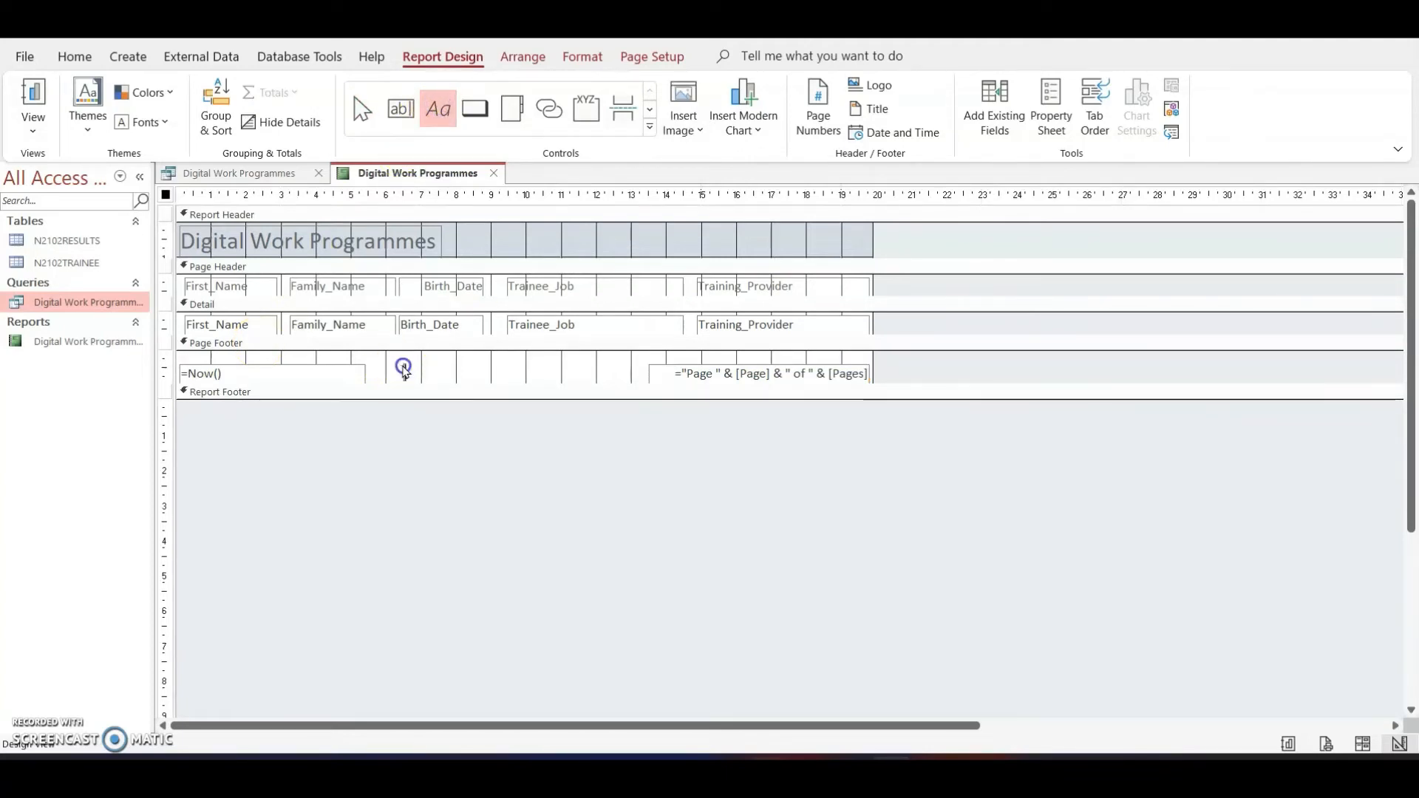
pyautogui.write('Candidate details')
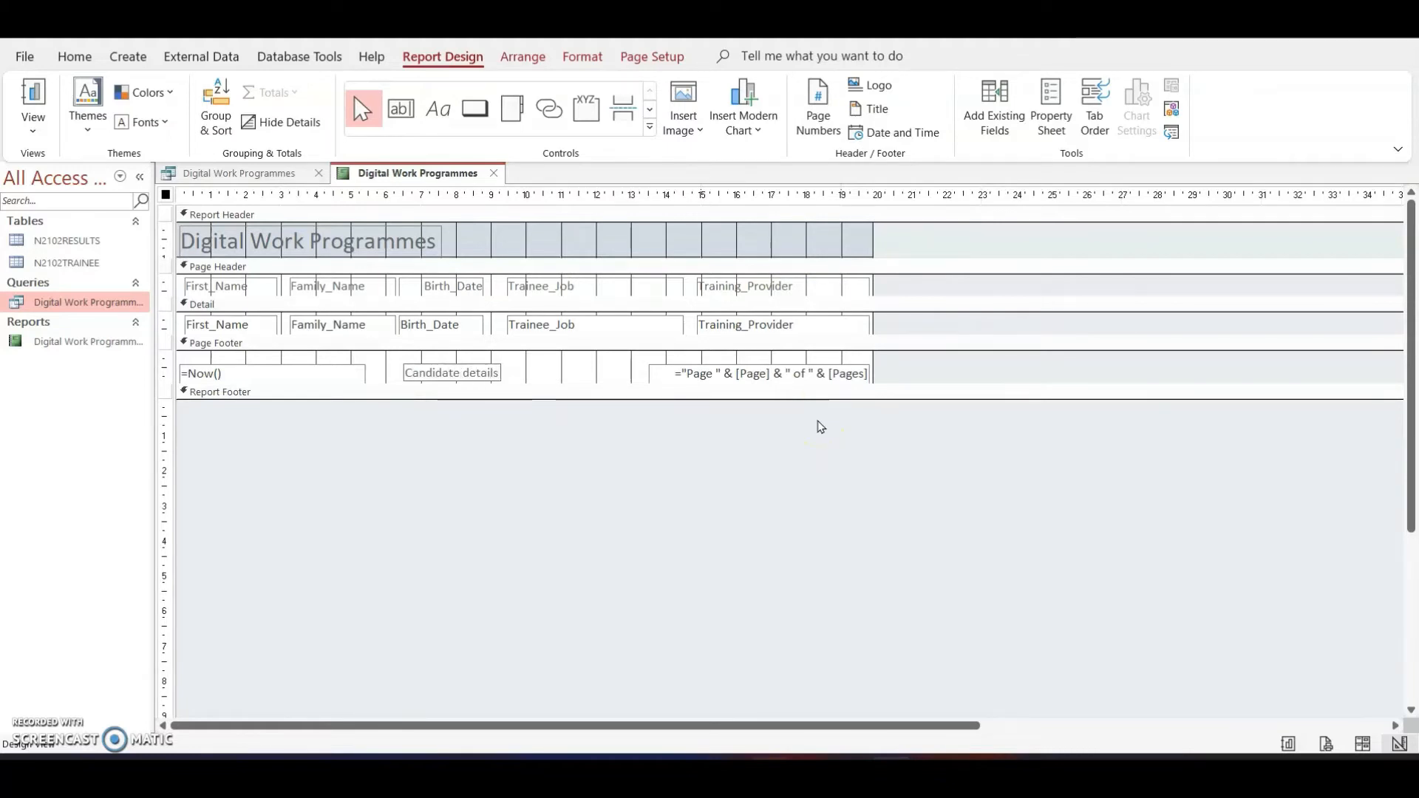
# Step: Set the Candidate details label's font colour to black and move it towards the middle of the page footer
pyautogui.click(481, 377)
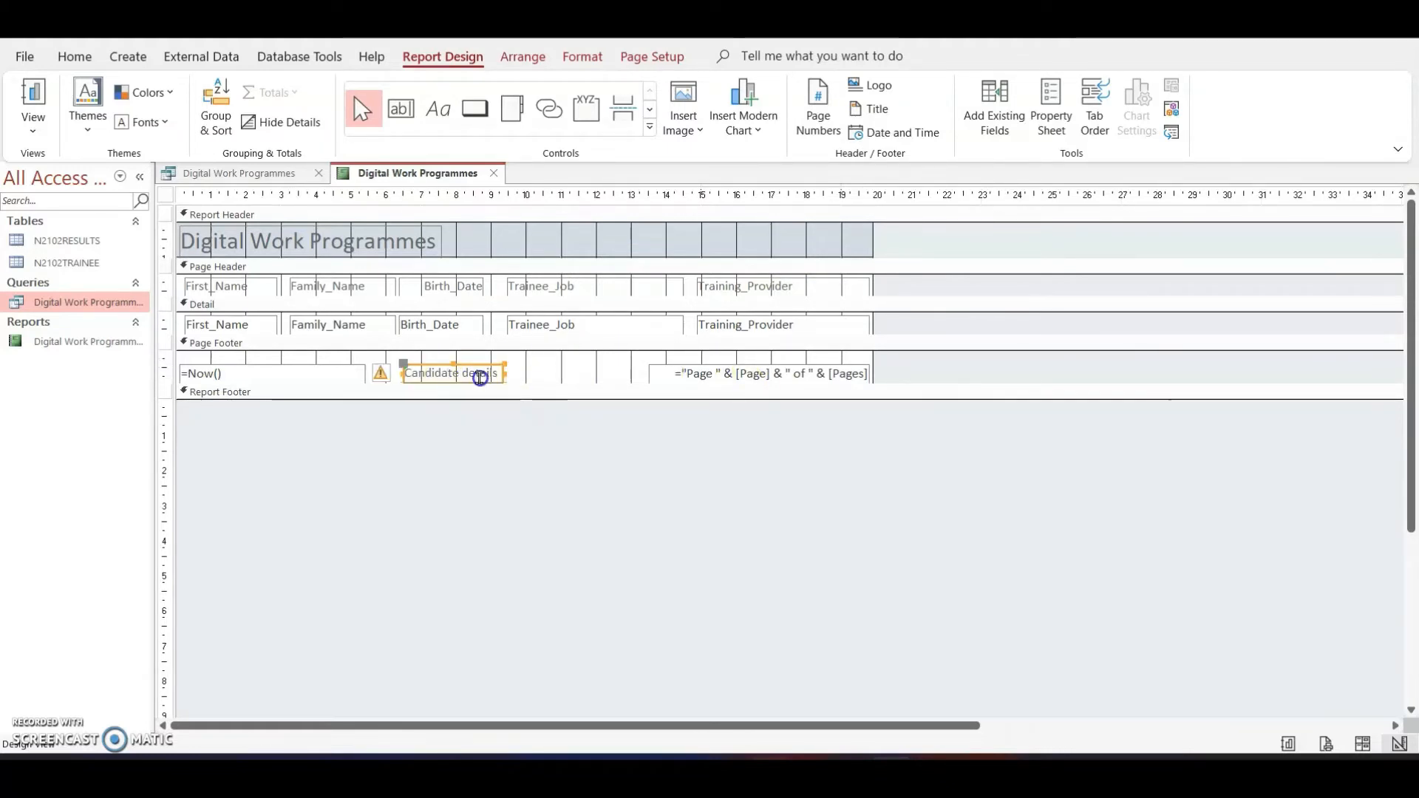
pyautogui.click(66, 56)
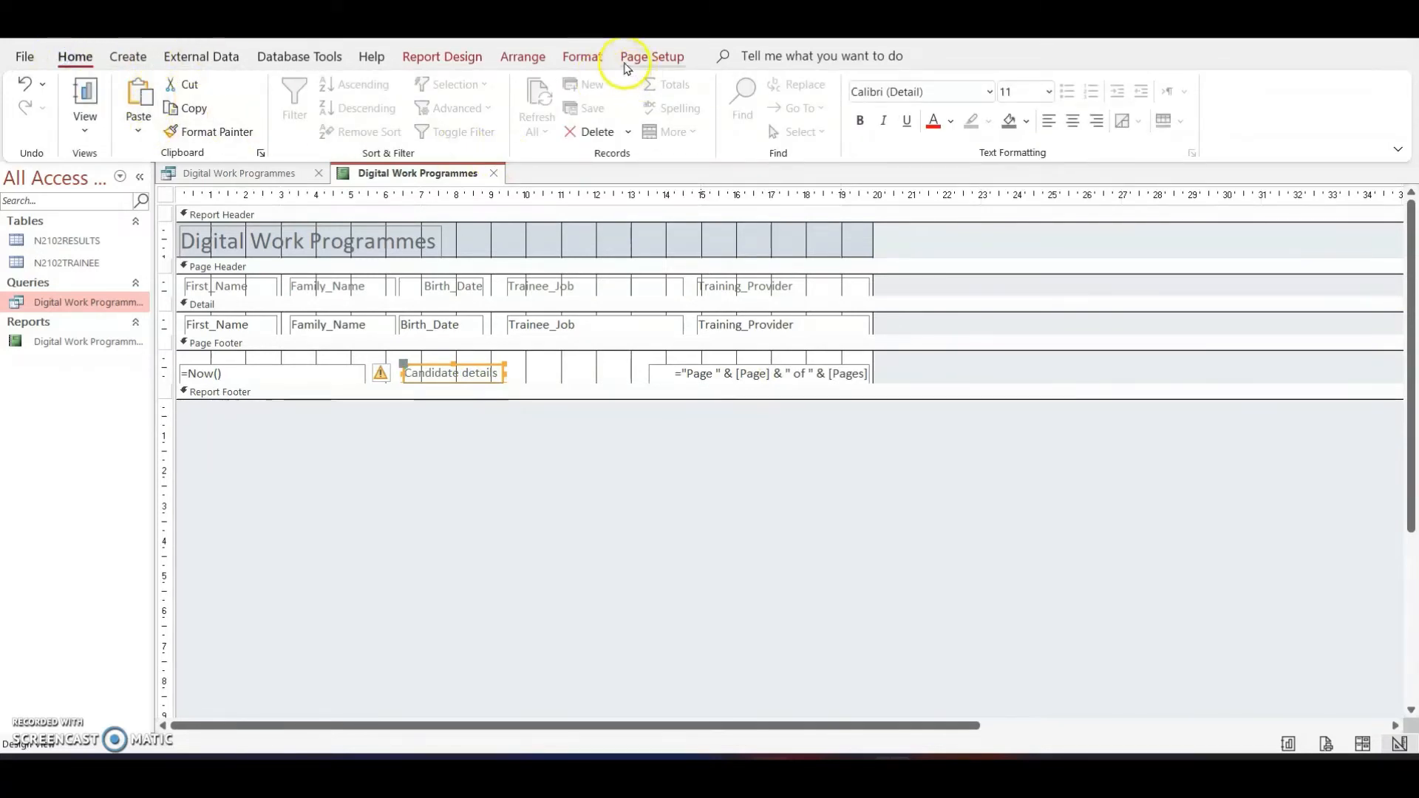
pyautogui.click(583, 57)
pyautogui.click(253, 120)
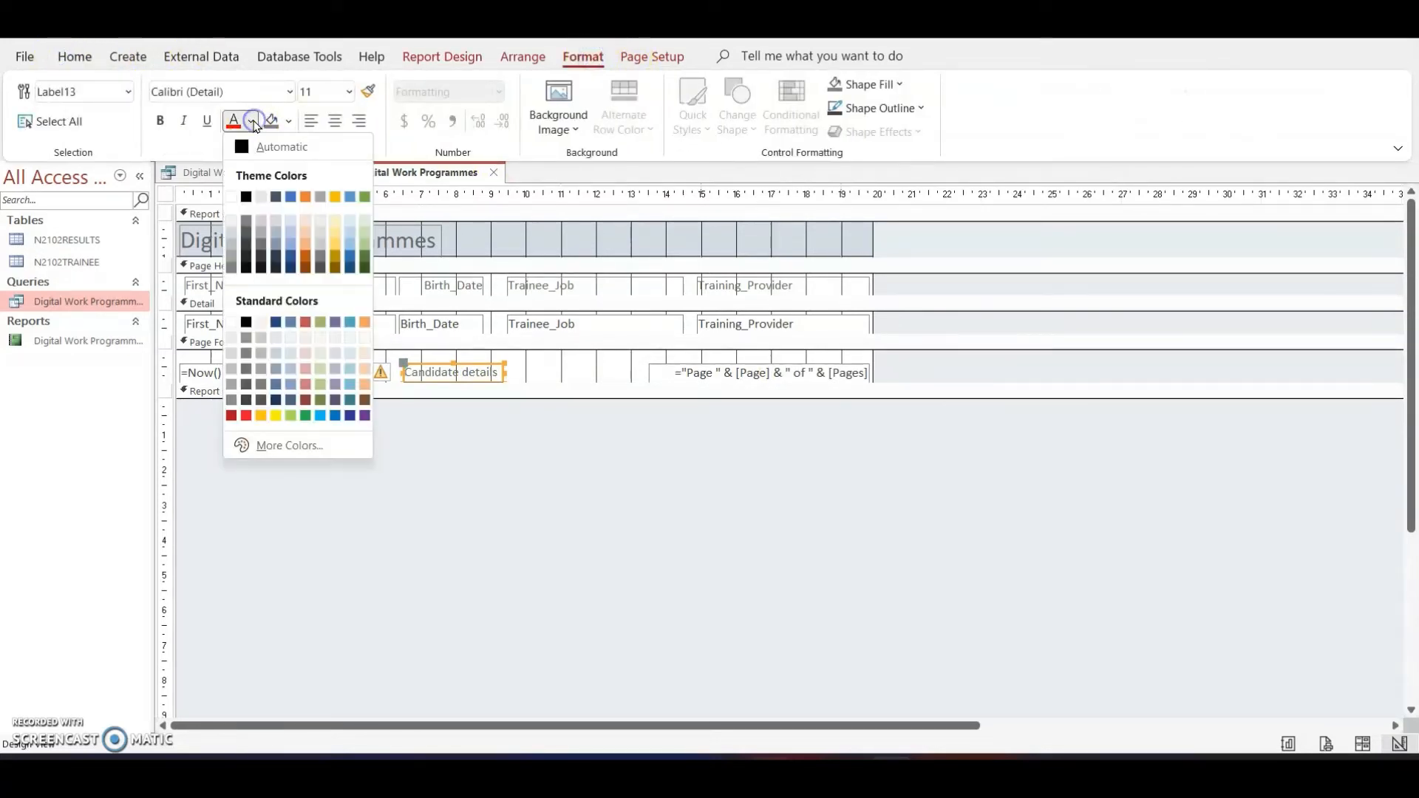
pyautogui.click(246, 196)
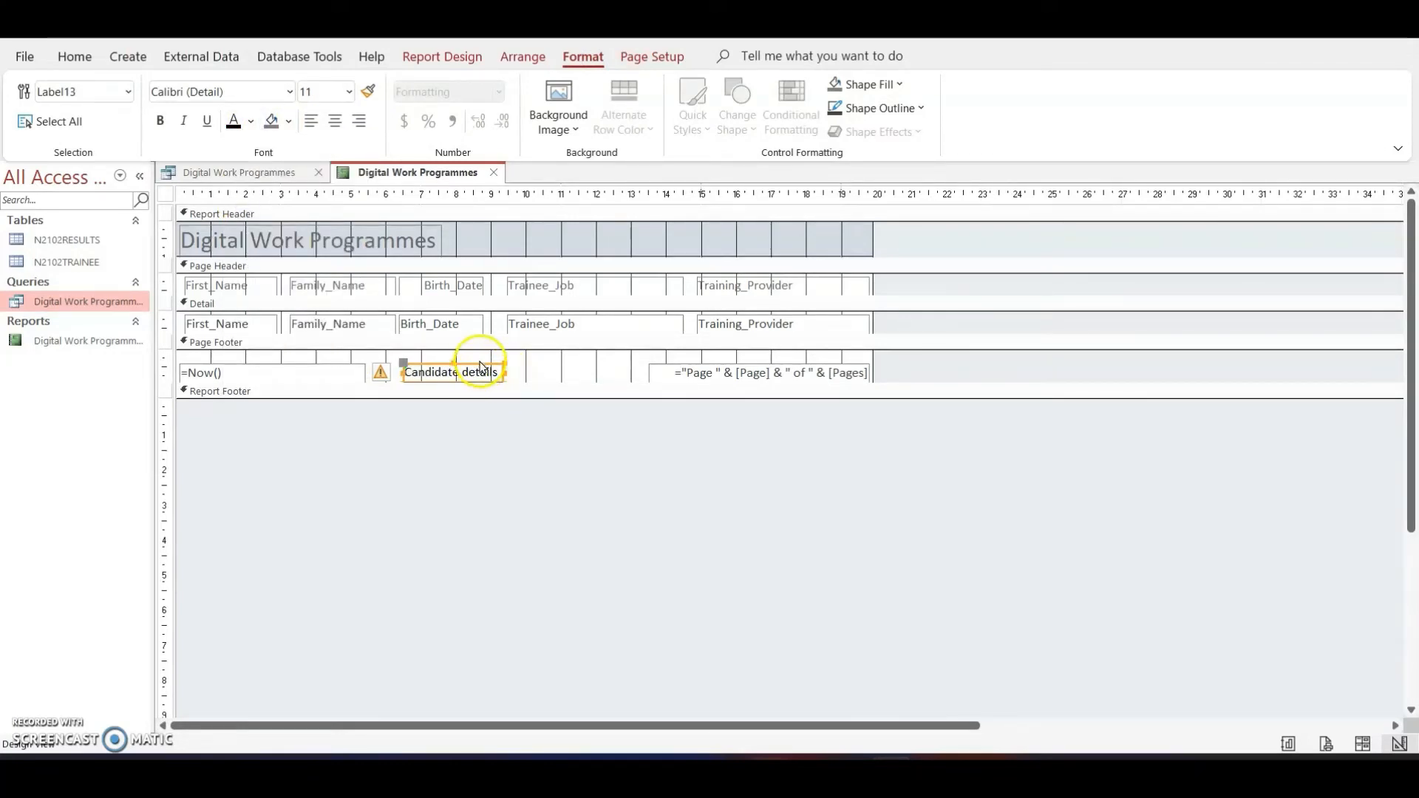
pyautogui.moveTo(480, 368); pyautogui.dragTo(530, 367)
pyautogui.click(732, 494)
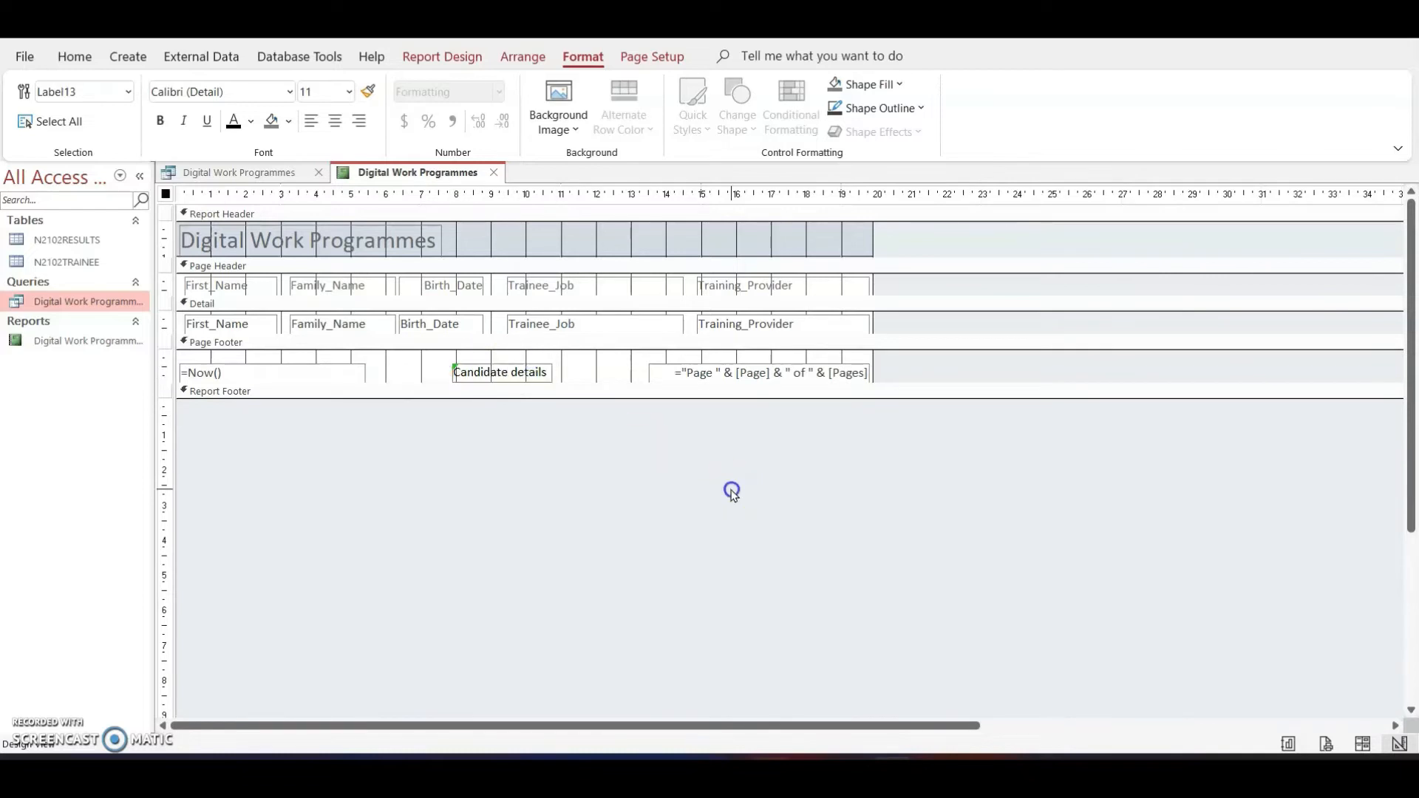
# Step: Preview the report and publish it as a PDF named Printout2 in the Nov2021 Paper2 folder
pyautogui.click(1326, 742)
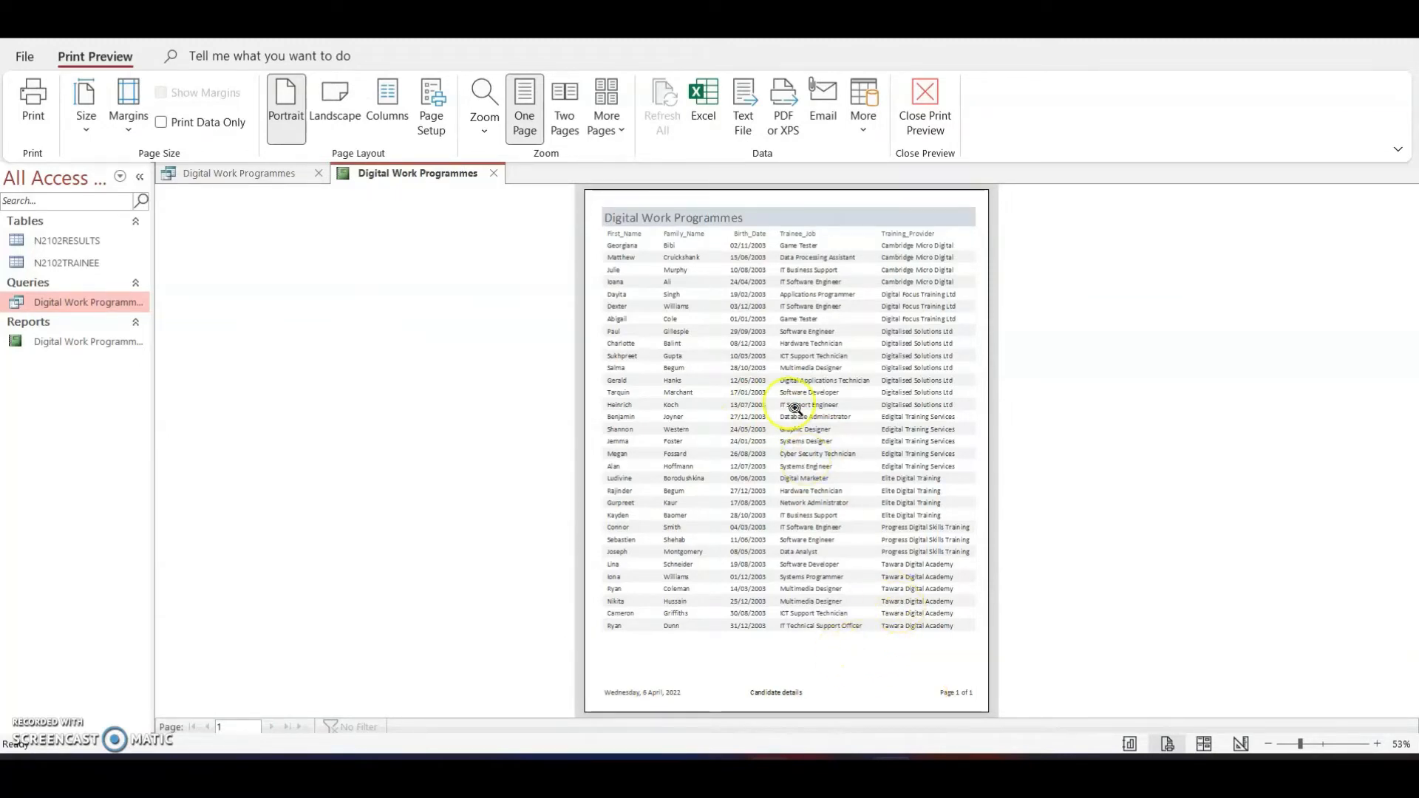
pyautogui.click(782, 104)
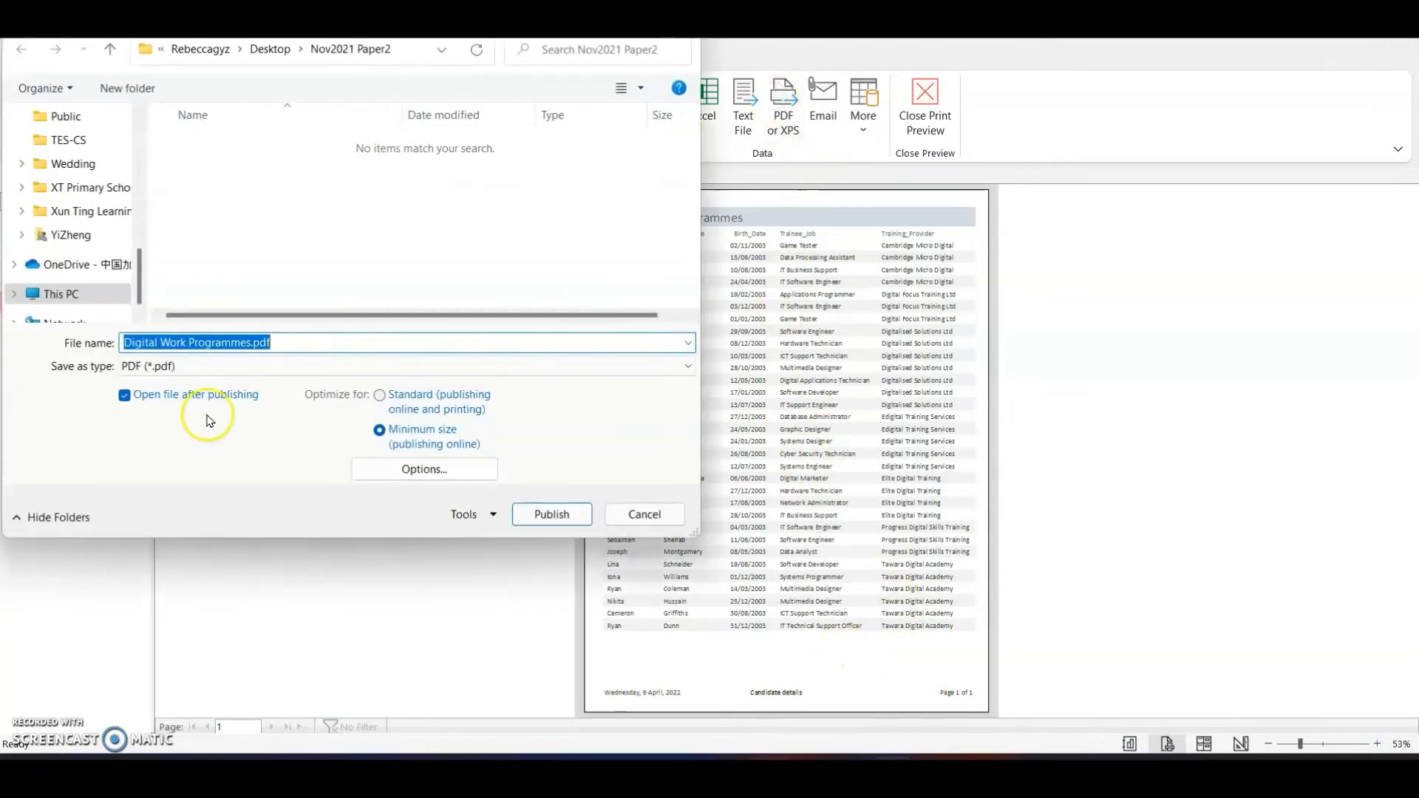
pyautogui.write('Printout2')
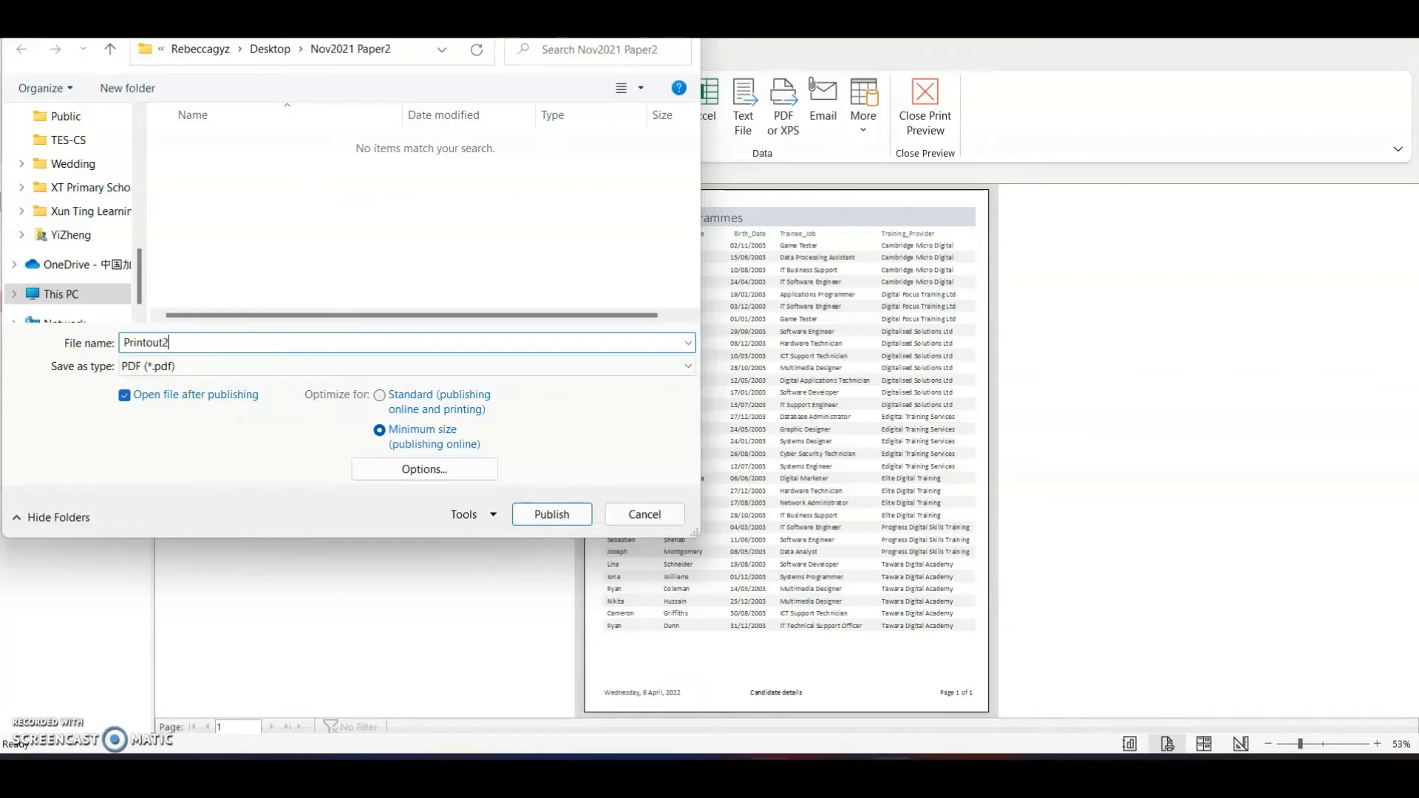
pyautogui.press('Return')
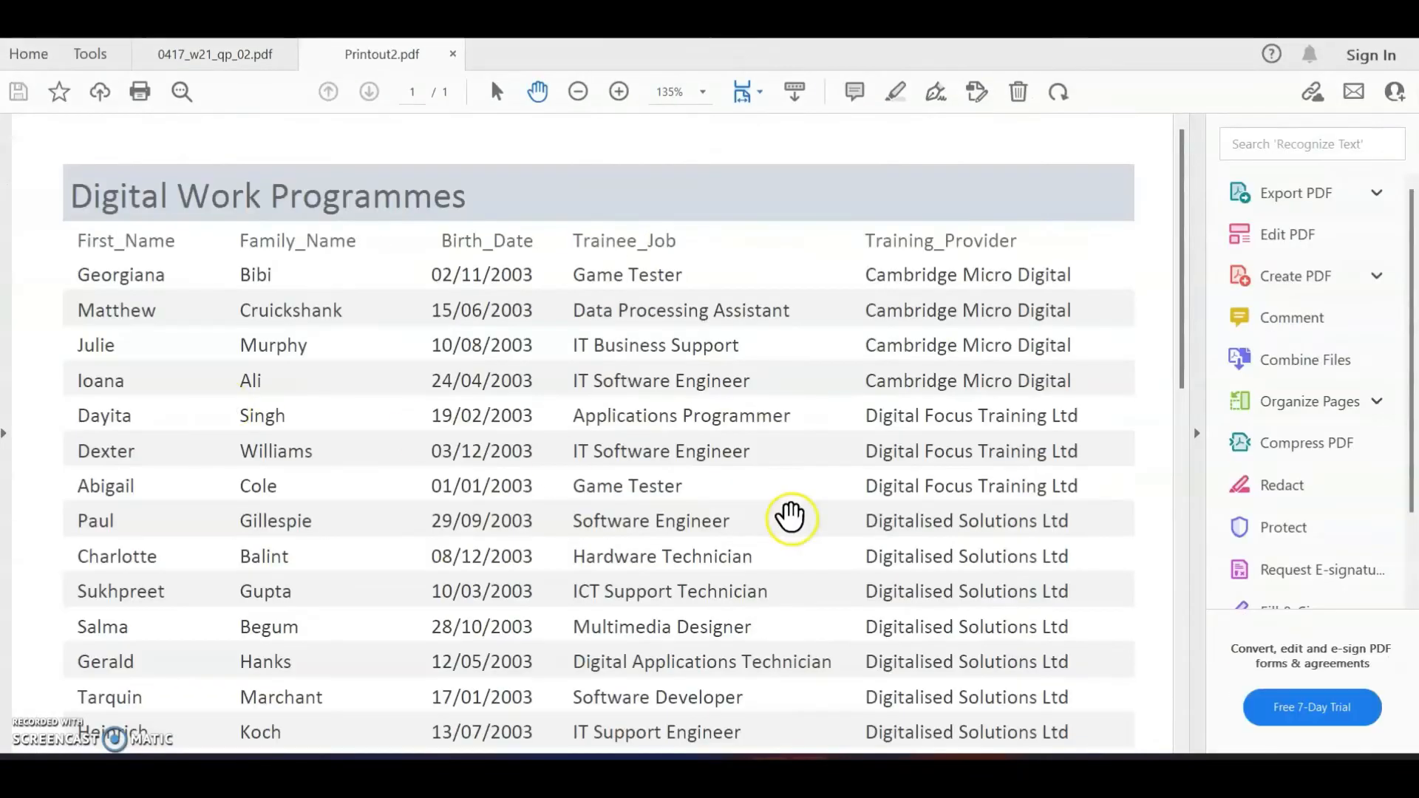
# Step: Examine Printout2.pdf as one full page, and return to the exam paper to read question 21
pyautogui.click(745, 90)
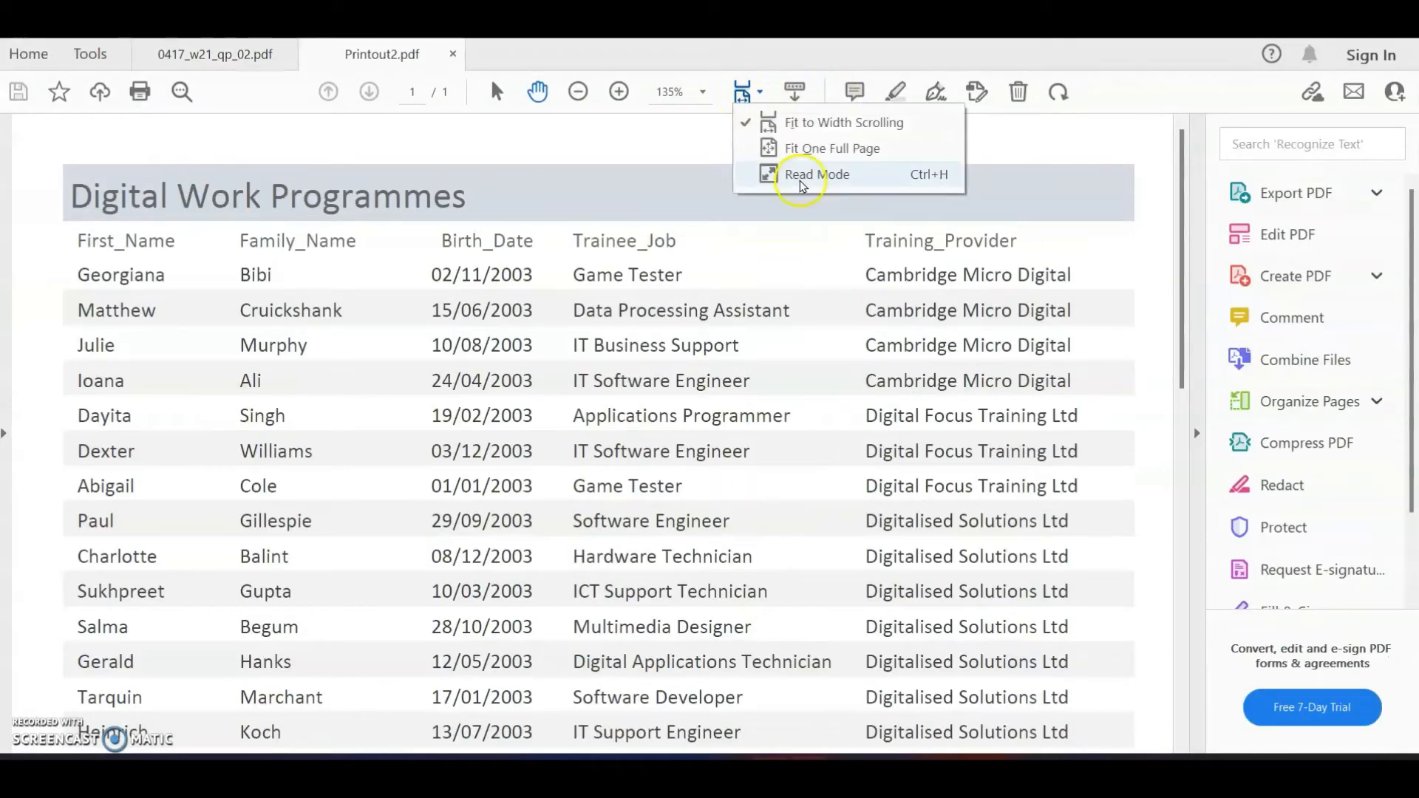
pyautogui.click(802, 148)
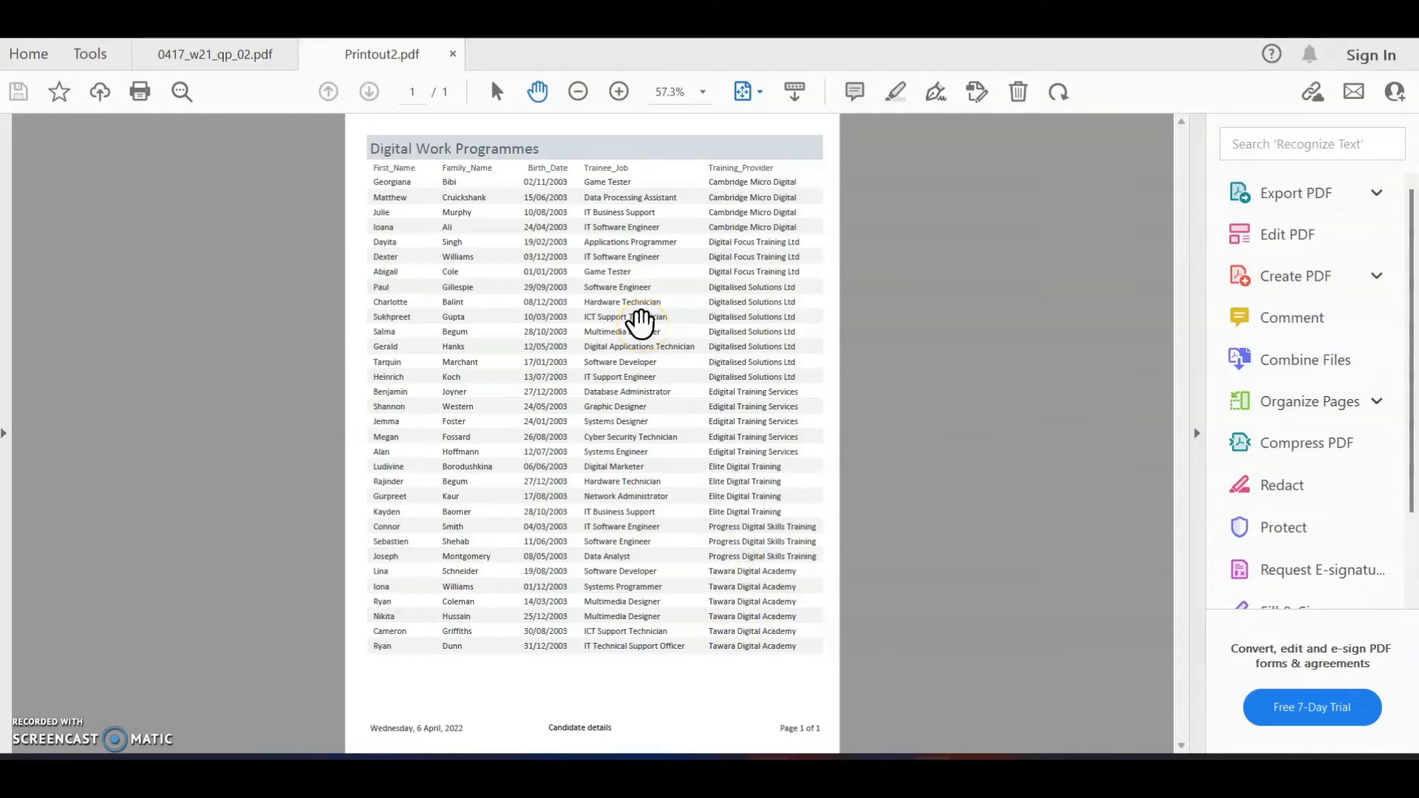
pyautogui.click(229, 53)
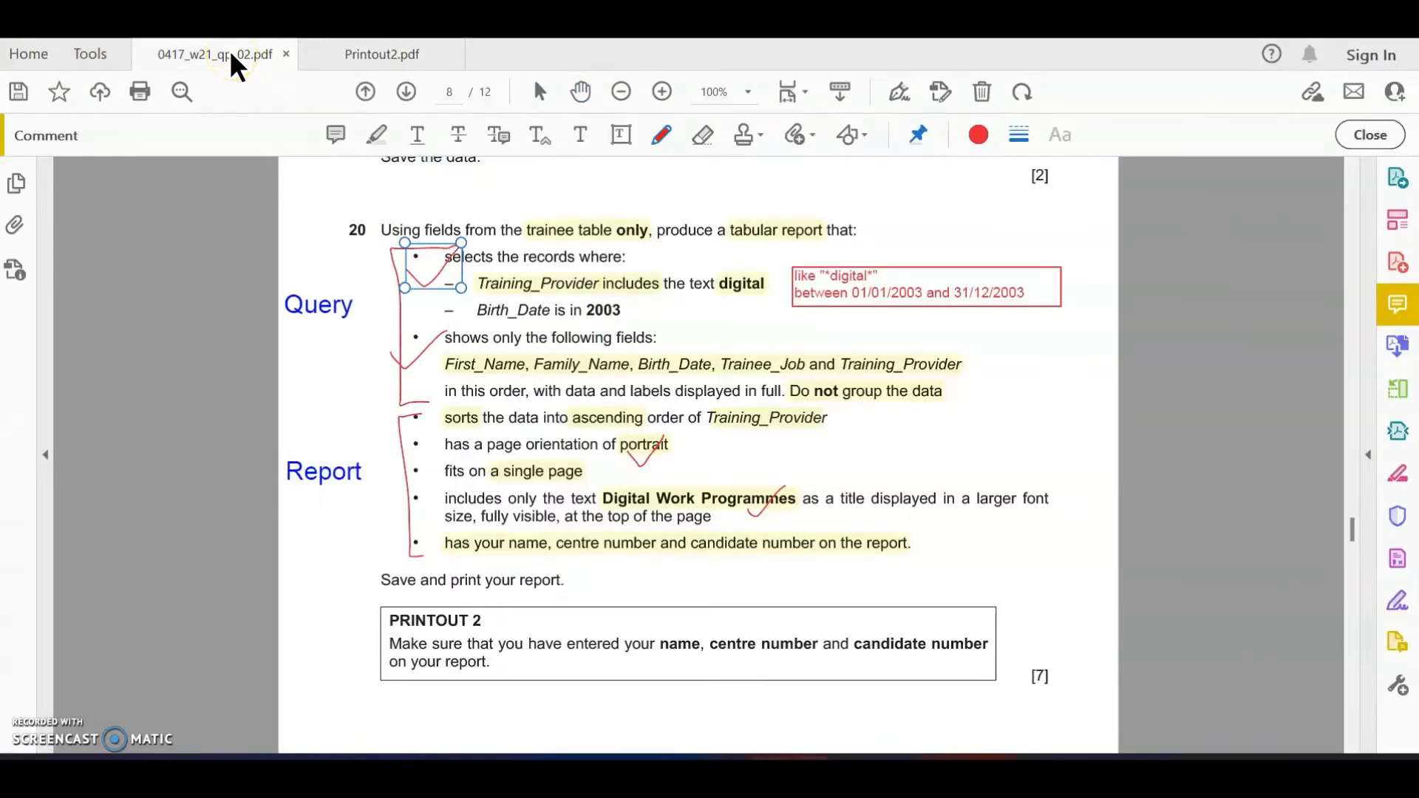
pyautogui.scroll(-15, 710, 456)
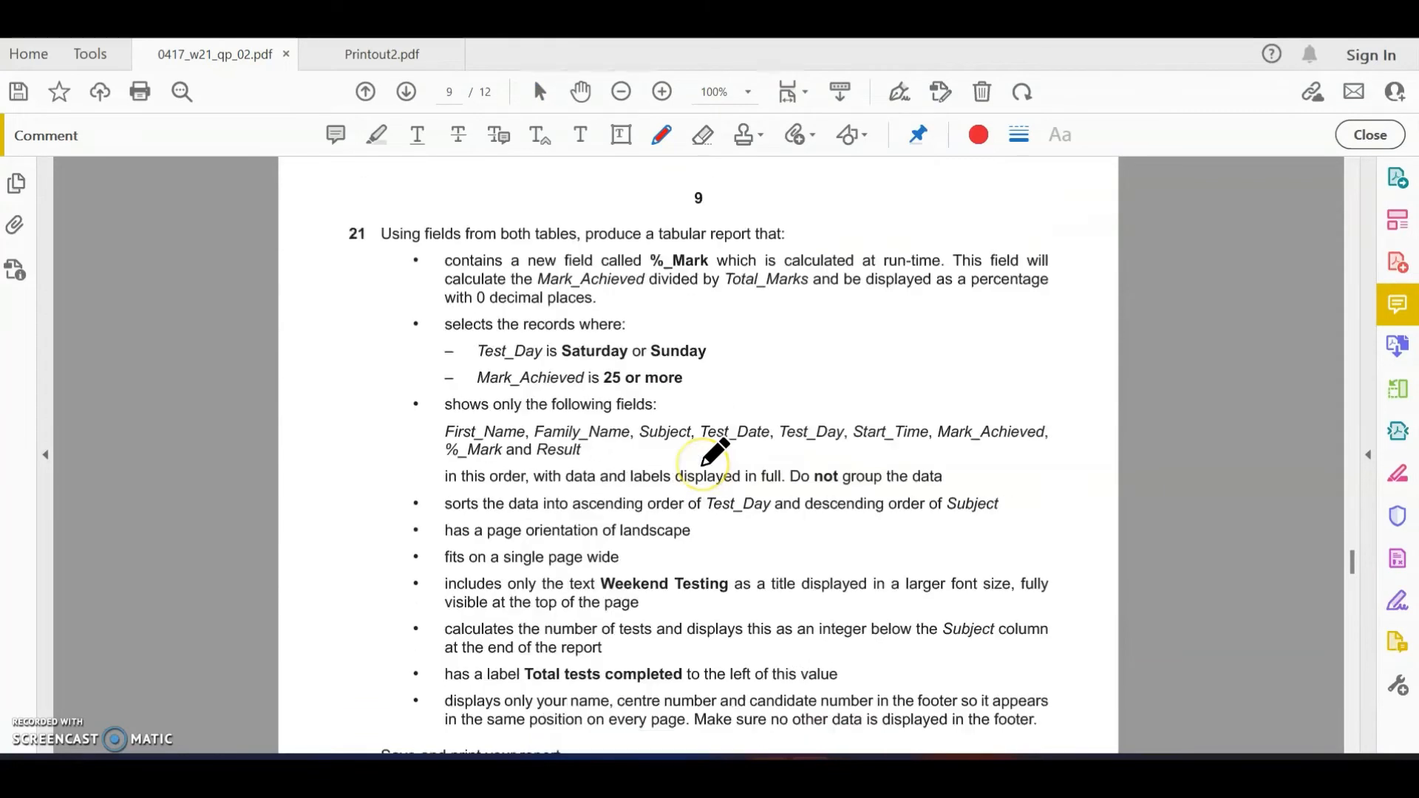
# Step: Highlight "both tables" and "tabular" in the opening line of question 21
pyautogui.scroll(-1, 714, 452)
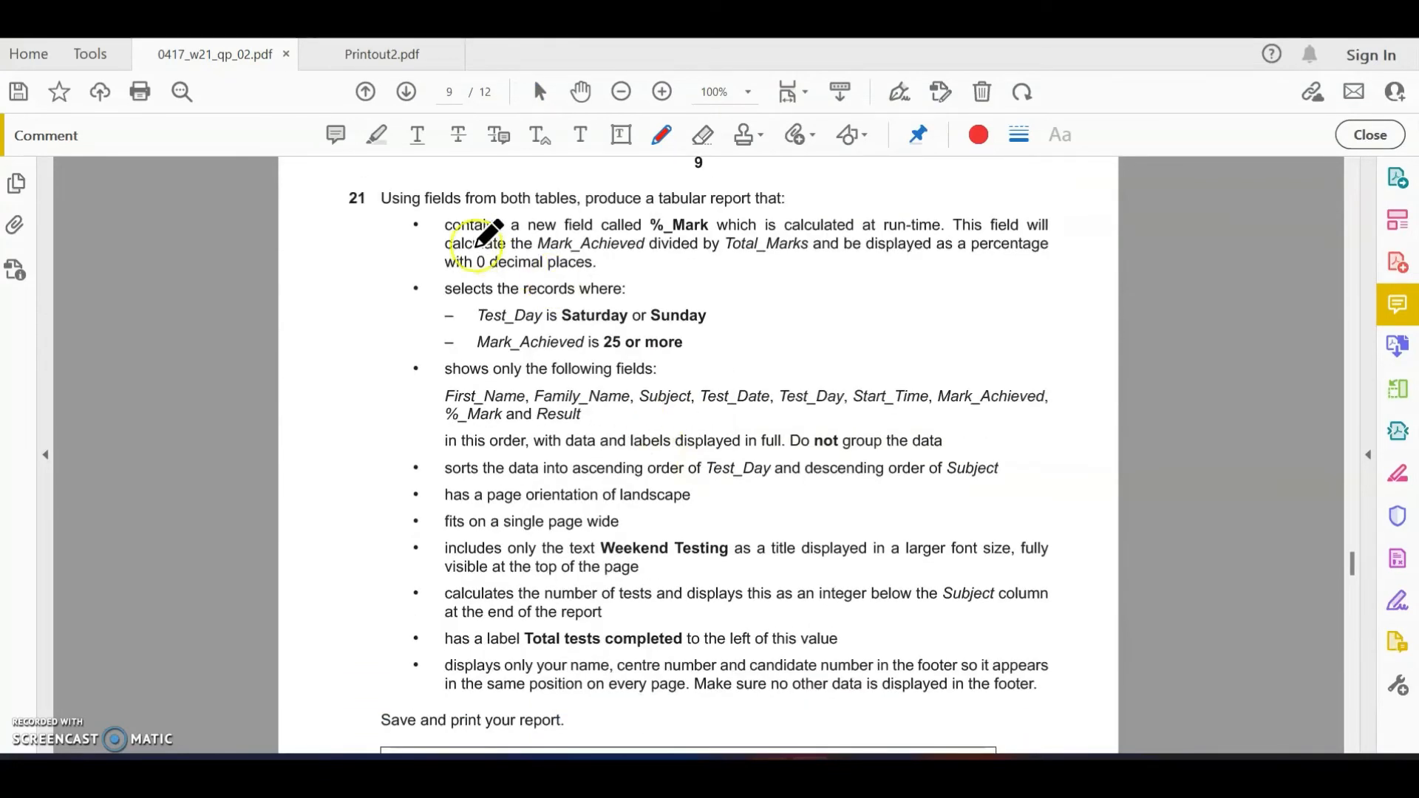
pyautogui.click(376, 135)
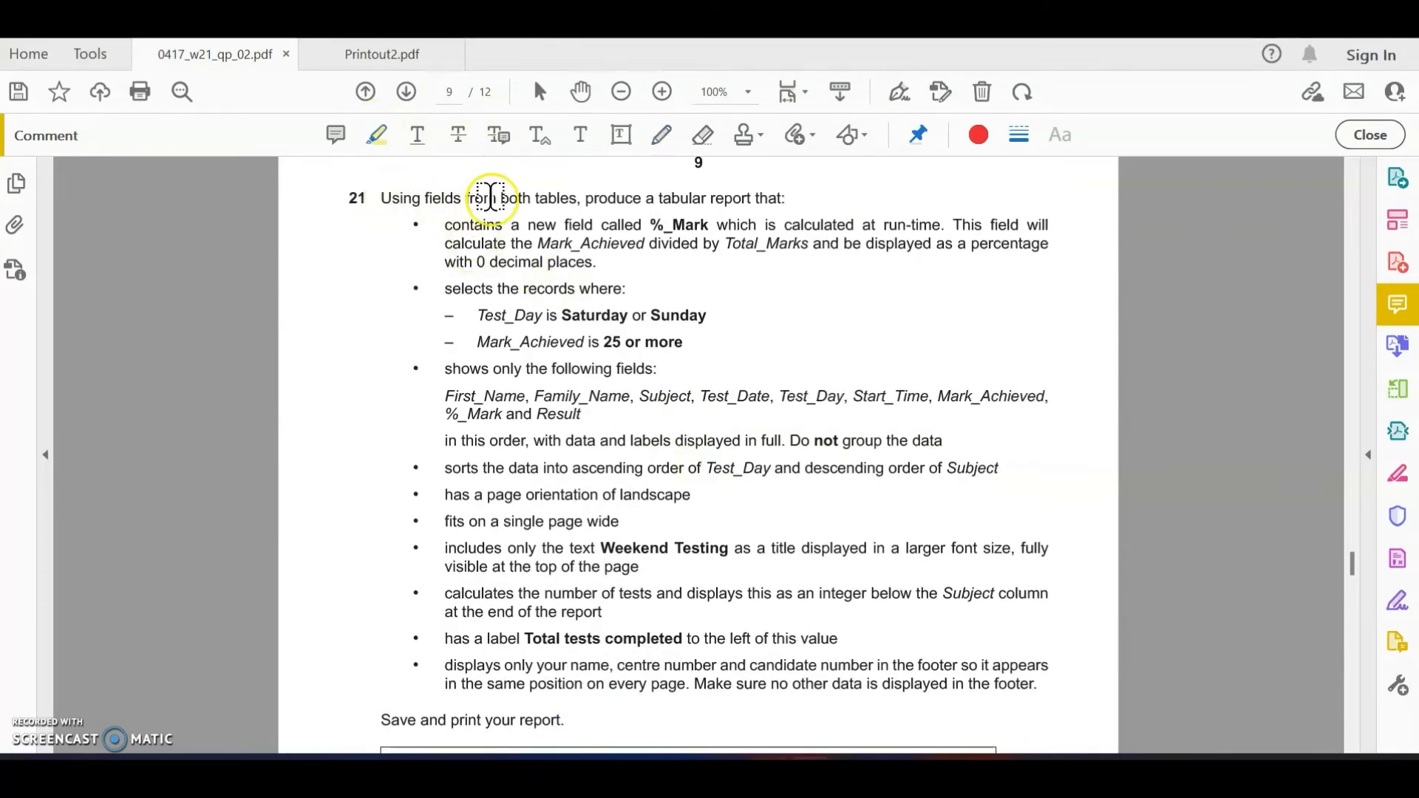
pyautogui.moveTo(502, 198); pyautogui.dragTo(578, 198)
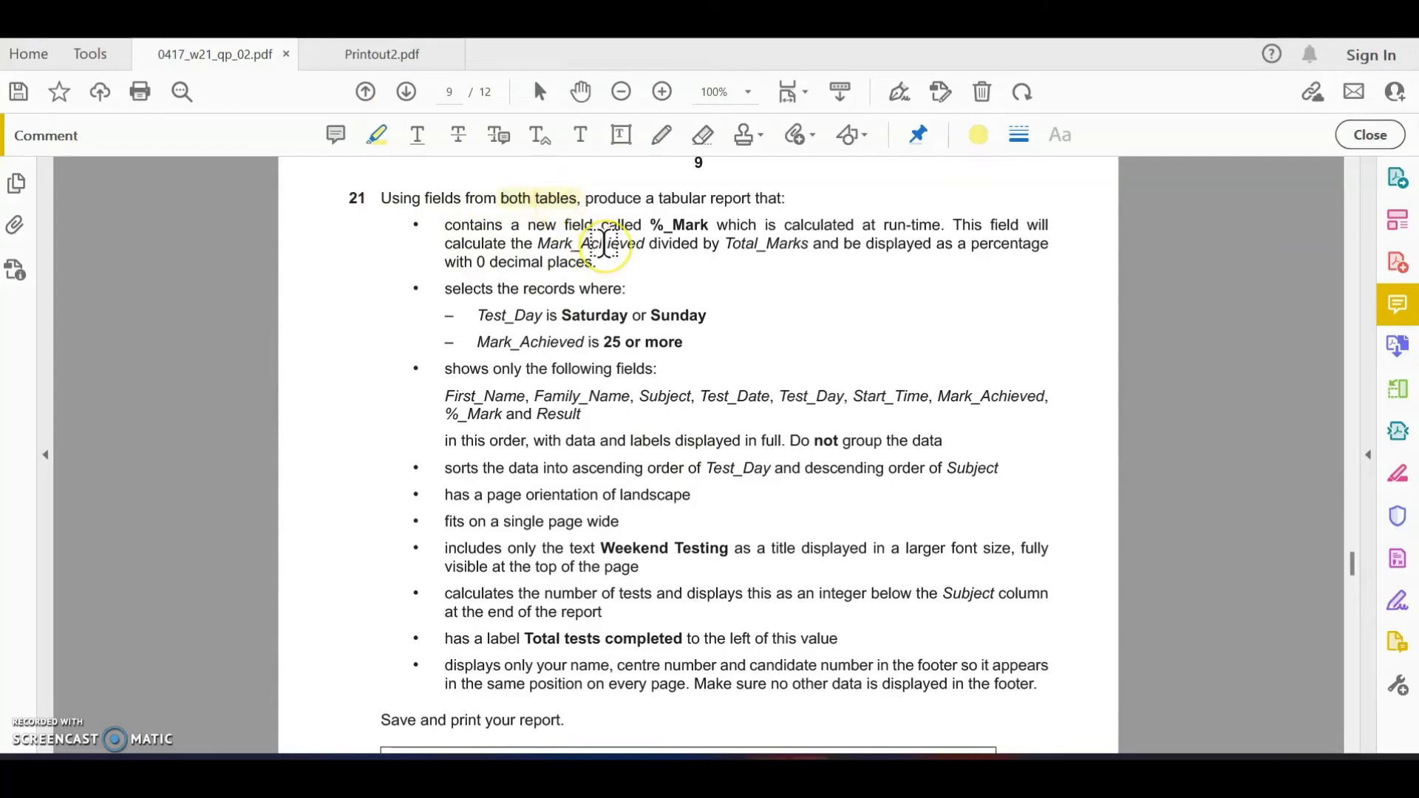
pyautogui.doubleClick(659, 197)
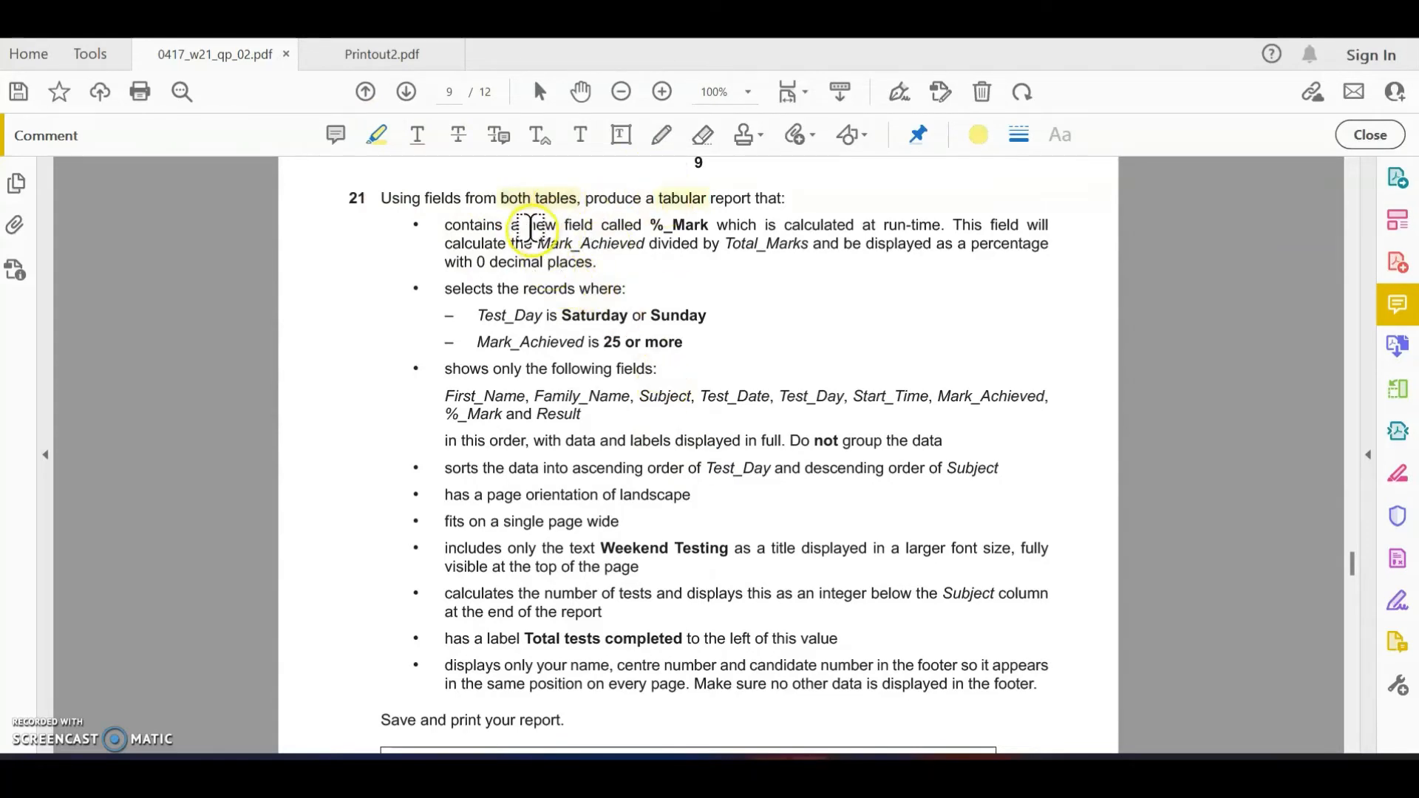
# Step: Highlight the calculated-field requirements: "new field", "%_Mark", "Mark_Achieved divided by Total_Marks", "percentage" and "0 decimal places"
pyautogui.moveTo(528, 225); pyautogui.dragTo(710, 224)
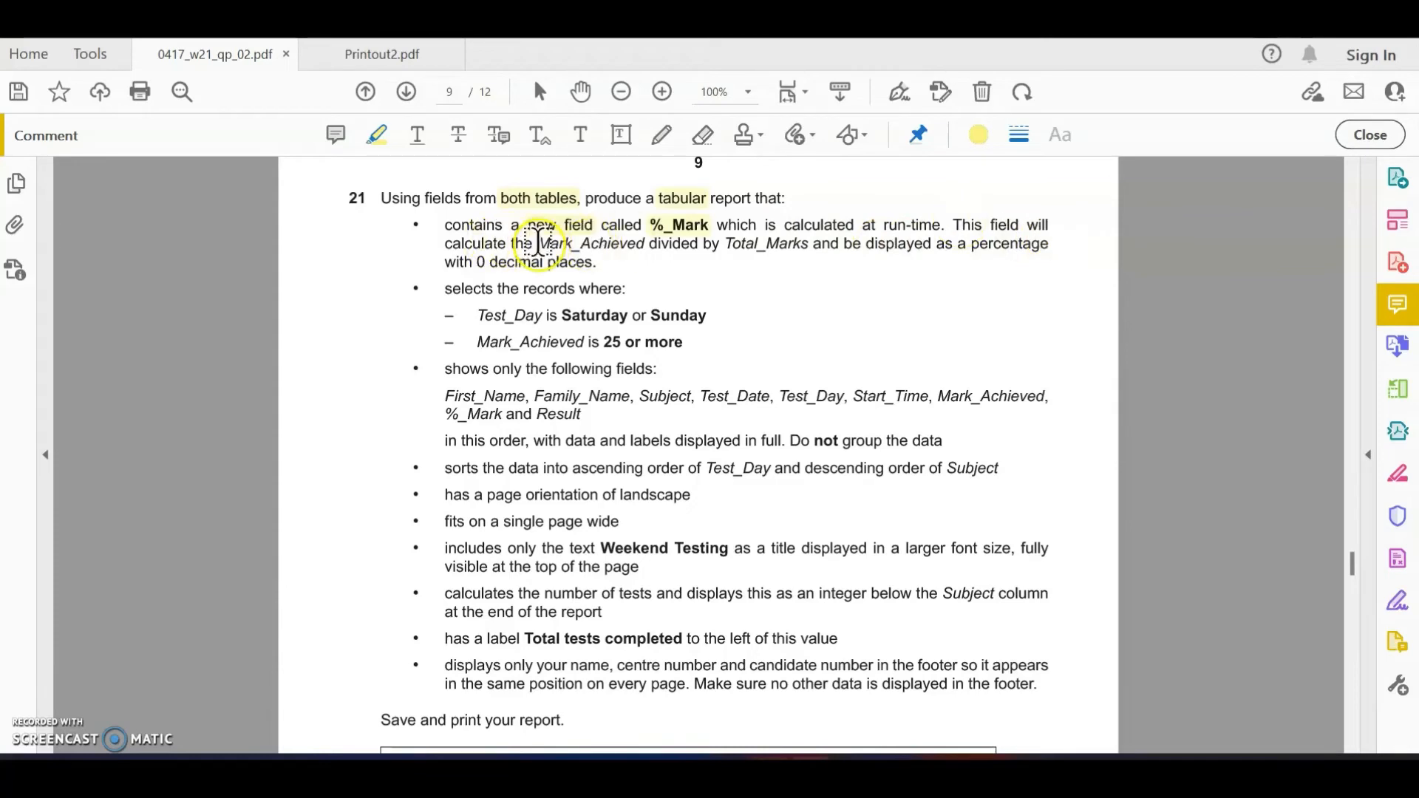
pyautogui.moveTo(539, 244); pyautogui.dragTo(643, 249)
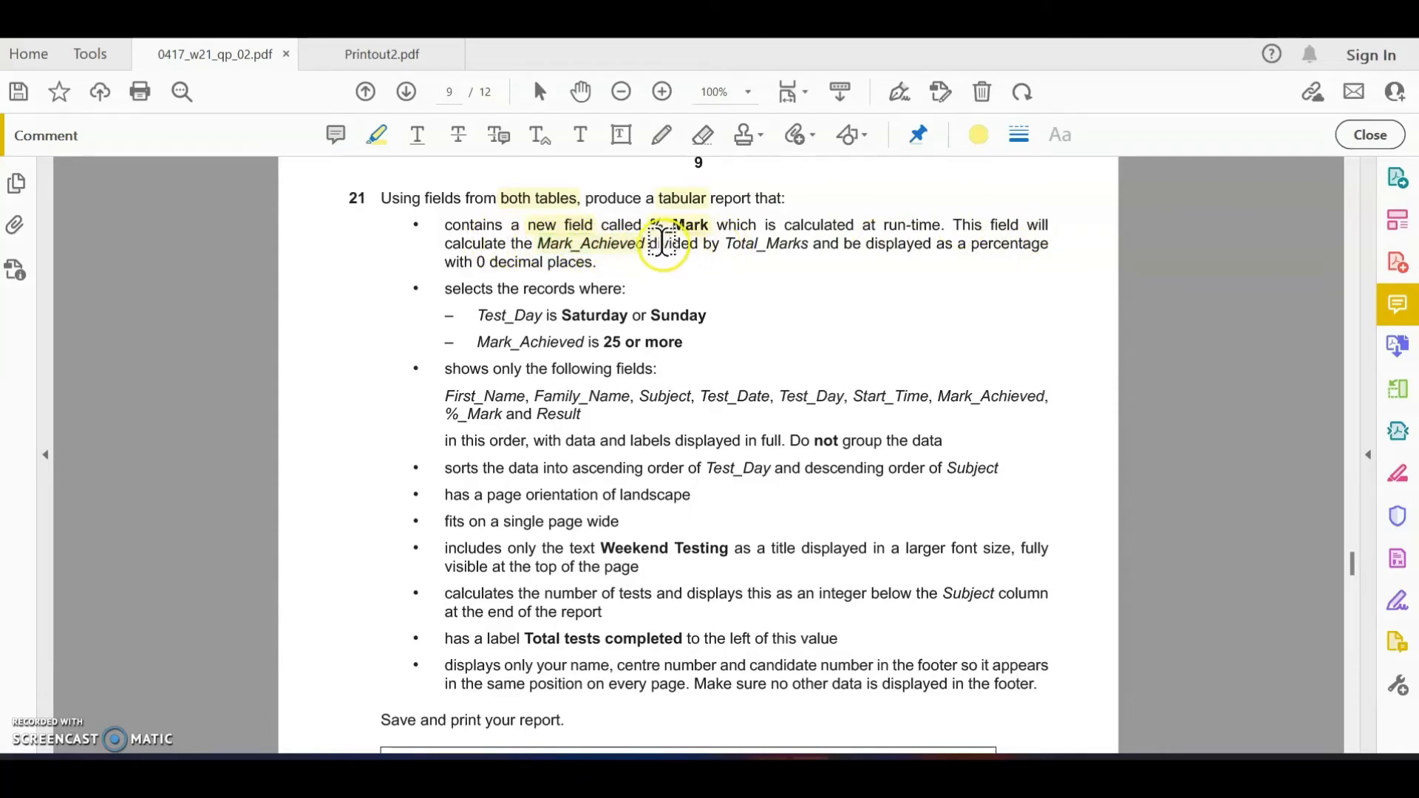
pyautogui.moveTo(650, 245); pyautogui.dragTo(810, 248)
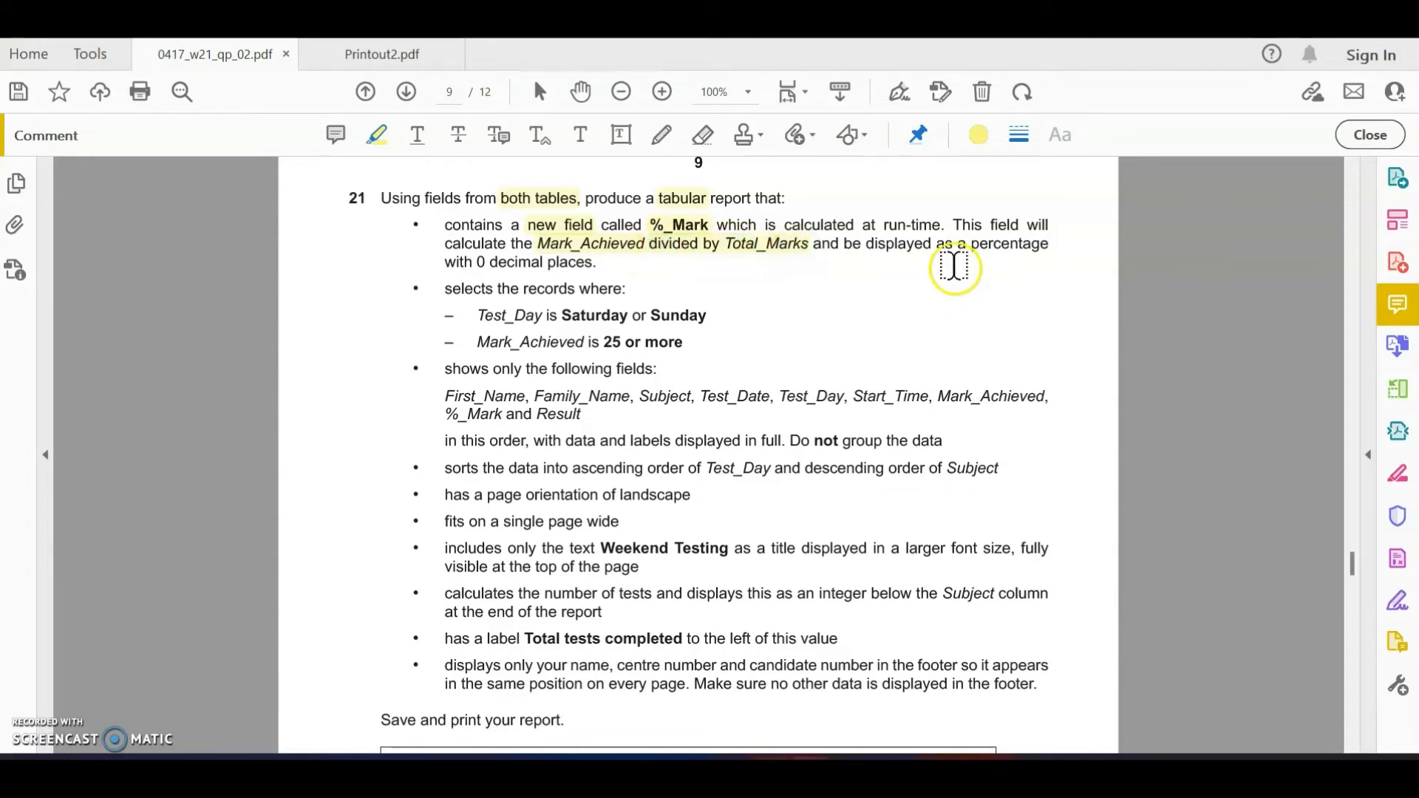
pyautogui.moveTo(969, 245); pyautogui.dragTo(1047, 246)
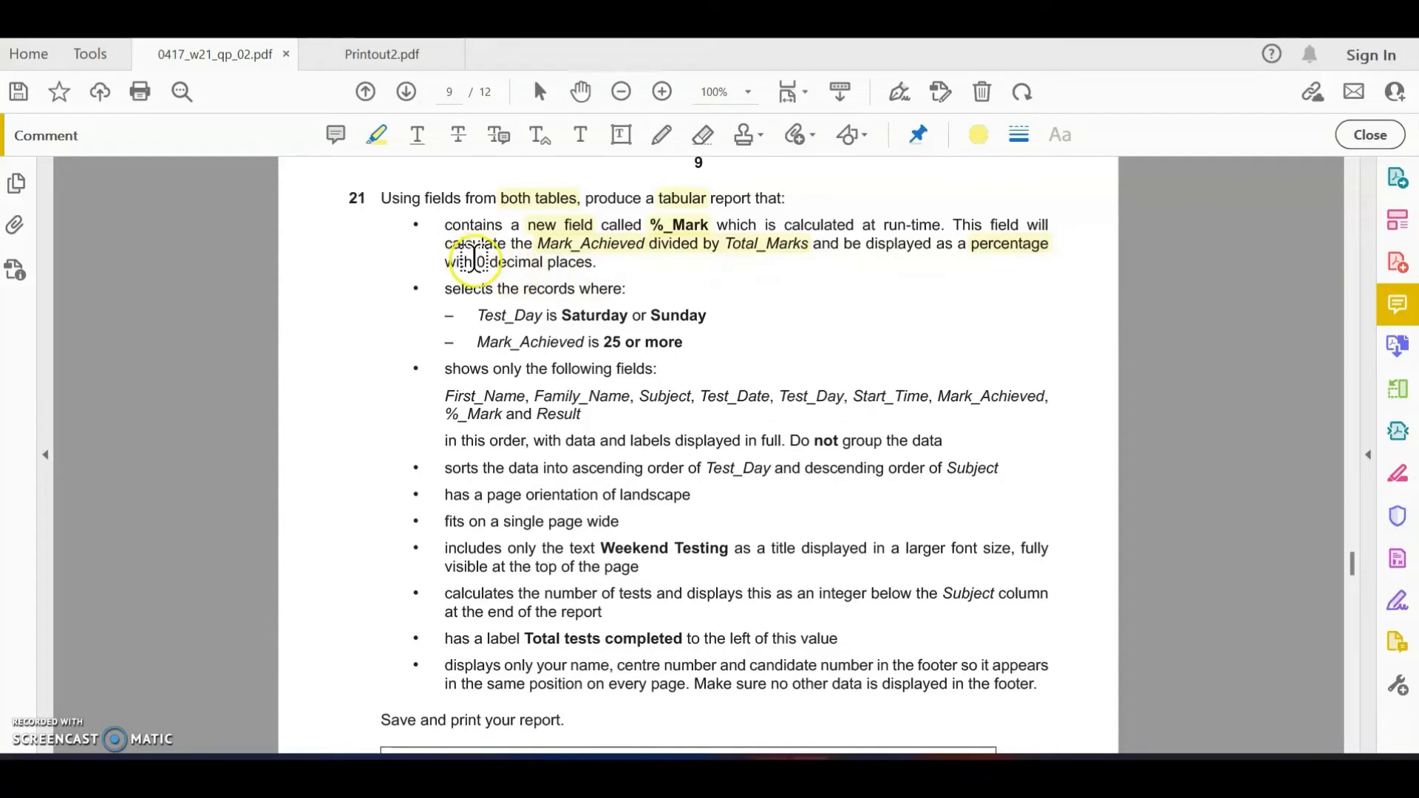
pyautogui.moveTo(477, 262); pyautogui.dragTo(597, 264)
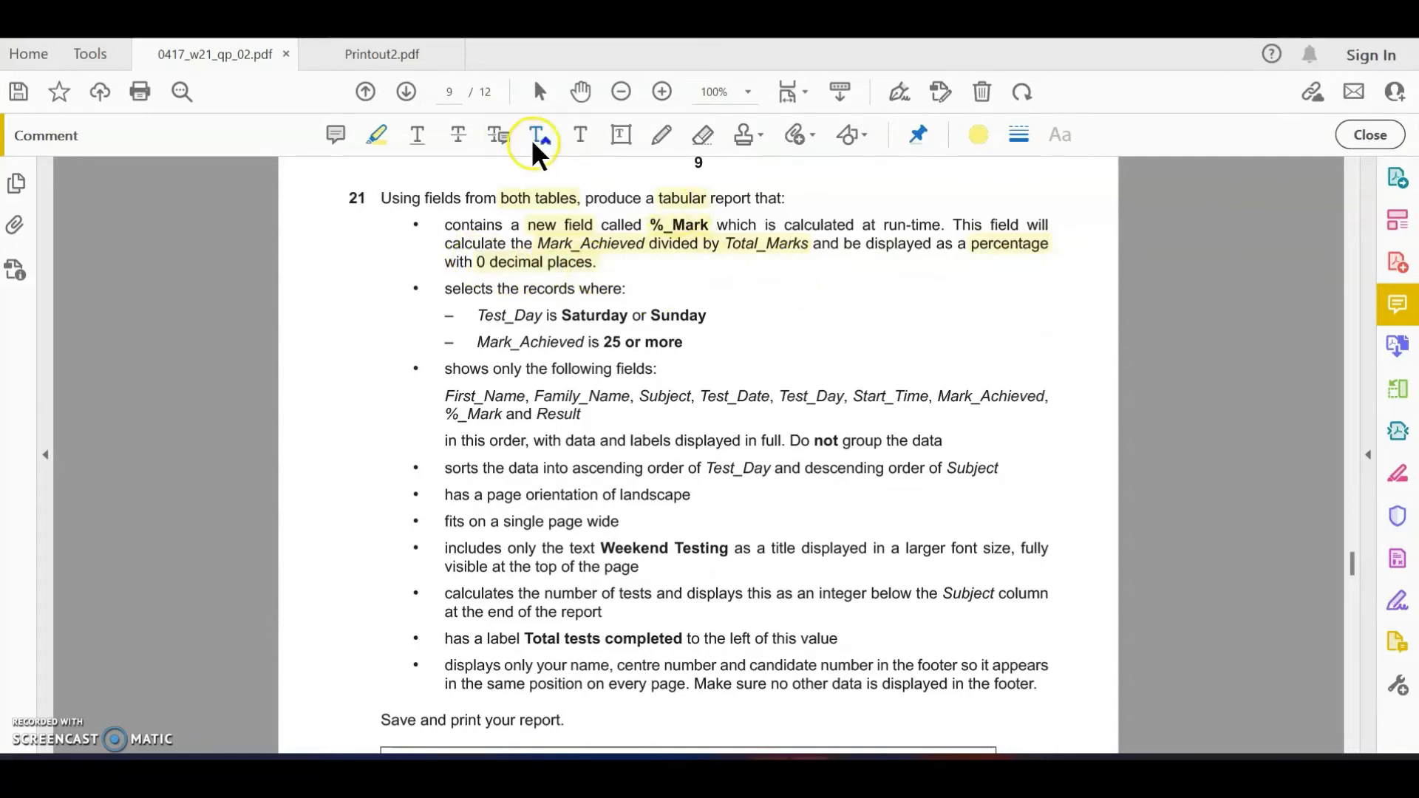
# Step: Add a wide text box note just below the calculated-field bullet and start it with "%_Mark:"
pyautogui.click(621, 134)
pyautogui.click(648, 272)
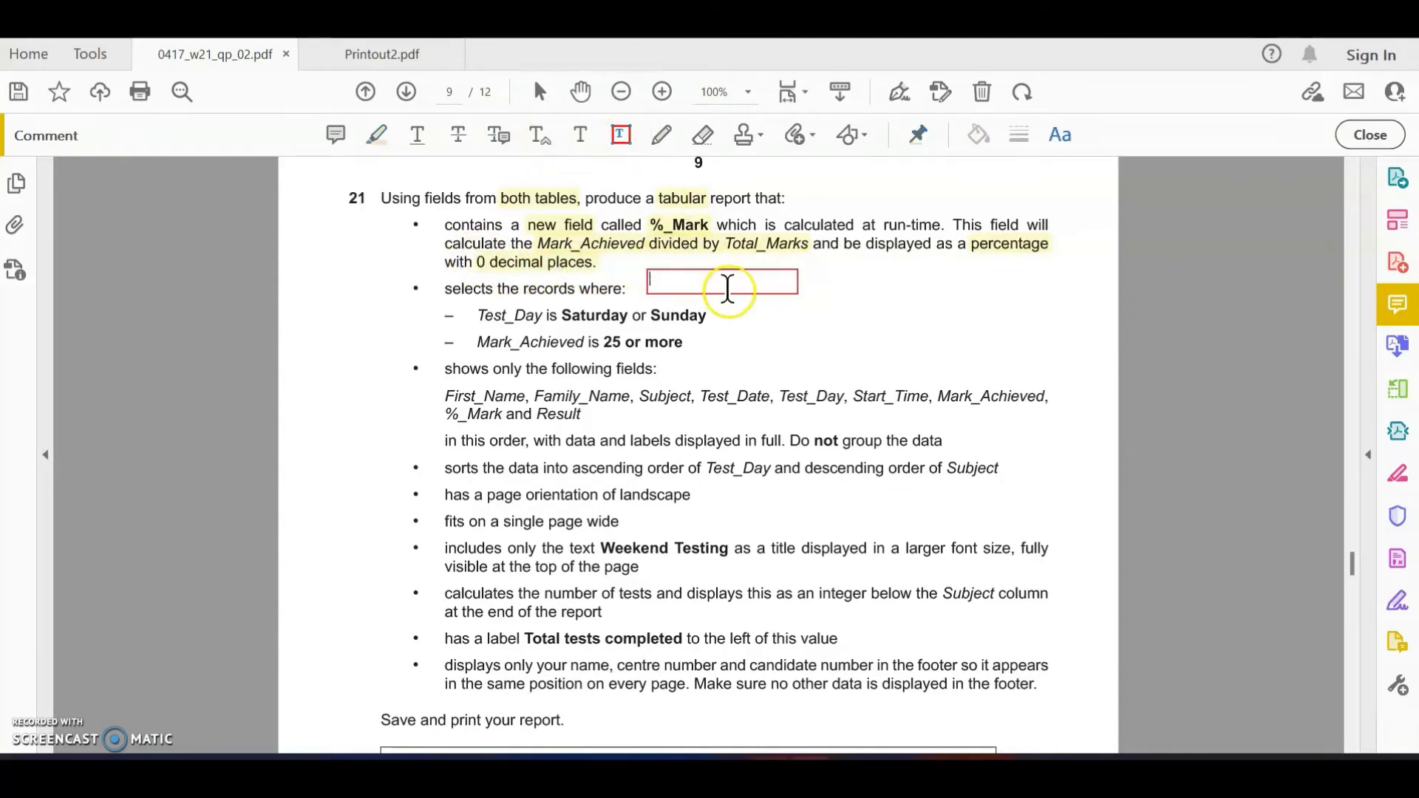
pyautogui.click(801, 287)
pyautogui.moveTo(796, 293); pyautogui.dragTo(1066, 295)
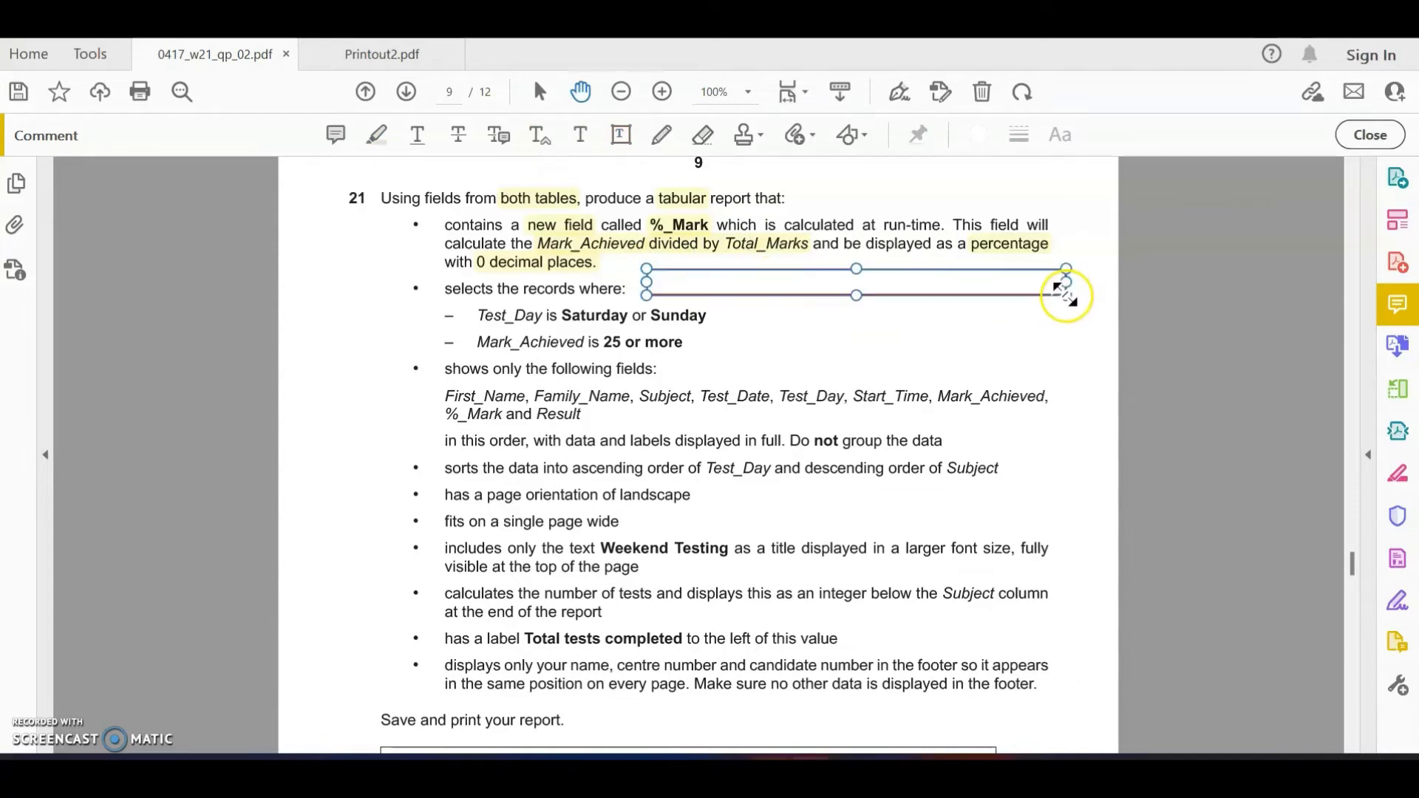
pyautogui.click(771, 286)
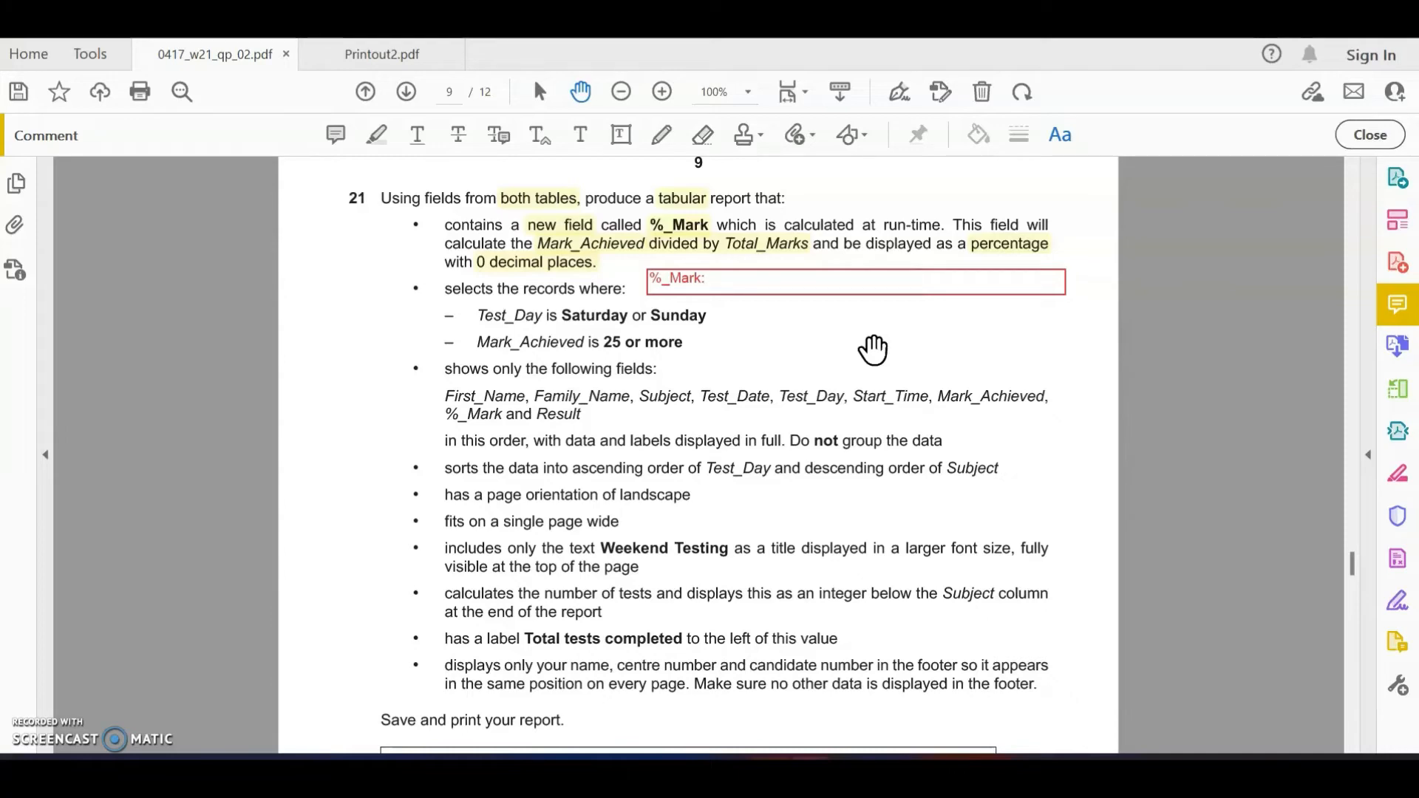
# Step: Switch to Access, close the Digital Work Programmes report with its design changes saved, and close the Digital Work Programmes query
pyautogui.click(893, 773)
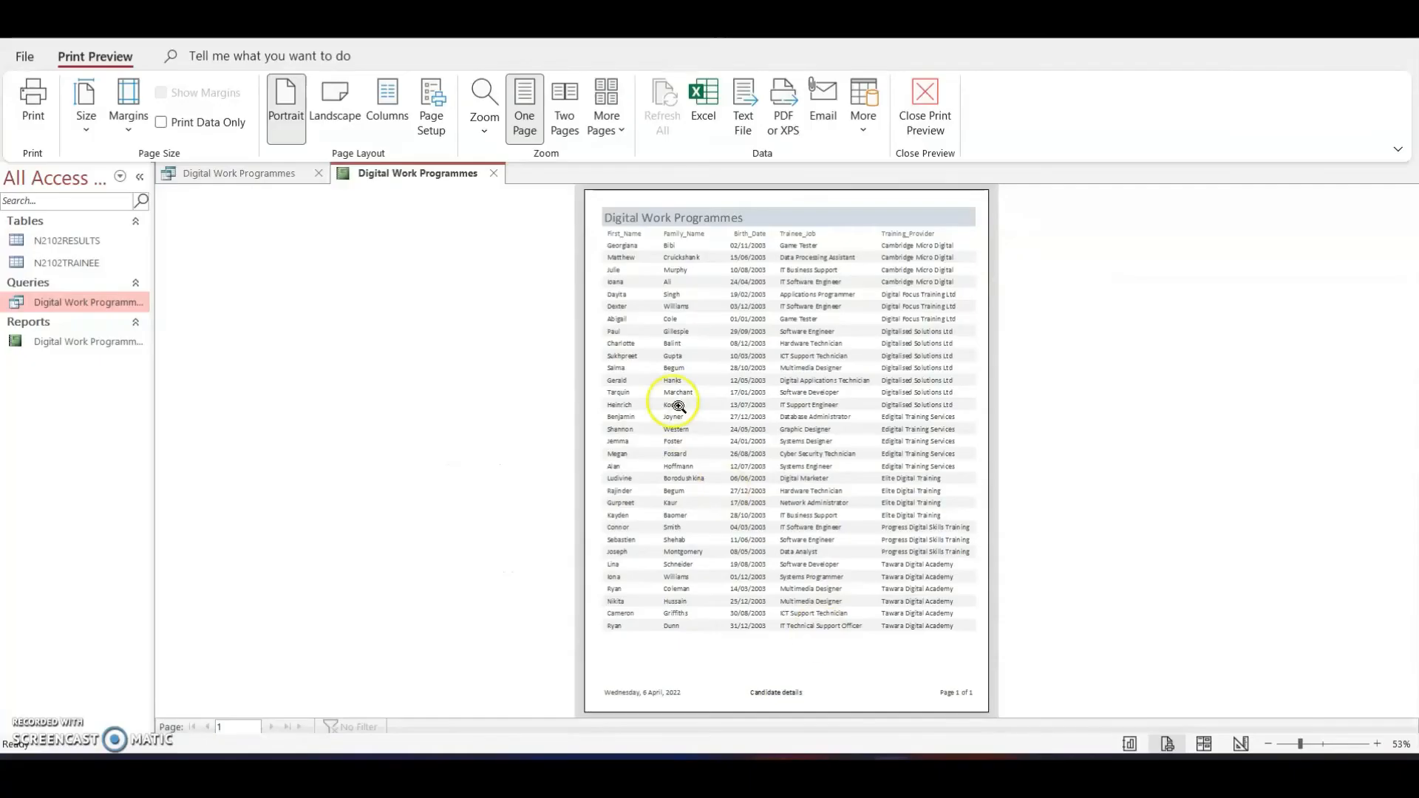
pyautogui.click(493, 173)
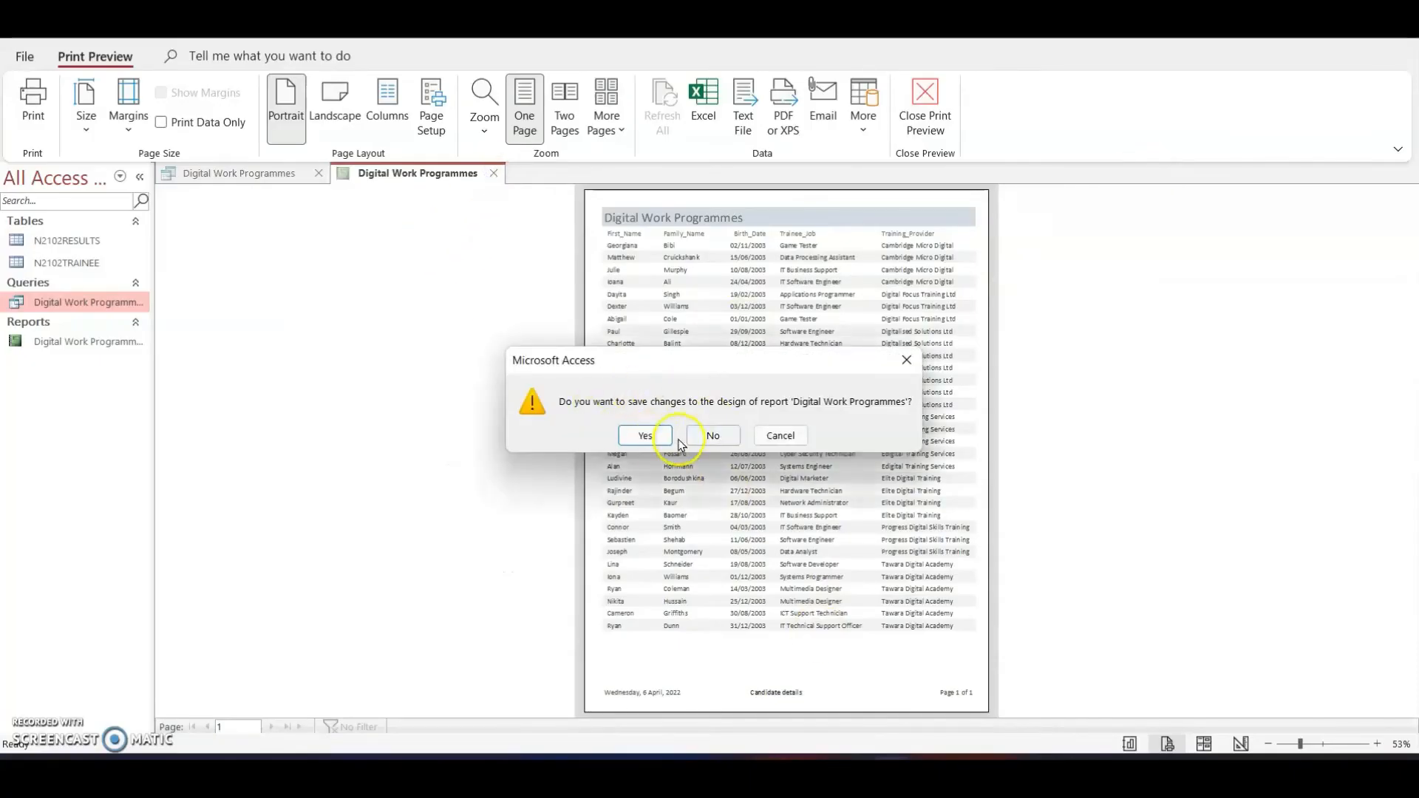
pyautogui.click(645, 436)
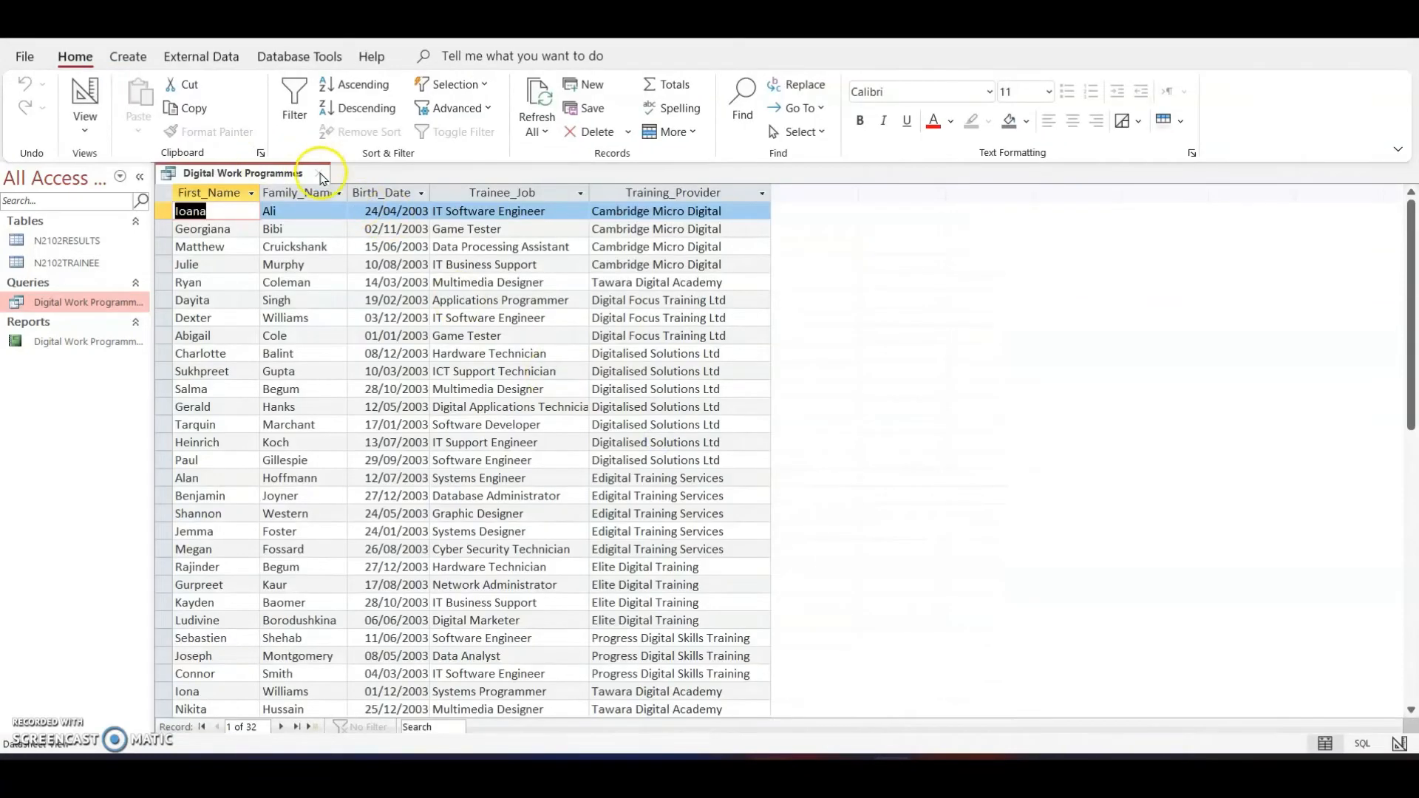
pyautogui.click(319, 173)
# Step: Open the N2102RESULTS table, fit the Mark_Achieved column to its full heading, and return to the exam paper
pyautogui.doubleClick(77, 241)
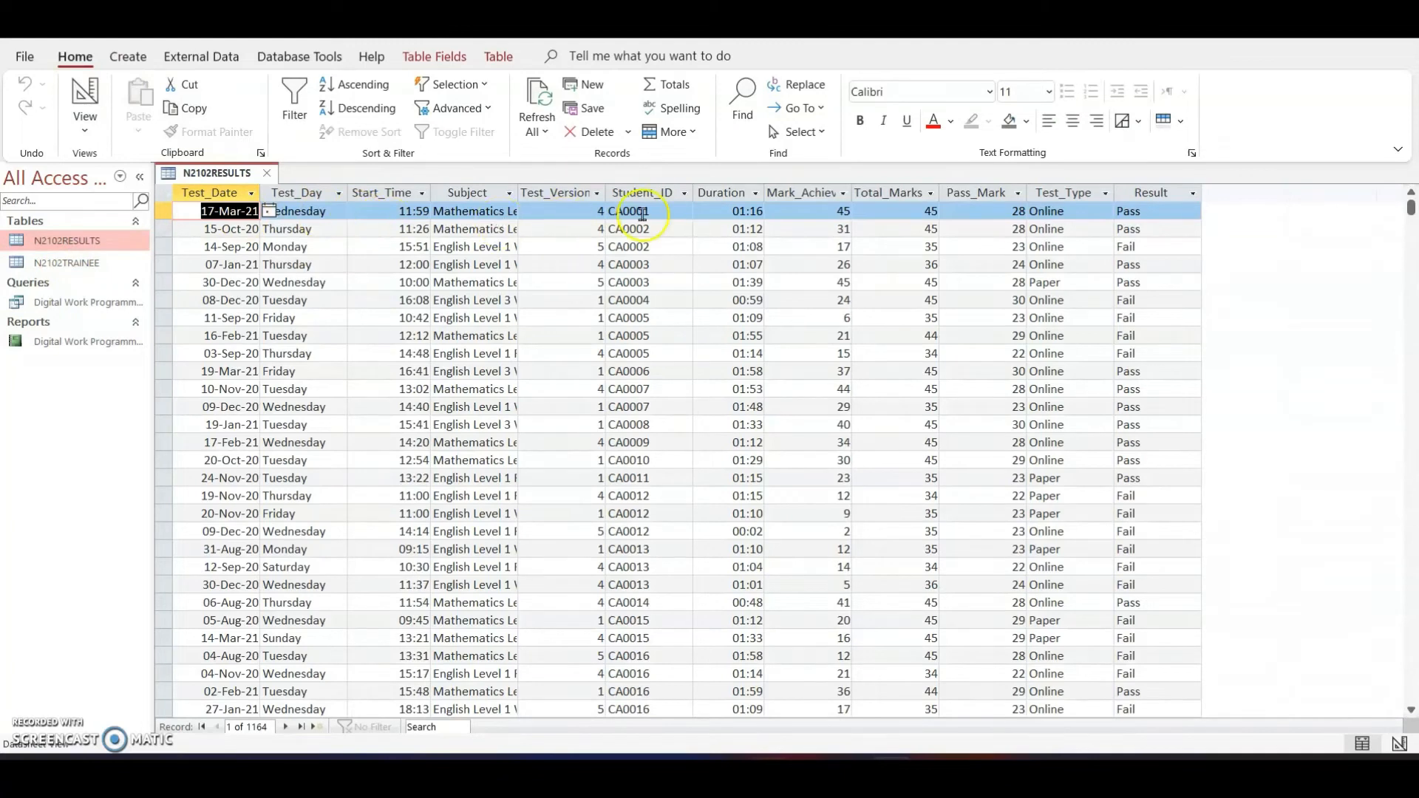
pyautogui.doubleClick(852, 191)
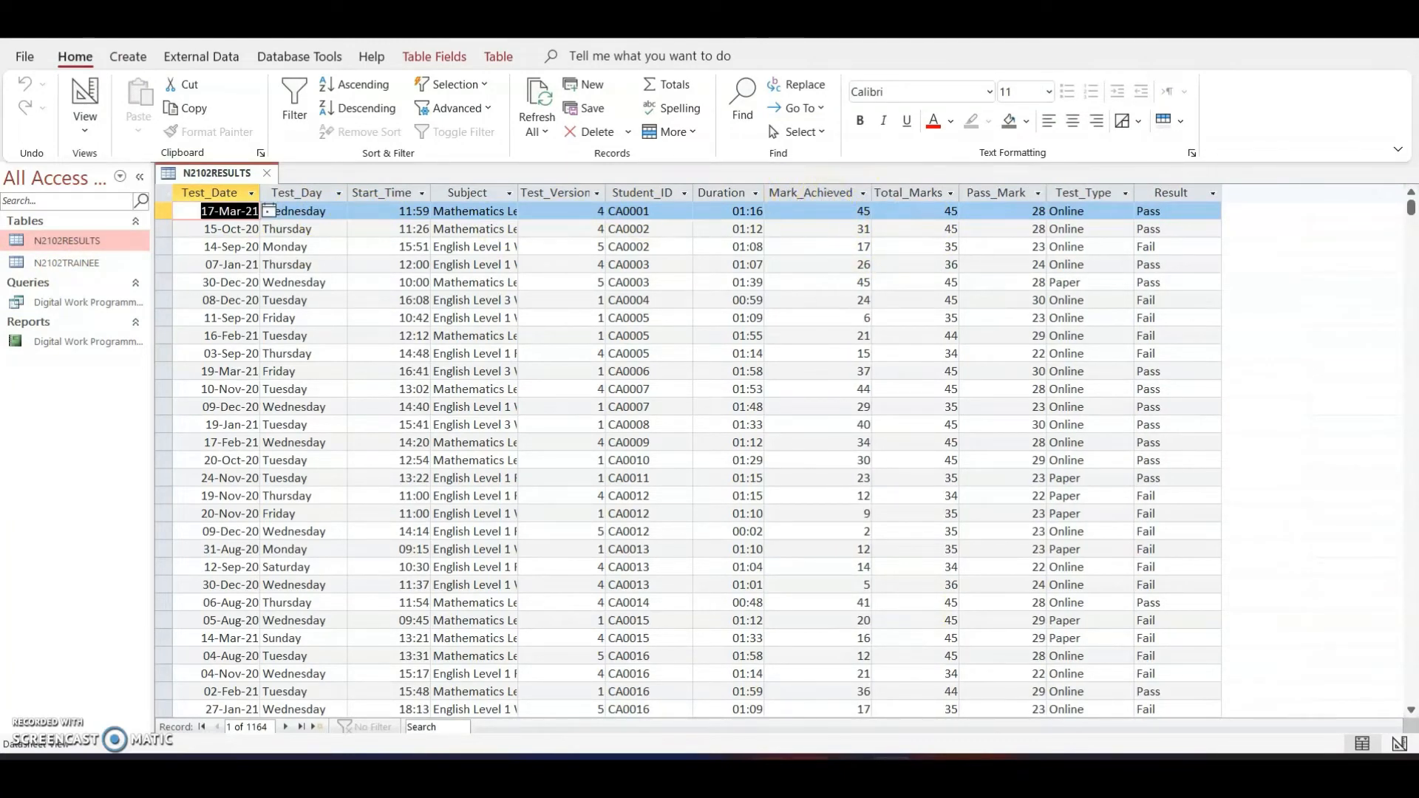
pyautogui.click(811, 769)
pyautogui.click(741, 680)
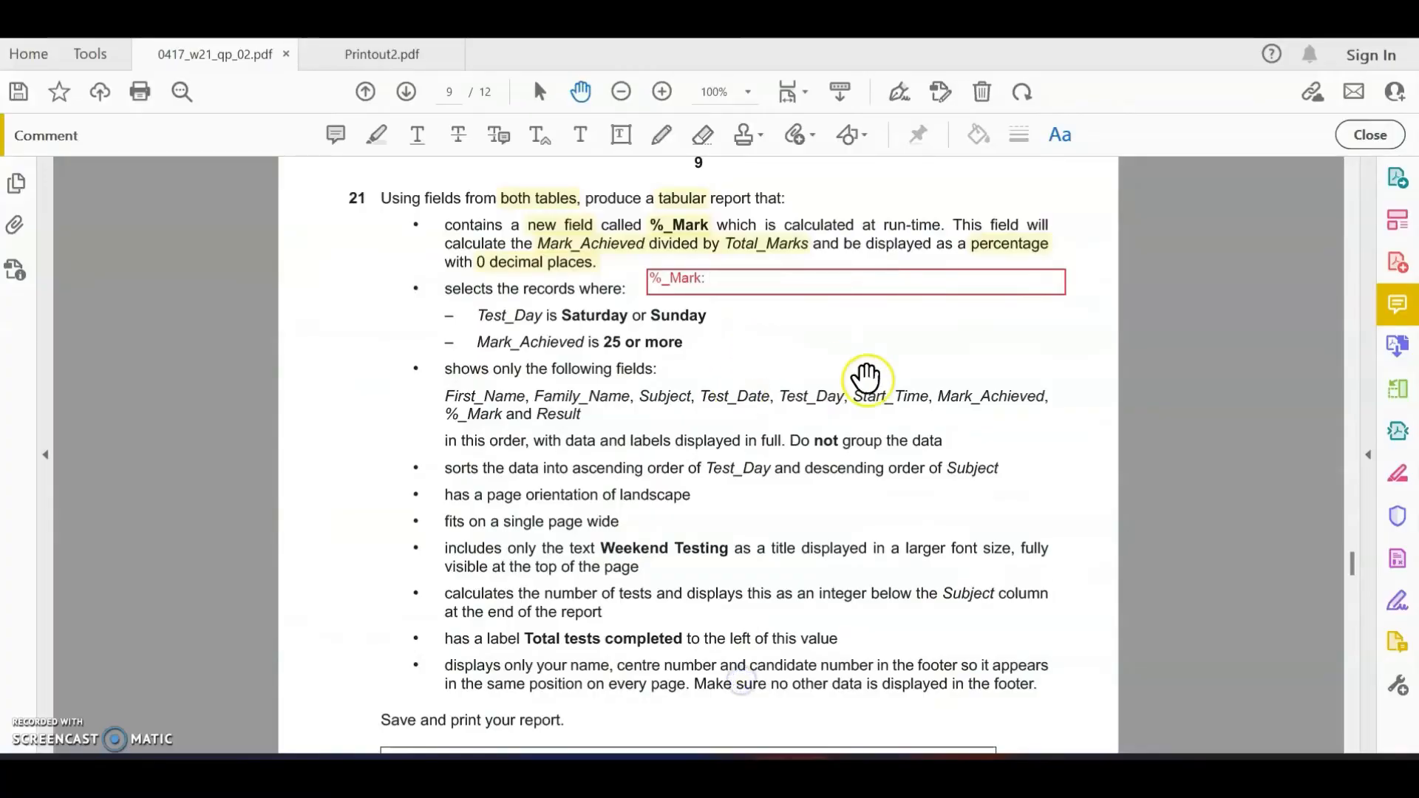
# Step: Complete the note as "%_Mark: [Mark_Achieved] / [Total_Marks]", checking the Total_Marks field name in the N2102RESULTS table
pyautogui.write('ark_A')
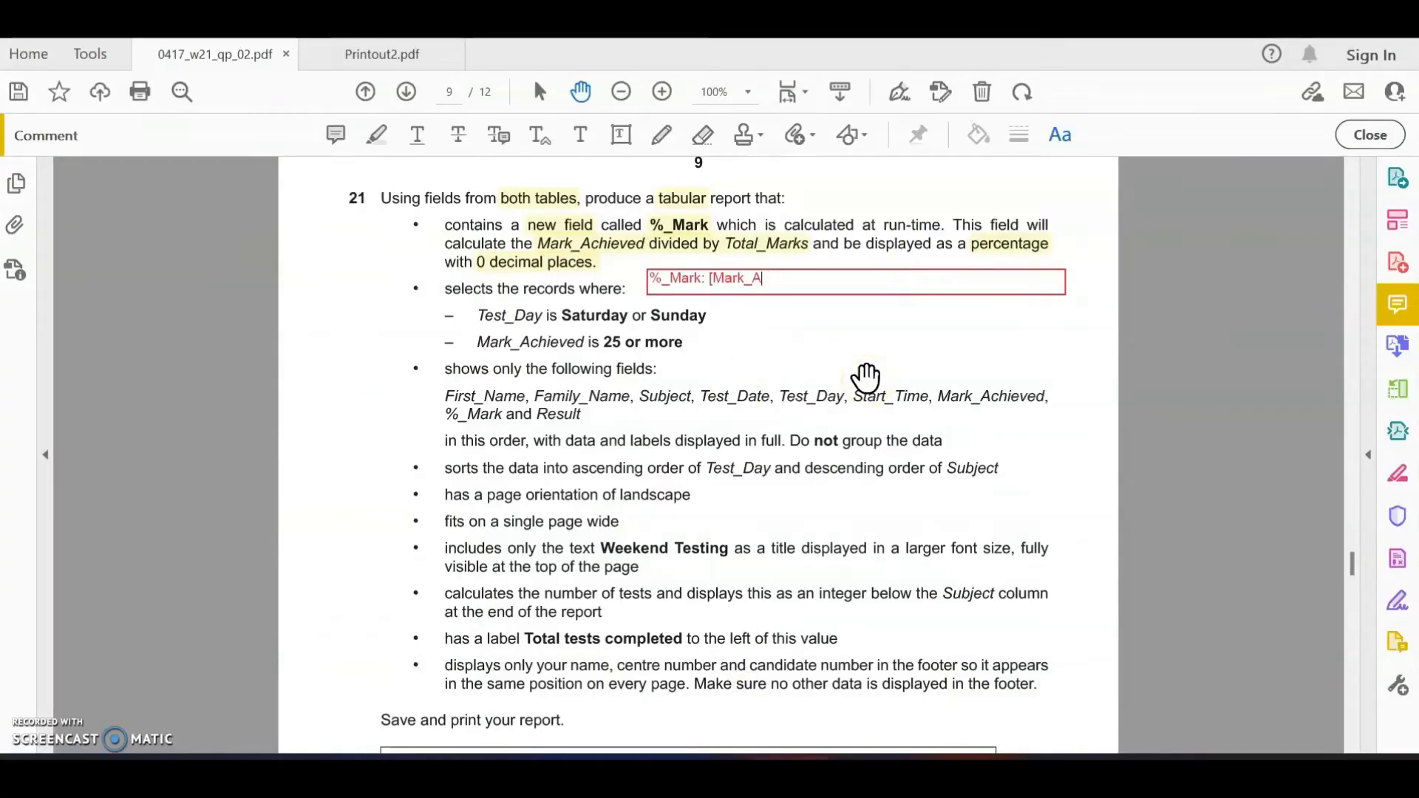
pyautogui.write('chieved')
pyautogui.press('Return')
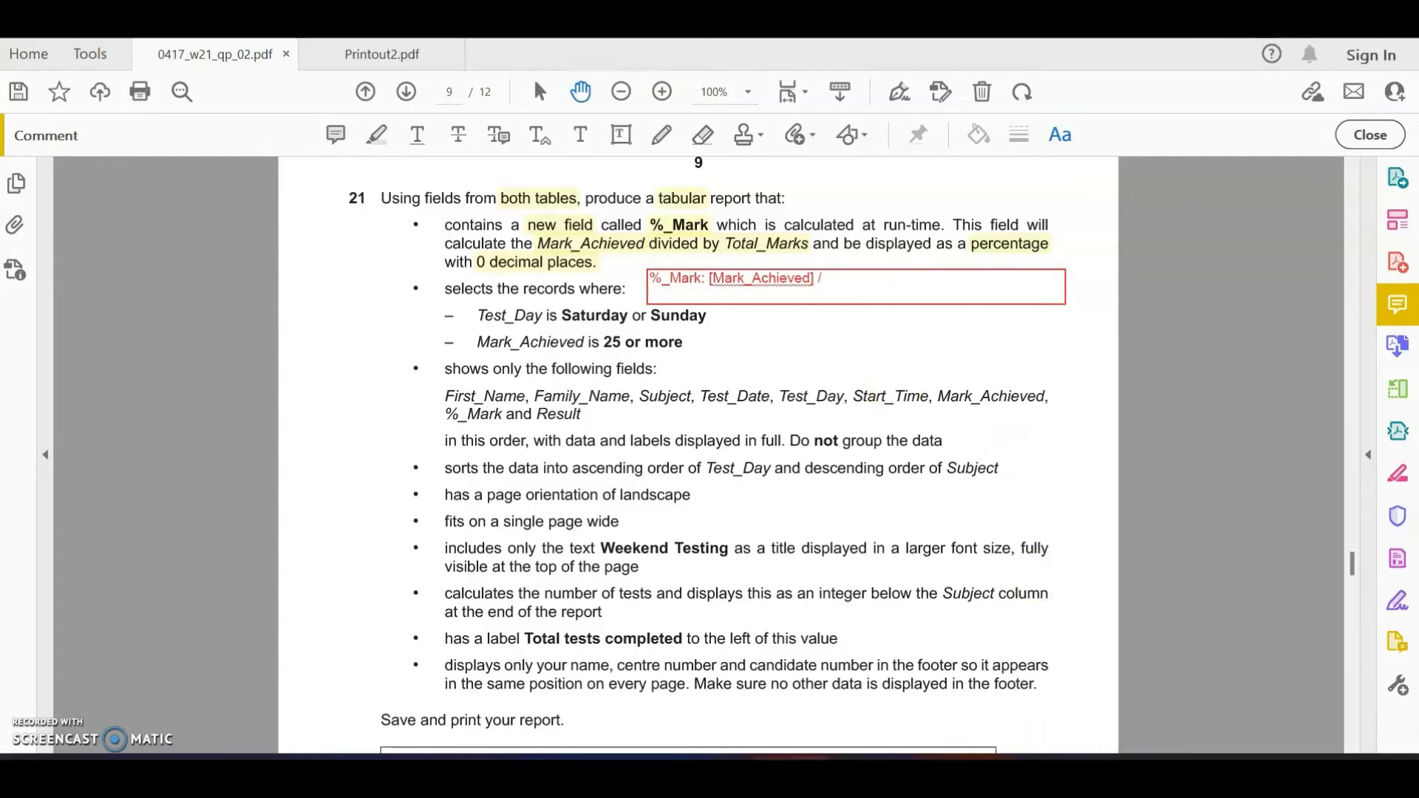
pyautogui.click(888, 771)
pyautogui.click(925, 193)
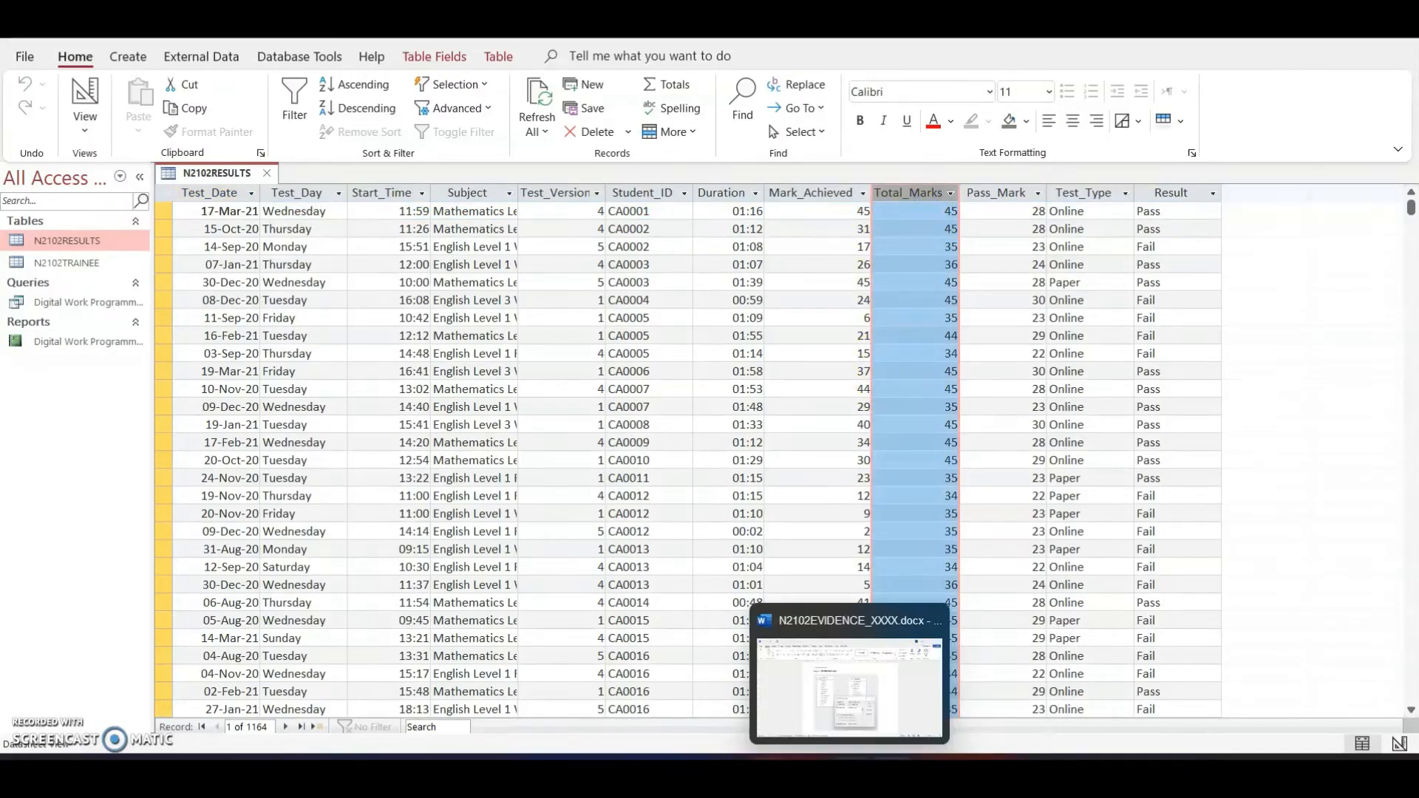
pyautogui.moveTo(809, 772)
pyautogui.click(755, 701)
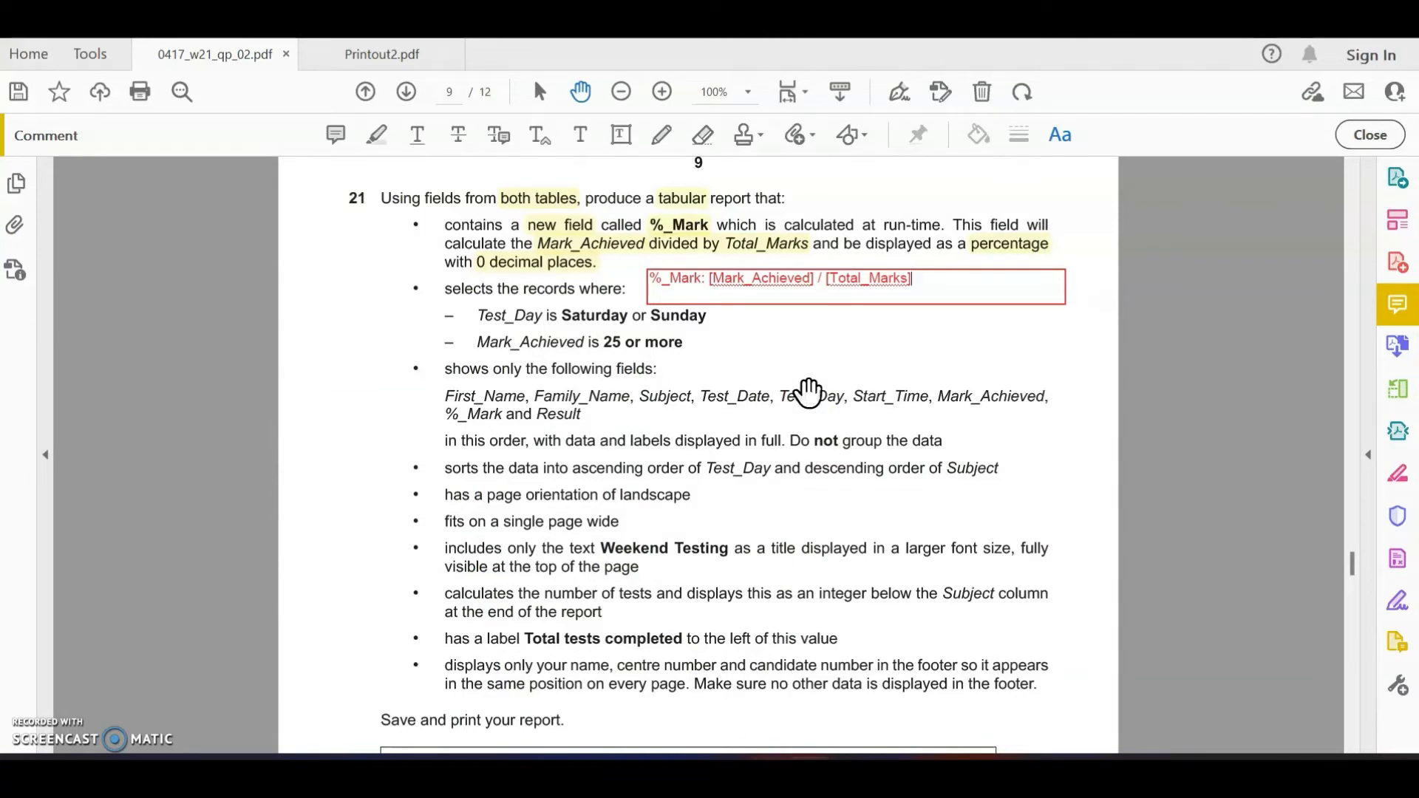
# Step: Narrow the %_Mark formula text box so that it fits its text
pyautogui.click(986, 304)
pyautogui.click(1065, 281)
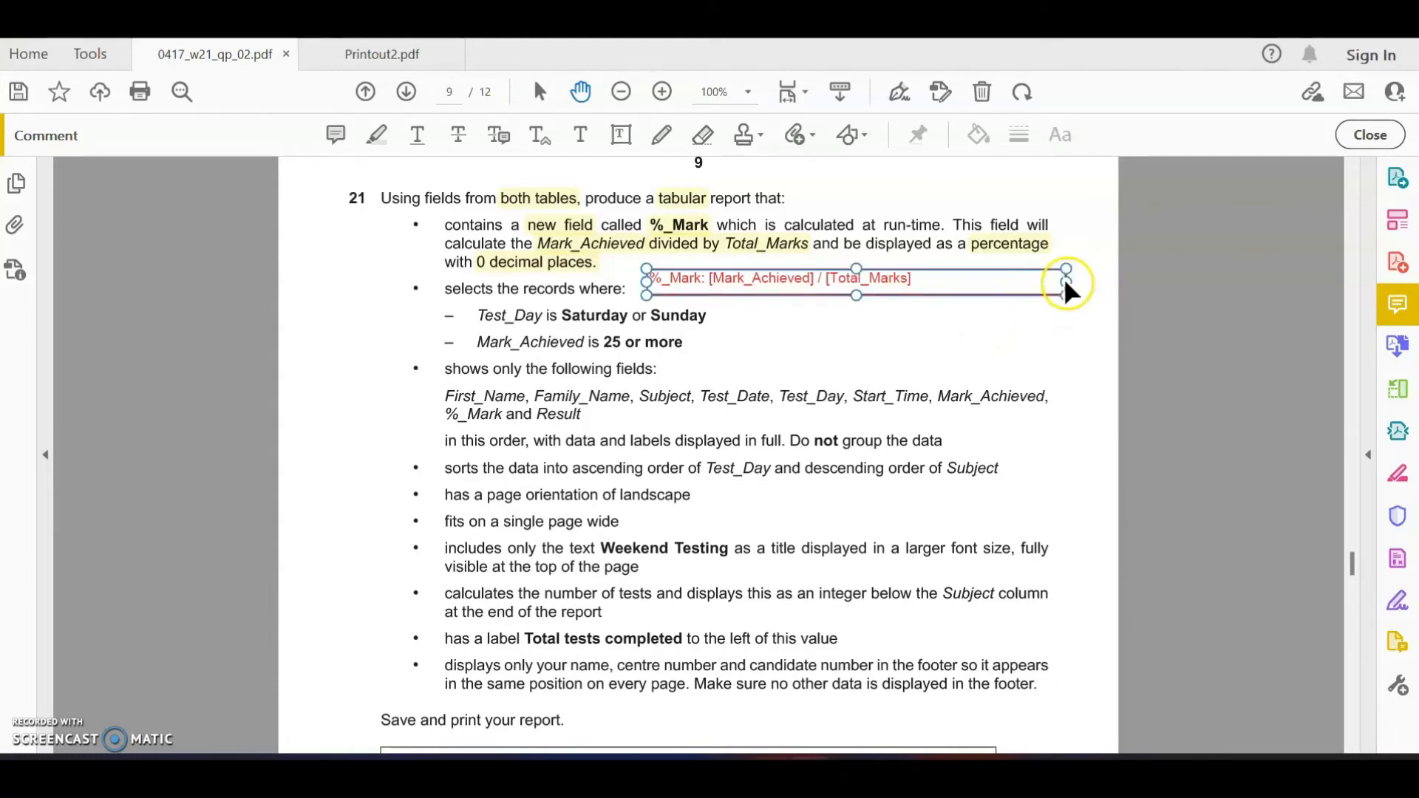
pyautogui.moveTo(1065, 281); pyautogui.dragTo(943, 280)
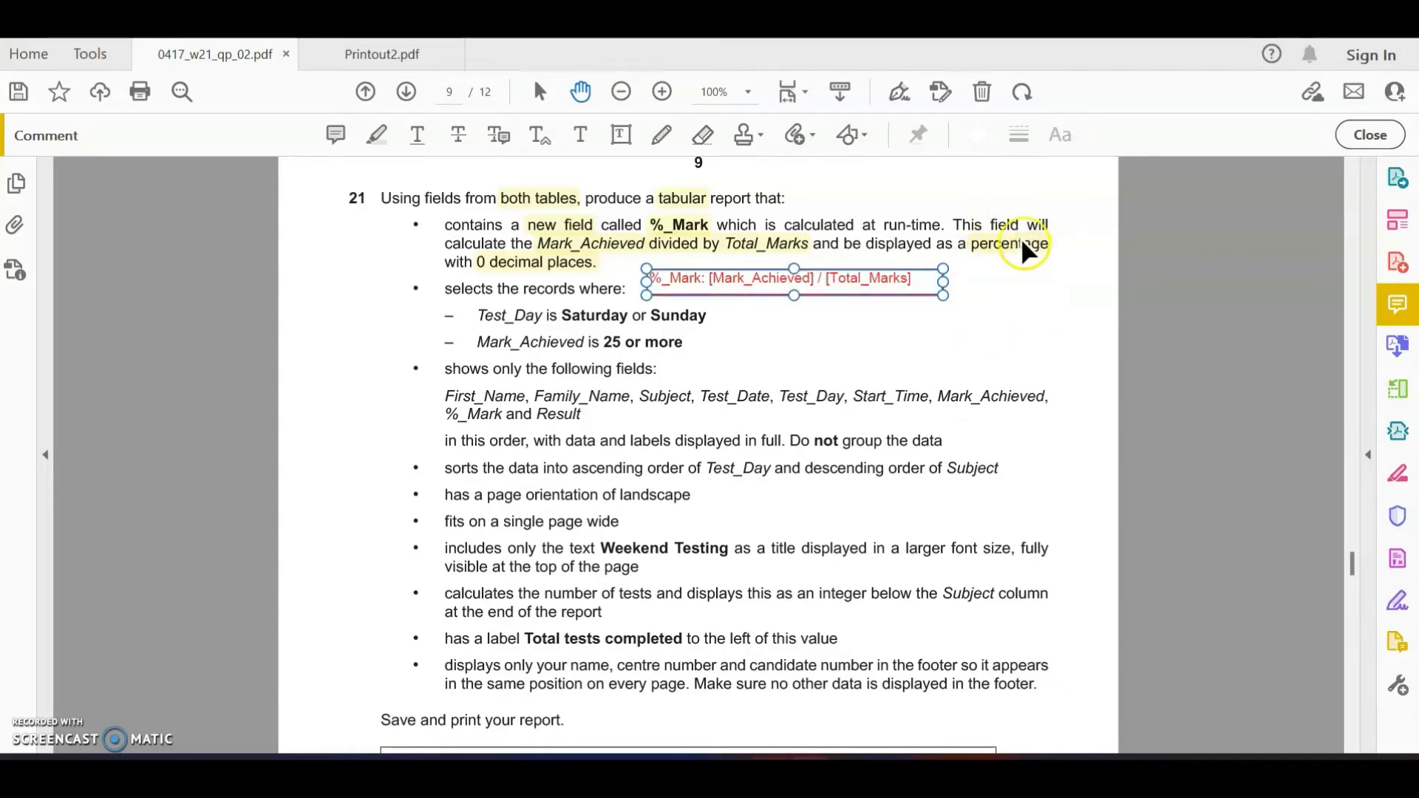
pyautogui.click(1043, 273)
# Step: Highlight the record selection criteria "Saturday or Sunday" and "25 or more"
pyautogui.click(373, 131)
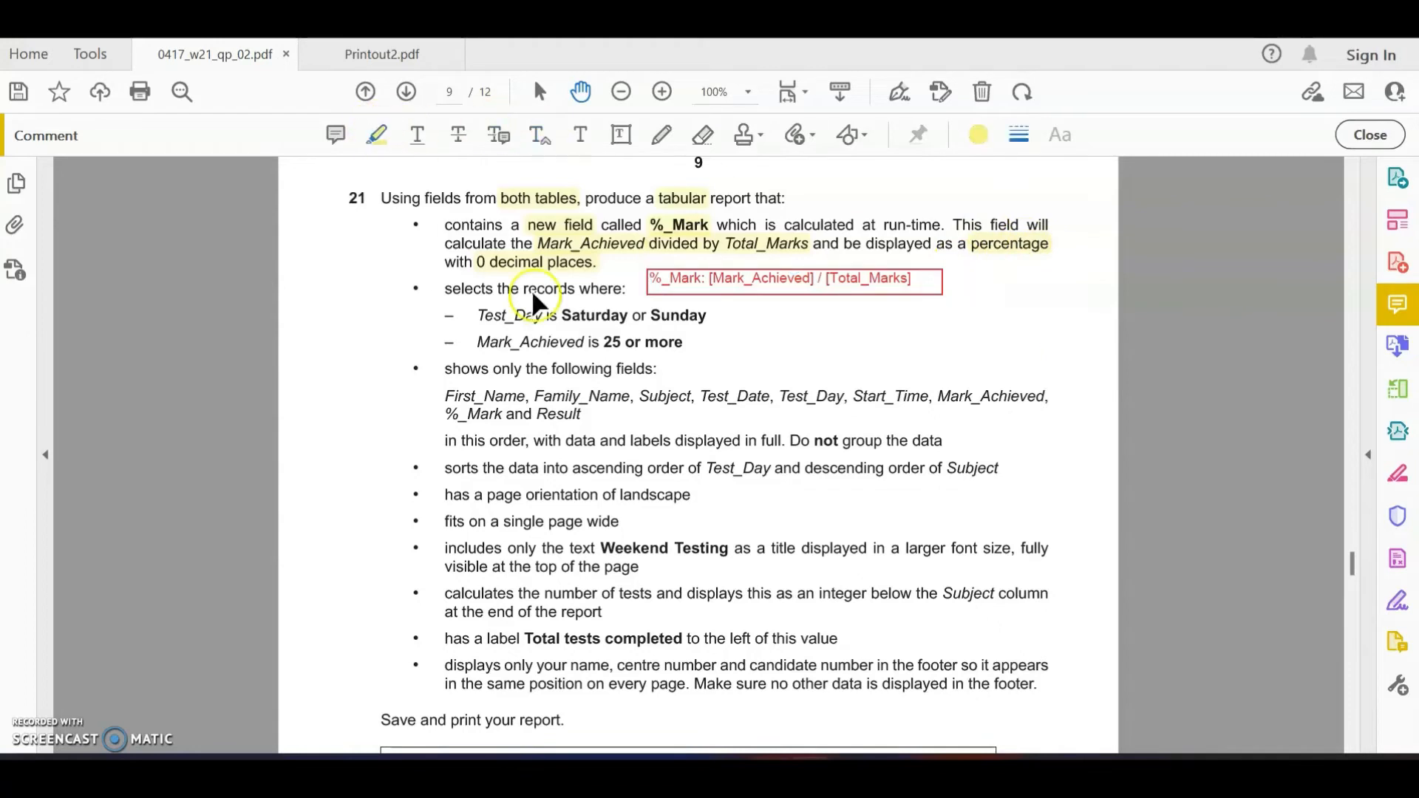
pyautogui.moveTo(562, 315); pyautogui.dragTo(706, 317)
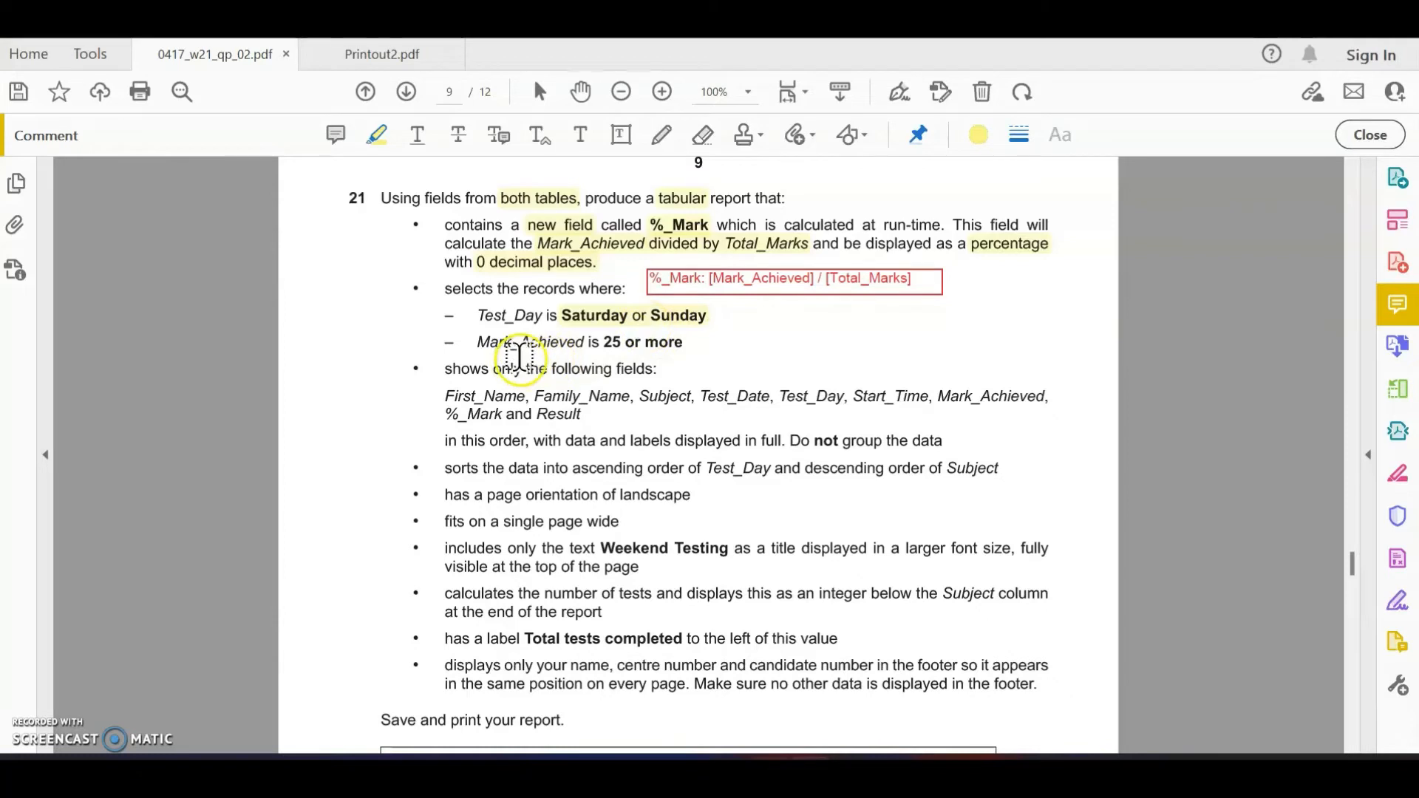
pyautogui.moveTo(603, 342); pyautogui.dragTo(669, 339)
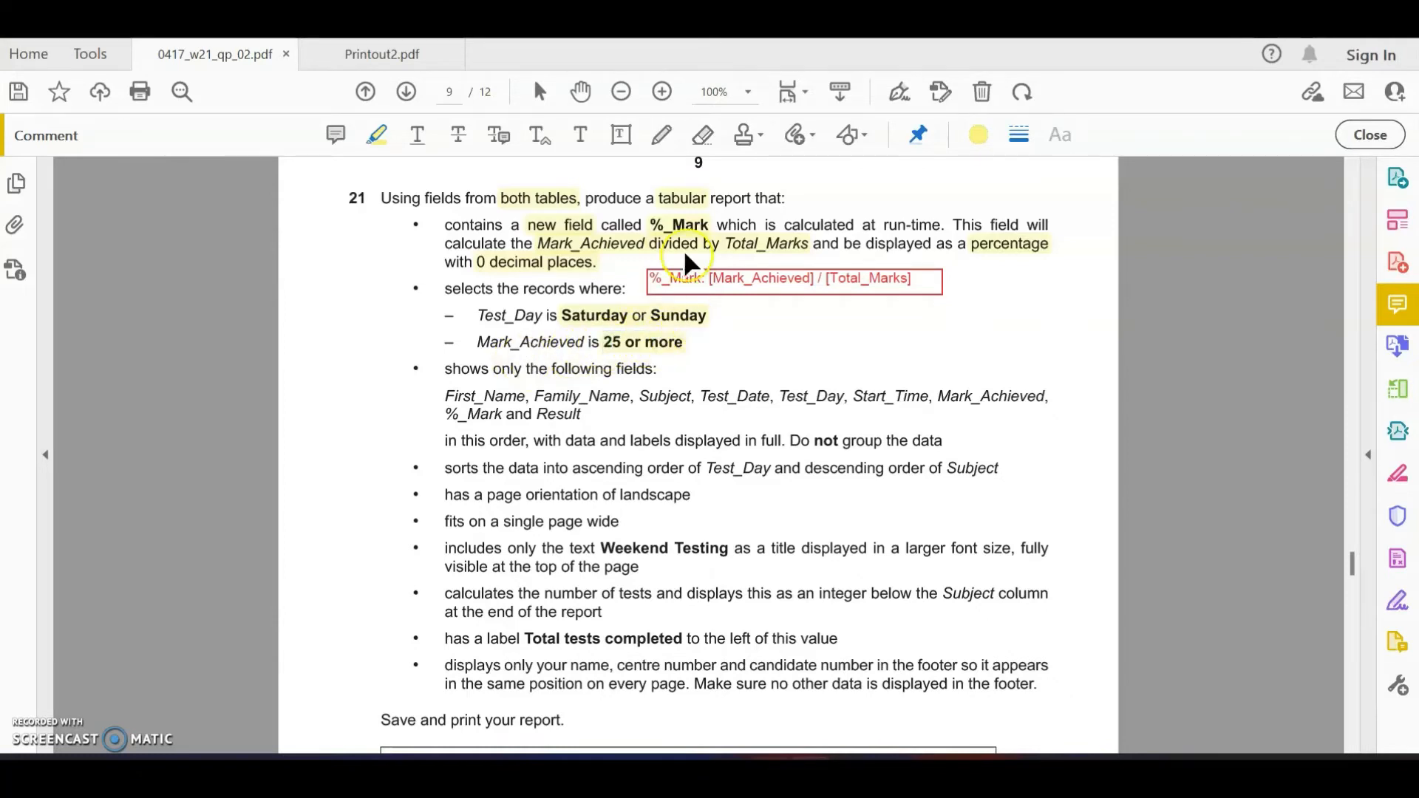
# Step: Add a text box note reading ">=25" beside the Mark_Achieved criterion, shrink it to its text and align it with that line
pyautogui.click(621, 134)
pyautogui.click(711, 340)
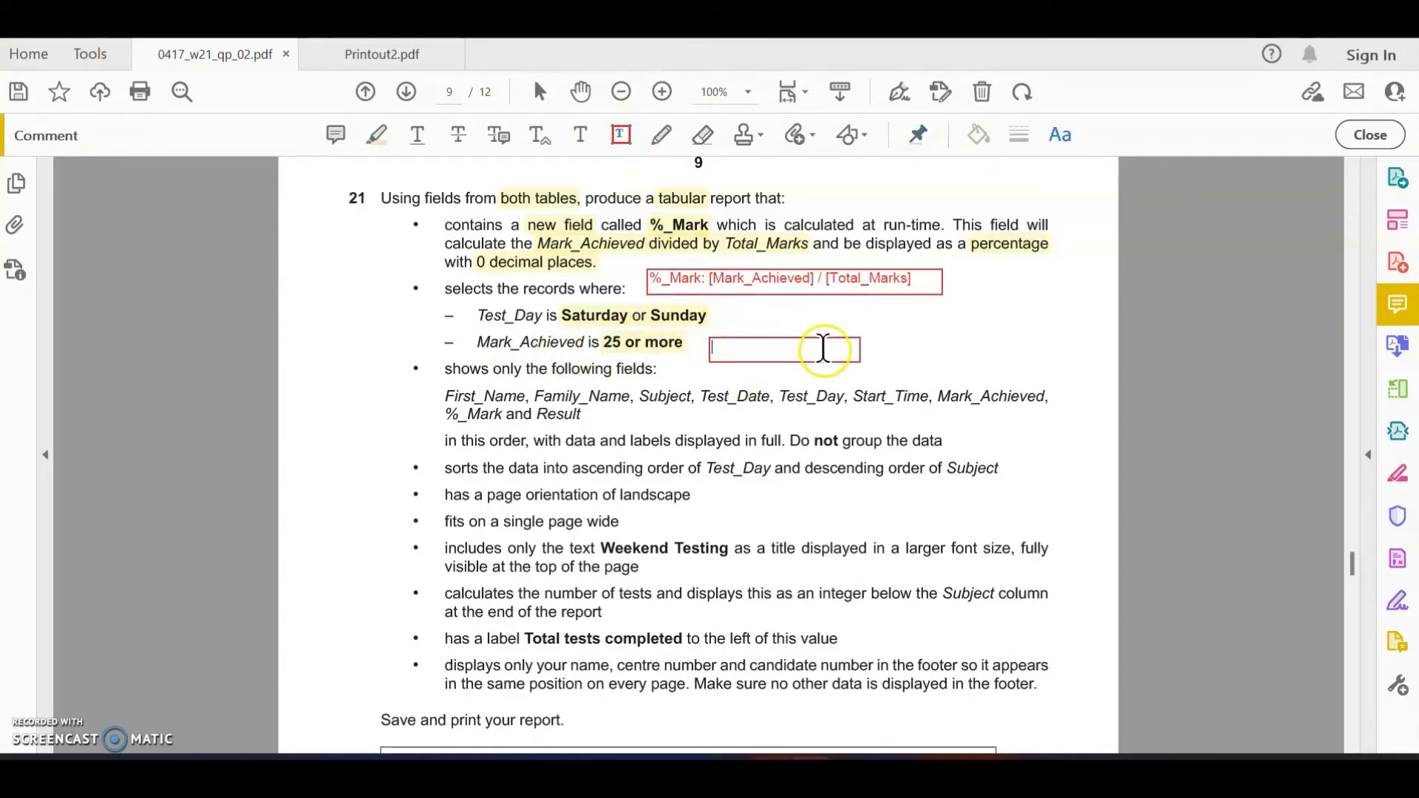
pyautogui.click(863, 359)
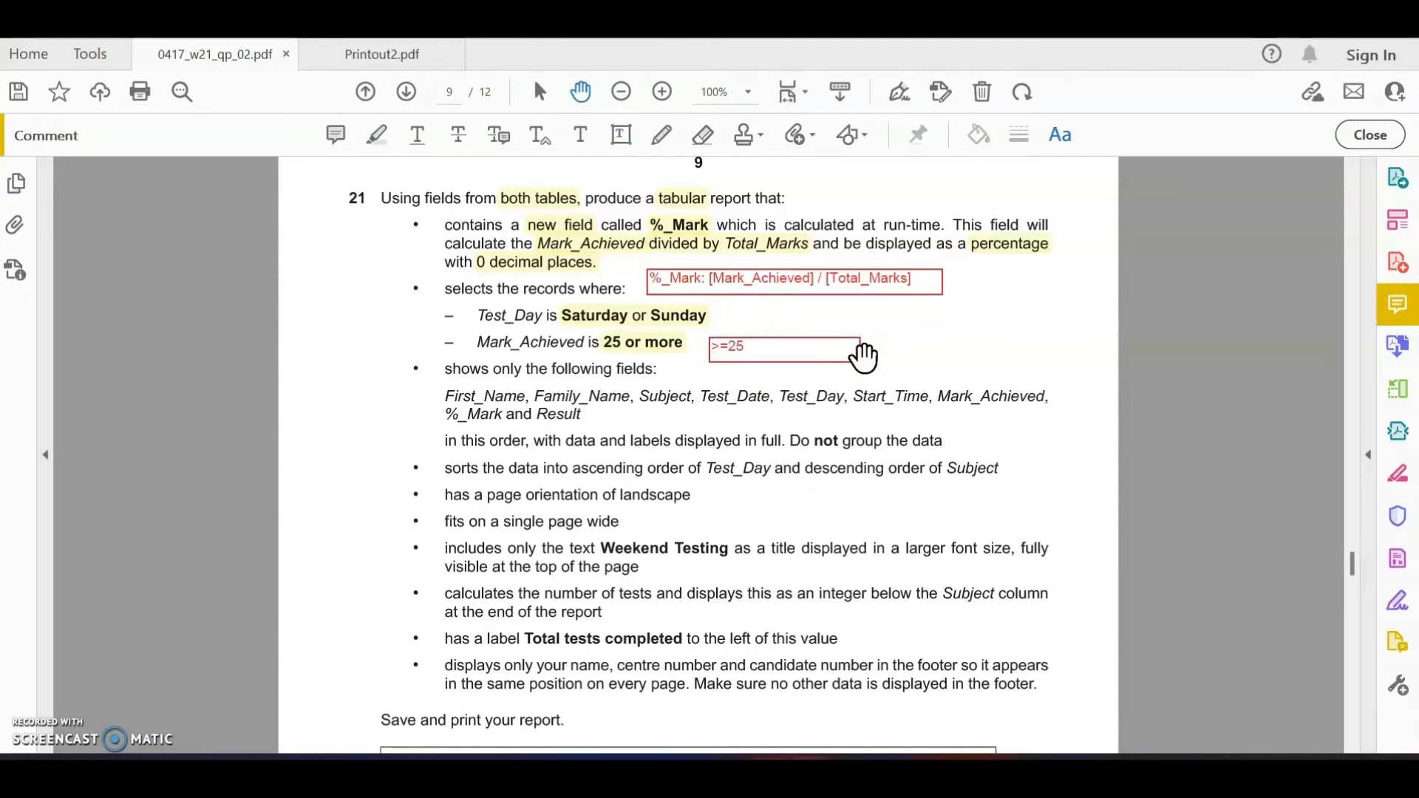
pyautogui.click(860, 351)
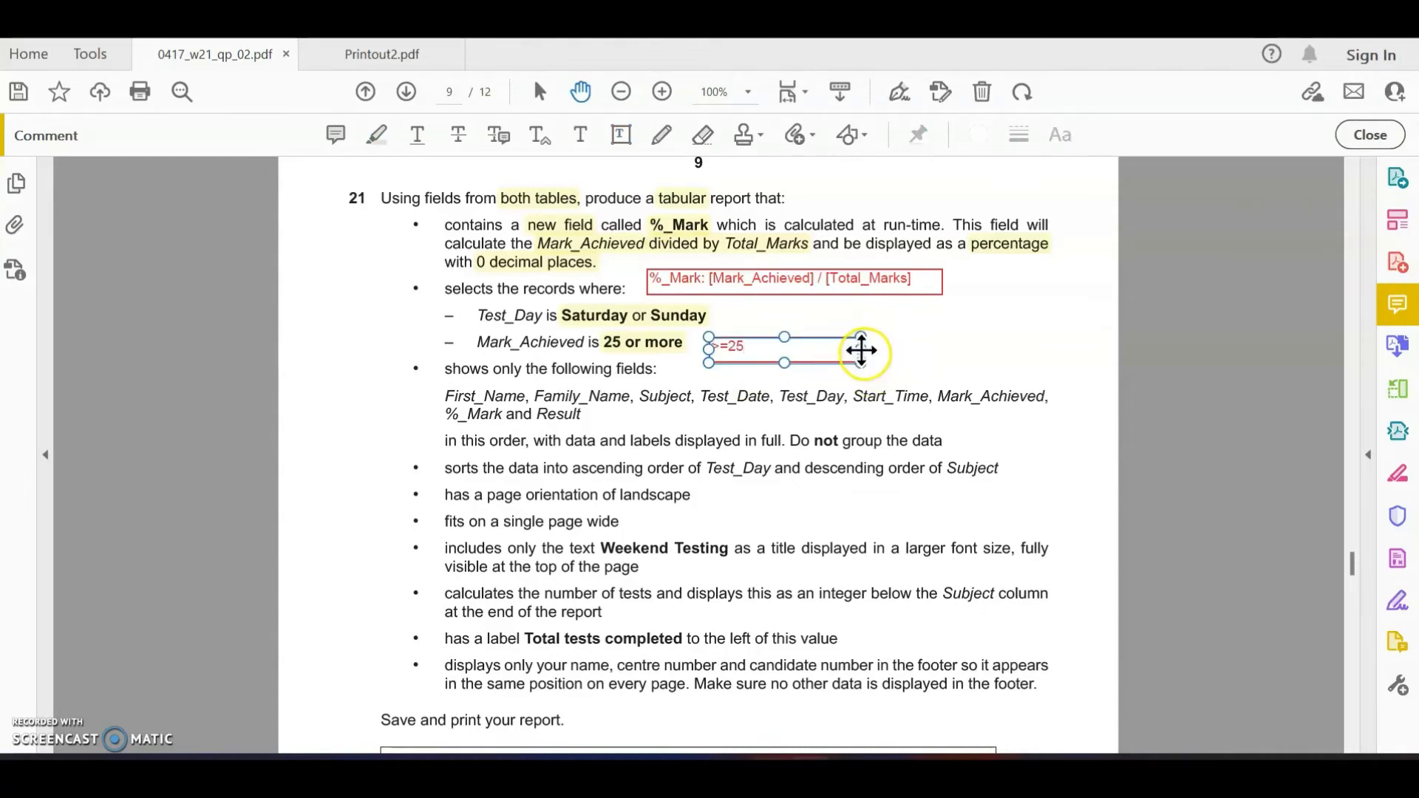
pyautogui.moveTo(862, 350)
pyautogui.mouseDown()
pyautogui.moveTo(862, 335)
pyautogui.moveTo(771, 337)
pyautogui.mouseUp()
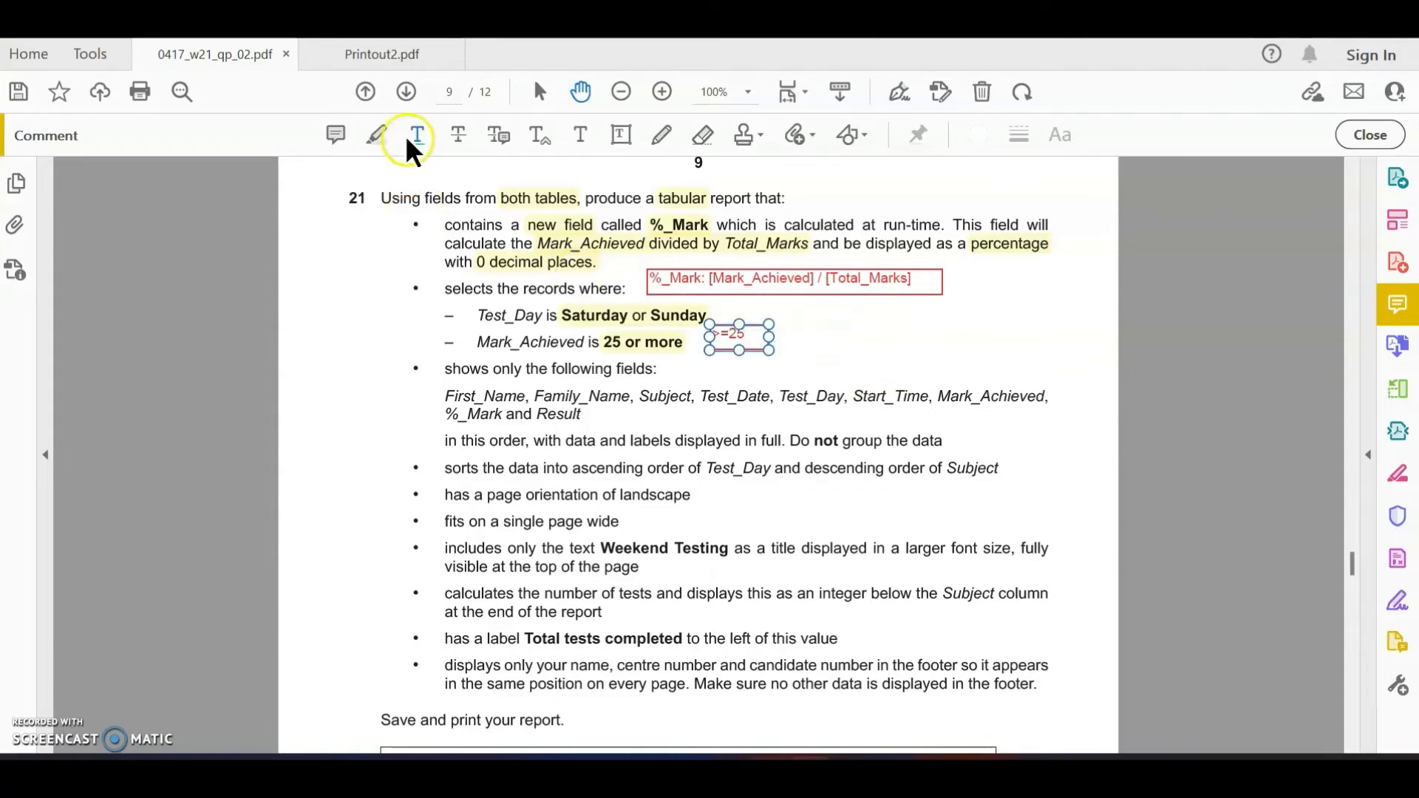
# Step: Highlight the required field list from First_Name to Result, plus "in this order," and "Do not group the data"
pyautogui.click(377, 134)
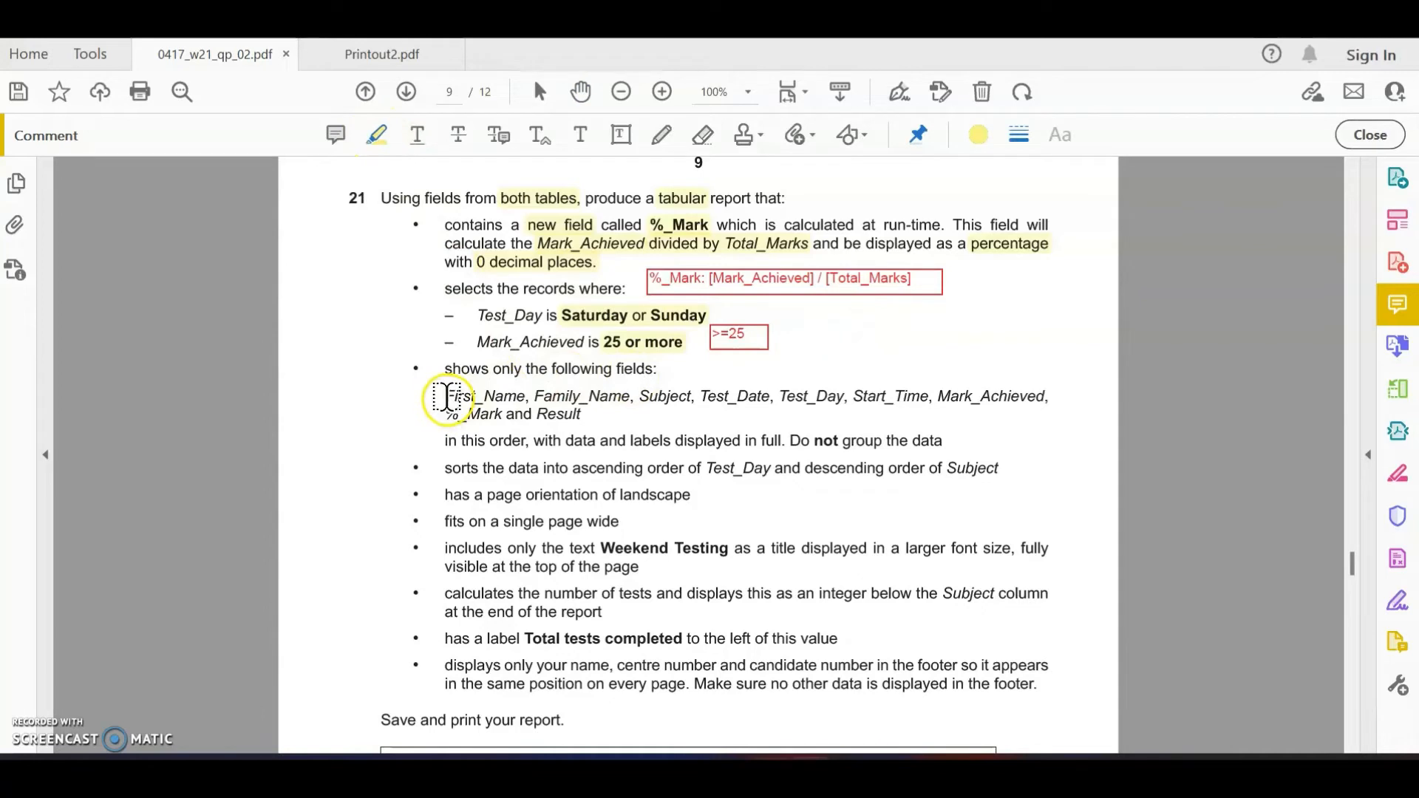
pyautogui.moveTo(448, 398); pyautogui.dragTo(584, 415)
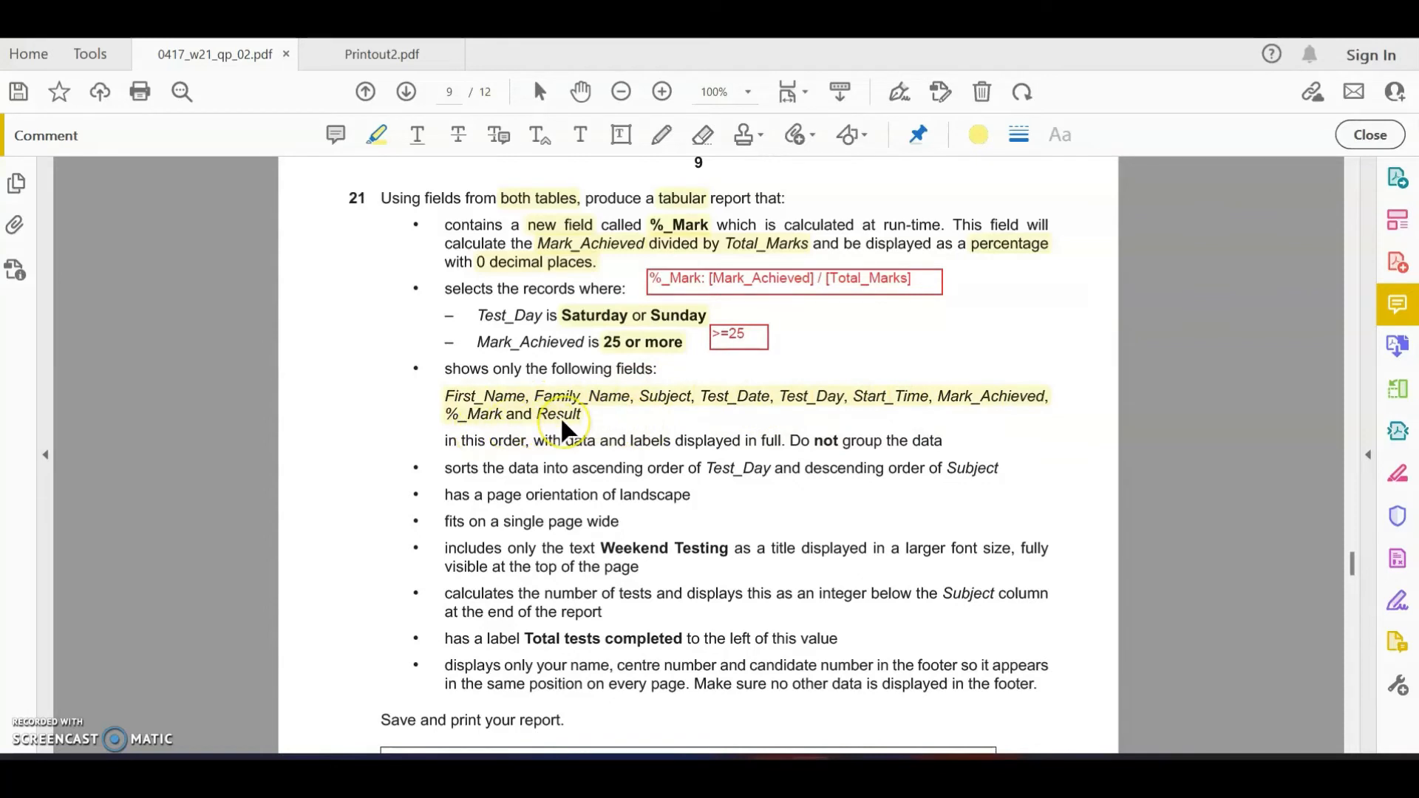
pyautogui.moveTo(534, 442); pyautogui.dragTo(446, 442)
pyautogui.moveTo(791, 442); pyautogui.dragTo(943, 441)
# Step: Draw a freehand red bracket beside the bullets from the %_Mark field to "Do not group the data" and label it "Query"
pyautogui.click(662, 135)
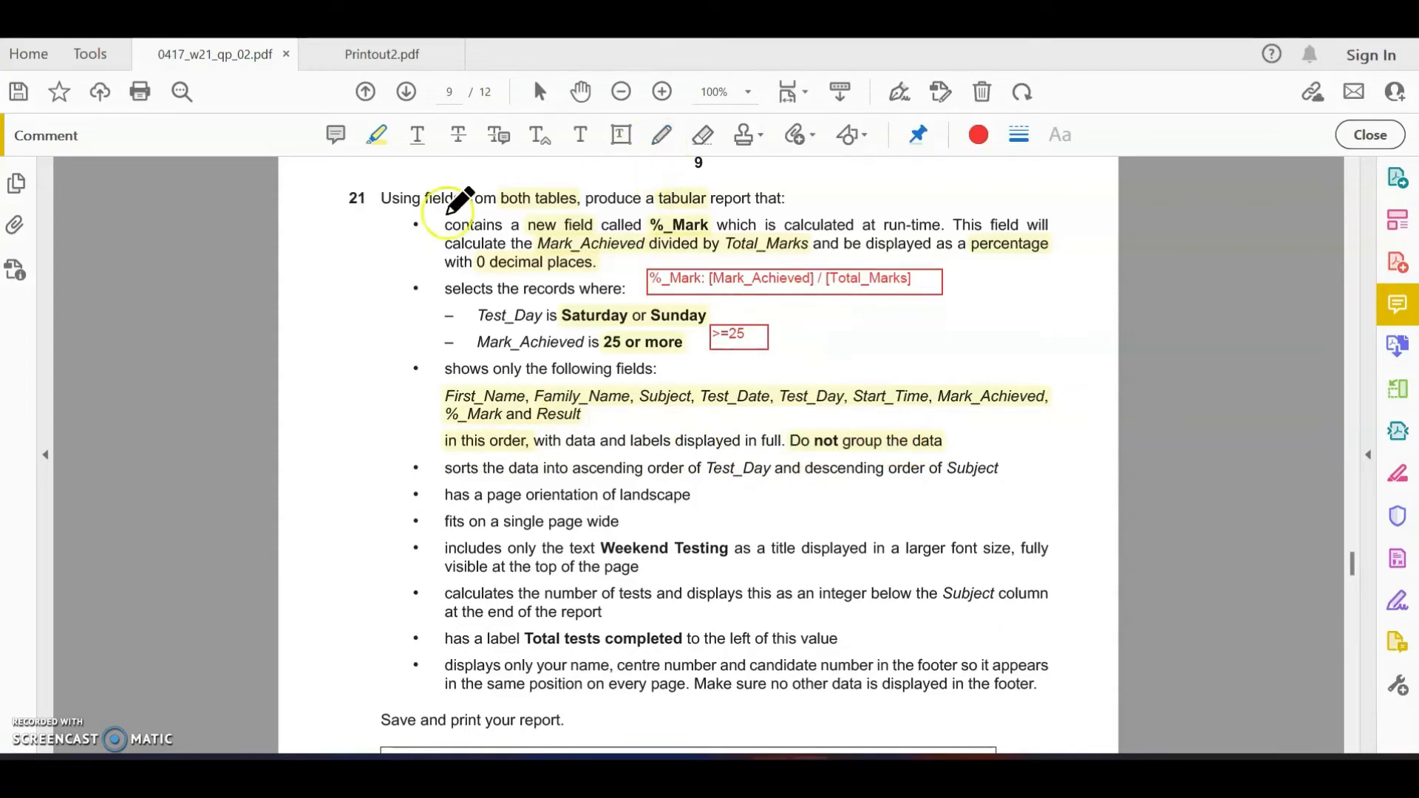
pyautogui.moveTo(431, 215)
pyautogui.mouseDown()
pyautogui.moveTo(384, 214)
pyautogui.moveTo(402, 458)
pyautogui.moveTo(428, 454)
pyautogui.mouseUp()
pyautogui.click(580, 135)
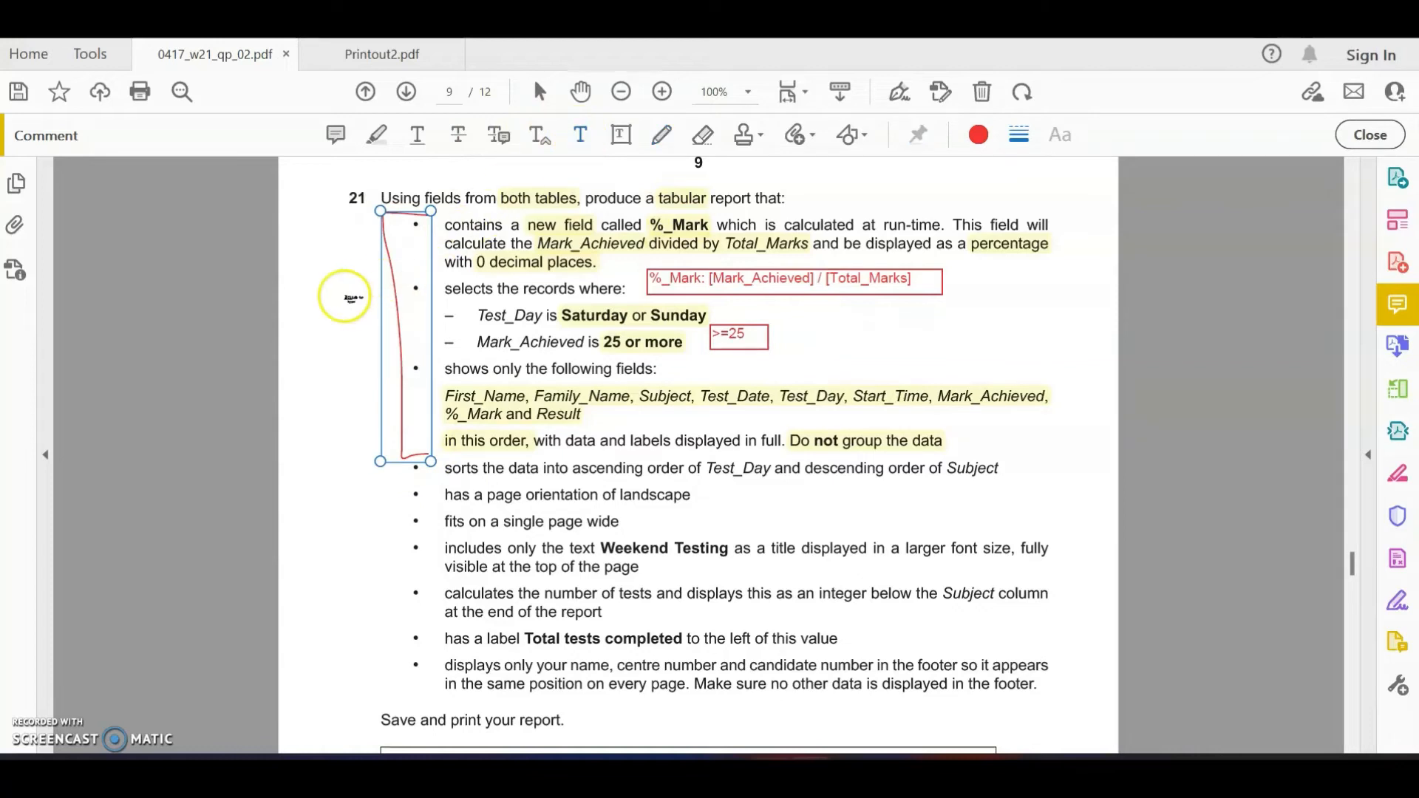
pyautogui.click(282, 303)
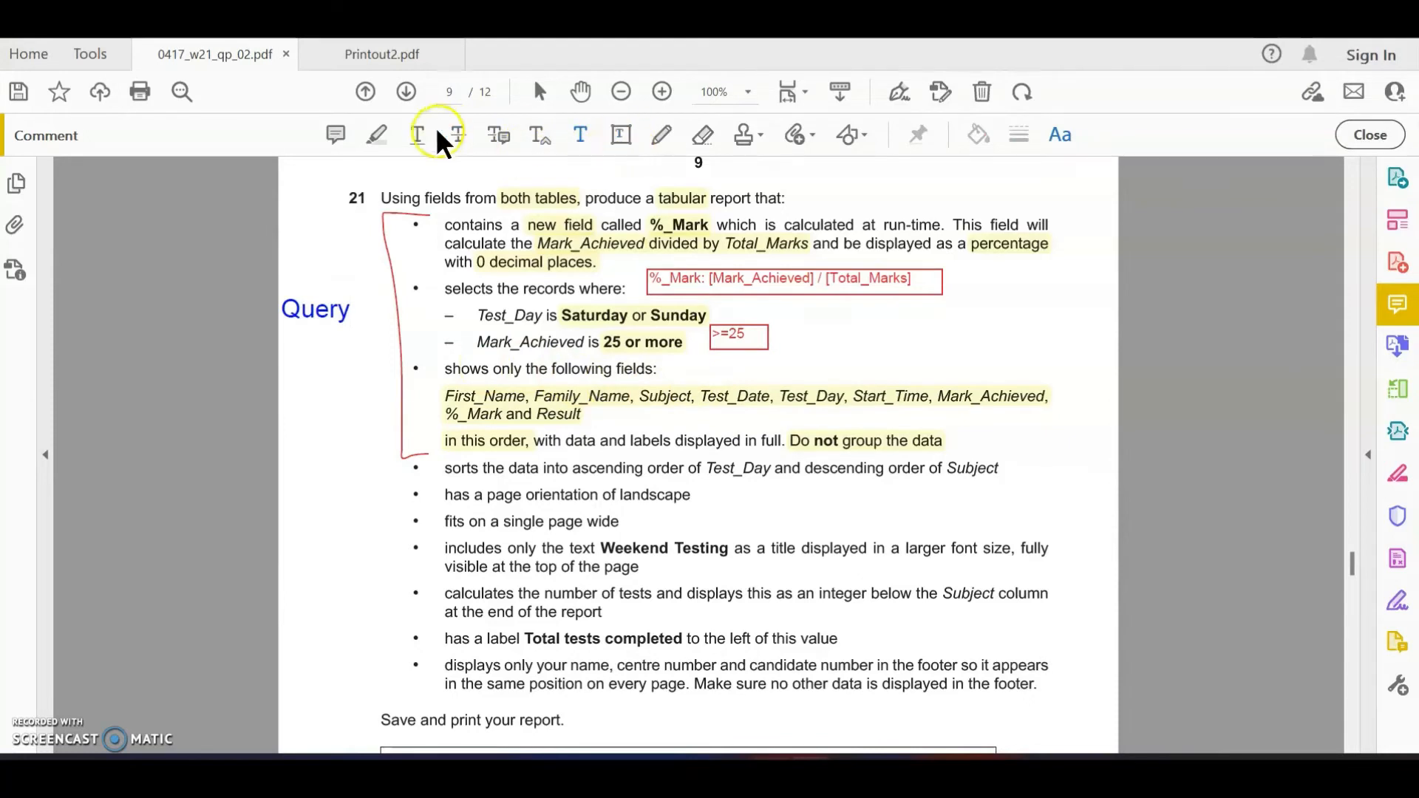
# Step: Highlight "ascending order of Test_Day" and "descending order of Subject", and add the text label "Report" beside that sorting bullet
pyautogui.click(379, 135)
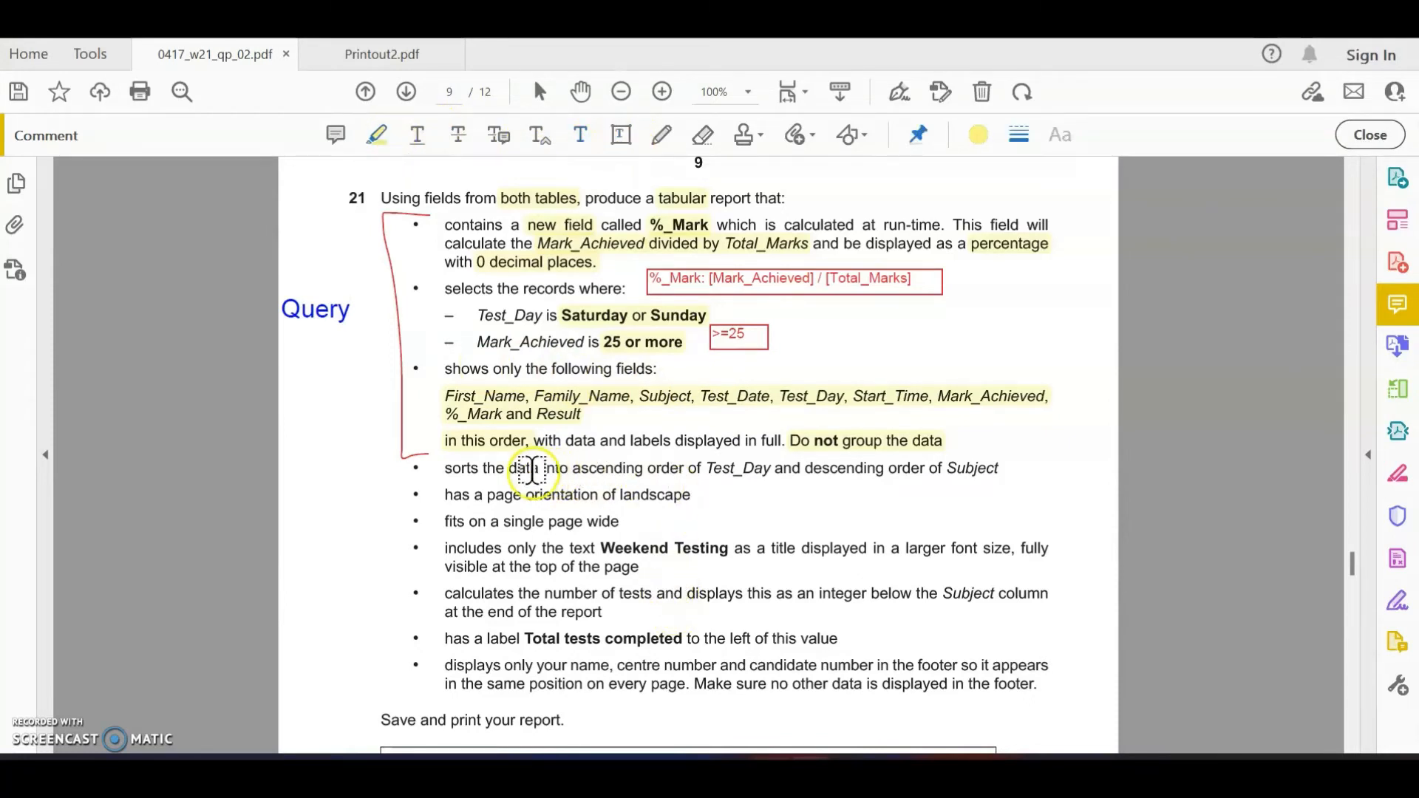
pyautogui.moveTo(573, 469); pyautogui.dragTo(997, 470)
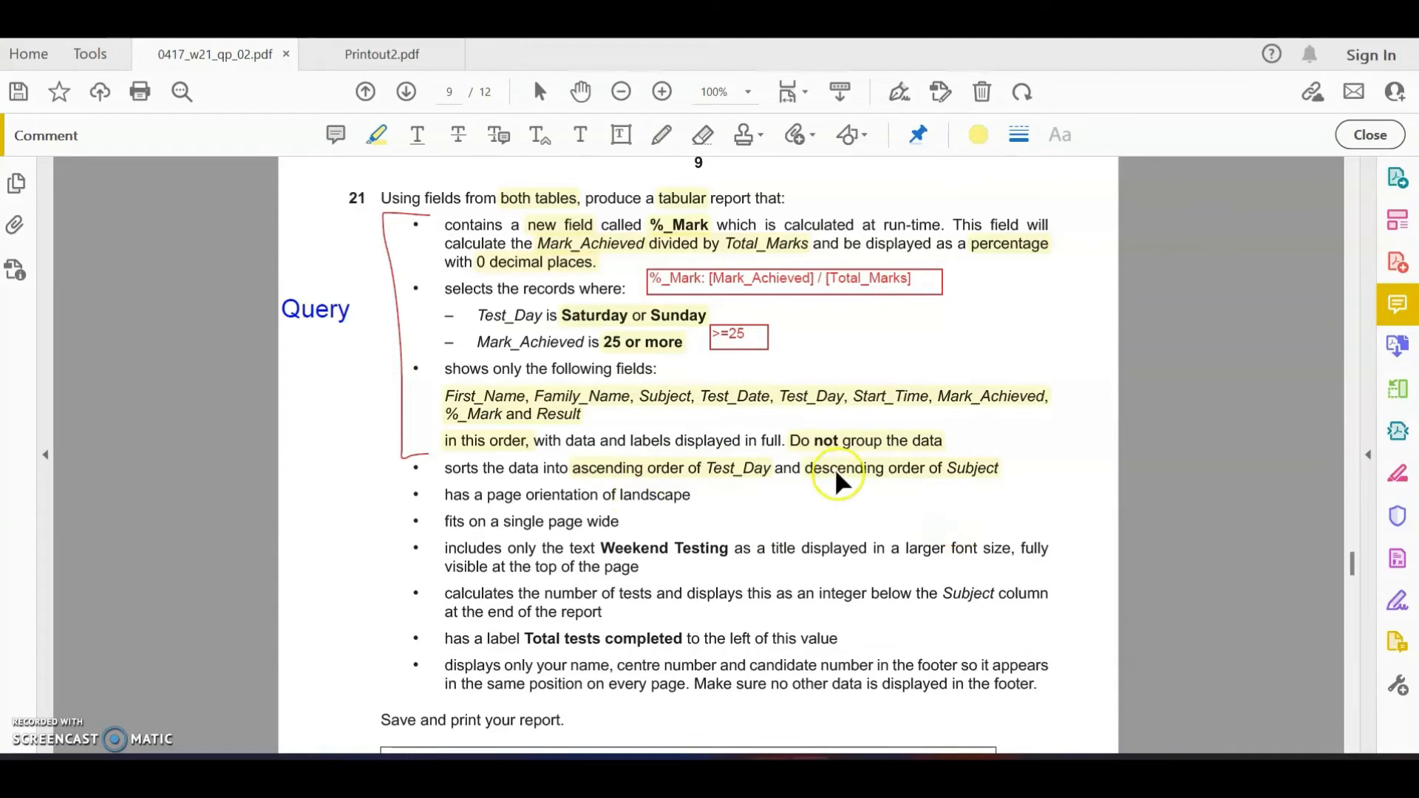
pyautogui.click(580, 134)
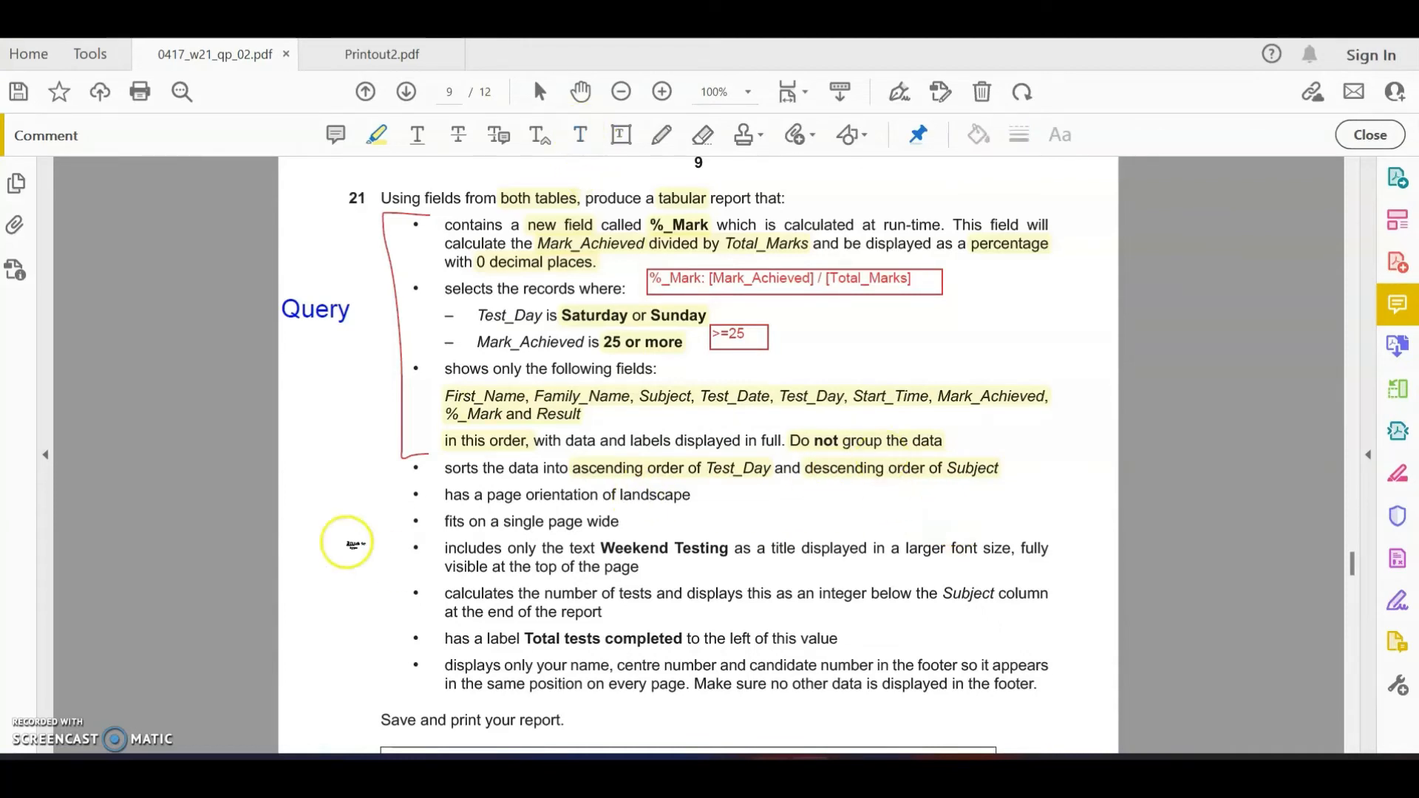
pyautogui.click(282, 466)
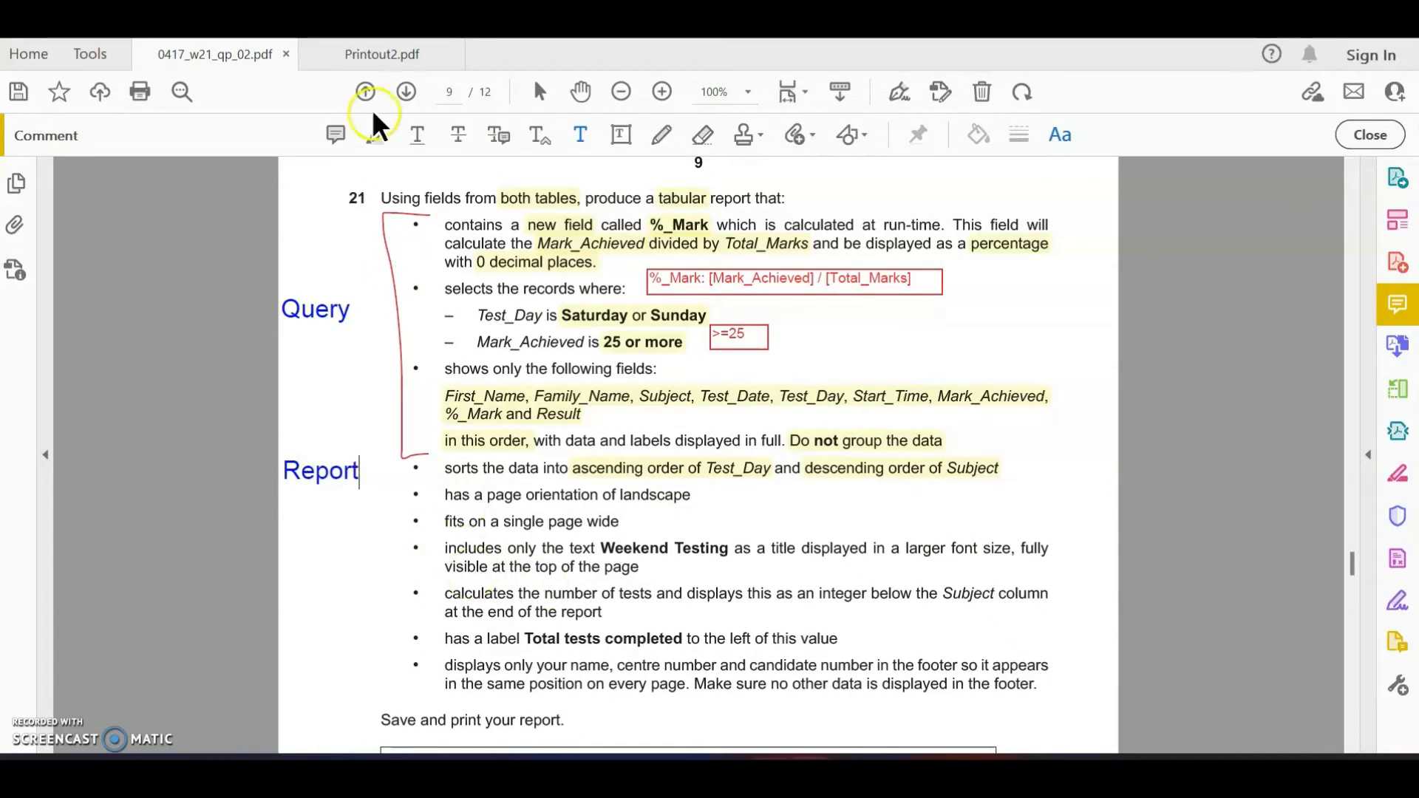
# Step: Highlight the report layout requirements "landscape", "single page wide" and the title "Weekend Testing"
pyautogui.click(378, 133)
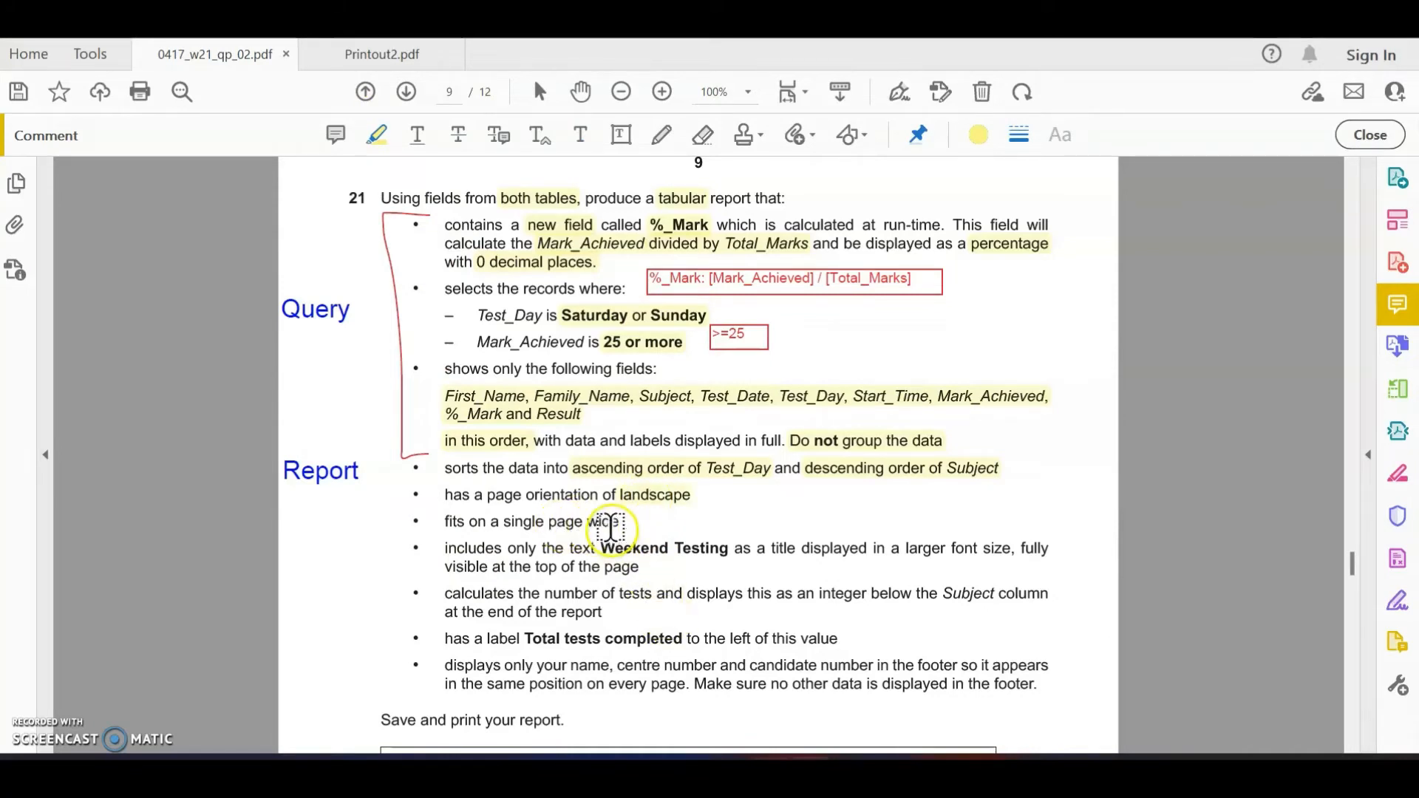
pyautogui.moveTo(619, 521); pyautogui.dragTo(510, 522)
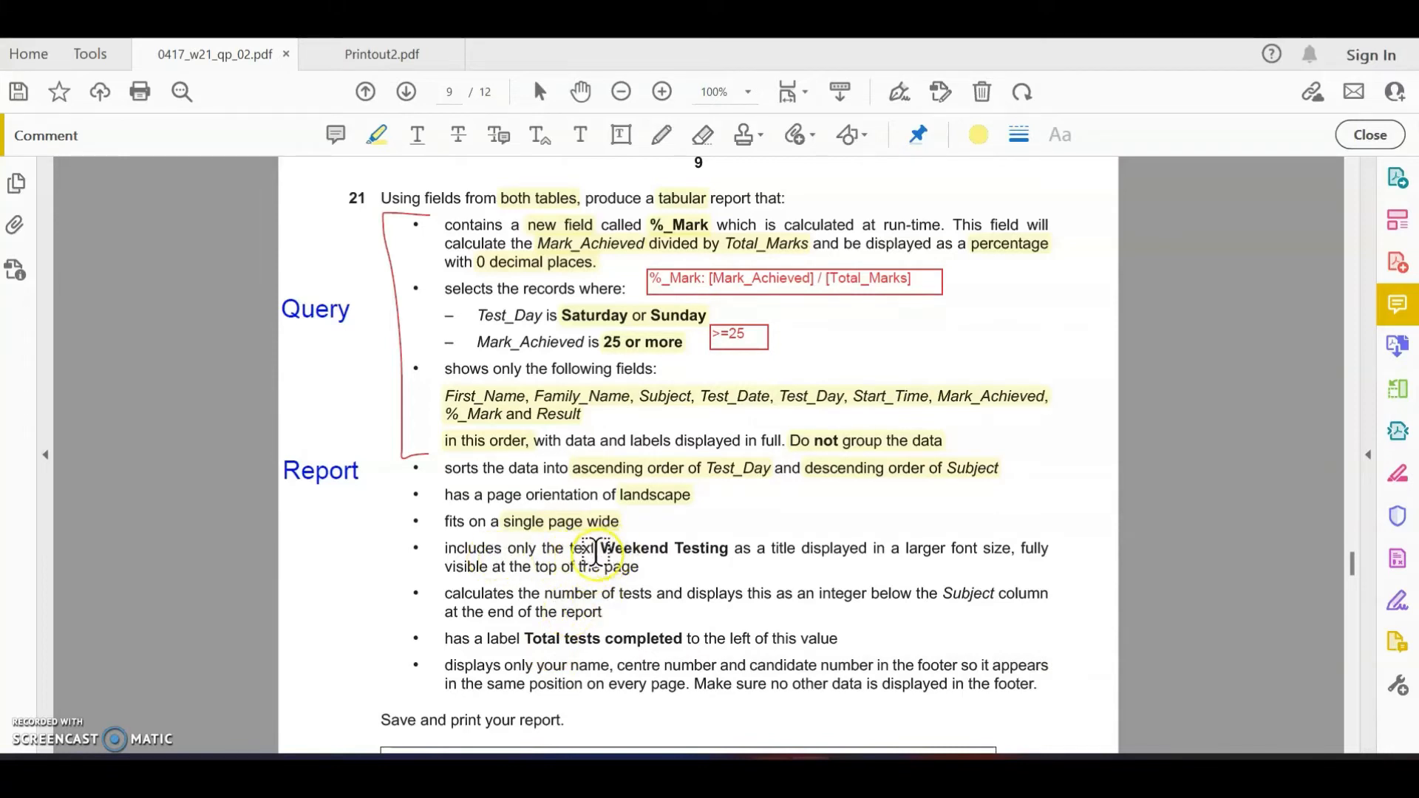
pyautogui.moveTo(601, 547); pyautogui.dragTo(730, 548)
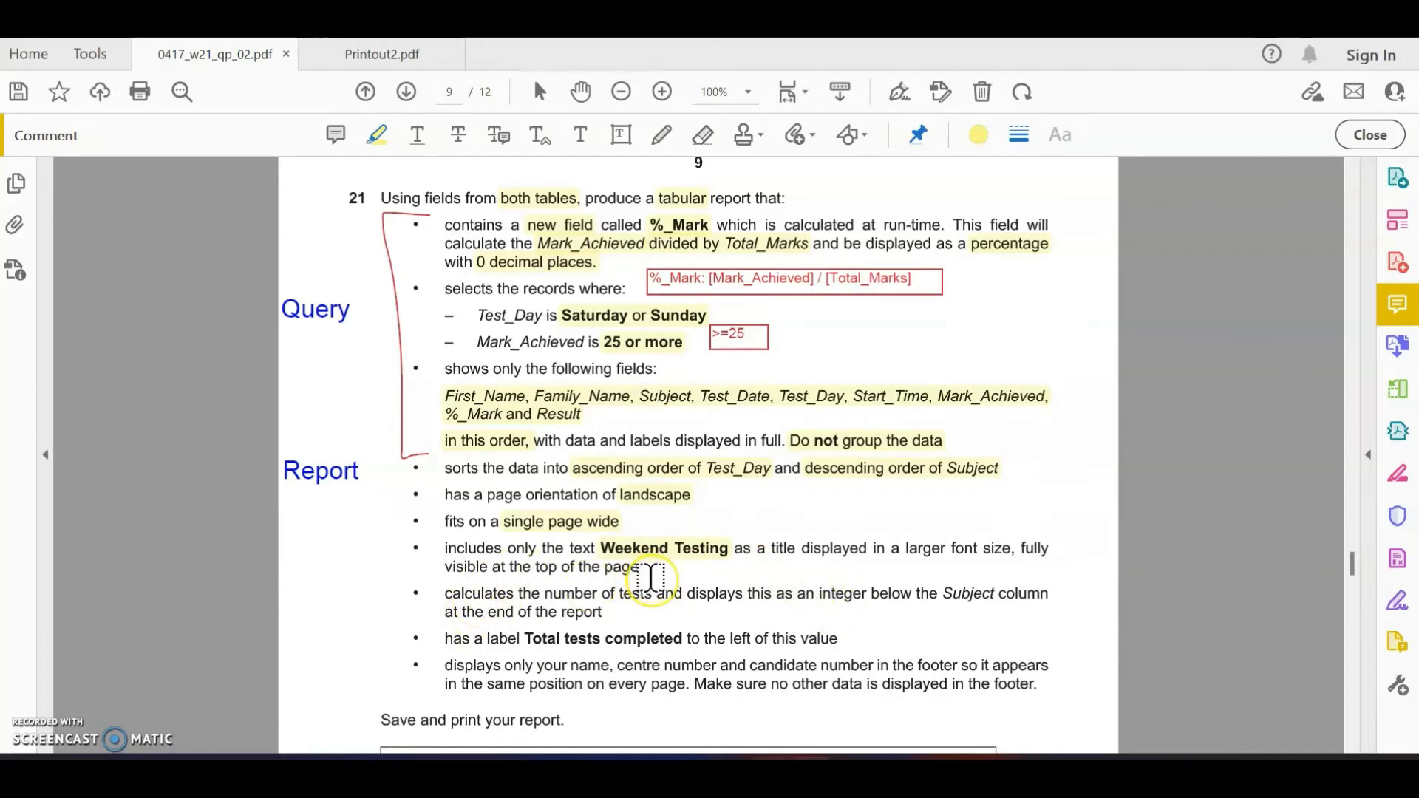
# Step: Highlight "number of tests", "an integer below the Subject column" and "Total tests completed to the left"
pyautogui.scroll(-1, 651, 578)
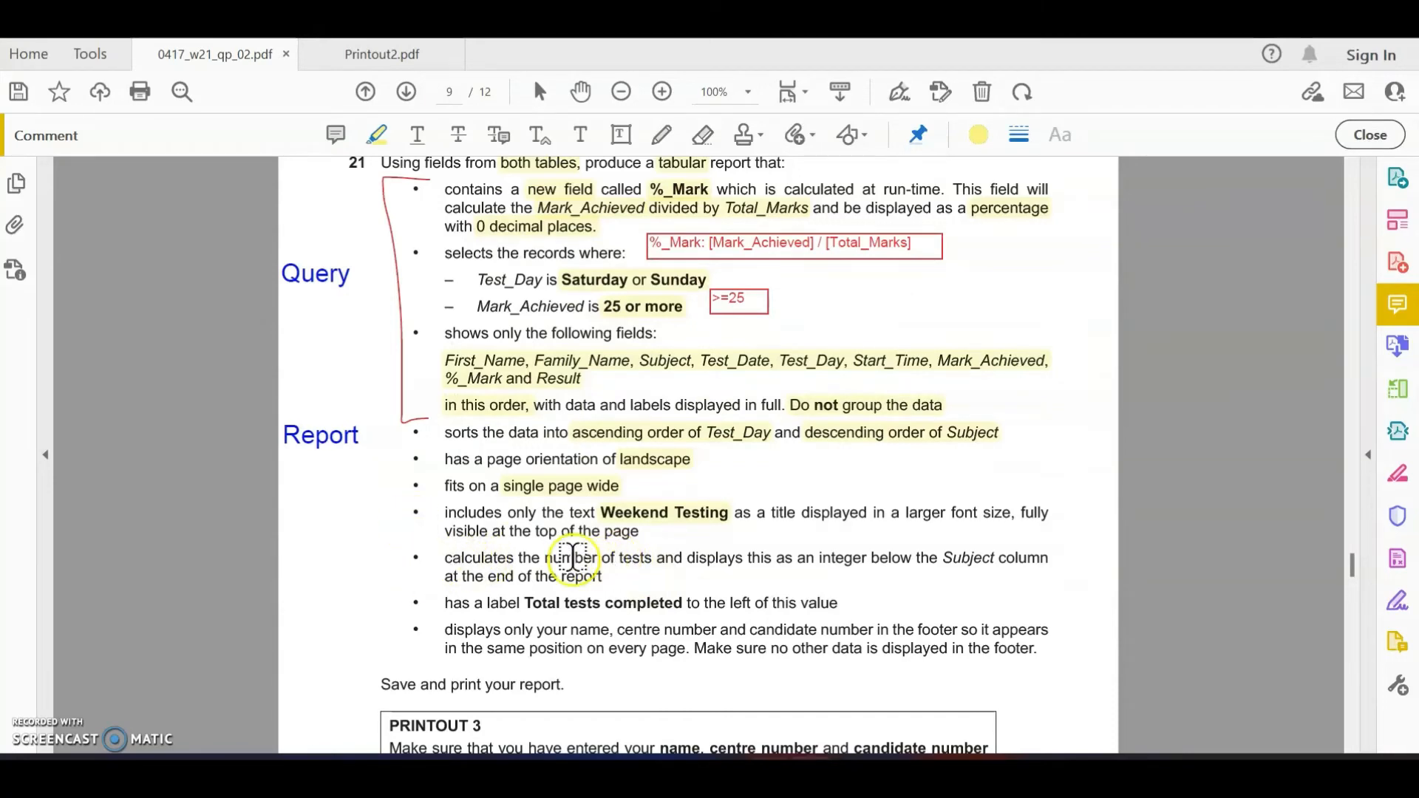
pyautogui.moveTo(545, 558); pyautogui.dragTo(652, 558)
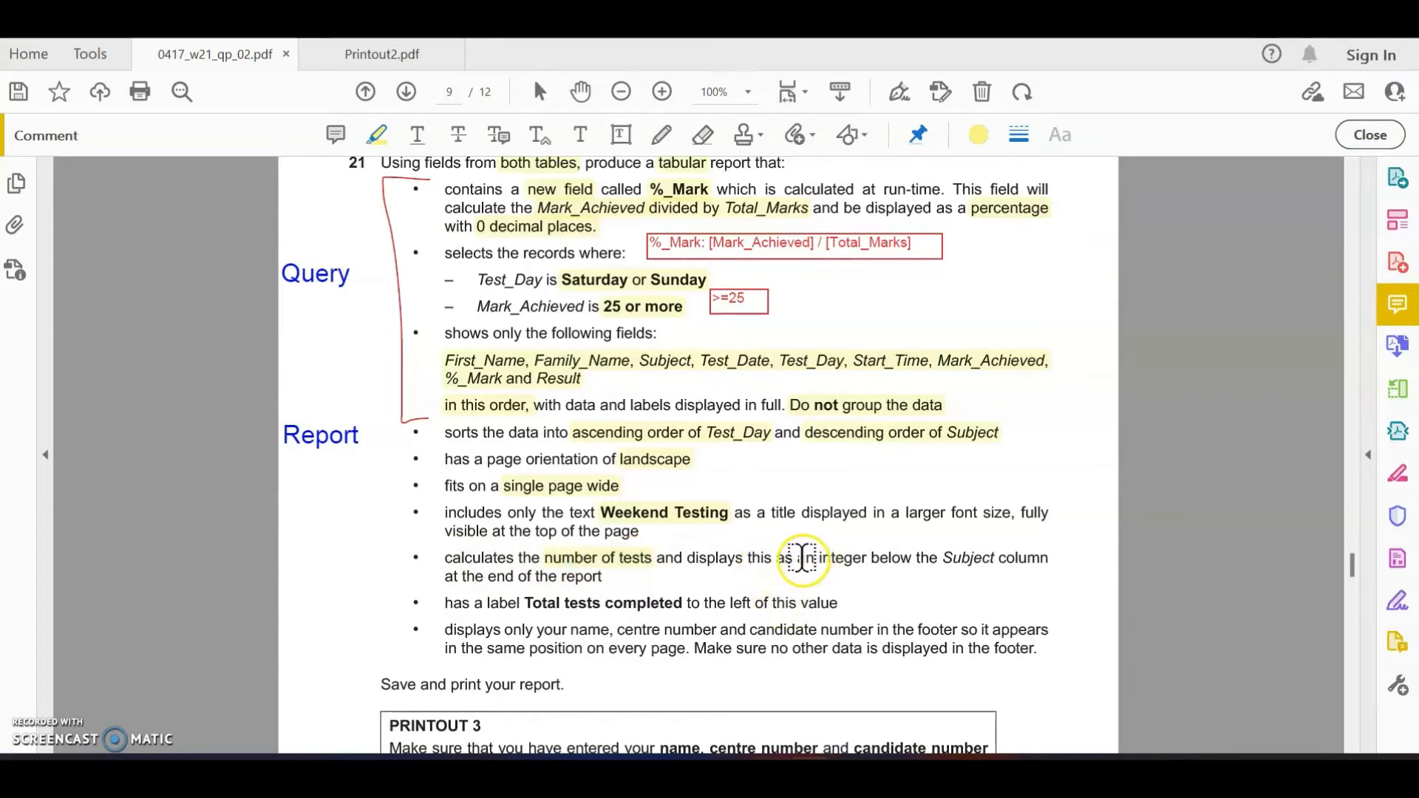
pyautogui.moveTo(800, 558); pyautogui.dragTo(1048, 558)
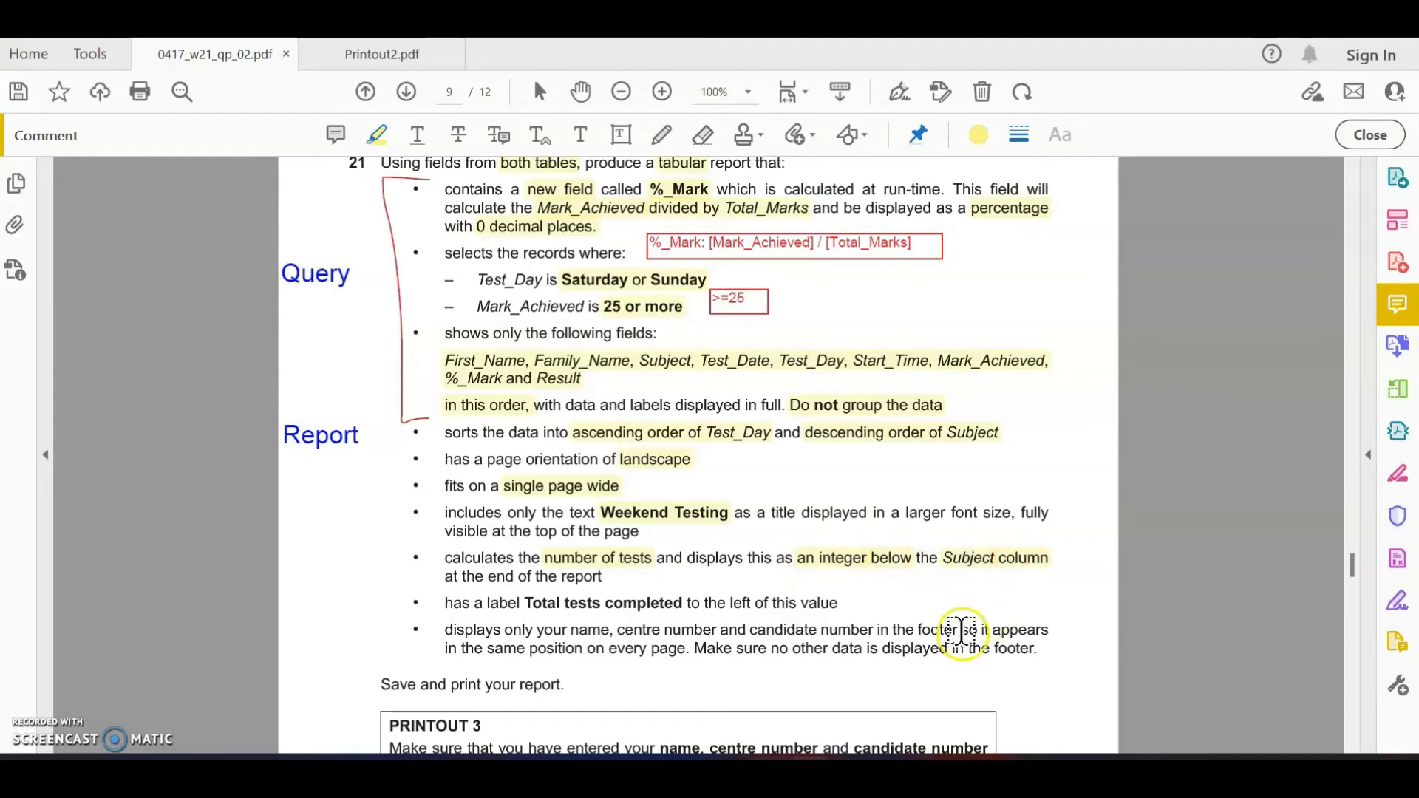
pyautogui.moveTo(523, 603); pyautogui.dragTo(703, 624)
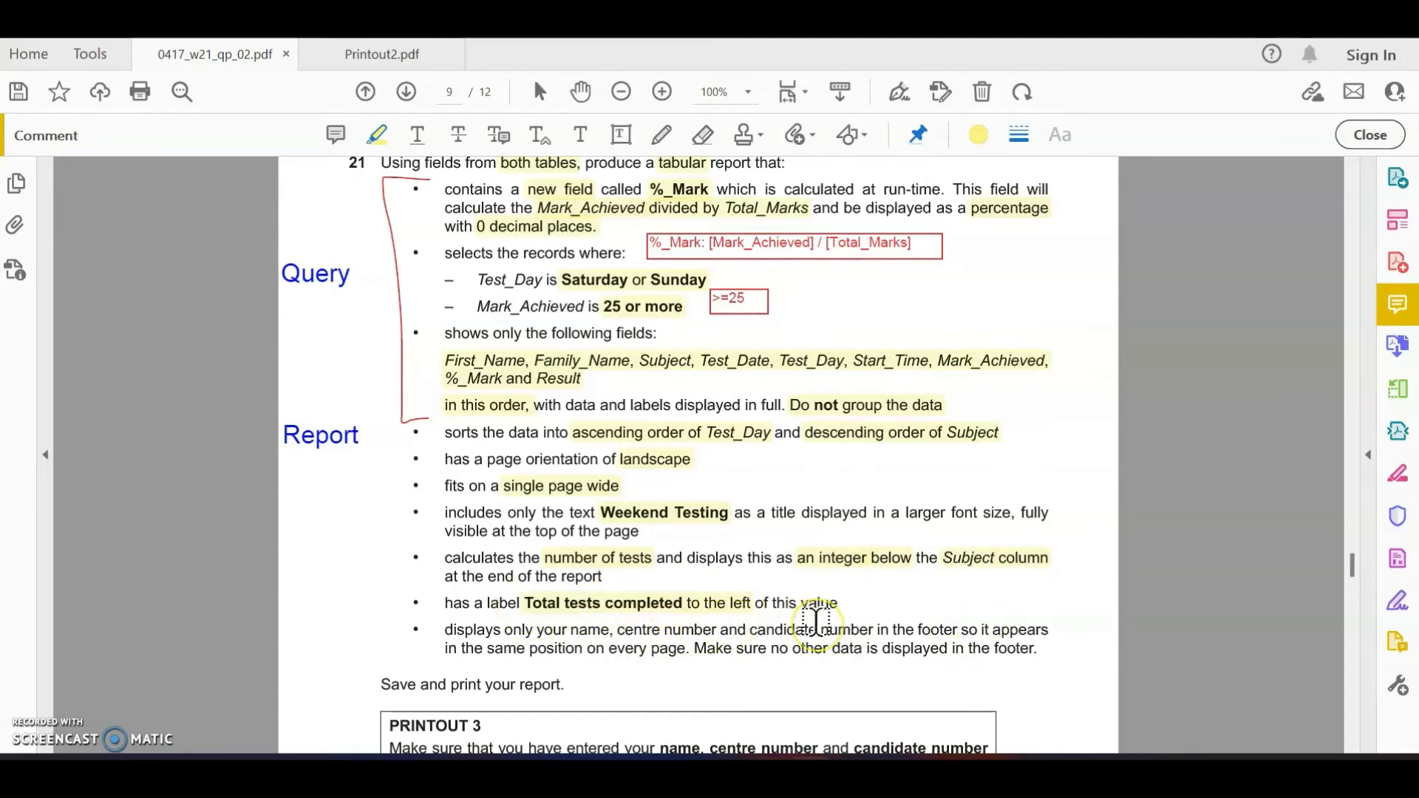
# Step: Highlight the footer requirement's candidate details and "footer", then mark "only", "same position" and the no-other-data sentence with freehand red lines
pyautogui.moveTo(504, 628); pyautogui.dragTo(874, 633)
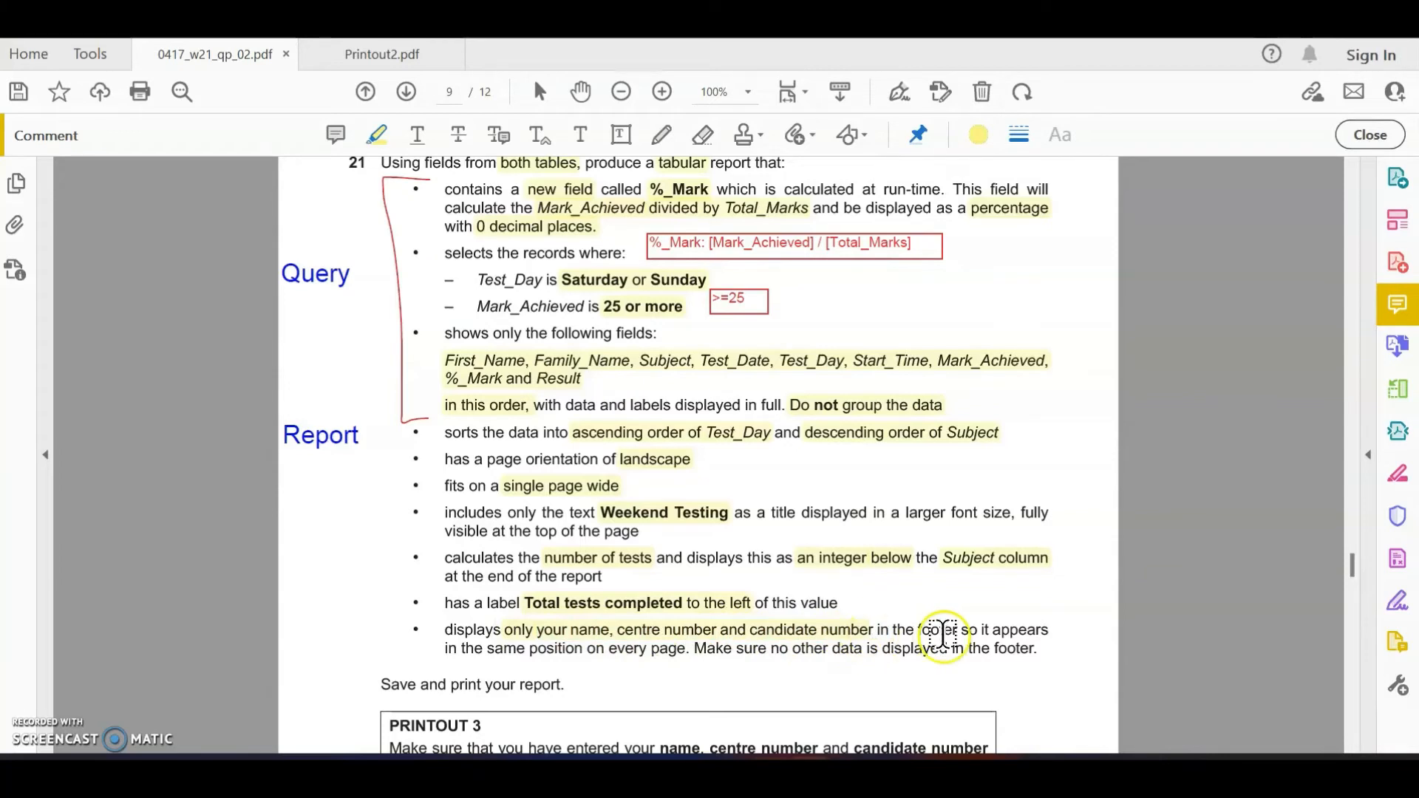
pyautogui.doubleClick(943, 632)
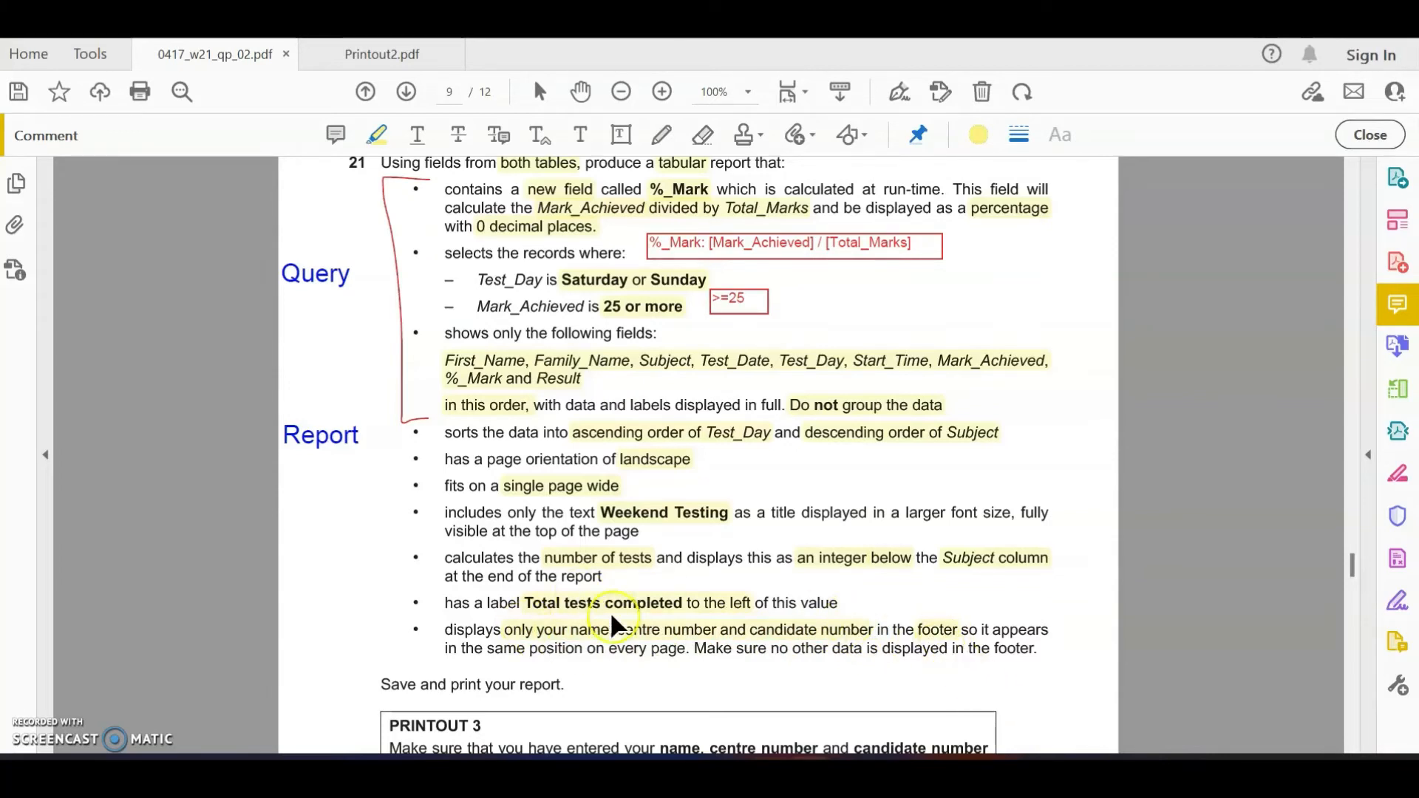
pyautogui.click(662, 134)
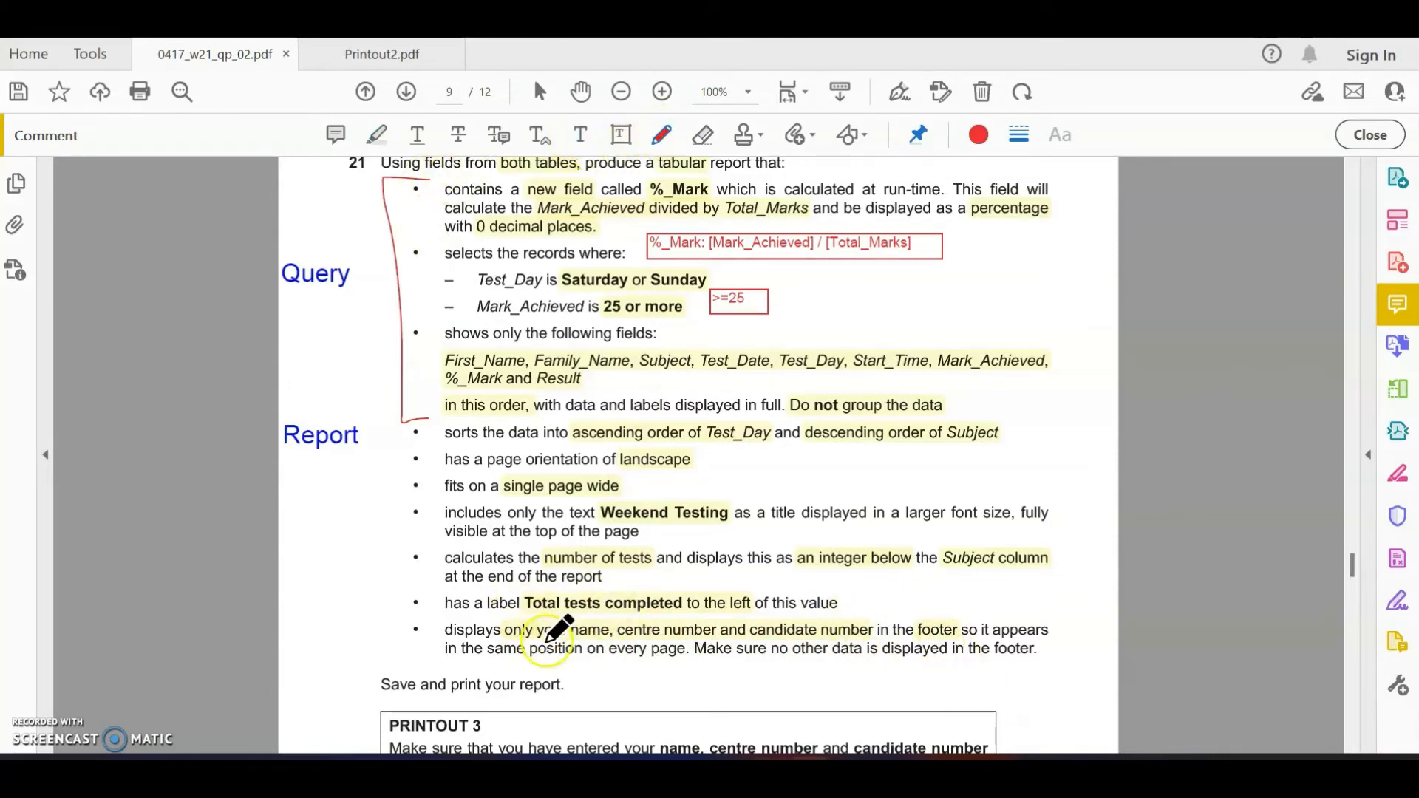
pyautogui.moveTo(544, 623)
pyautogui.mouseDown()
pyautogui.moveTo(494, 629)
pyautogui.moveTo(525, 640)
pyautogui.moveTo(538, 626)
pyautogui.mouseUp()
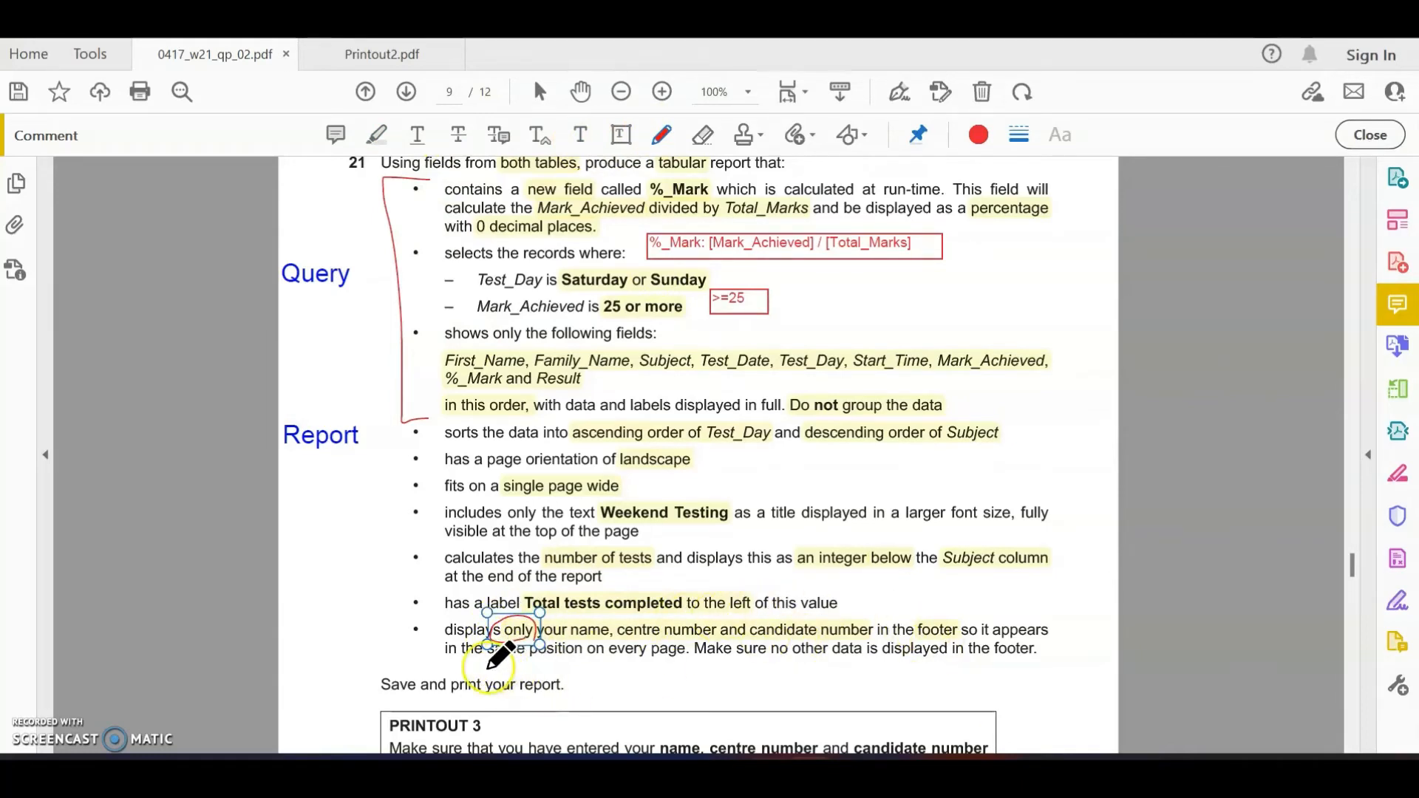
pyautogui.moveTo(484, 663); pyautogui.dragTo(562, 665)
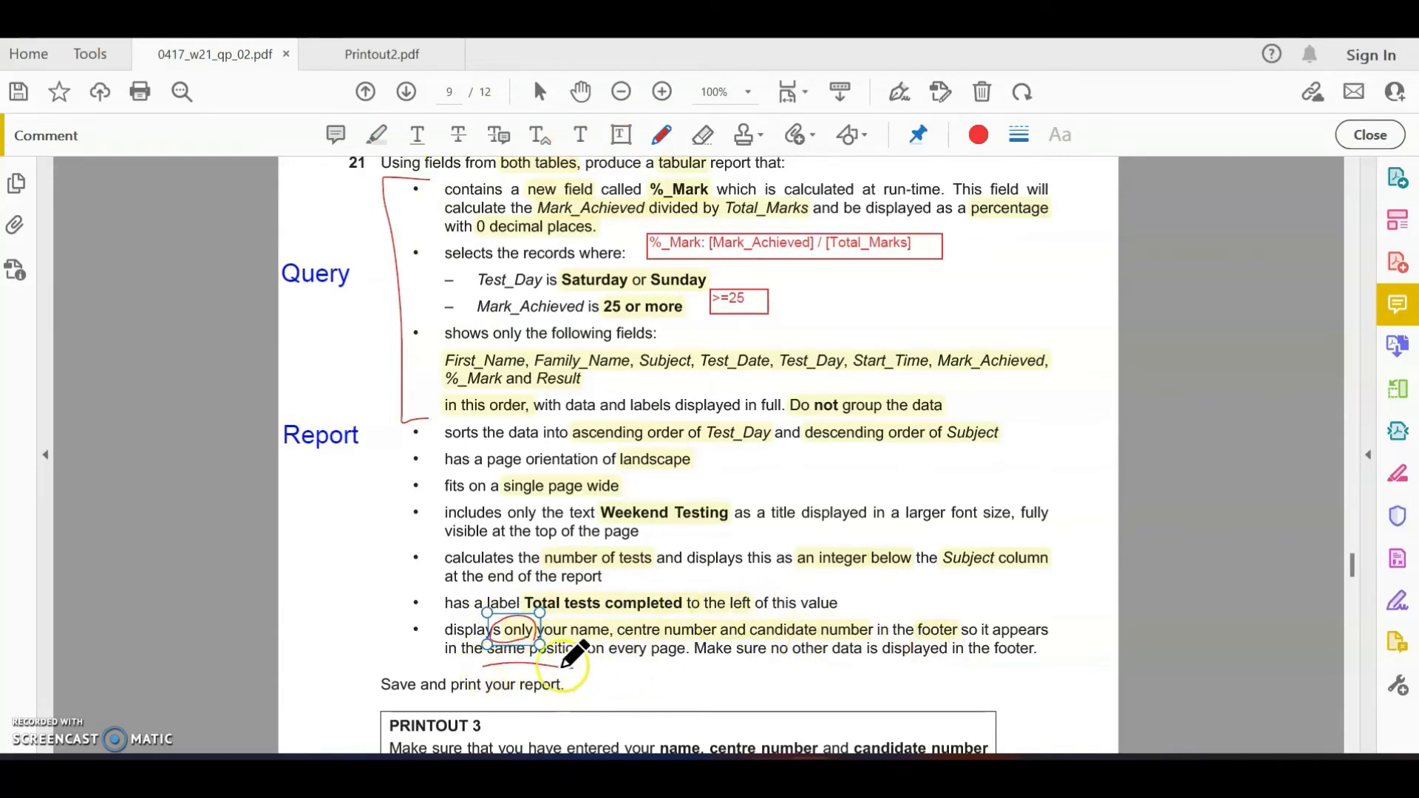
pyautogui.moveTo(742, 665)
pyautogui.mouseDown()
pyautogui.moveTo(797, 681)
pyautogui.moveTo(1027, 663)
pyautogui.mouseUp()
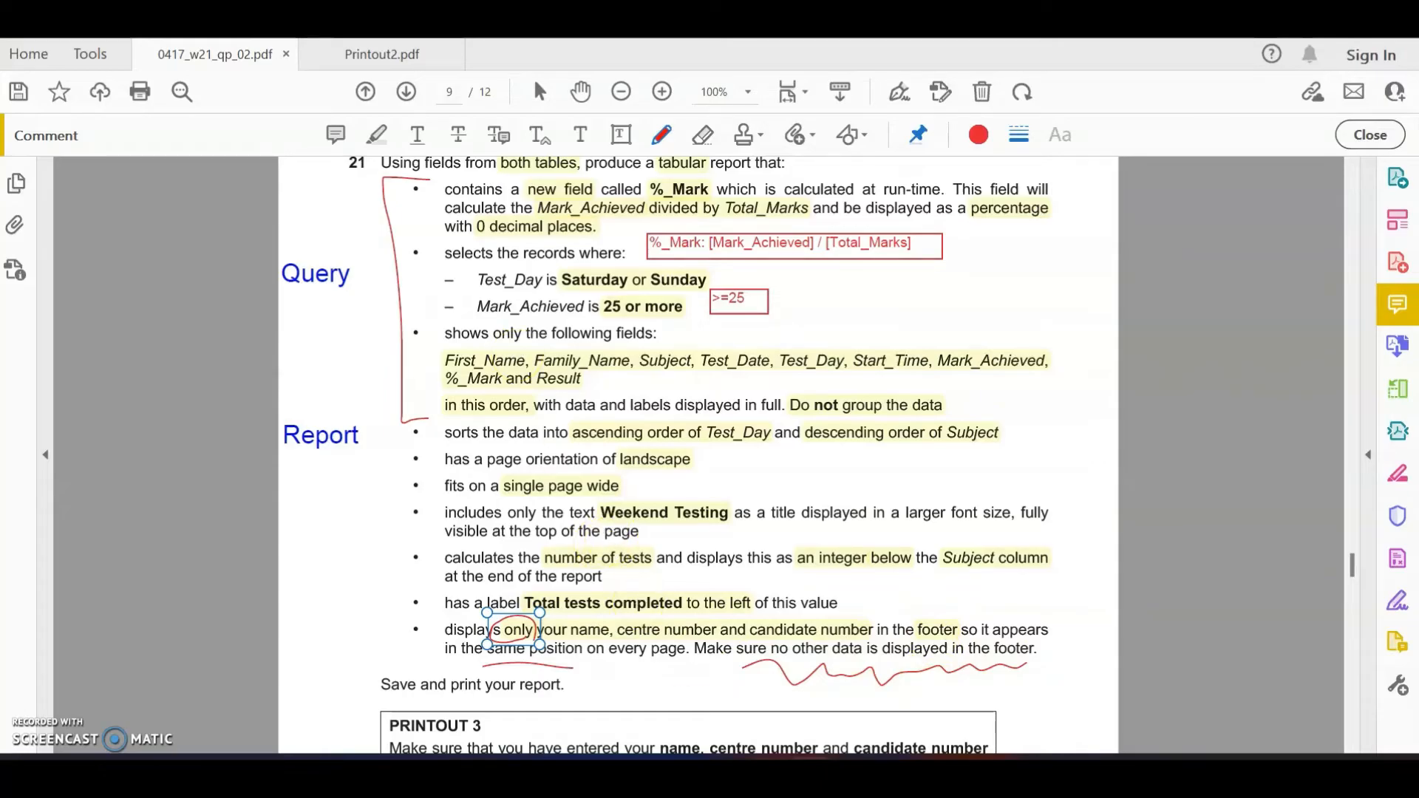
# Step: Switch to Access and close the N2102RESULTS table without saving its layout changes
pyautogui.click(977, 773)
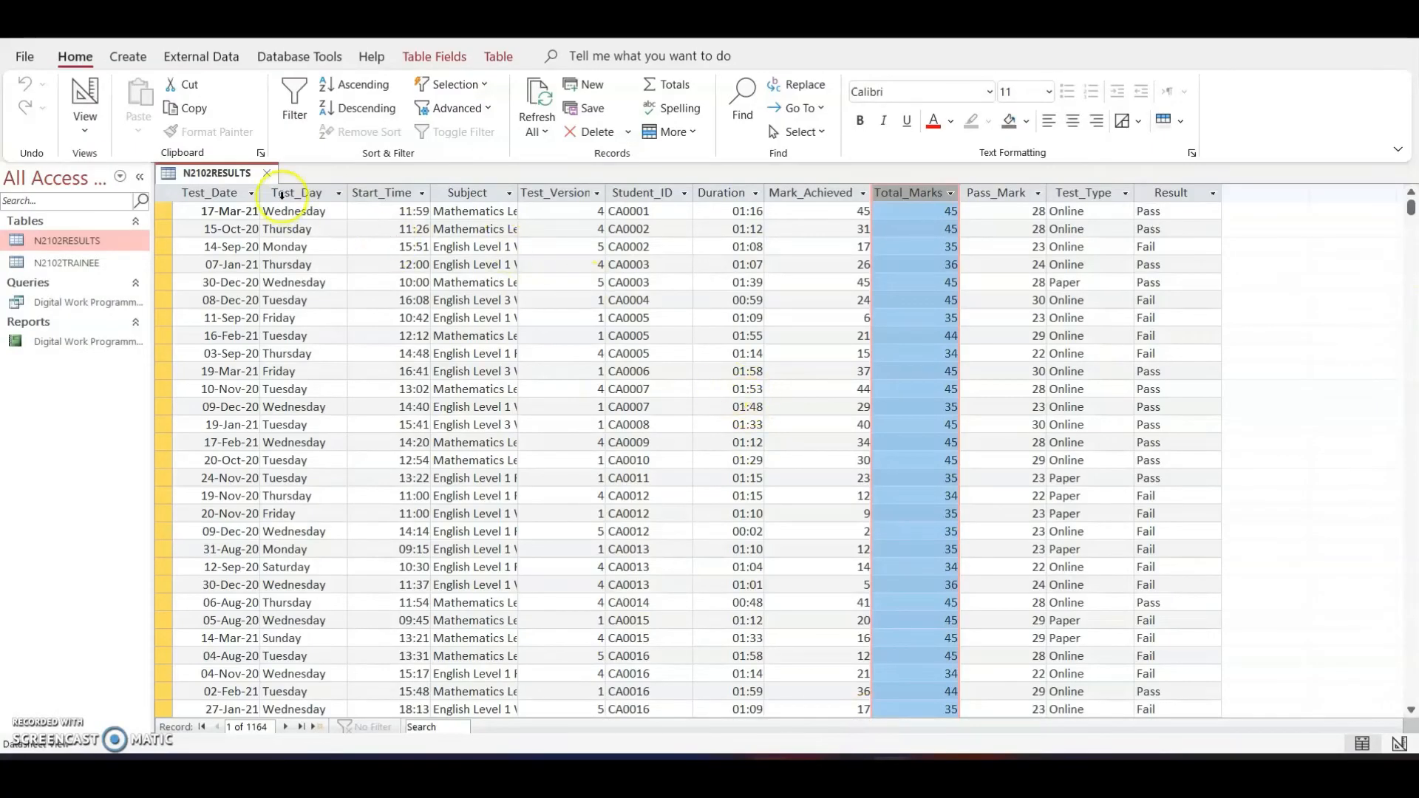
pyautogui.click(270, 173)
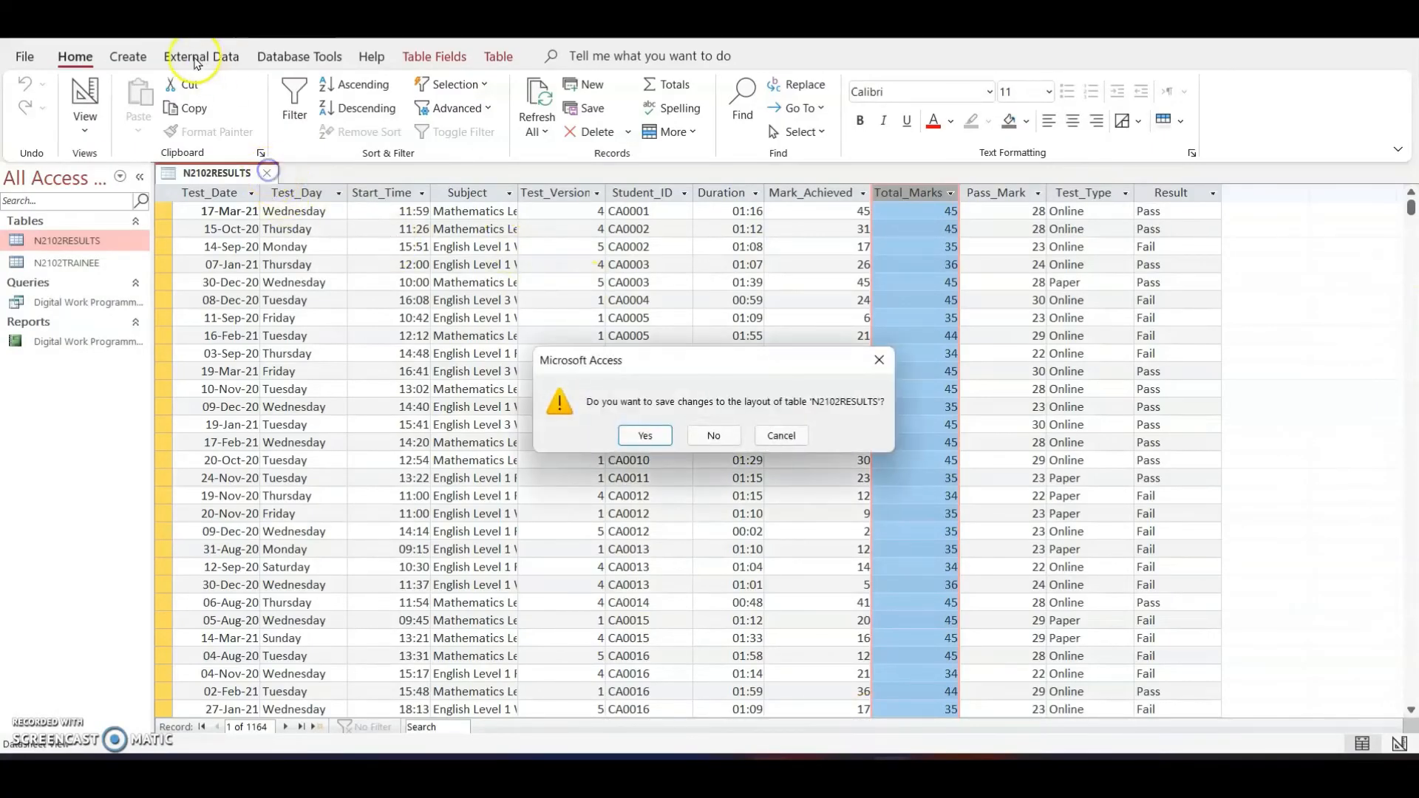
pyautogui.click(714, 434)
# Step: Create a new query in design view with the N2102RESULTS and N2102TRAINEE tables, and enlarge both field lists to show every field
pyautogui.click(128, 56)
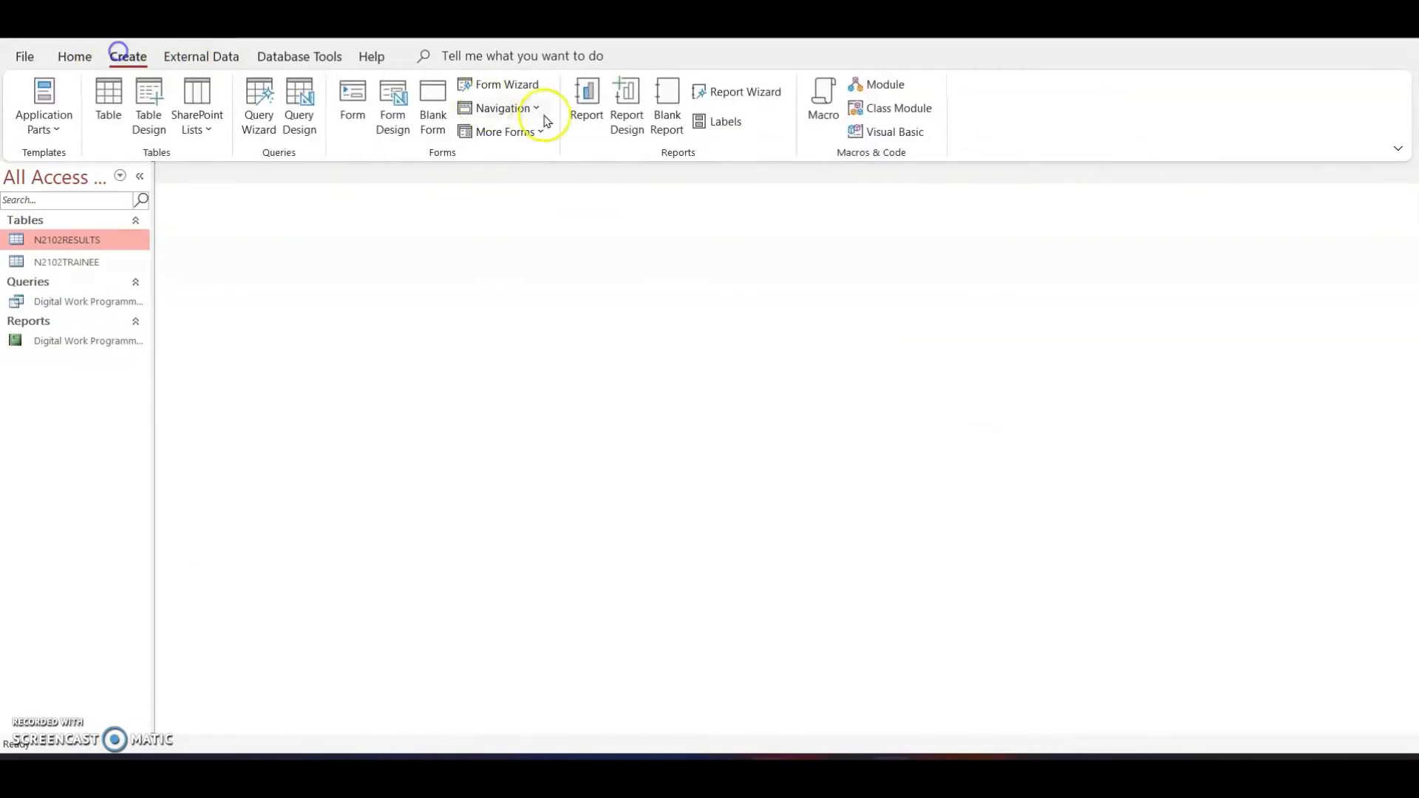
pyautogui.click(299, 96)
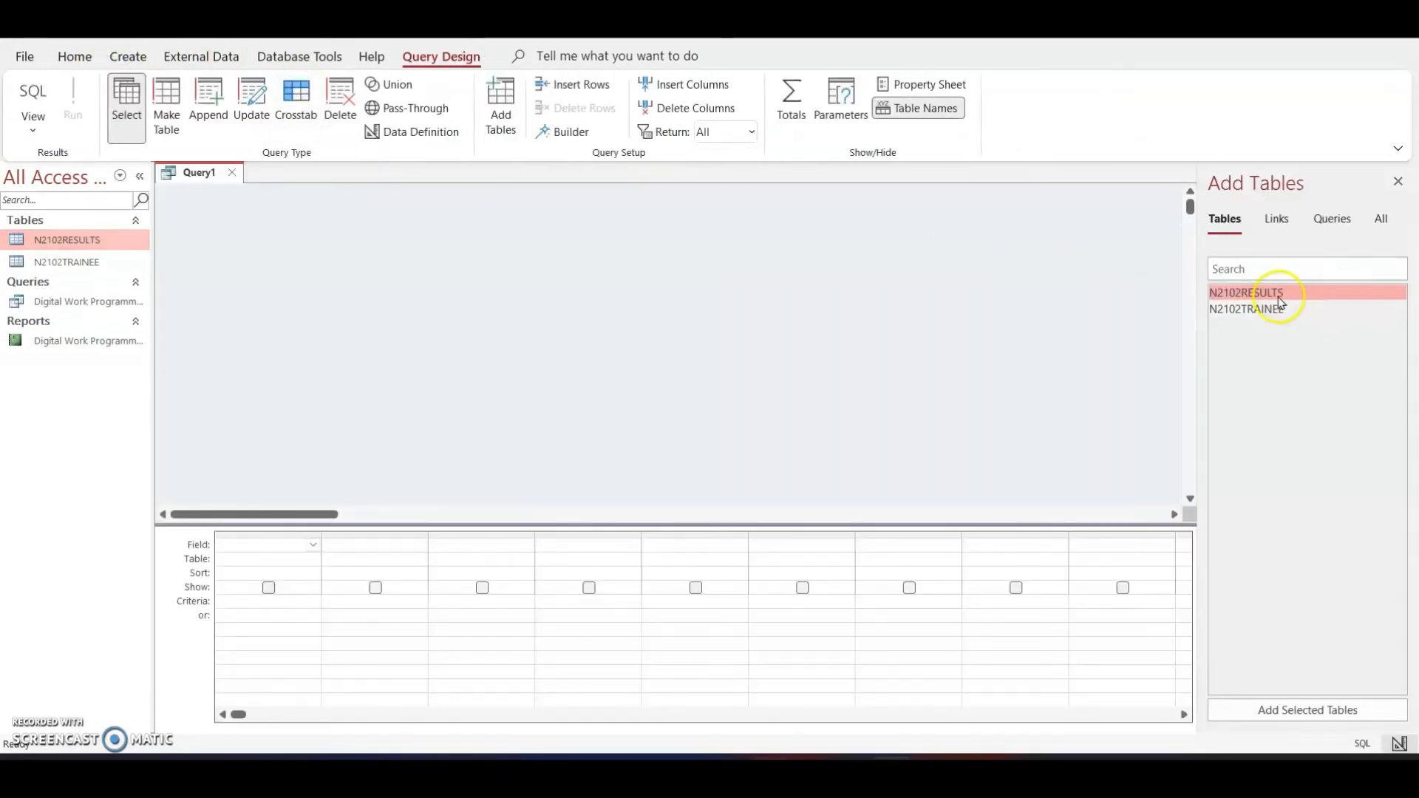
pyautogui.keyDown('shift'); pyautogui.click(1276, 310); pyautogui.keyUp('shift')
pyautogui.click(1353, 710)
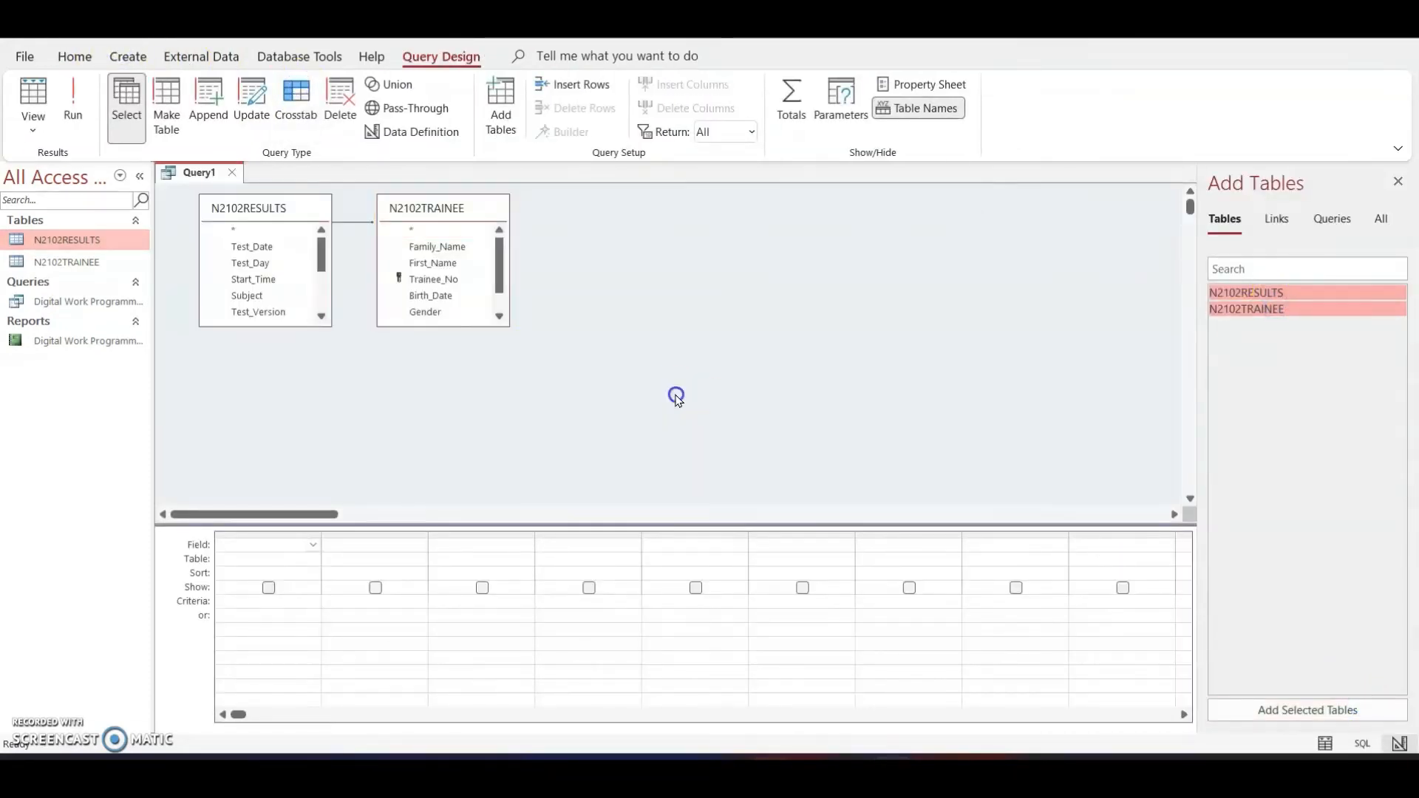
pyautogui.moveTo(466, 323); pyautogui.dragTo(470, 420)
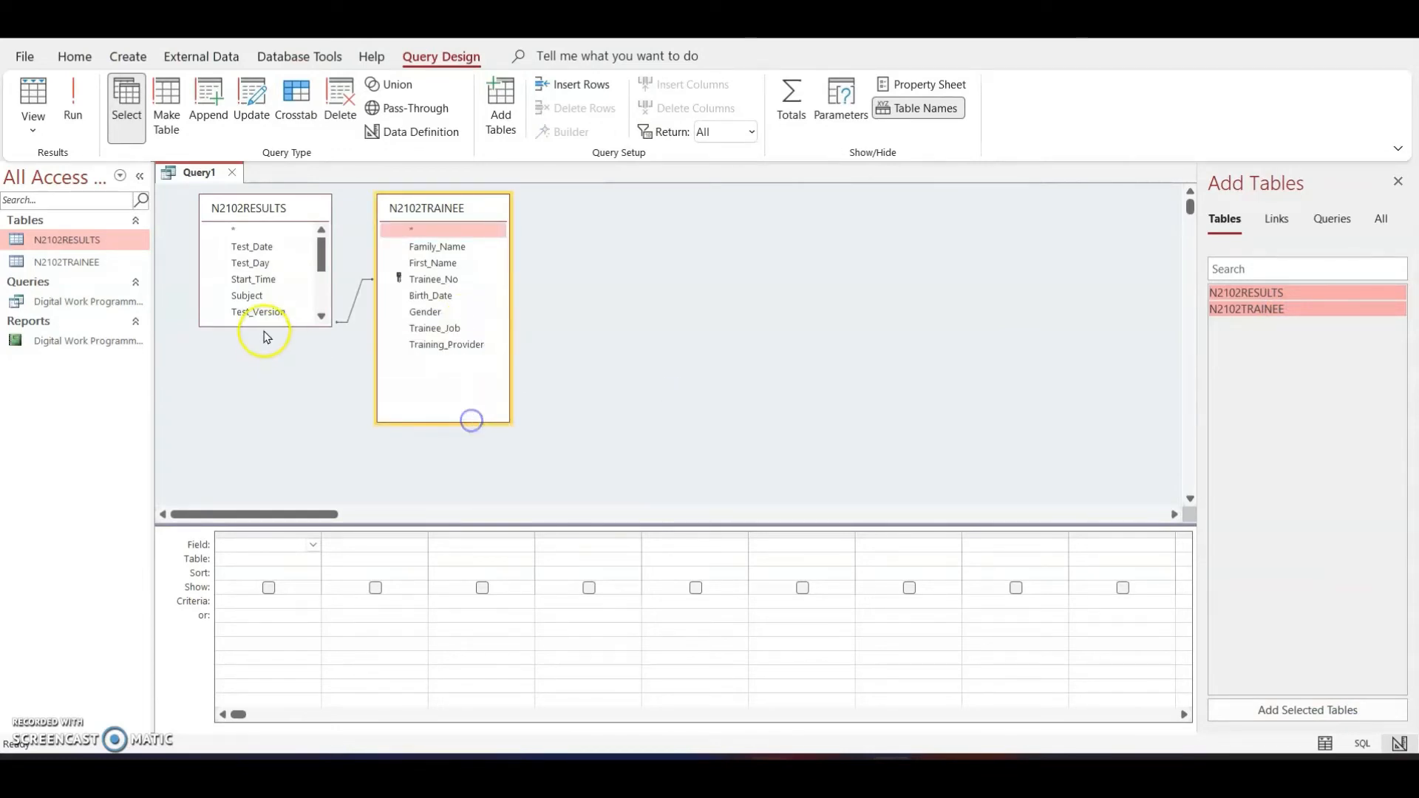
pyautogui.moveTo(266, 325); pyautogui.dragTo(265, 466)
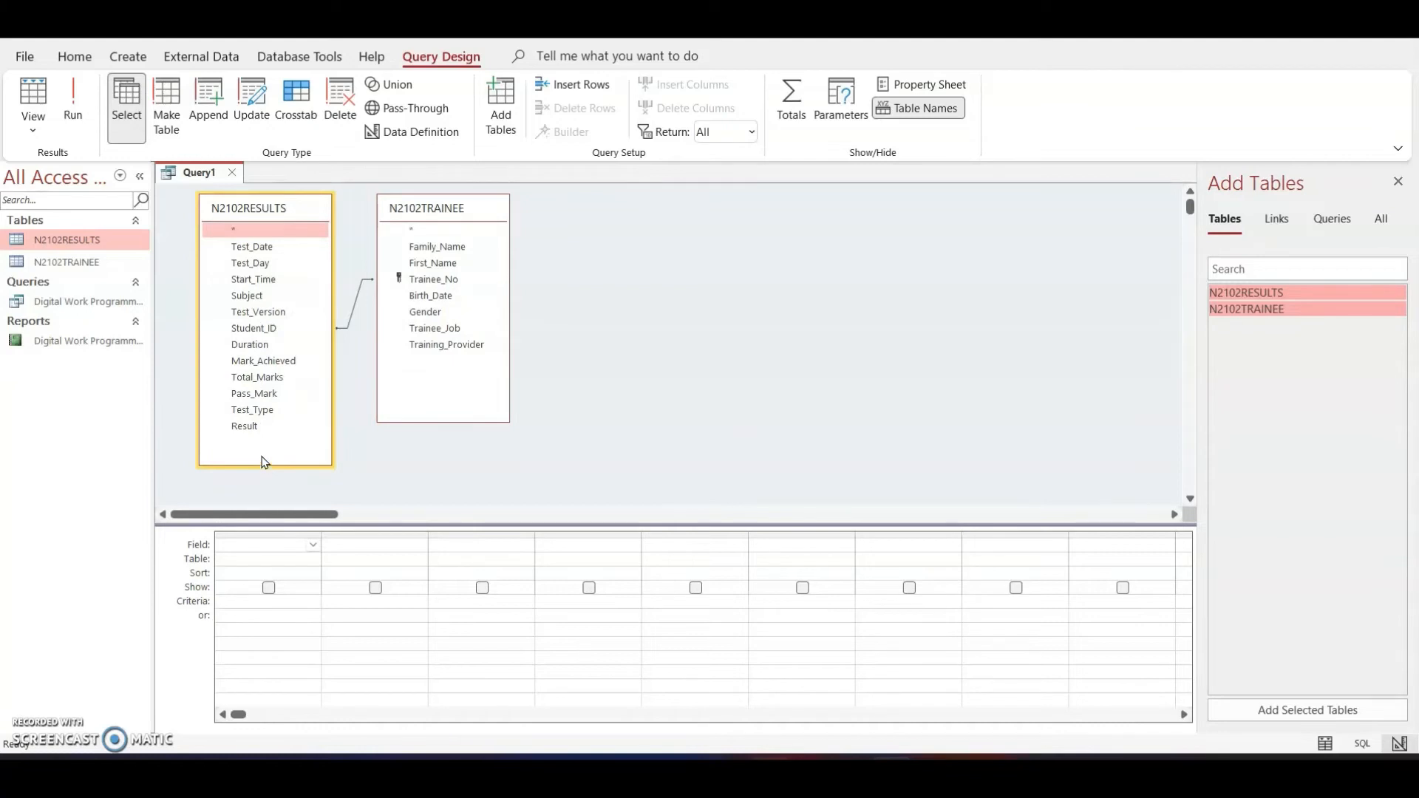
# Step: Add the fields First_Name, Family_Name, Subject, Test_Date, Test_Day, Start_Time and Mark_Achieved to the query in that order
pyautogui.doubleClick(434, 264)
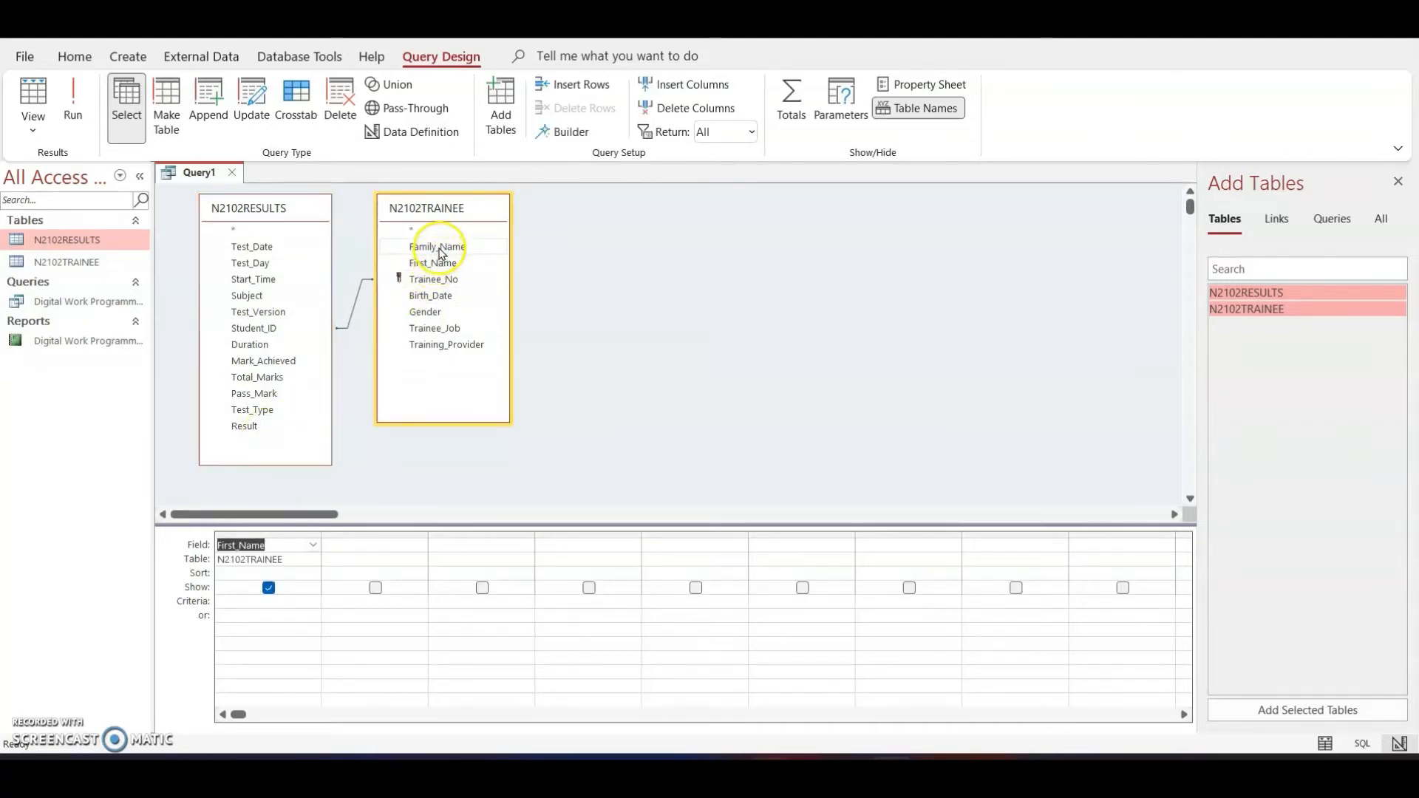
pyautogui.doubleClick(433, 250)
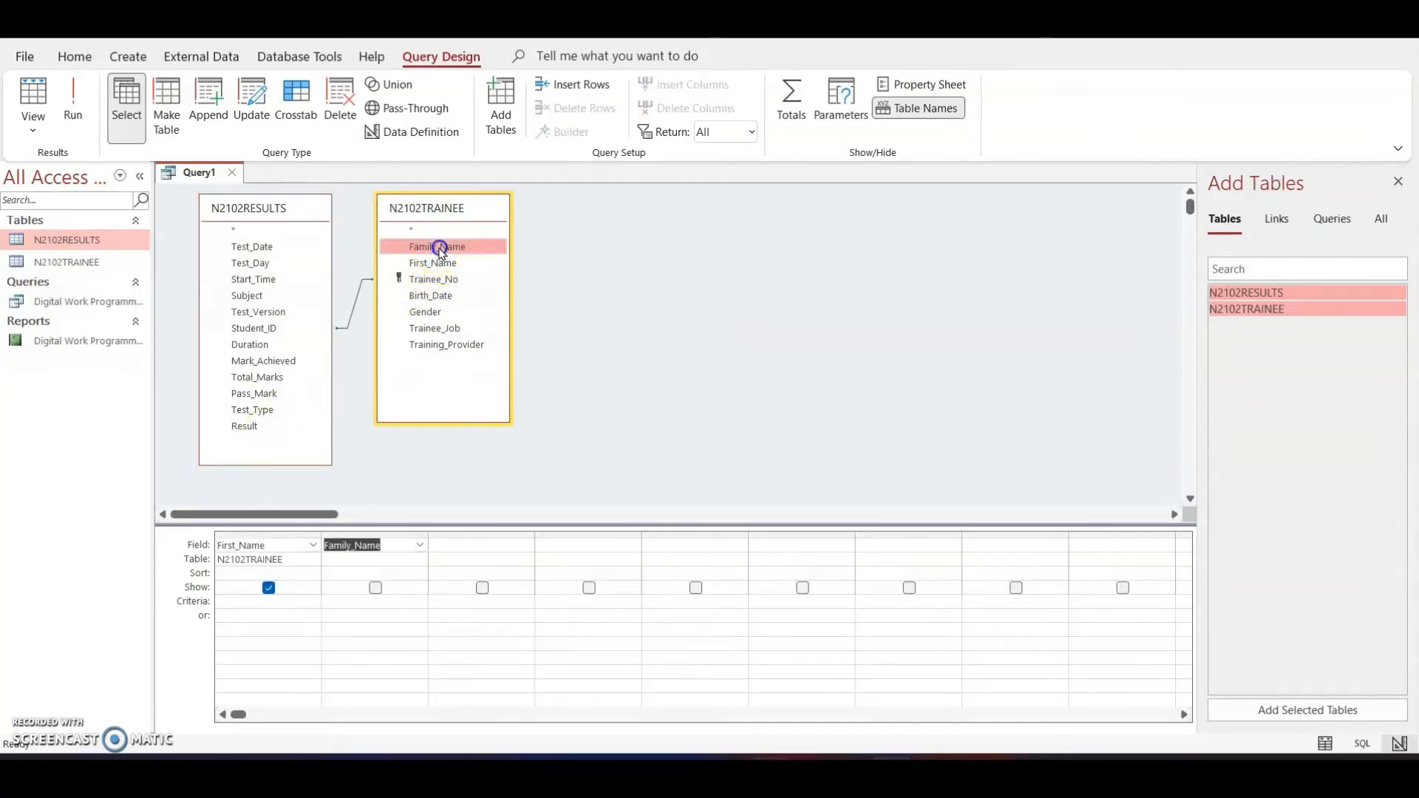
pyautogui.doubleClick(245, 297)
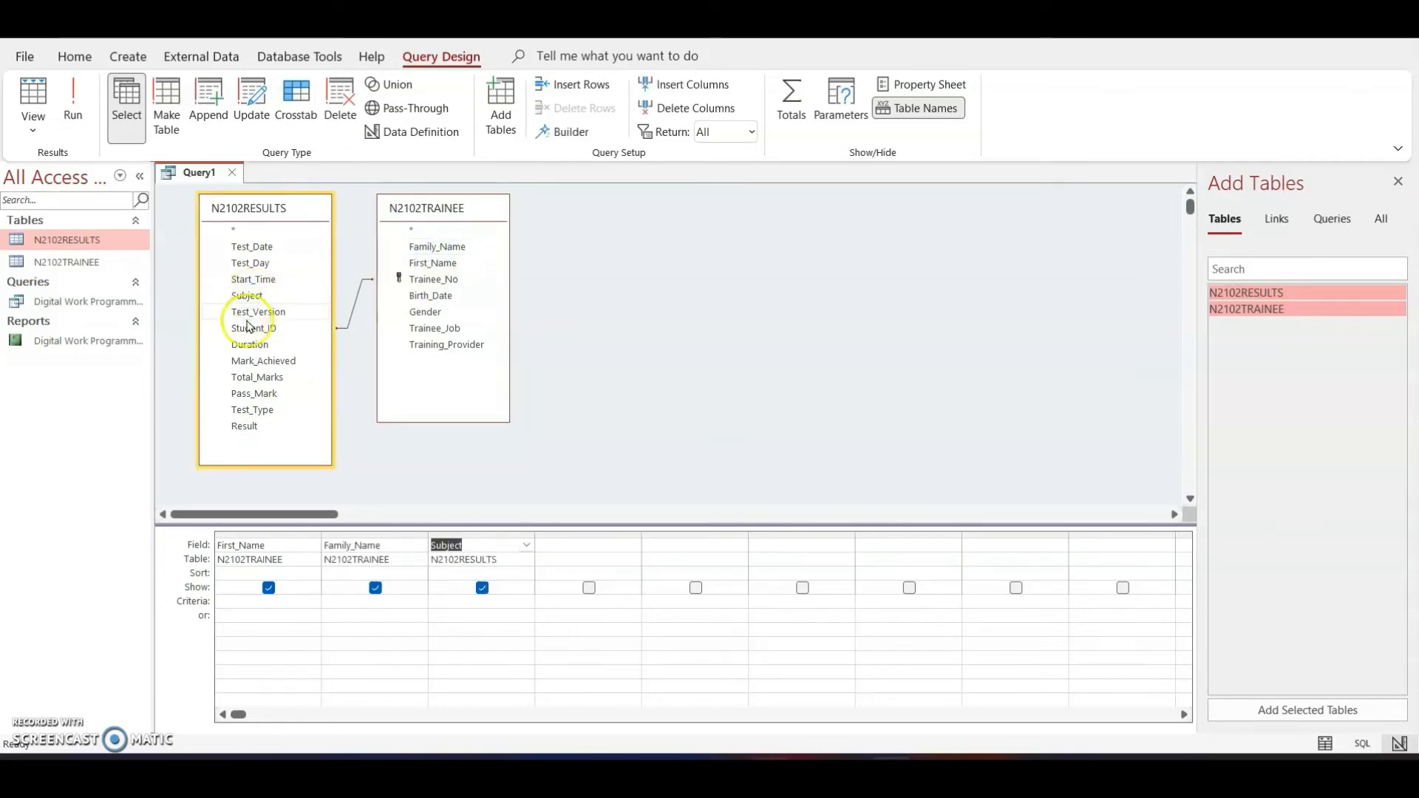
pyautogui.click(243, 248)
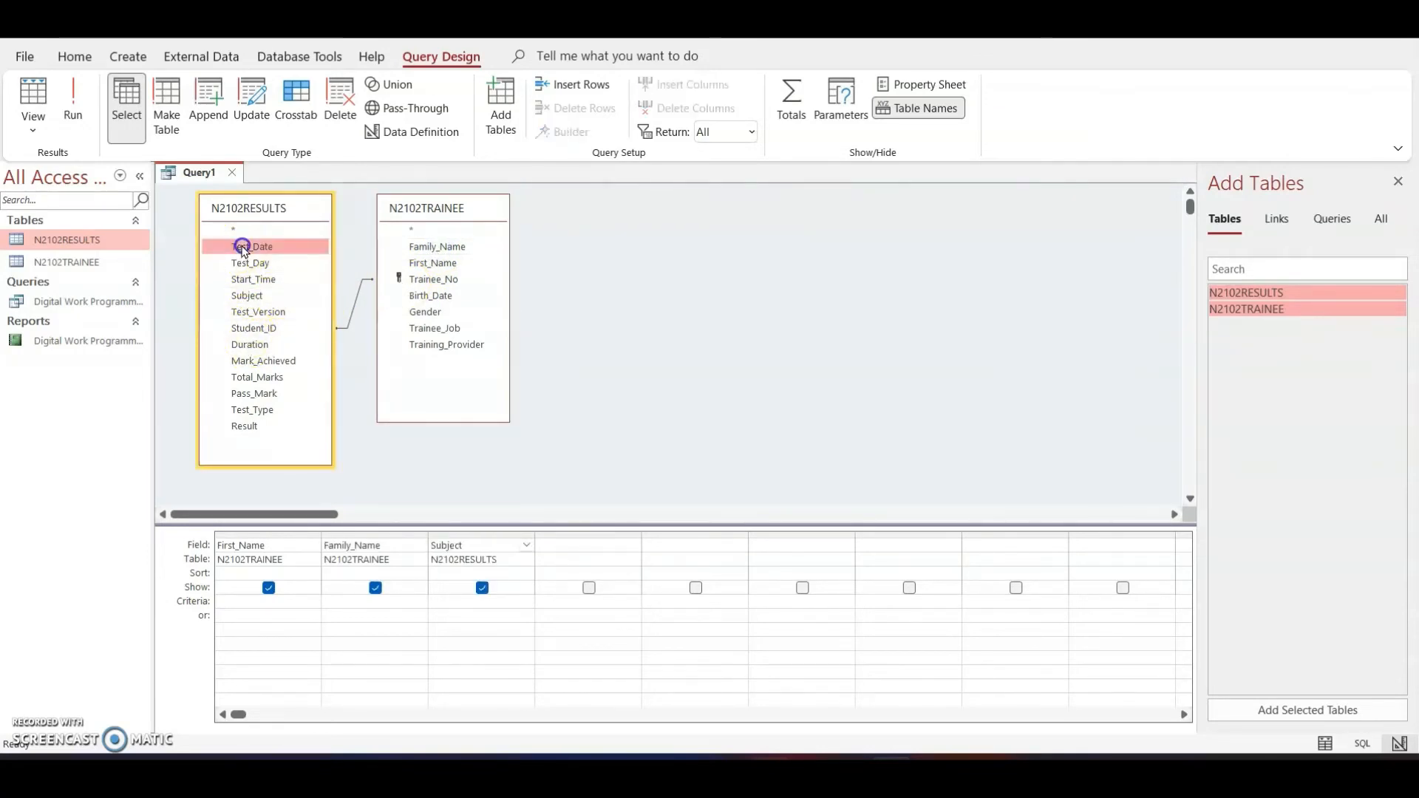
pyautogui.doubleClick(243, 249)
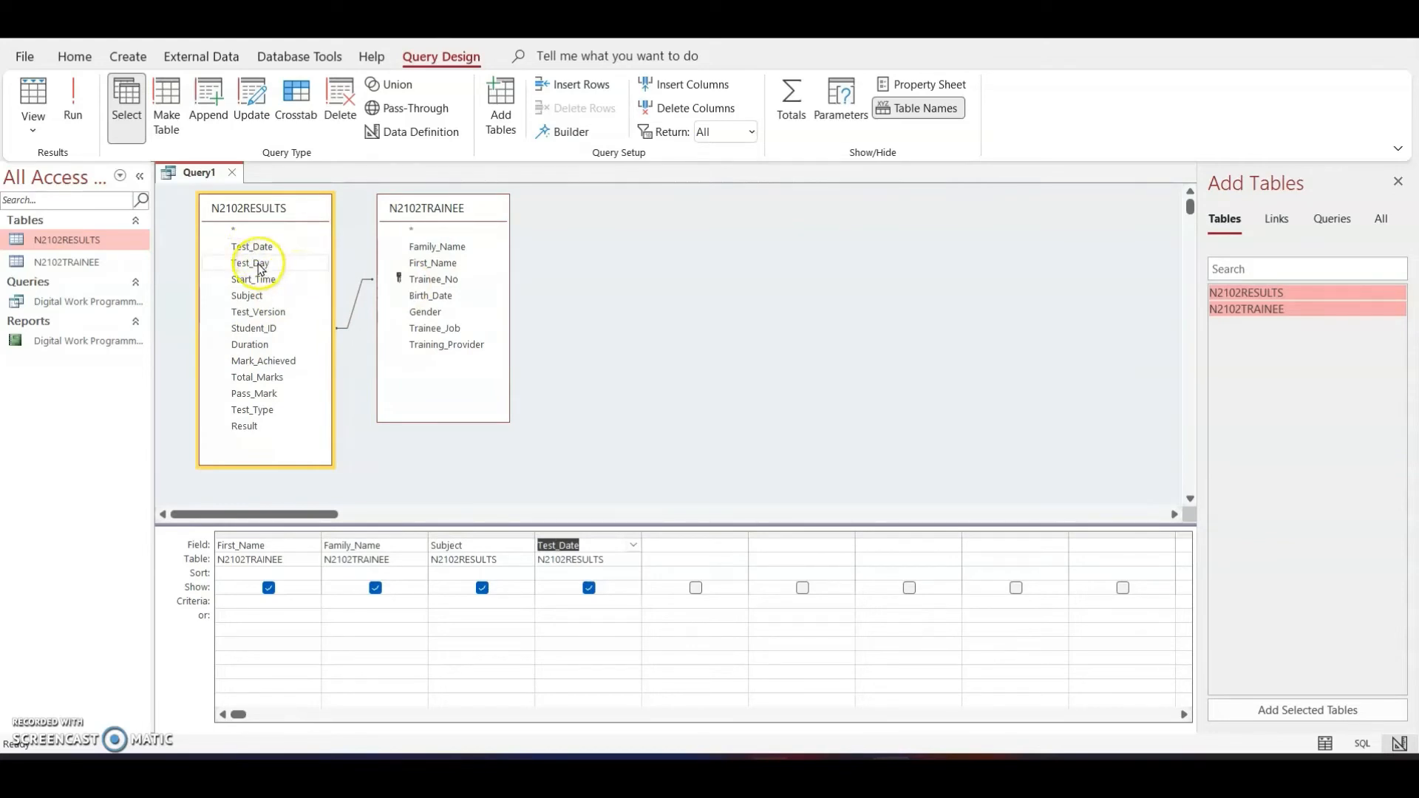
pyautogui.doubleClick(256, 265)
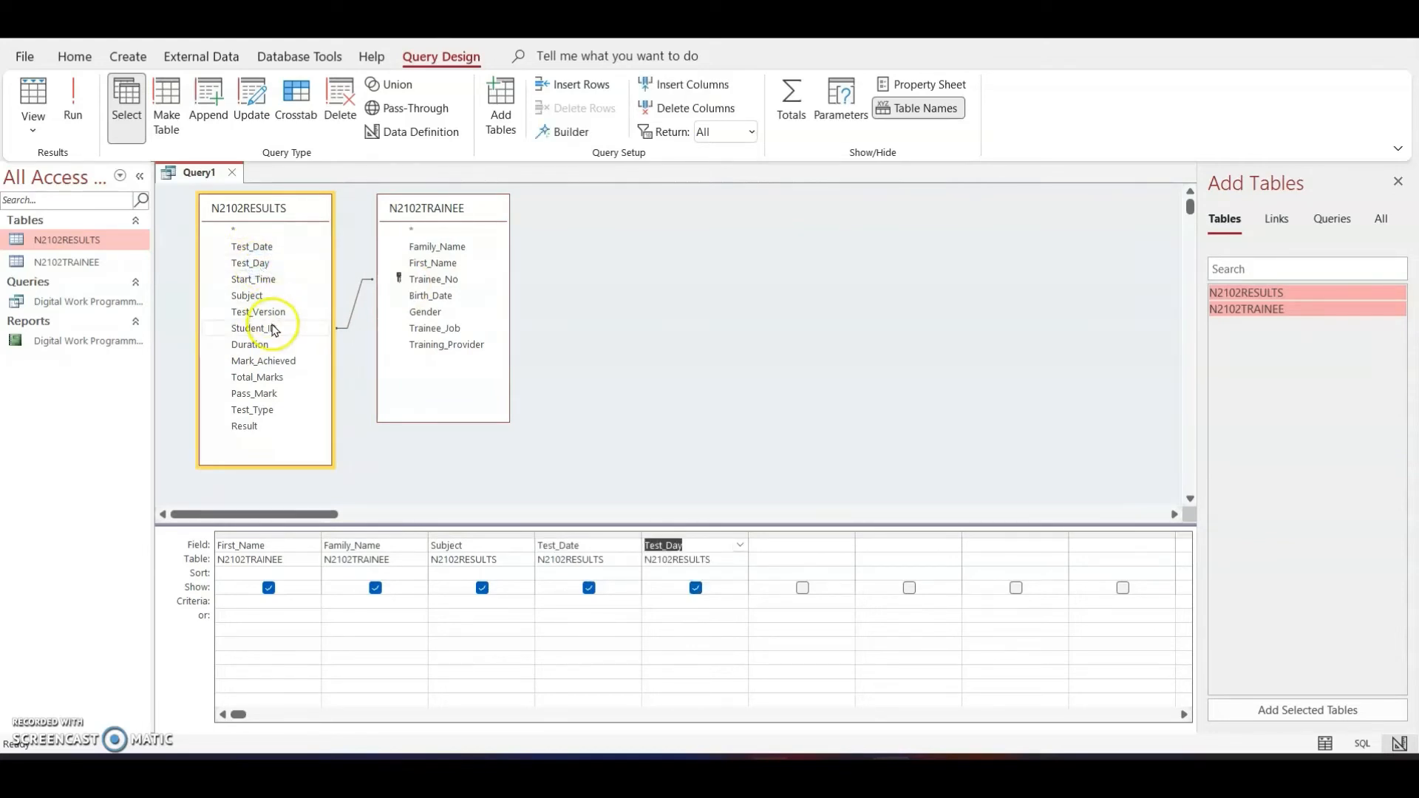
pyautogui.click(253, 279)
pyautogui.doubleClick(252, 281)
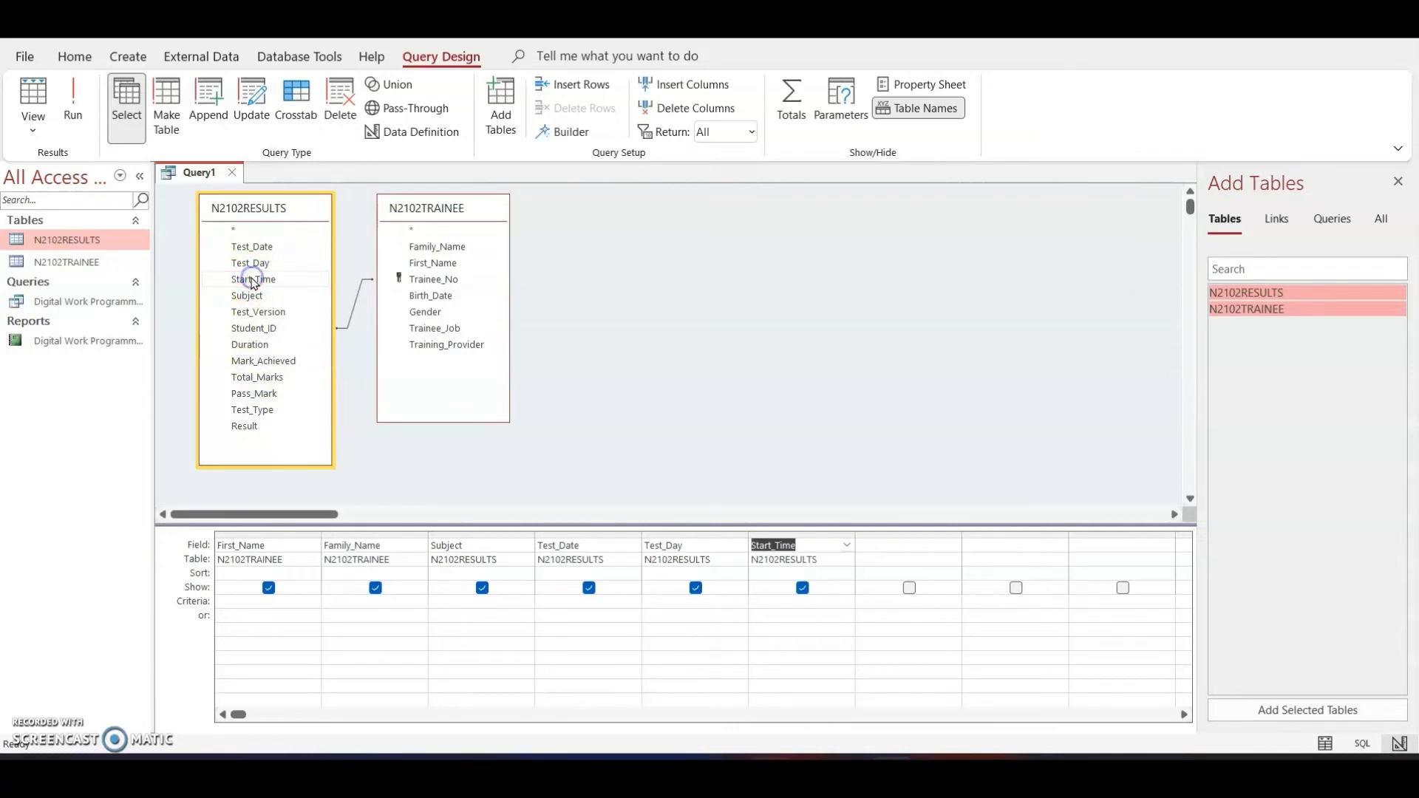
pyautogui.doubleClick(263, 361)
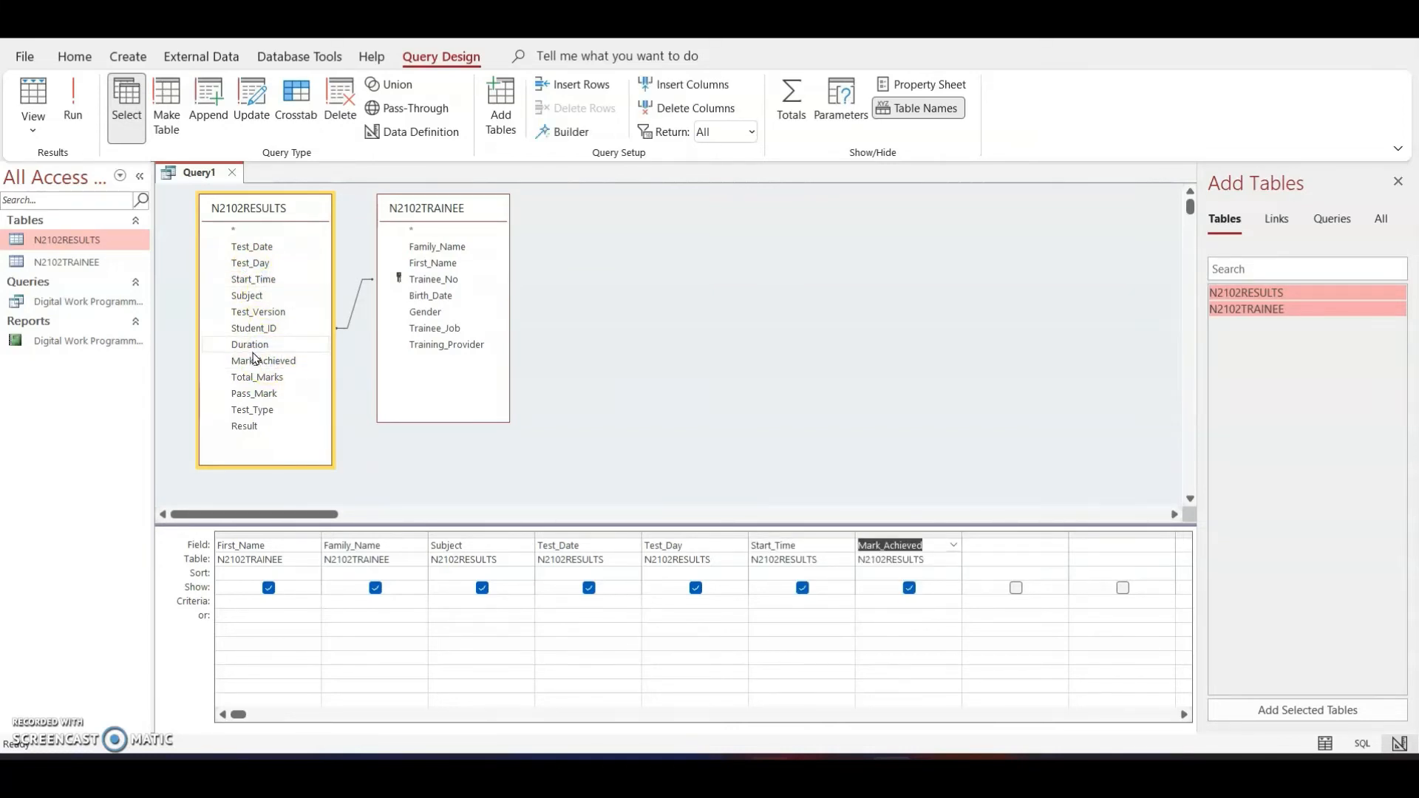
# Step: Add the calculated field %_Mark: [Mark_Achieved]/[Total_Marks] after Mark_Achieved and widen its column to show the whole expression
pyautogui.click(1024, 545)
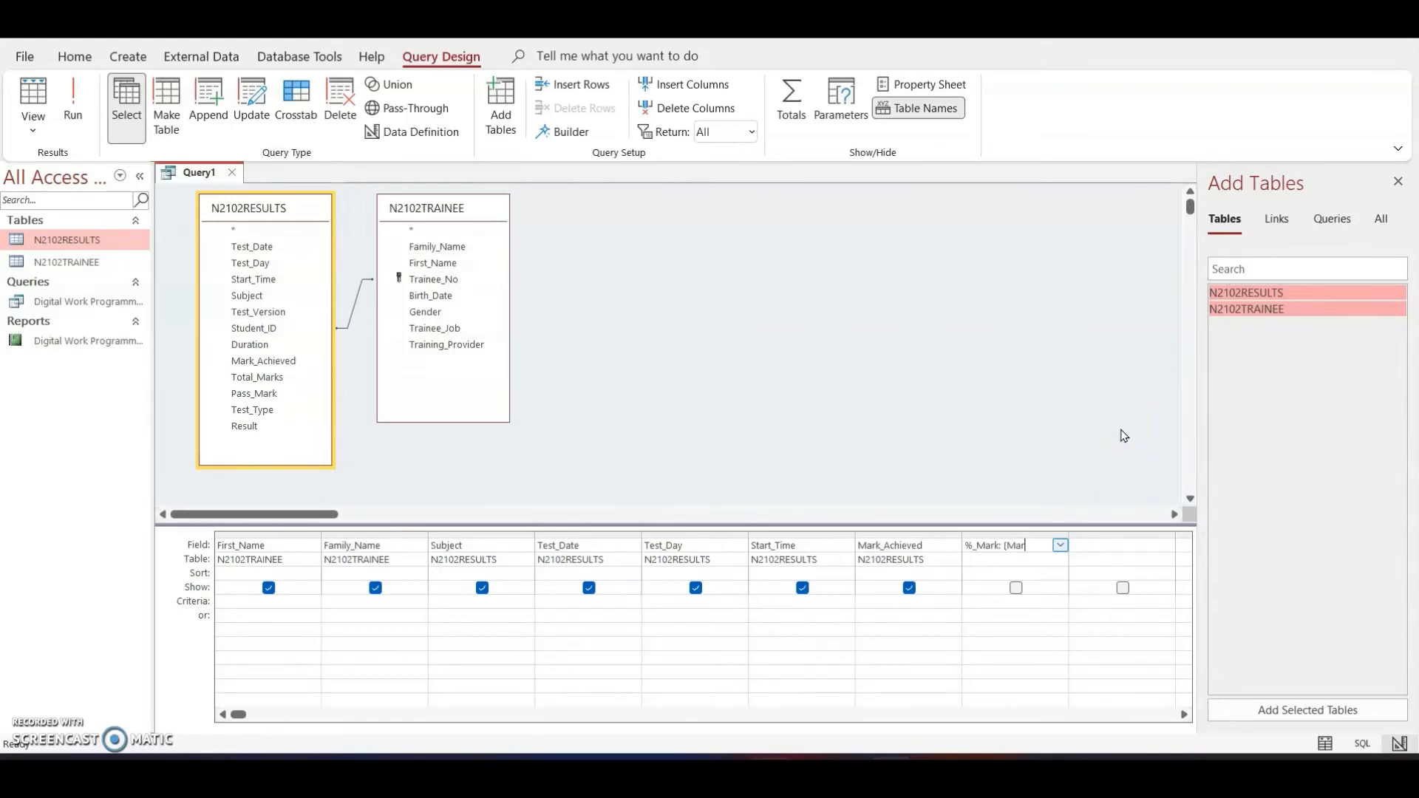
pyautogui.write('k_Ac')
pyautogui.write('hieved]/ ')
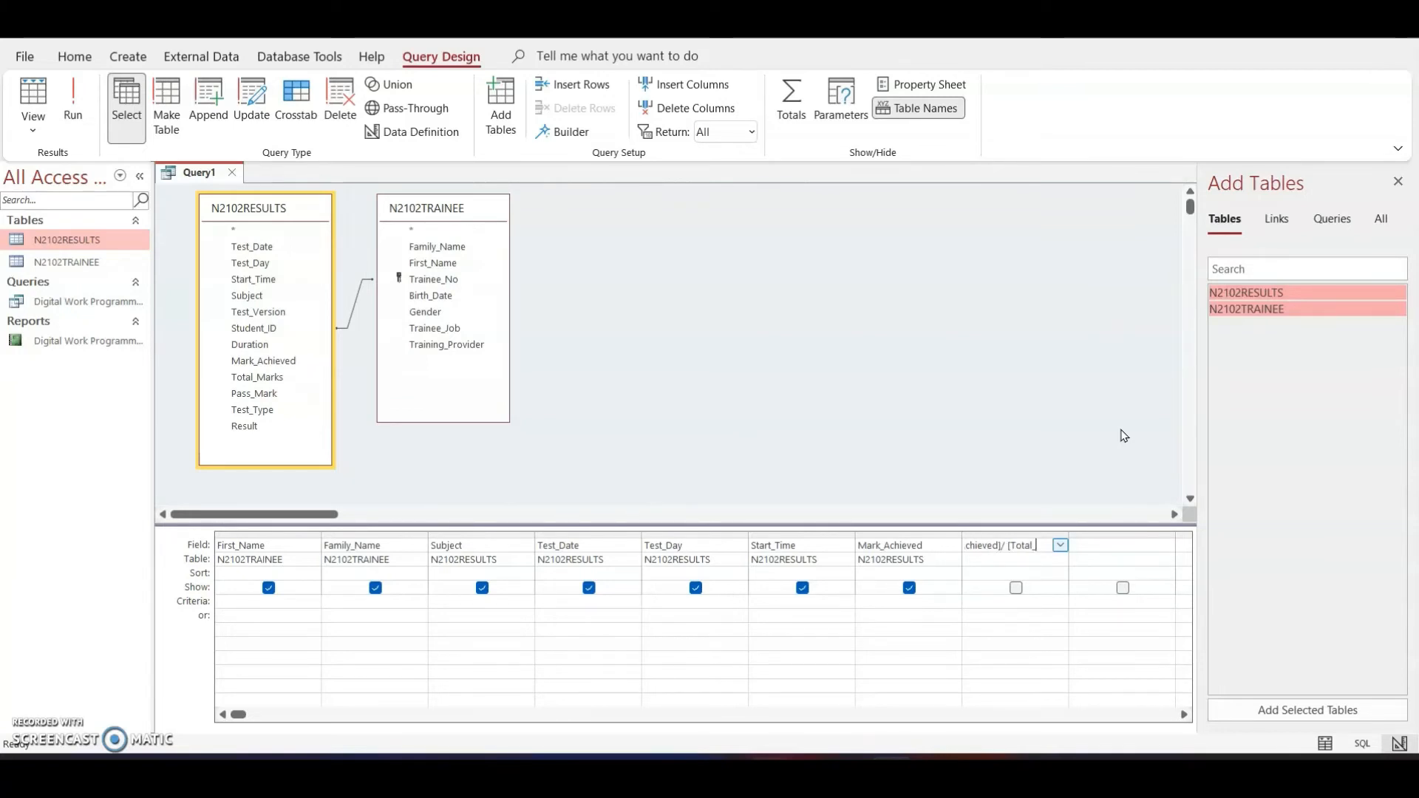
pyautogui.write('[Total_M')
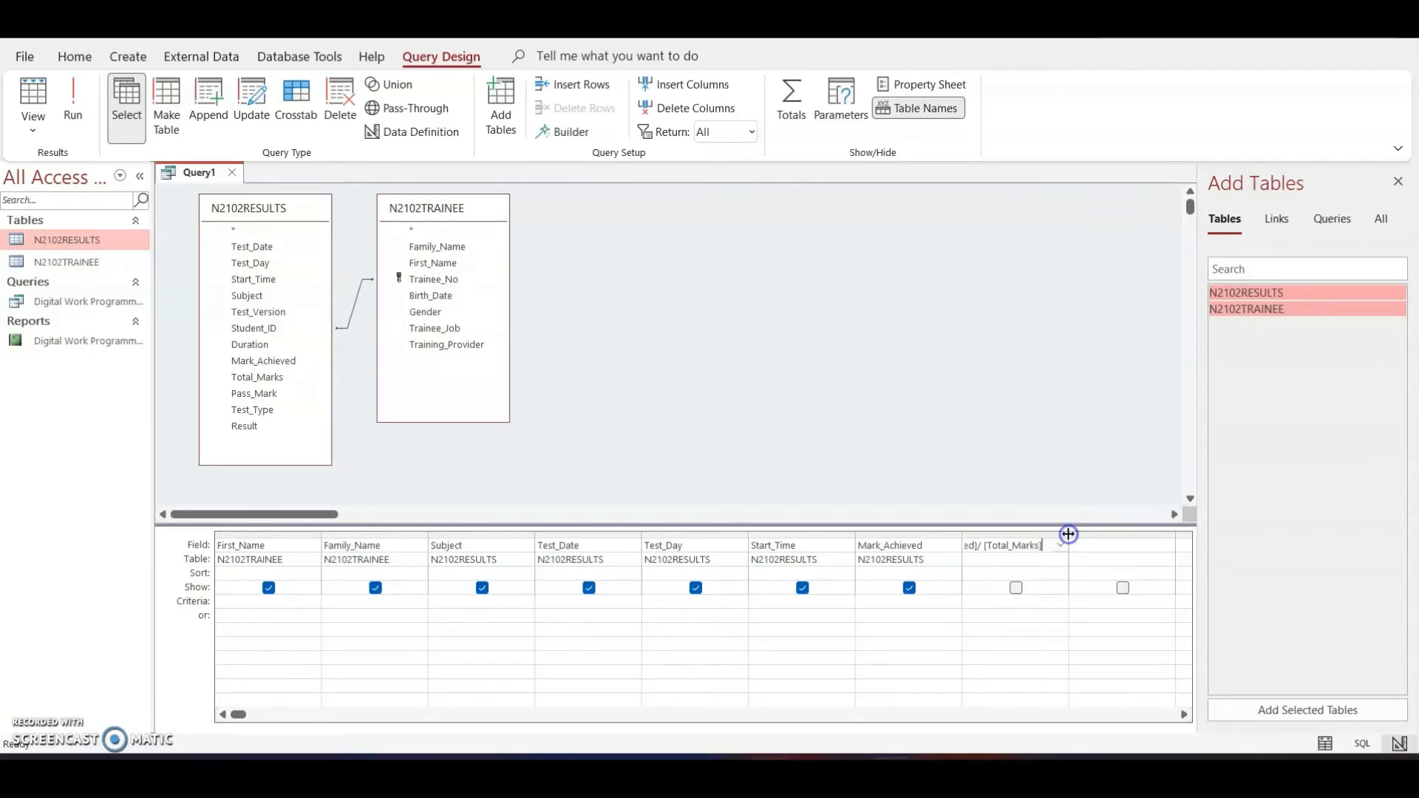
pyautogui.moveTo(1071, 534); pyautogui.dragTo(1166, 533)
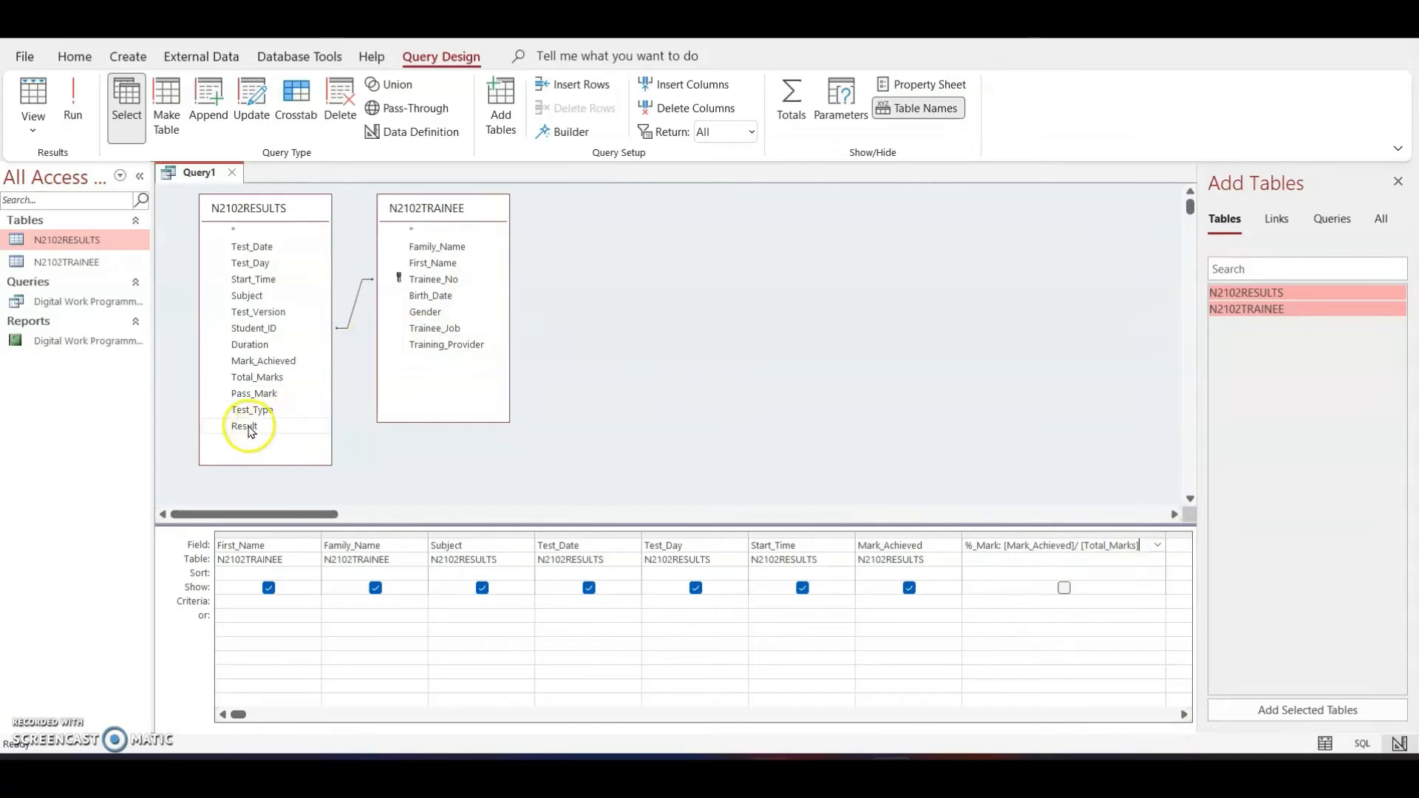
# Step: Add the Result field to the query, place %_Mark directly before it, and close the Add Tables pane
pyautogui.doubleClick(246, 427)
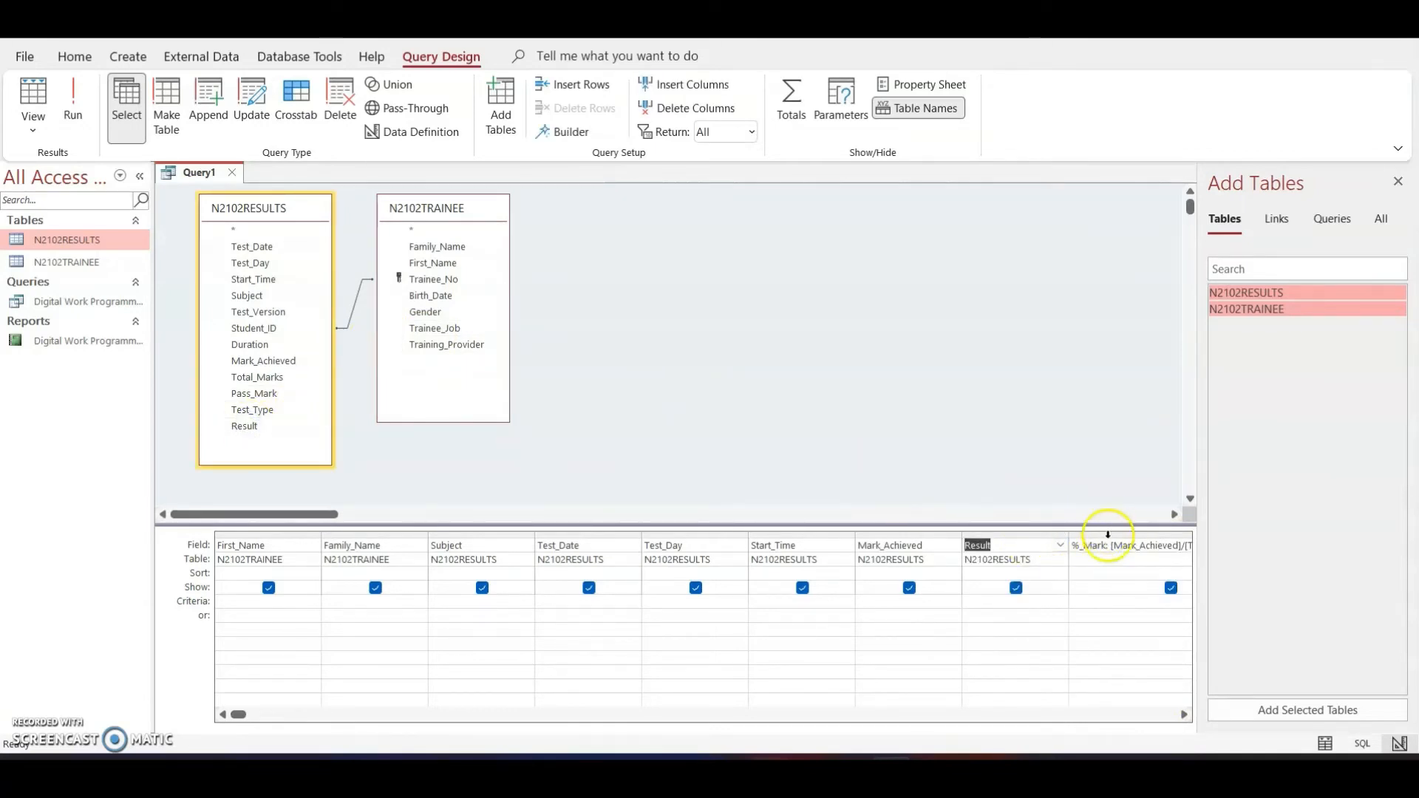
pyautogui.click(1109, 532)
pyautogui.moveTo(1116, 532); pyautogui.dragTo(995, 533)
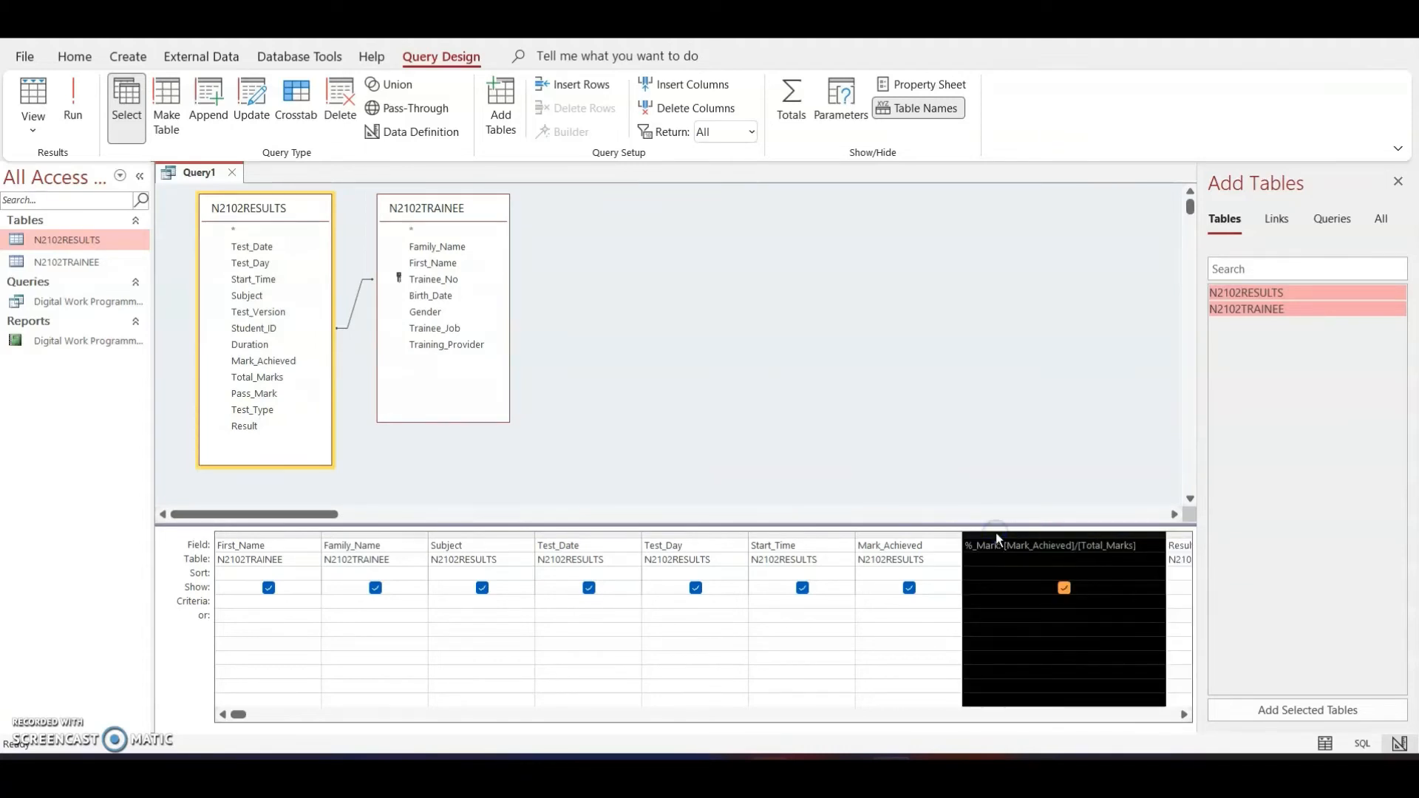
pyautogui.click(1398, 182)
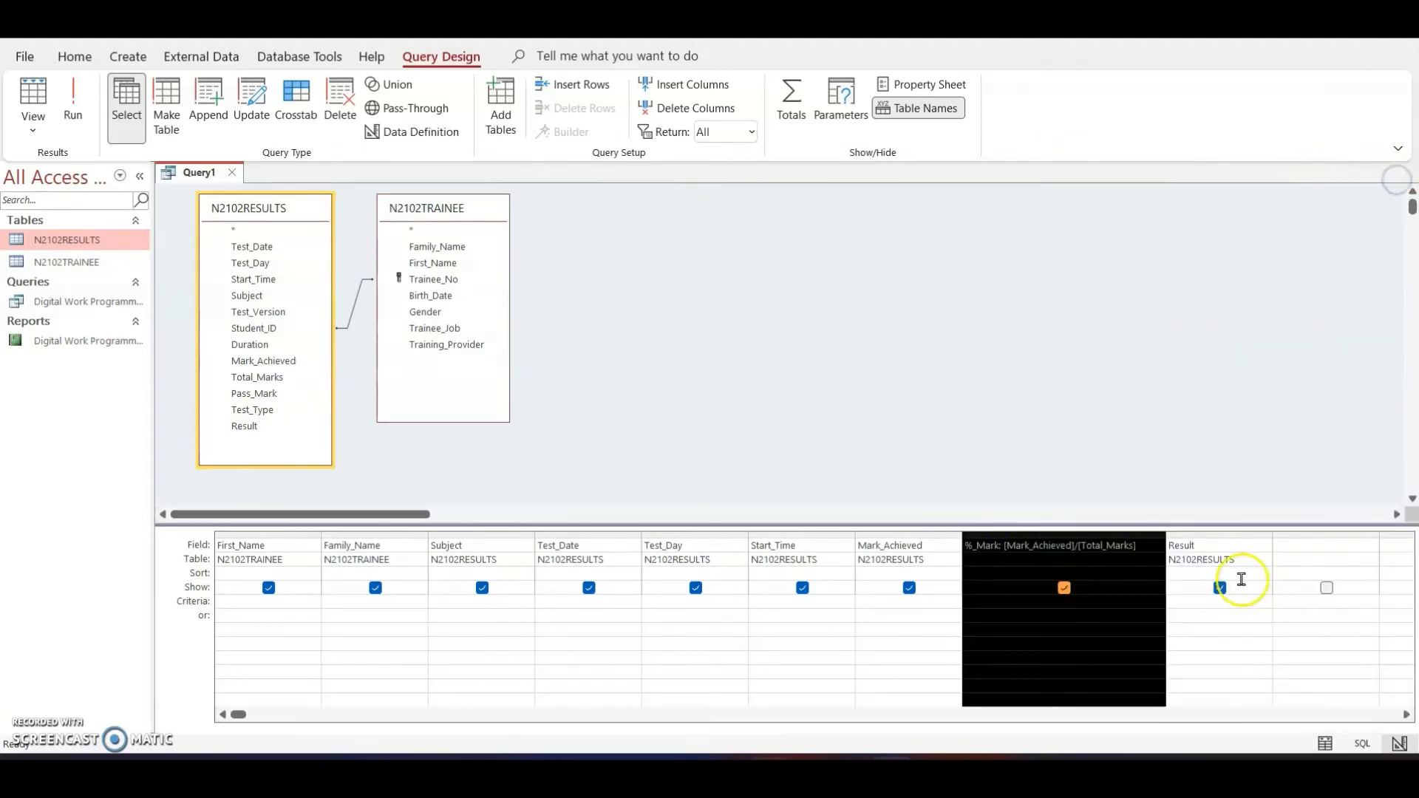
pyautogui.click(1001, 409)
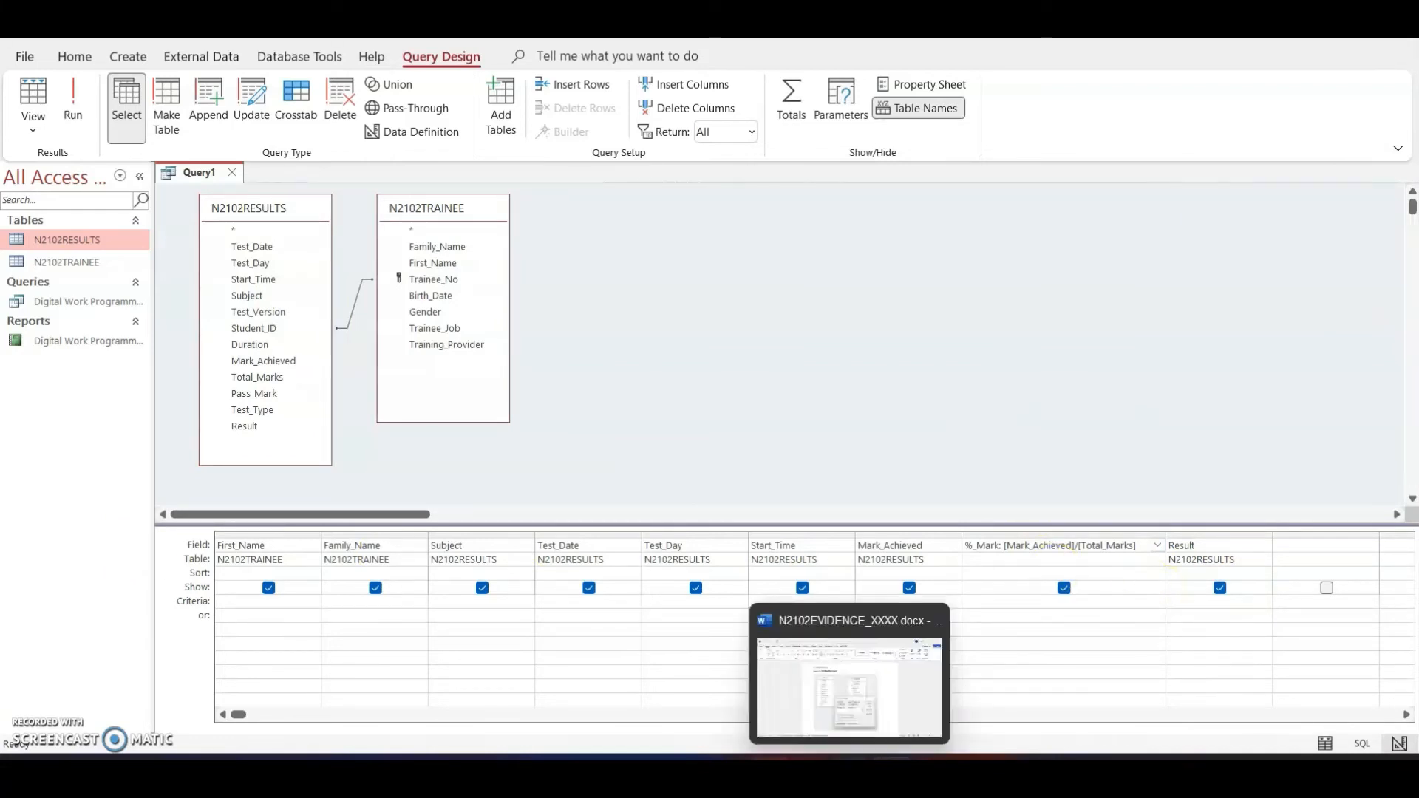
# Step: Check the record selection criteria in the question paper PDF, return to Access and set the Test_Day criteria to "Saturday" or "Sunday"
pyautogui.moveTo(808, 772)
pyautogui.click(734, 681)
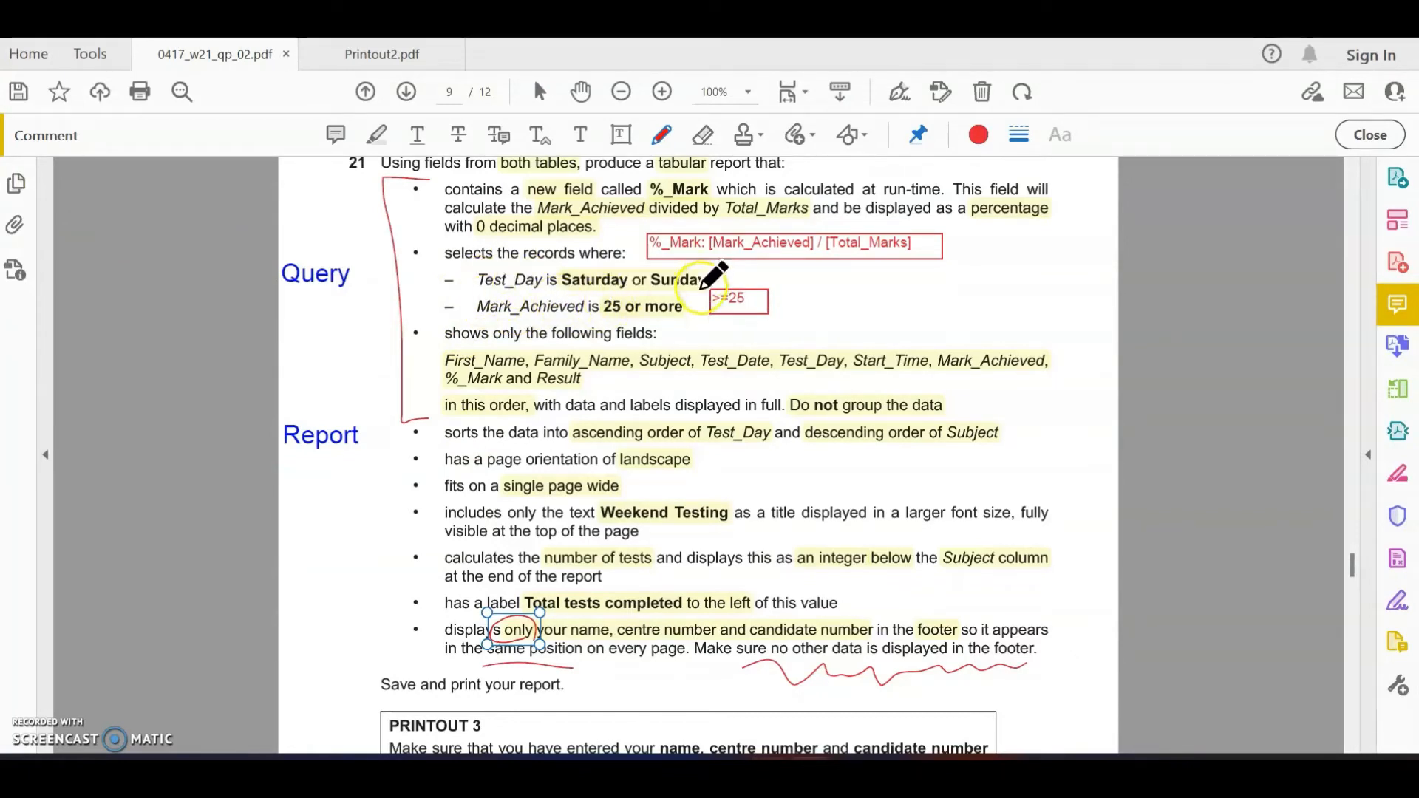
pyautogui.click(887, 772)
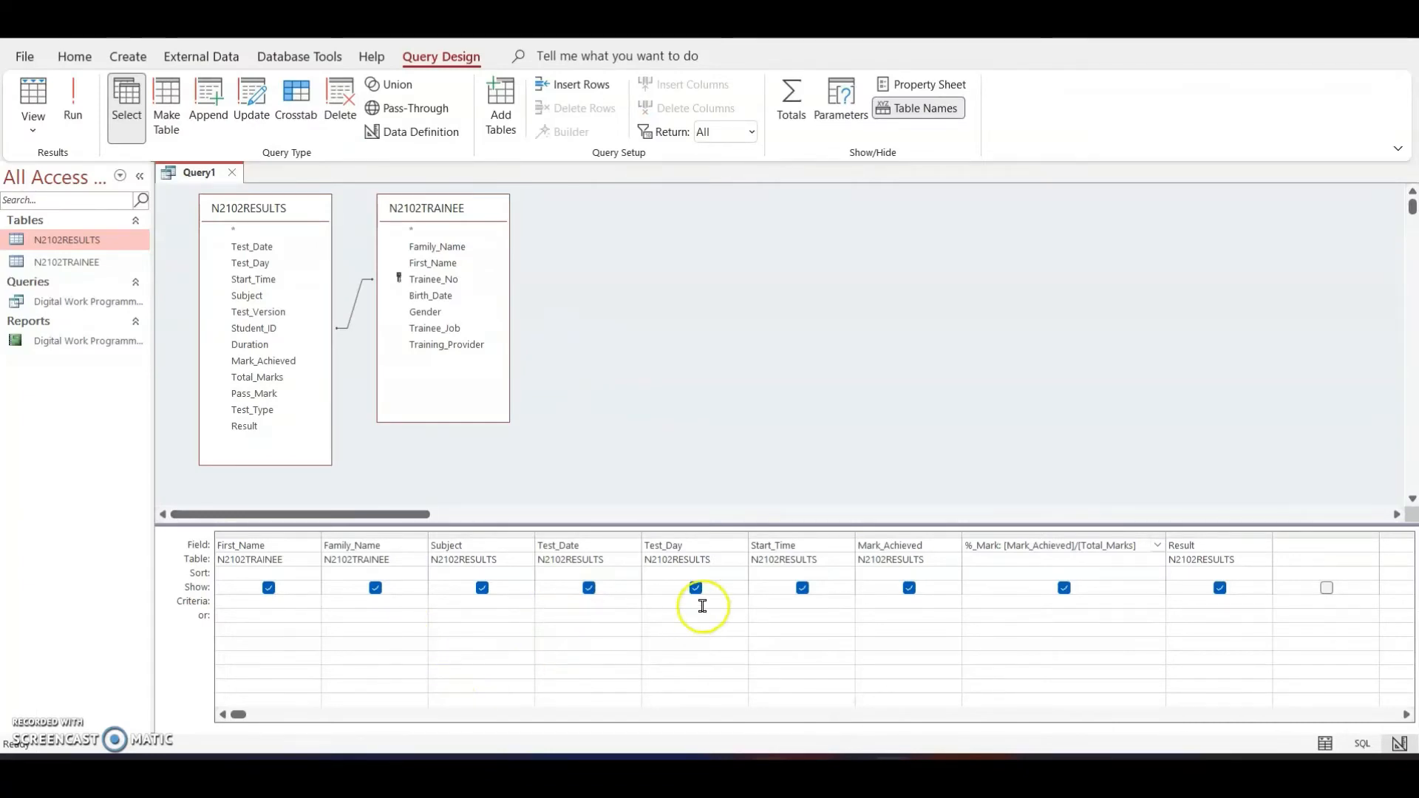
pyautogui.click(663, 600)
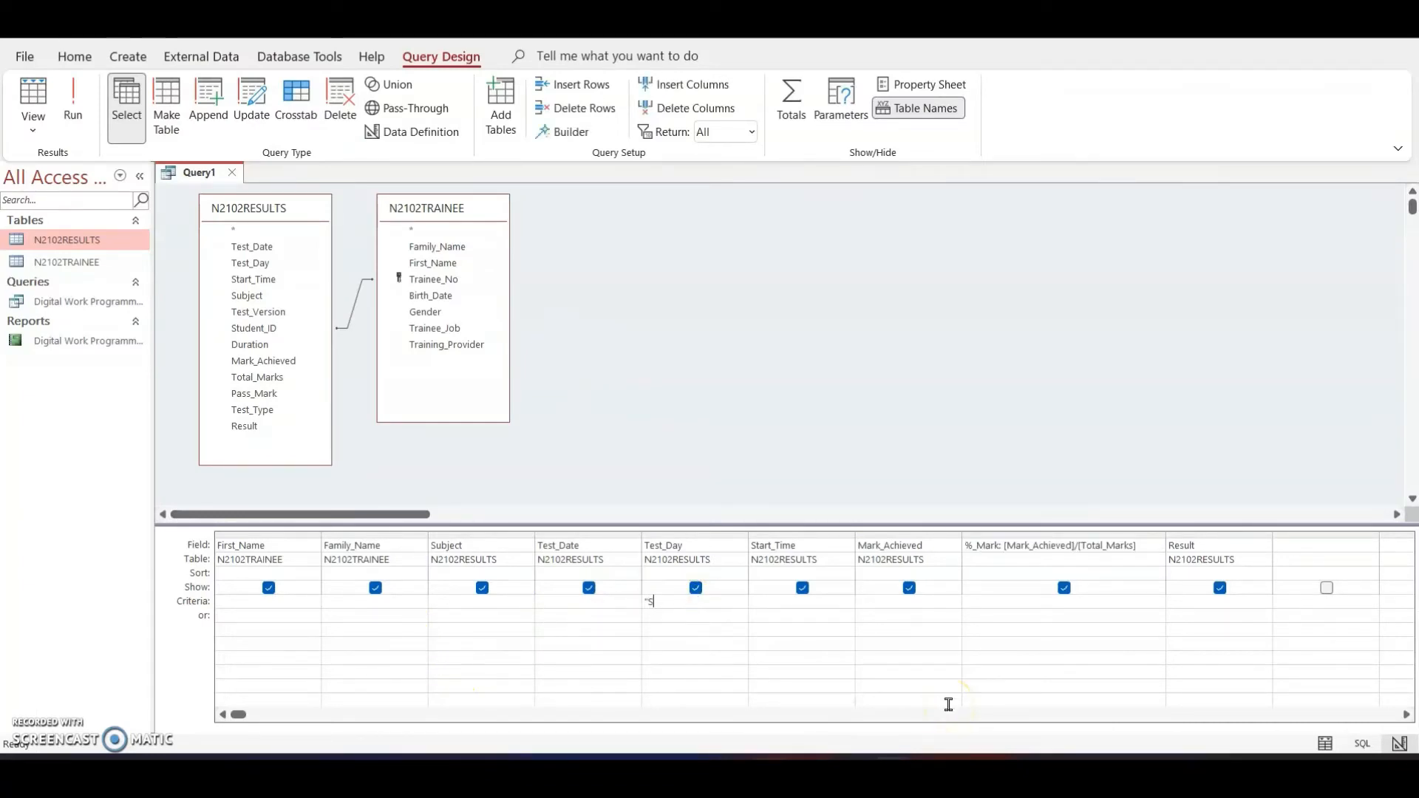
pyautogui.write('"Saturday" or "Sunday"')
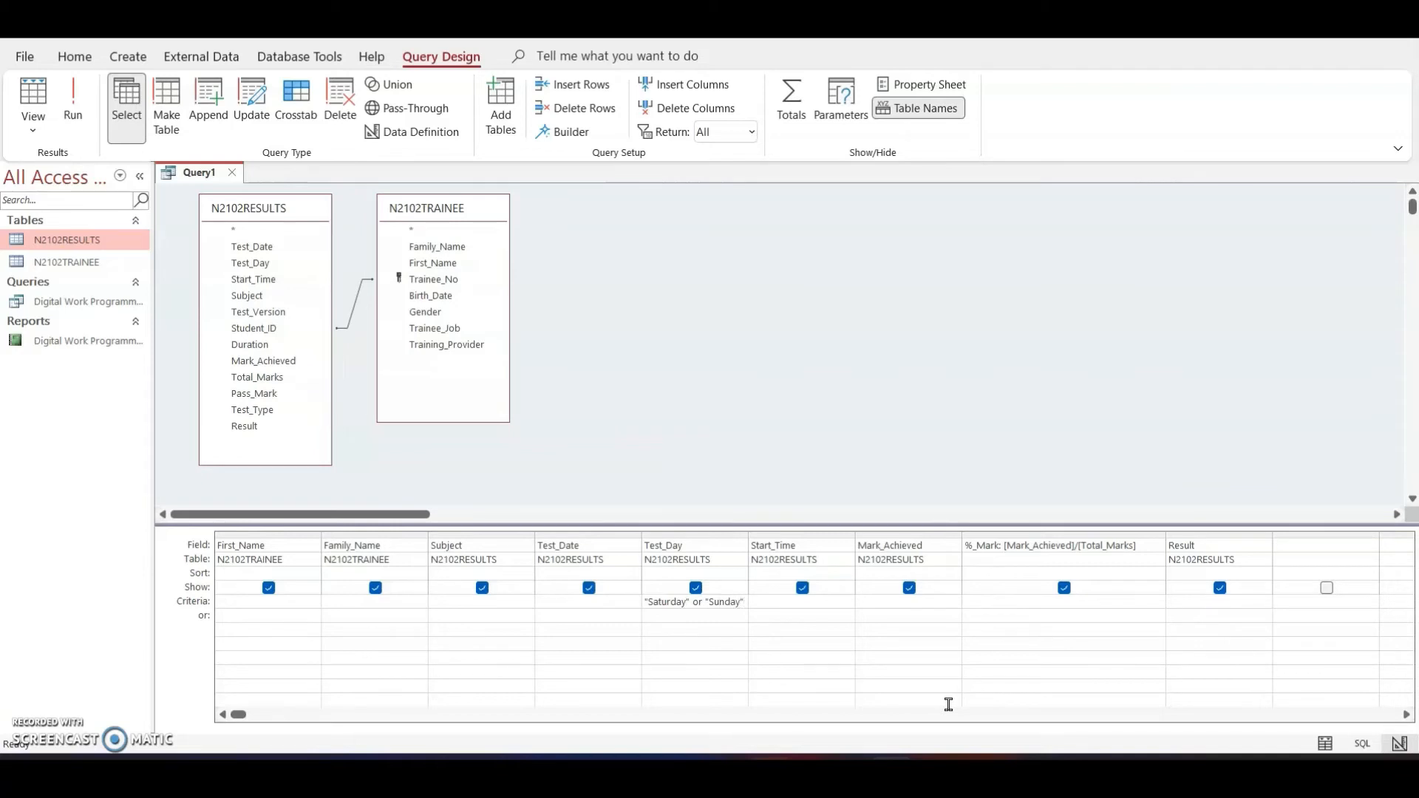
# Step: Run the query to check the Test_Day records and fit the %_Mark column's width to its contents
pyautogui.click(73, 96)
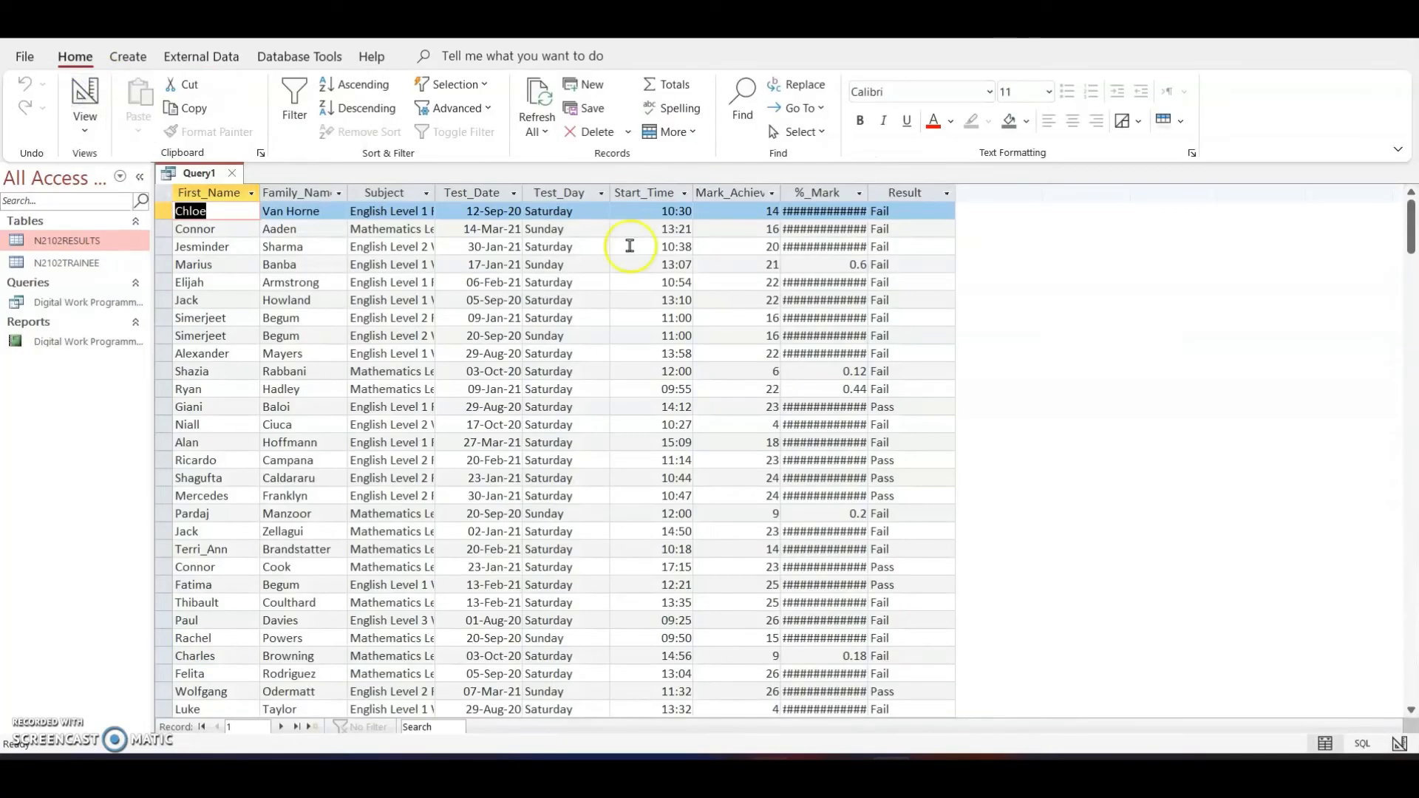
pyautogui.click(548, 193)
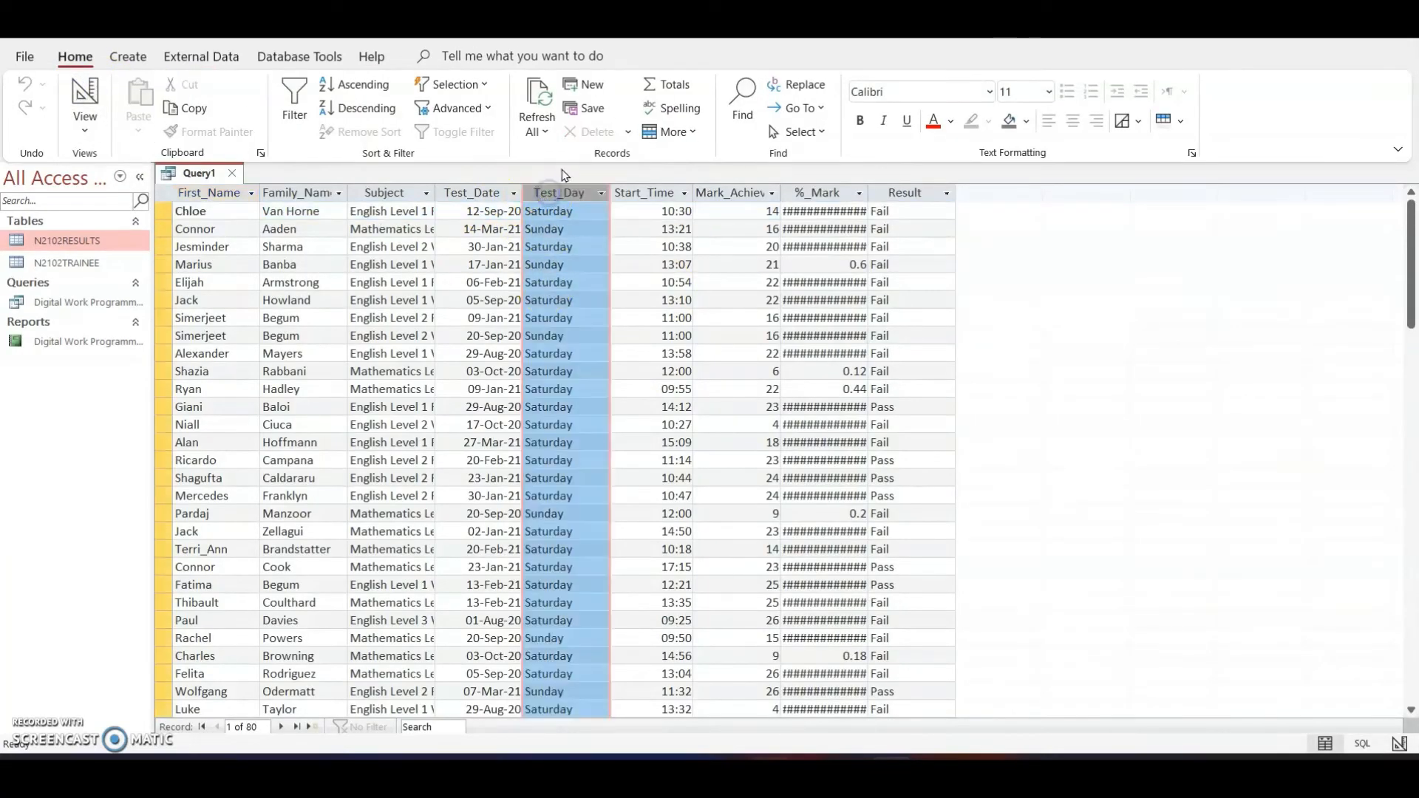
pyautogui.click(831, 191)
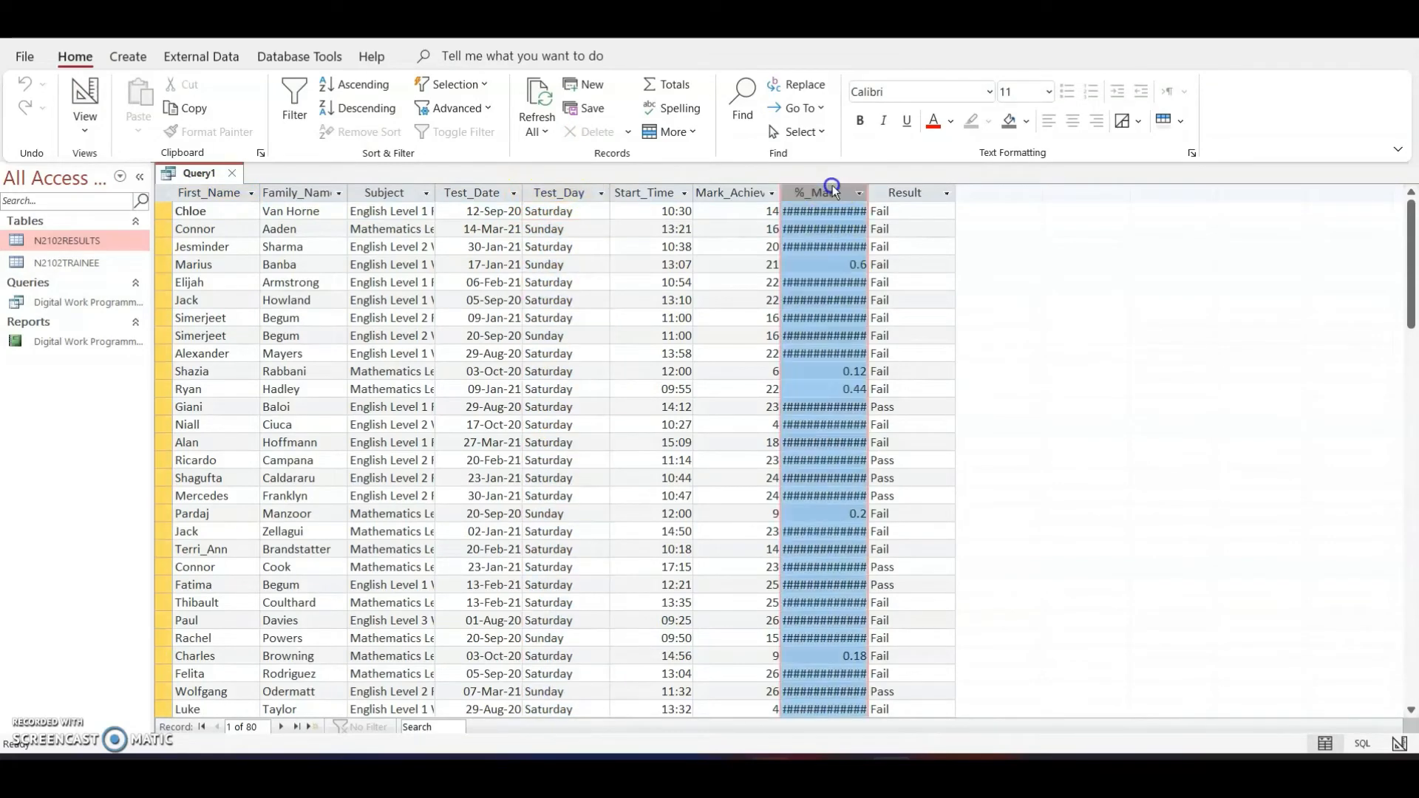
pyautogui.doubleClick(868, 190)
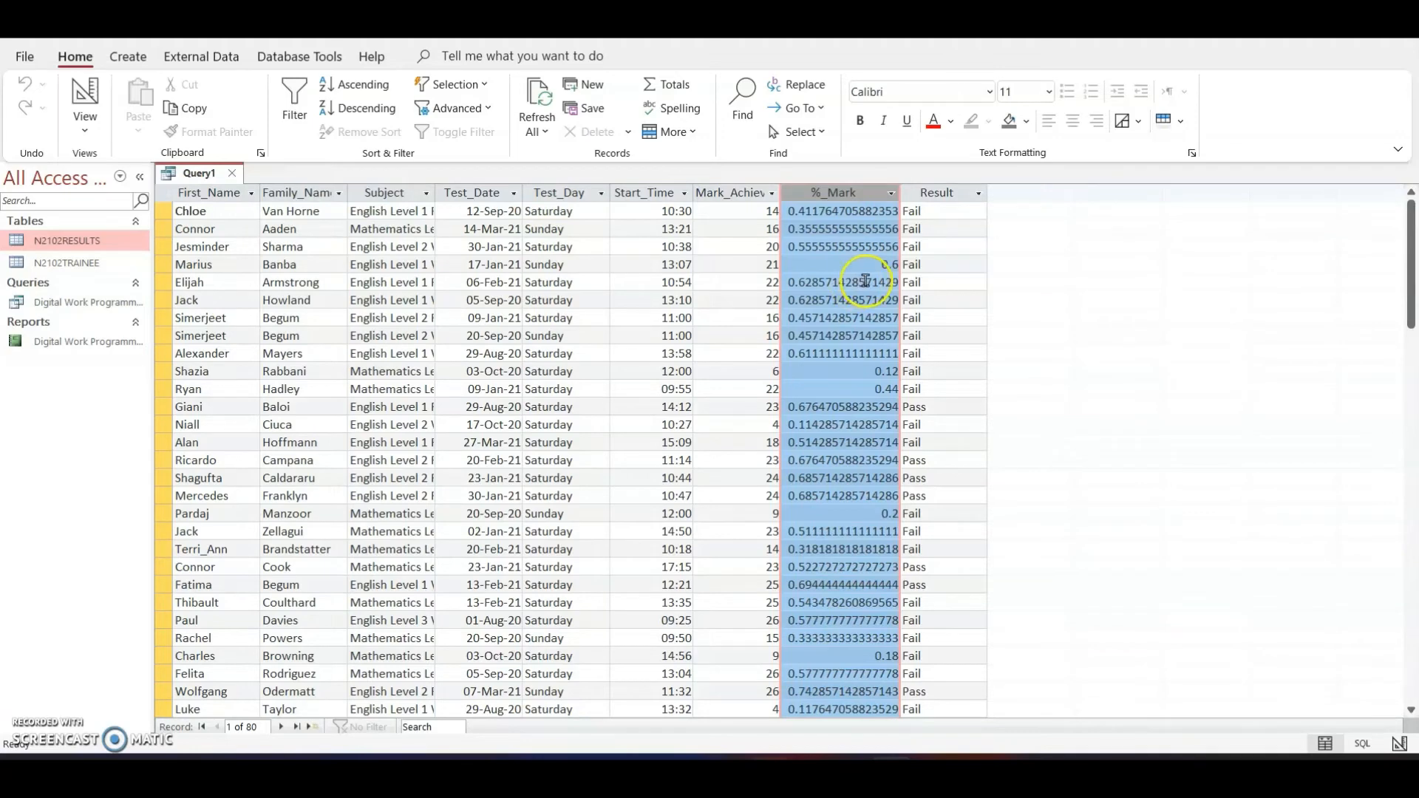
# Step: Return to the query design and format the %_Mark field as Percent with 0 decimal places
pyautogui.click(85, 100)
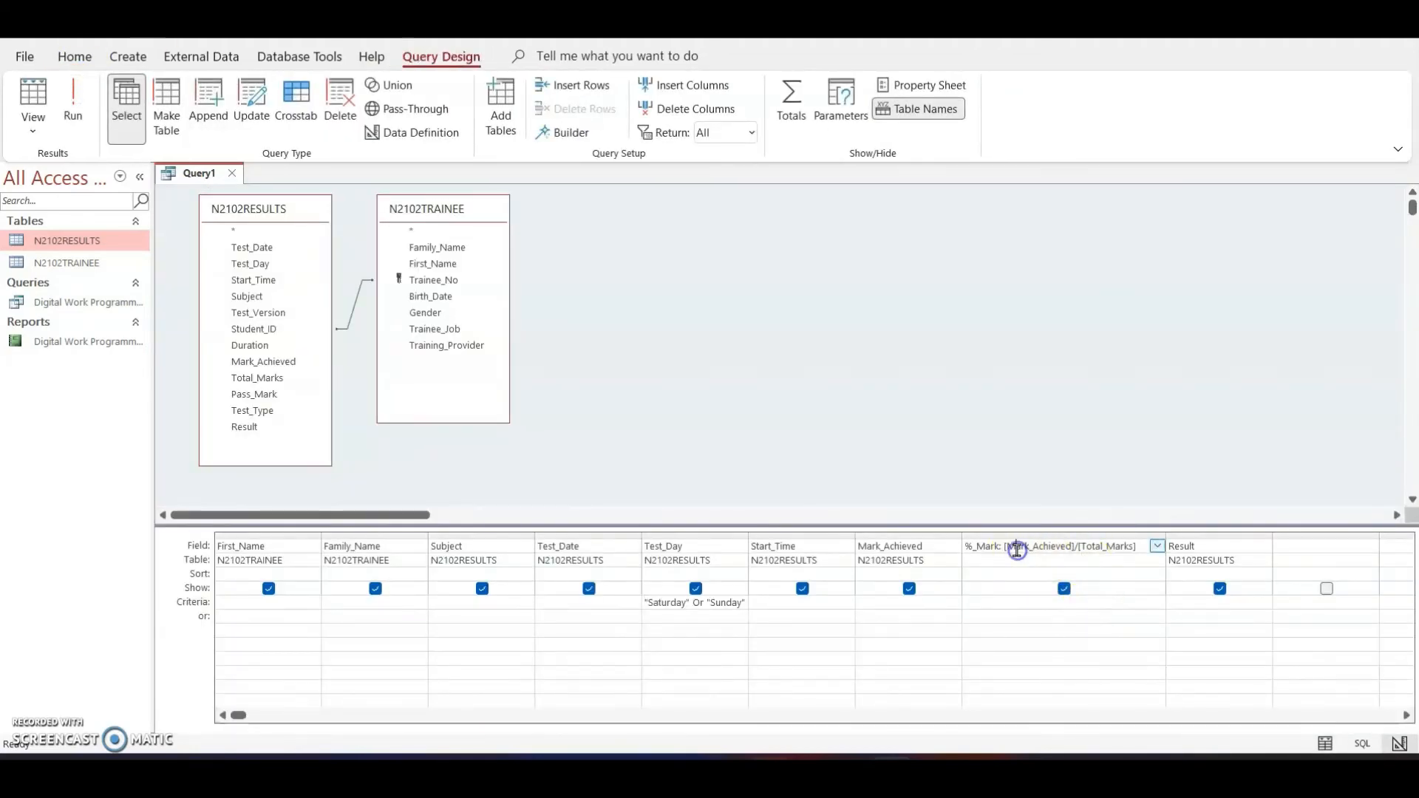
pyautogui.rightClick(1017, 550)
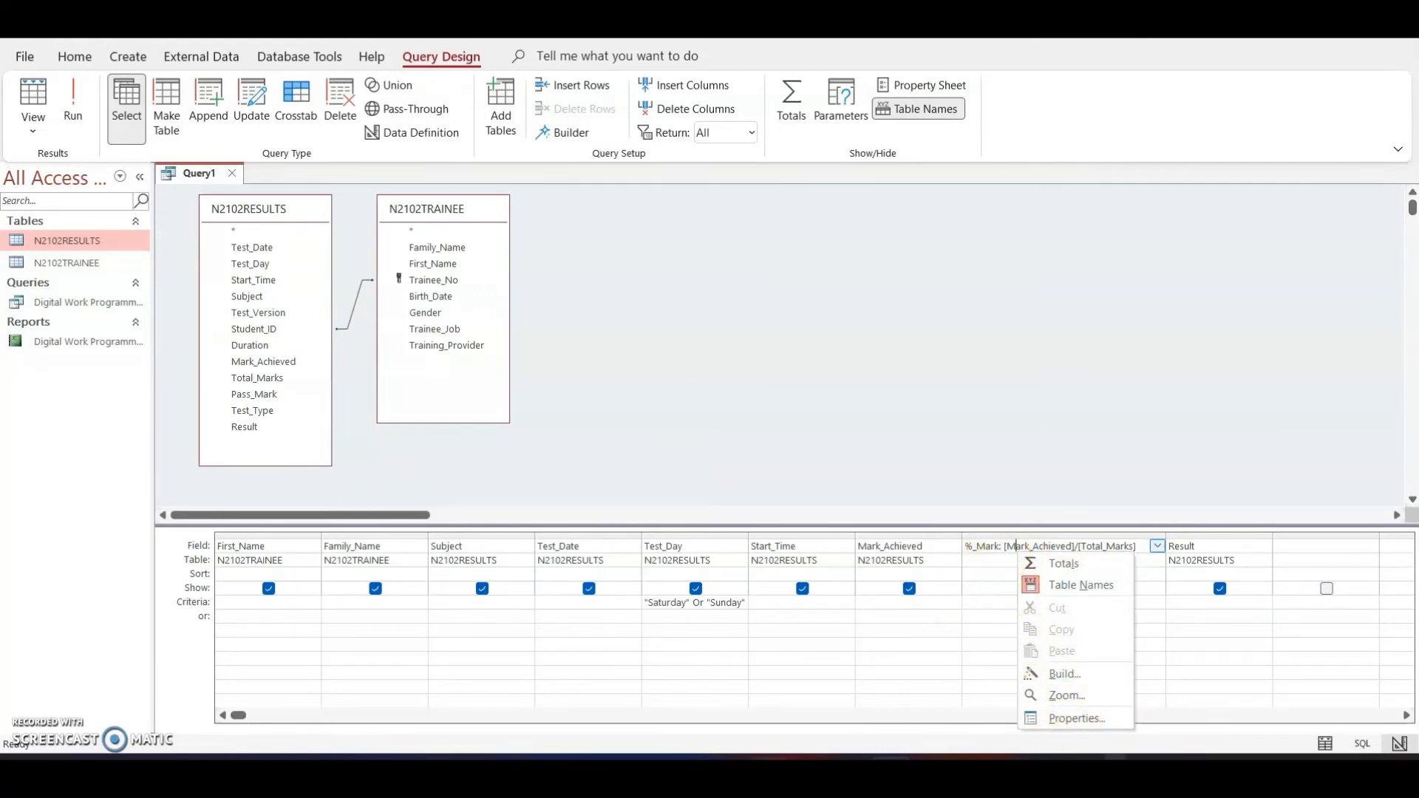
pyautogui.click(1073, 717)
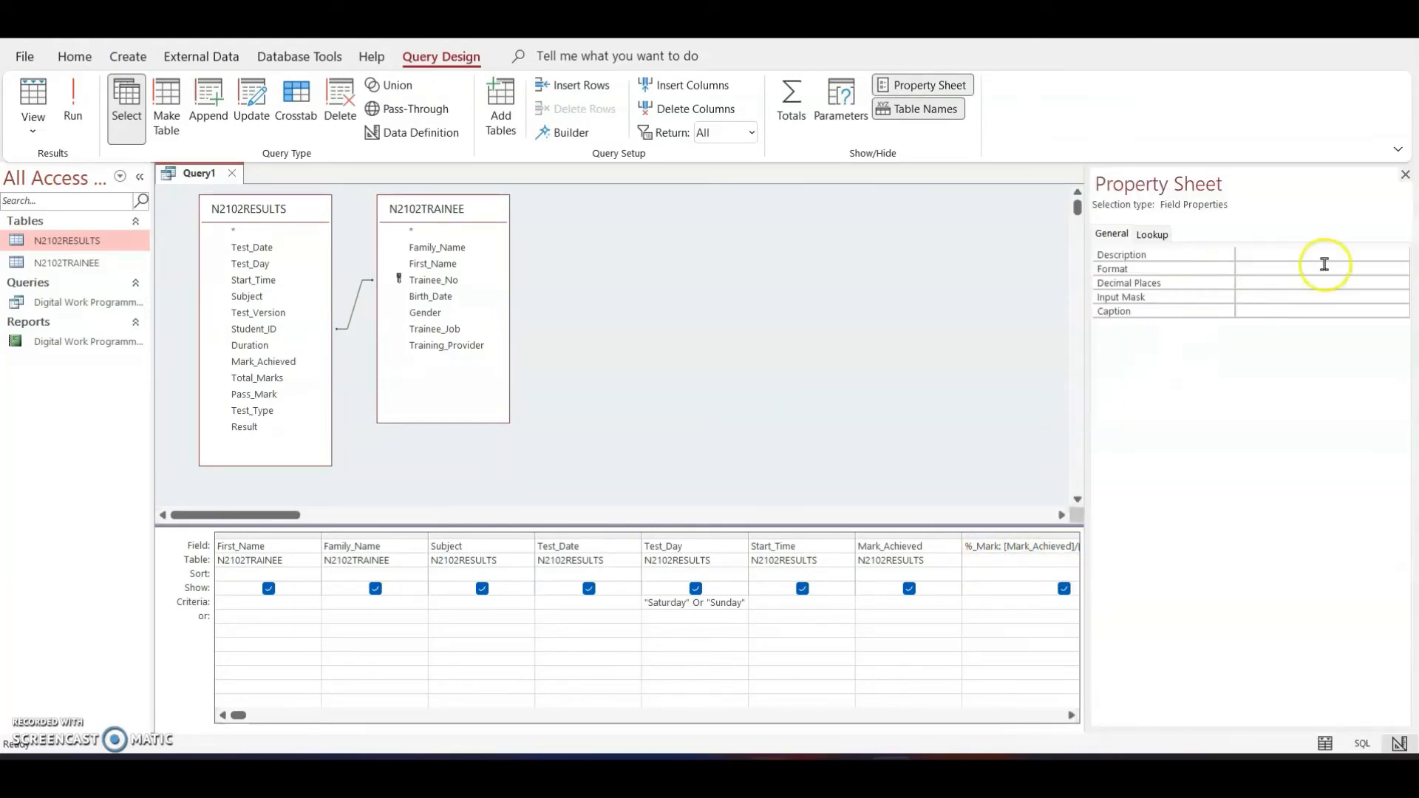
pyautogui.click(1324, 264)
pyautogui.click(1399, 269)
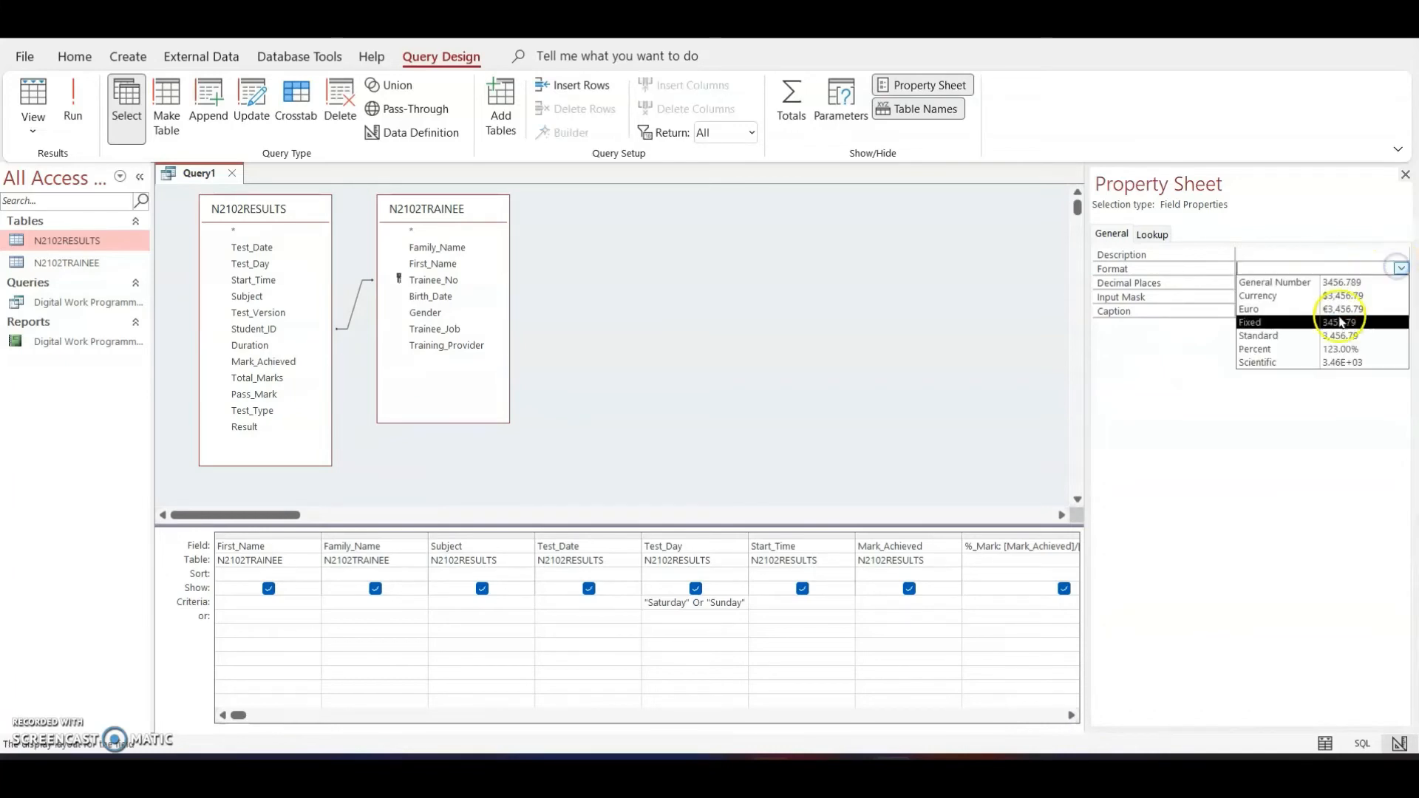
pyautogui.click(1323, 349)
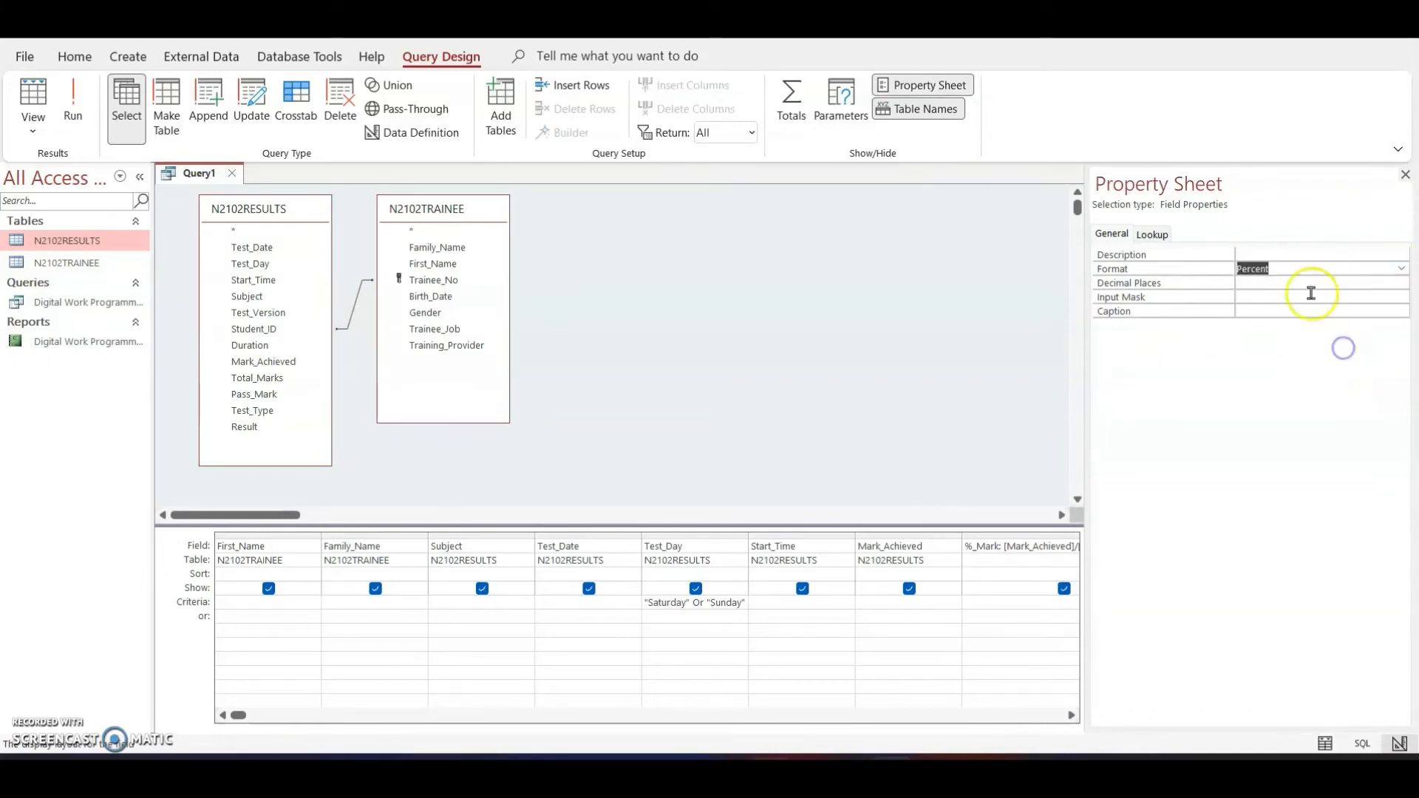
pyautogui.click(1293, 286)
pyautogui.click(1400, 283)
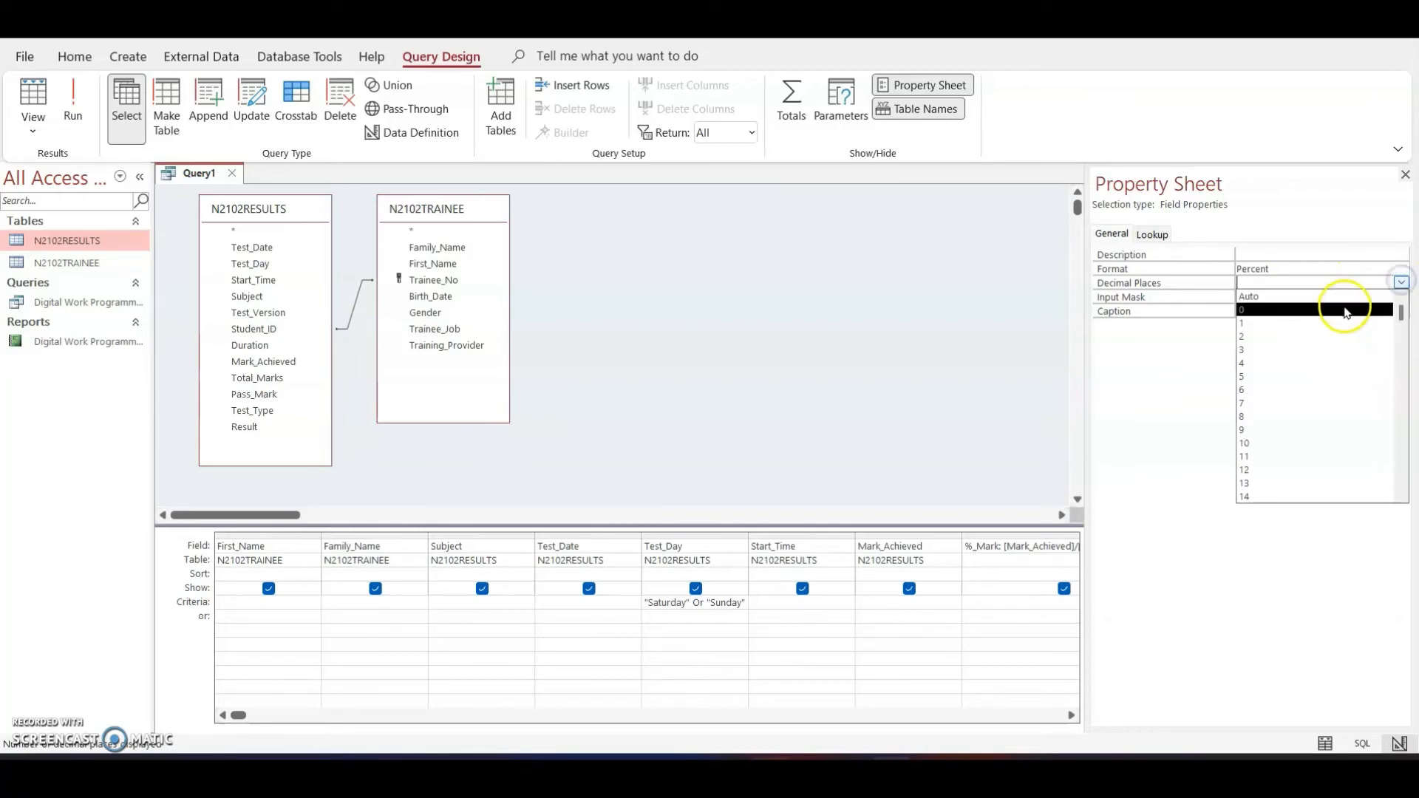
pyautogui.click(1345, 305)
# Step: Run the query to check the percentage format of the %_Mark values, and return to the design view
pyautogui.click(72, 96)
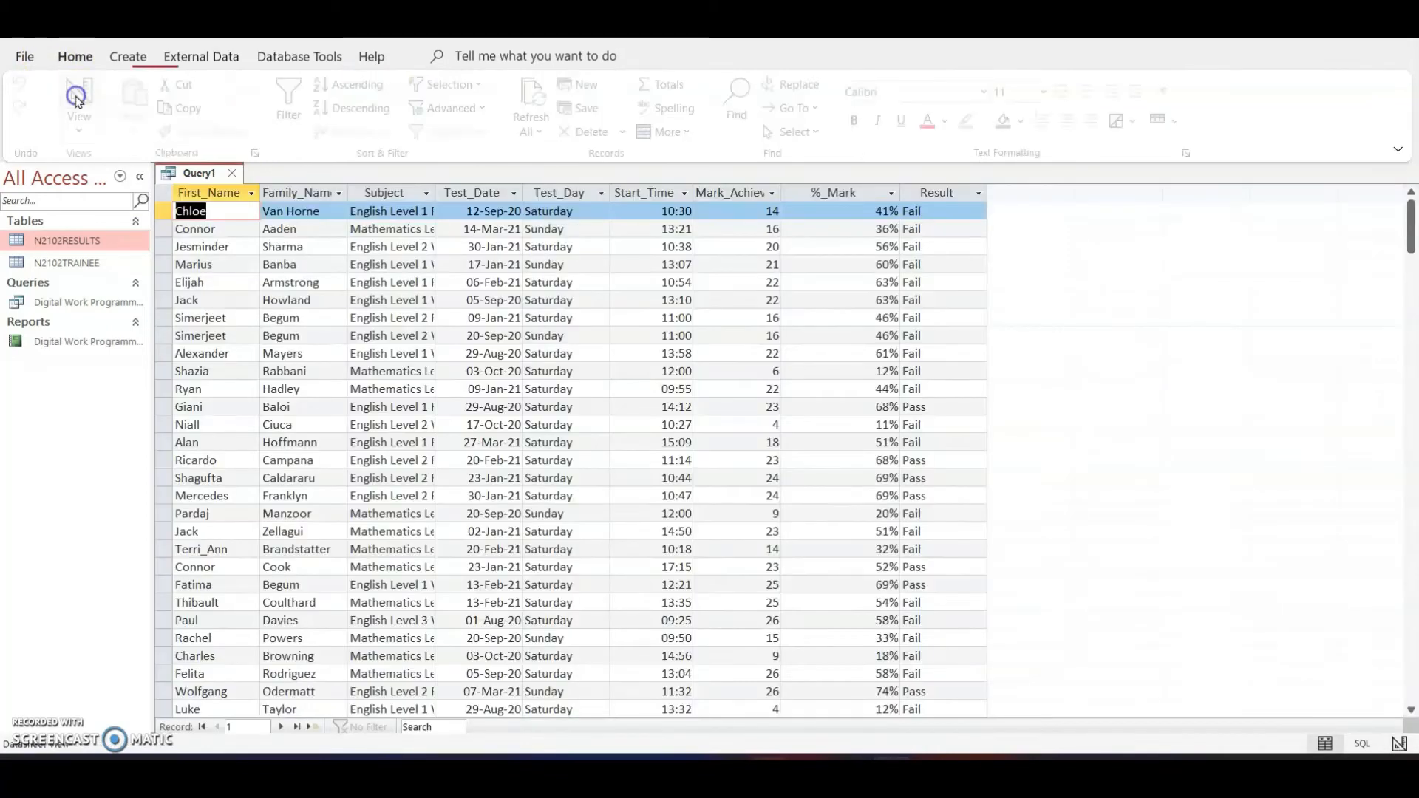
pyautogui.click(866, 212)
pyautogui.click(836, 280)
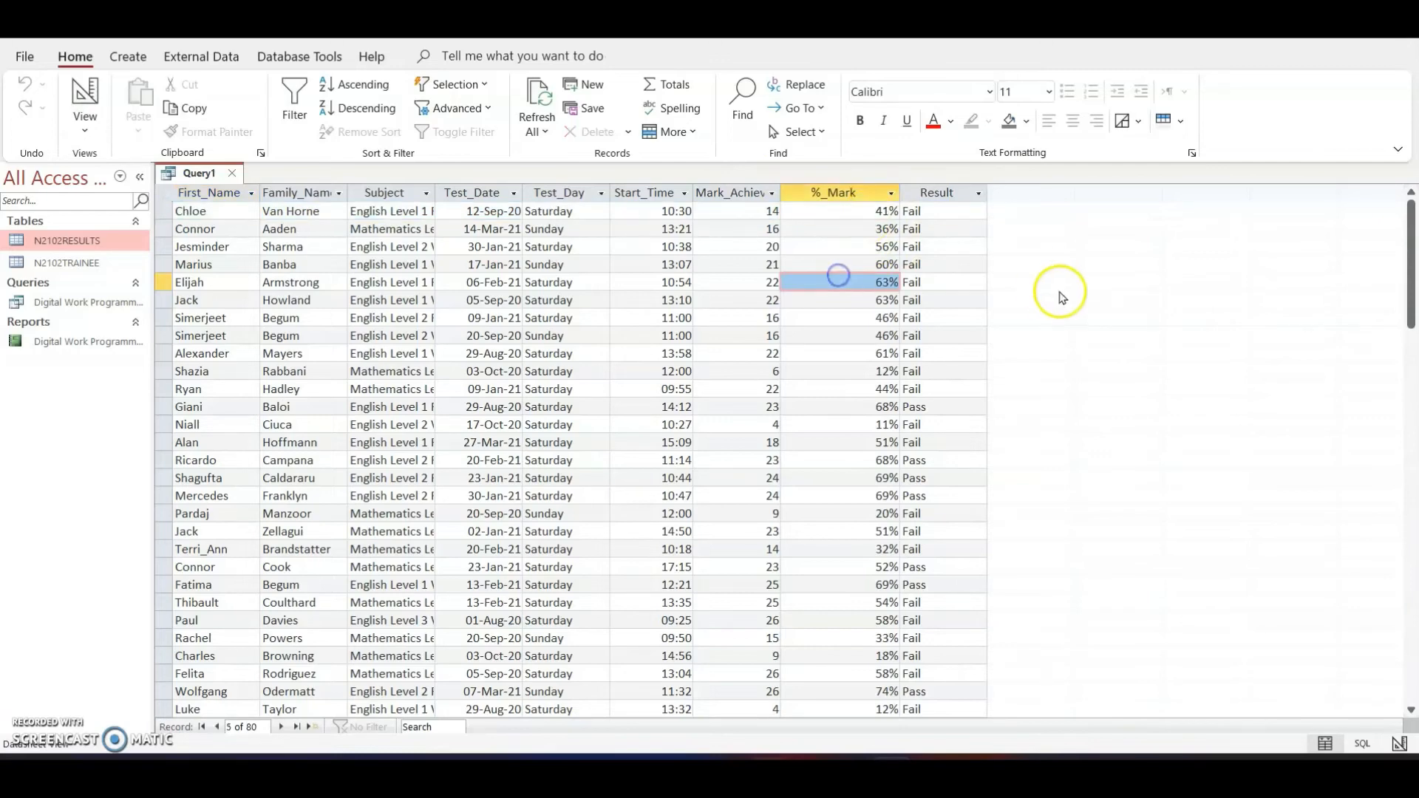
pyautogui.click(87, 104)
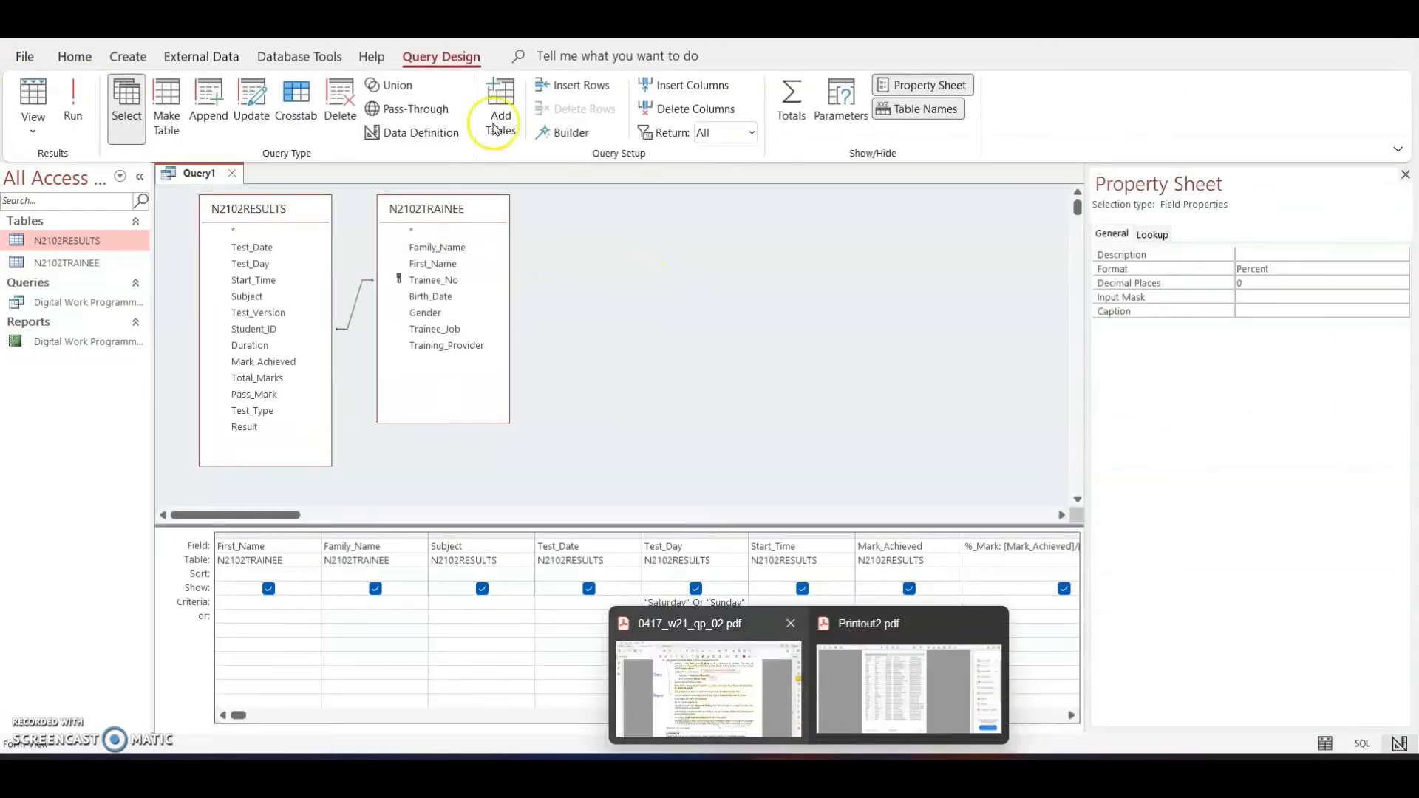
# Step: Switch to the question paper PDF and draw freehand red ticks on the %_Mark and Saturday or Sunday requirements
pyautogui.click(776, 644)
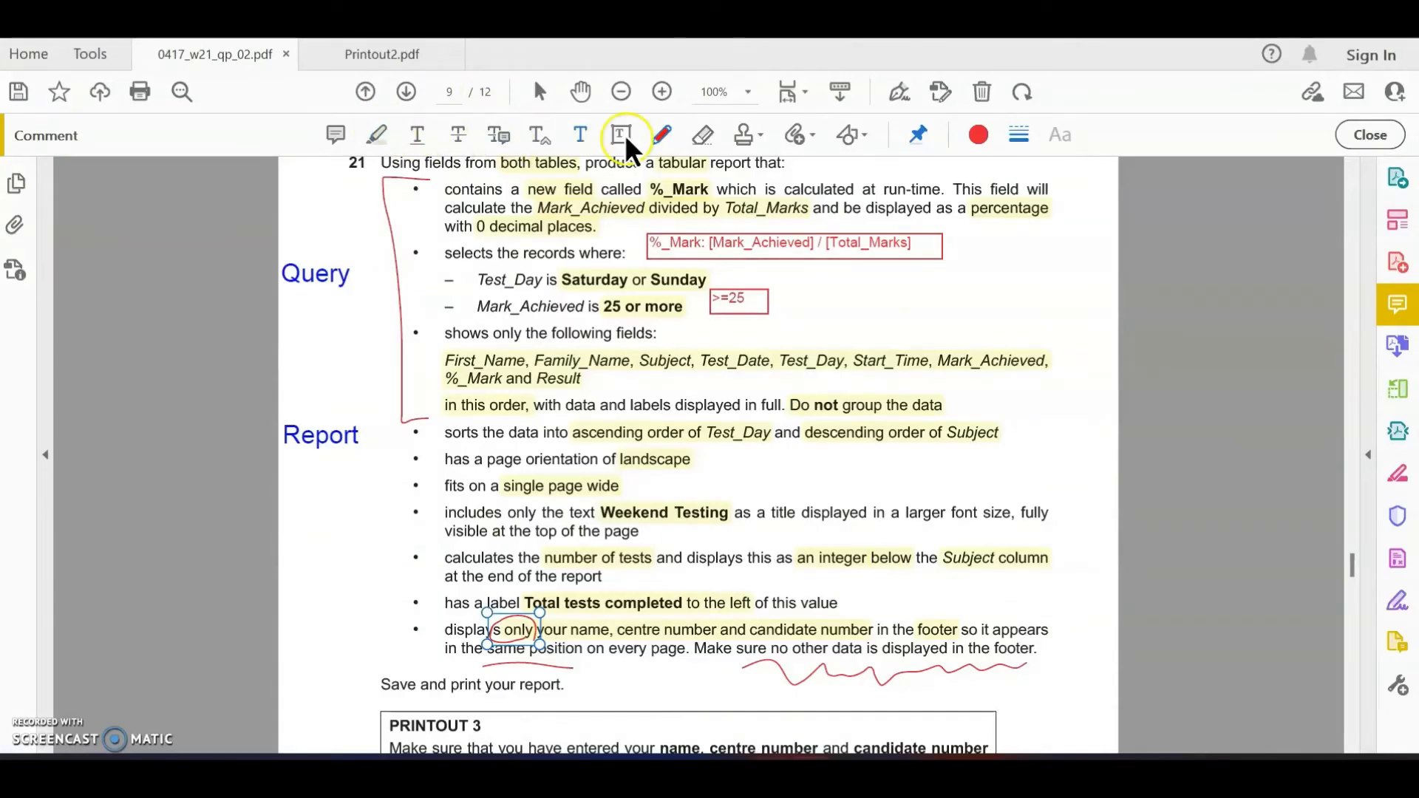
pyautogui.click(661, 131)
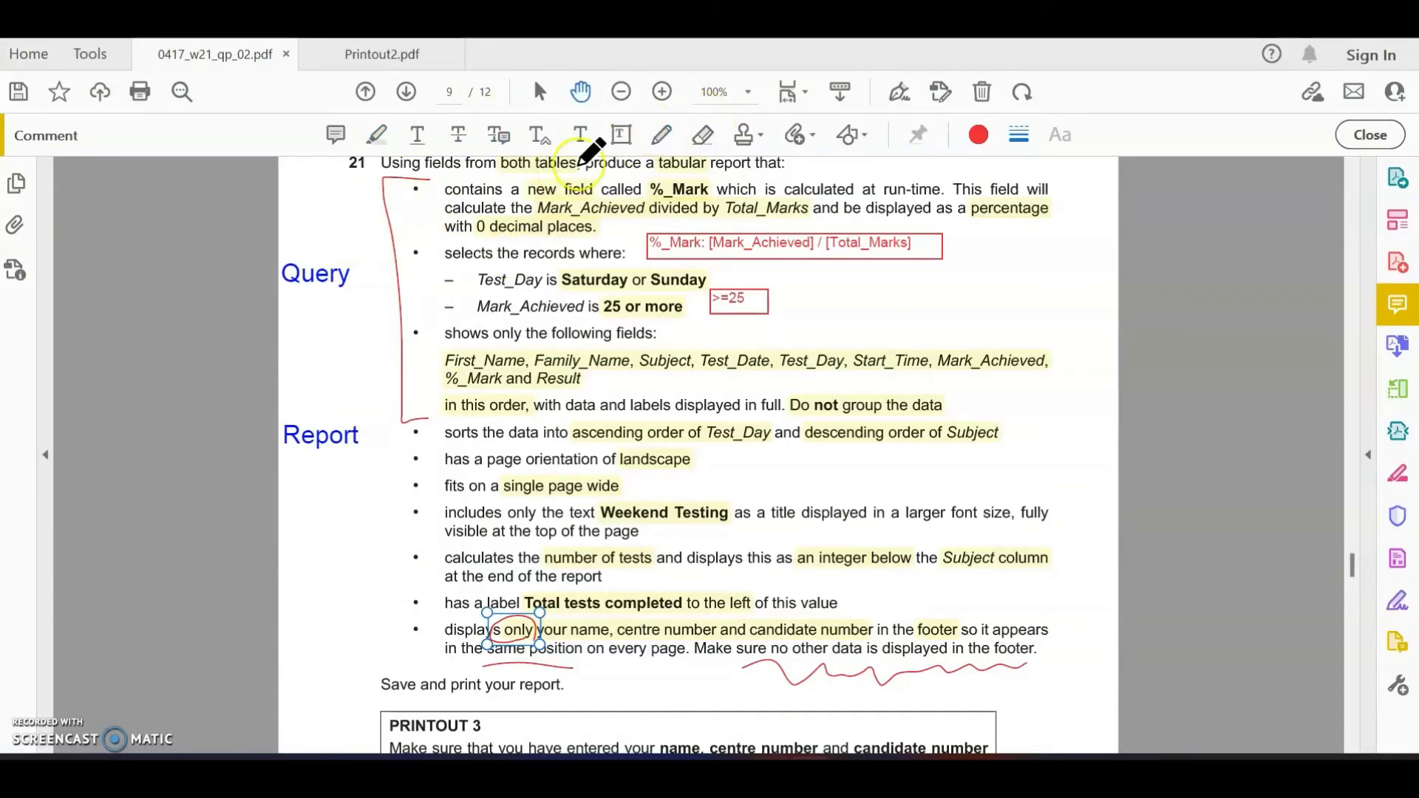
pyautogui.moveTo(403, 210); pyautogui.dragTo(448, 178)
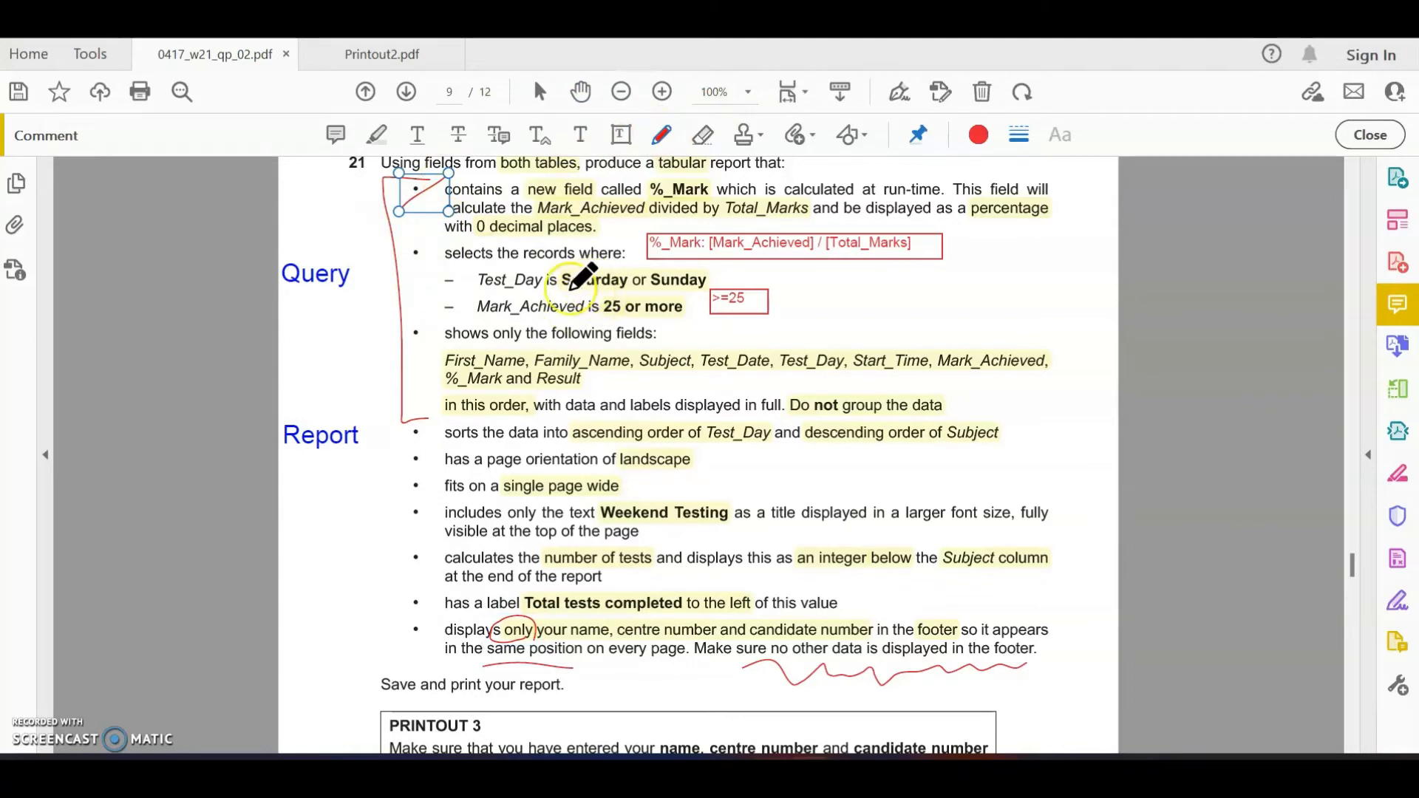
pyautogui.moveTo(569, 285); pyautogui.dragTo(600, 262)
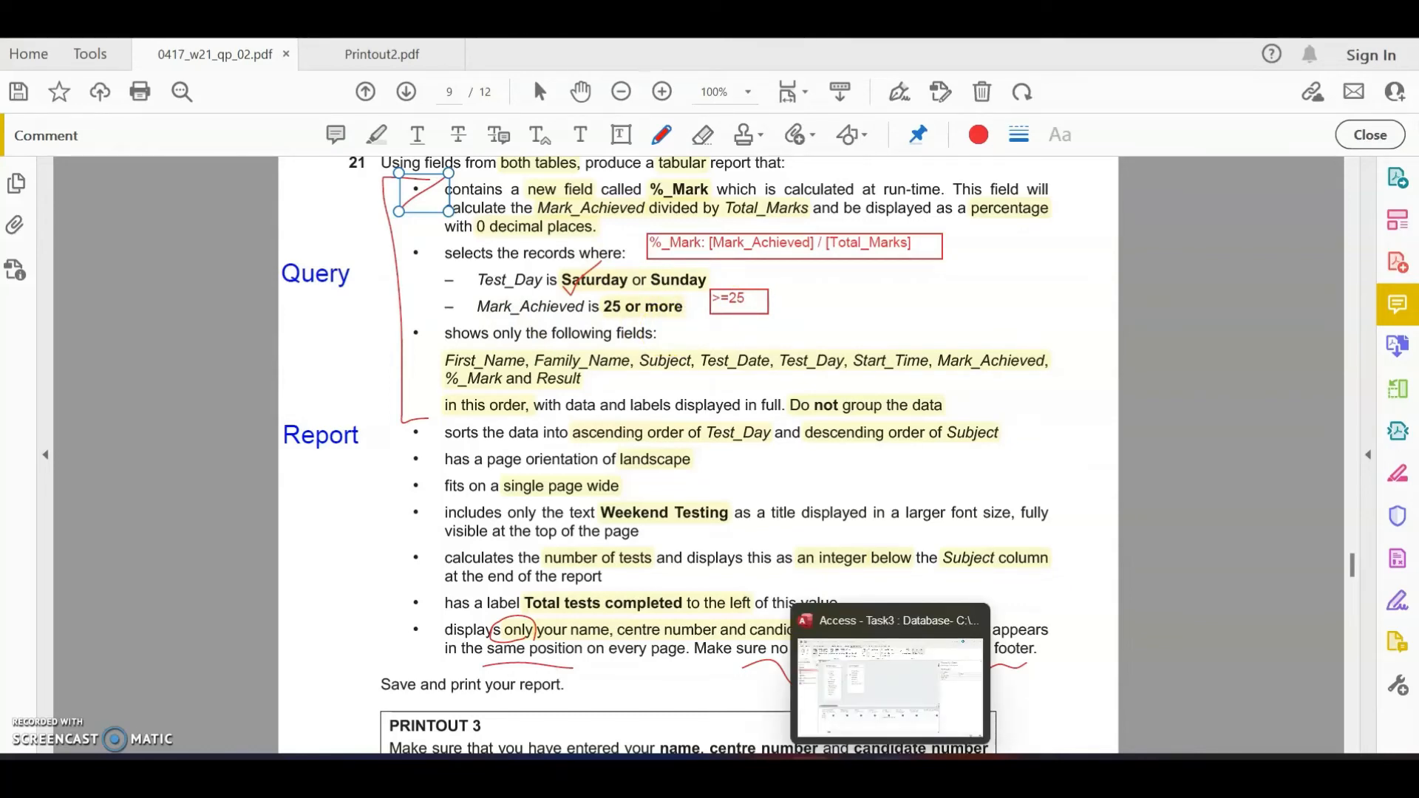
# Step: Switch to Access, close the property sheet, set the Mark_Achieved criteria to >=25 and run the query
pyautogui.click(890, 771)
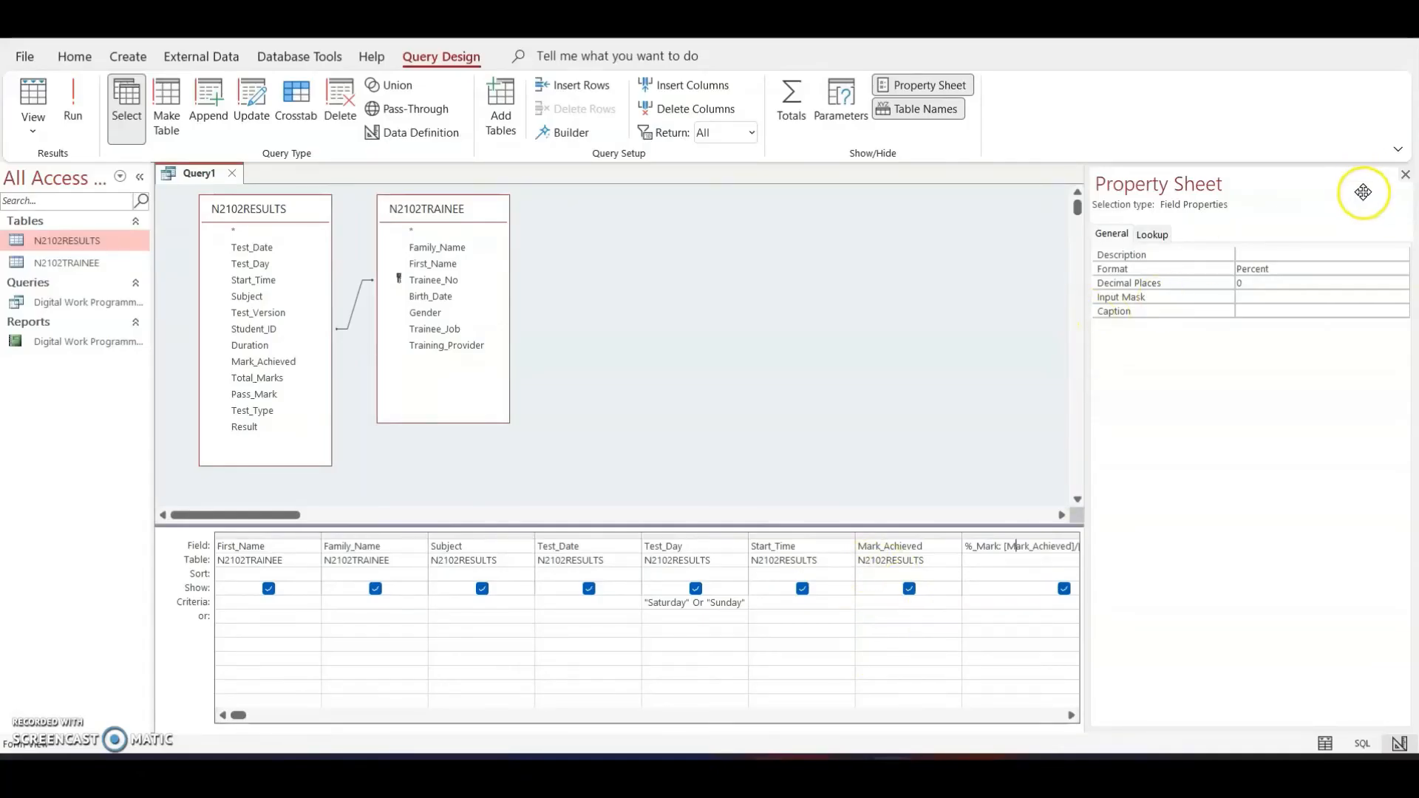
pyautogui.click(1406, 175)
pyautogui.click(891, 602)
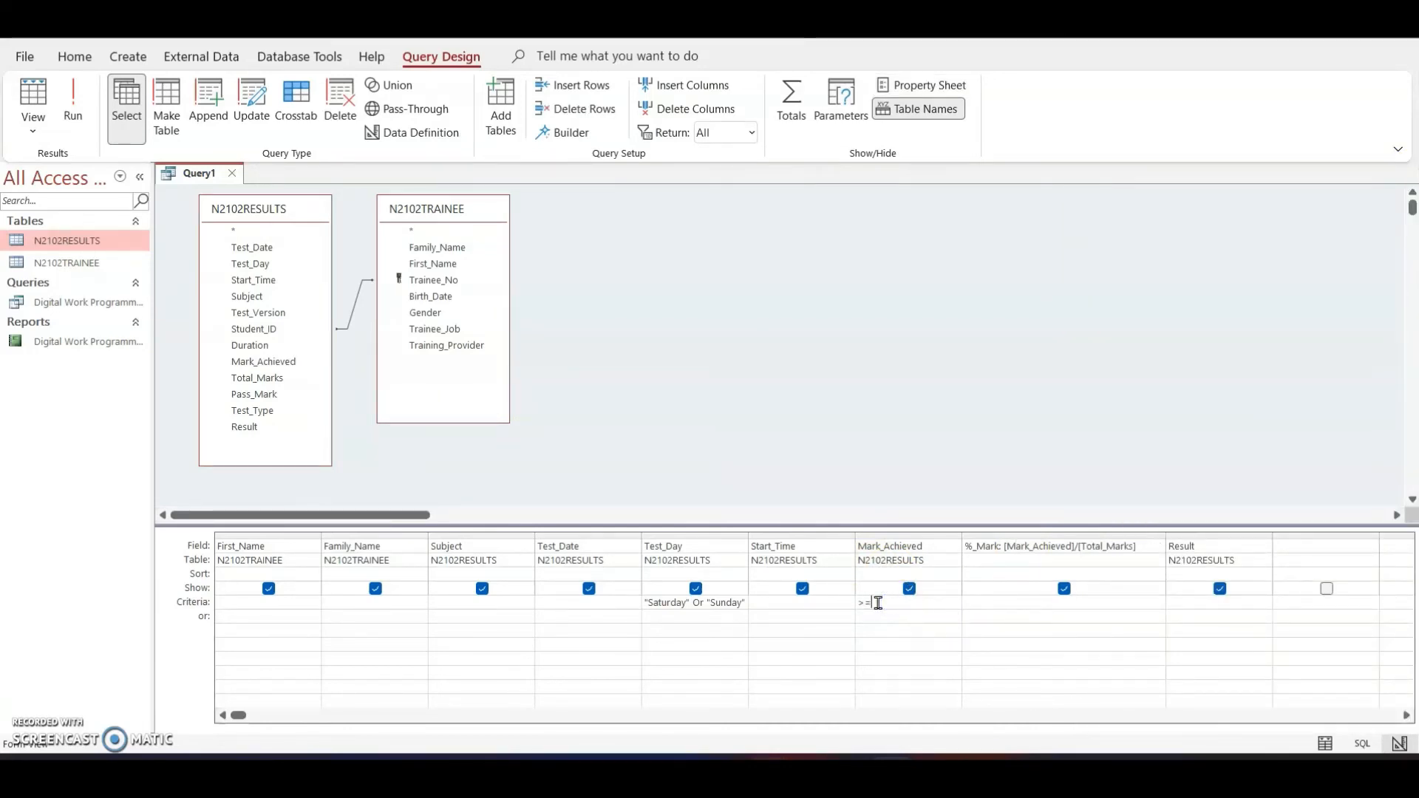
pyautogui.click(73, 96)
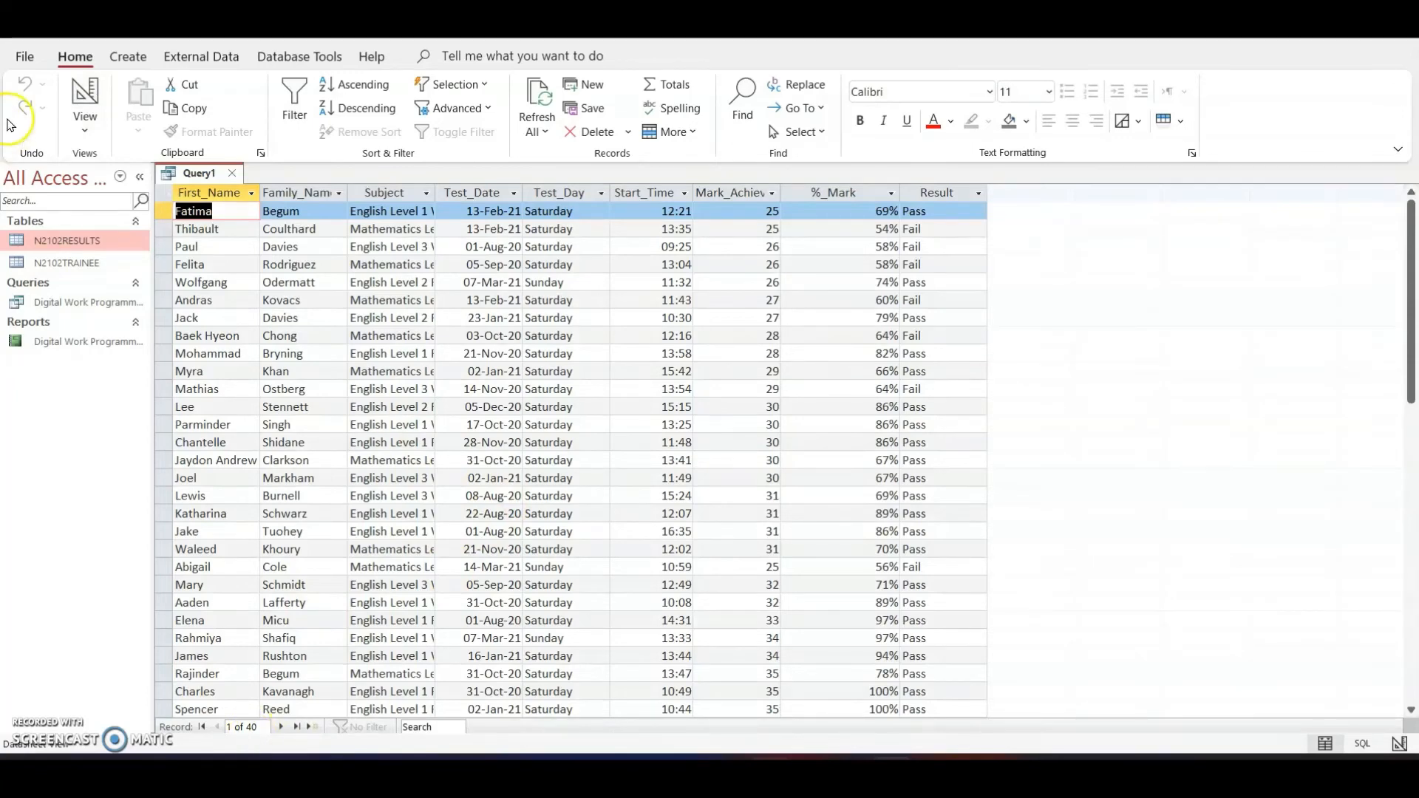
# Step: Return to the query design and save the query as Weekend Testing
pyautogui.click(83, 90)
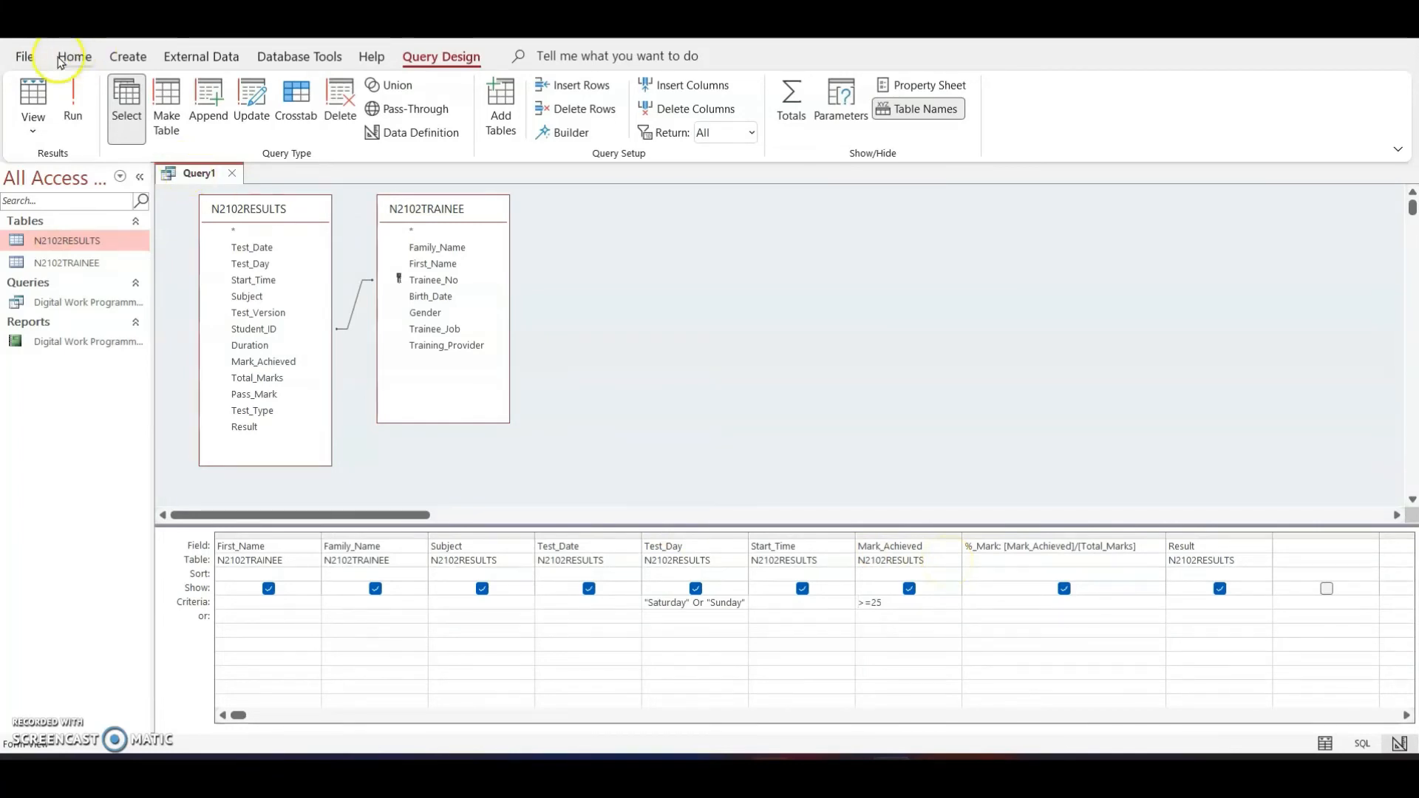
pyautogui.hotkey('ctrl', 's')
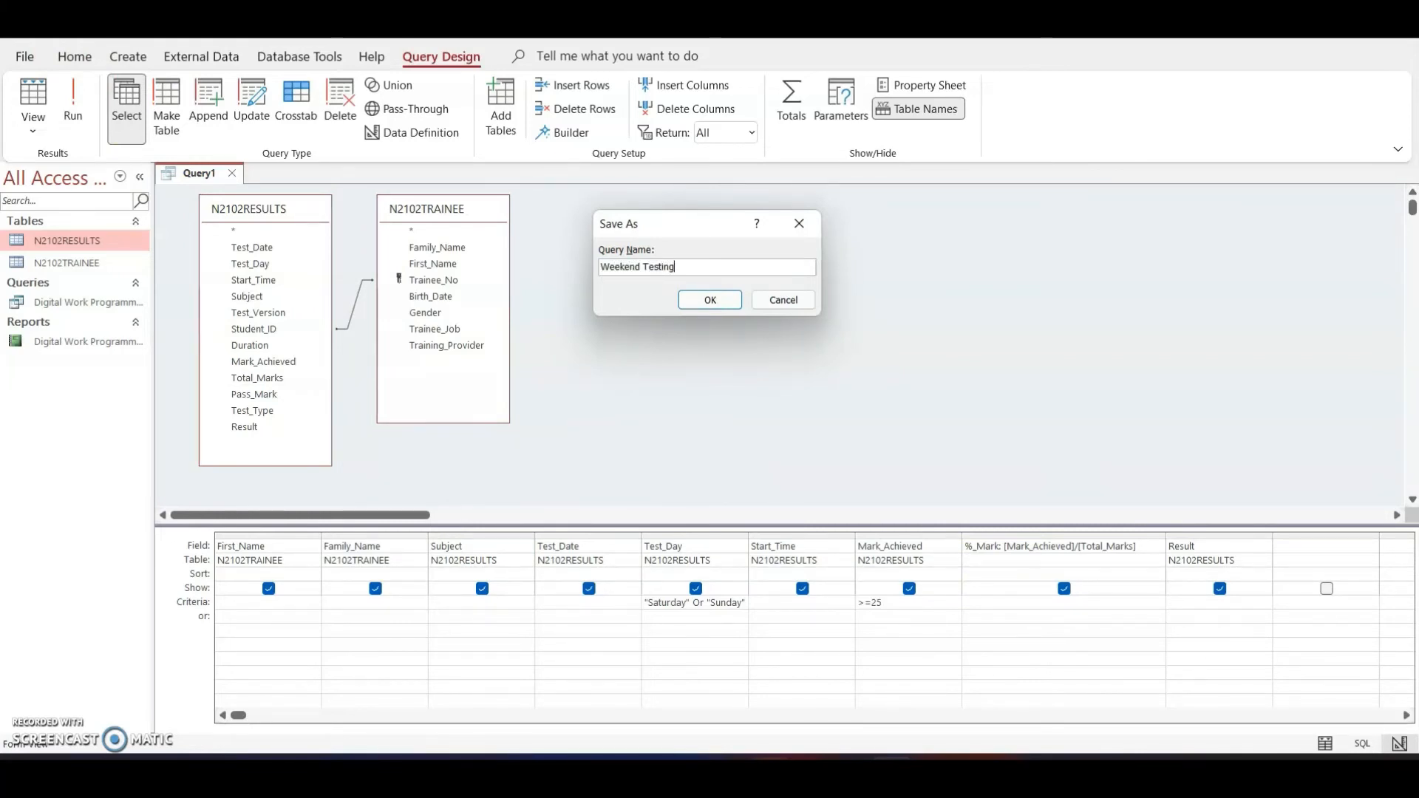
pyautogui.click(703, 297)
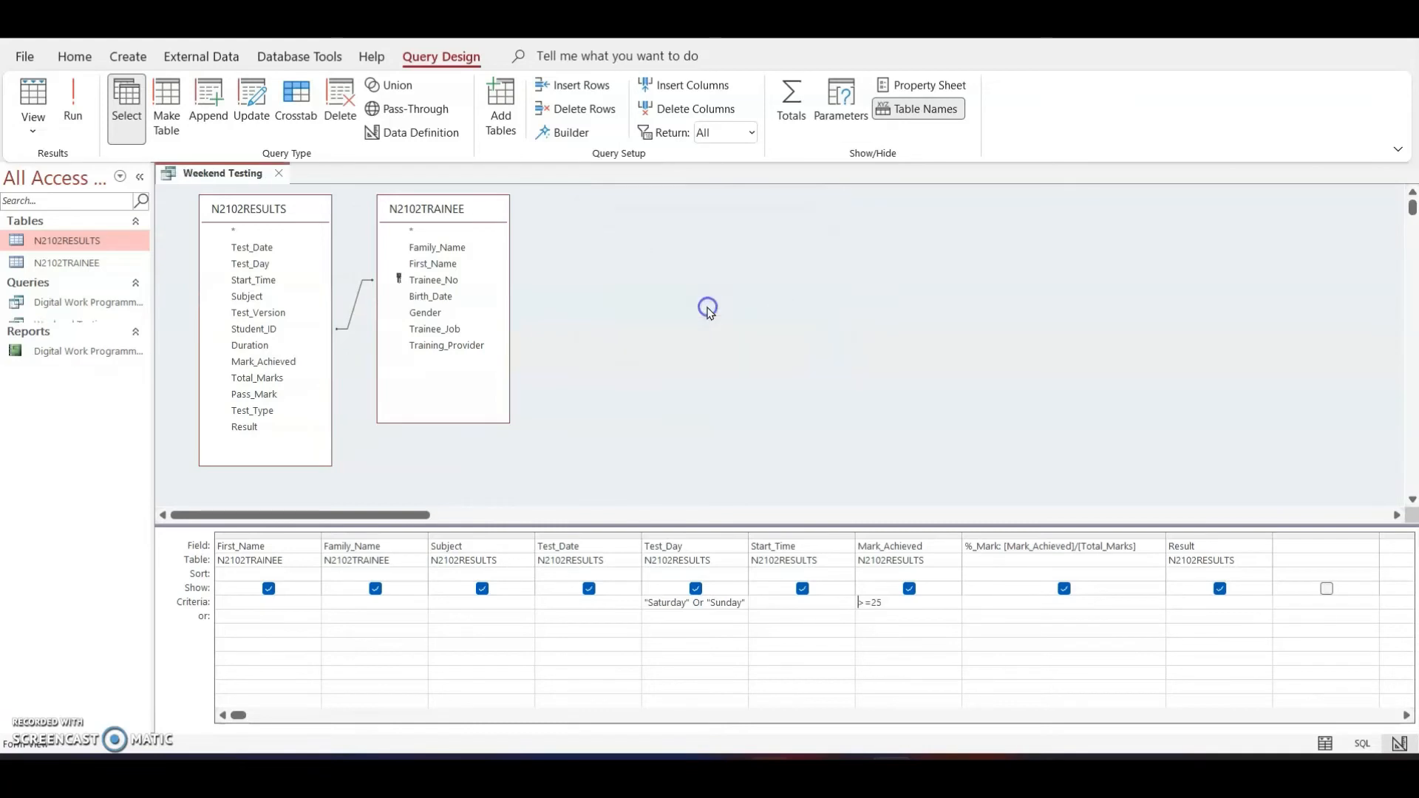
# Step: Close the query and start a Report Wizard report based on the Weekend Testing query with all its fields
pyautogui.click(278, 173)
pyautogui.click(63, 328)
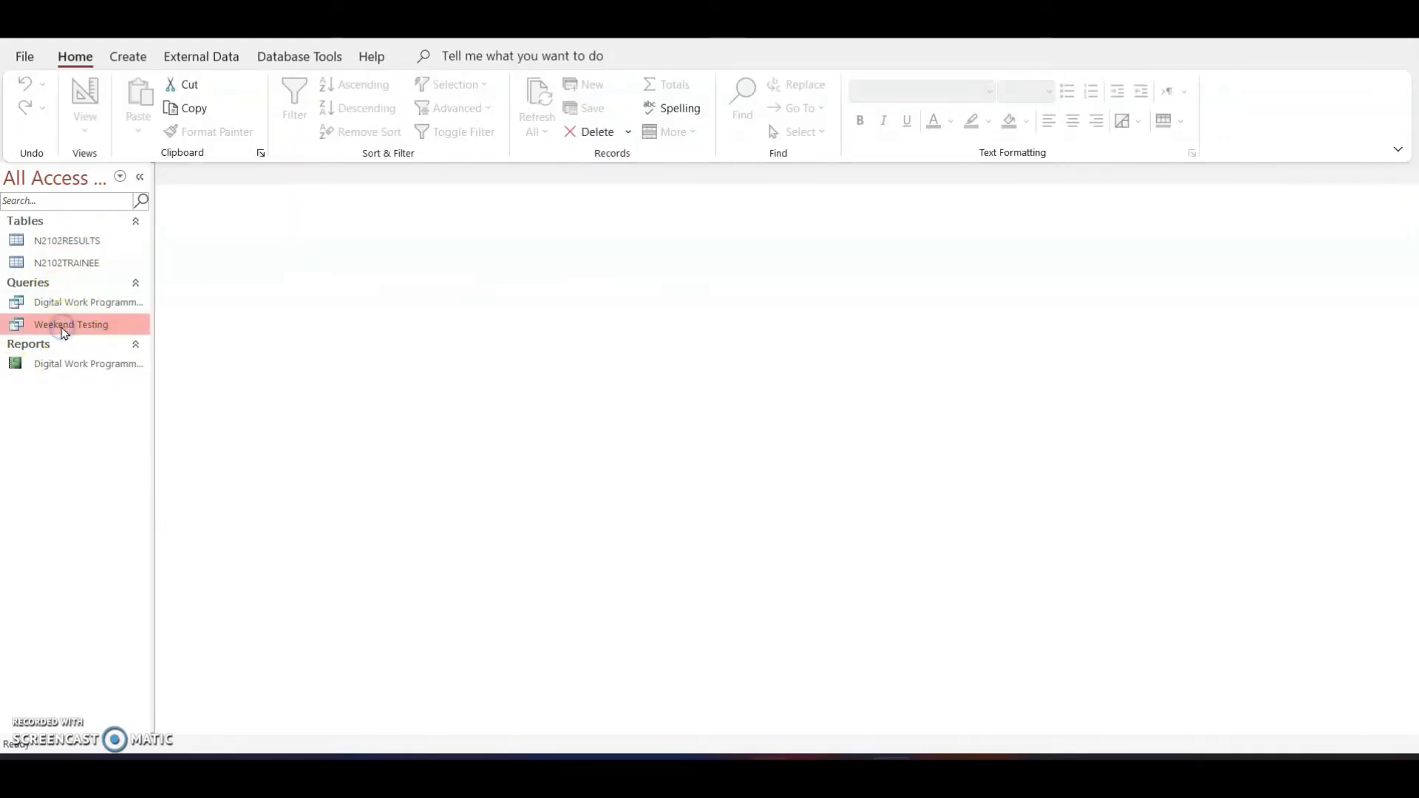
pyautogui.click(128, 59)
pyautogui.click(765, 93)
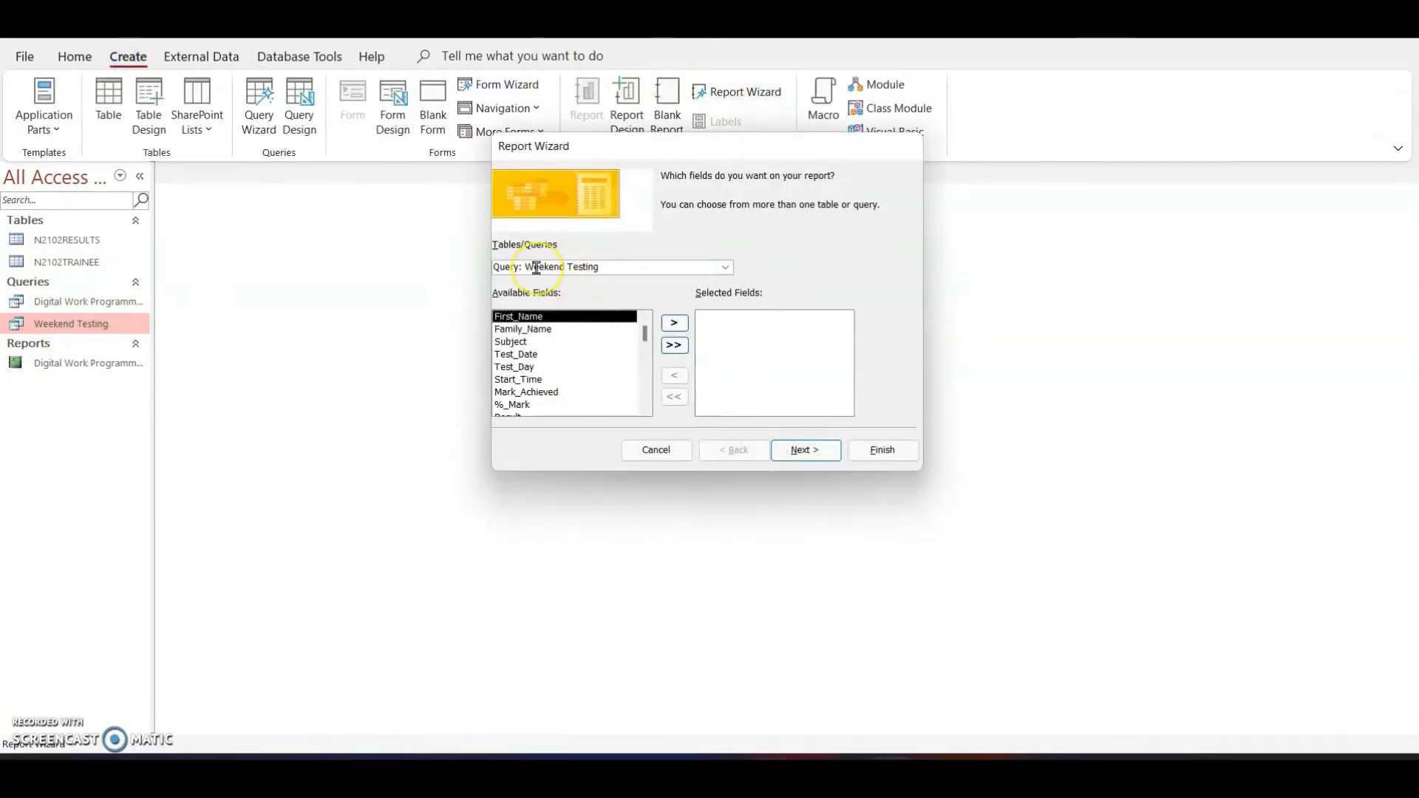
pyautogui.scroll(-1, 571, 344)
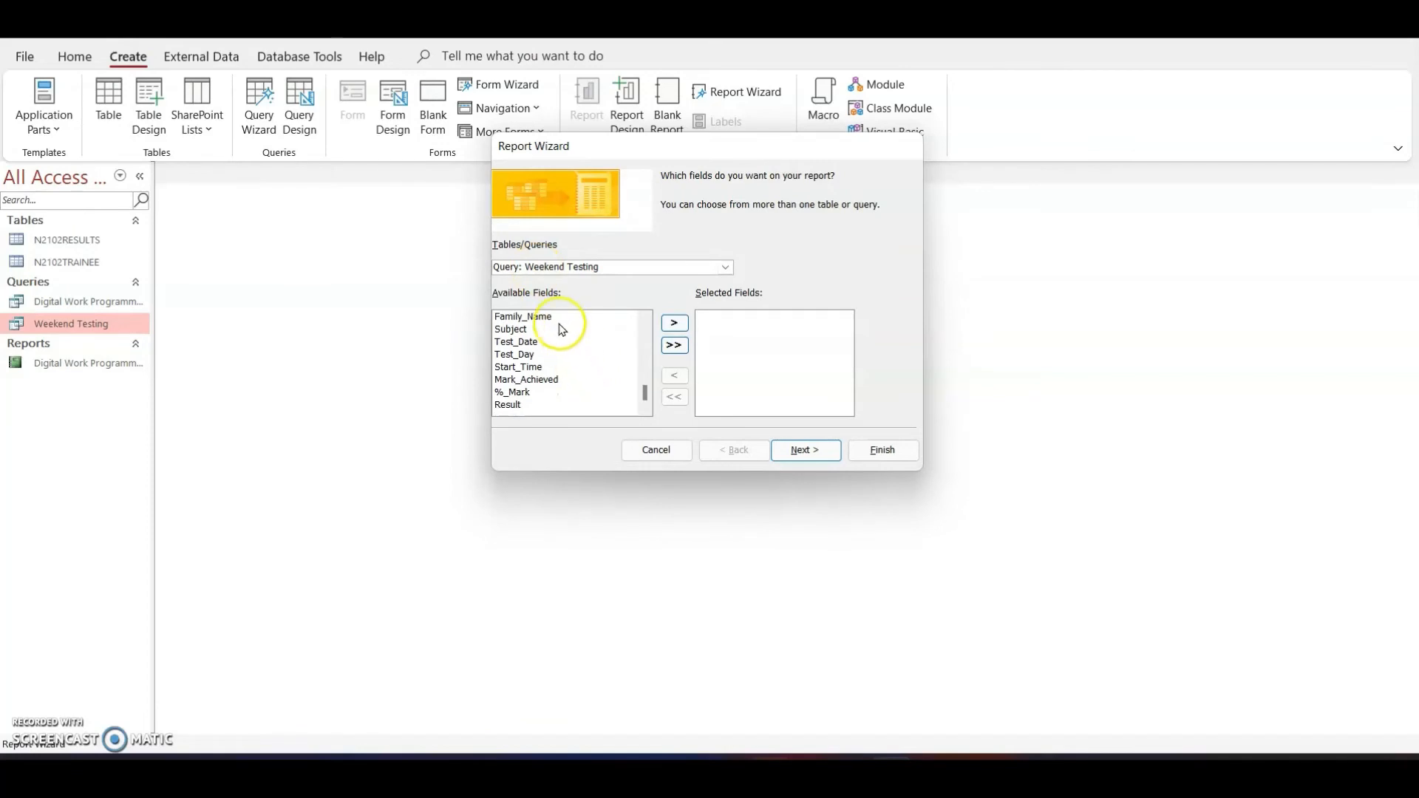
pyautogui.scroll(1, 536, 369)
pyautogui.click(562, 316)
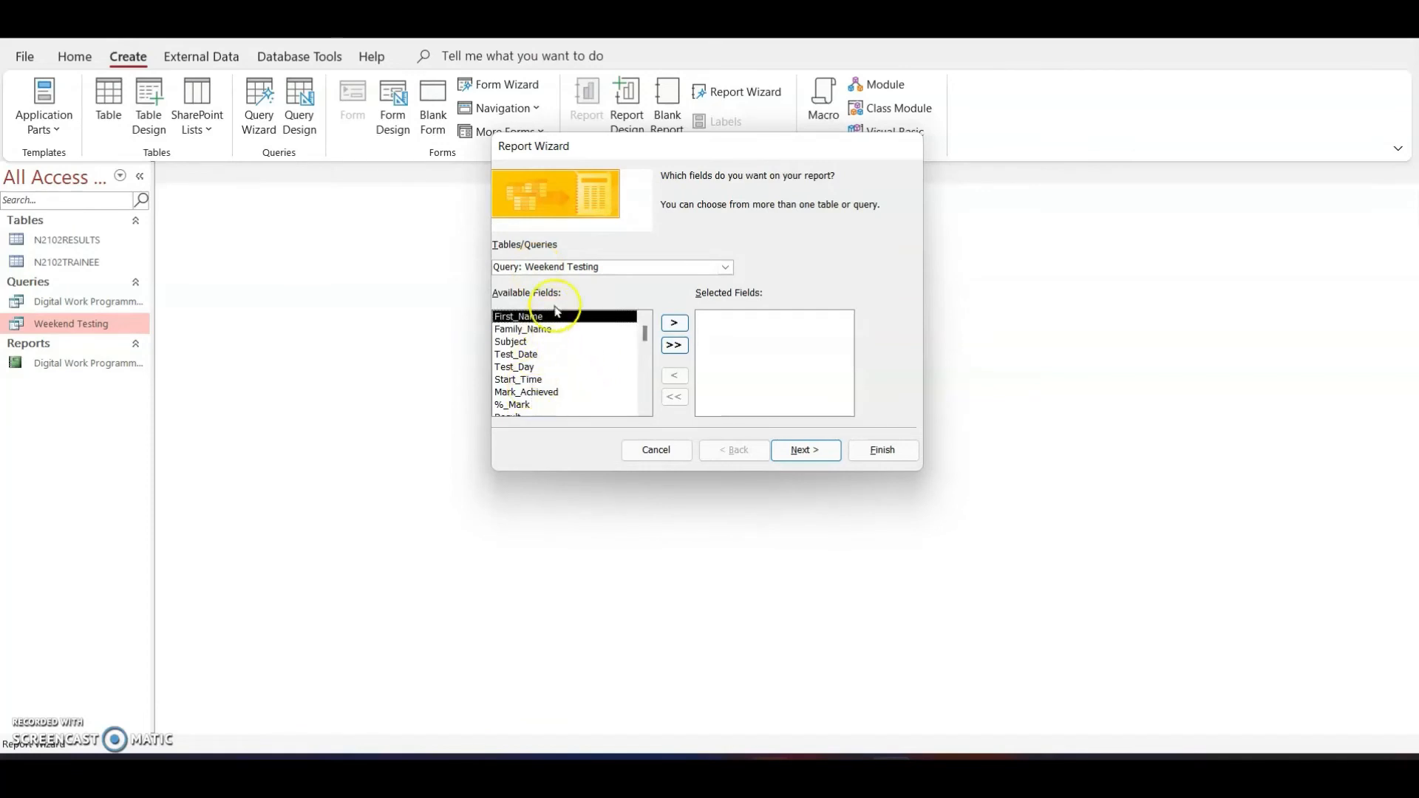
pyautogui.click(675, 346)
pyautogui.click(805, 453)
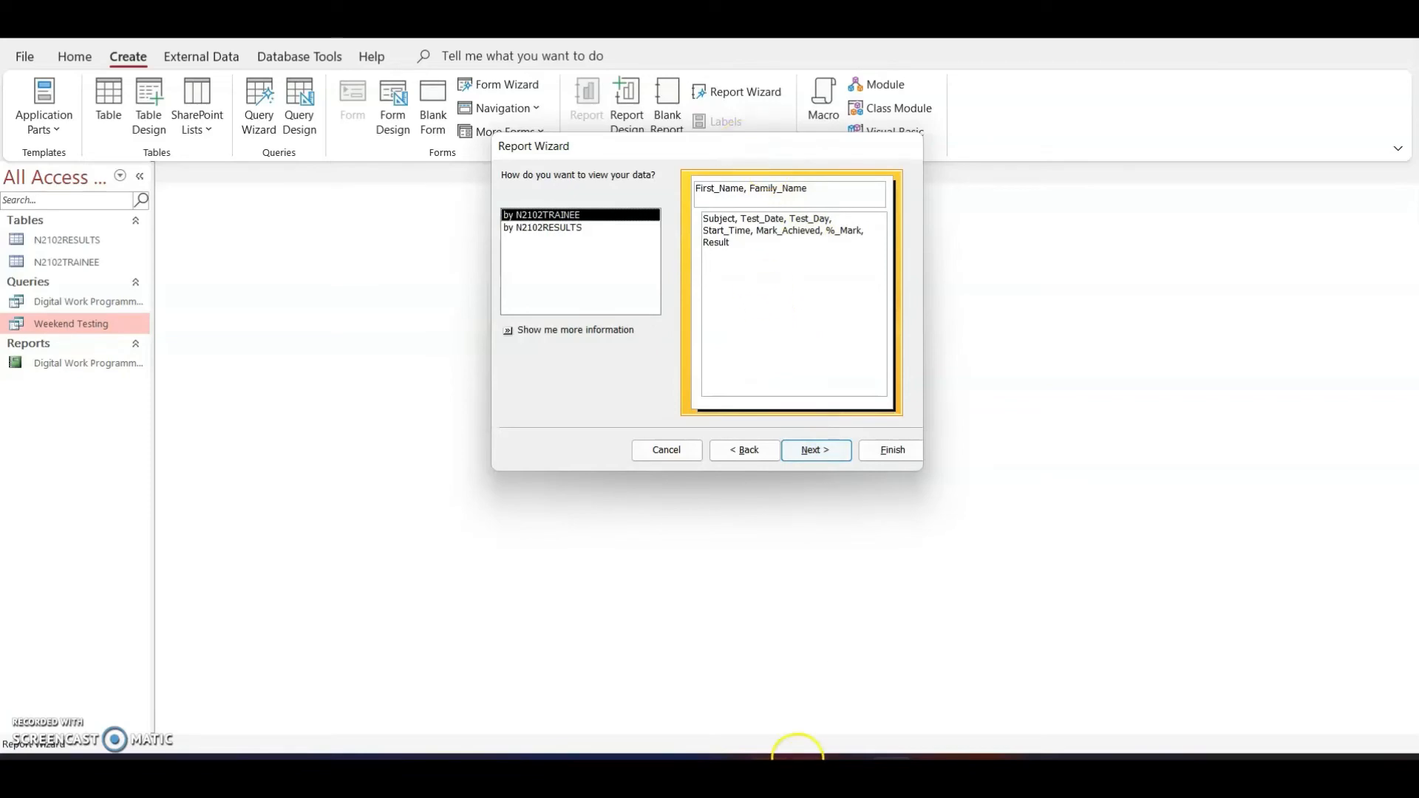
# Step: Switch to the question paper PDF and draw a freehand red circle around "not" in the do not group requirement
pyautogui.moveTo(798, 750)
pyautogui.click(729, 635)
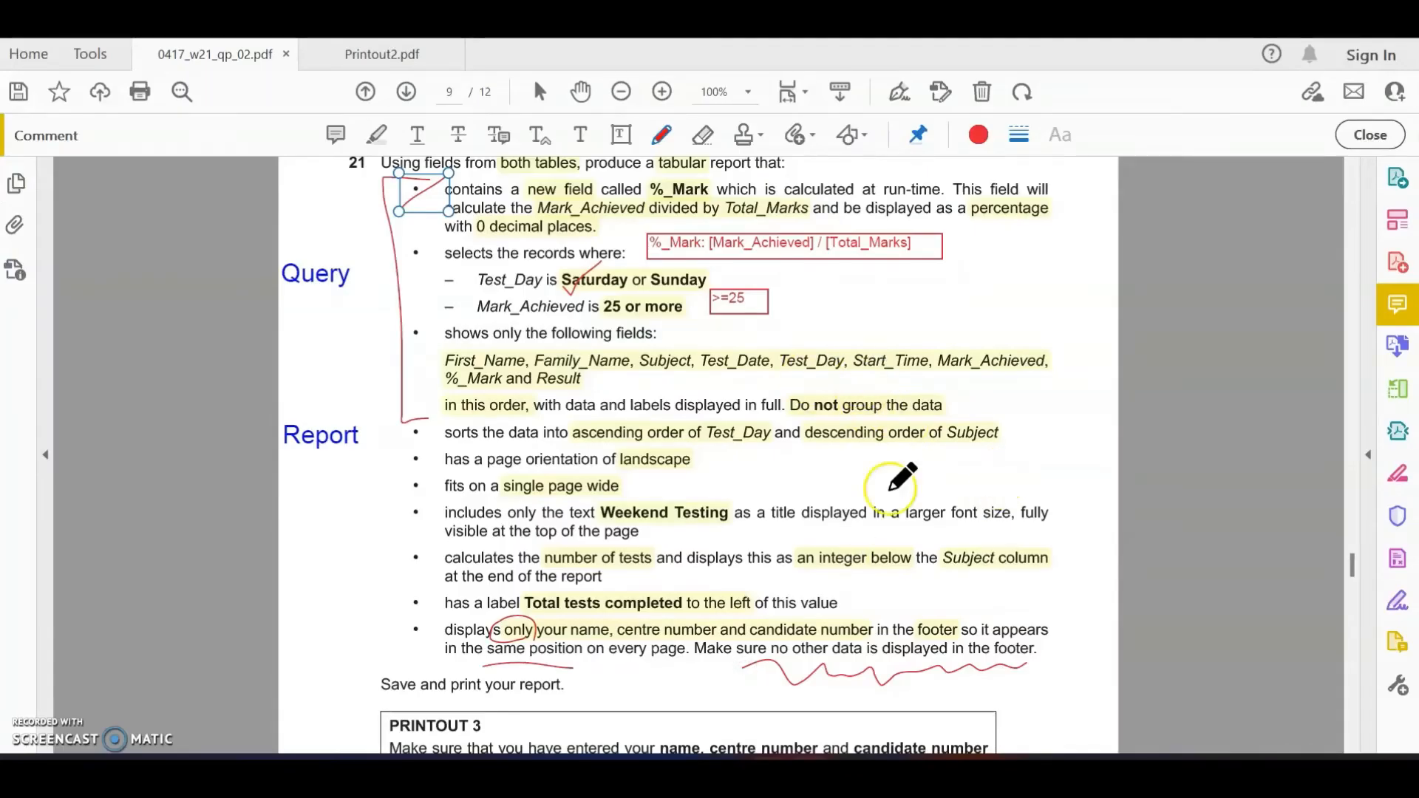
pyautogui.moveTo(841, 400)
pyautogui.mouseDown()
pyautogui.moveTo(817, 405)
pyautogui.moveTo(818, 386)
pyautogui.moveTo(850, 393)
pyautogui.mouseUp()
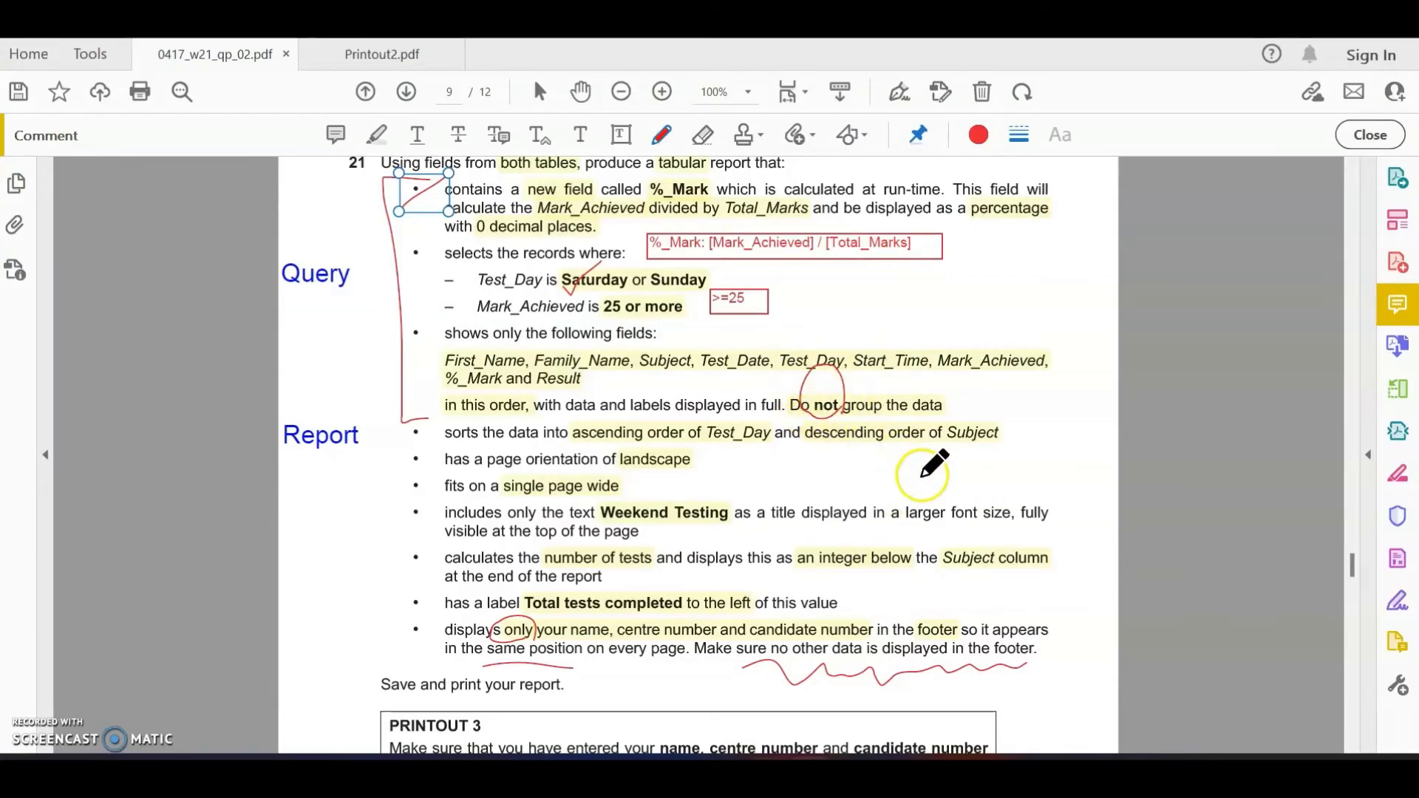
# Step: Switch to Access and set the report to view data by N2102RESULTS, without grouping levels or sort fields
pyautogui.click(896, 769)
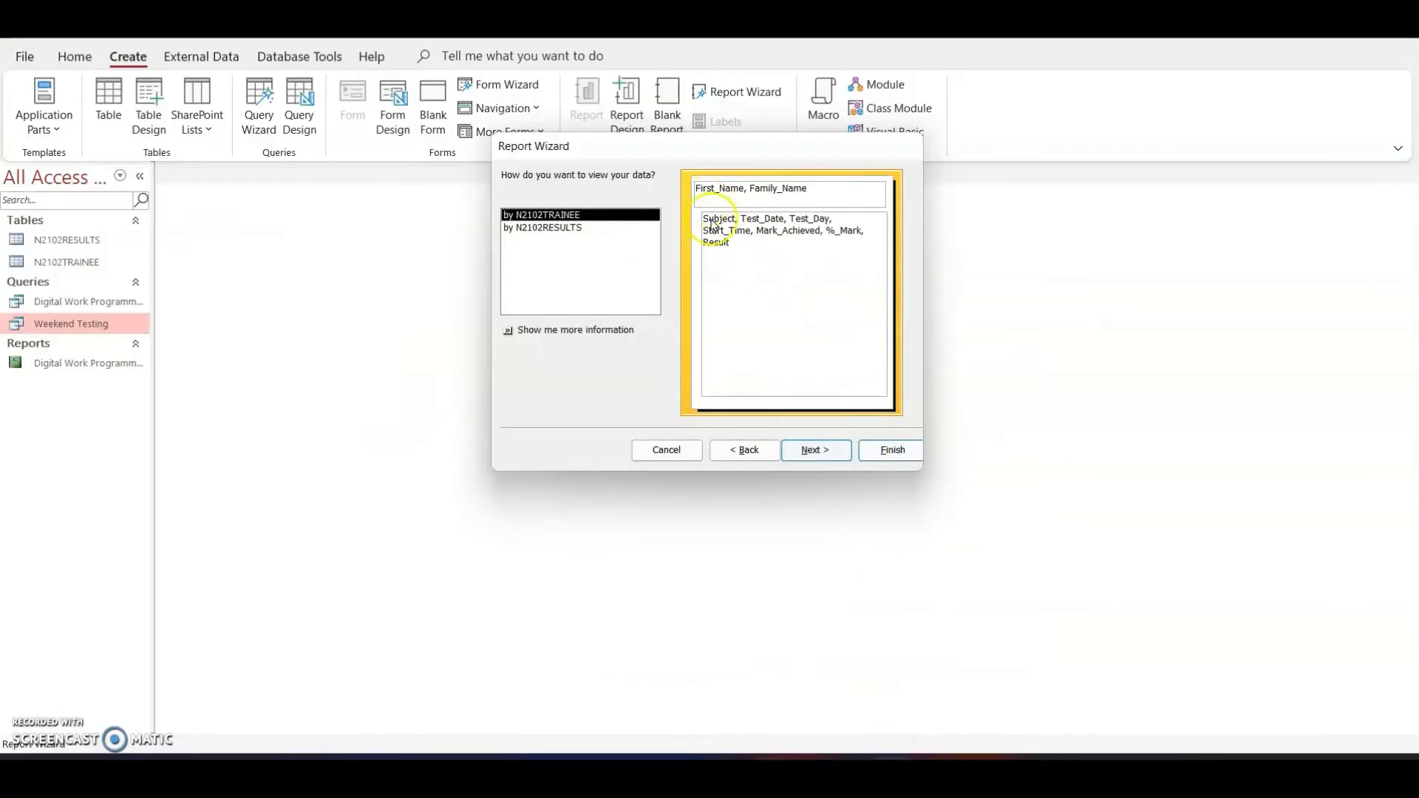
pyautogui.click(571, 228)
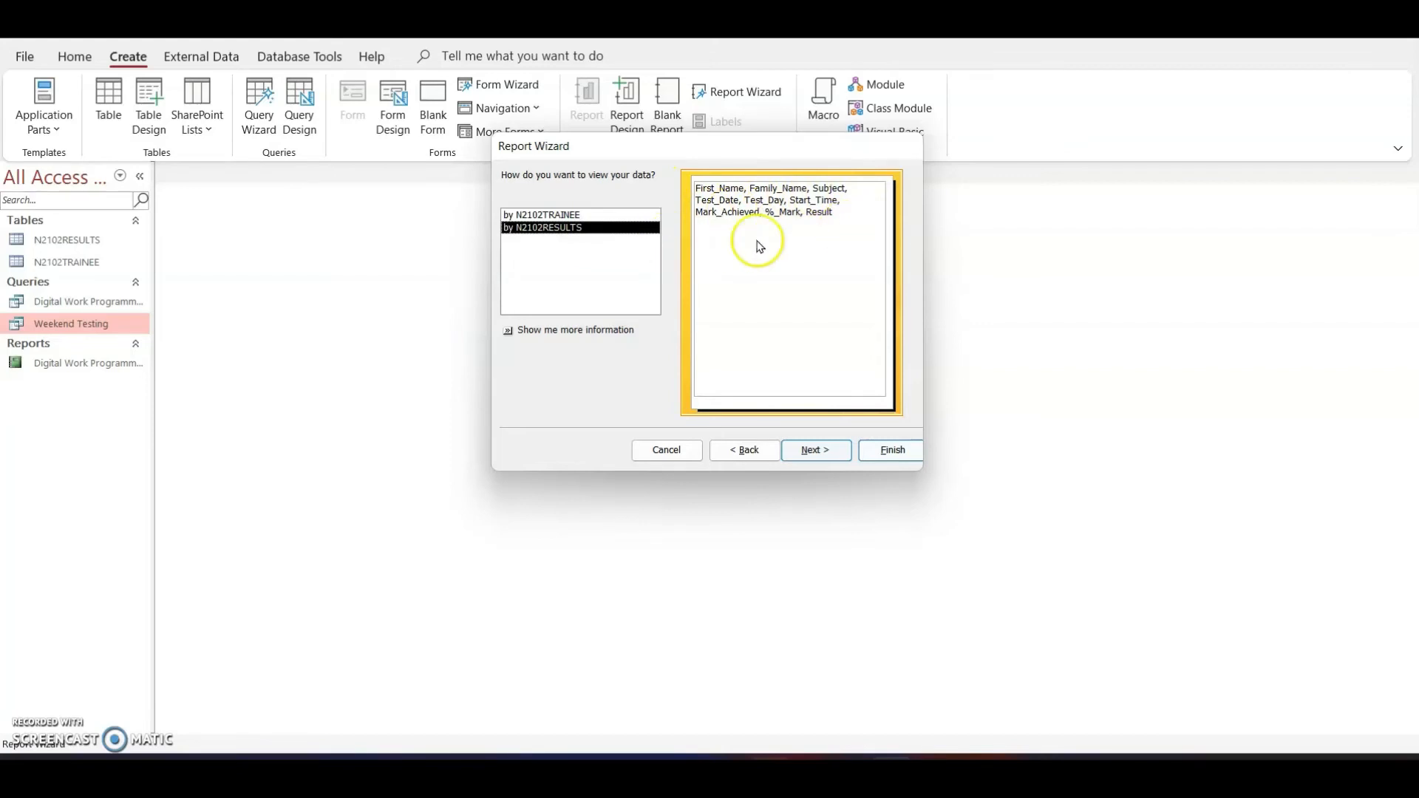
pyautogui.click(526, 215)
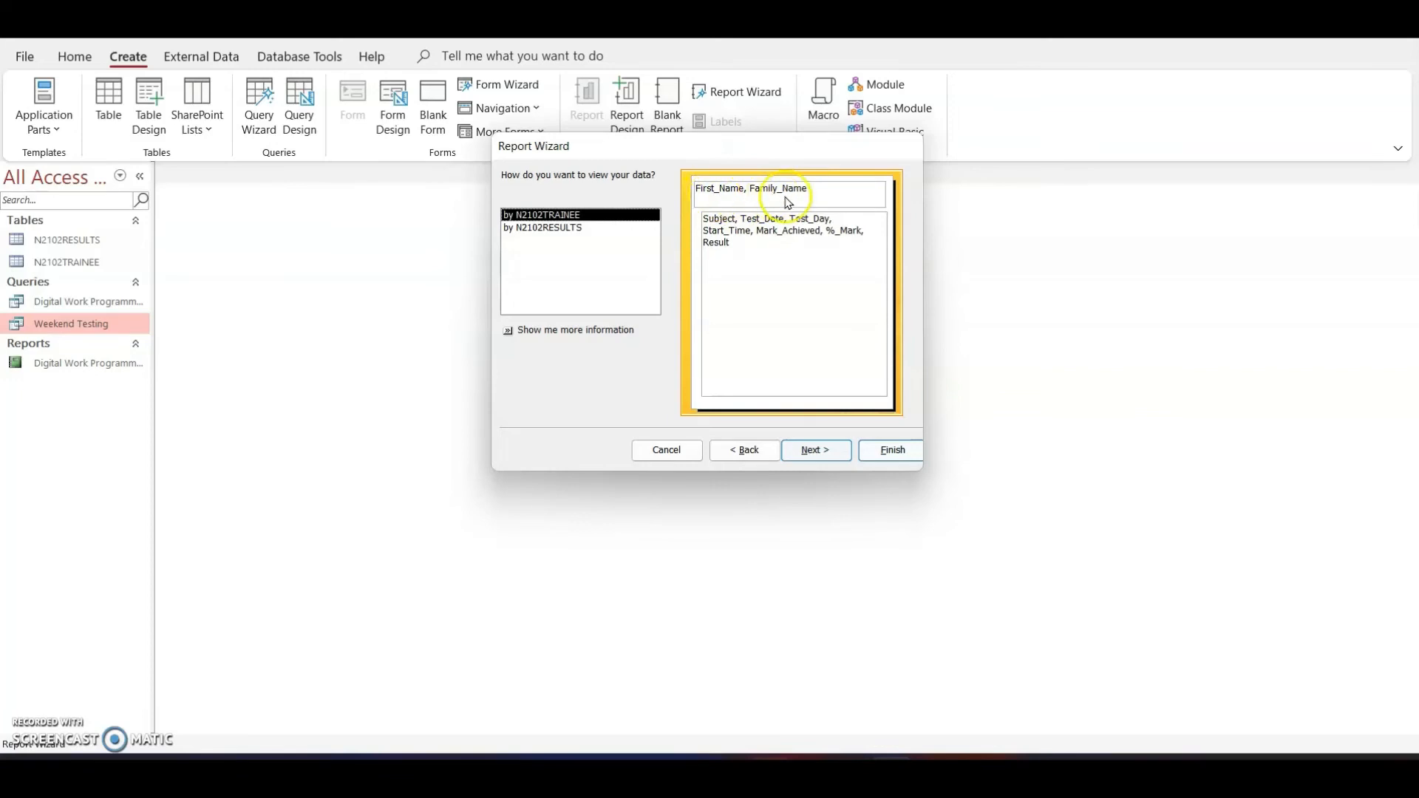
pyautogui.click(573, 229)
pyautogui.click(814, 450)
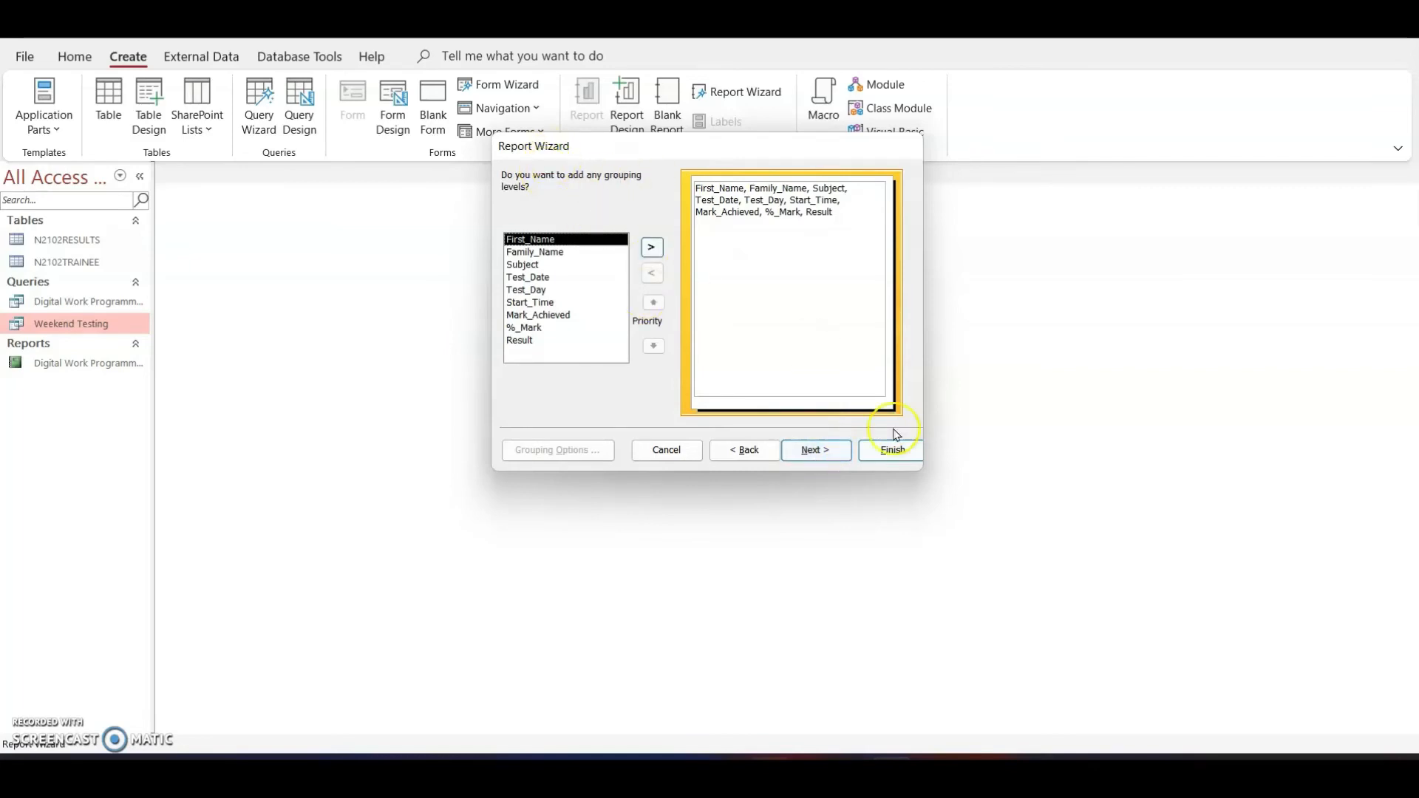
pyautogui.click(815, 449)
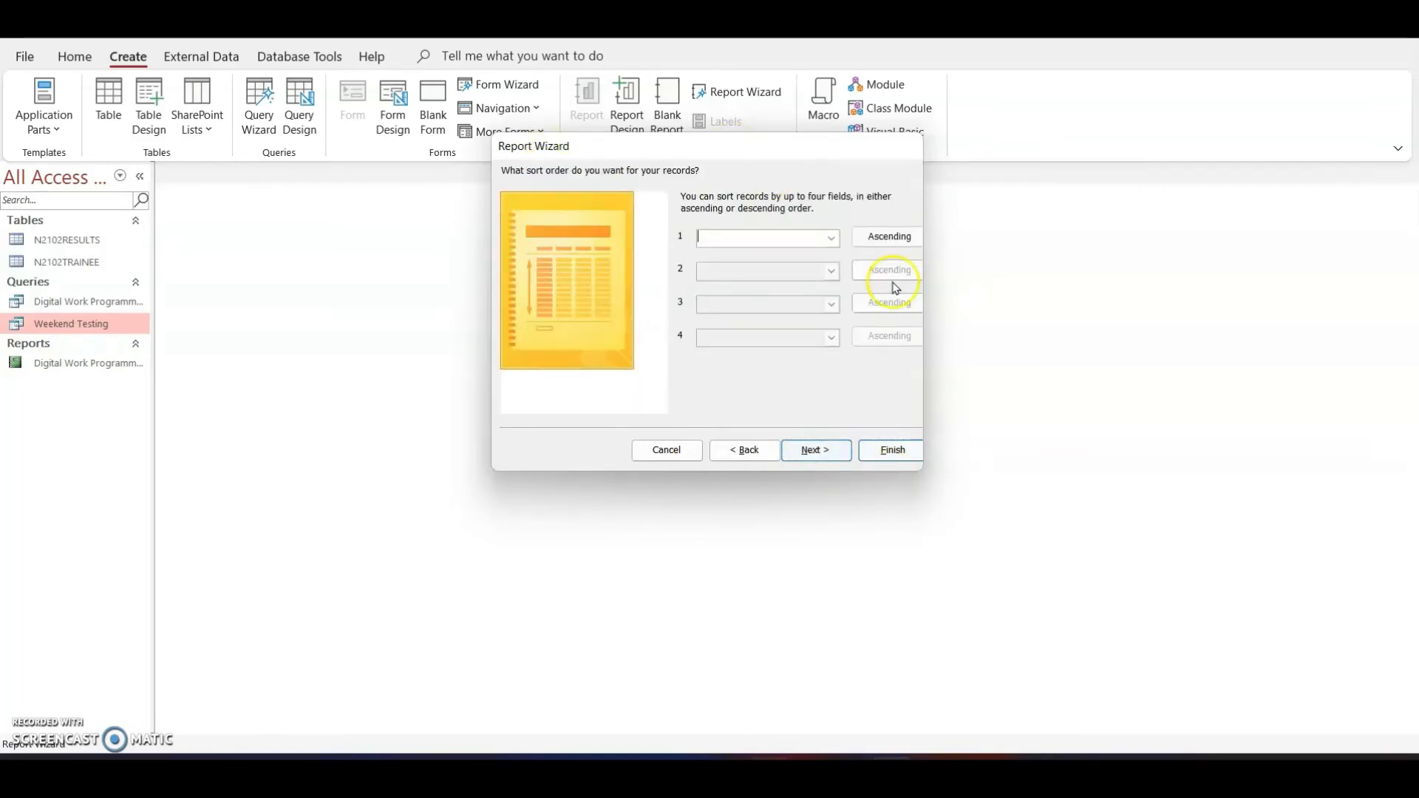
pyautogui.click(816, 449)
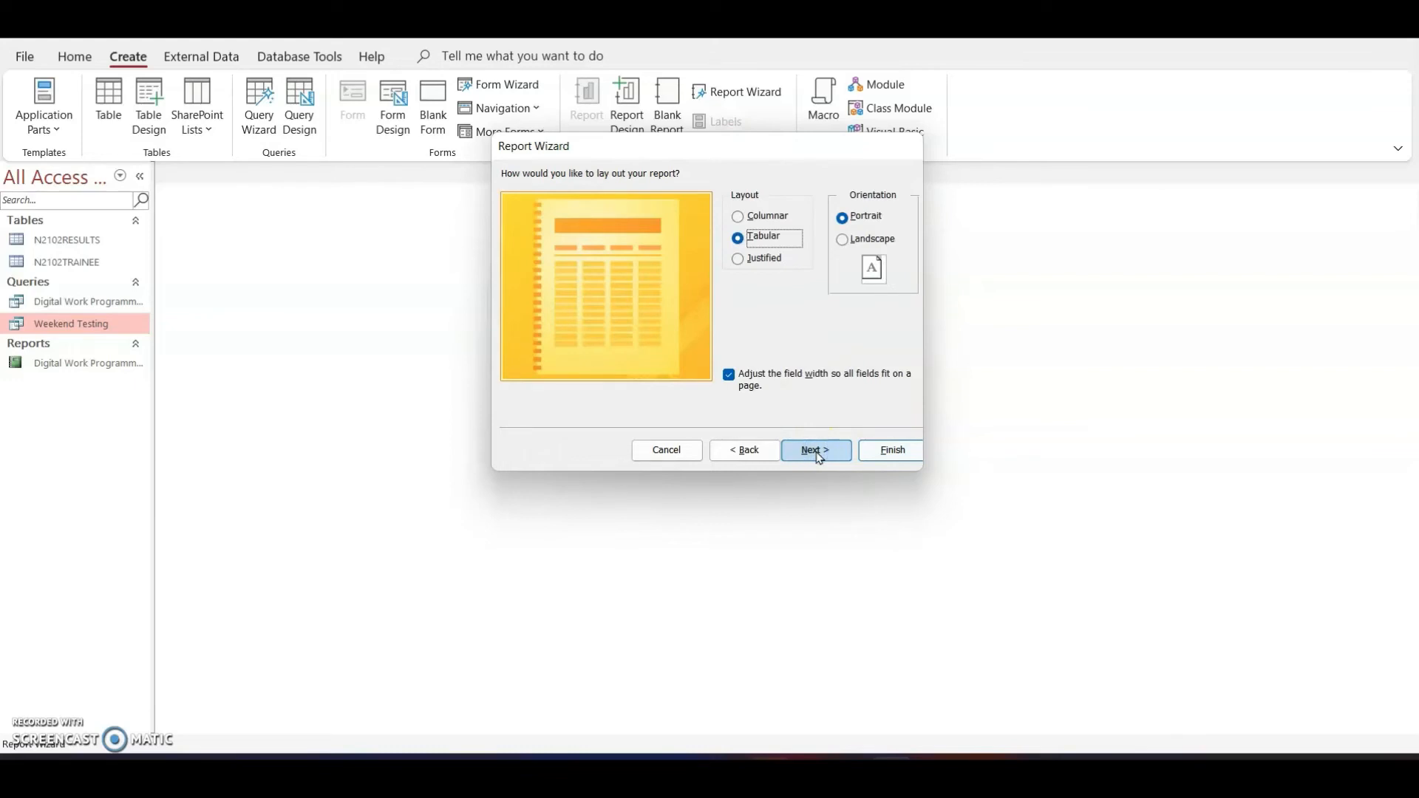
# Step: Set the tabular report to landscape orientation, title it Weekend Testing and finish the wizard with a preview
pyautogui.click(870, 231)
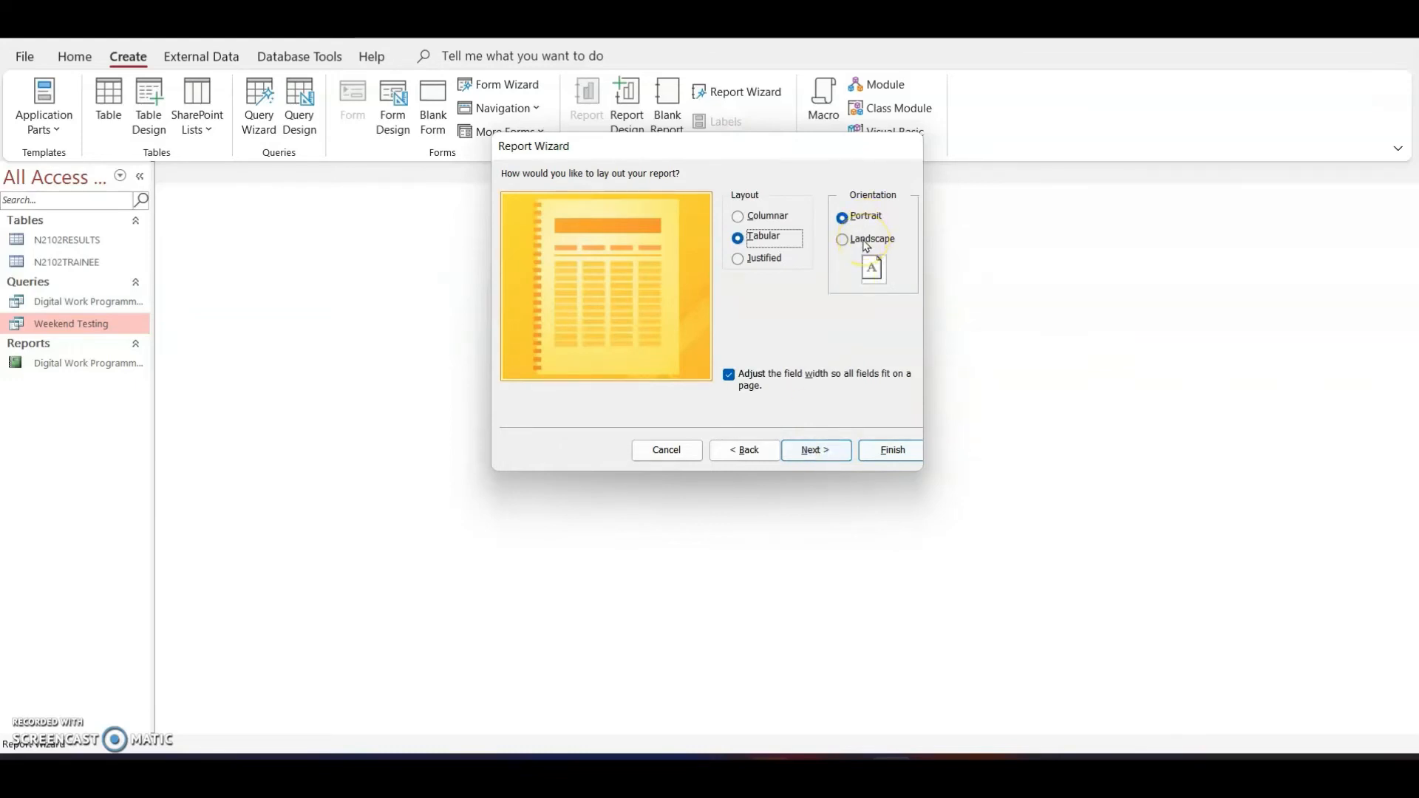
pyautogui.click(866, 240)
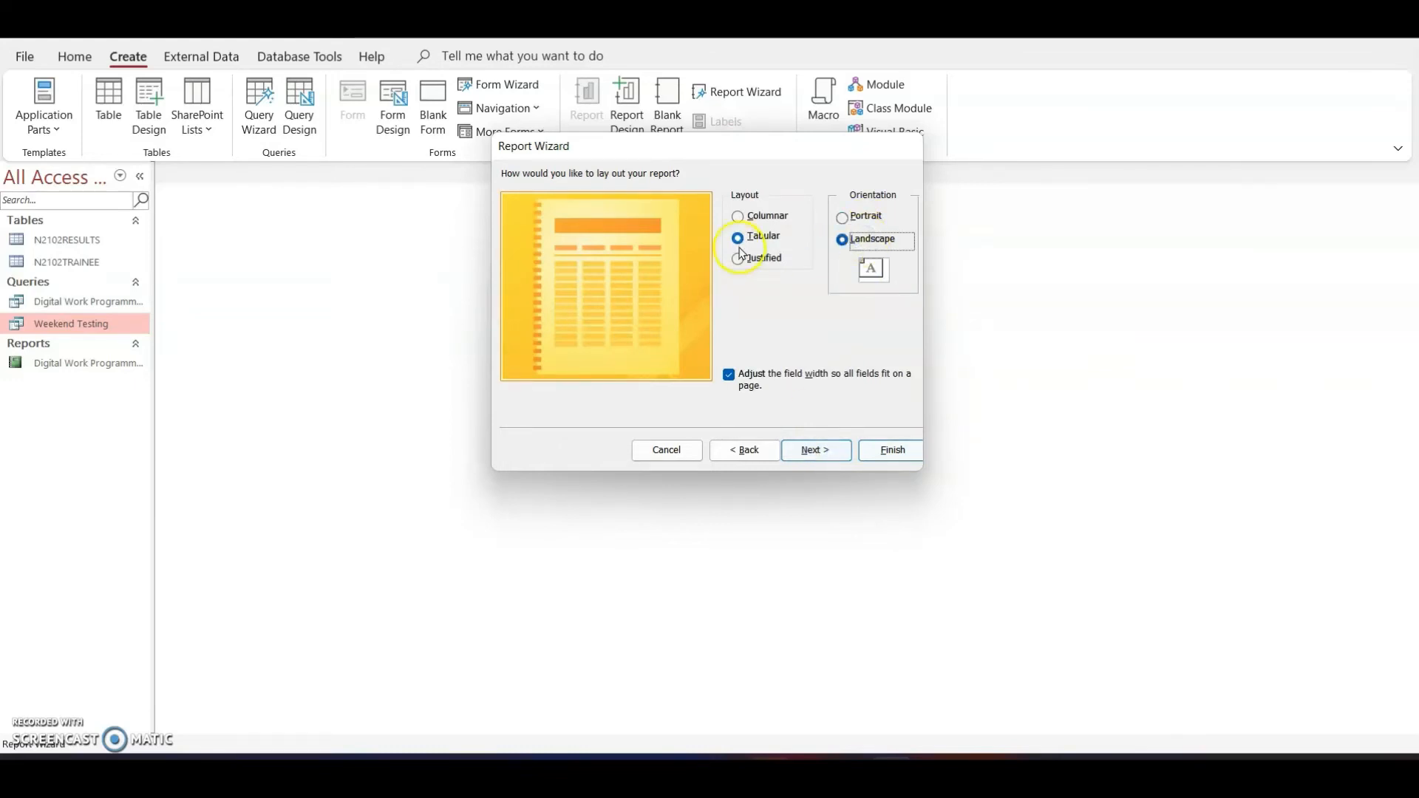
pyautogui.click(818, 453)
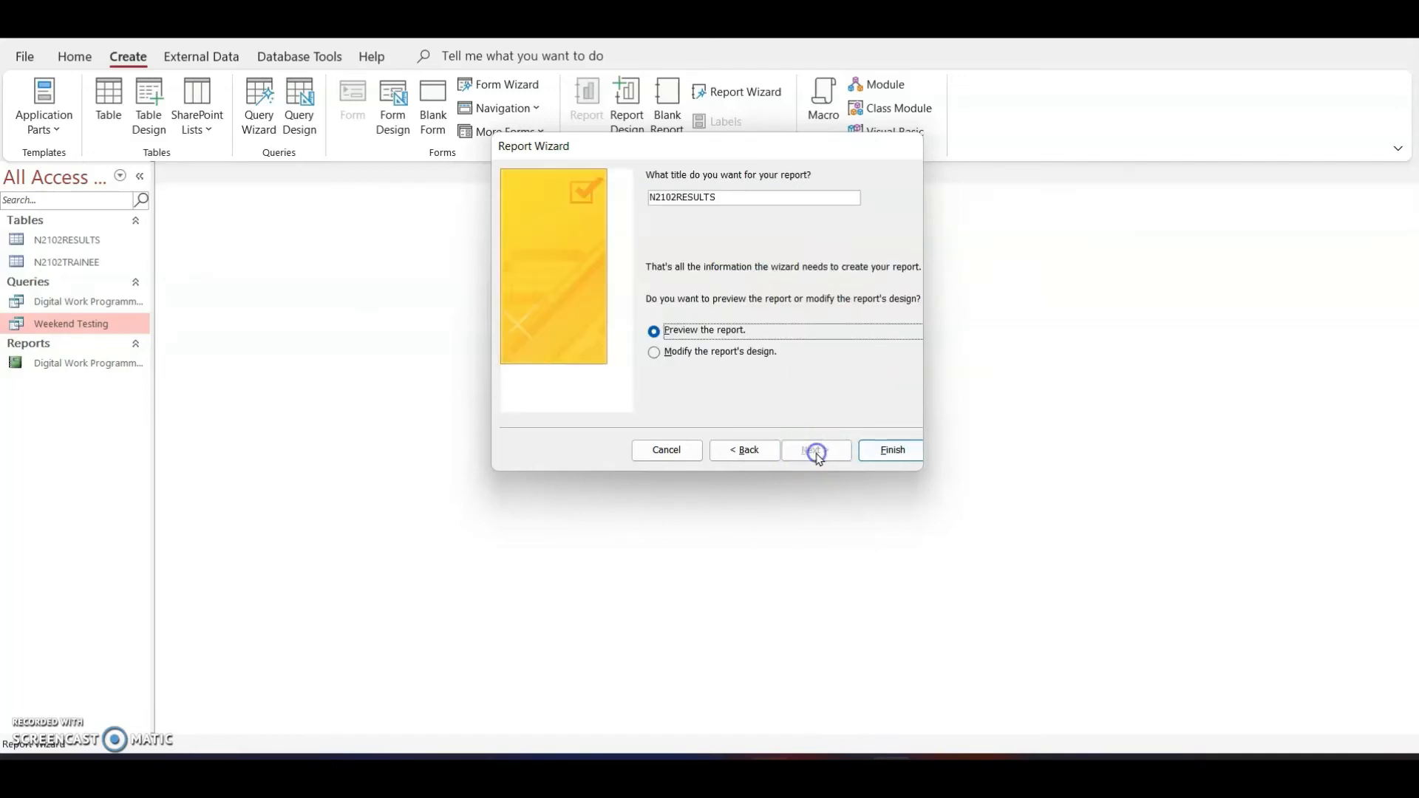
pyautogui.moveTo(732, 196); pyautogui.dragTo(473, 190)
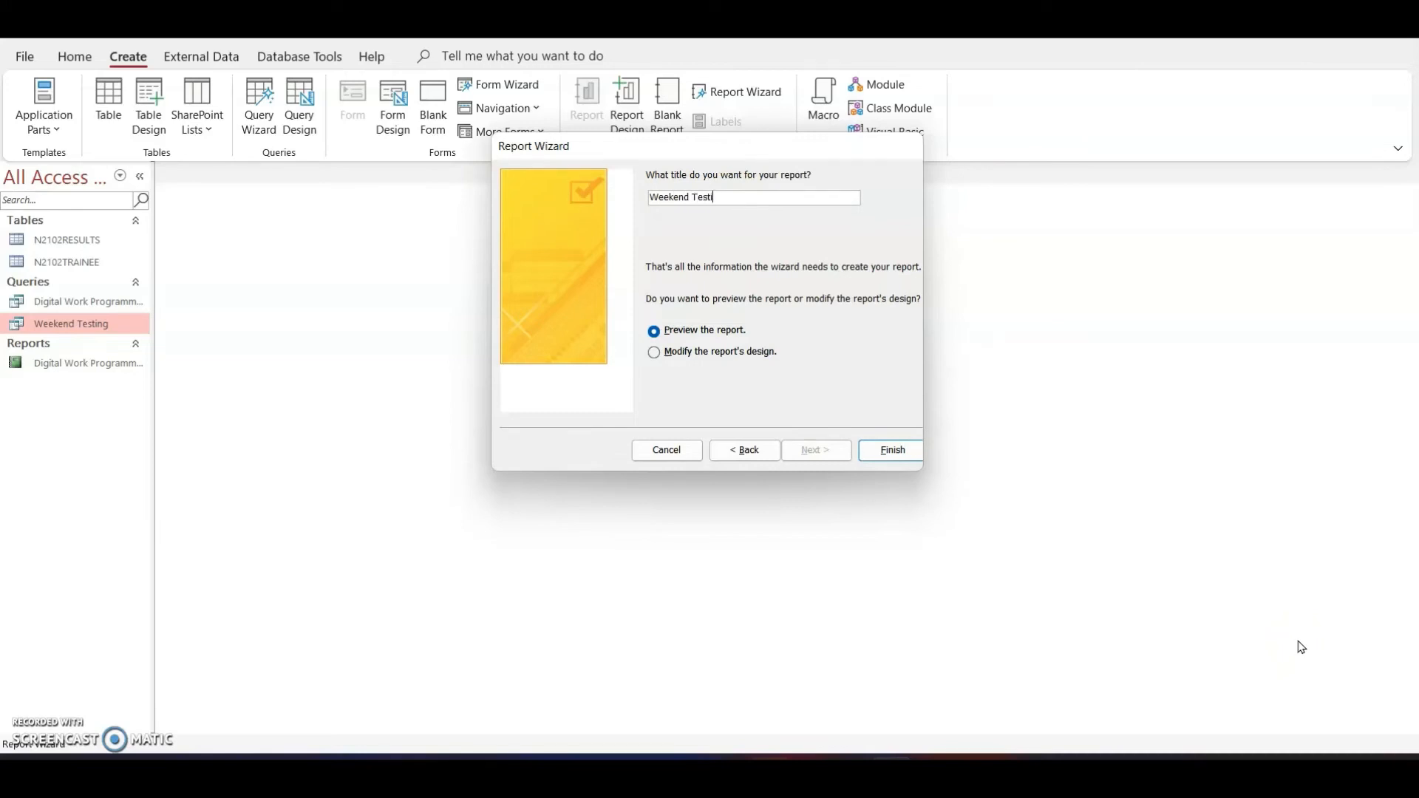
pyautogui.click(891, 450)
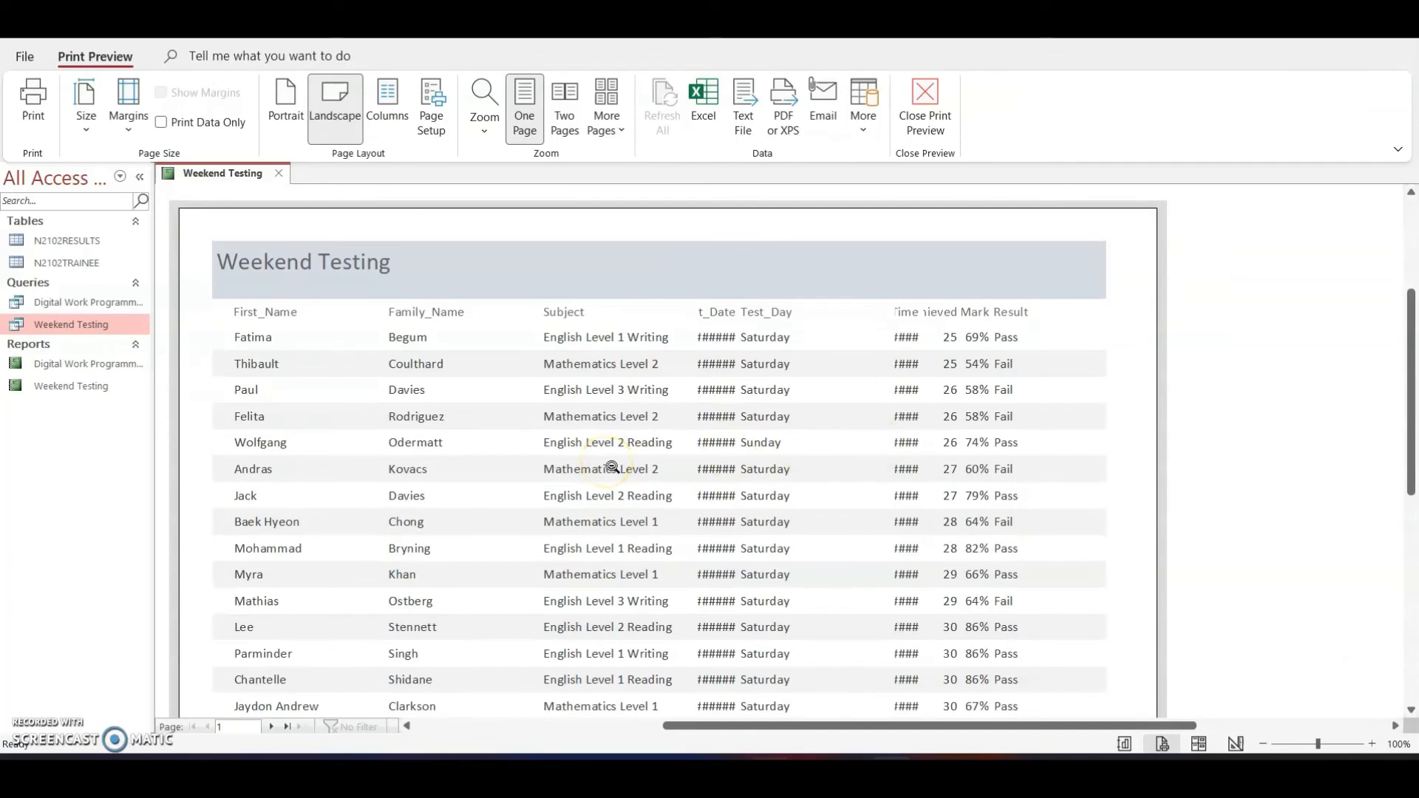
# Step: Check the whole first page and the second page of the report preview, and open the report in layout view
pyautogui.click(612, 467)
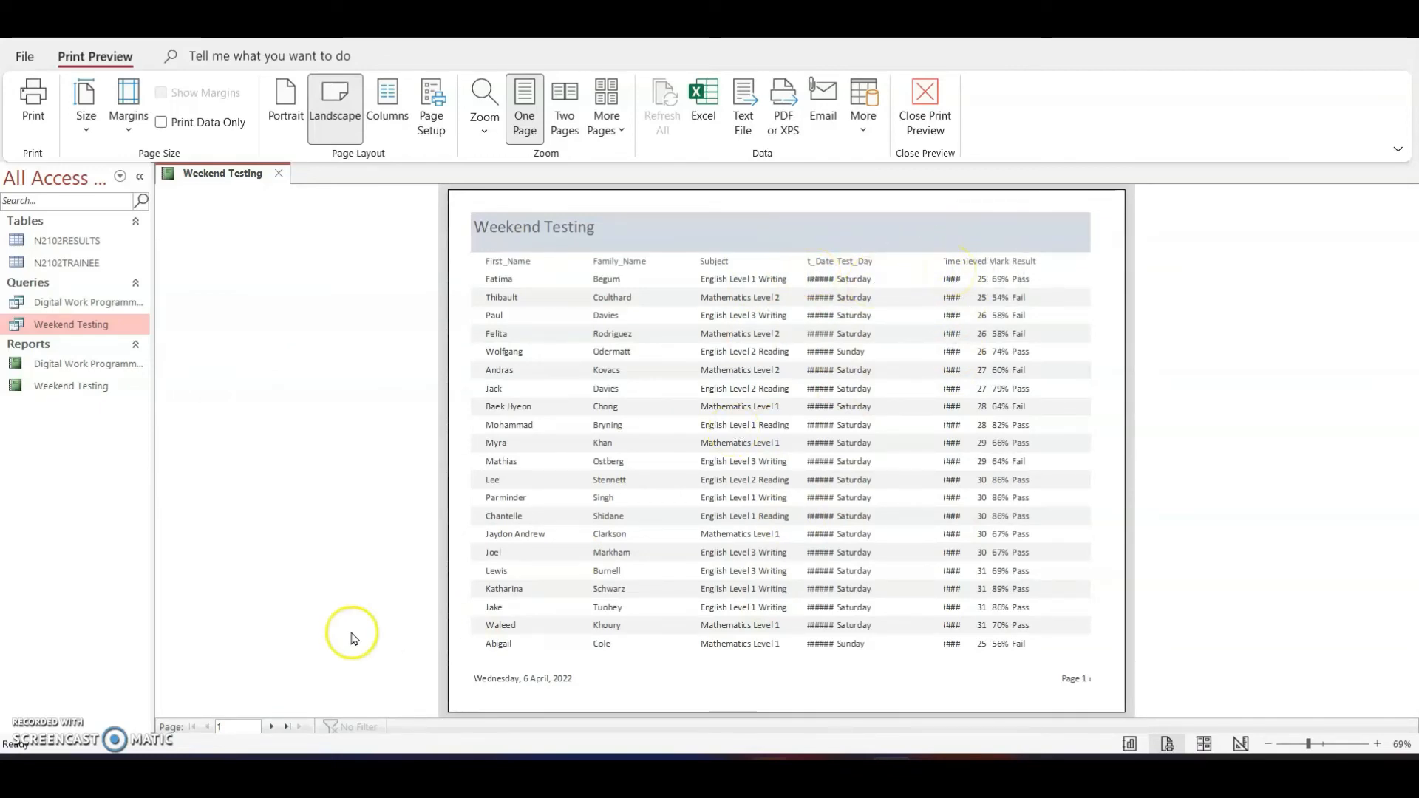
pyautogui.click(272, 727)
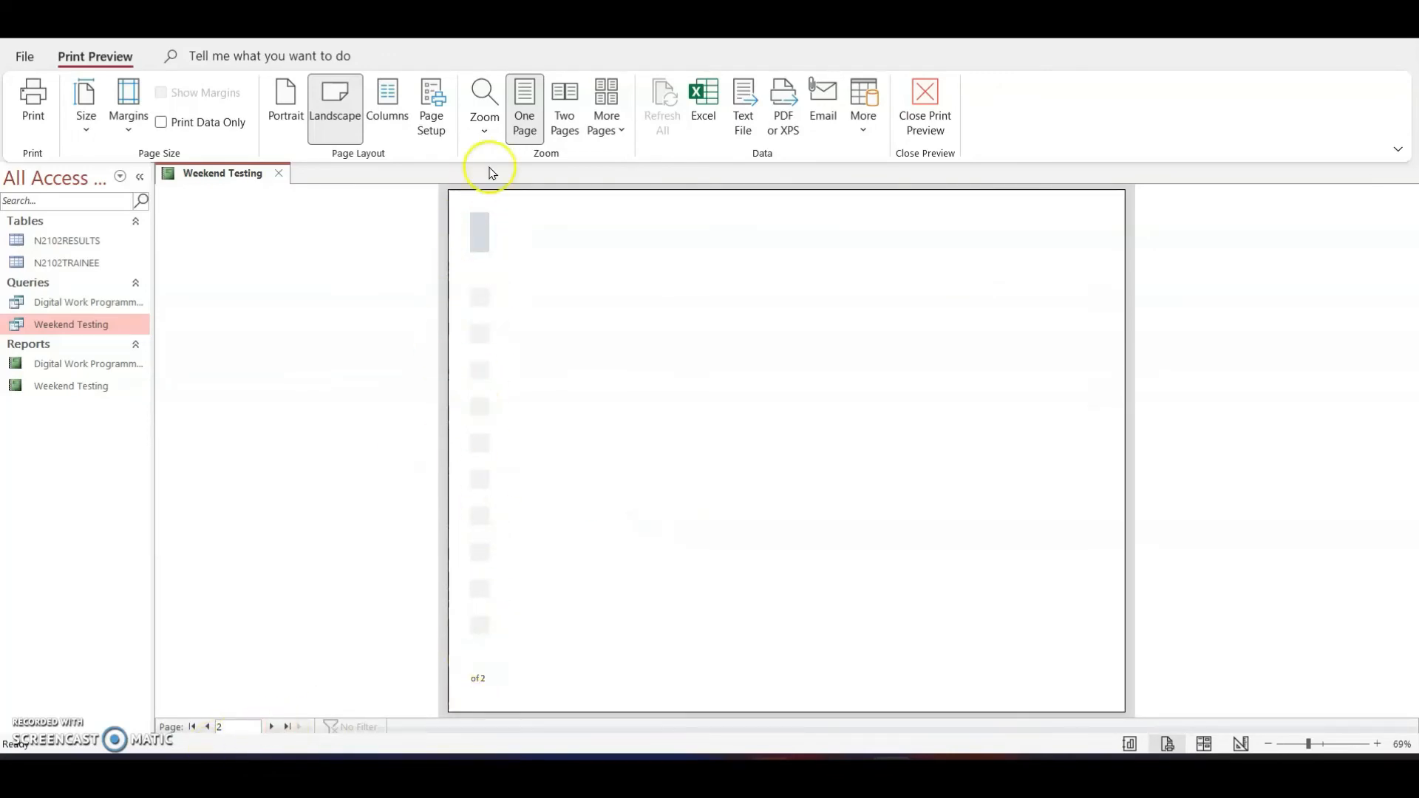
pyautogui.click(1241, 745)
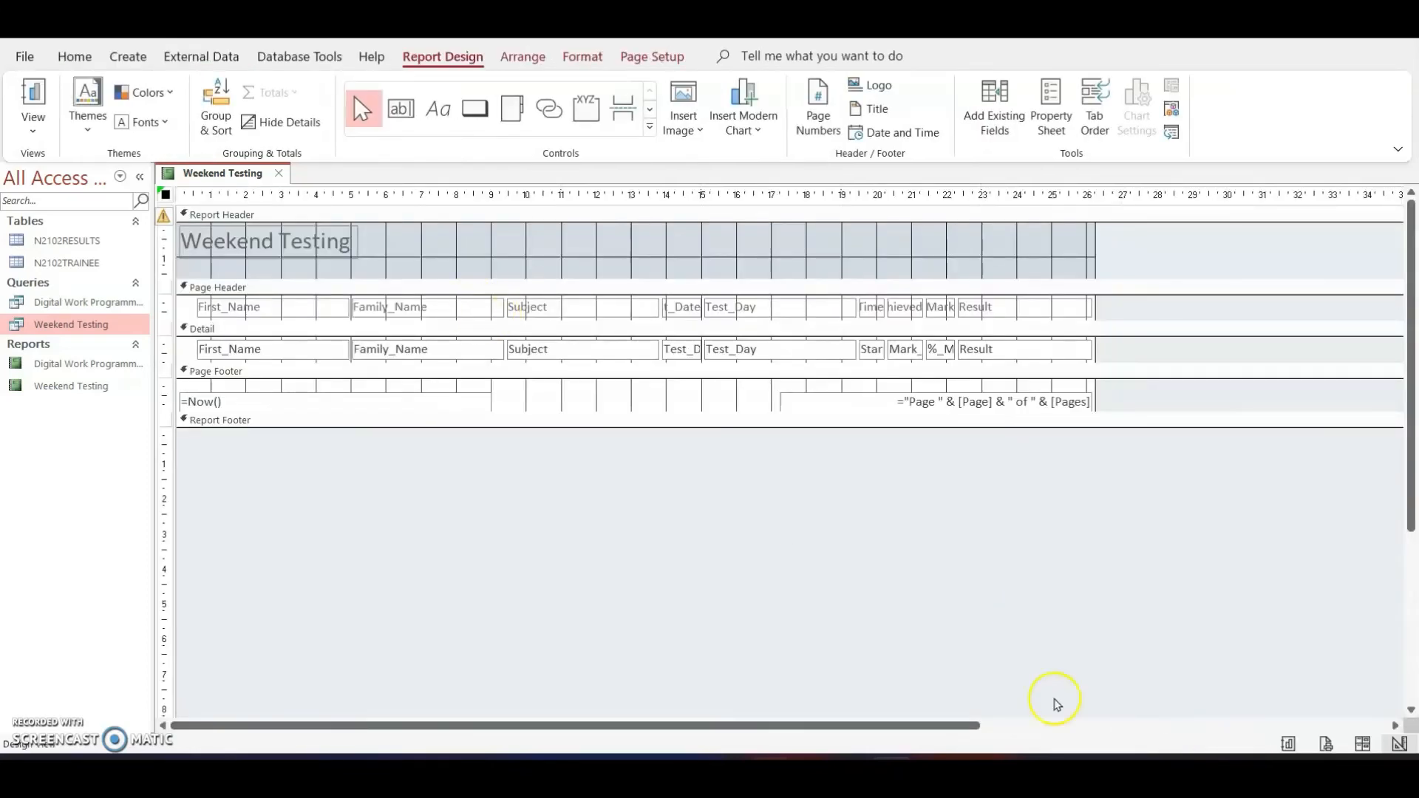
pyautogui.click(1362, 744)
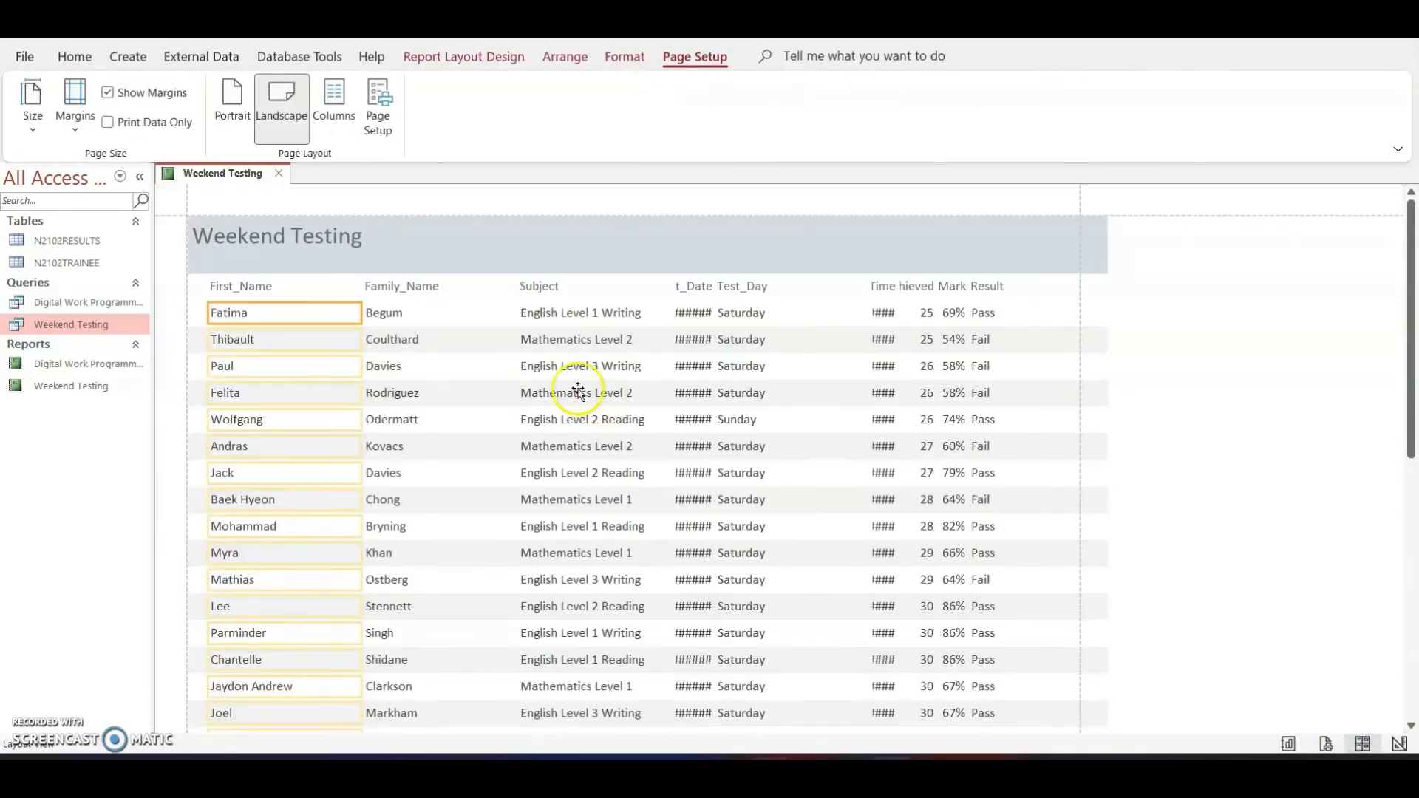
# Step: Extend the First_Name label and data column to the left margin, narrow it from the right and check its values
pyautogui.click(224, 287)
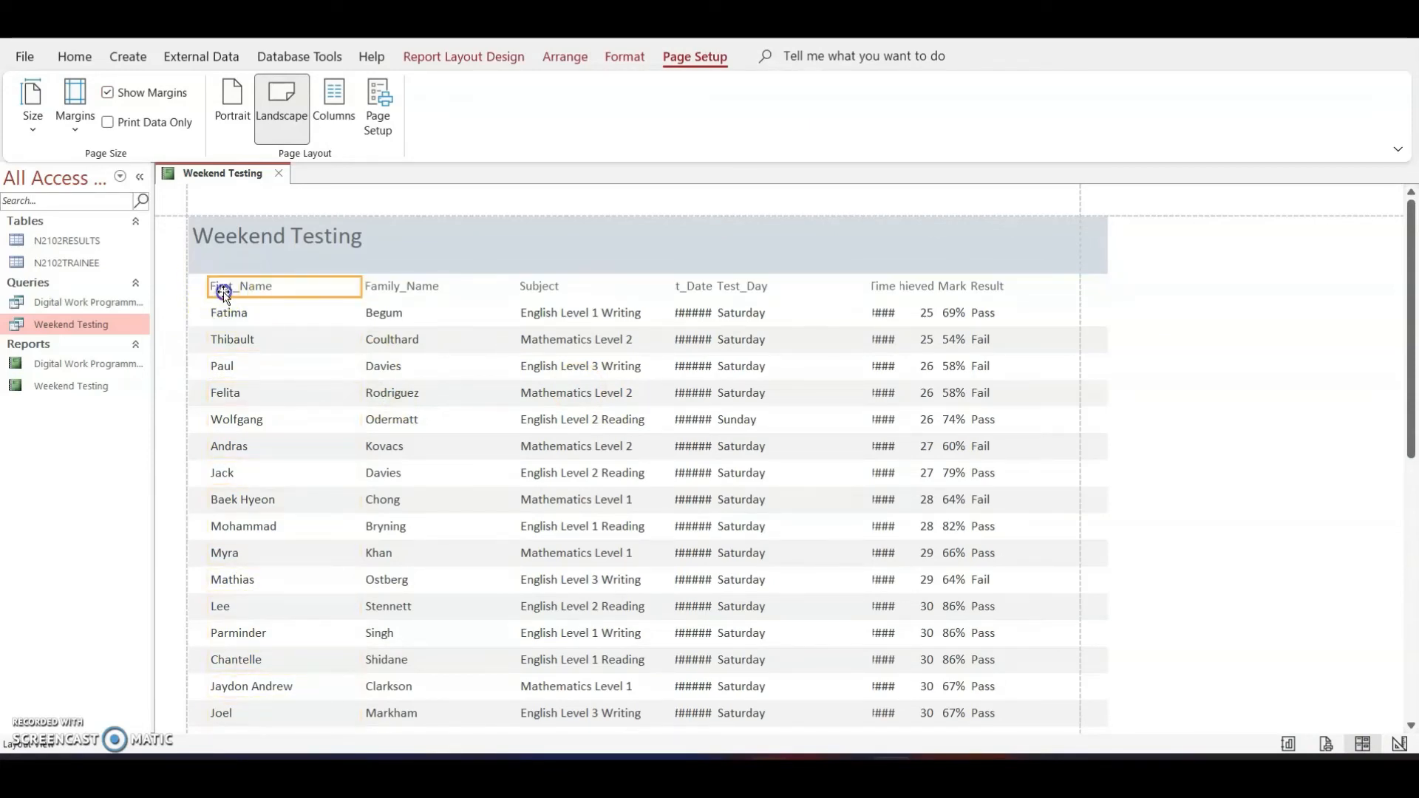
pyautogui.click(226, 314)
pyautogui.click(211, 287)
pyautogui.keyDown('shift'); pyautogui.click(225, 312); pyautogui.keyUp('shift')
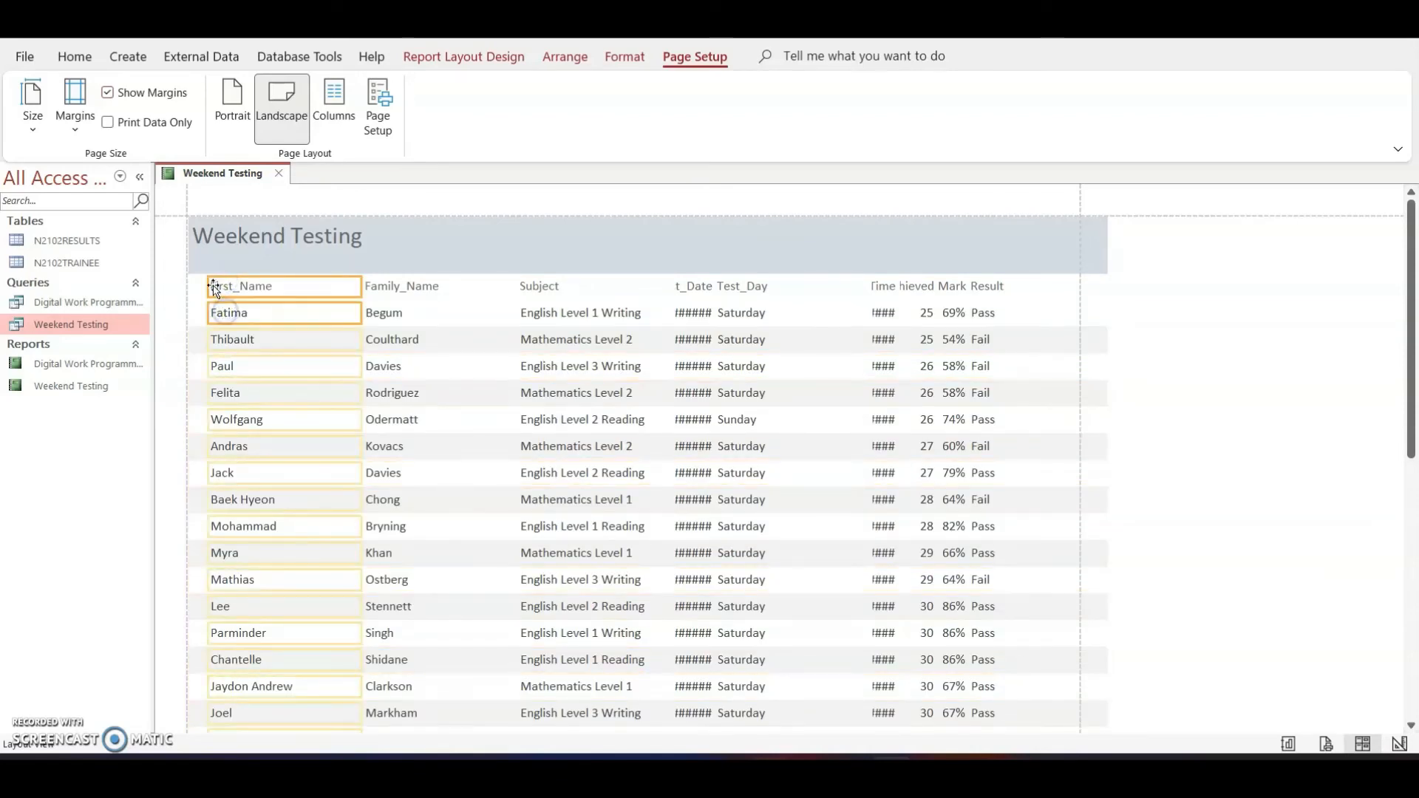
pyautogui.moveTo(208, 288); pyautogui.dragTo(193, 290)
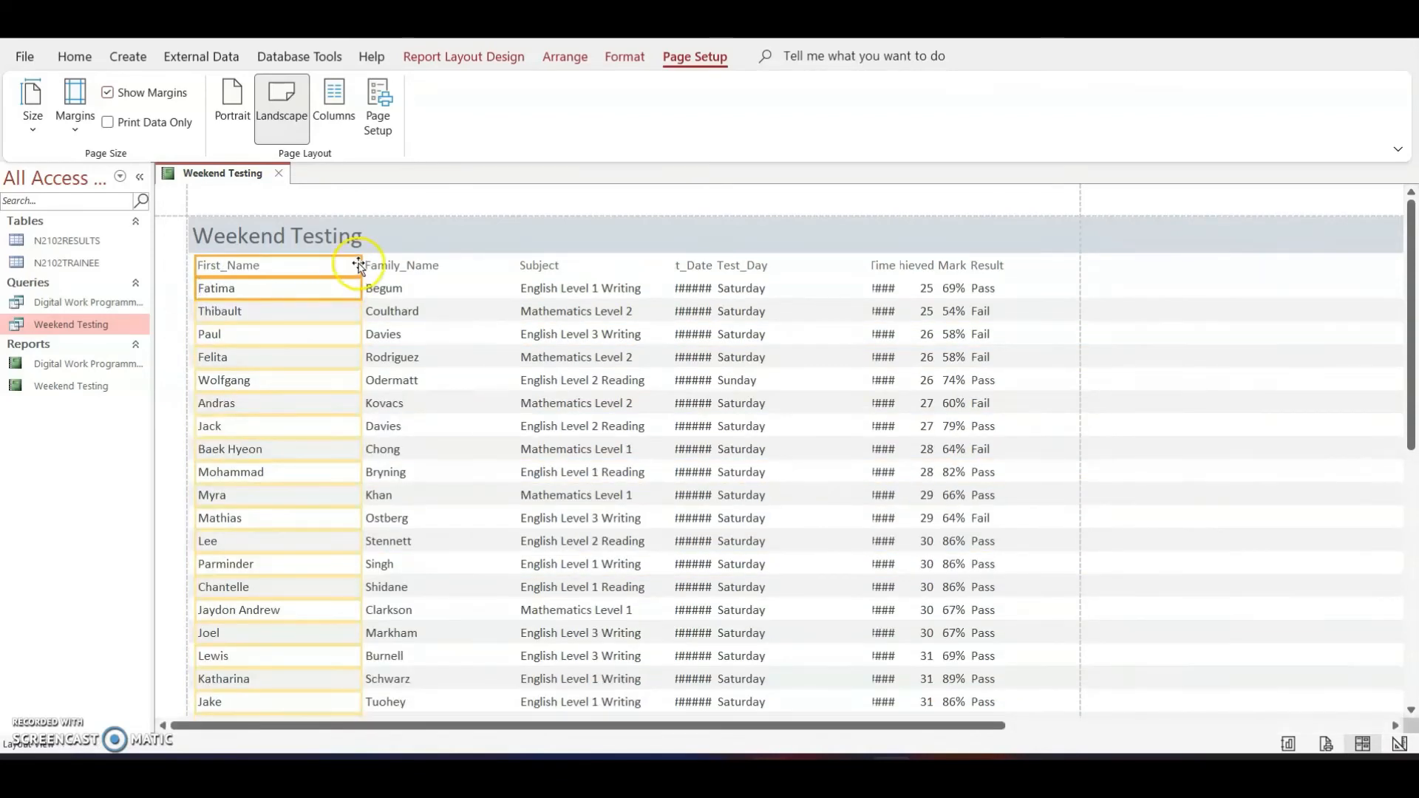
pyautogui.moveTo(358, 265); pyautogui.dragTo(299, 279)
pyautogui.scroll(-3, 382, 399)
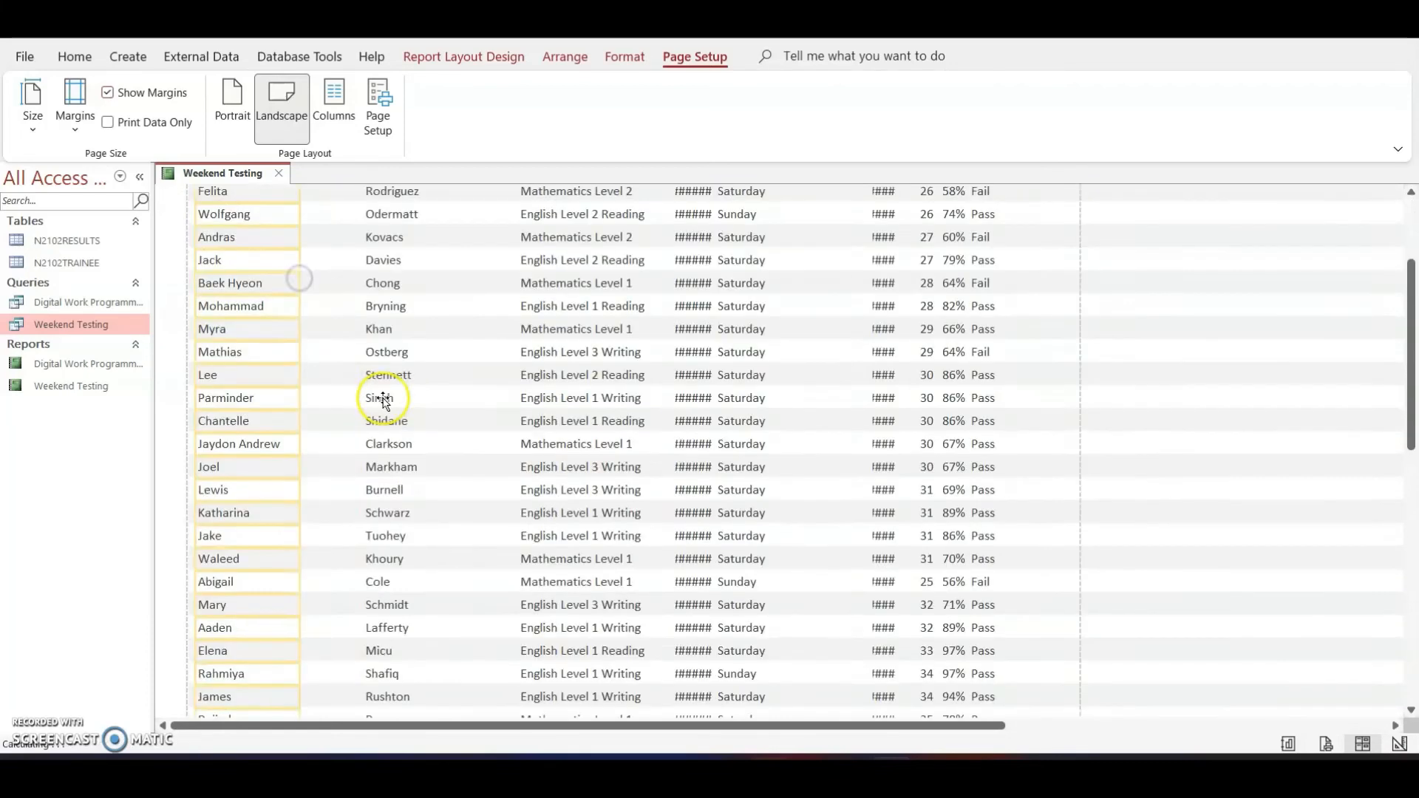
pyautogui.scroll(-5, 383, 400)
pyautogui.scroll(10, 383, 399)
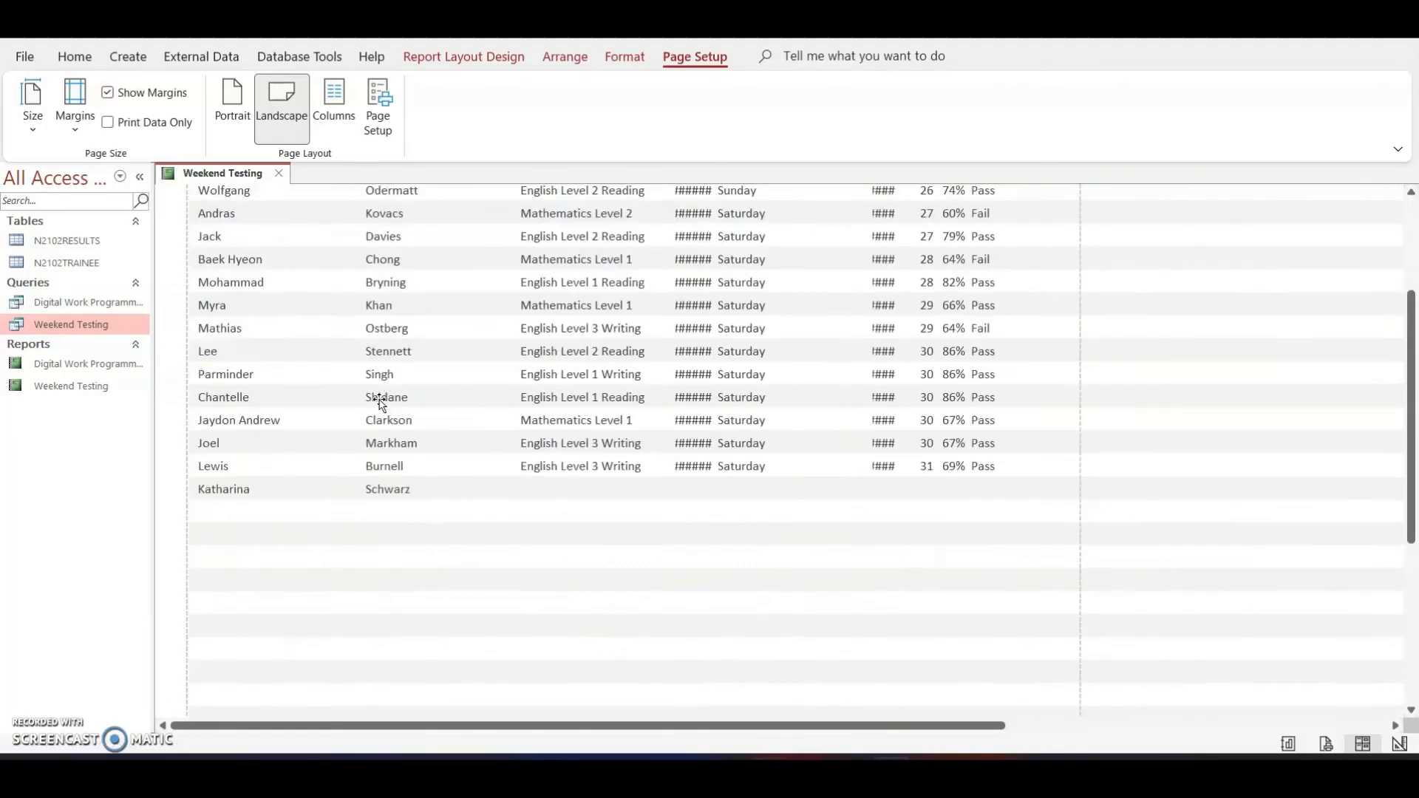
# Step: Bring the Family_Name label and data column next to First_Name, narrow it to fit its data and check the records
pyautogui.click(388, 264)
pyautogui.click(385, 294)
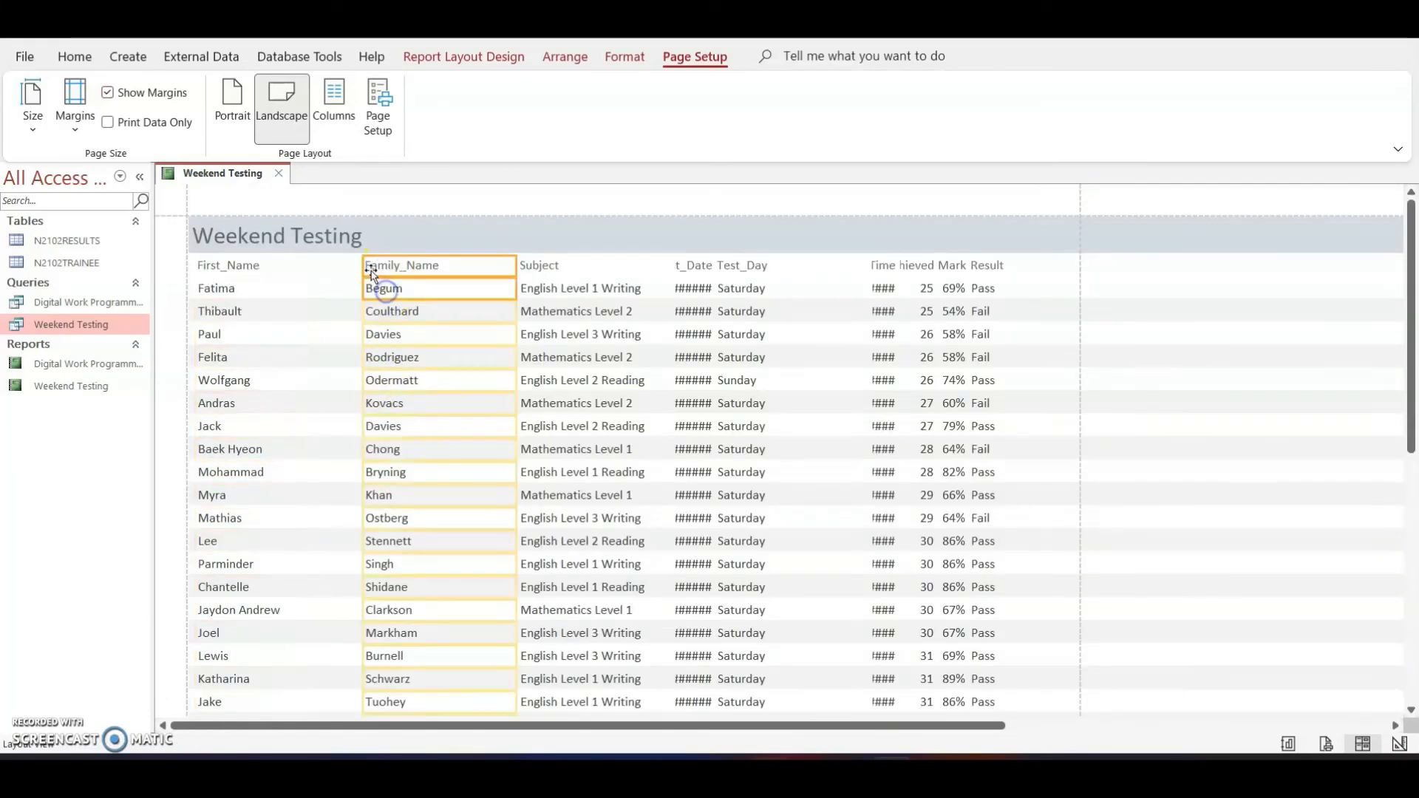
pyautogui.moveTo(363, 289); pyautogui.dragTo(316, 278)
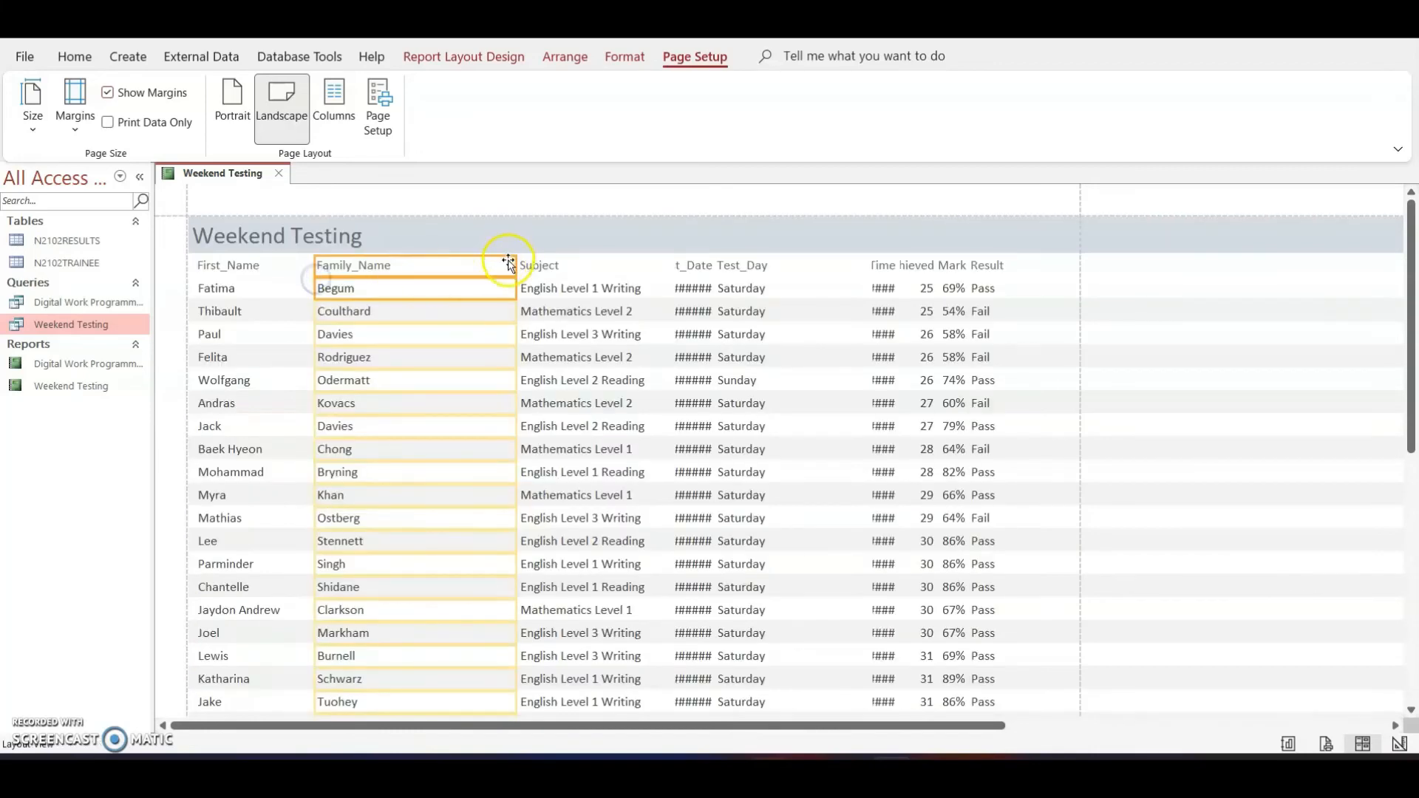
pyautogui.moveTo(513, 264); pyautogui.dragTo(419, 268)
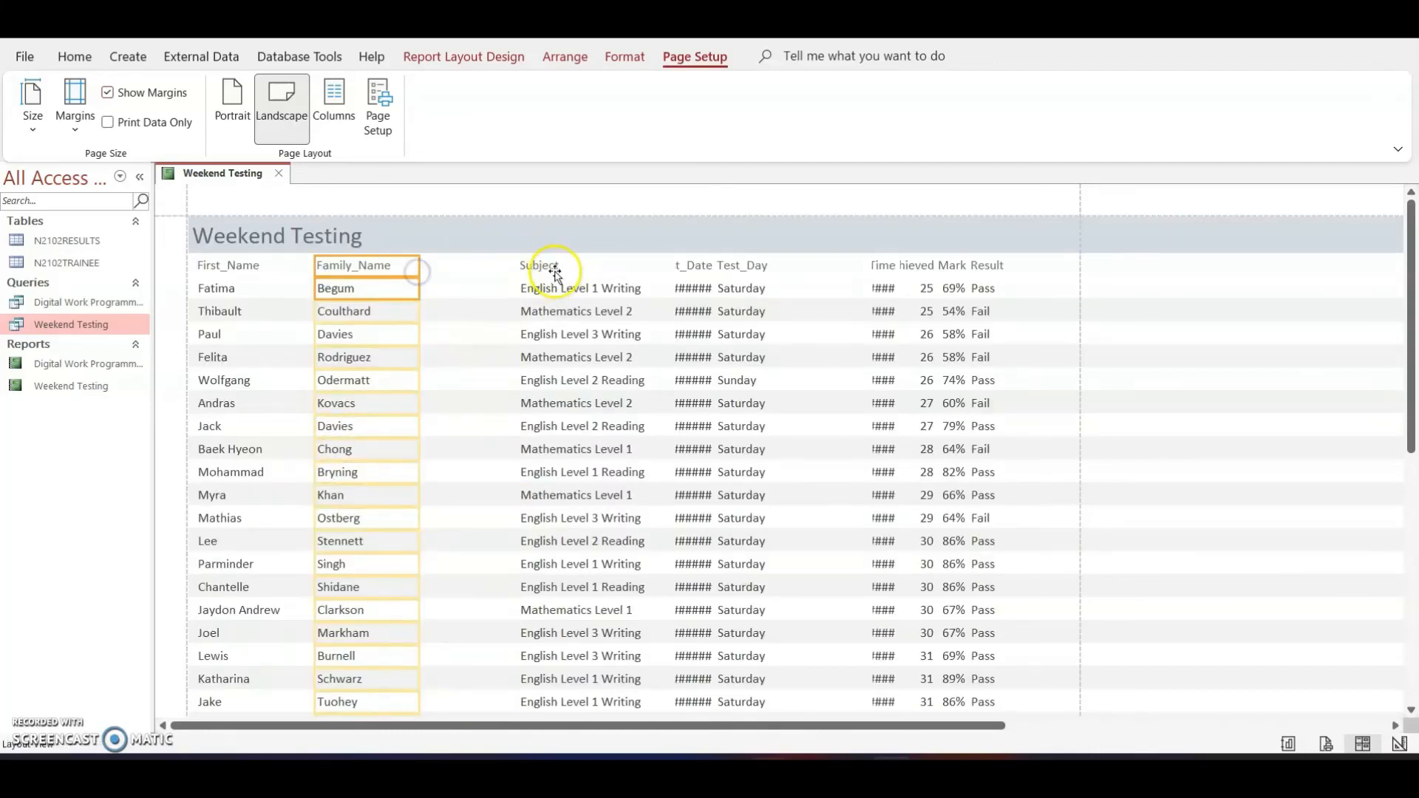
pyautogui.scroll(-3, 551, 405)
pyautogui.scroll(-6, 551, 405)
pyautogui.scroll(10, 554, 407)
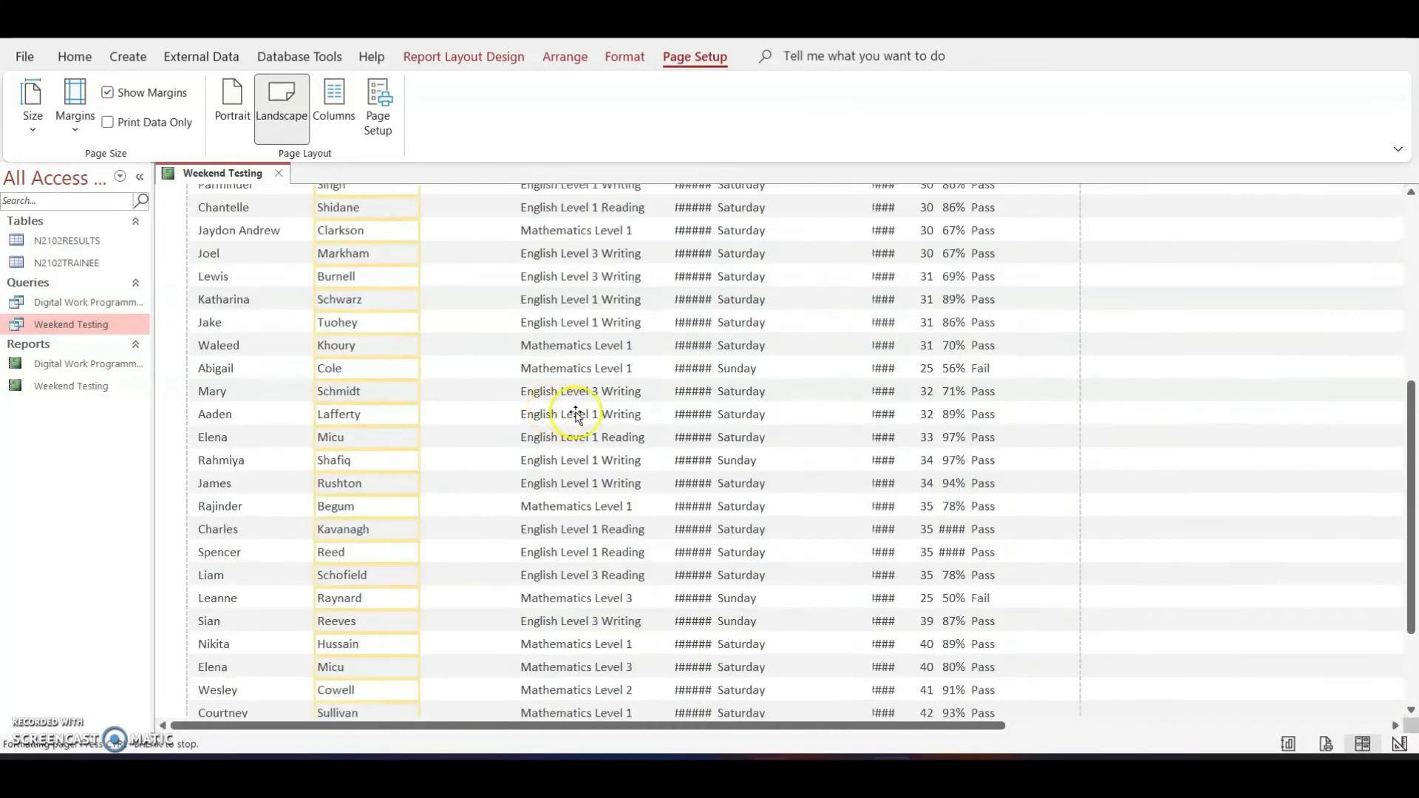
# Step: Bring the Subject label and data column next to Family_Name, narrow it to fit its data and check the records
pyautogui.click(539, 264)
pyautogui.click(546, 292)
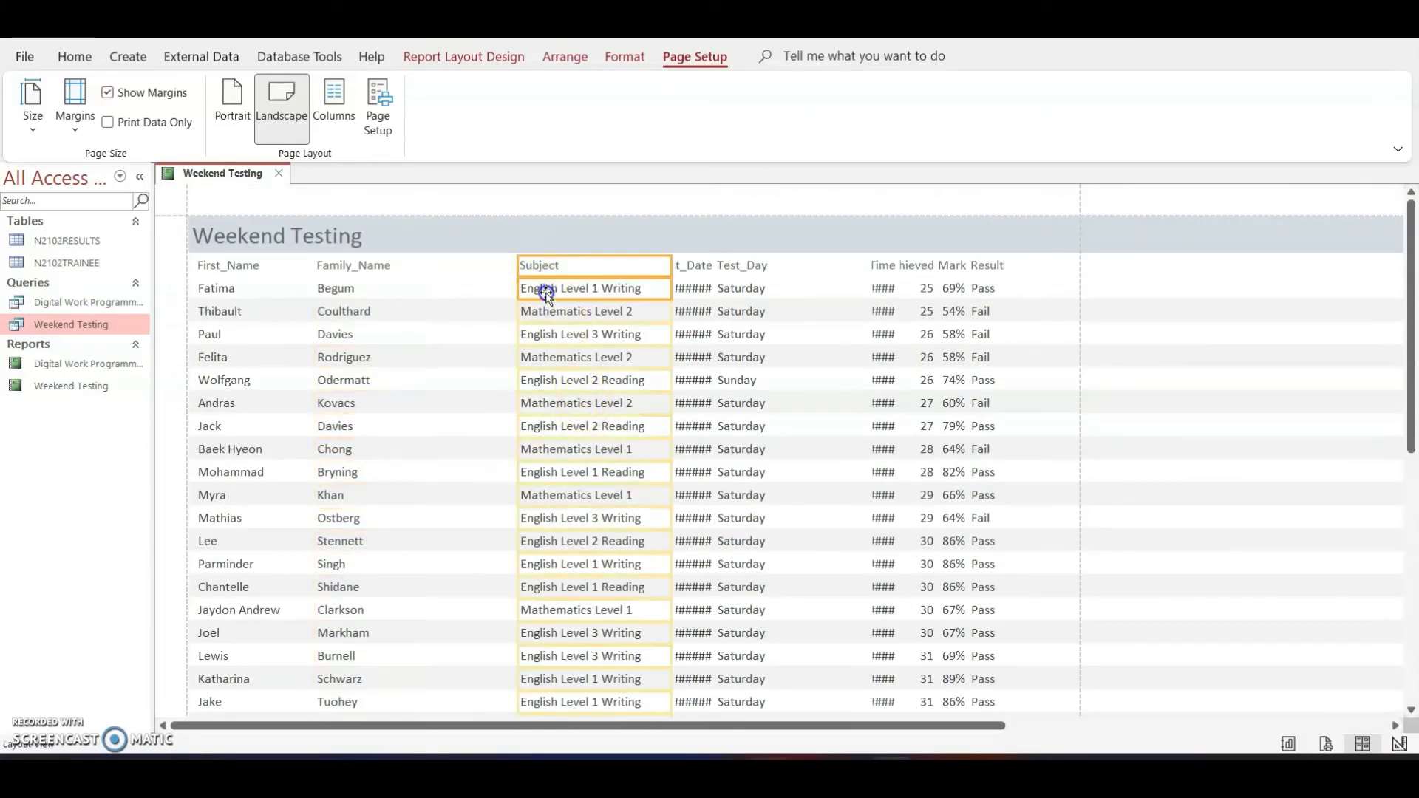
pyautogui.moveTo(524, 267); pyautogui.dragTo(431, 266)
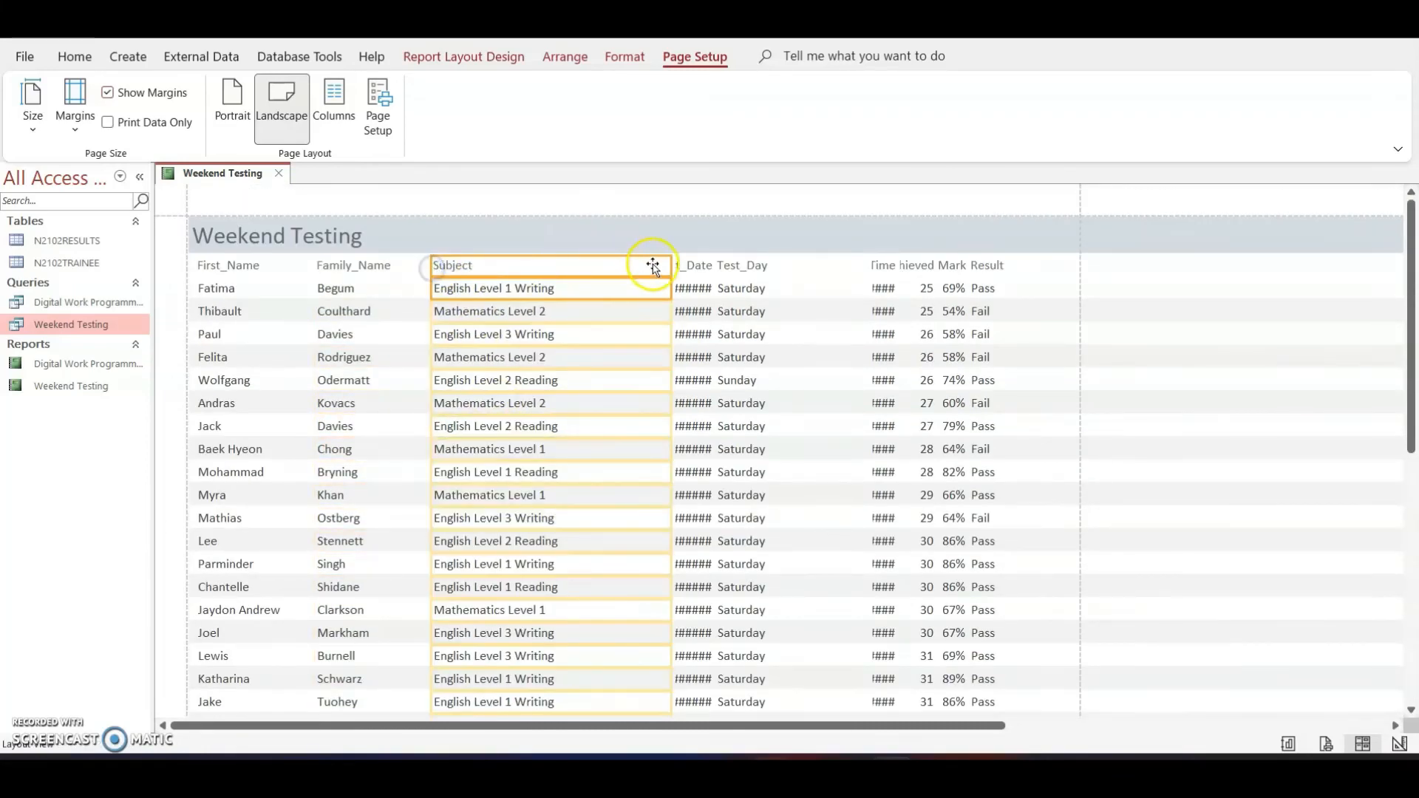
pyautogui.moveTo(669, 263); pyautogui.dragTo(581, 266)
pyautogui.scroll(-6, 606, 377)
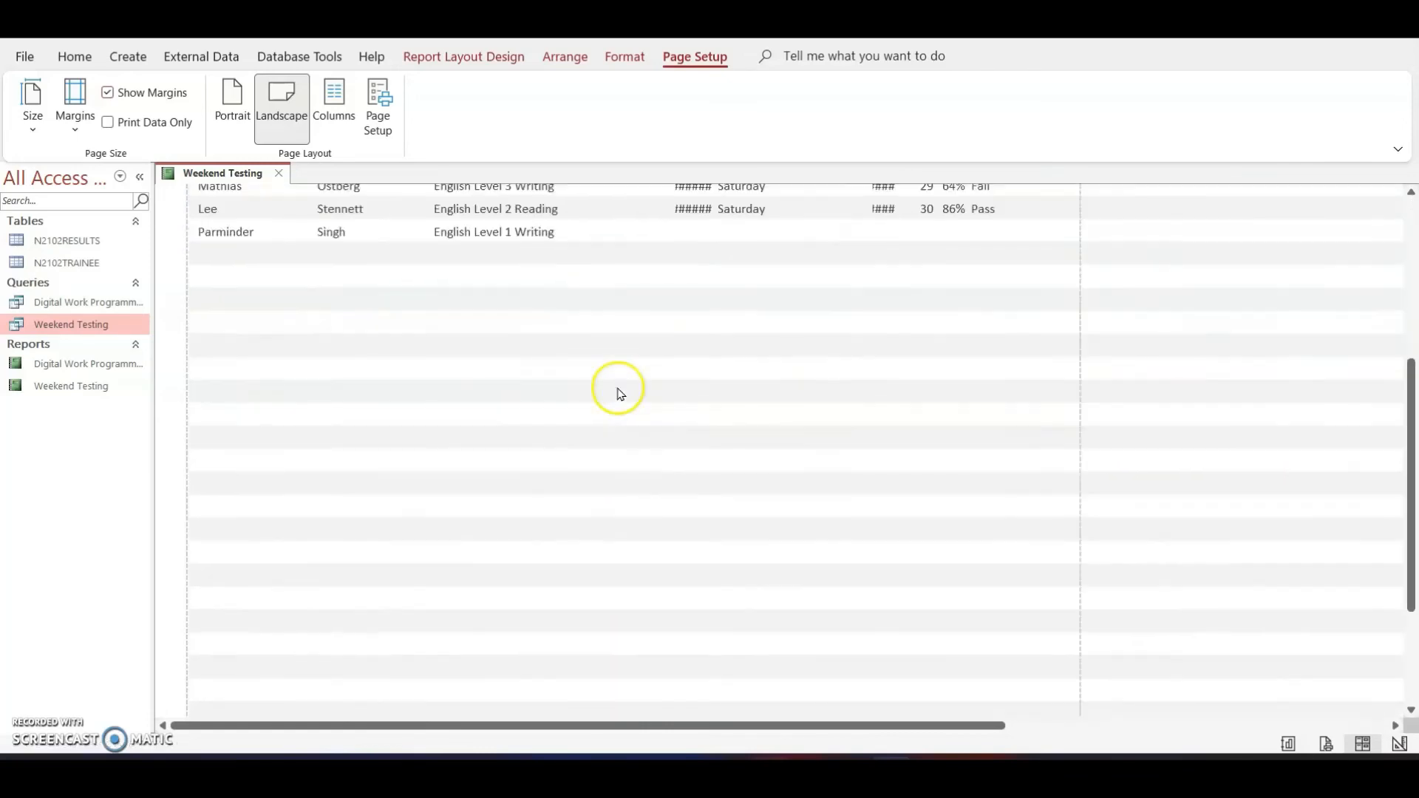
pyautogui.scroll(8, 709, 406)
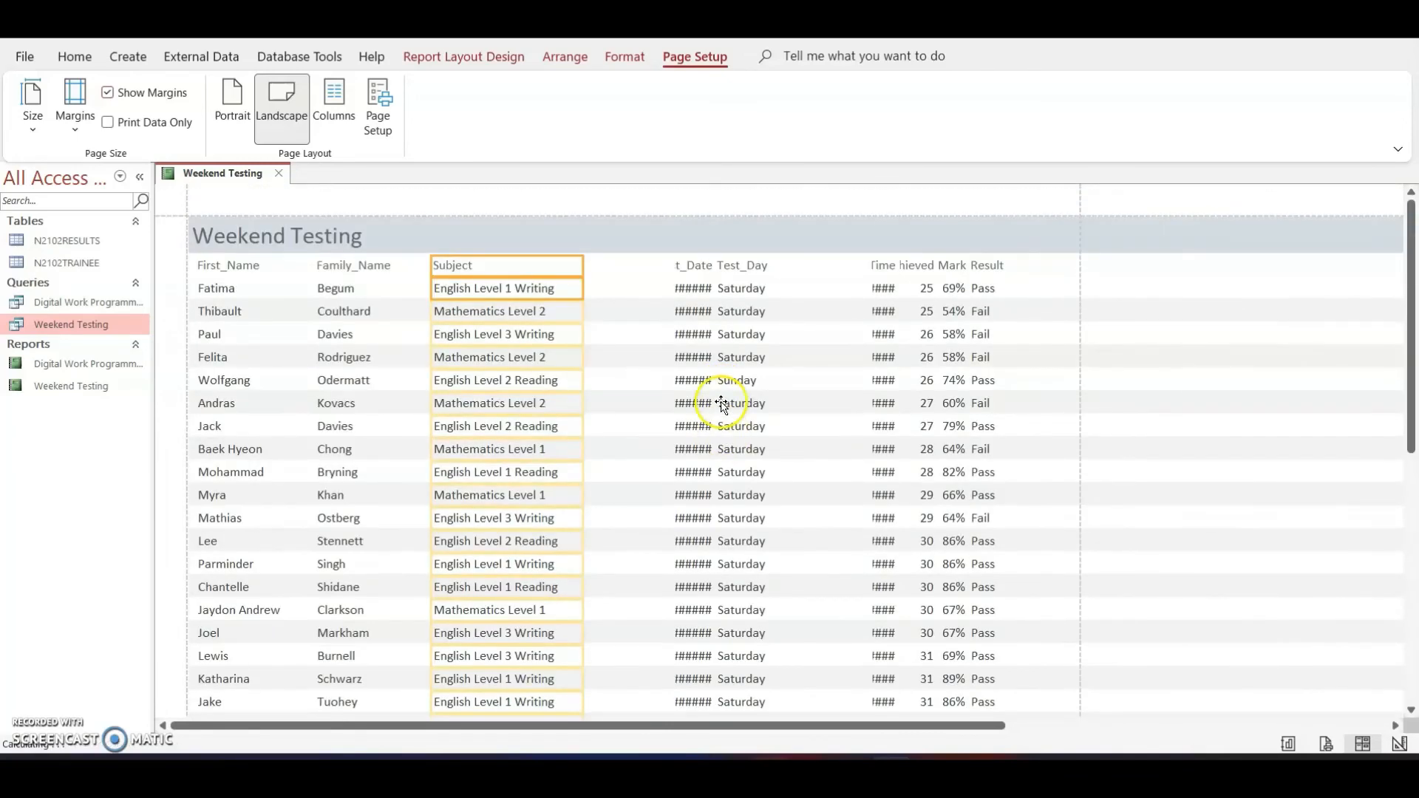
# Step: Bring the Test_Date label and data column next to Subject and narrow it from the right to fit the dates
pyautogui.click(697, 267)
pyautogui.keyDown('shift'); pyautogui.click(695, 289); pyautogui.keyUp('shift')
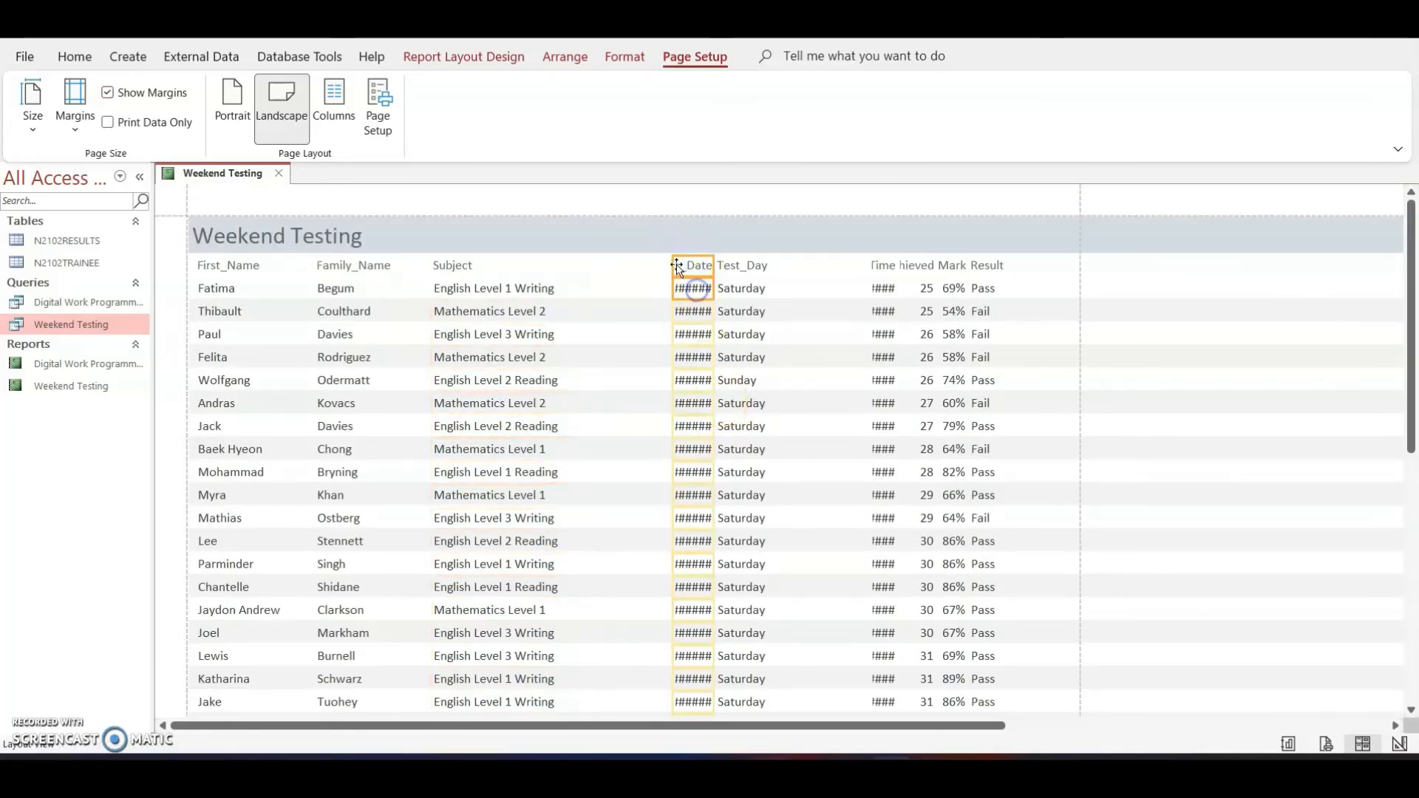
pyautogui.moveTo(674, 268); pyautogui.dragTo(593, 272)
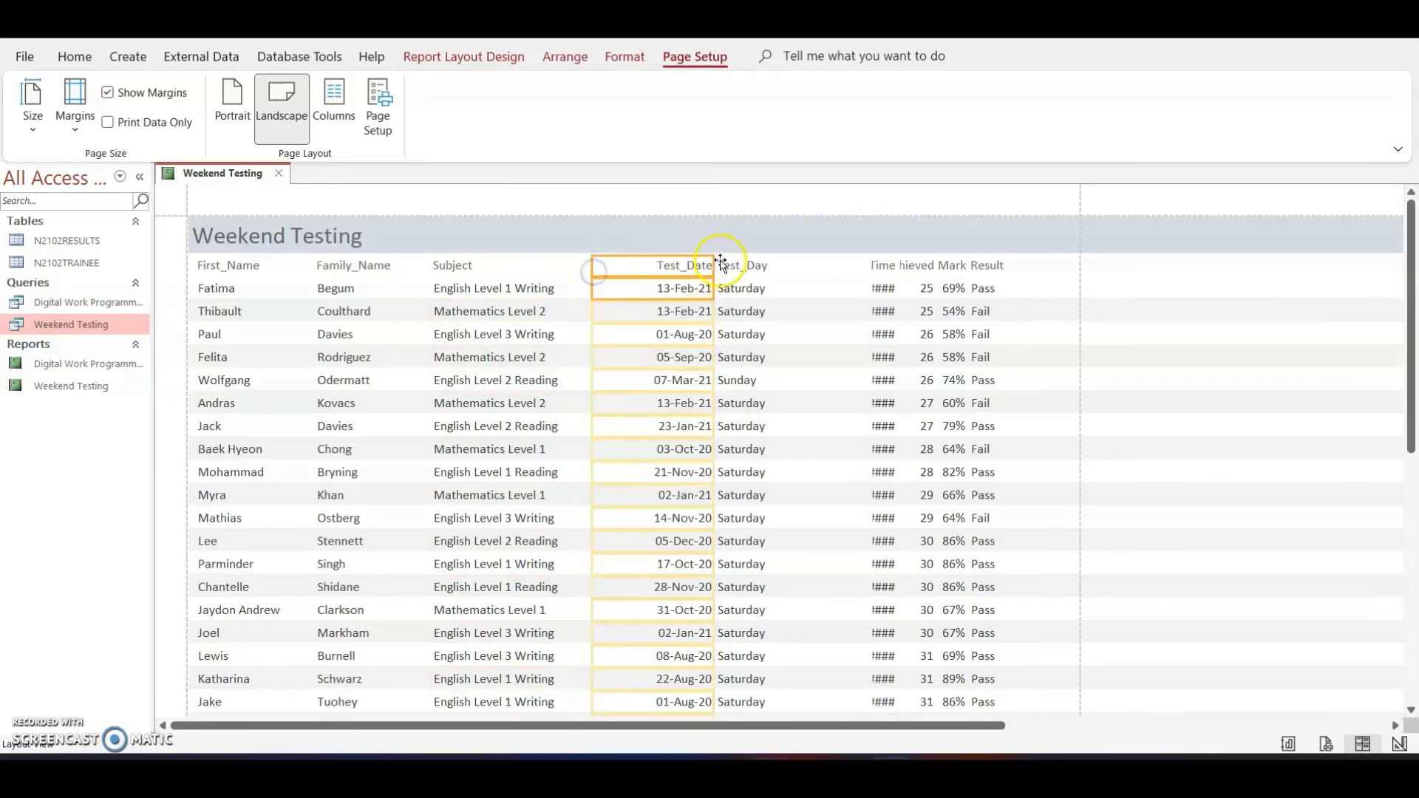
pyautogui.moveTo(721, 263); pyautogui.dragTo(679, 272)
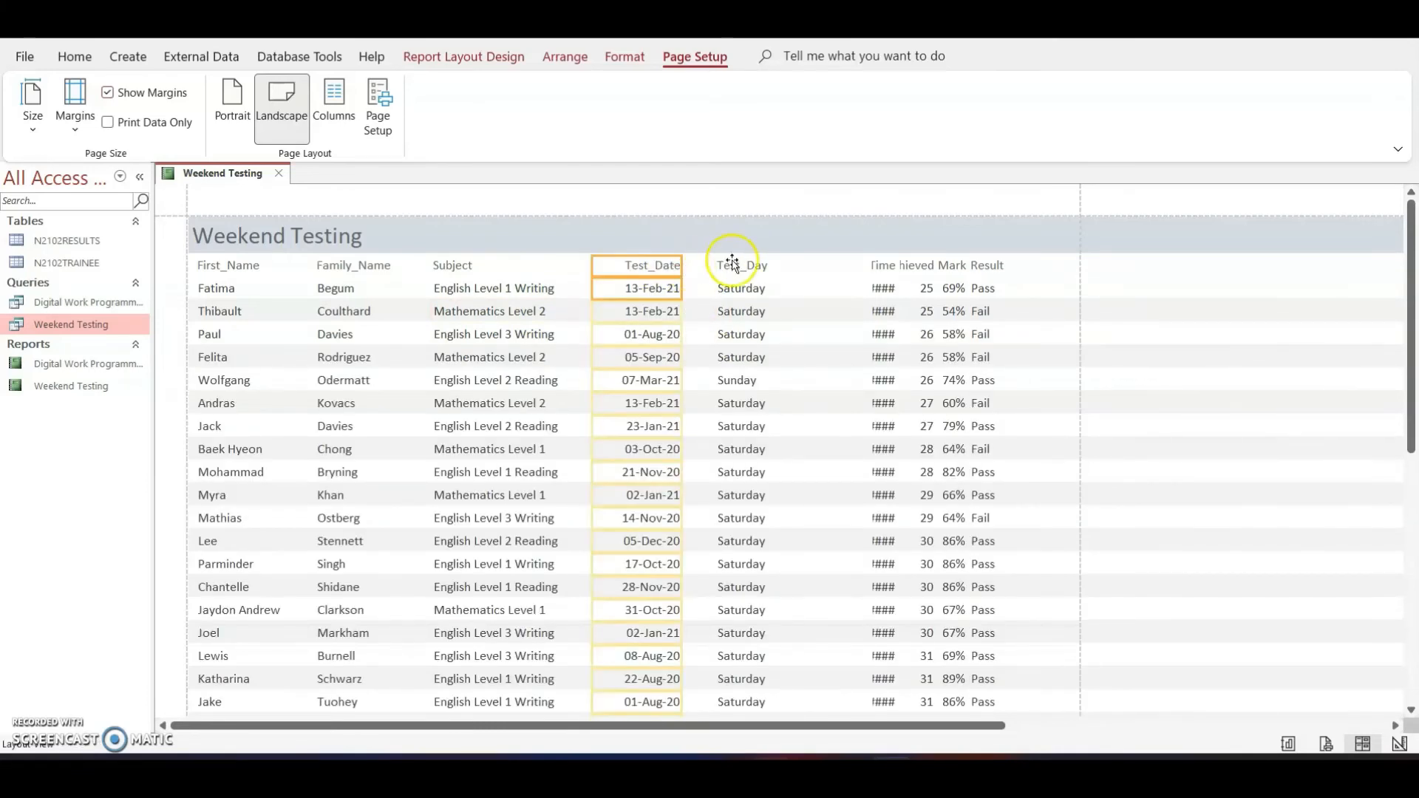
# Step: Narrow the Test_Day label and data column from the right to fit its day names
pyautogui.click(765, 265)
pyautogui.keyDown('shift'); pyautogui.click(754, 288); pyautogui.keyUp('shift')
pyautogui.moveTo(868, 286); pyautogui.dragTo(789, 288)
# Step: Bring the Start_Time label and data column next to Test_Day and narrow it from the right to fit the times
pyautogui.click(878, 267)
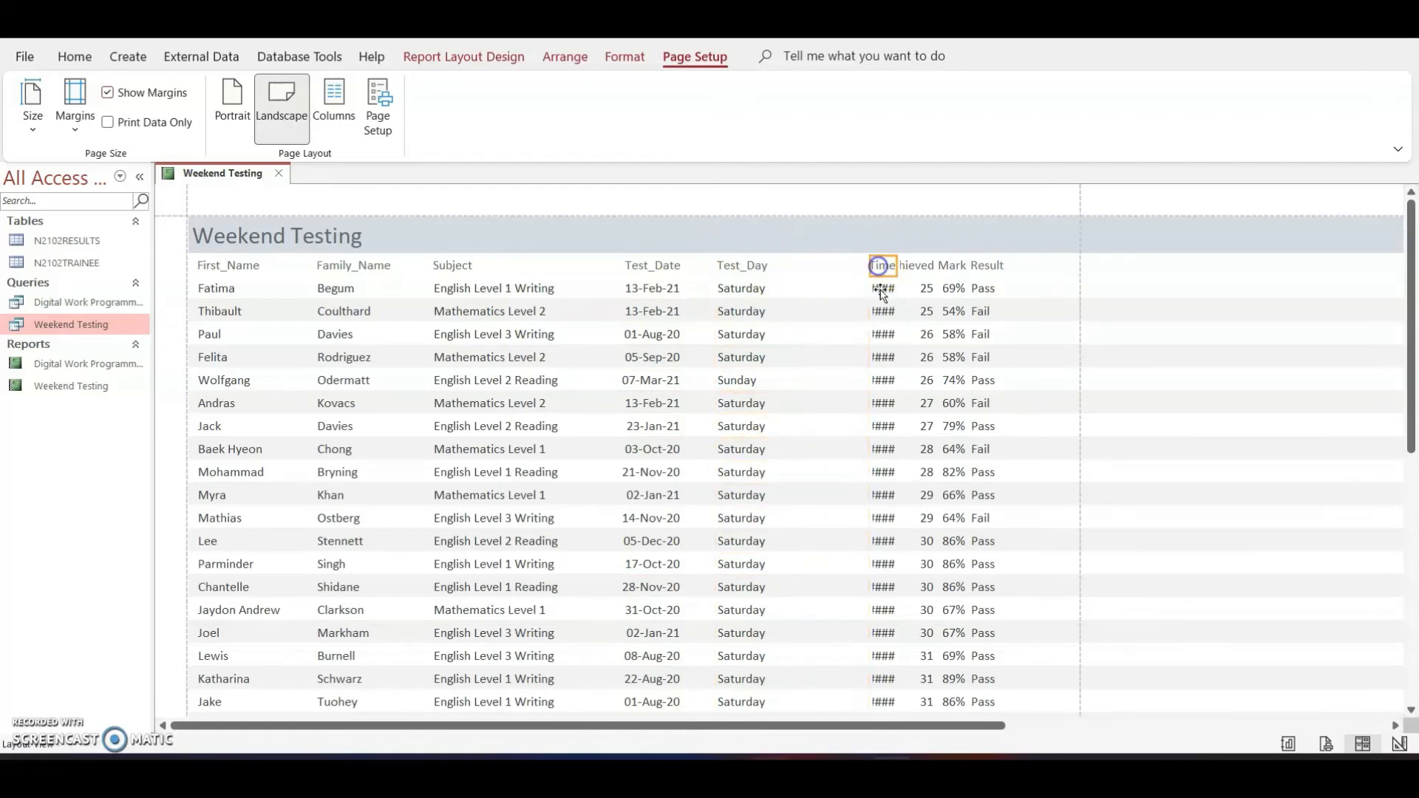
pyautogui.keyDown('shift'); pyautogui.click(881, 290); pyautogui.keyUp('shift')
pyautogui.moveTo(873, 268); pyautogui.dragTo(783, 276)
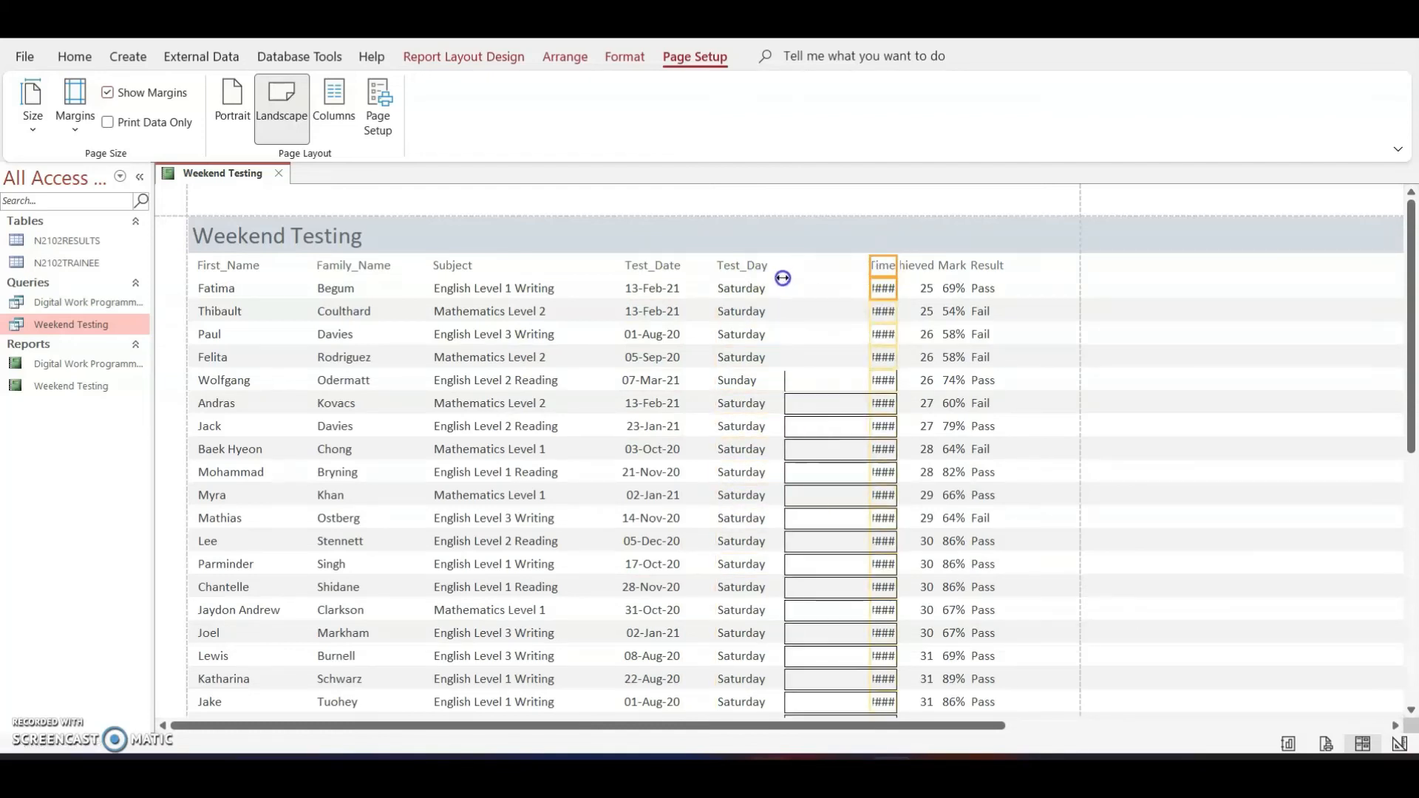
pyautogui.moveTo(894, 268); pyautogui.dragTo(857, 274)
# Step: Extend the Mark_Achieved label and data column towards Start_Time
pyautogui.click(906, 264)
pyautogui.keyDown('shift'); pyautogui.click(910, 281); pyautogui.keyUp('shift')
pyautogui.click(966, 270)
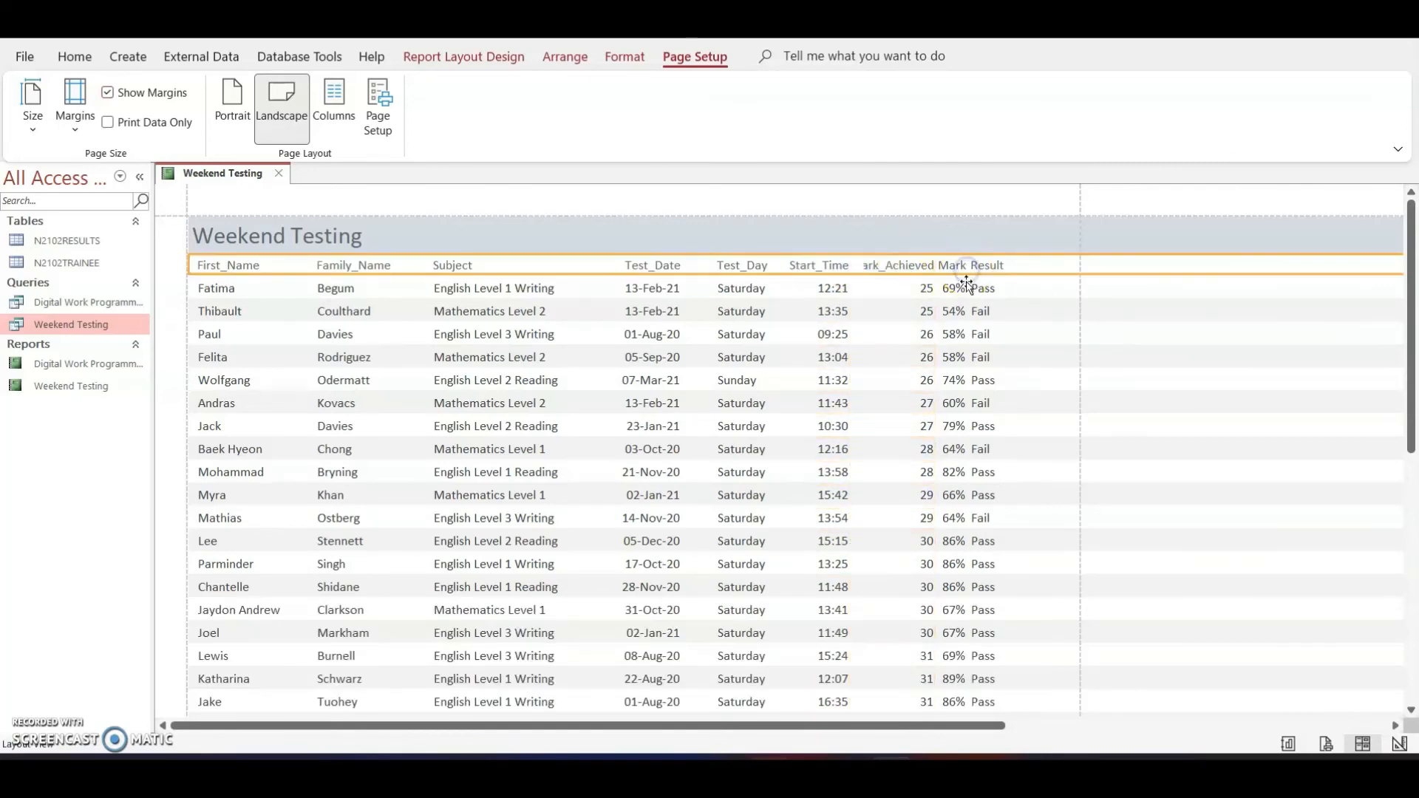
# Step: Narrow the Result column and shift it inside the page margin, and resize the %_Mark column to show its full label
pyautogui.click(987, 267)
pyautogui.keyDown('shift'); pyautogui.click(982, 284); pyautogui.keyUp('shift')
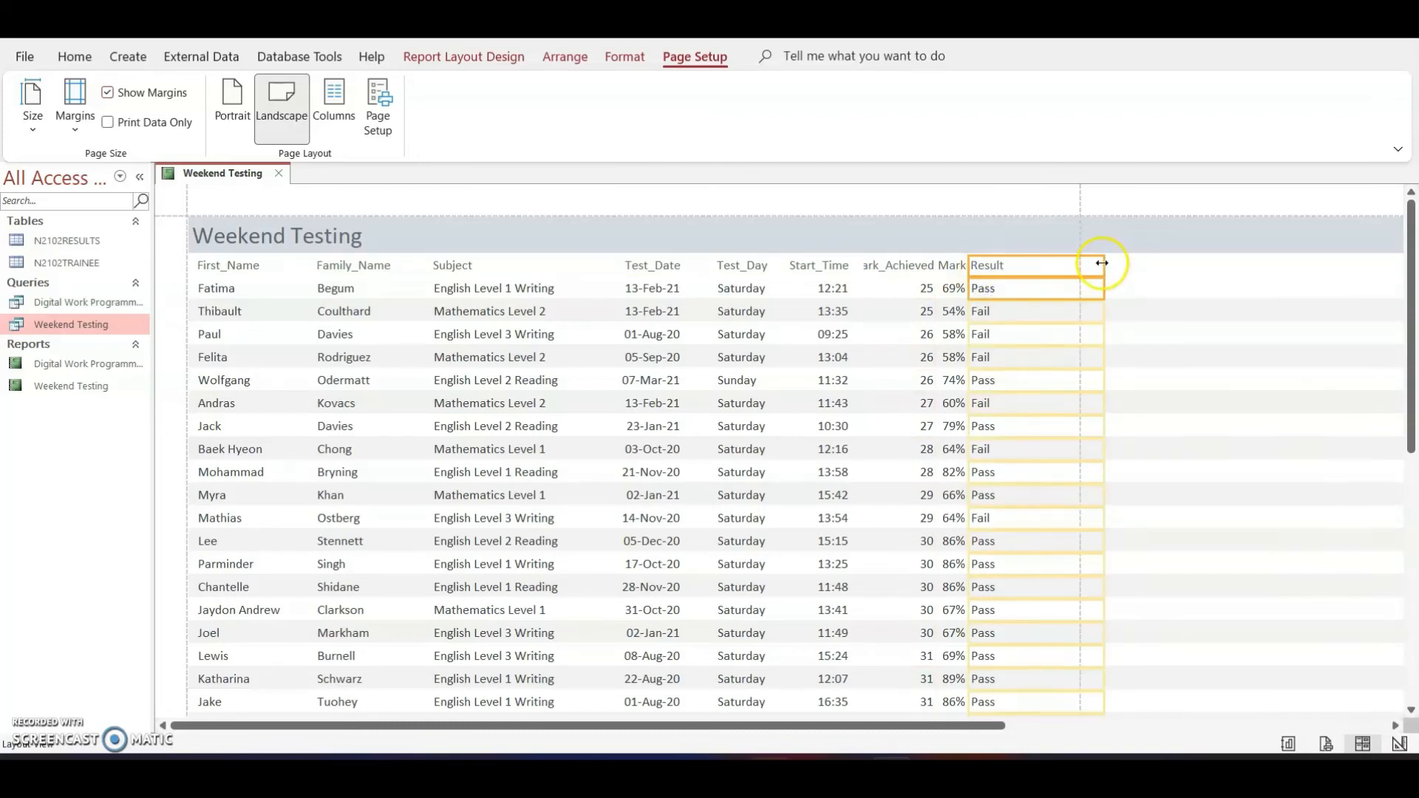
pyautogui.moveTo(1102, 263); pyautogui.dragTo(1004, 252)
pyautogui.click(953, 290)
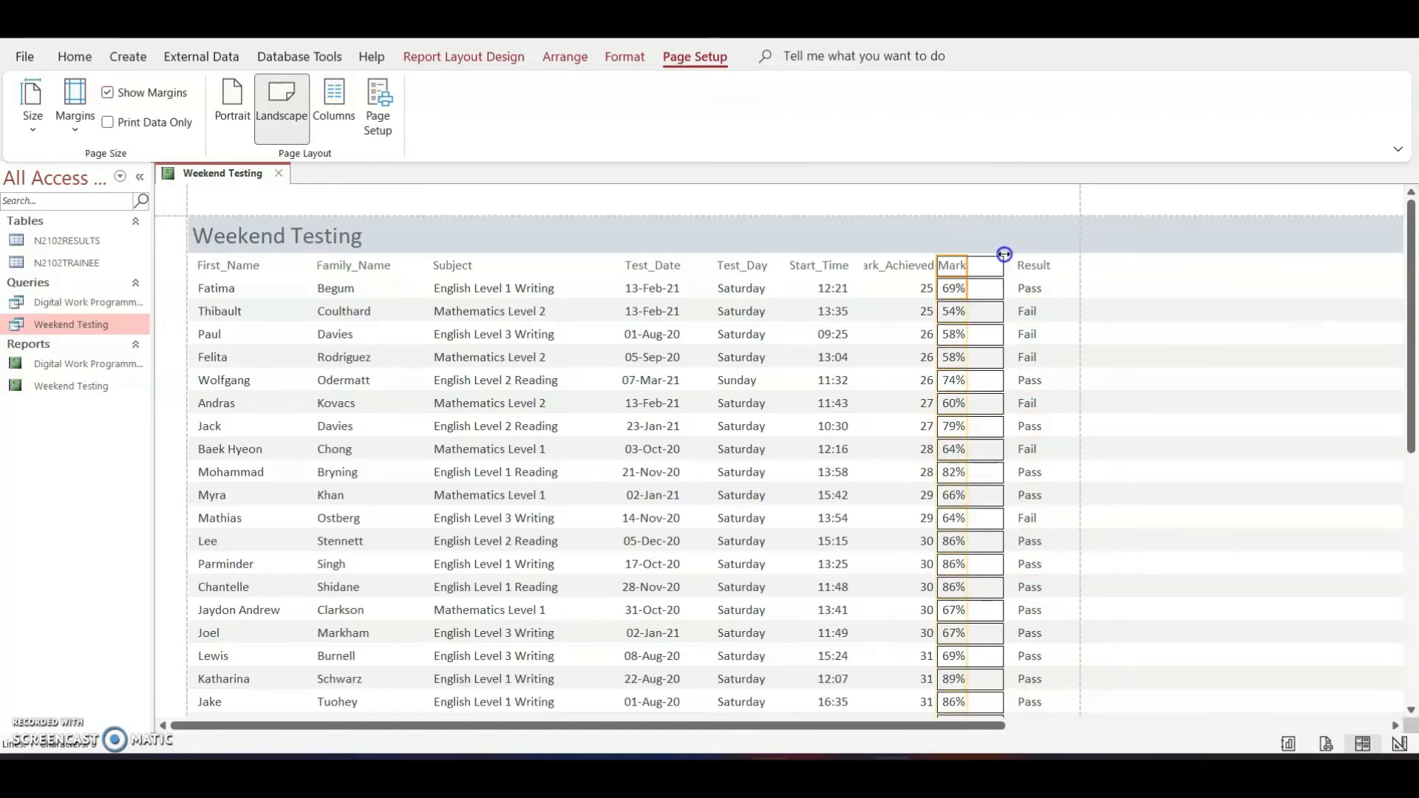
pyautogui.click(955, 275)
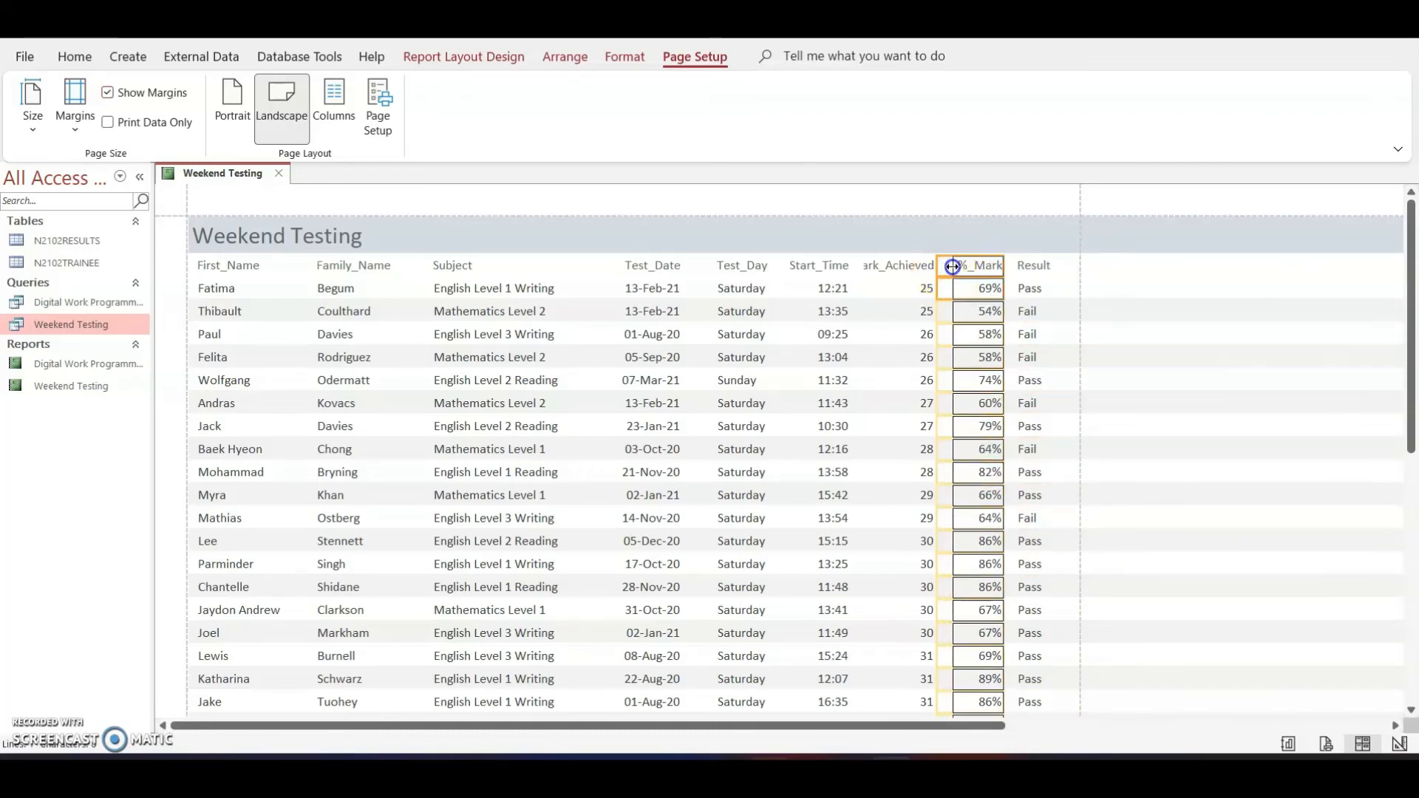
# Step: Widen the Mark_Achieved label and data column to the right so its label shows in full
pyautogui.click(920, 266)
pyautogui.click(921, 287)
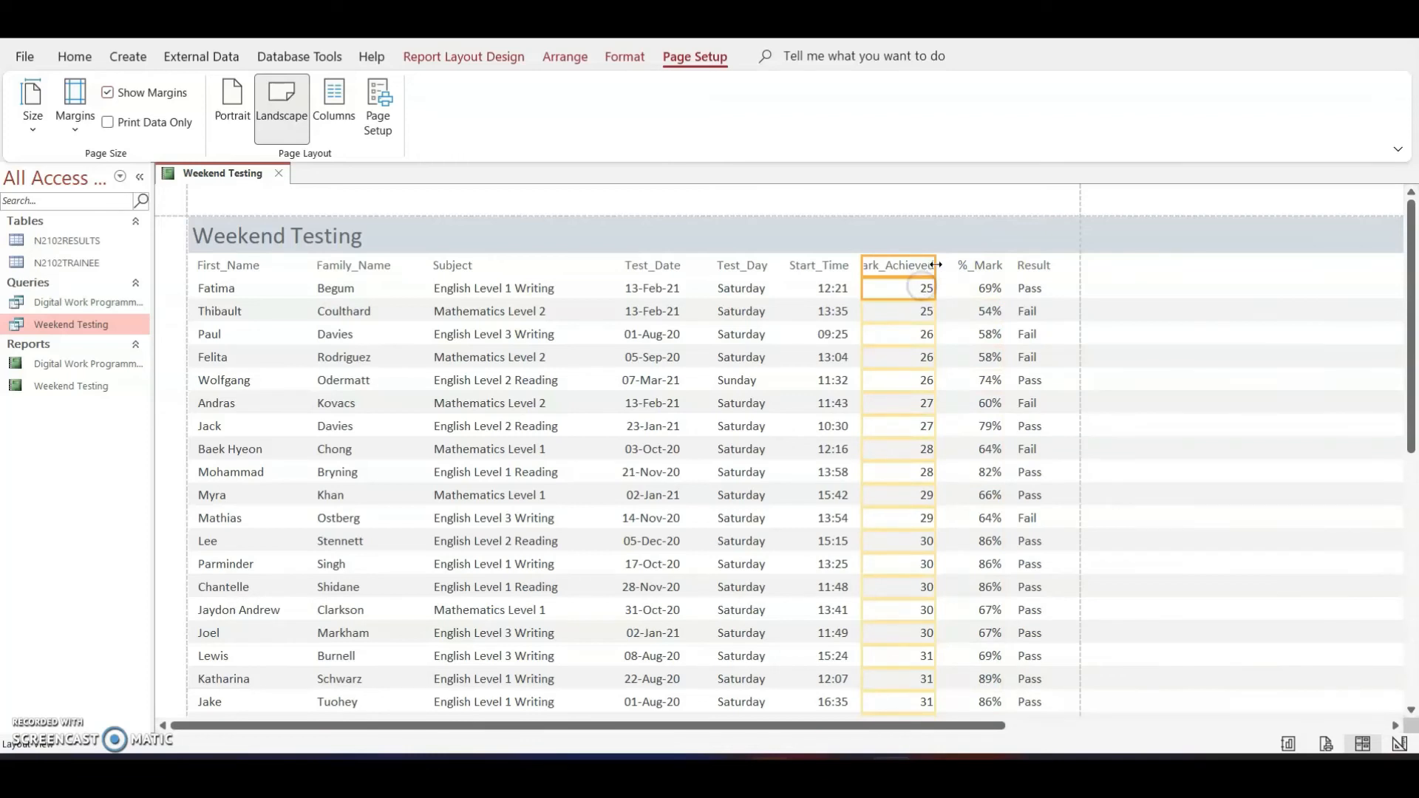
pyautogui.moveTo(936, 264); pyautogui.dragTo(954, 266)
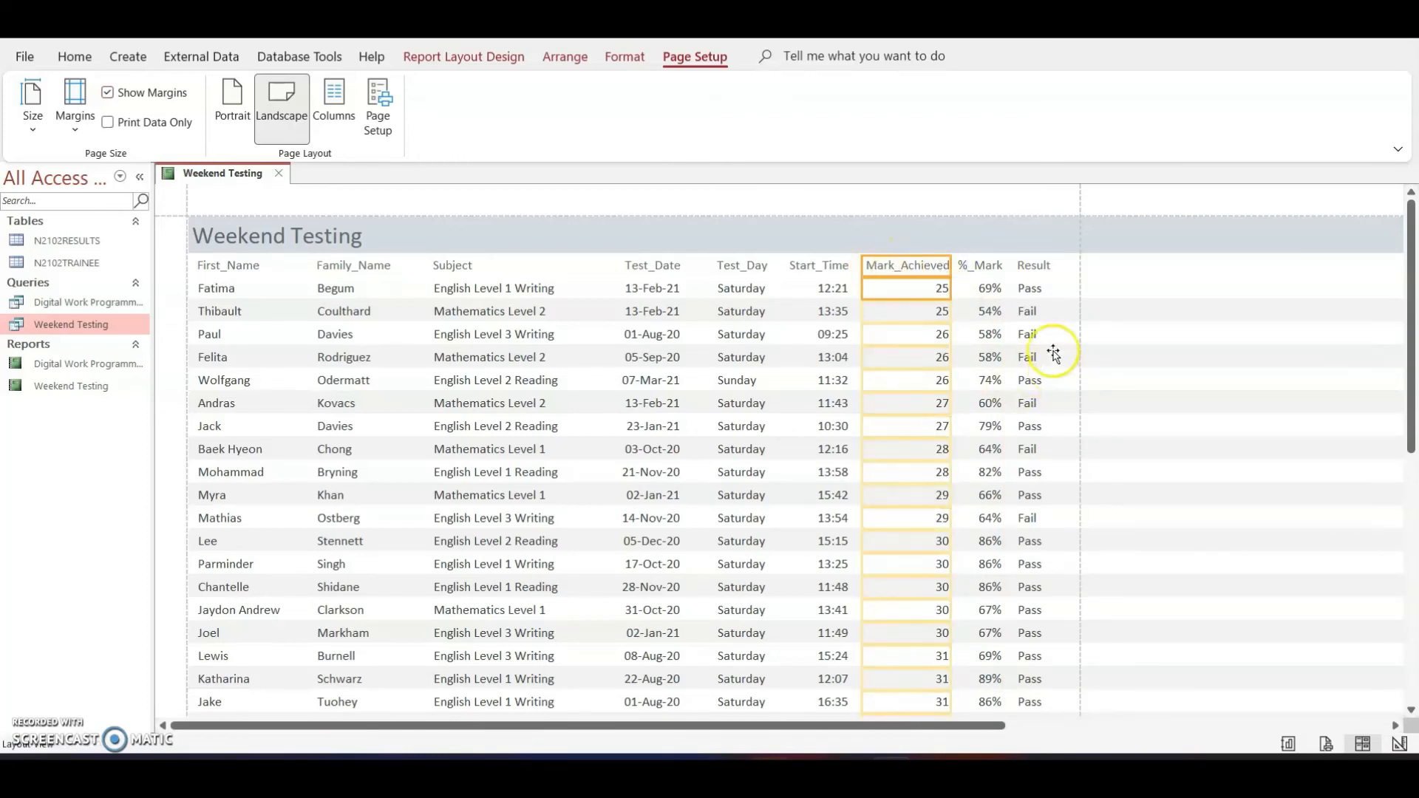
# Step: Move the left edge of the Result column closer to the page margin and shift the %_Mark column away from Mark_Achieved
pyautogui.click(1033, 272)
pyautogui.click(1036, 290)
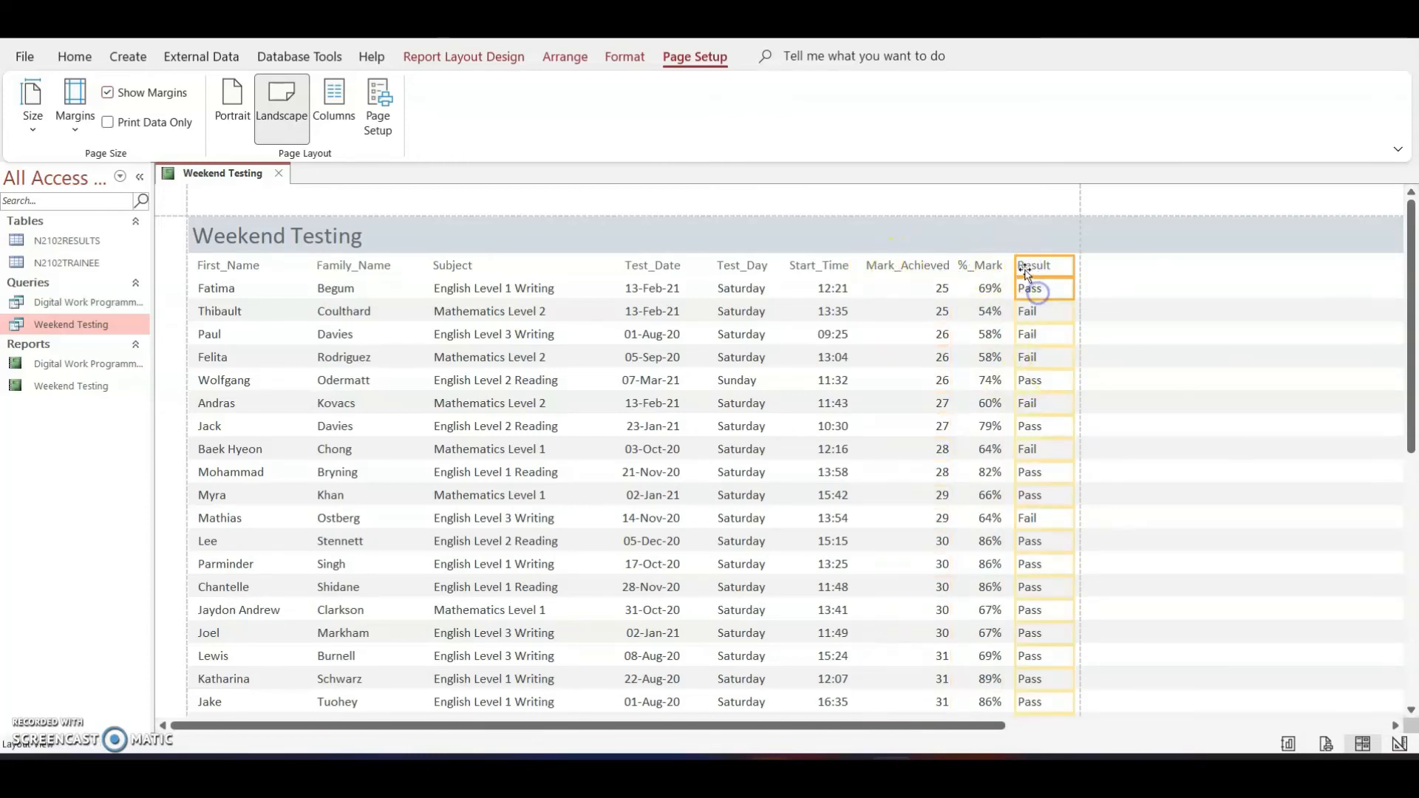
pyautogui.moveTo(1015, 265); pyautogui.dragTo(965, 266)
pyautogui.click(991, 266)
pyautogui.click(989, 288)
# Step: Check the remaining records, pull the page number box in the footer inside the page margin and preview both report pages
pyautogui.scroll(-7, 961, 400)
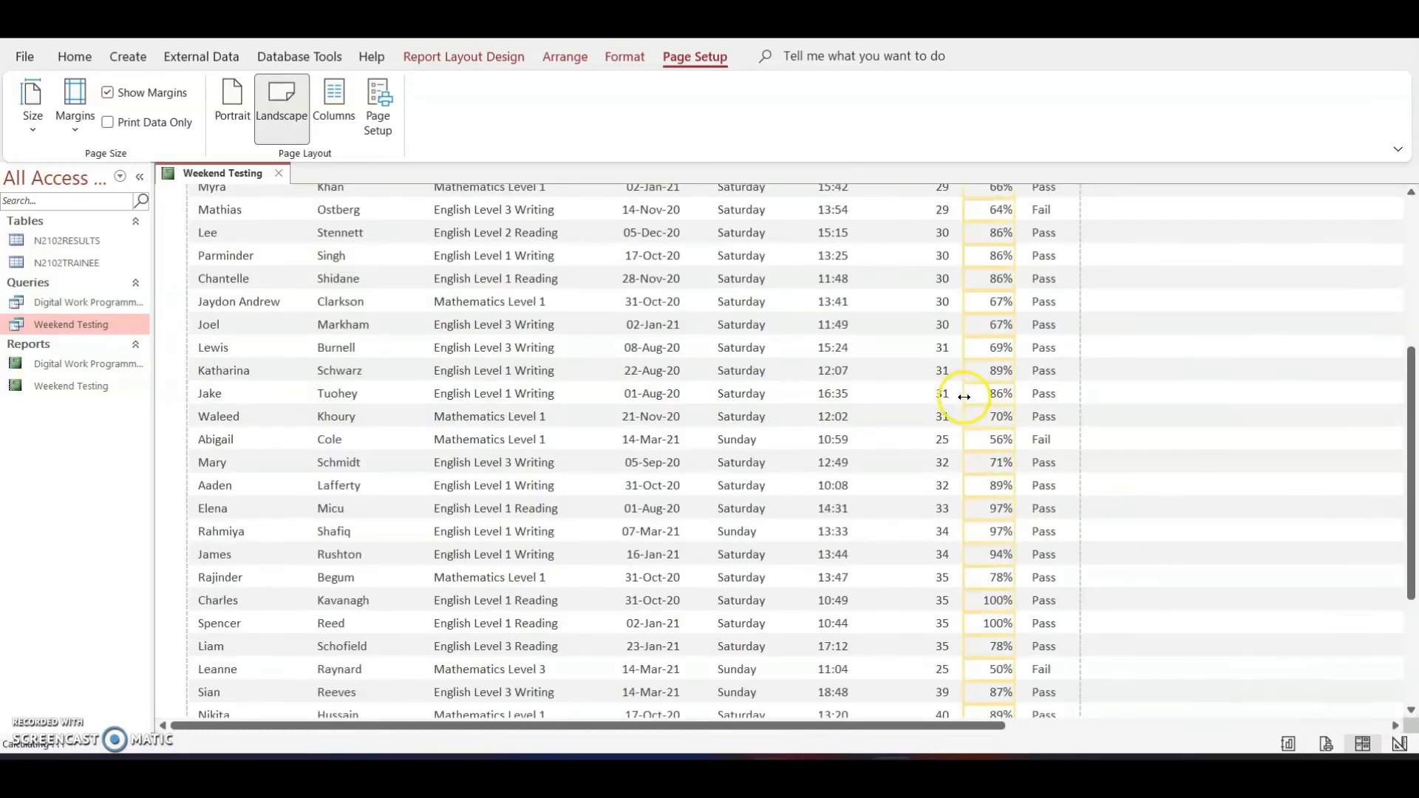
pyautogui.scroll(-1, 975, 401)
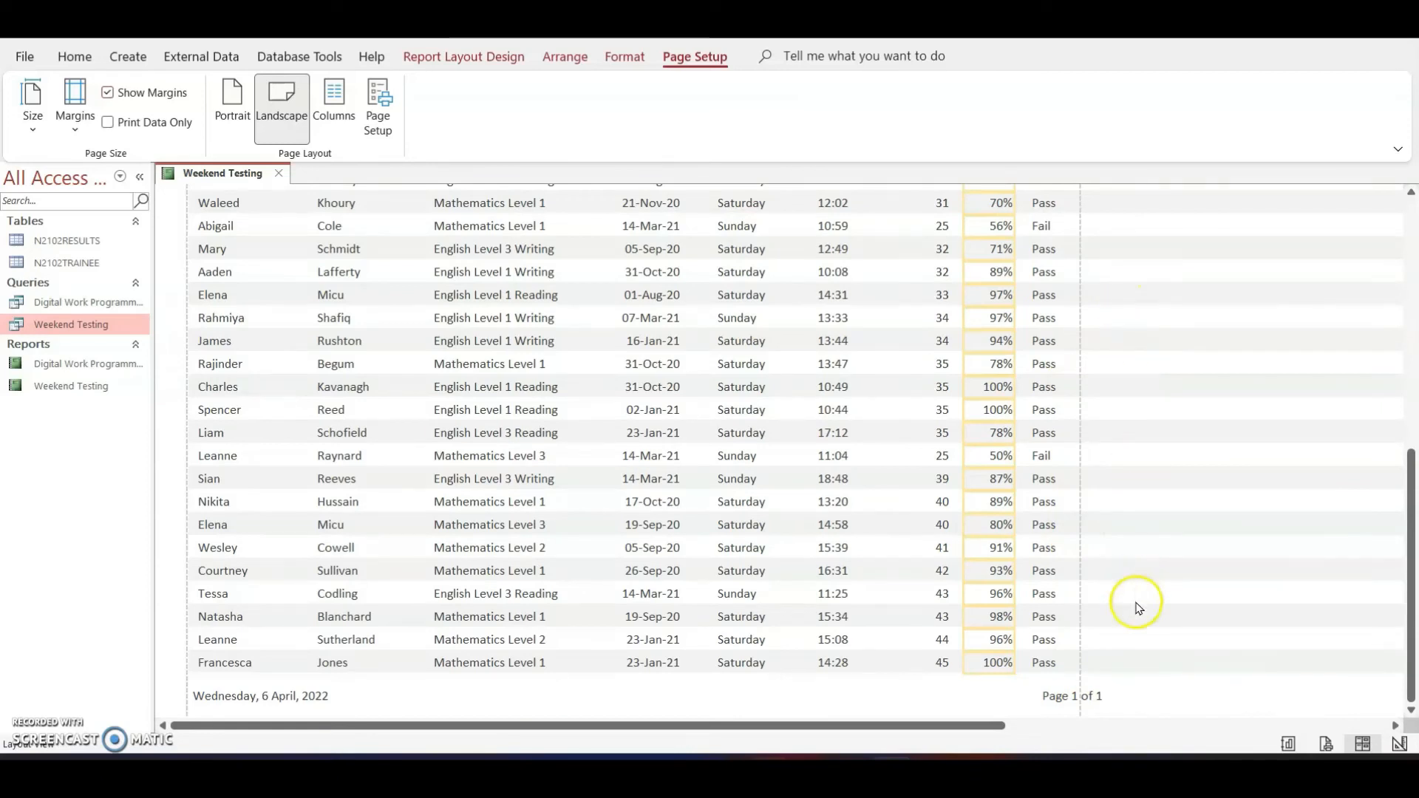
pyautogui.click(1074, 697)
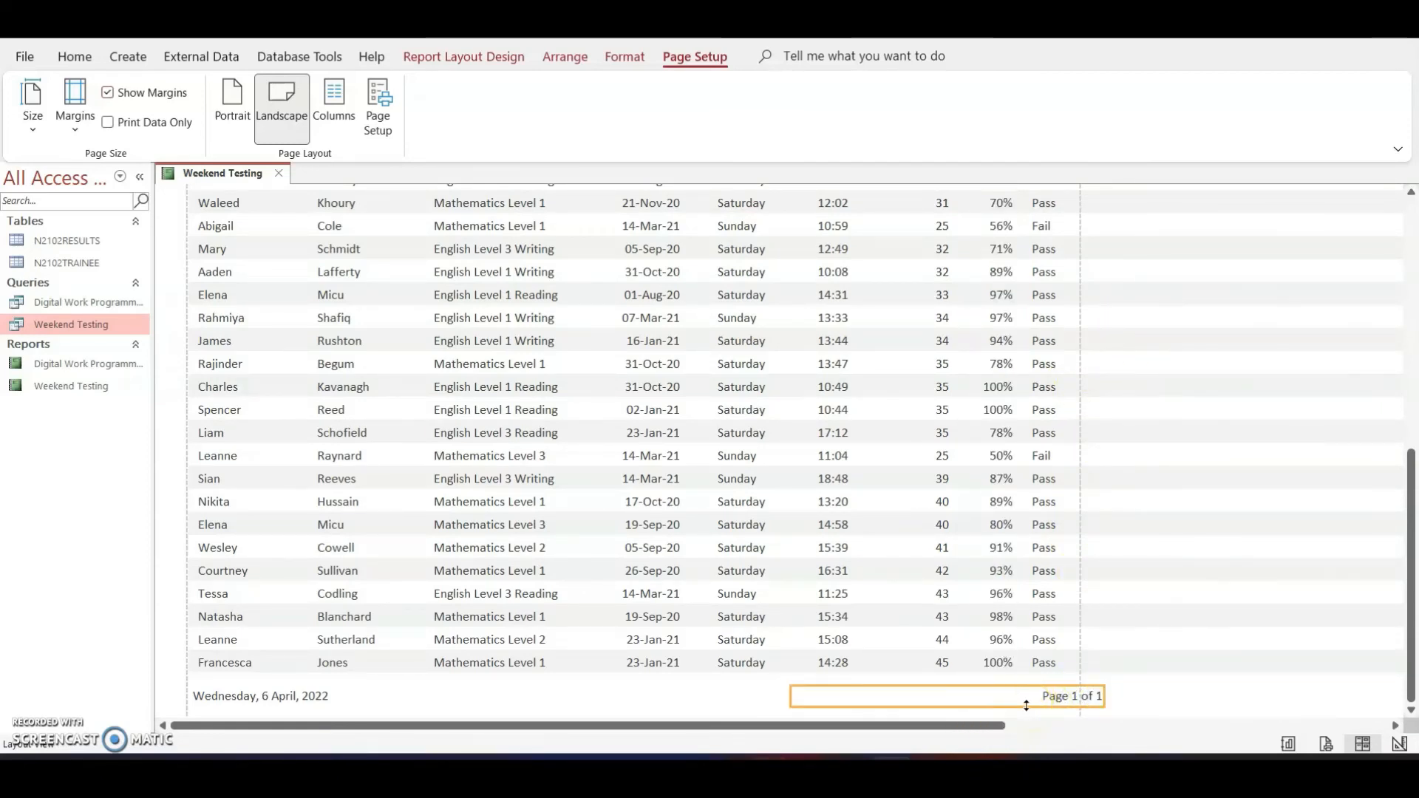
pyautogui.moveTo(1103, 696); pyautogui.dragTo(1067, 694)
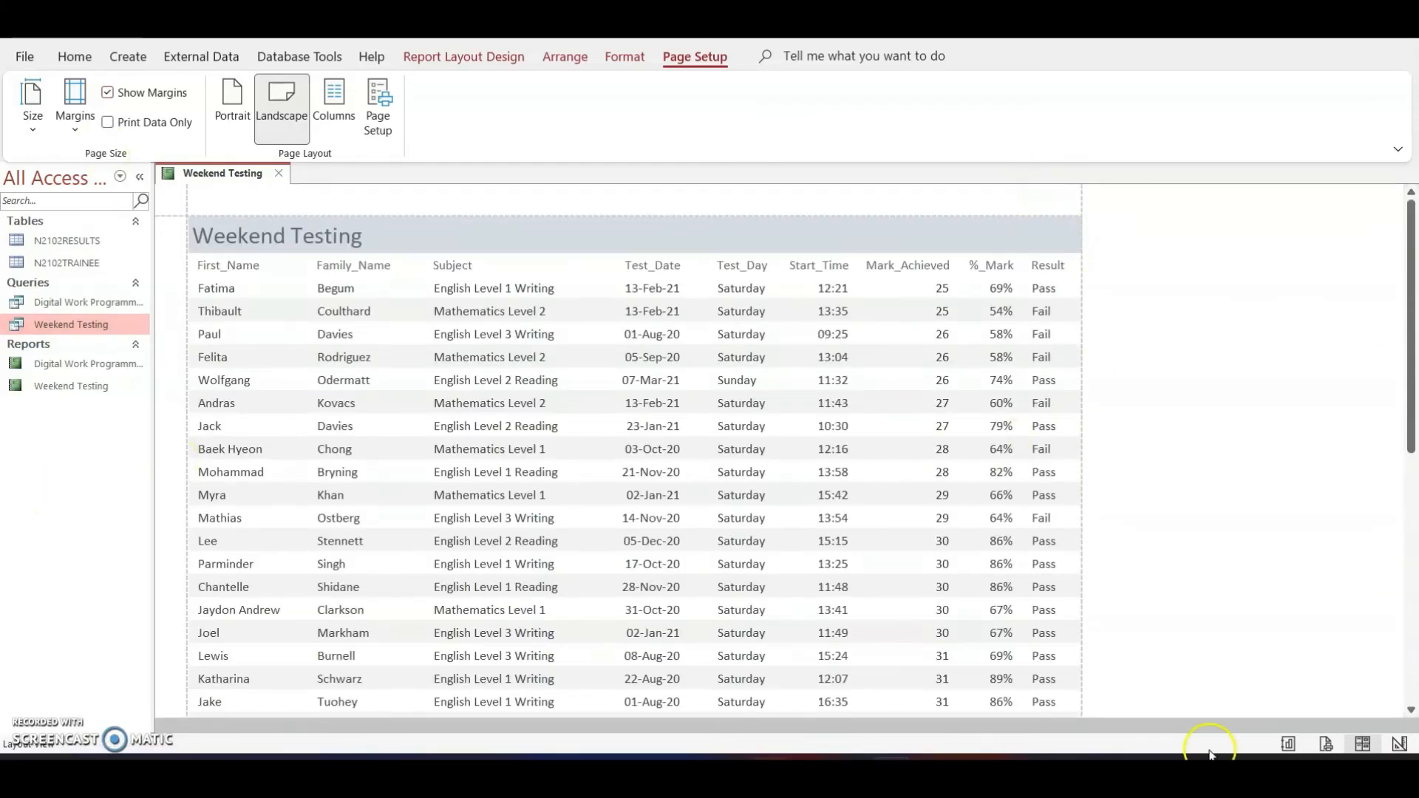
pyautogui.click(1326, 746)
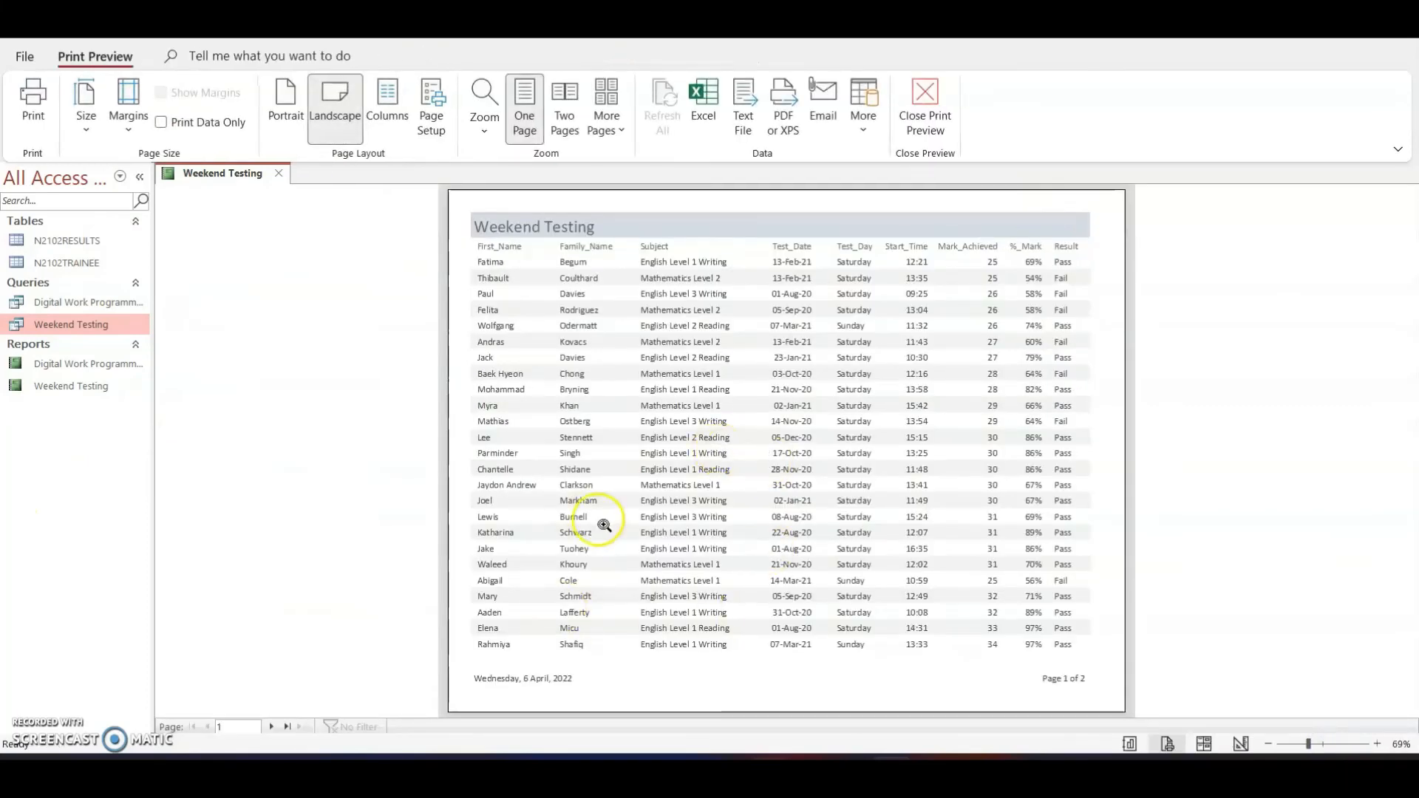
pyautogui.click(271, 727)
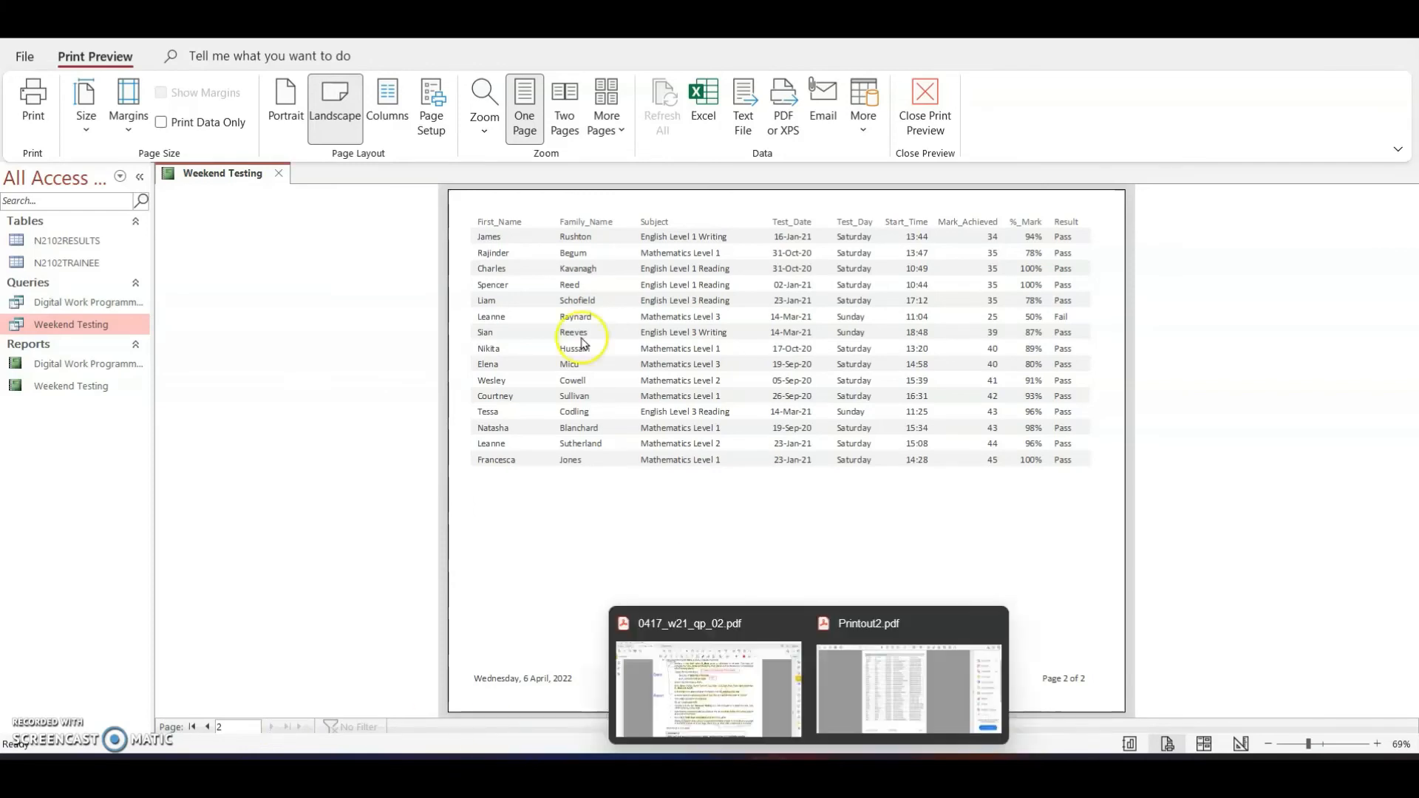
# Step: In 0417_w21_qp_02.pdf, tick off the field list, landscape, single page wide and Weekend Testing title requirements, and read the sort requirement
pyautogui.click(710, 687)
pyautogui.click(657, 138)
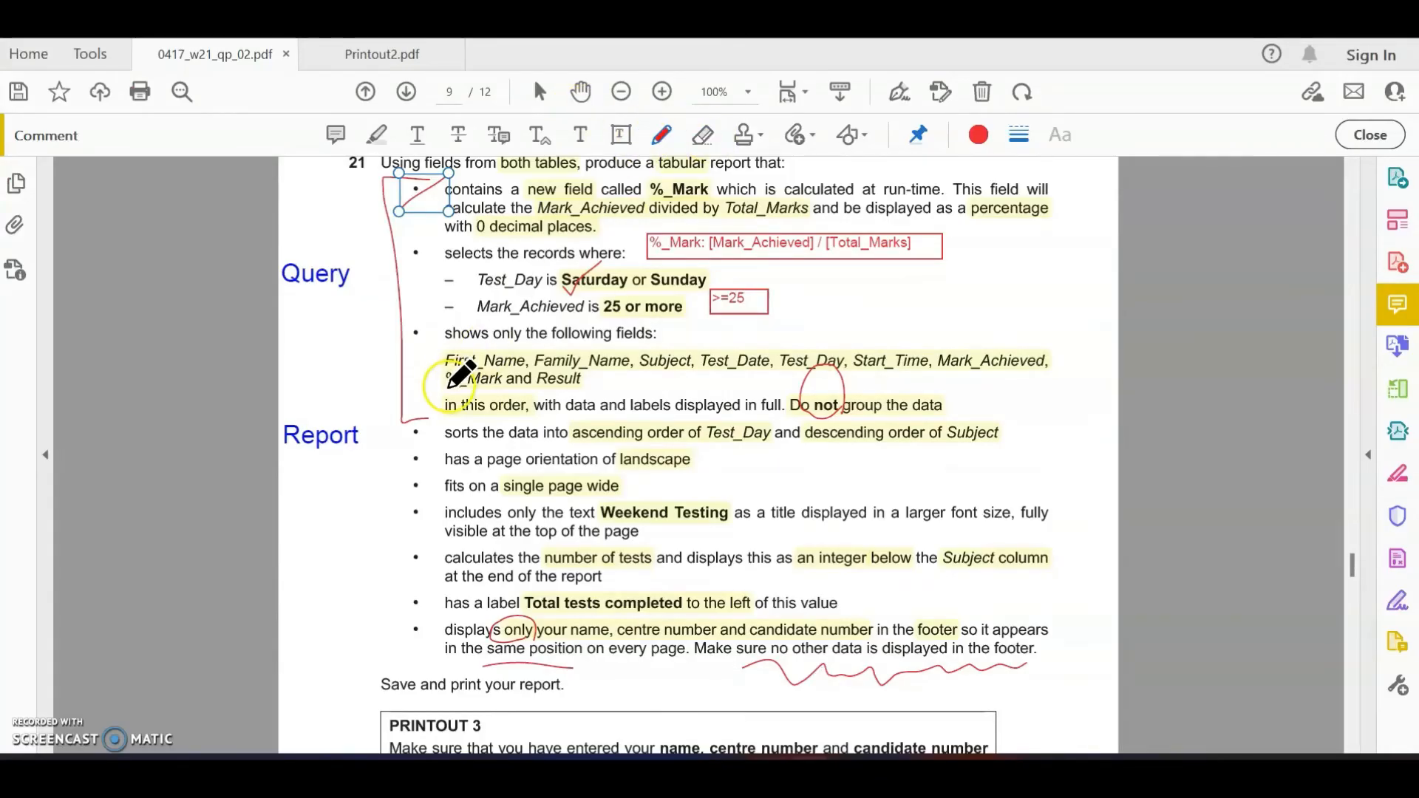
pyautogui.moveTo(419, 377); pyautogui.dragTo(484, 334)
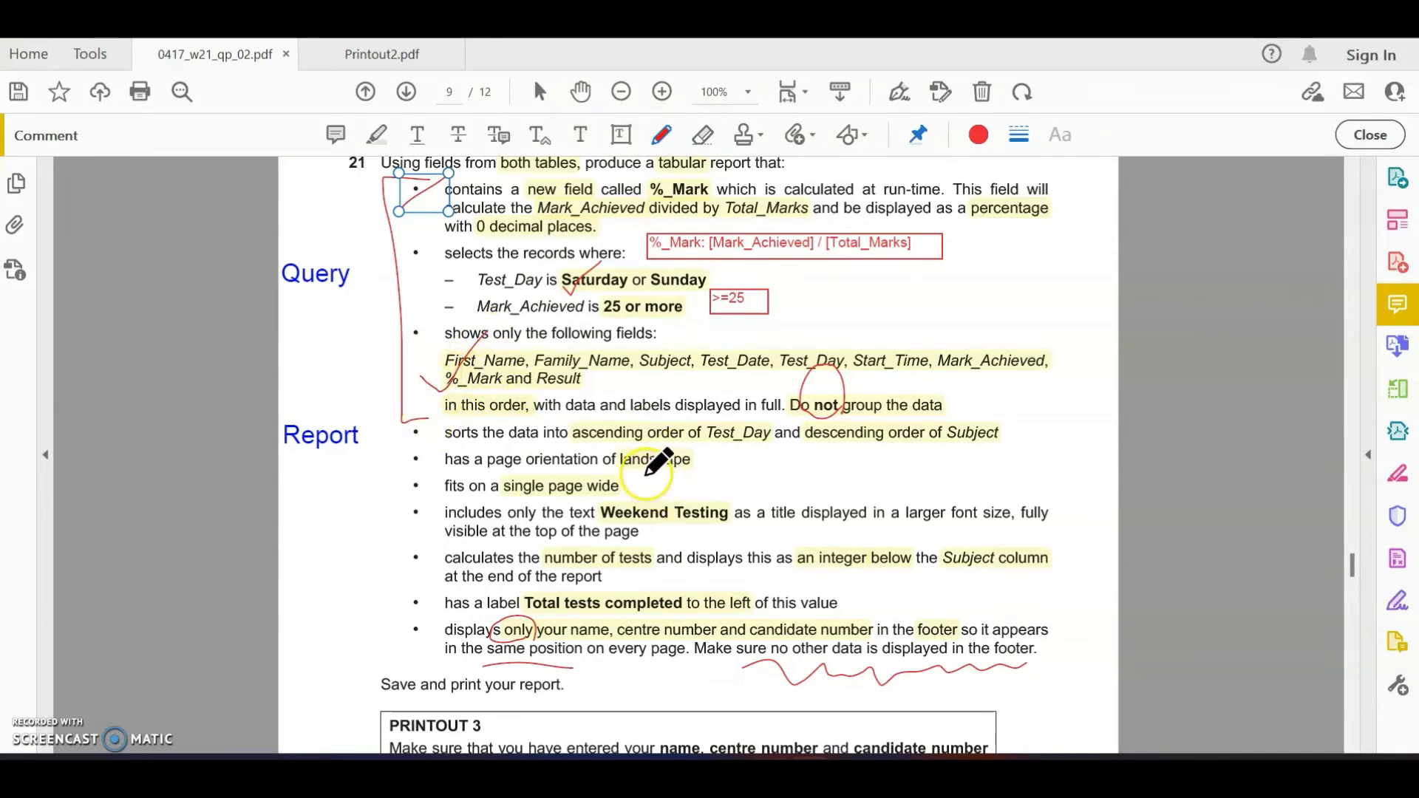
pyautogui.moveTo(646, 468); pyautogui.dragTo(681, 448)
pyautogui.moveTo(560, 497); pyautogui.dragTo(595, 471)
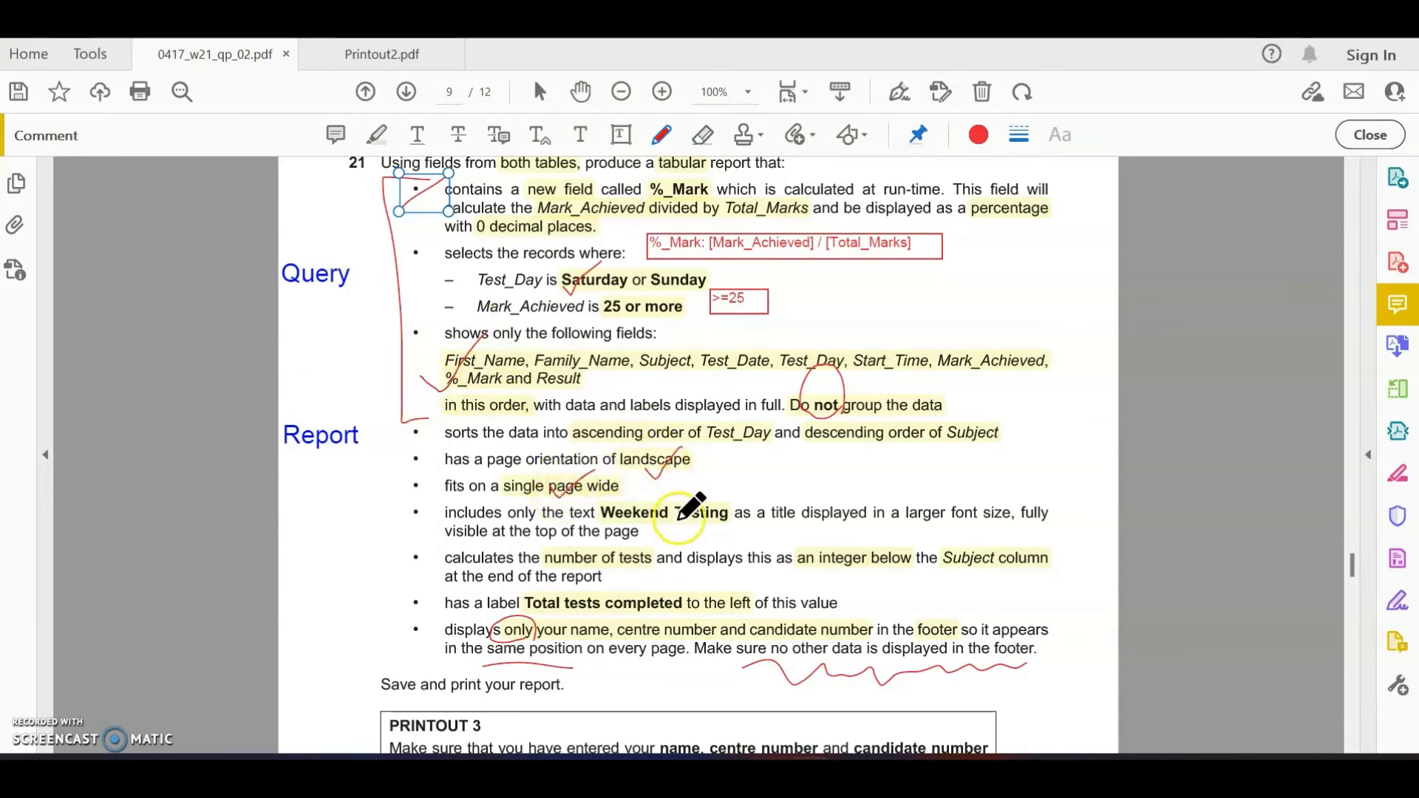
pyautogui.moveTo(680, 508)
pyautogui.mouseDown()
pyautogui.moveTo(699, 527)
pyautogui.moveTo(730, 495)
pyautogui.mouseUp()
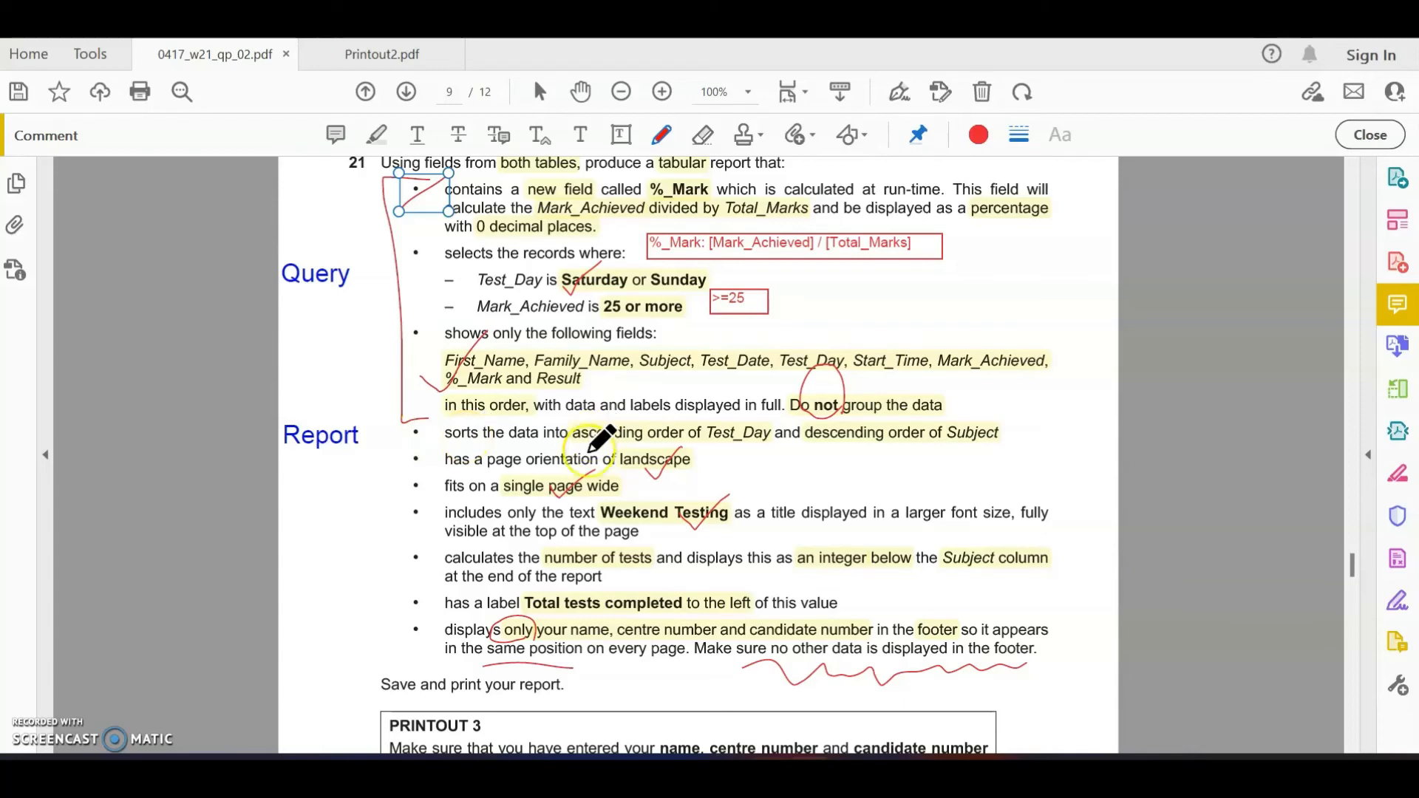
pyautogui.click(735, 435)
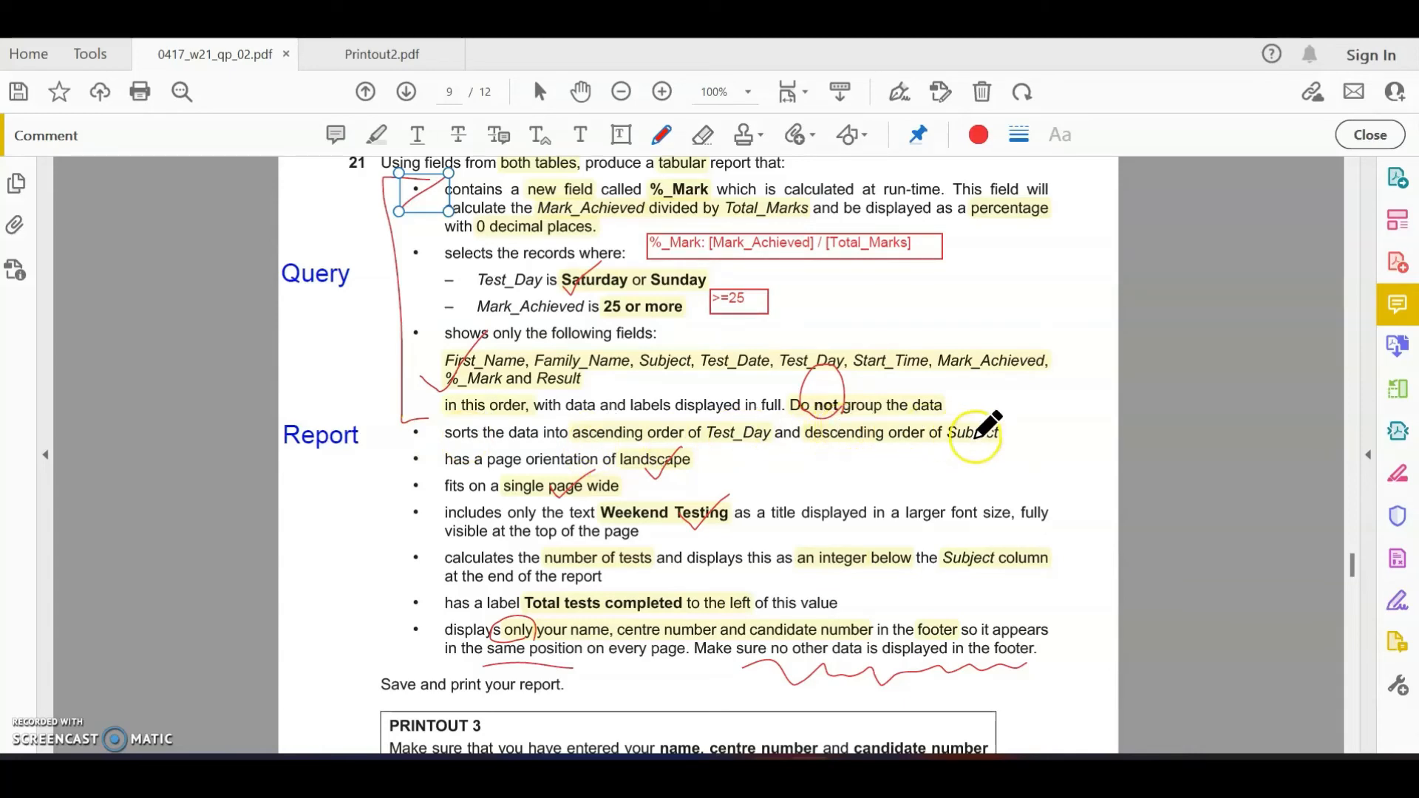
# Step: Switch back to Access and open the Weekend Testing report in layout view
pyautogui.moveTo(890, 772)
pyautogui.click(890, 691)
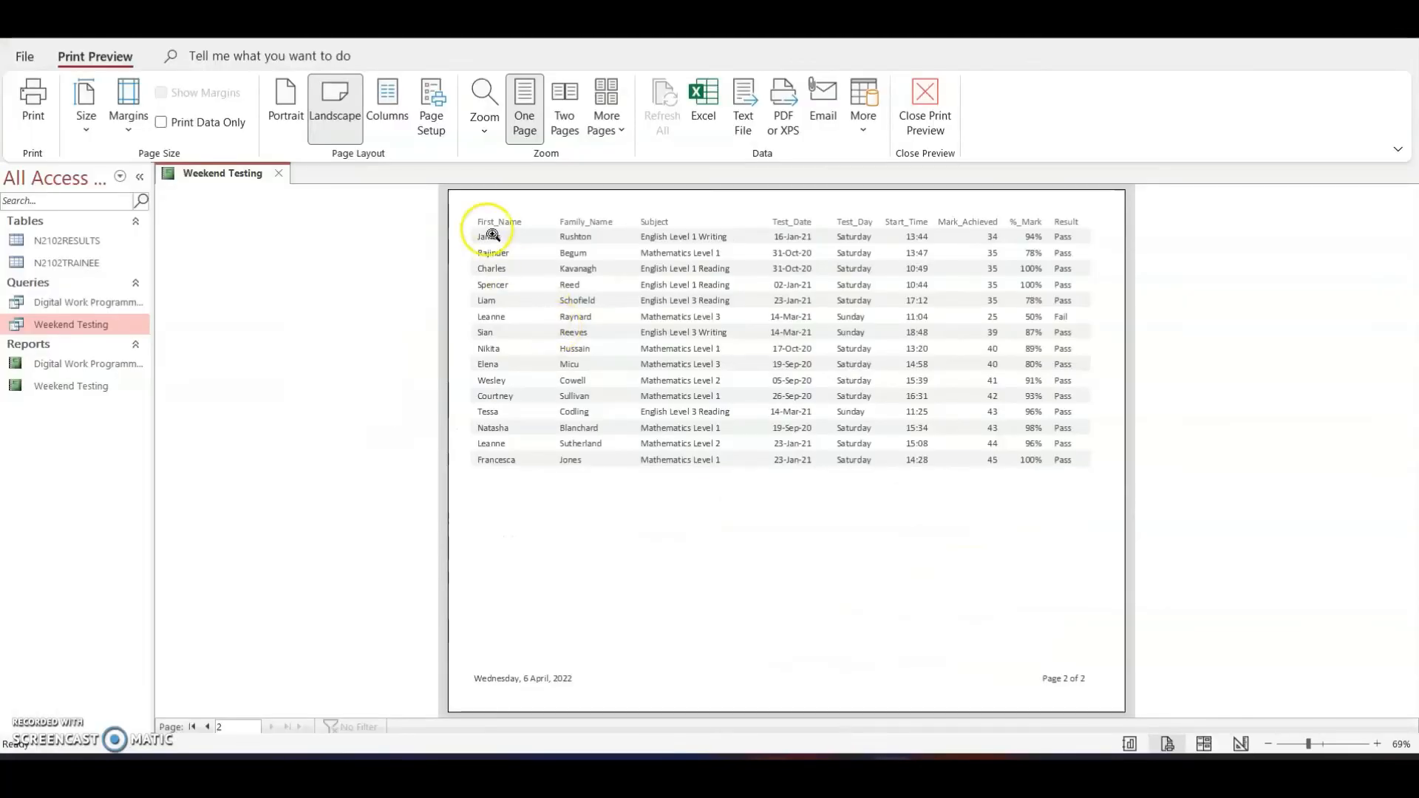
pyautogui.click(1202, 746)
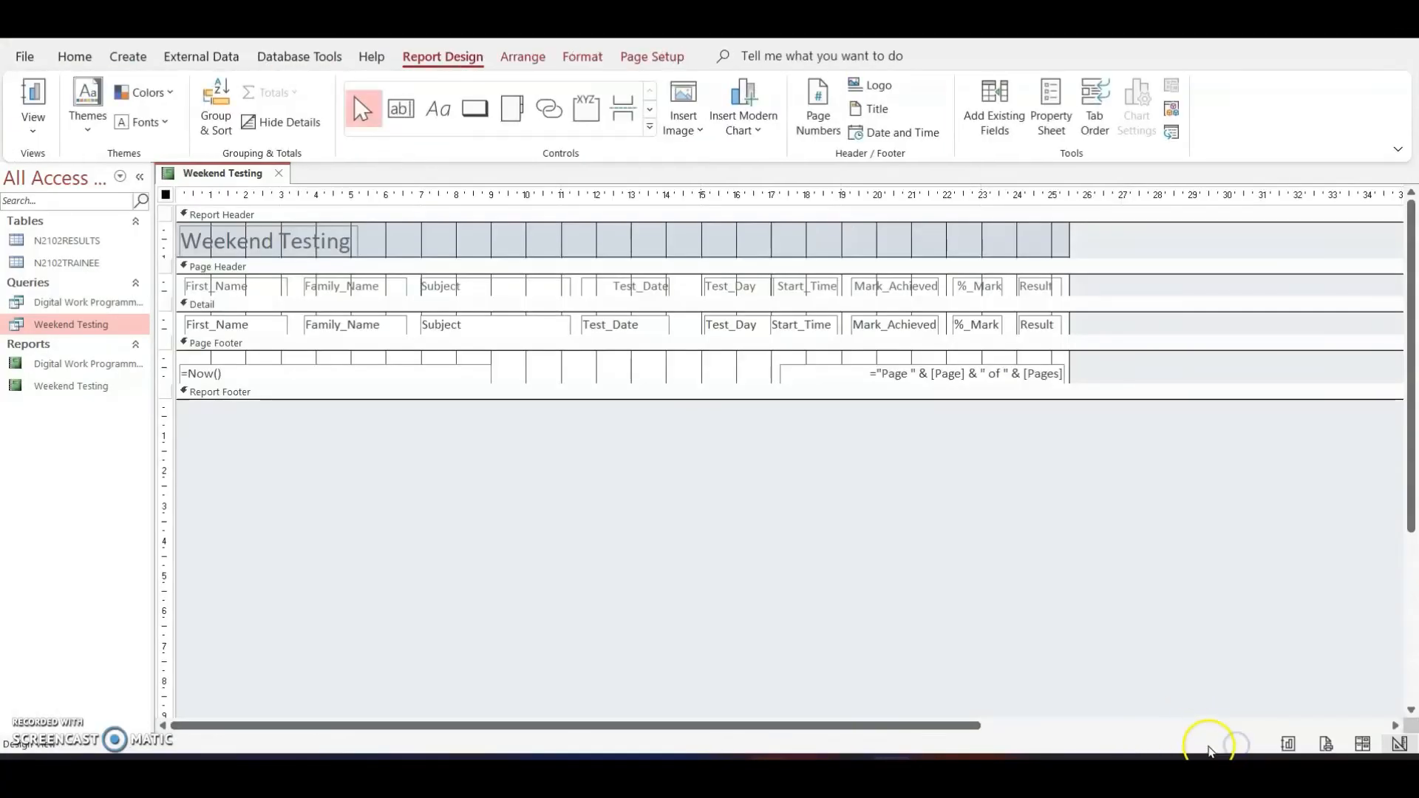
pyautogui.click(1362, 743)
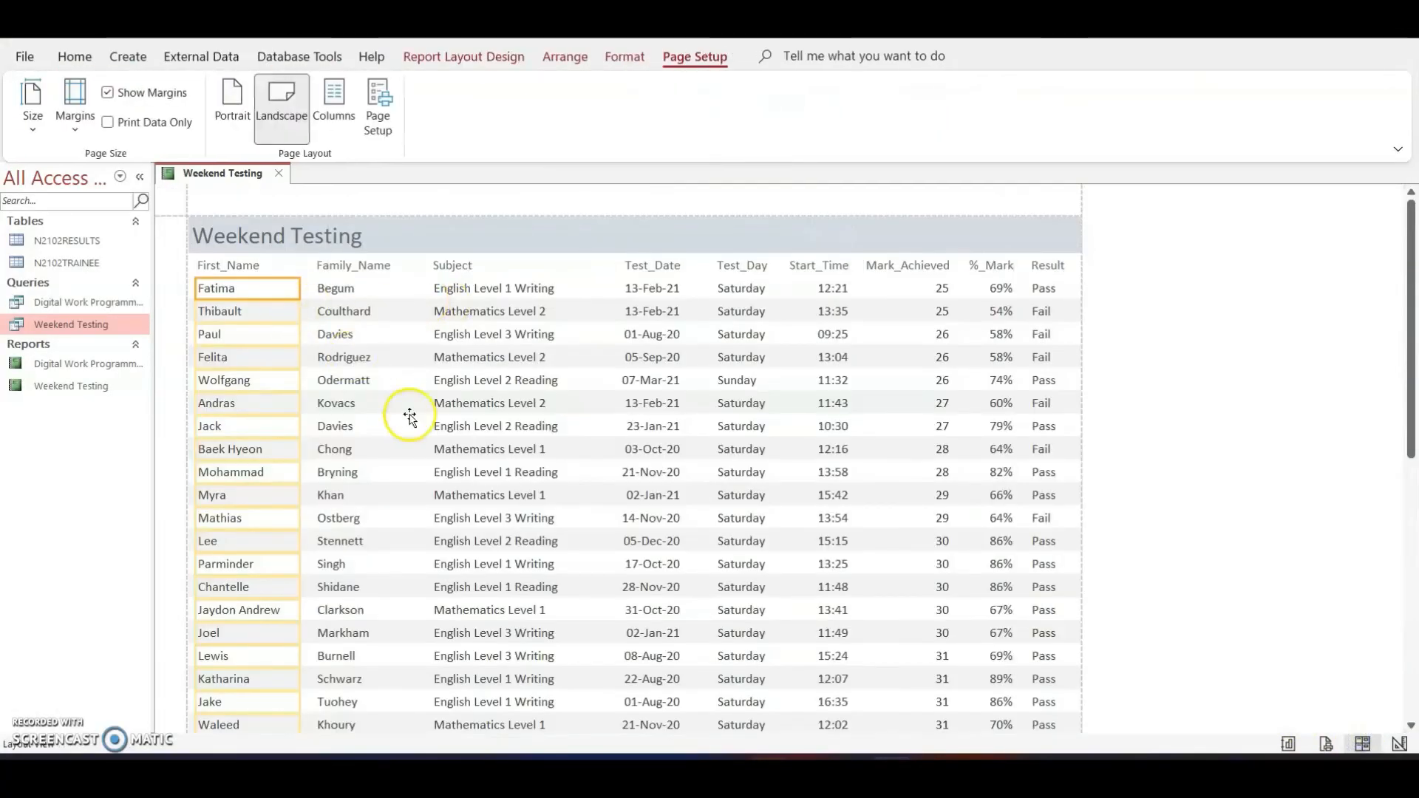
# Step: Add a report sort by Test_Day in ascending order, with A on top
pyautogui.click(577, 63)
pyautogui.click(503, 59)
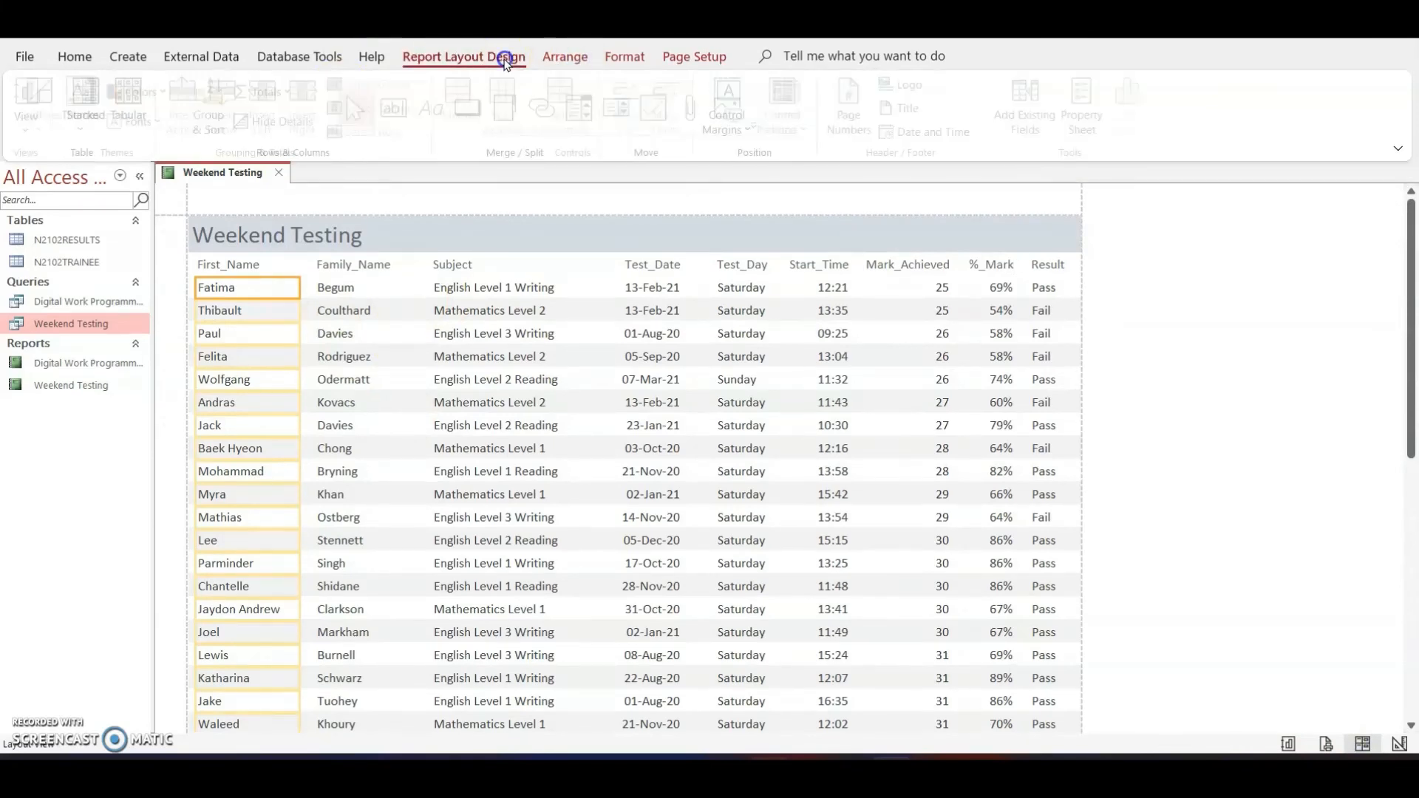
pyautogui.click(216, 105)
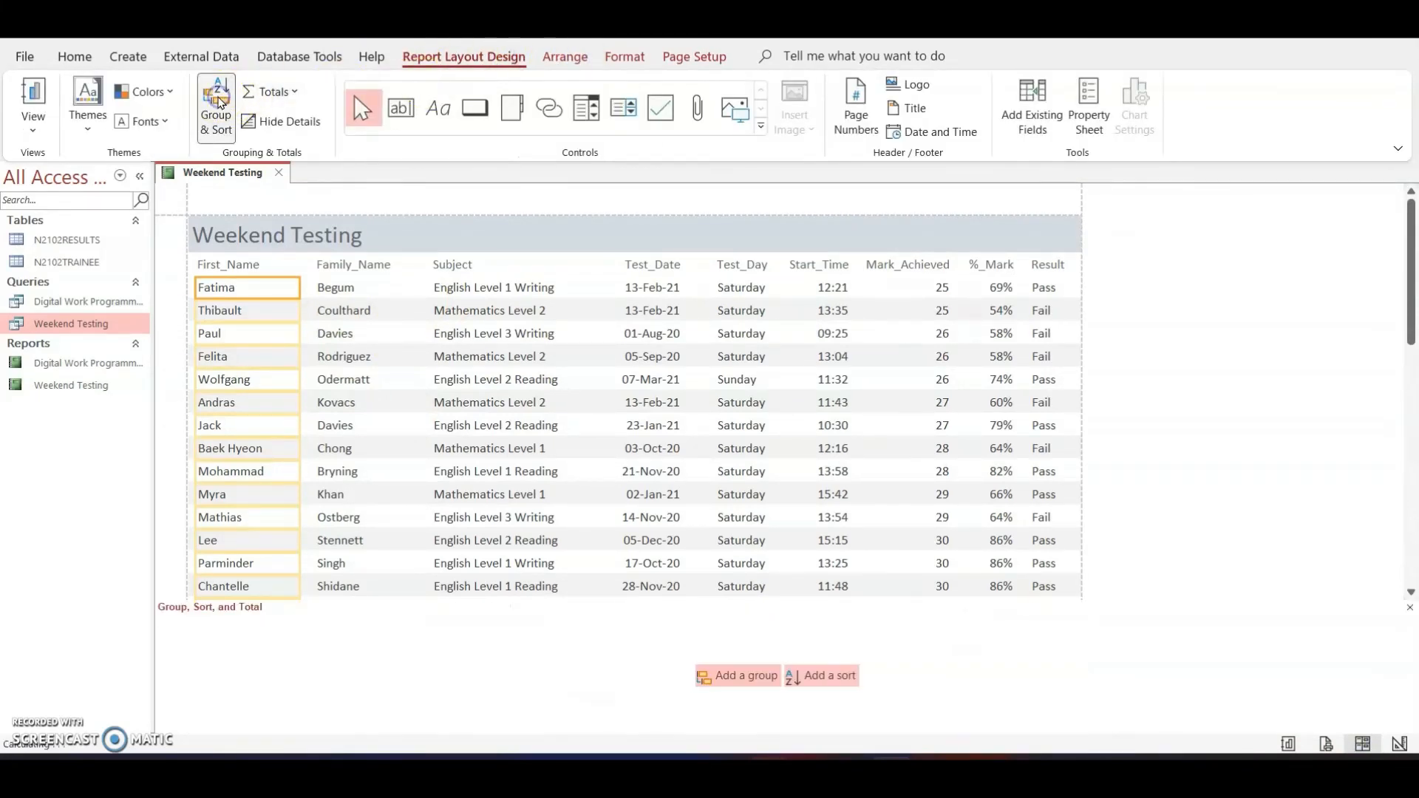
pyautogui.click(822, 682)
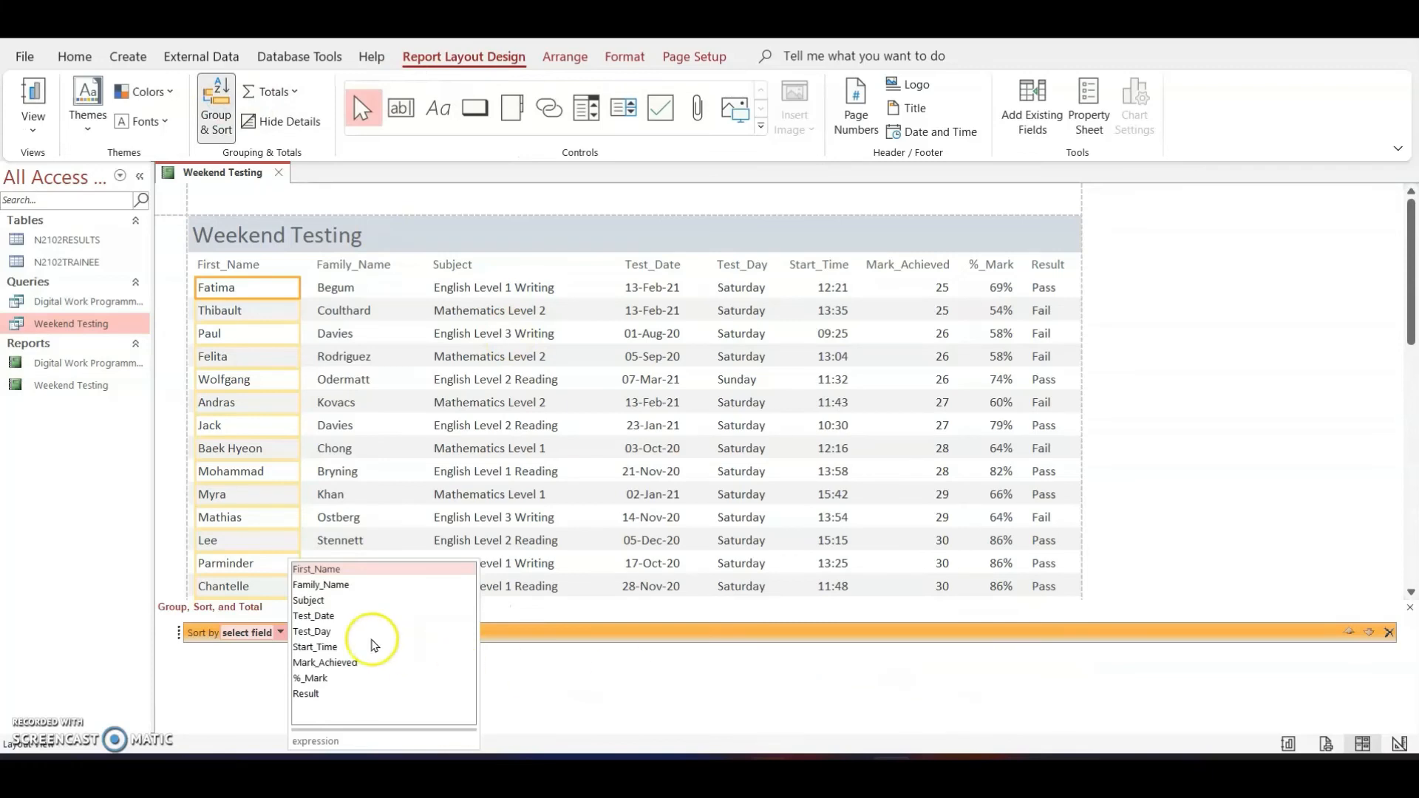
pyautogui.click(332, 633)
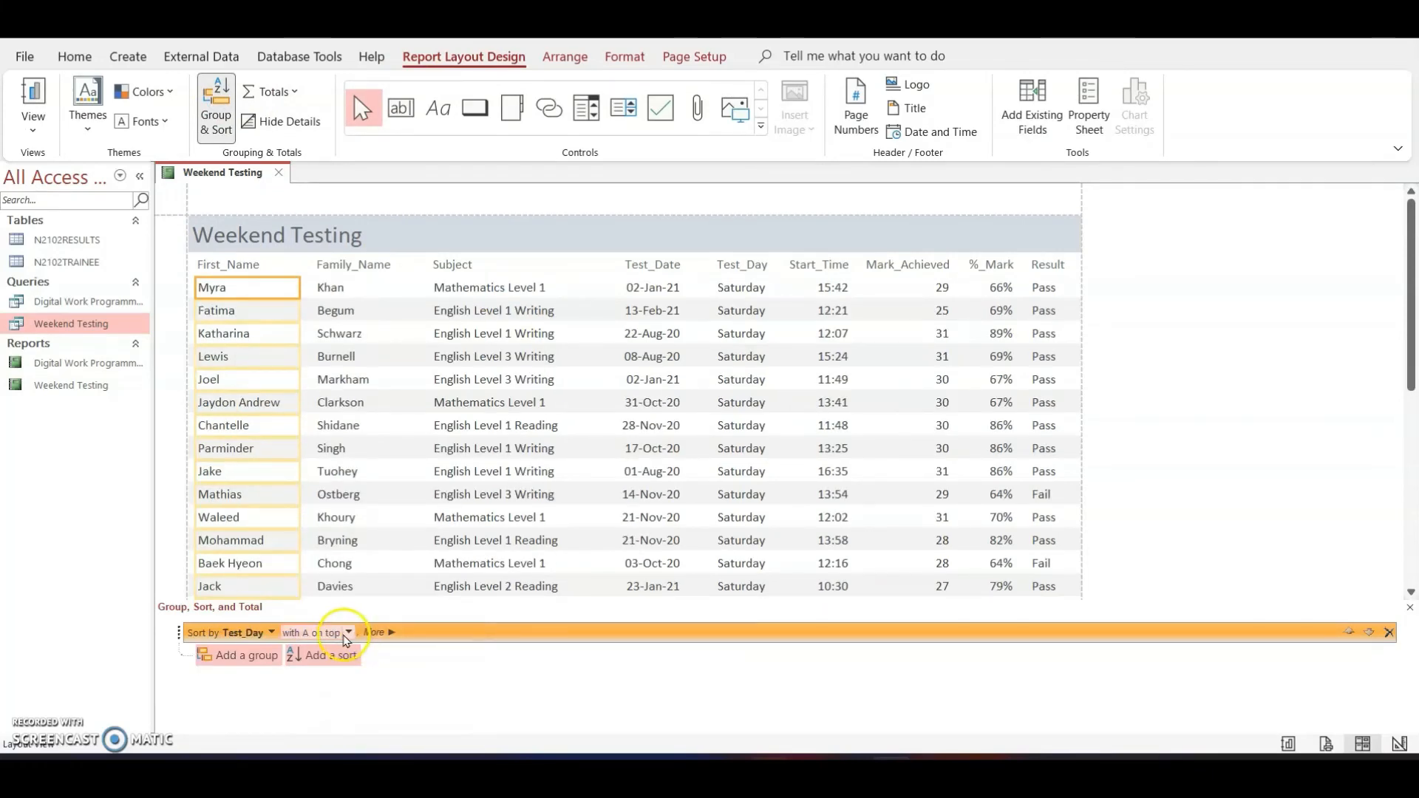
pyautogui.click(348, 633)
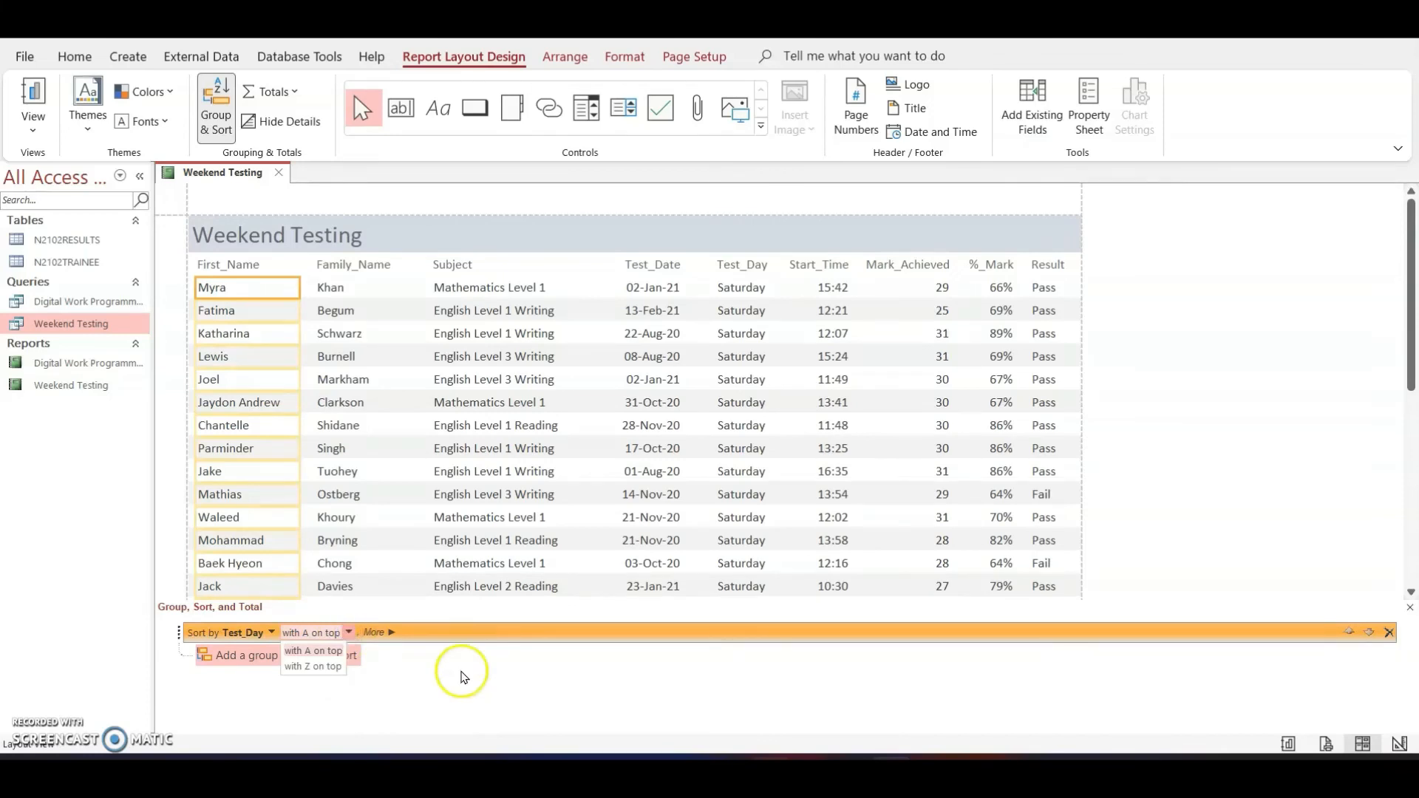
pyautogui.click(459, 670)
# Step: Add a second sort level by Subject in descending order, with Z on top
pyautogui.click(343, 657)
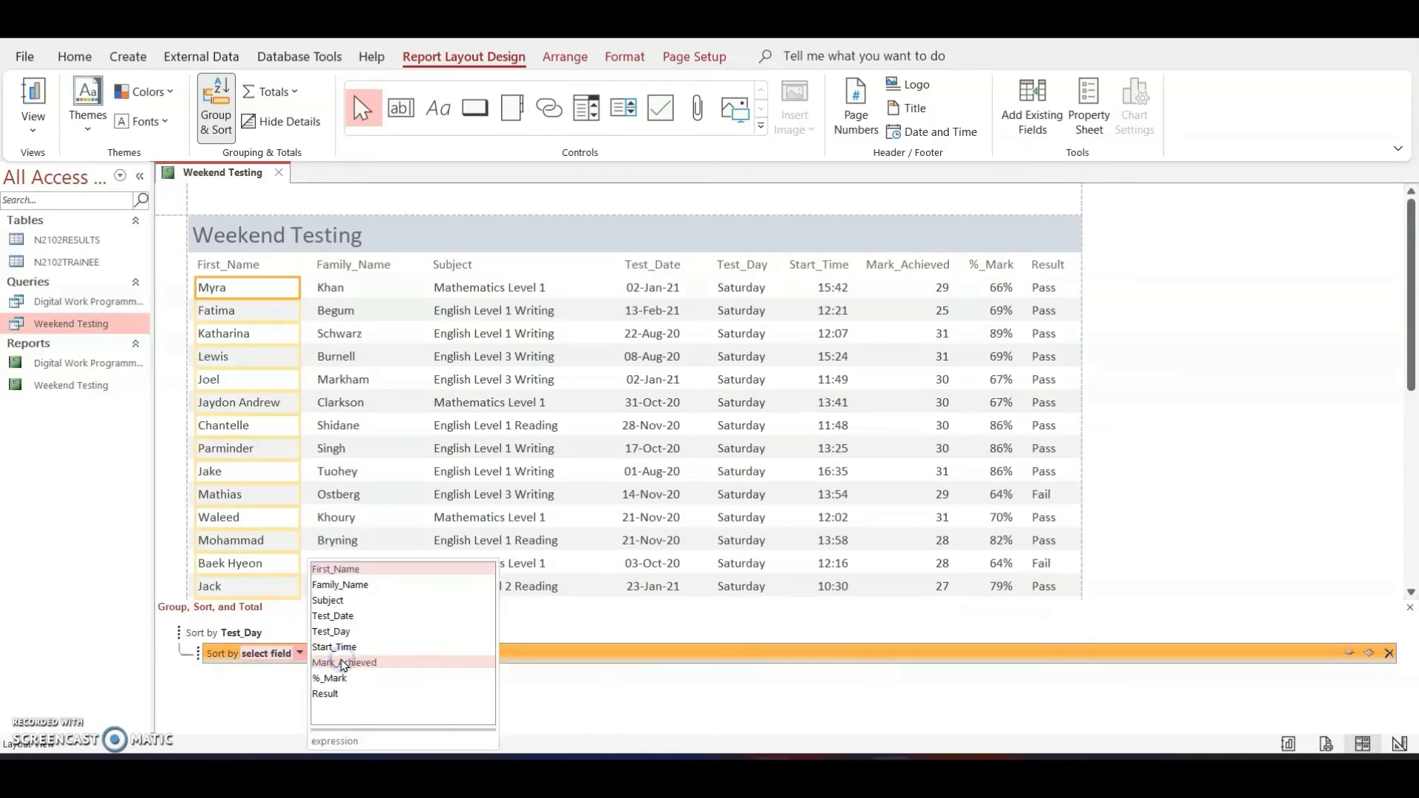
pyautogui.click(351, 601)
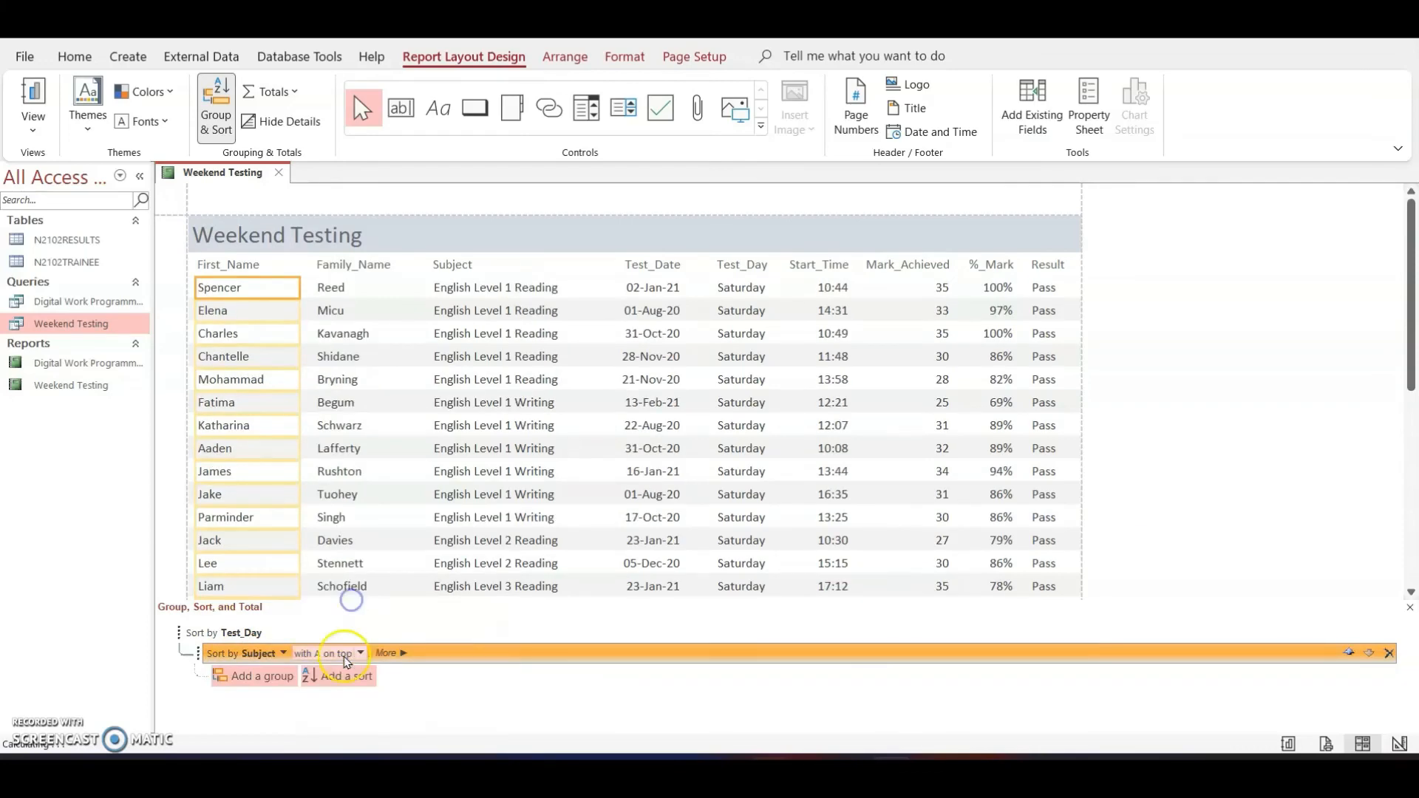
pyautogui.click(361, 654)
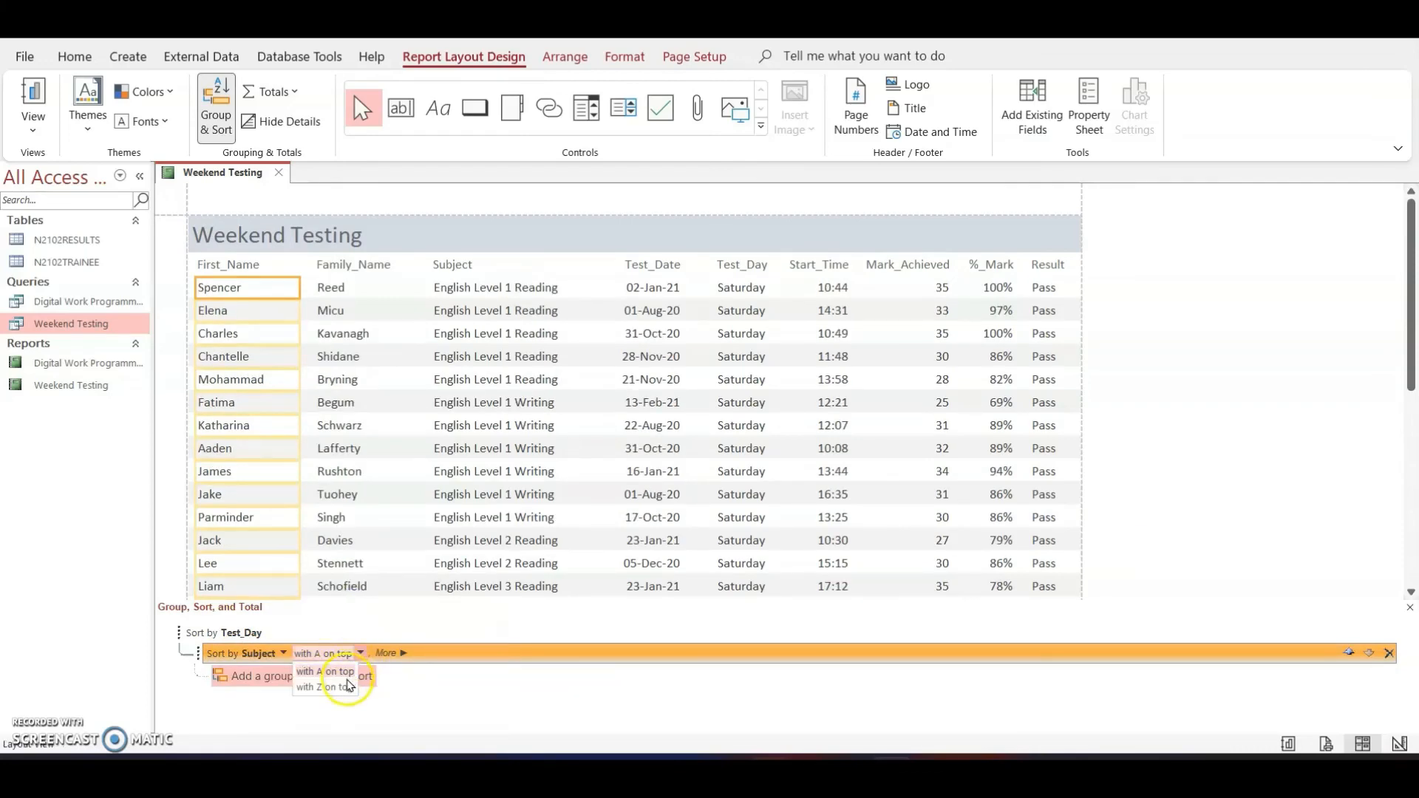
pyautogui.click(347, 686)
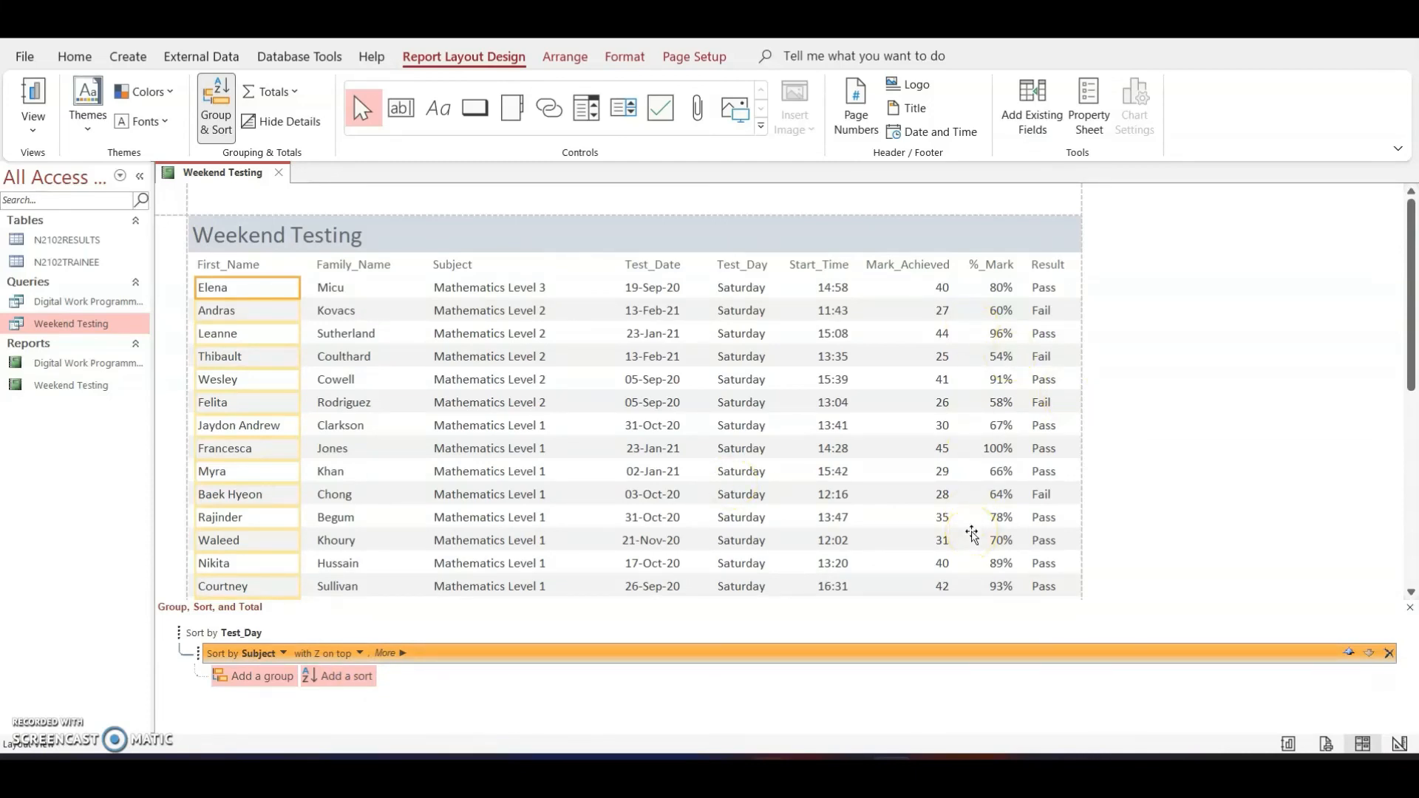
# Step: Preview the sorted report for printing, and in 0417_w21_qp_02.pdf tick off the sort requirement and underline "integer"
pyautogui.click(1213, 447)
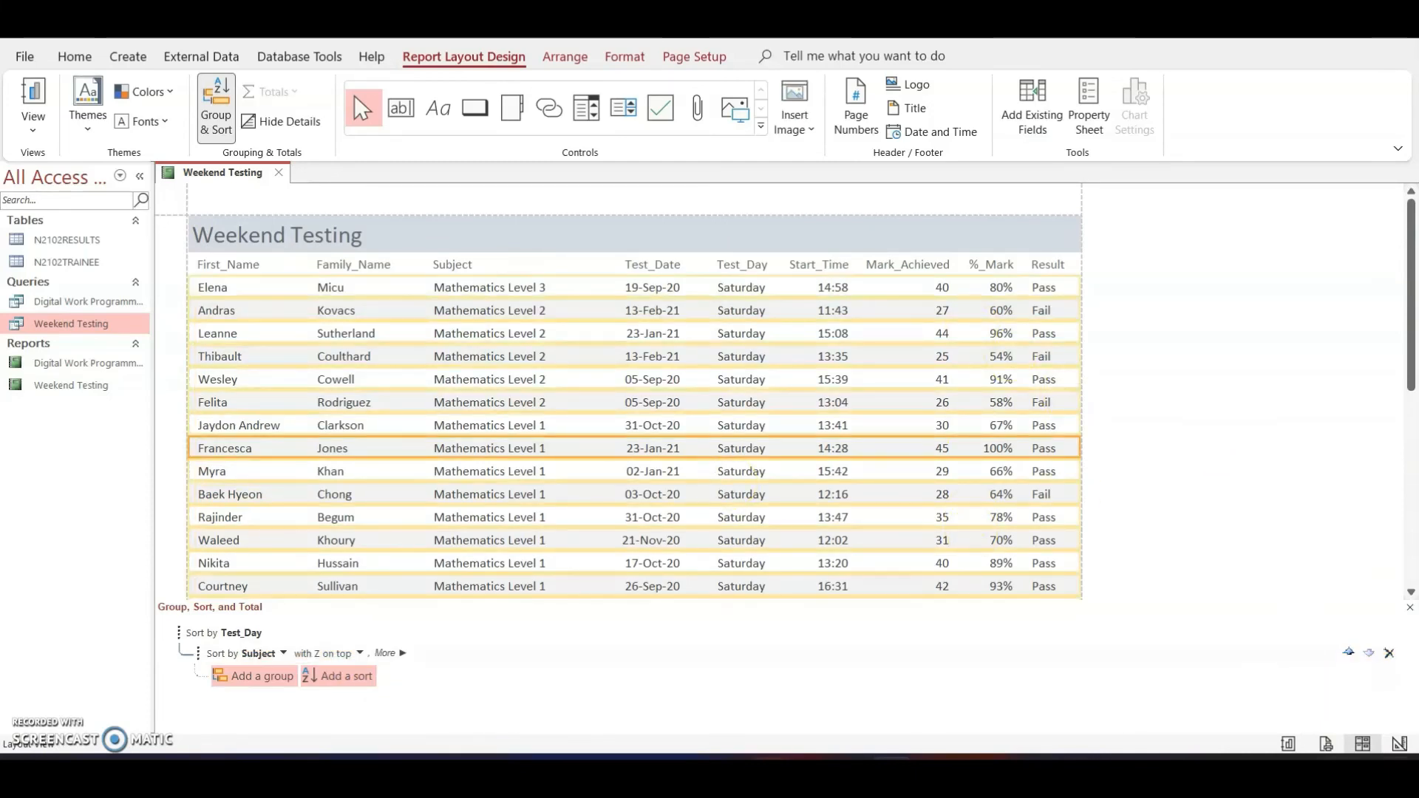
pyautogui.click(1326, 743)
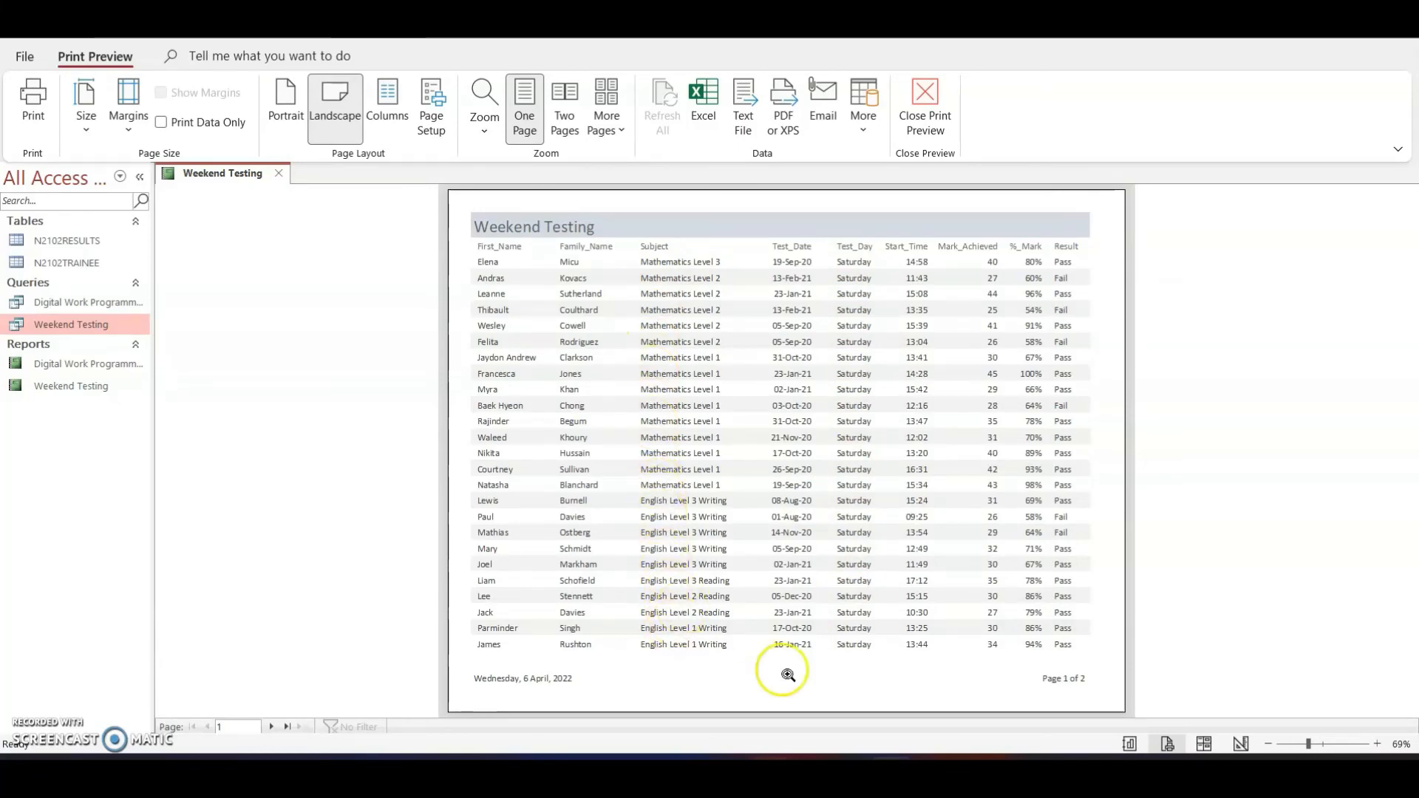
pyautogui.click(785, 625)
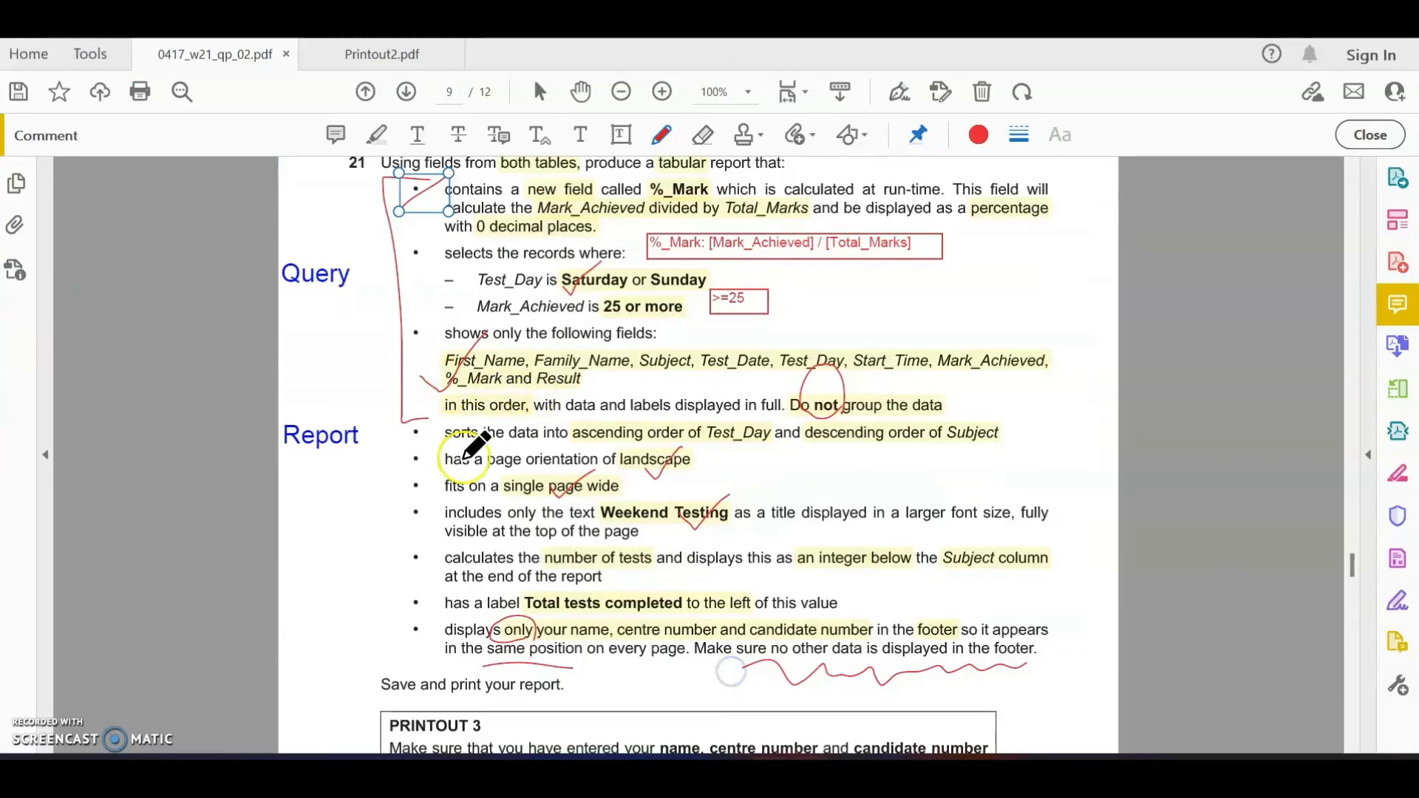
pyautogui.moveTo(437, 442); pyautogui.dragTo(480, 420)
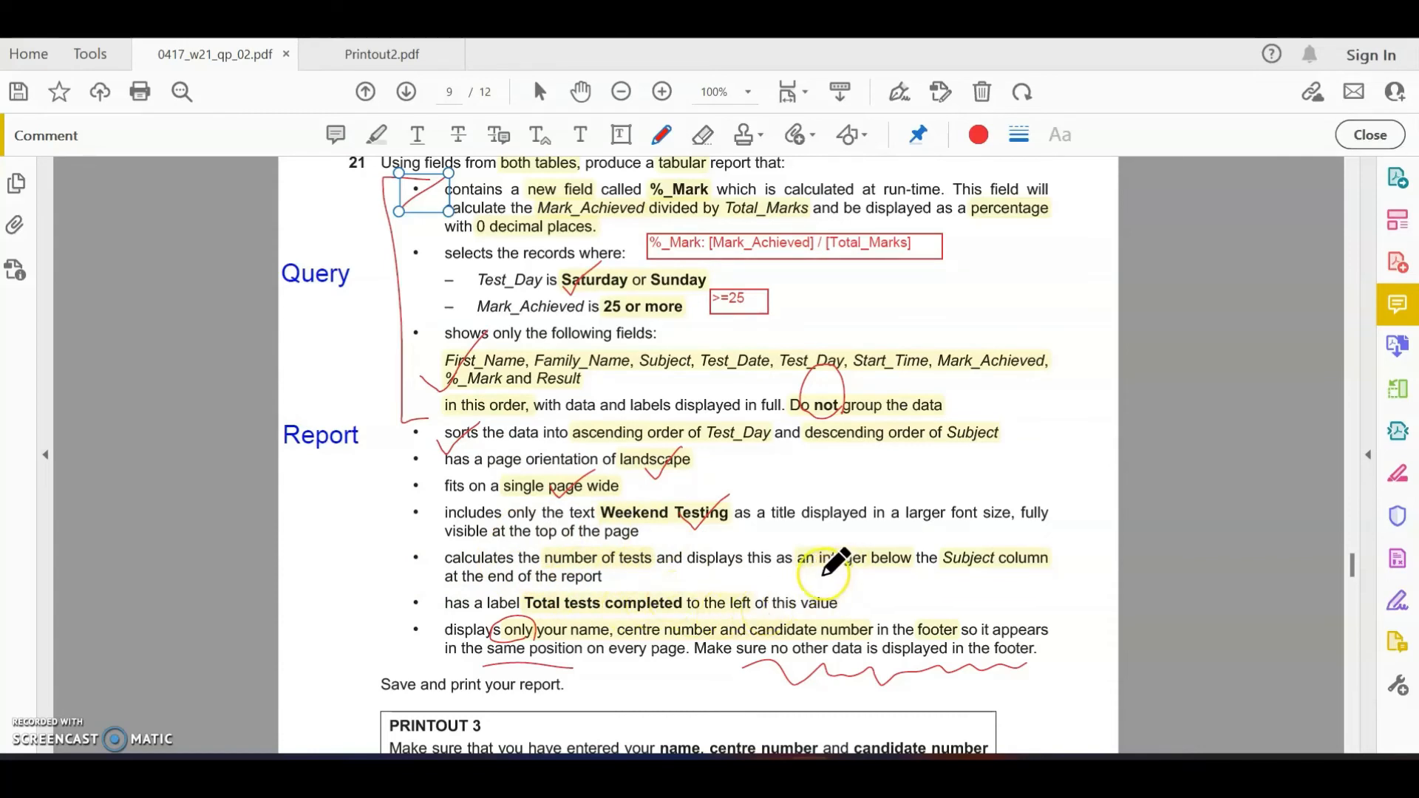
pyautogui.moveTo(822, 573); pyautogui.dragTo(867, 571)
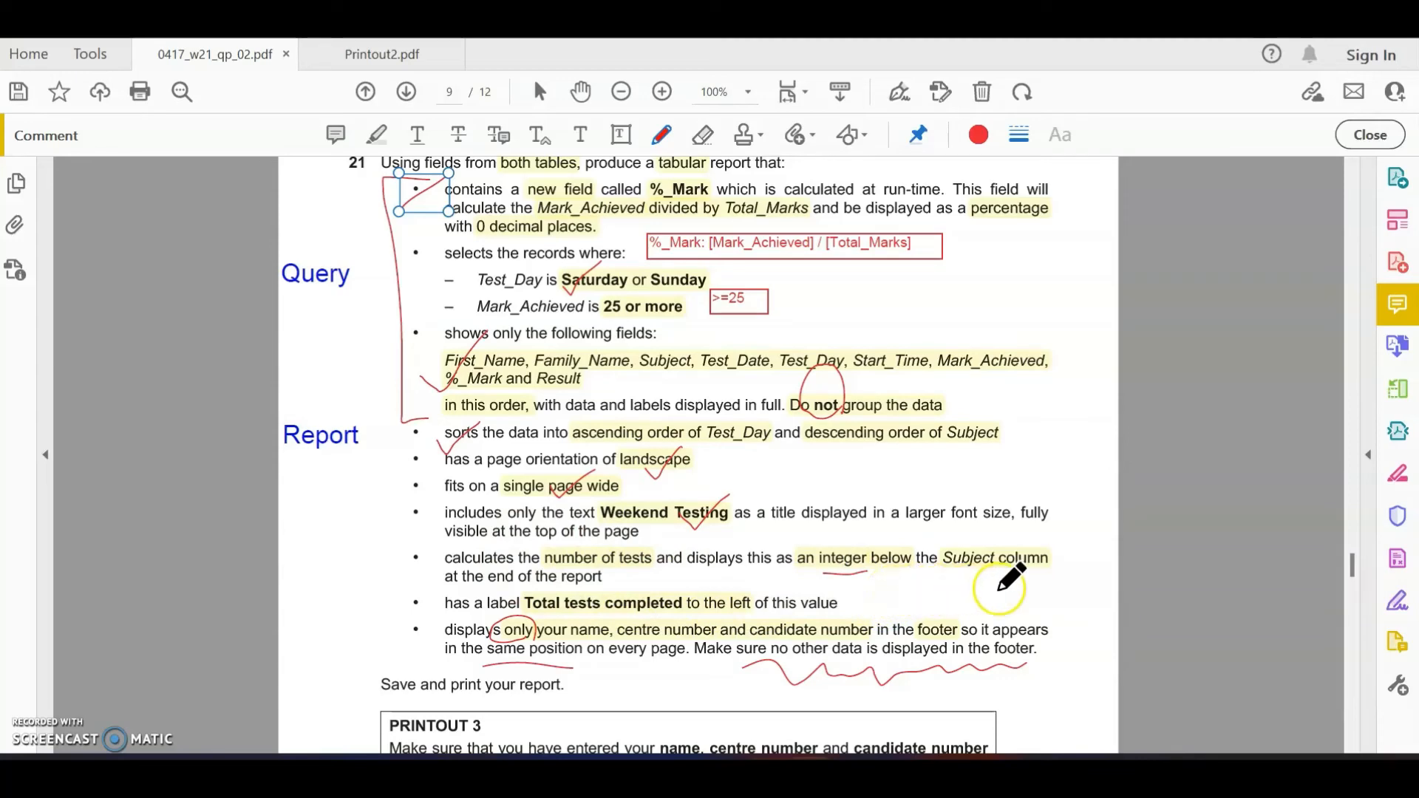
# Step: Switch back to Access, return the Weekend Testing report to layout view and close the Group, Sort, and Total pane
pyautogui.moveTo(932, 773)
pyautogui.click(787, 773)
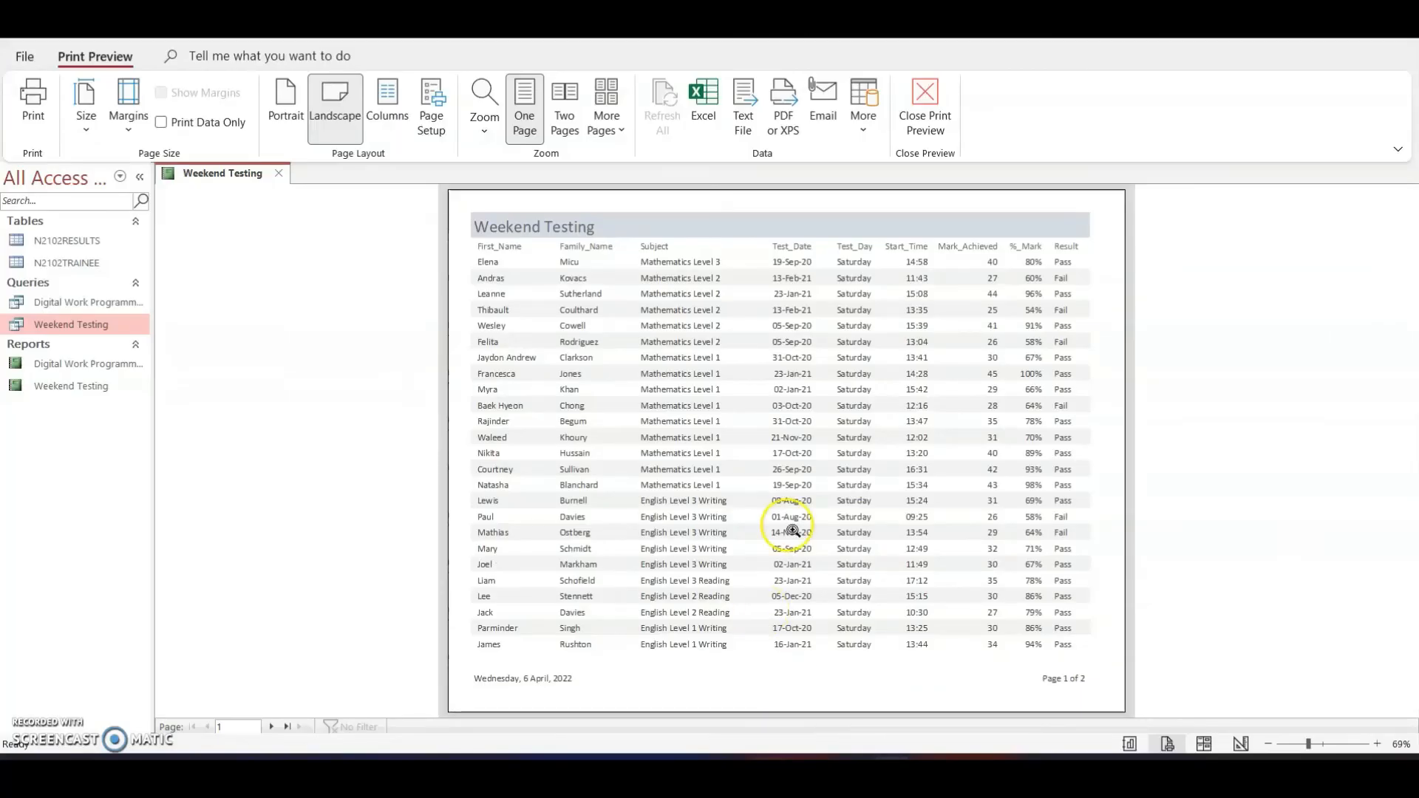
pyautogui.click(1203, 744)
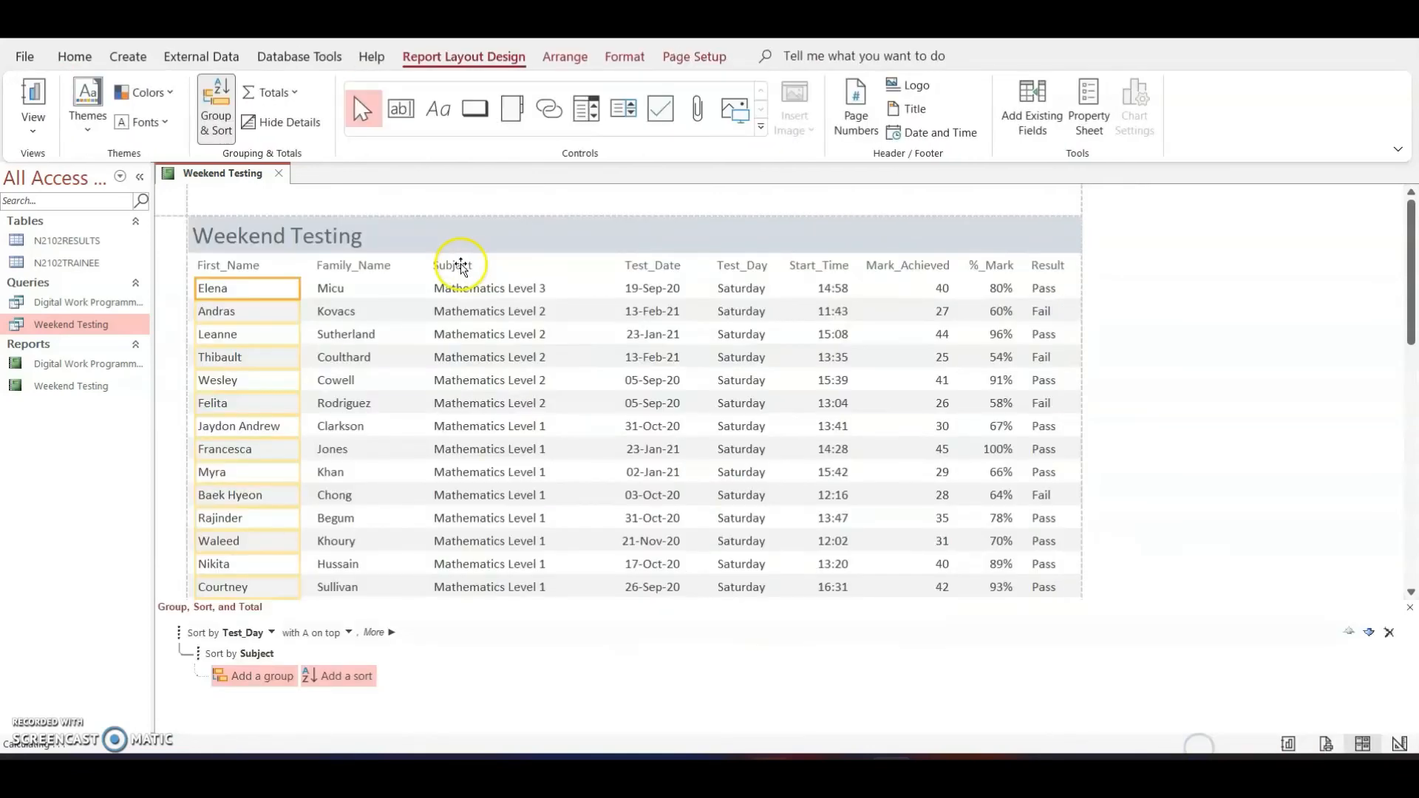
pyautogui.click(1410, 608)
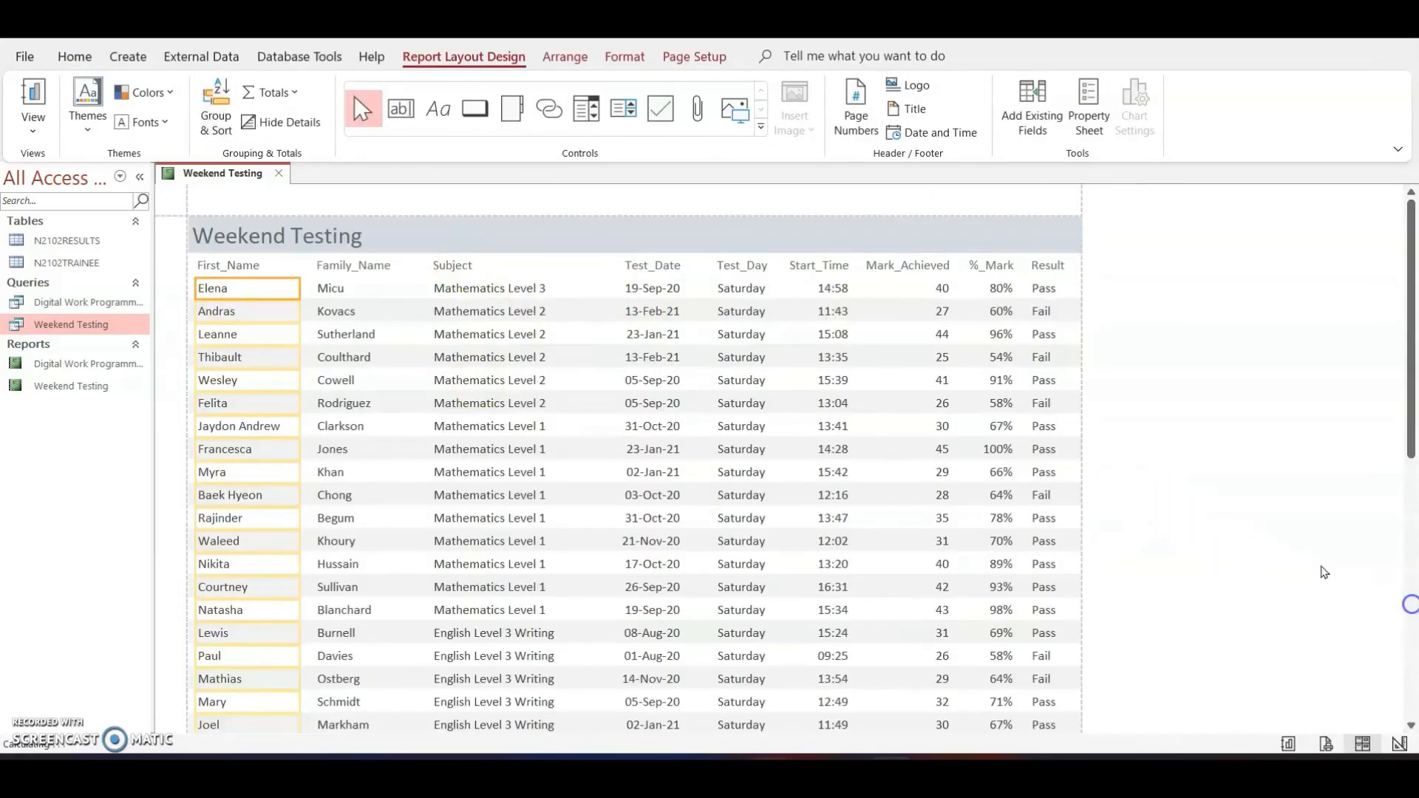
# Step: Add a Count Records total below the Subject column at the end of the report
pyautogui.click(492, 303)
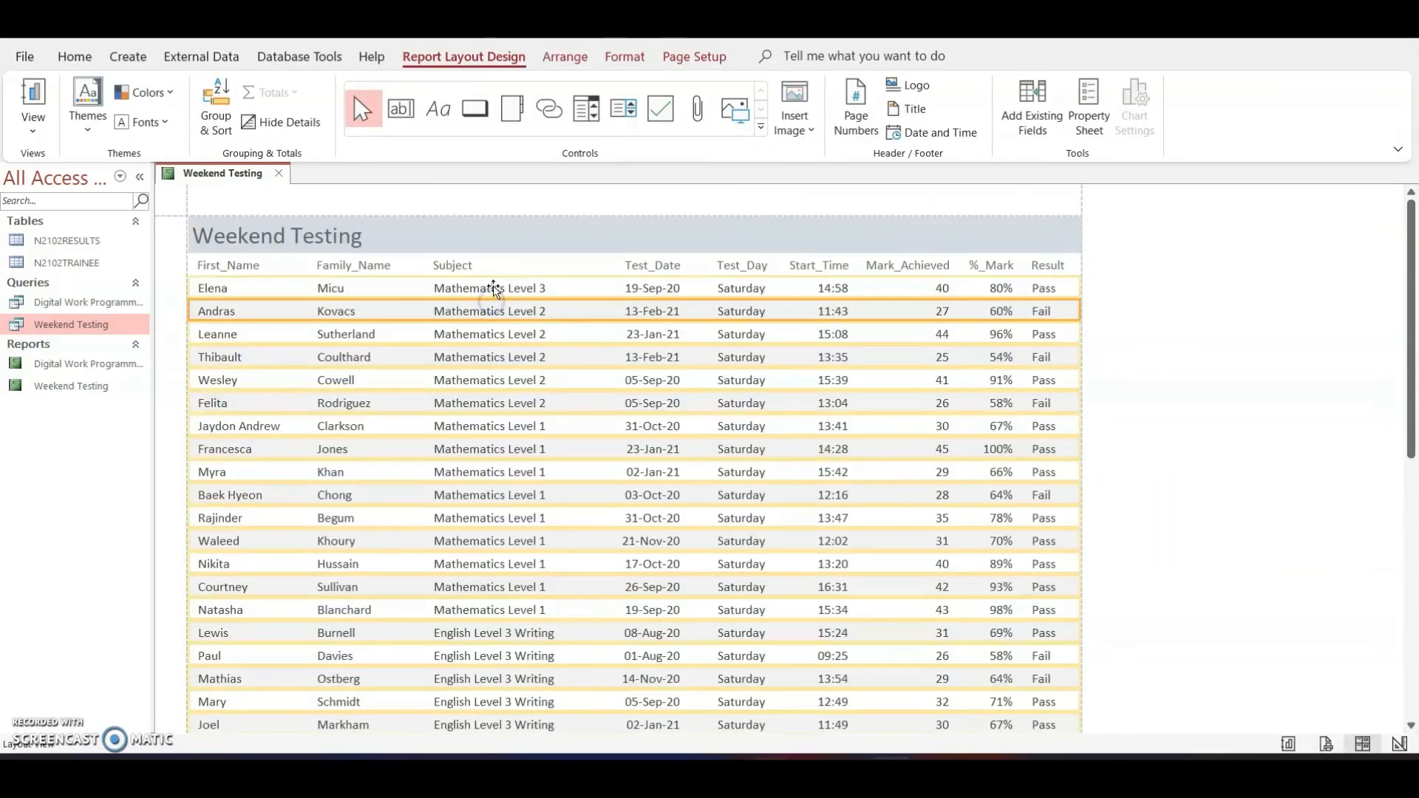
pyautogui.click(494, 290)
pyautogui.click(511, 295)
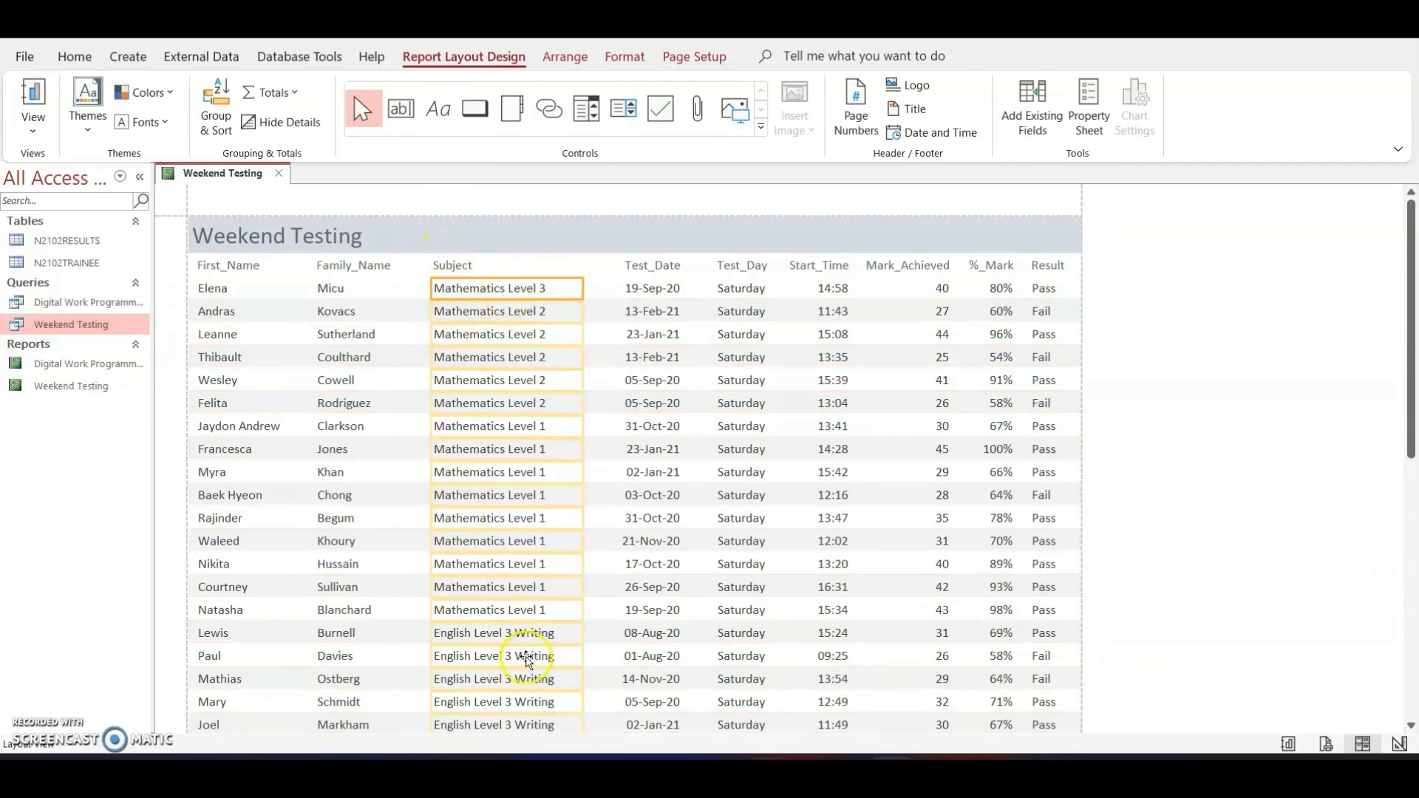
pyautogui.click(288, 92)
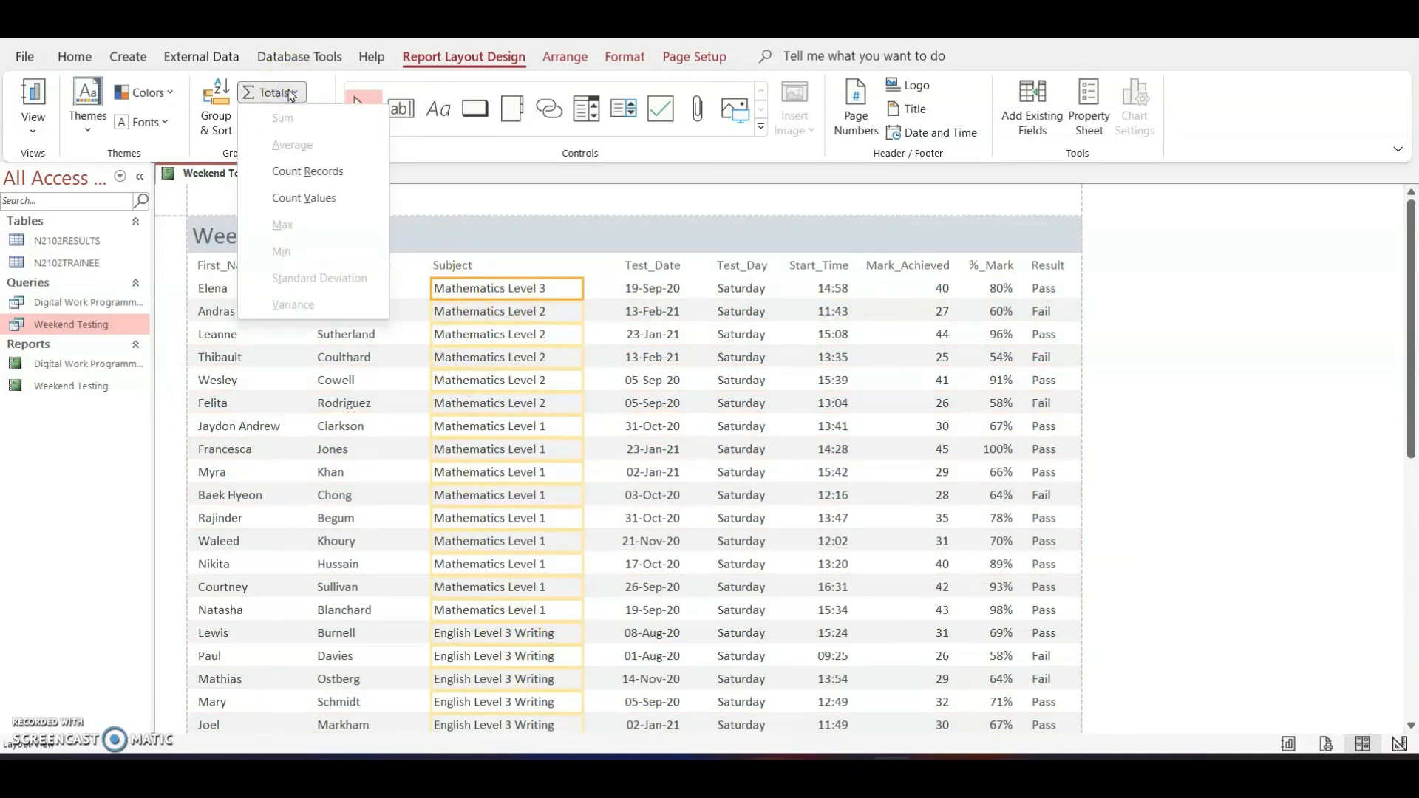
pyautogui.click(295, 178)
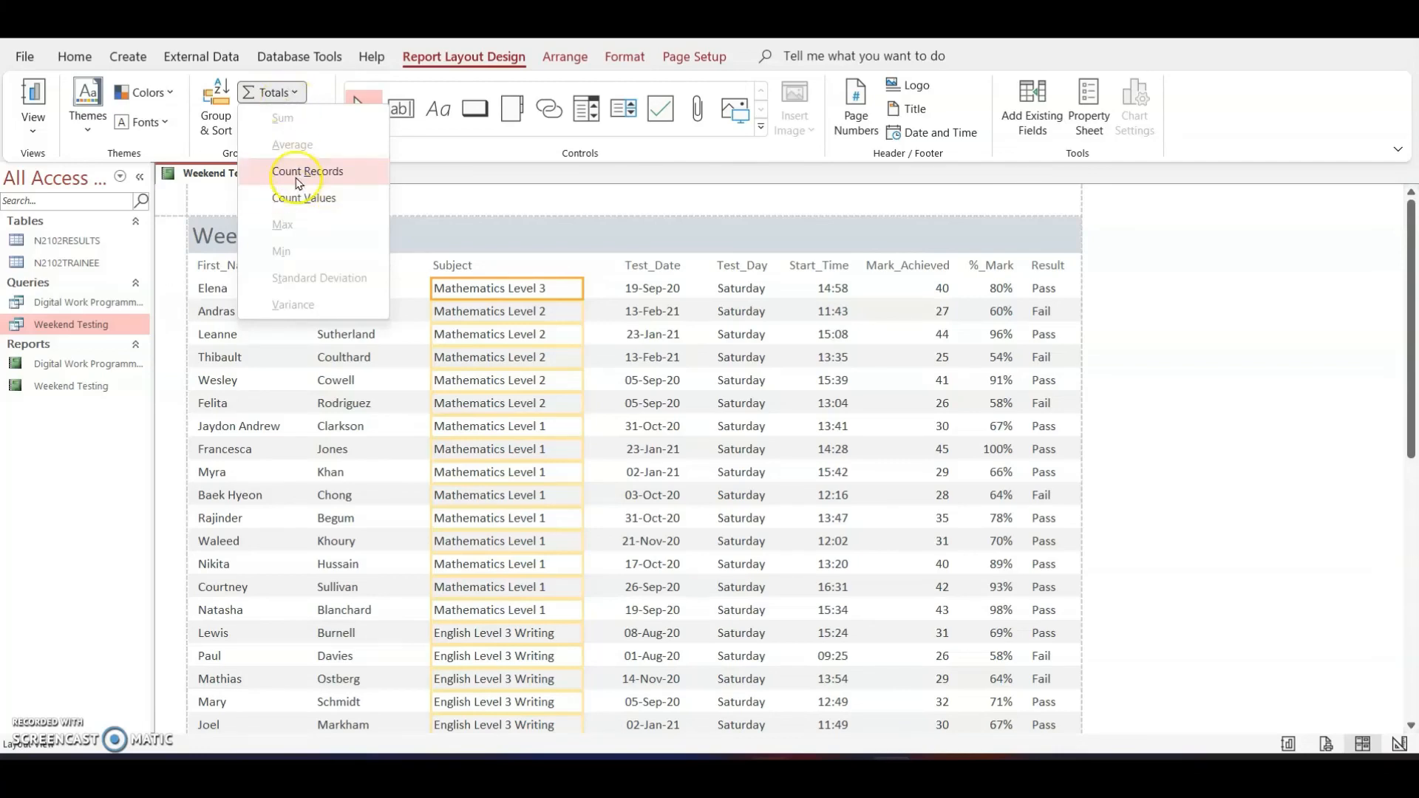
pyautogui.click(300, 174)
pyautogui.scroll(-3, 534, 555)
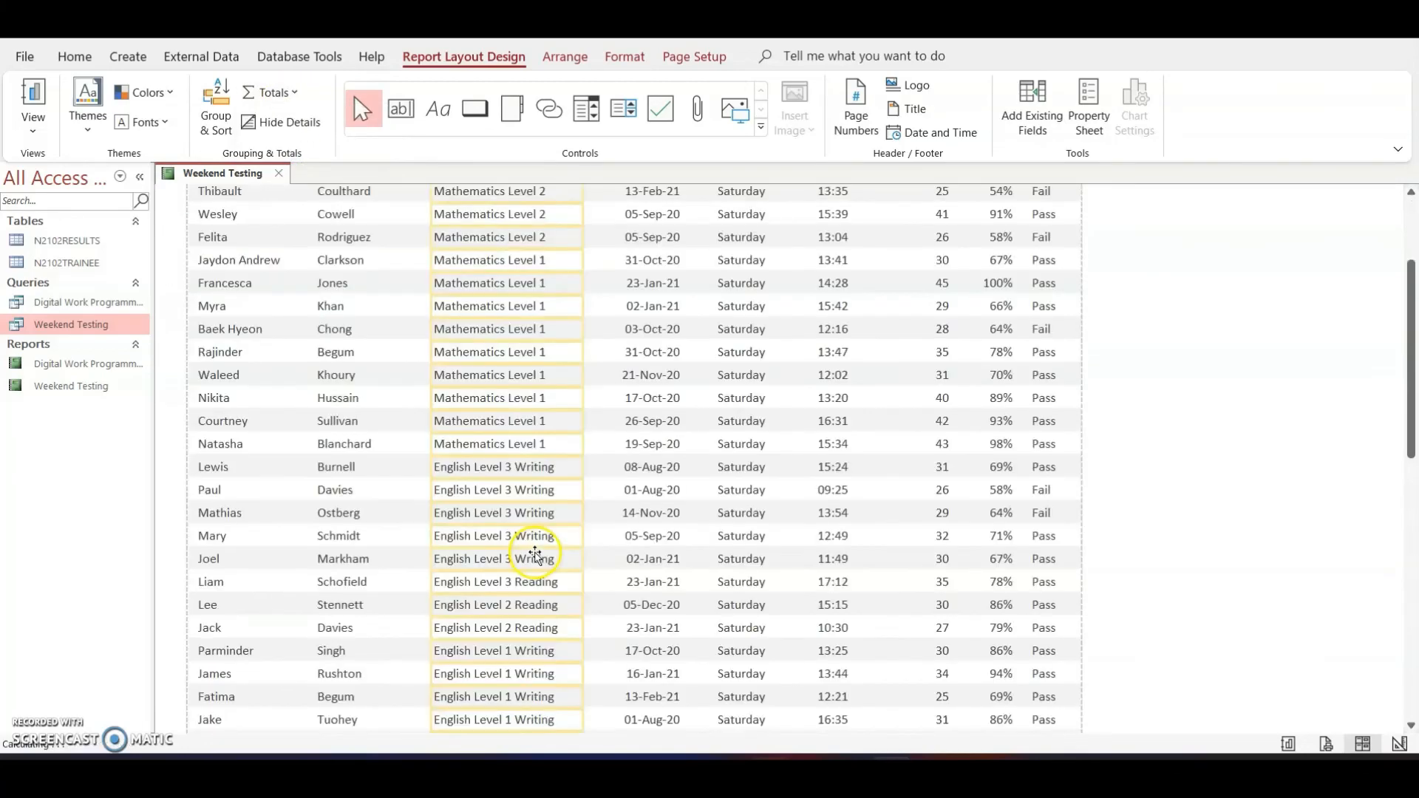
pyautogui.scroll(-7, 534, 554)
pyautogui.click(575, 636)
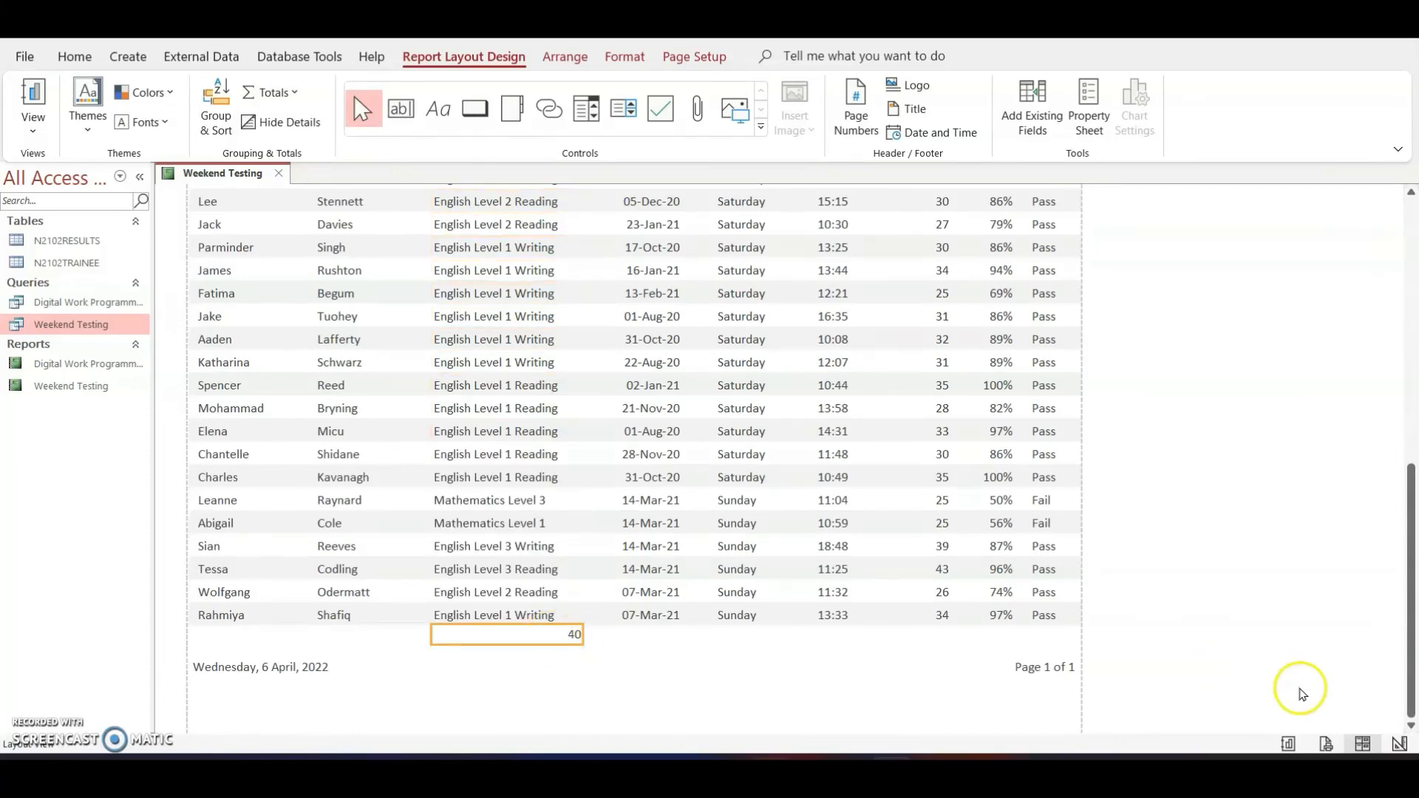
# Step: In design view, add a label reading "Total tests completed" to the Report Footer
pyautogui.click(1400, 743)
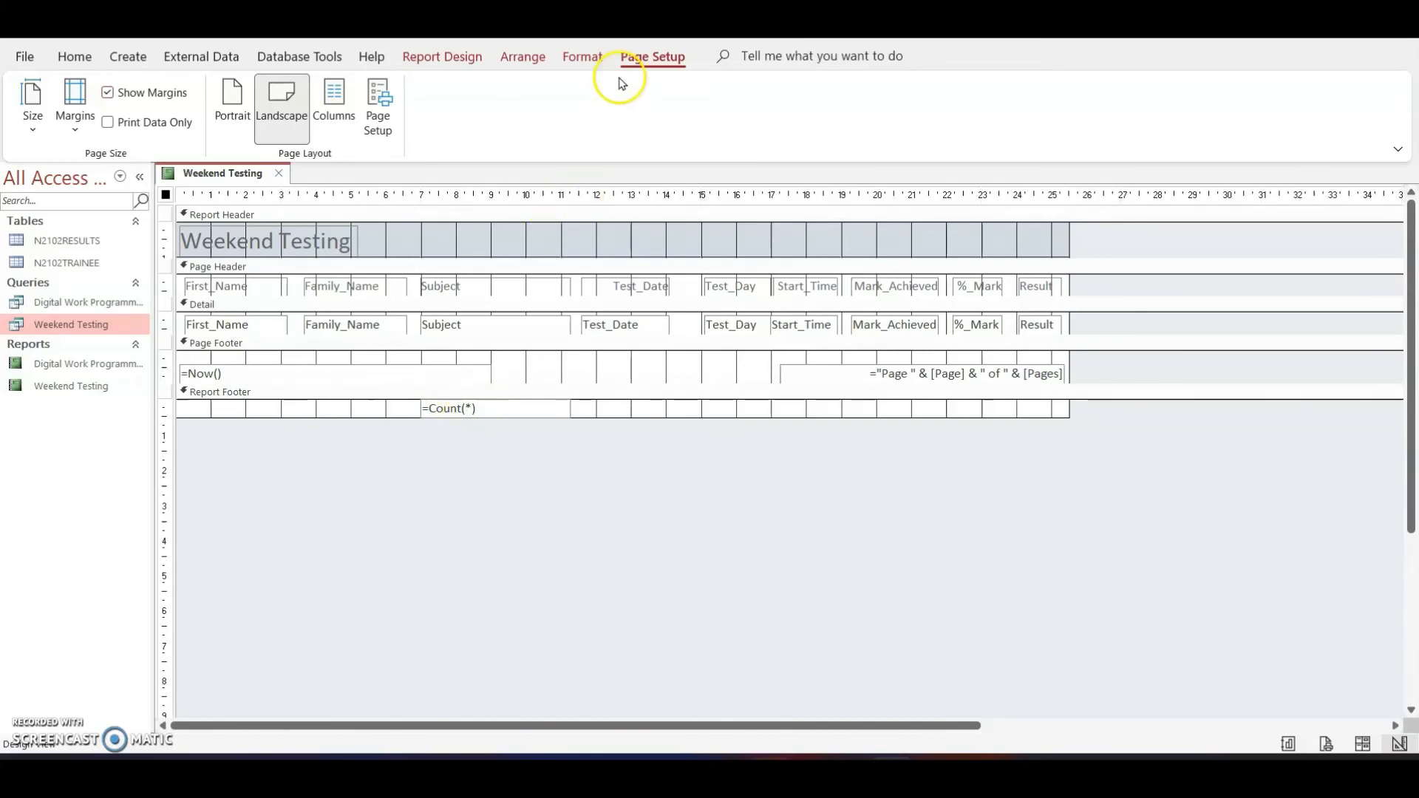
pyautogui.click(477, 57)
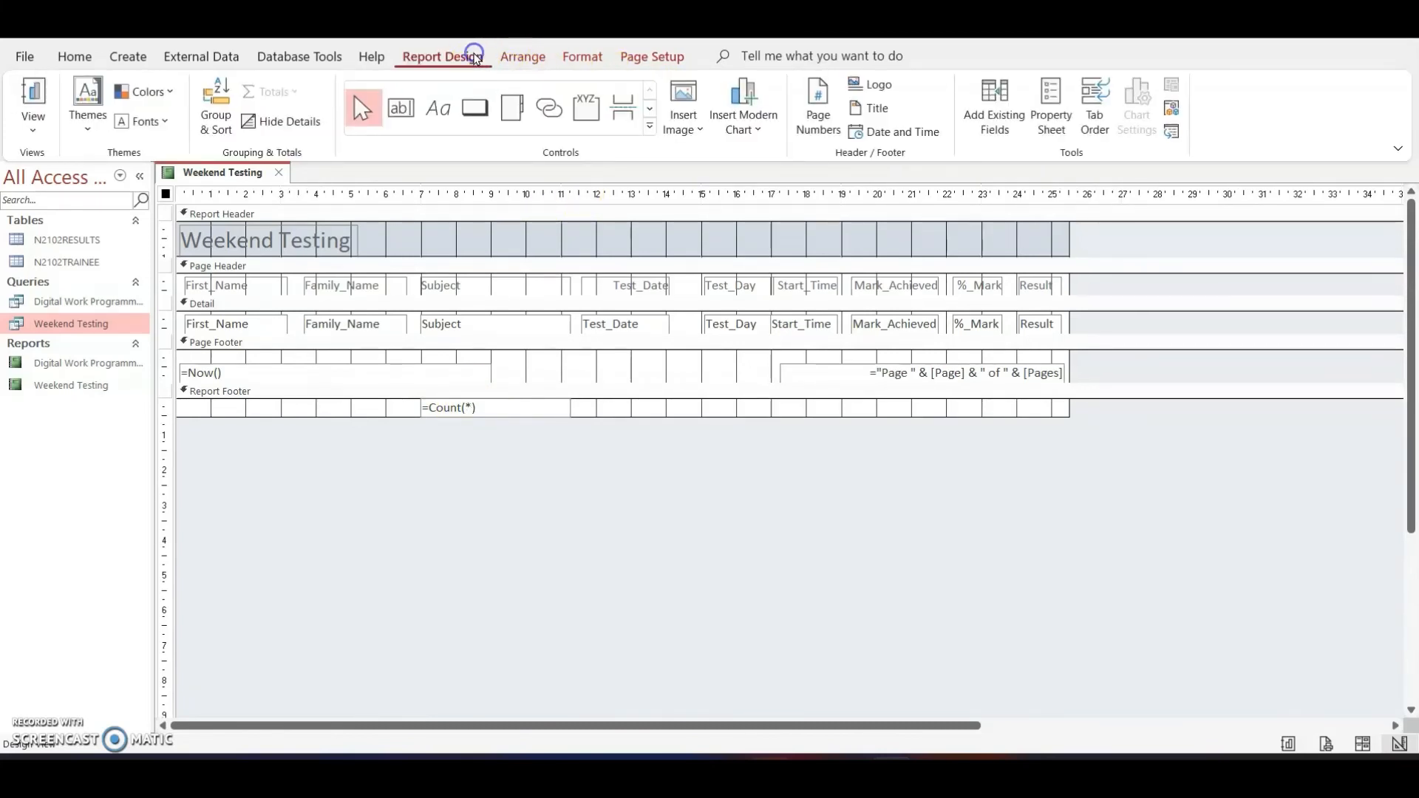
pyautogui.click(438, 109)
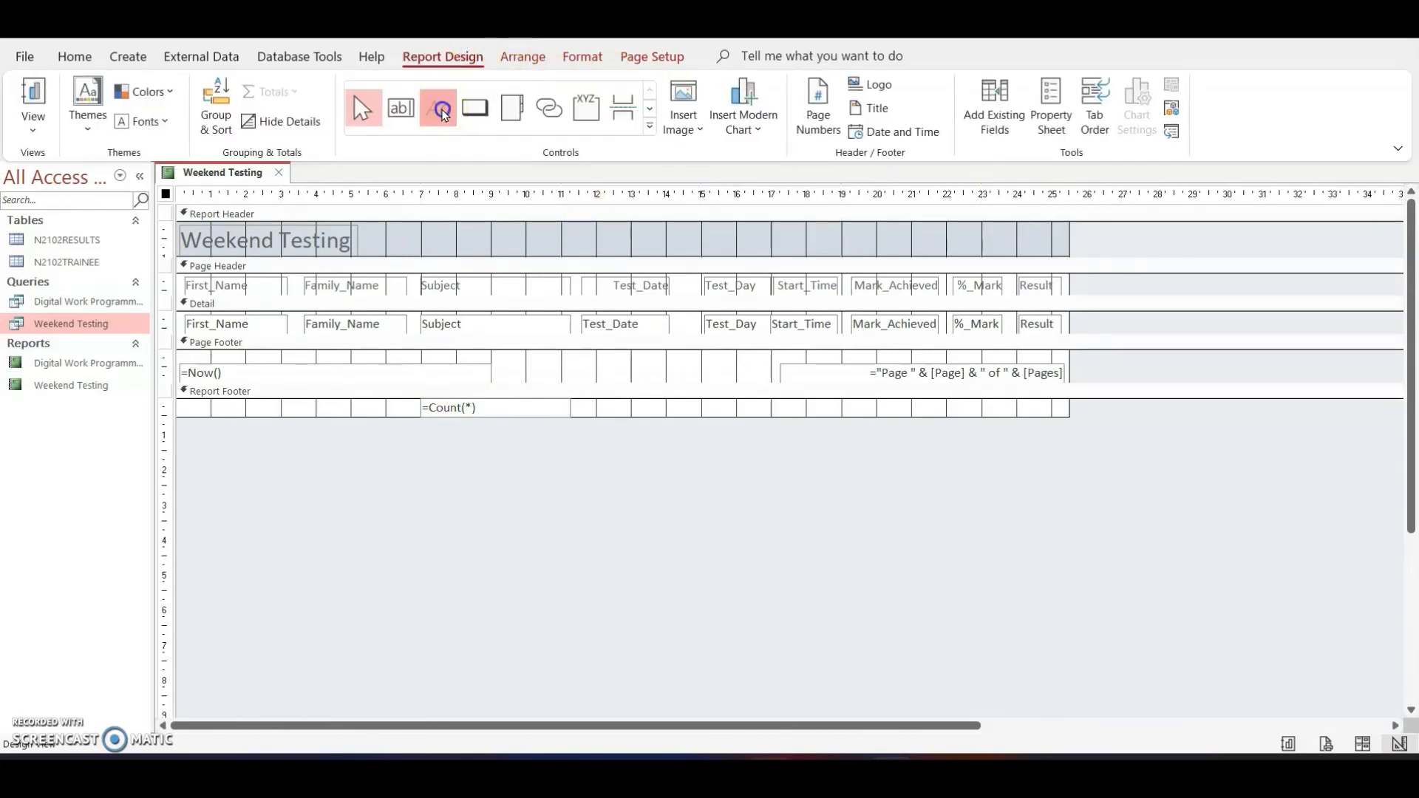
pyautogui.click(207, 405)
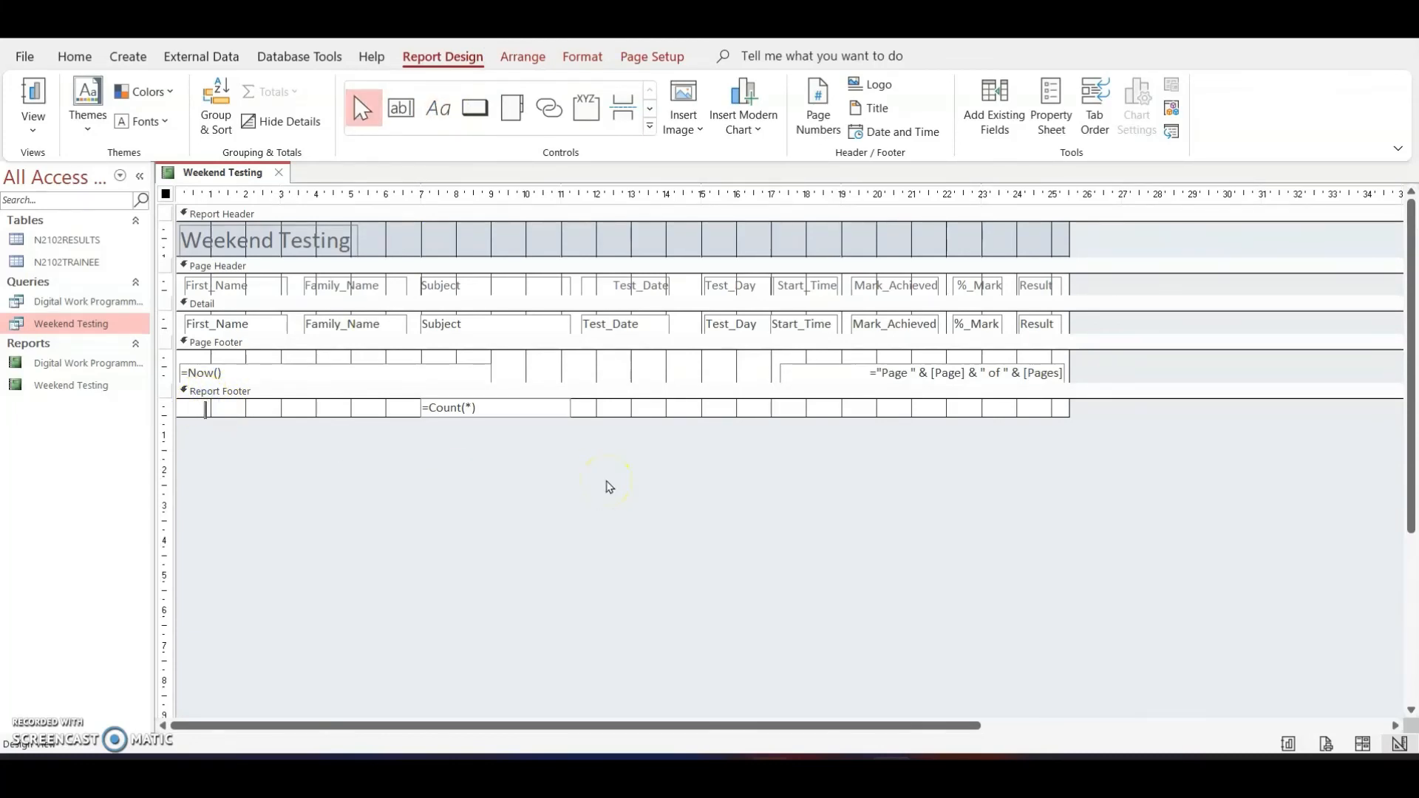
pyautogui.write('Total')
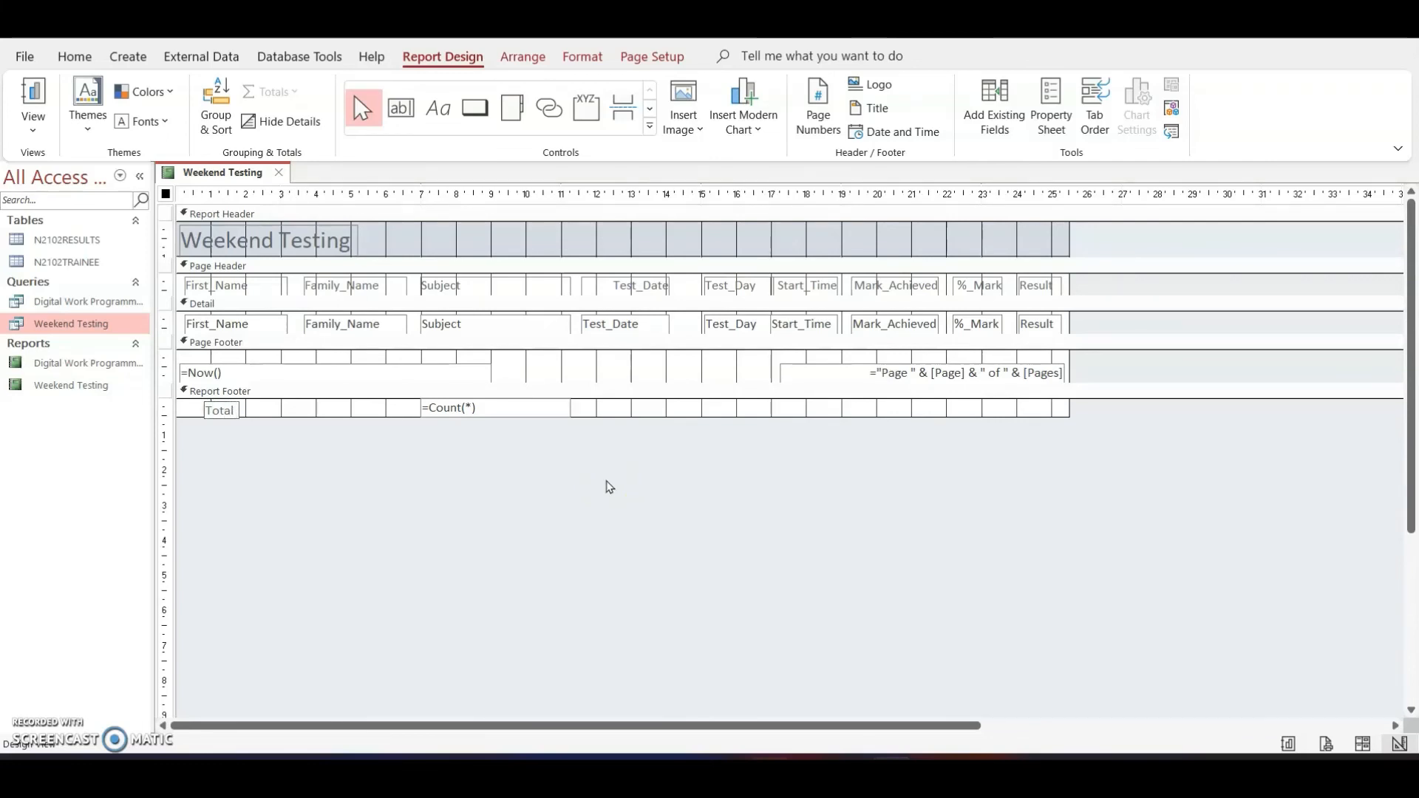
pyautogui.write(' tests completed')
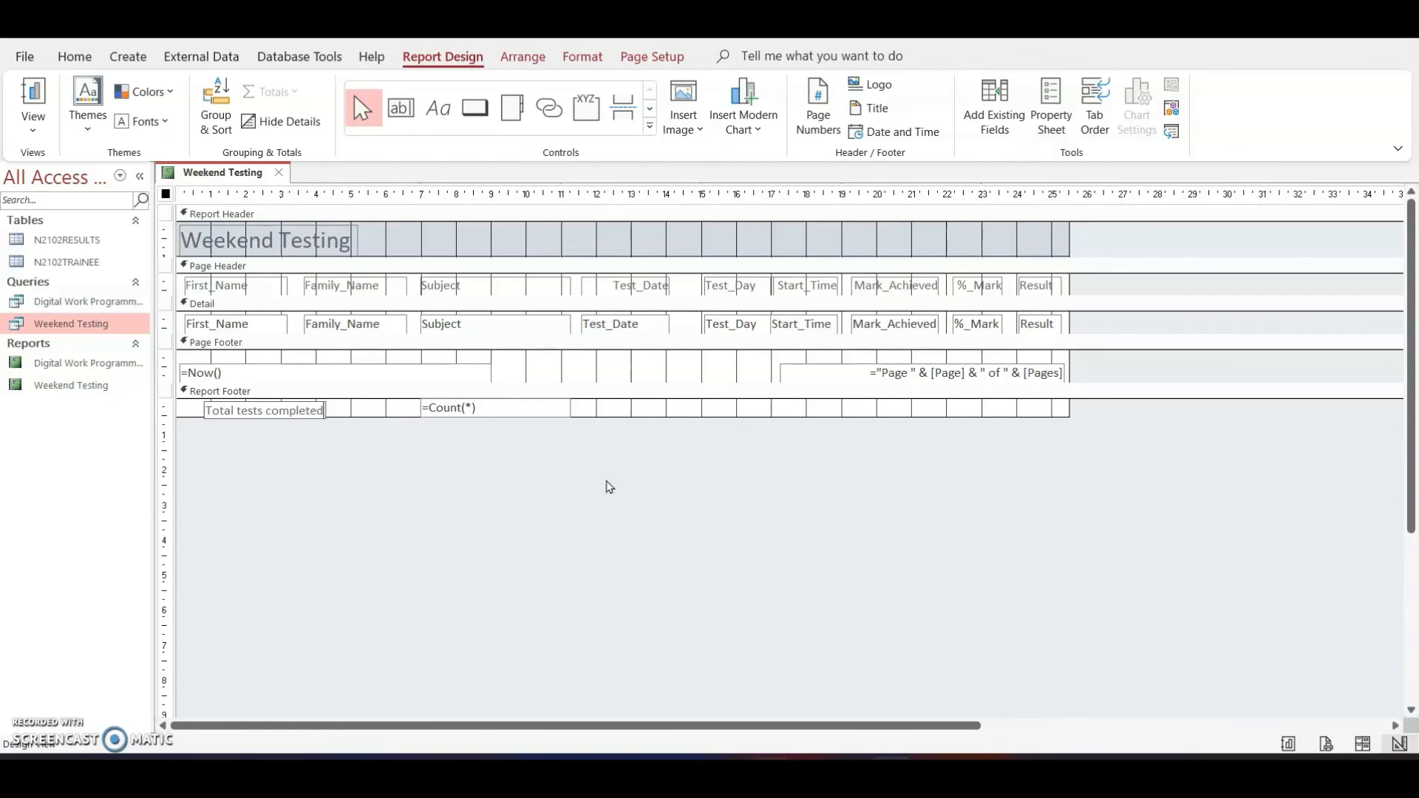
# Step: Move the "Total tests completed" label directly beside the left edge of the count box and check it on page 2 in print preview
pyautogui.click(318, 415)
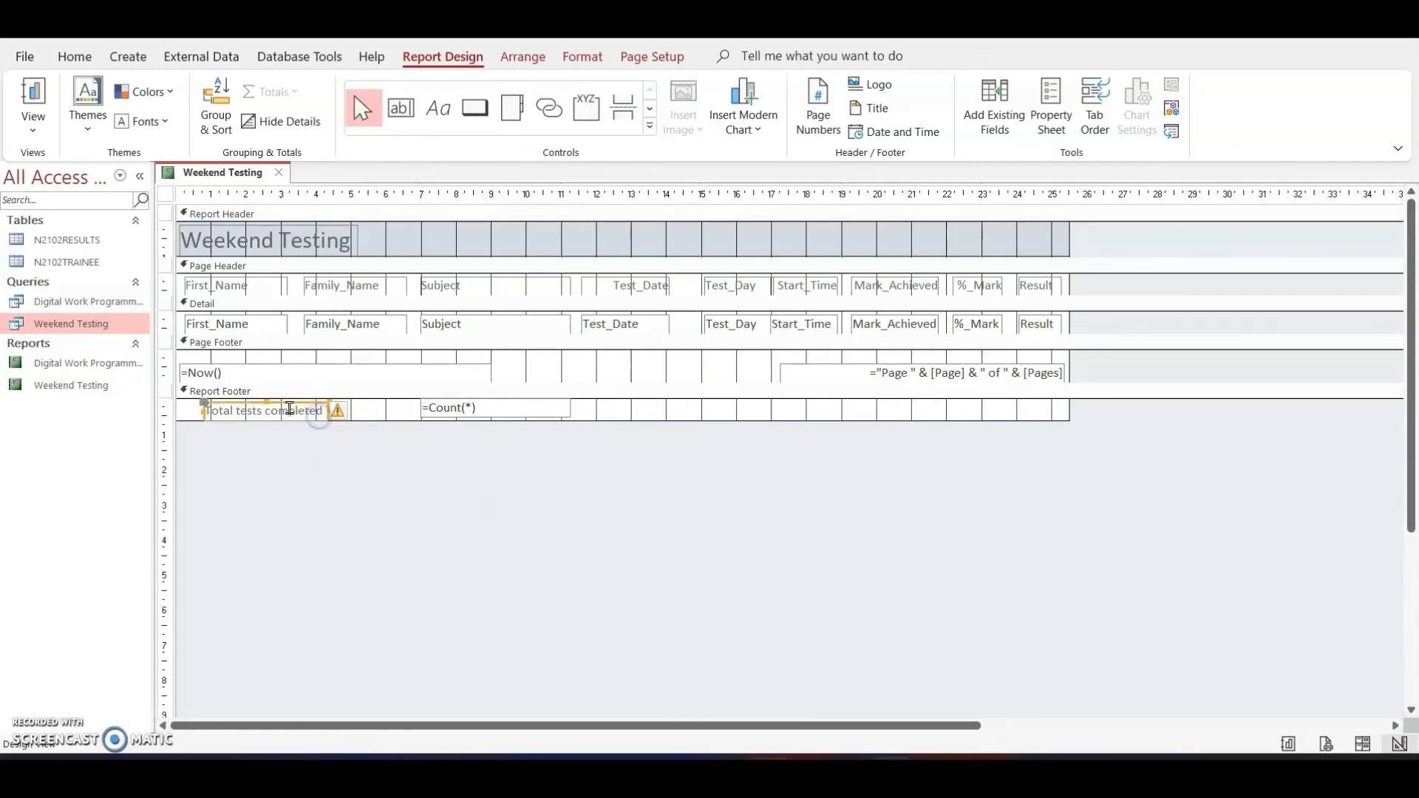
pyautogui.moveTo(291, 405); pyautogui.dragTo(379, 403)
pyautogui.click(481, 539)
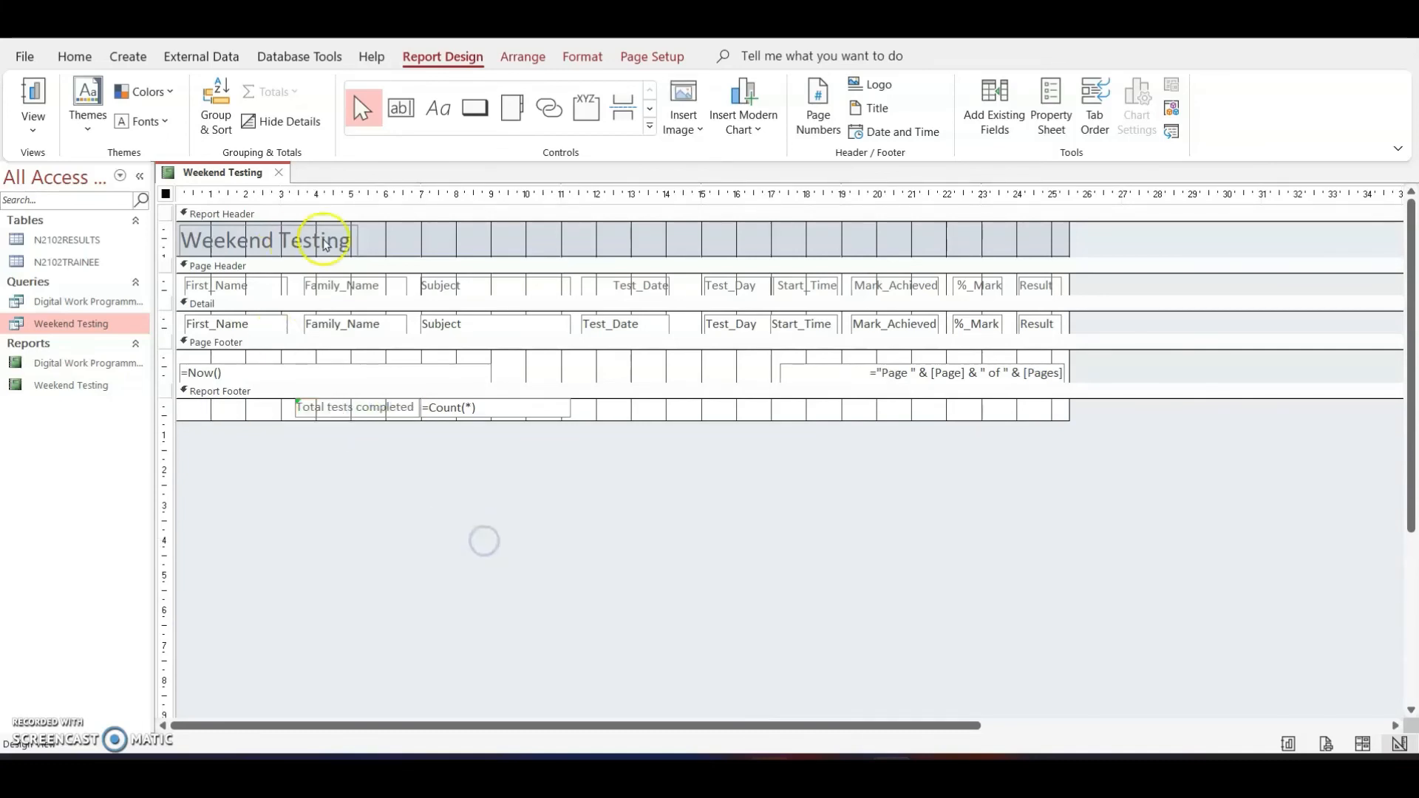
pyautogui.click(1327, 743)
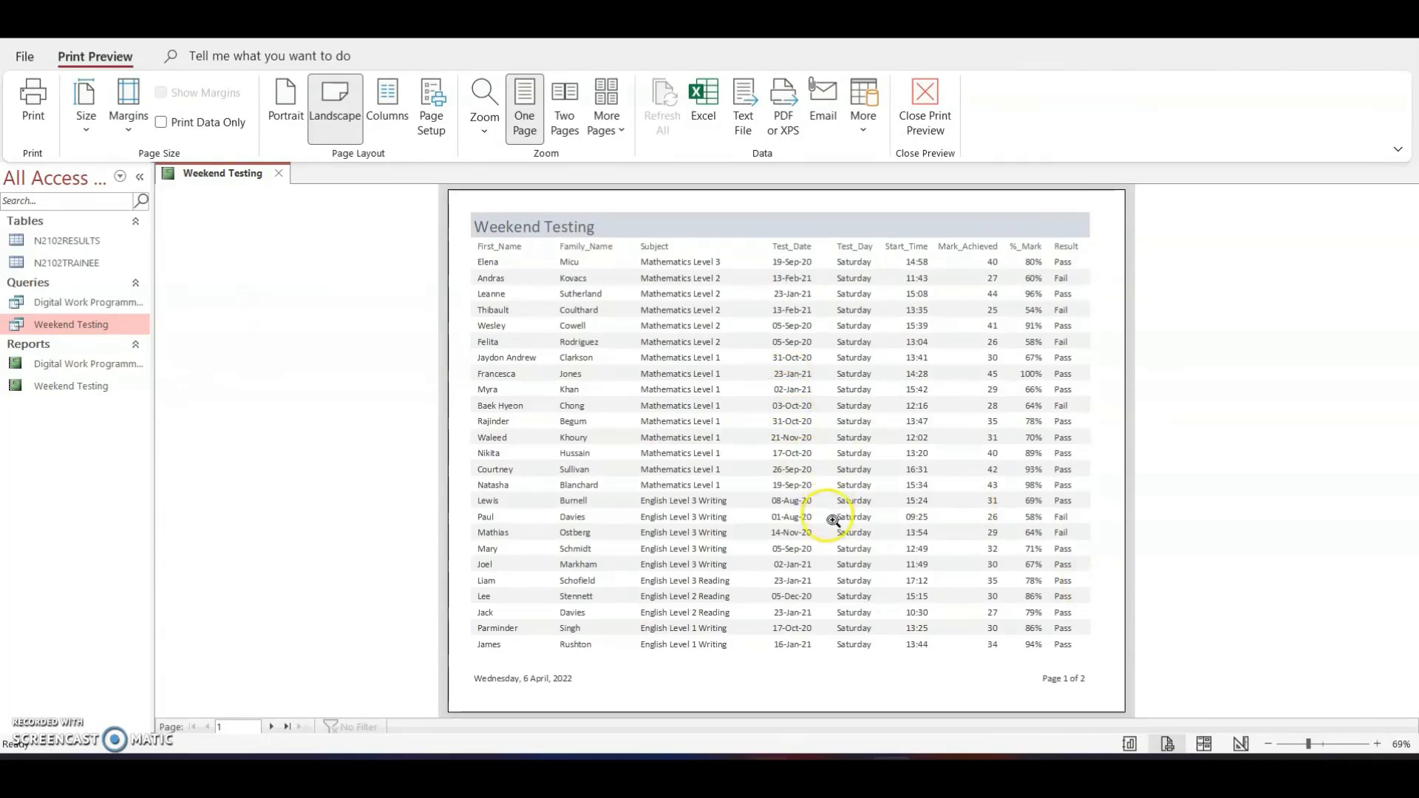
pyautogui.click(271, 727)
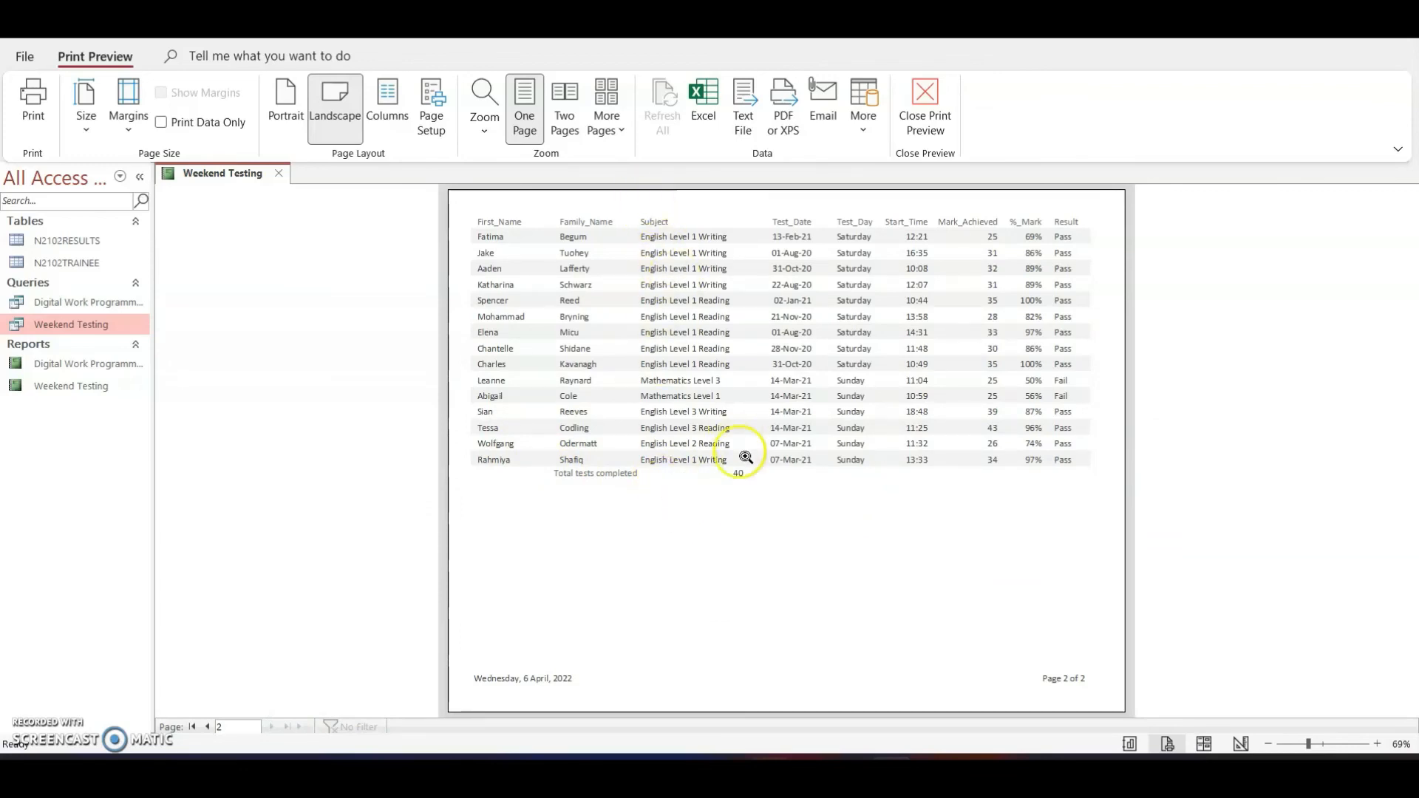
# Step: In layout view, narrow the count box from its right edge so its value sits closer to the "Total tests completed" label
pyautogui.click(1241, 743)
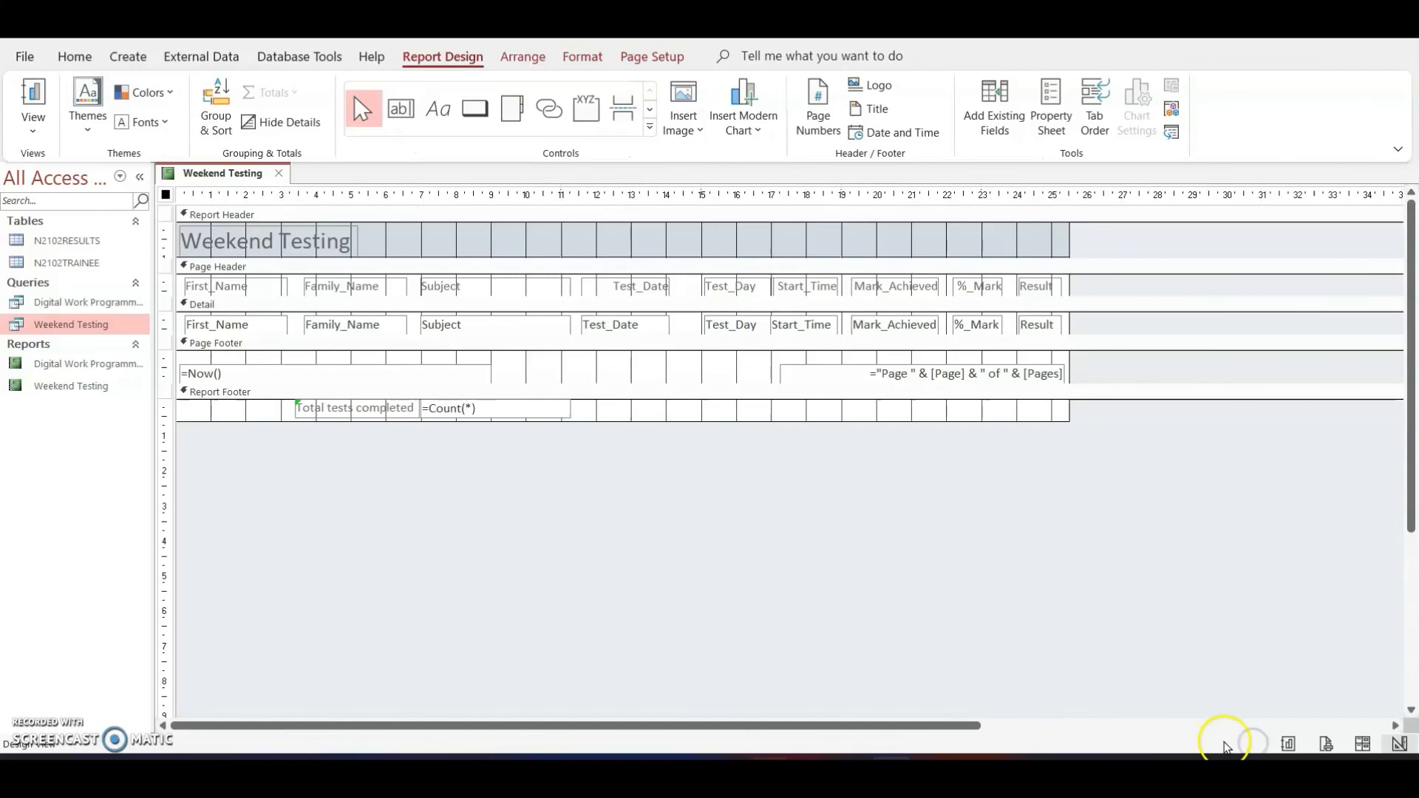
pyautogui.click(1363, 744)
pyautogui.scroll(-6, 584, 495)
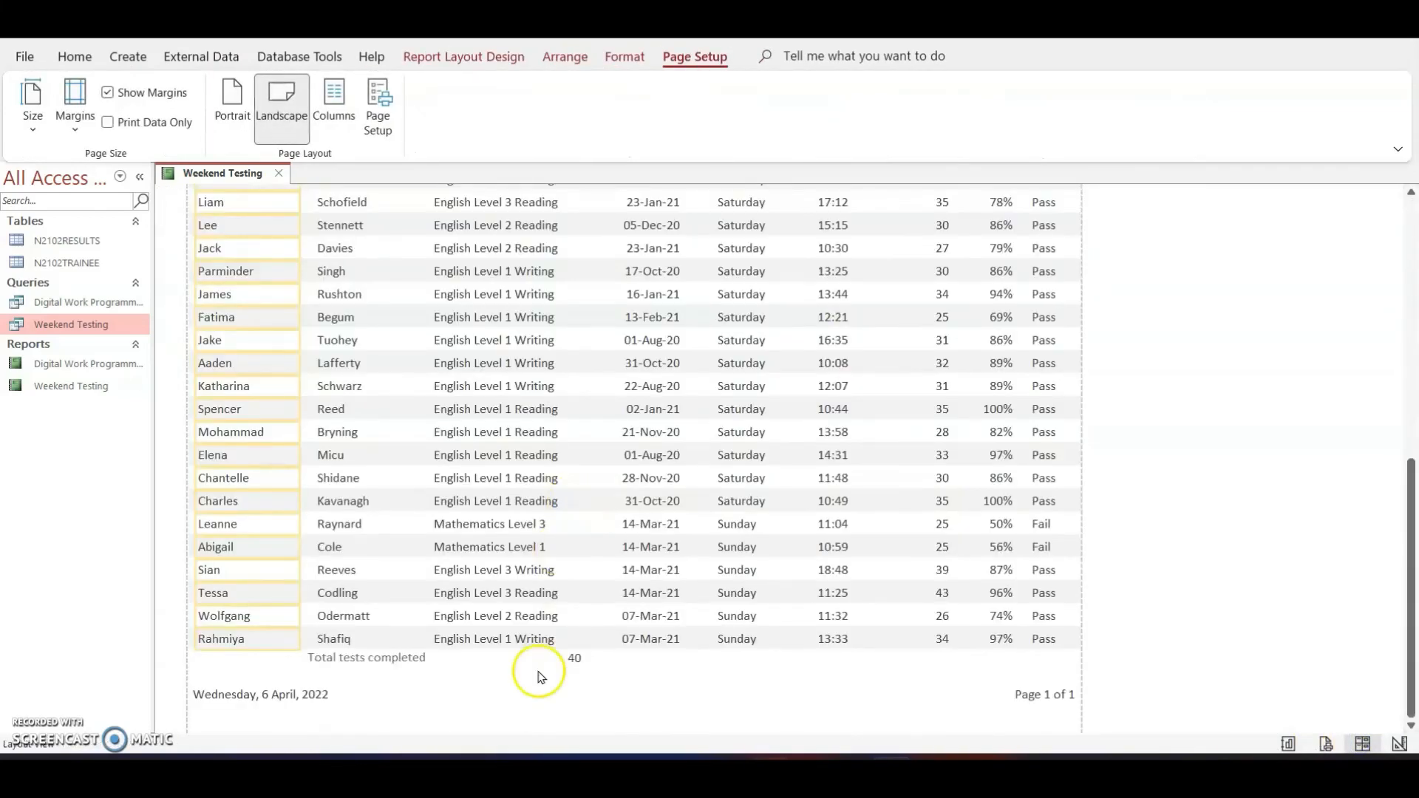
pyautogui.click(573, 659)
pyautogui.moveTo(580, 655); pyautogui.dragTo(546, 656)
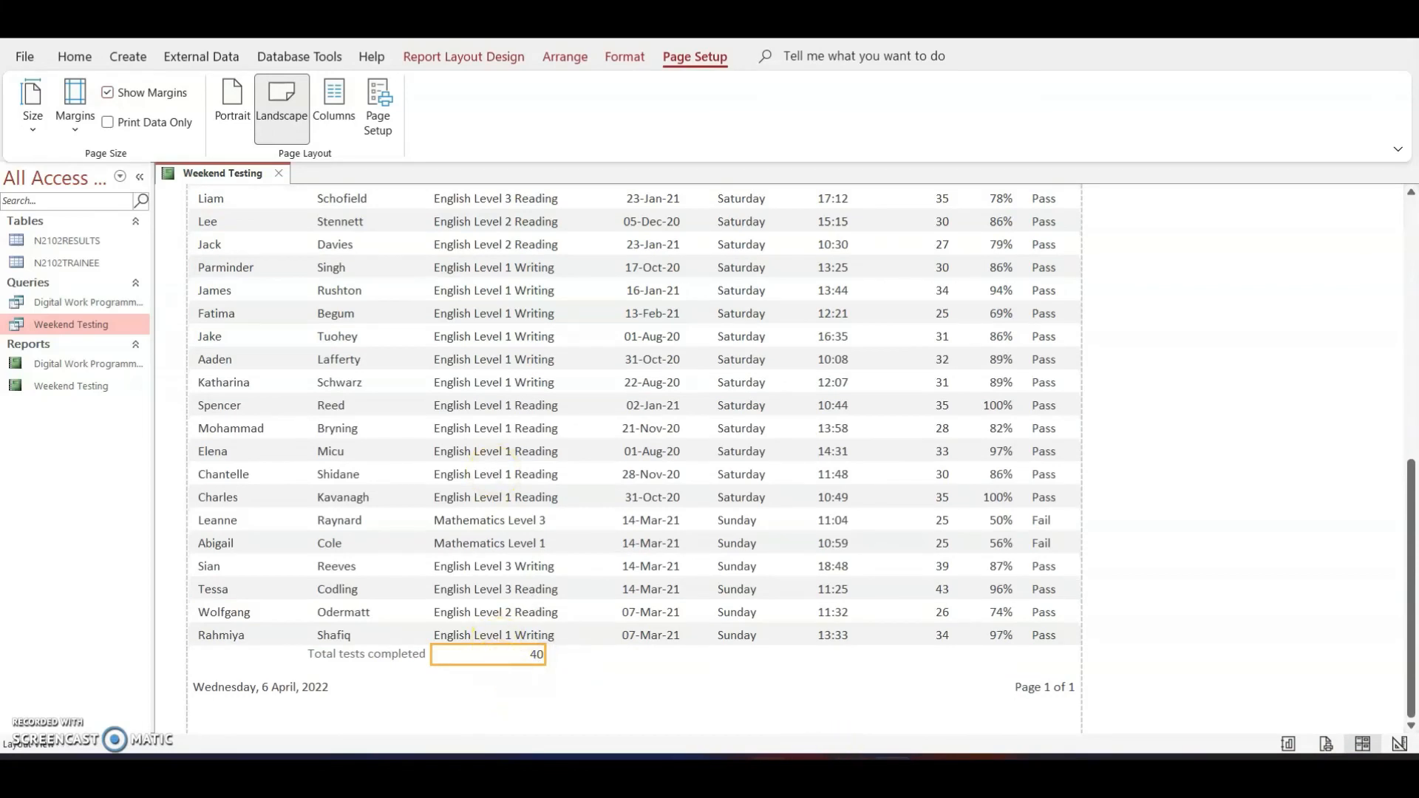
# Step: In 0417_w21_qp_02.pdf, tick off the Total tests completed label and number of tests requirements, and circle the word "footer"
pyautogui.moveTo(703, 751)
pyautogui.click(704, 720)
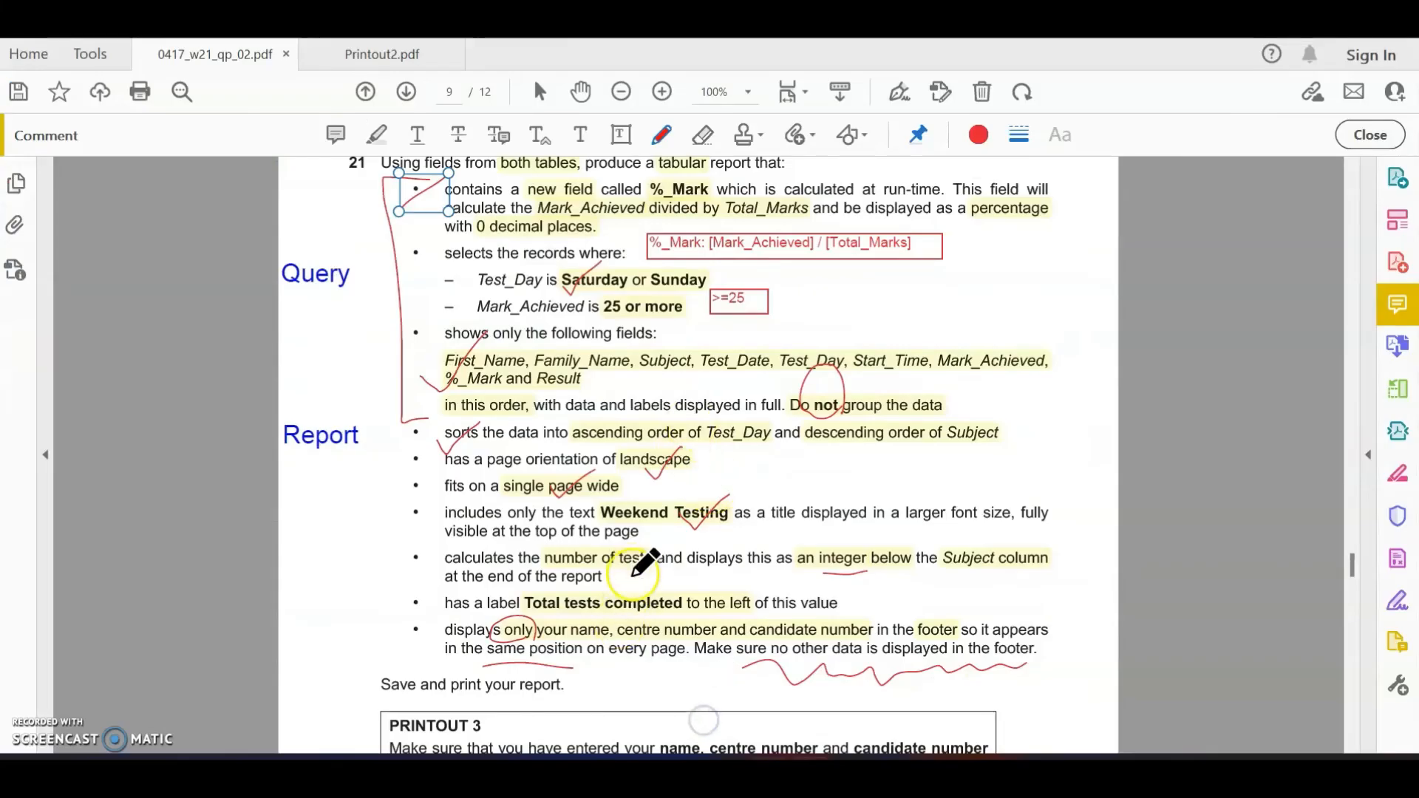
pyautogui.moveTo(730, 600); pyautogui.dragTo(761, 585)
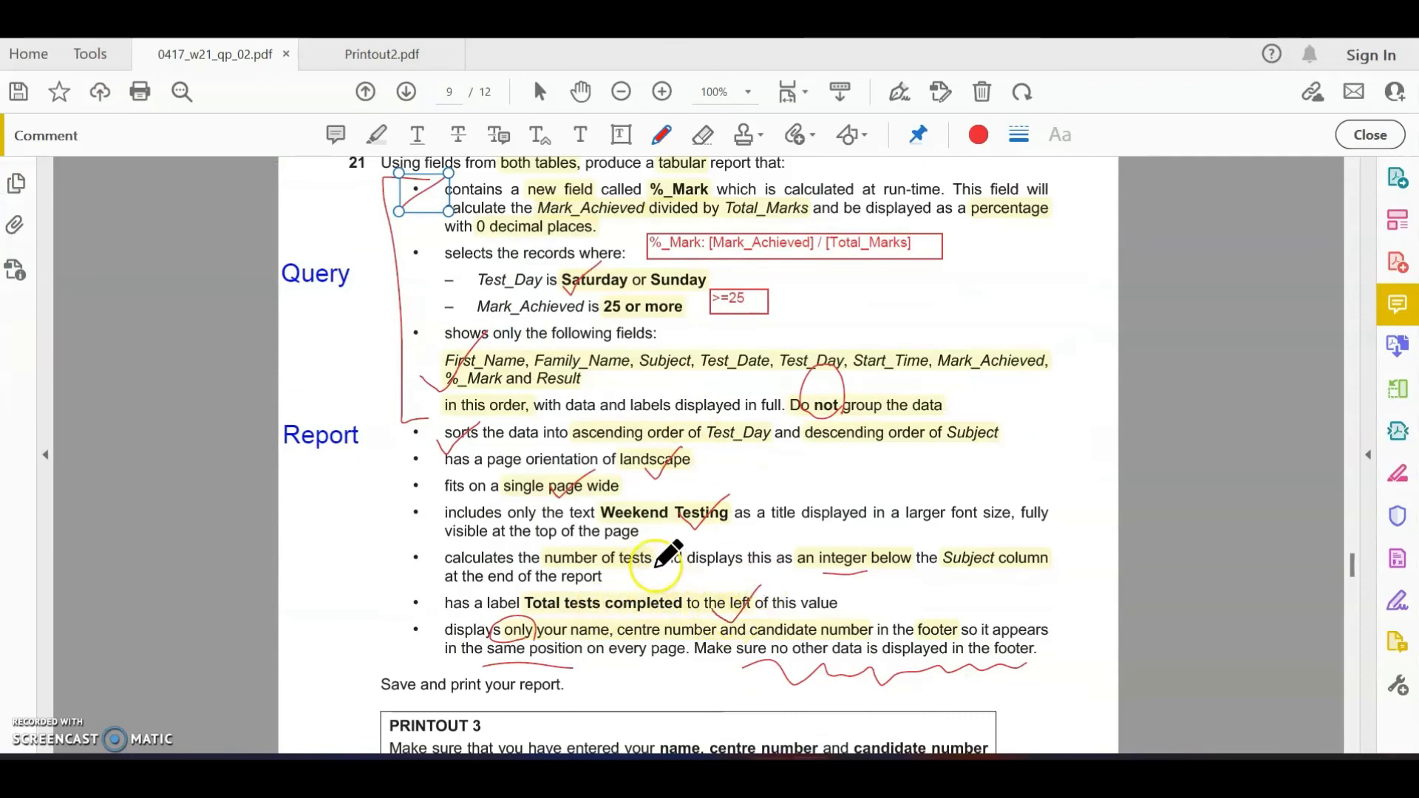
pyautogui.moveTo(656, 568); pyautogui.dragTo(697, 551)
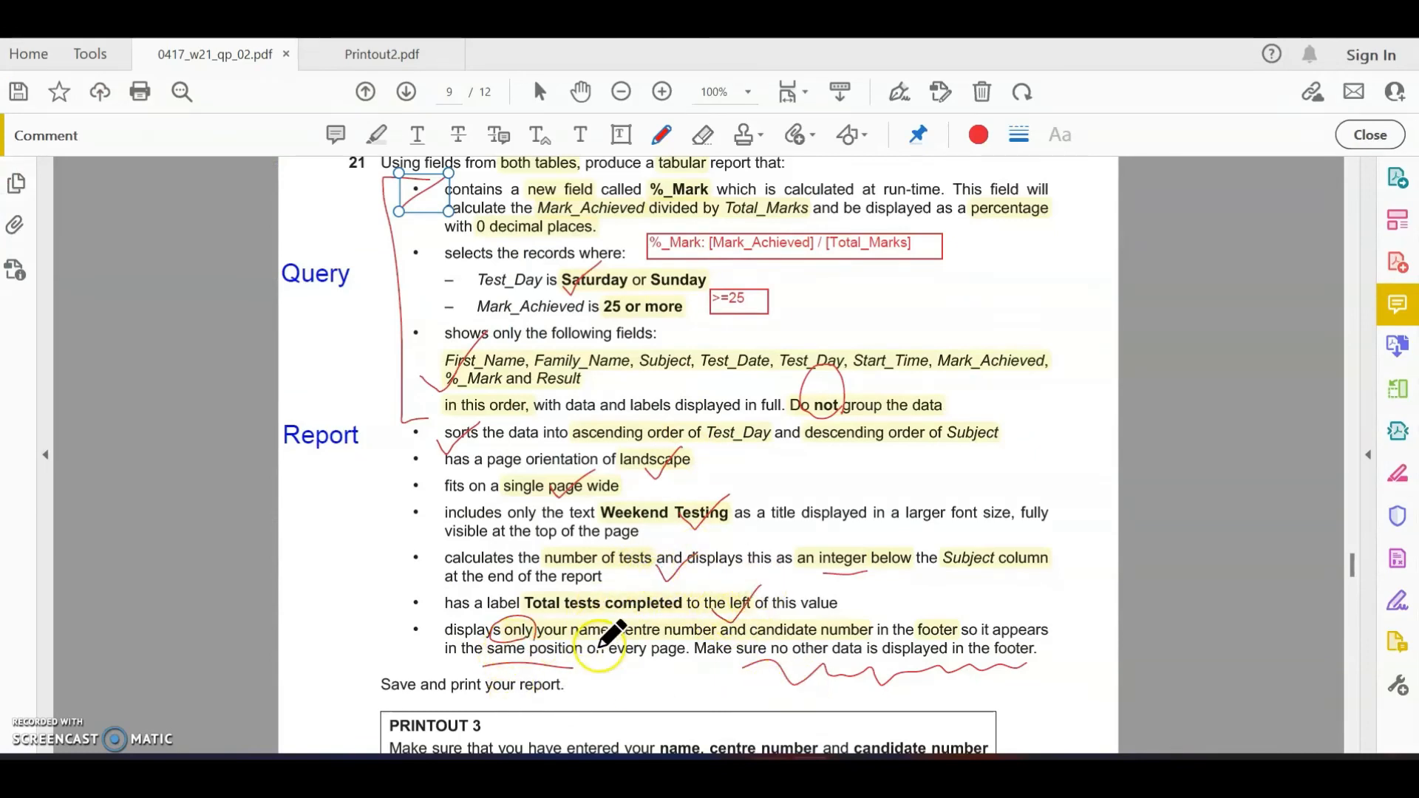
pyautogui.moveTo(956, 612); pyautogui.dragTo(949, 643)
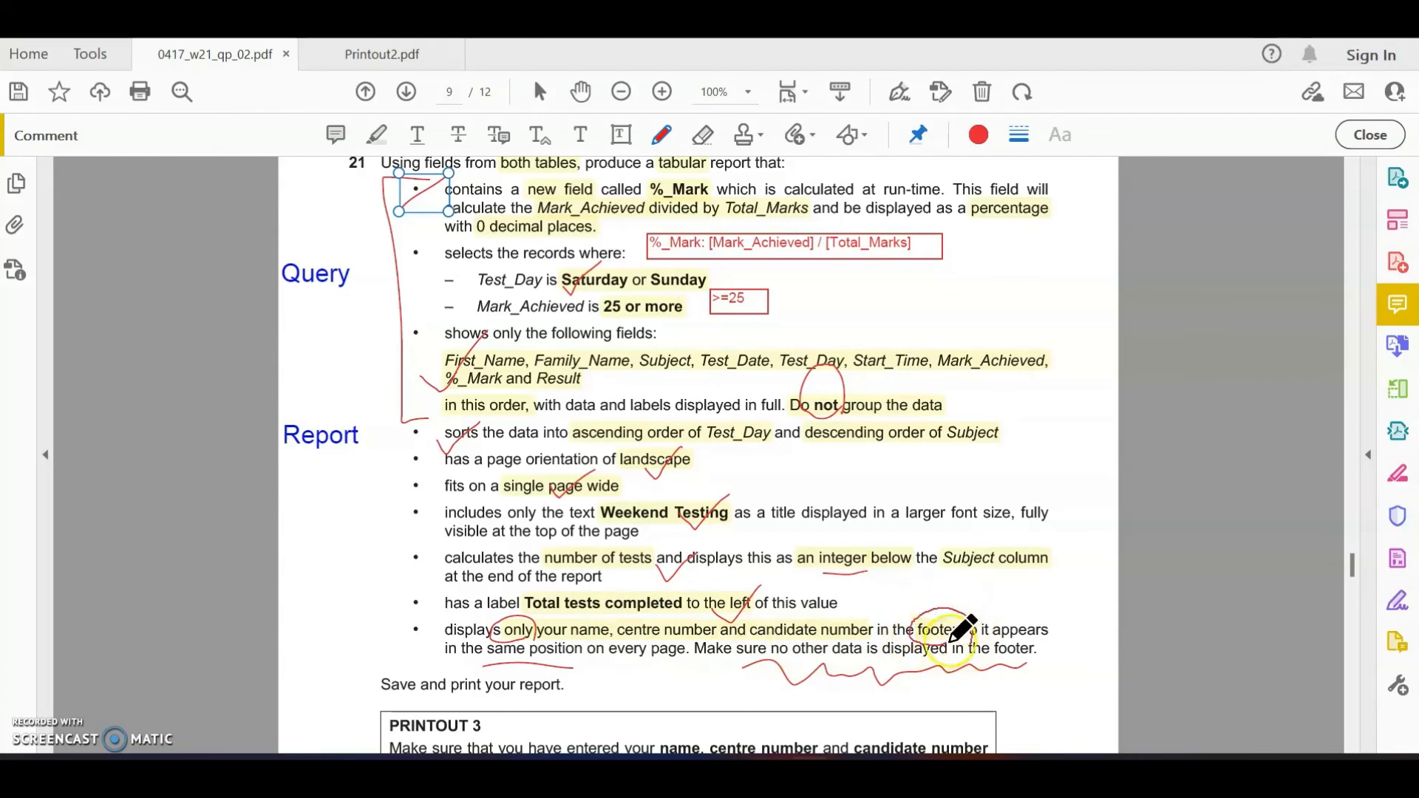
# Step: Switch to Access, delete the date and page number from the Weekend Testing report's Page Footer, and slightly reduce that section's height
pyautogui.moveTo(931, 770)
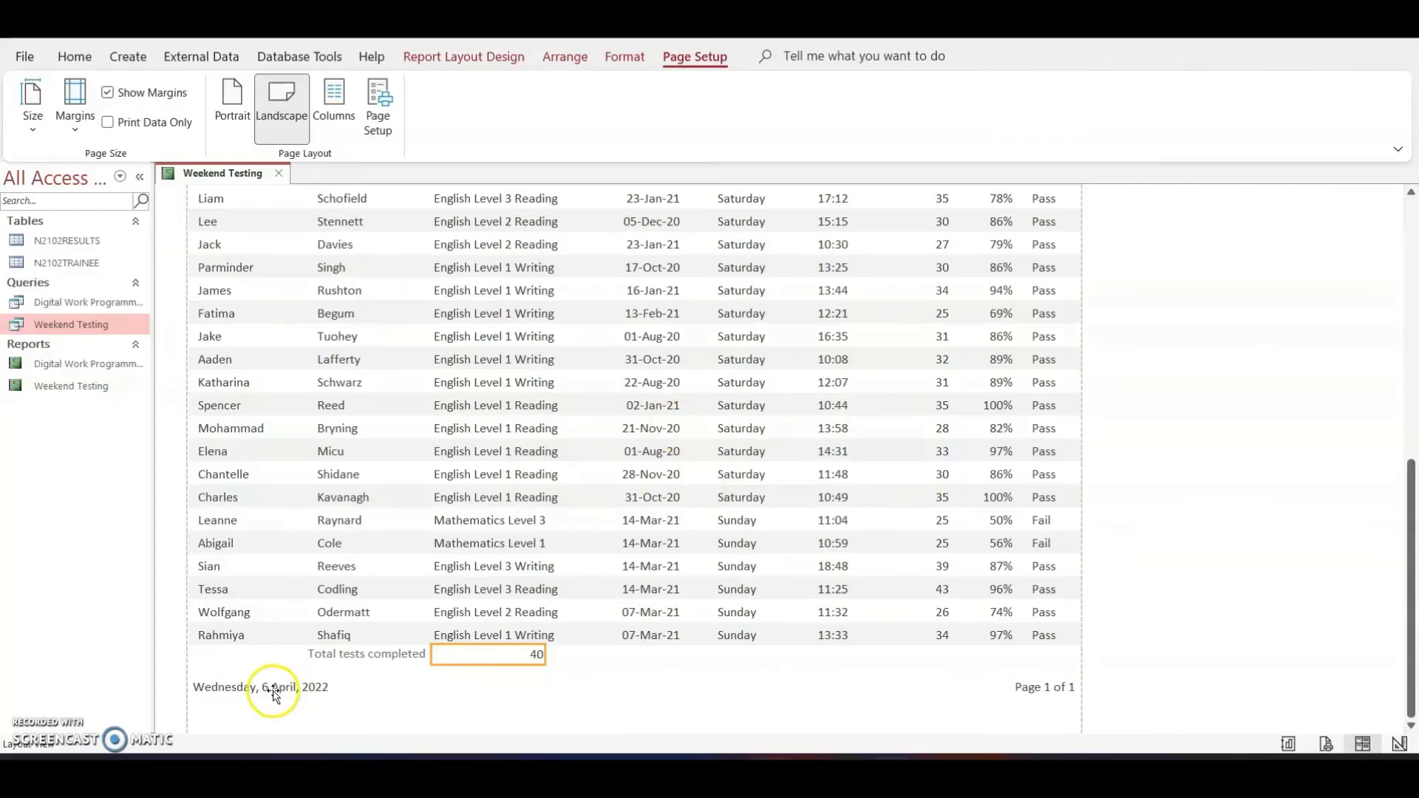
pyautogui.click(272, 691)
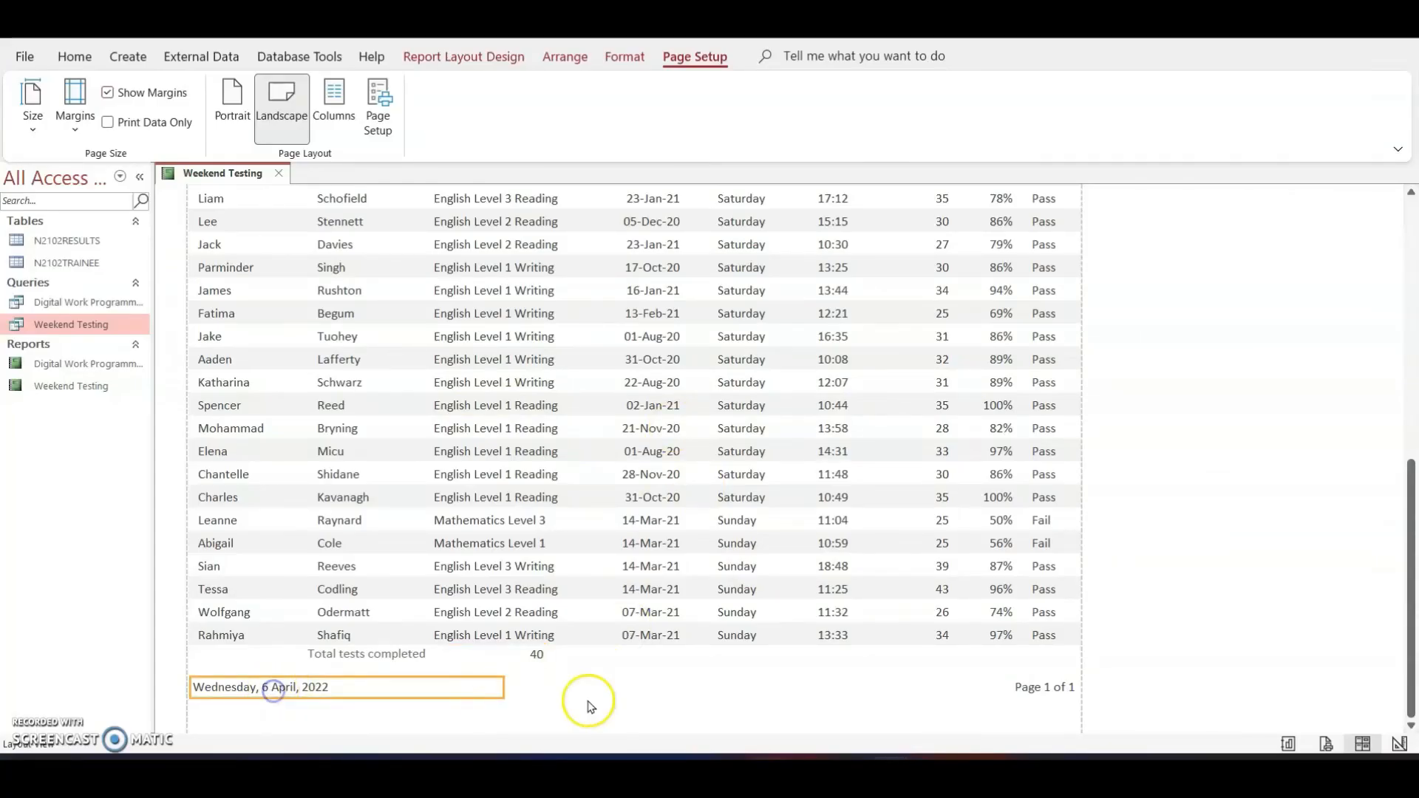
pyautogui.scroll(5, 589, 706)
pyautogui.scroll(-5, 652, 513)
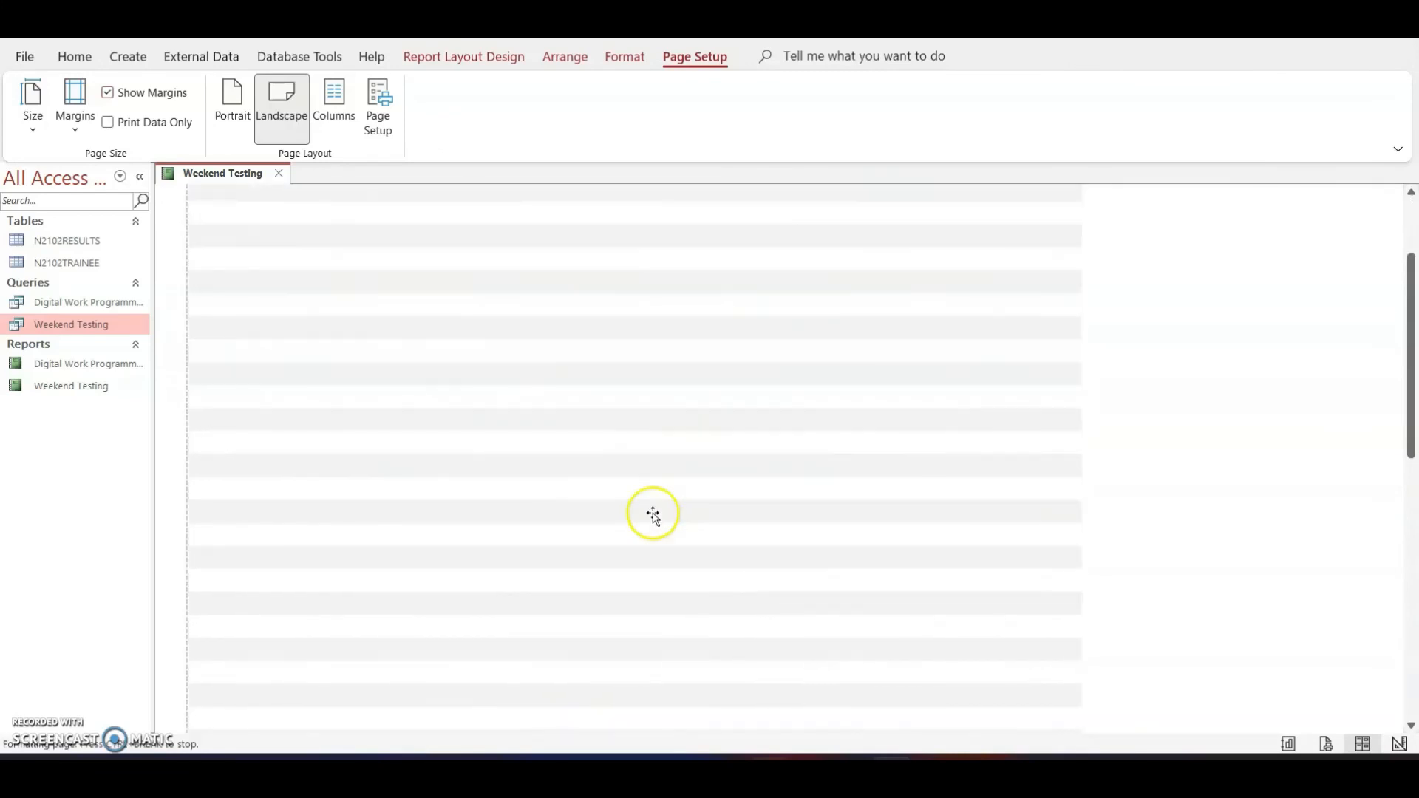
pyautogui.click(1068, 622)
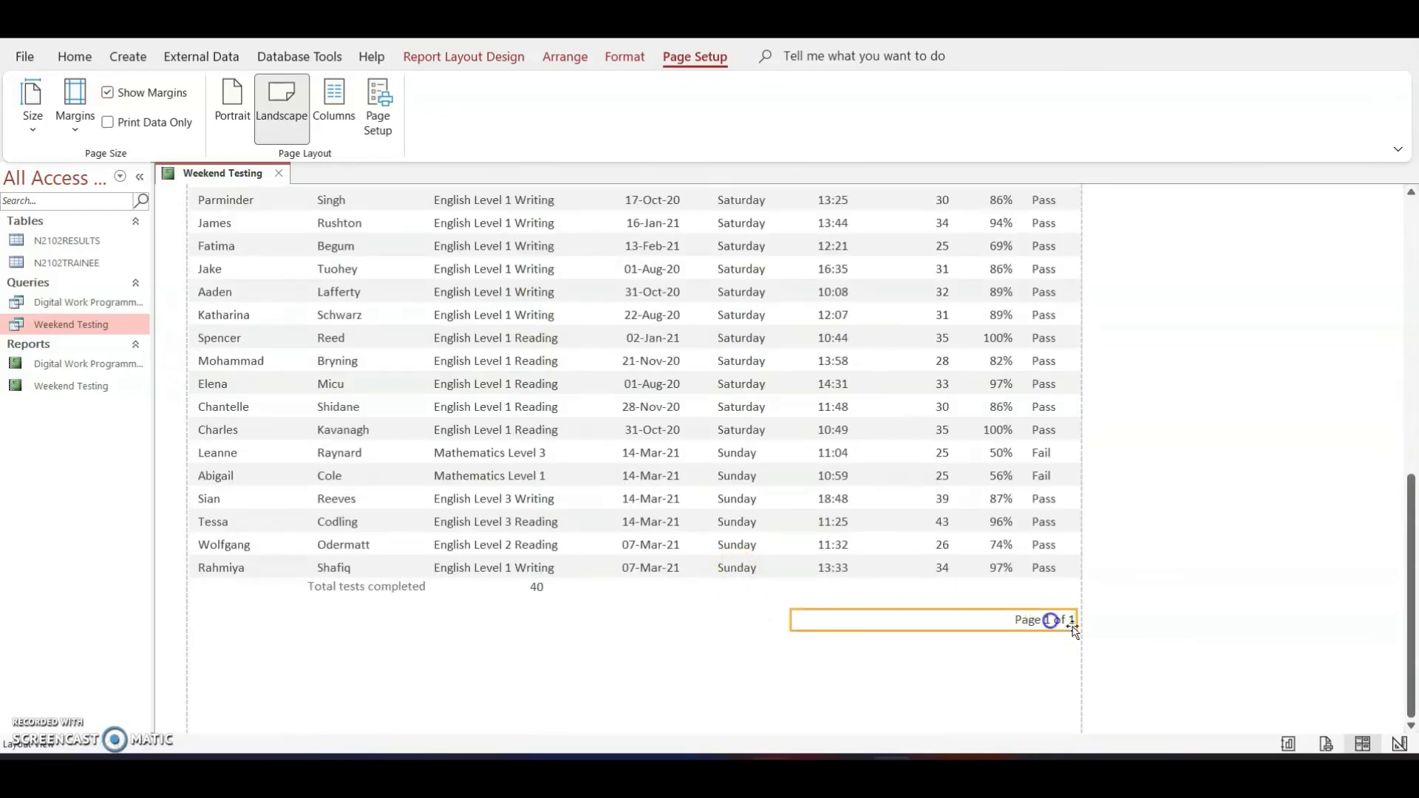
pyautogui.click(1400, 745)
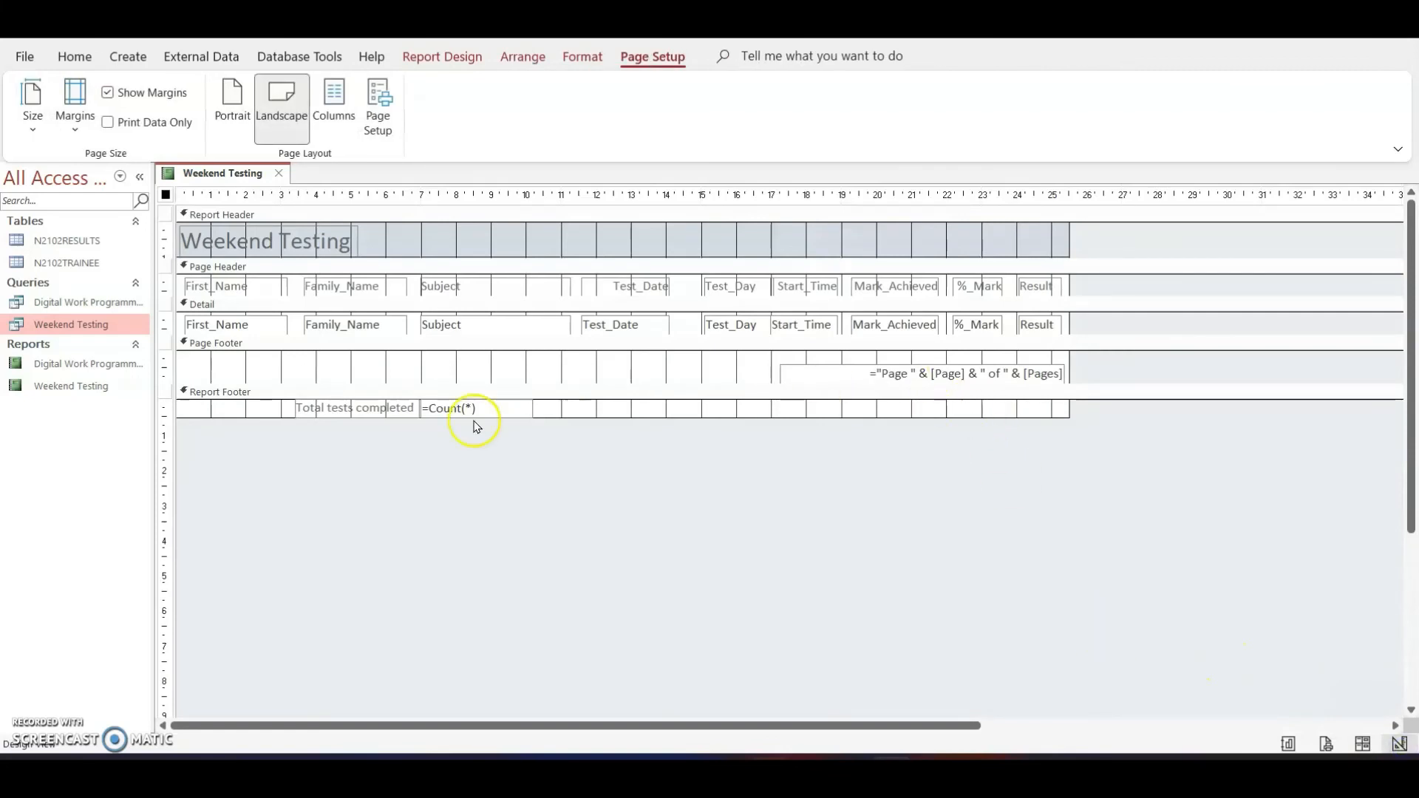
pyautogui.click(936, 367)
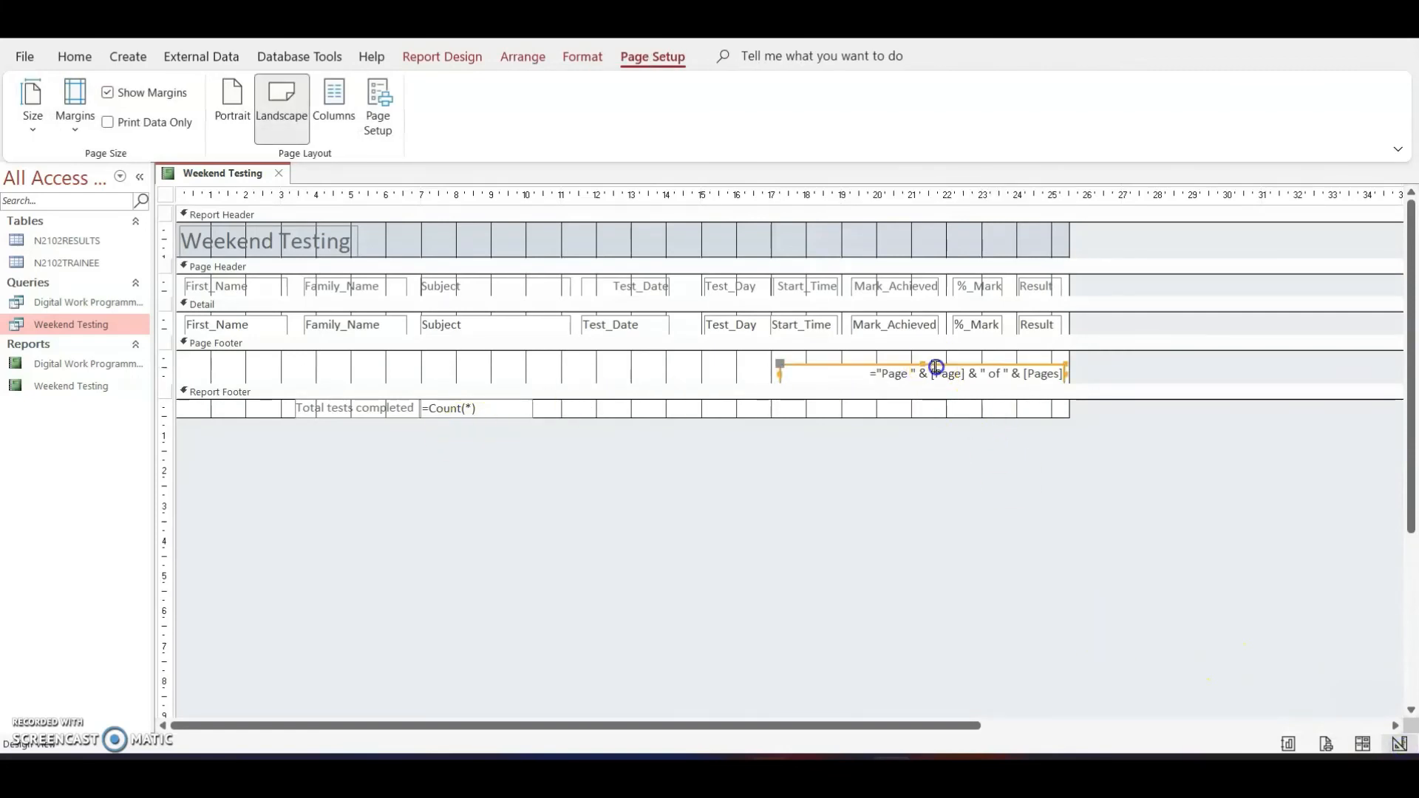
pyautogui.press('Delete')
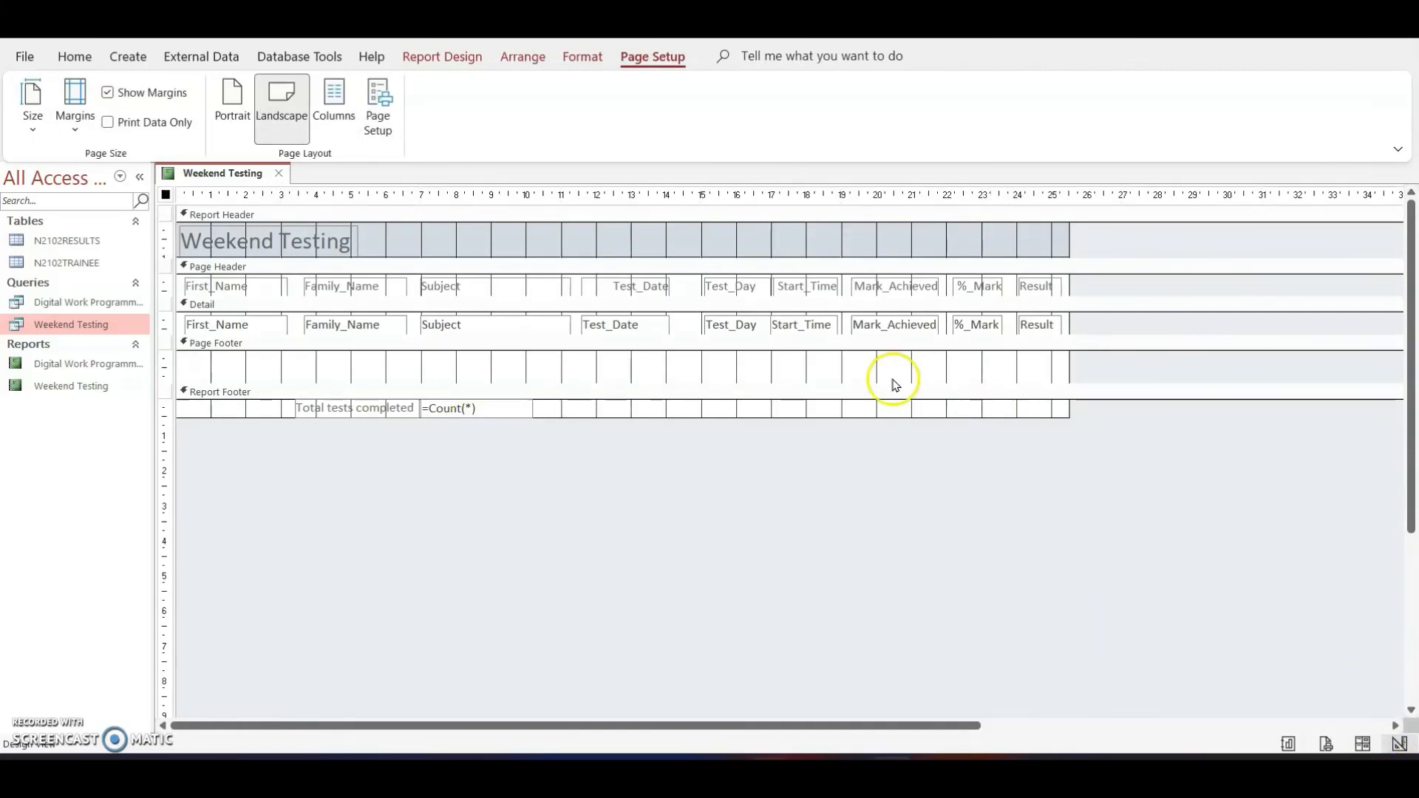
pyautogui.click(671, 381)
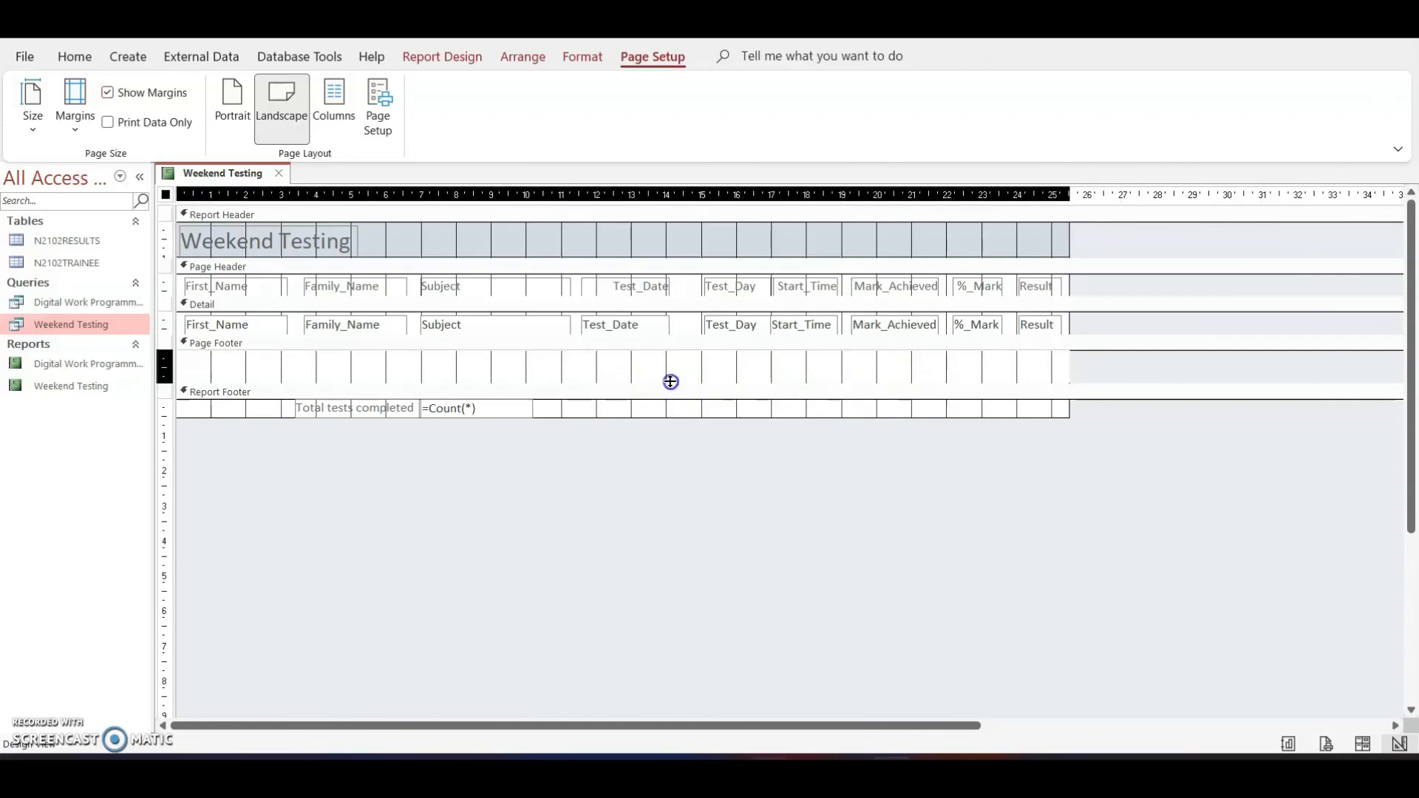
pyautogui.moveTo(671, 382); pyautogui.dragTo(672, 374)
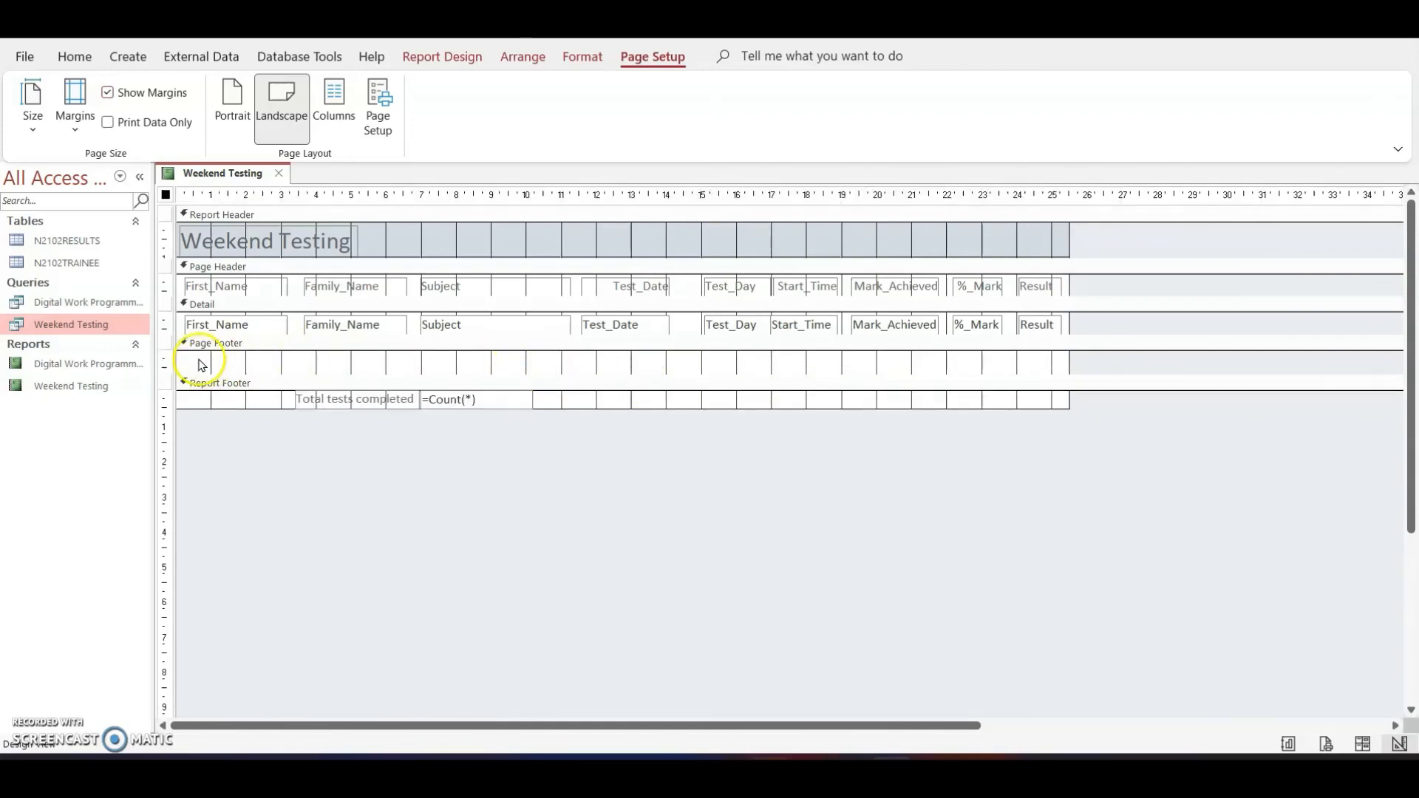
# Step: Add a label to the Page Footer containing the candidate's full name, centre number and candidate number, separated by commas
pyautogui.click(440, 57)
pyautogui.click(438, 109)
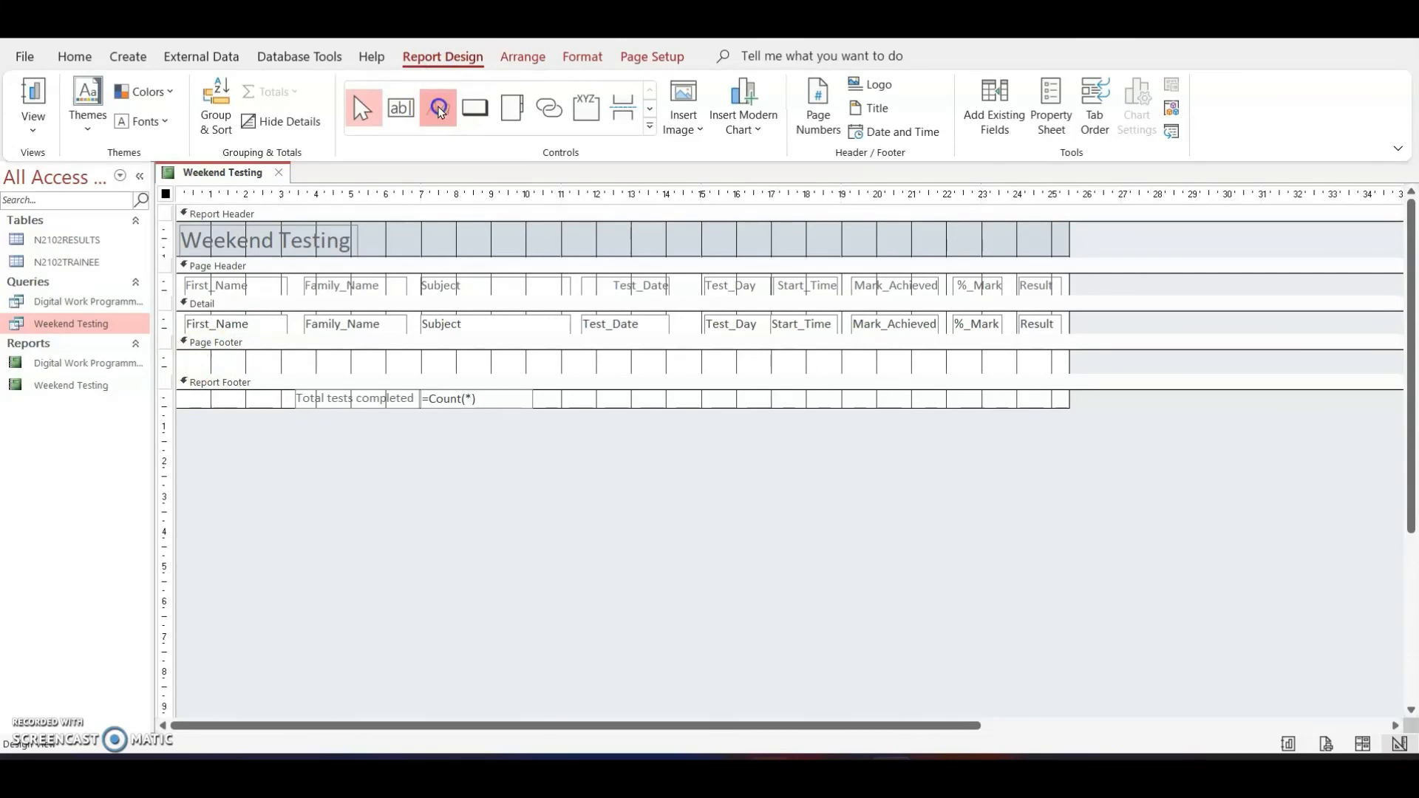
pyautogui.click(849, 353)
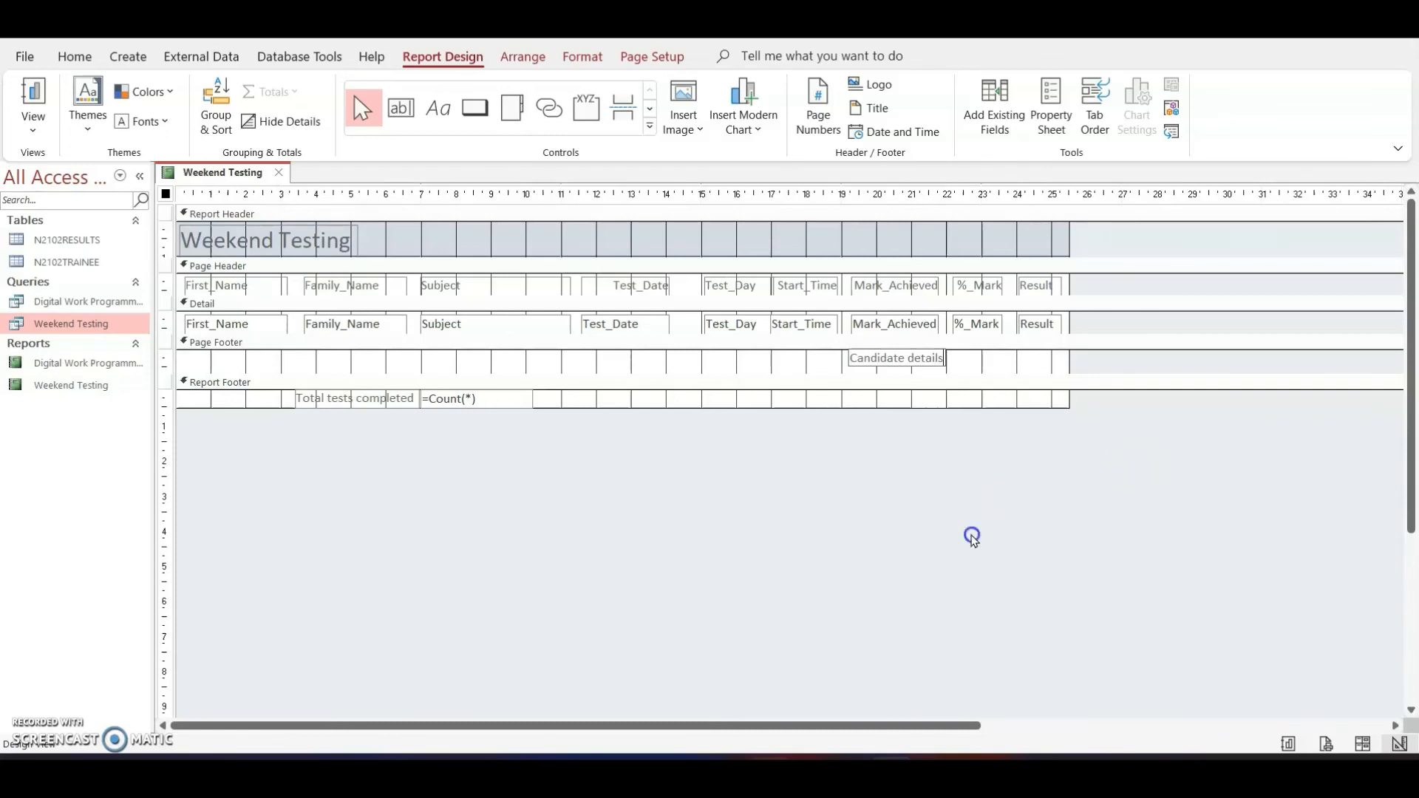
pyautogui.click(919, 360)
pyautogui.doubleClick(919, 359)
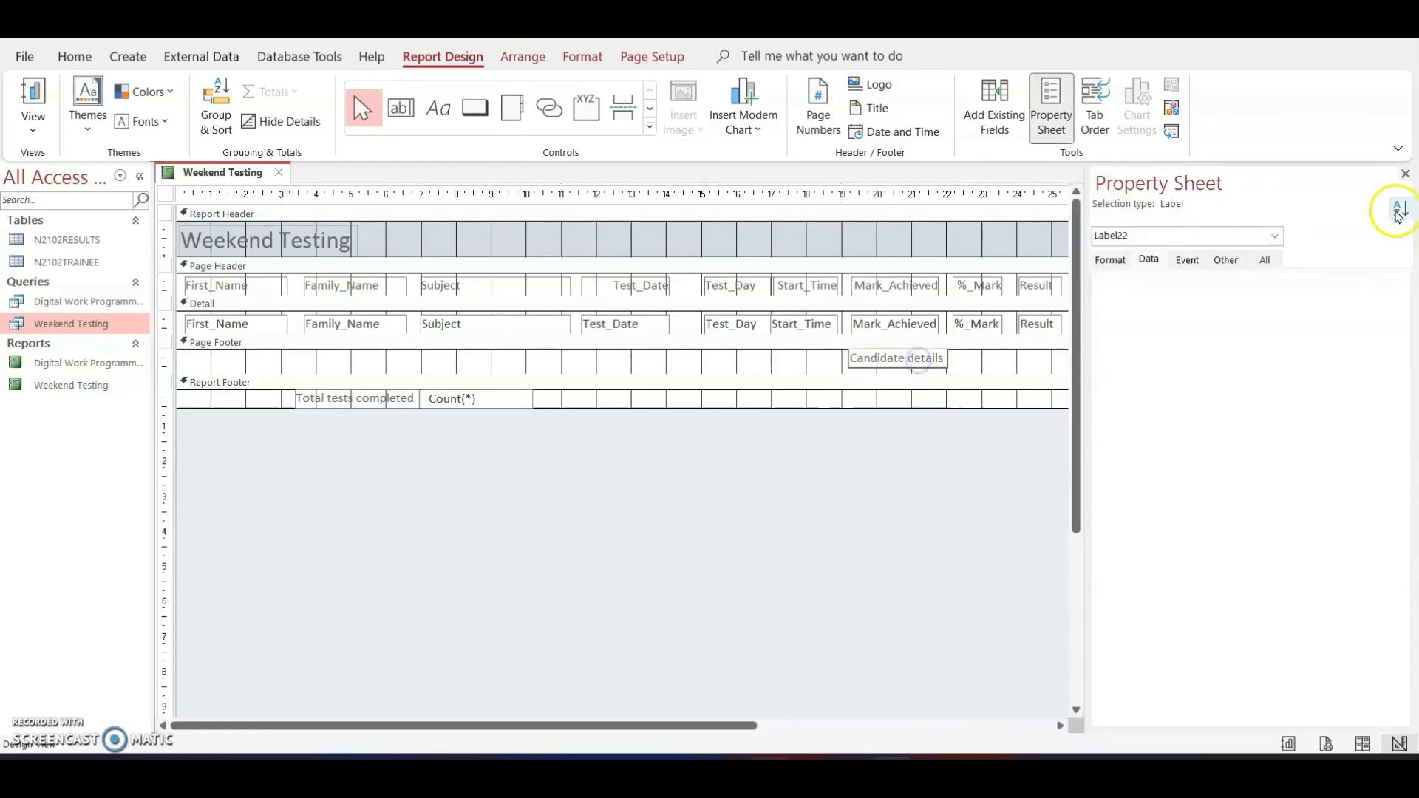
pyautogui.click(1406, 175)
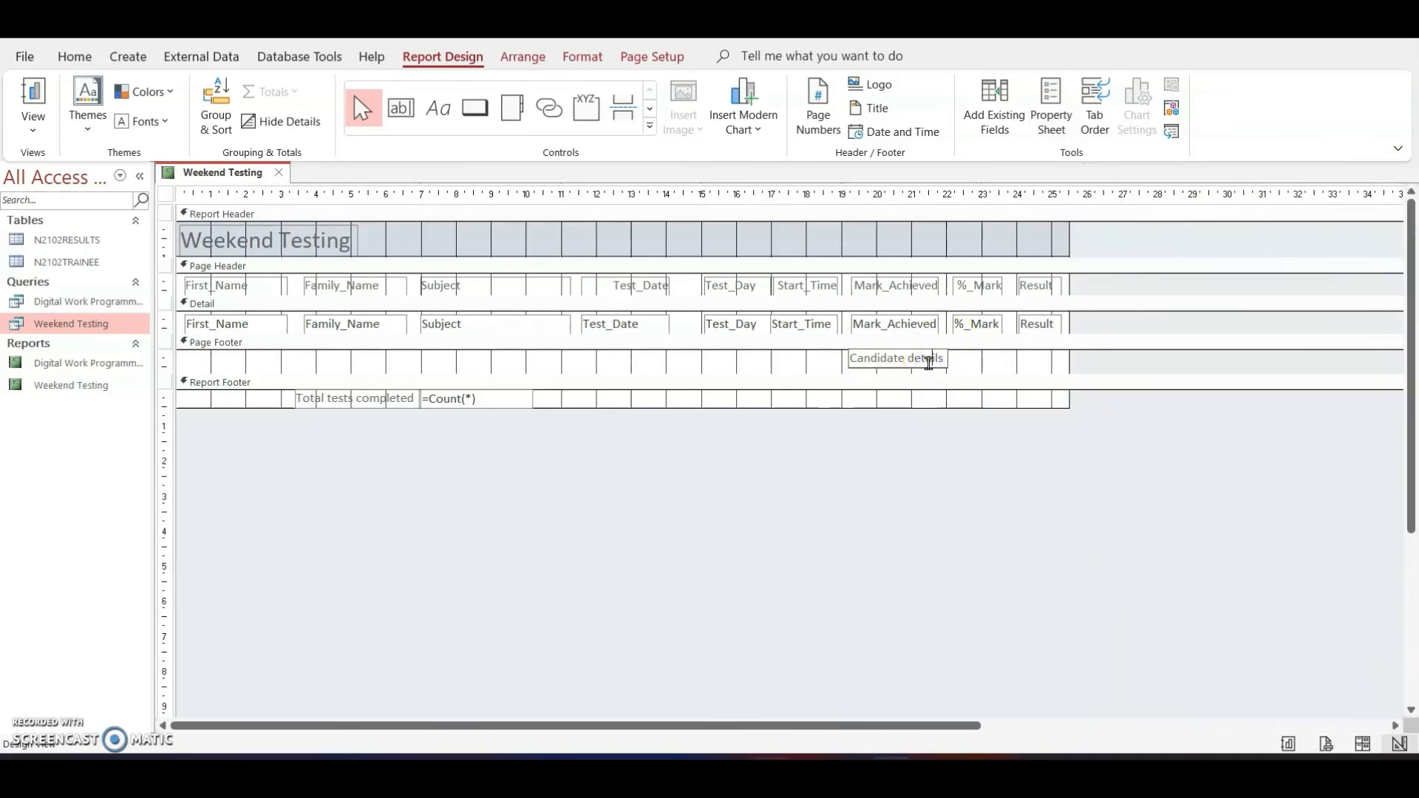
pyautogui.moveTo(930, 358); pyautogui.dragTo(817, 358)
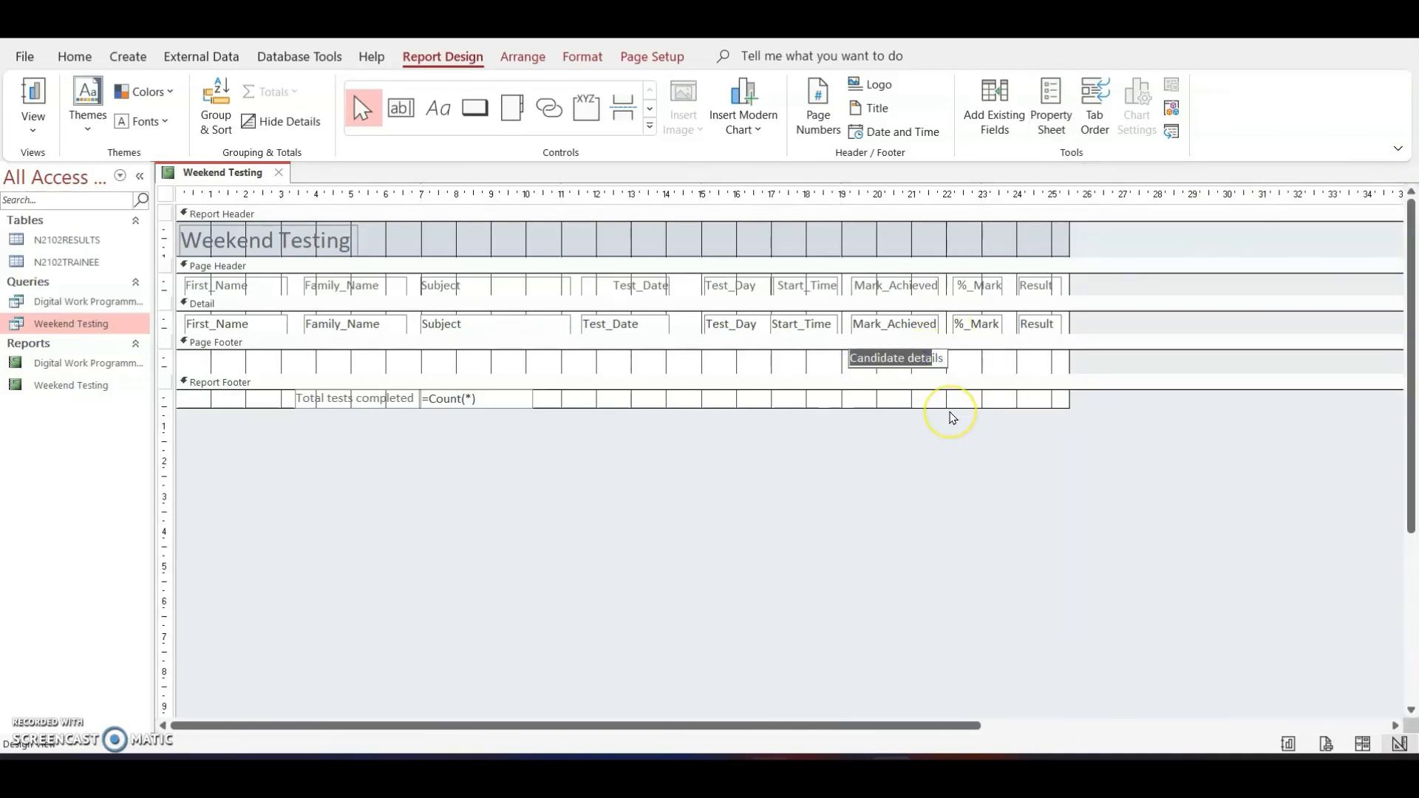
pyautogui.press('Delete')
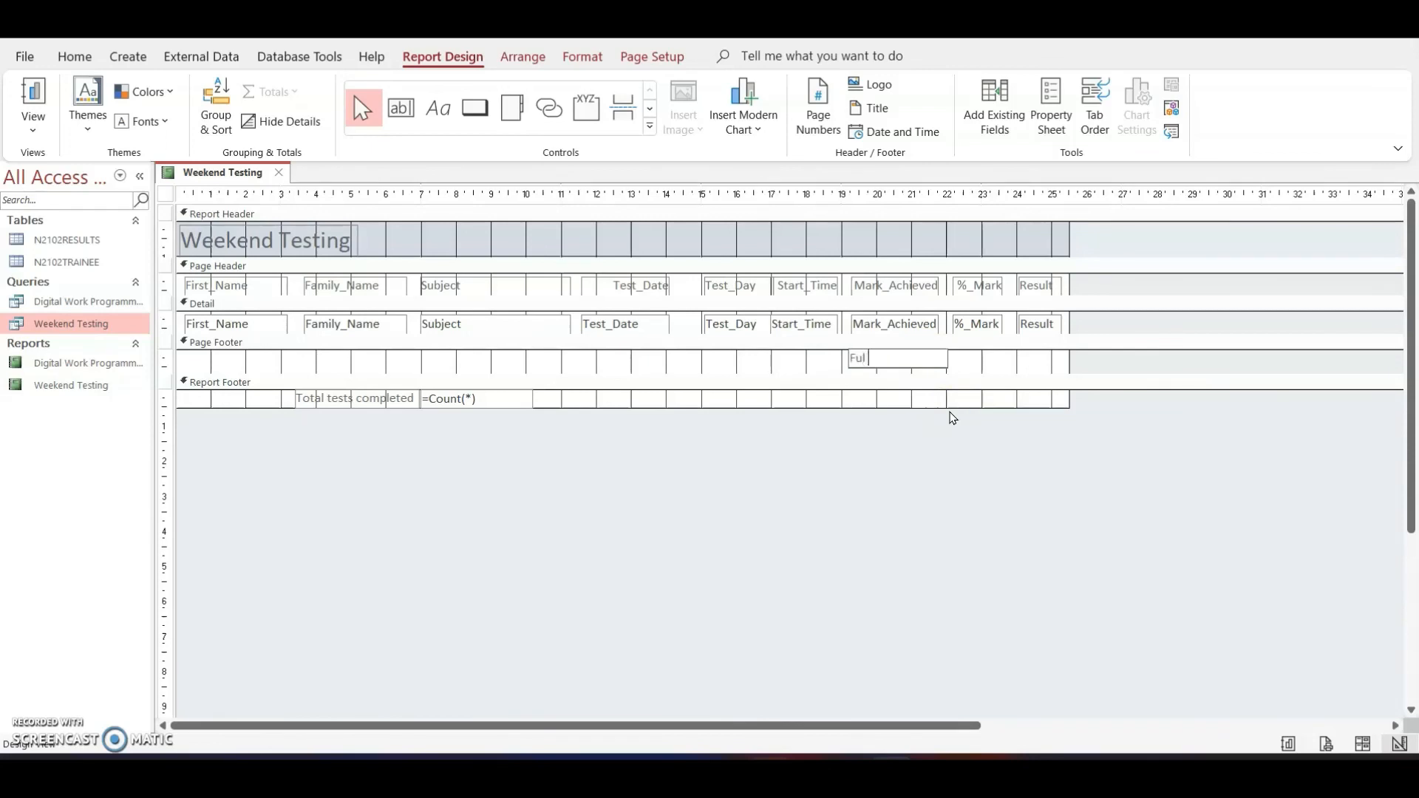
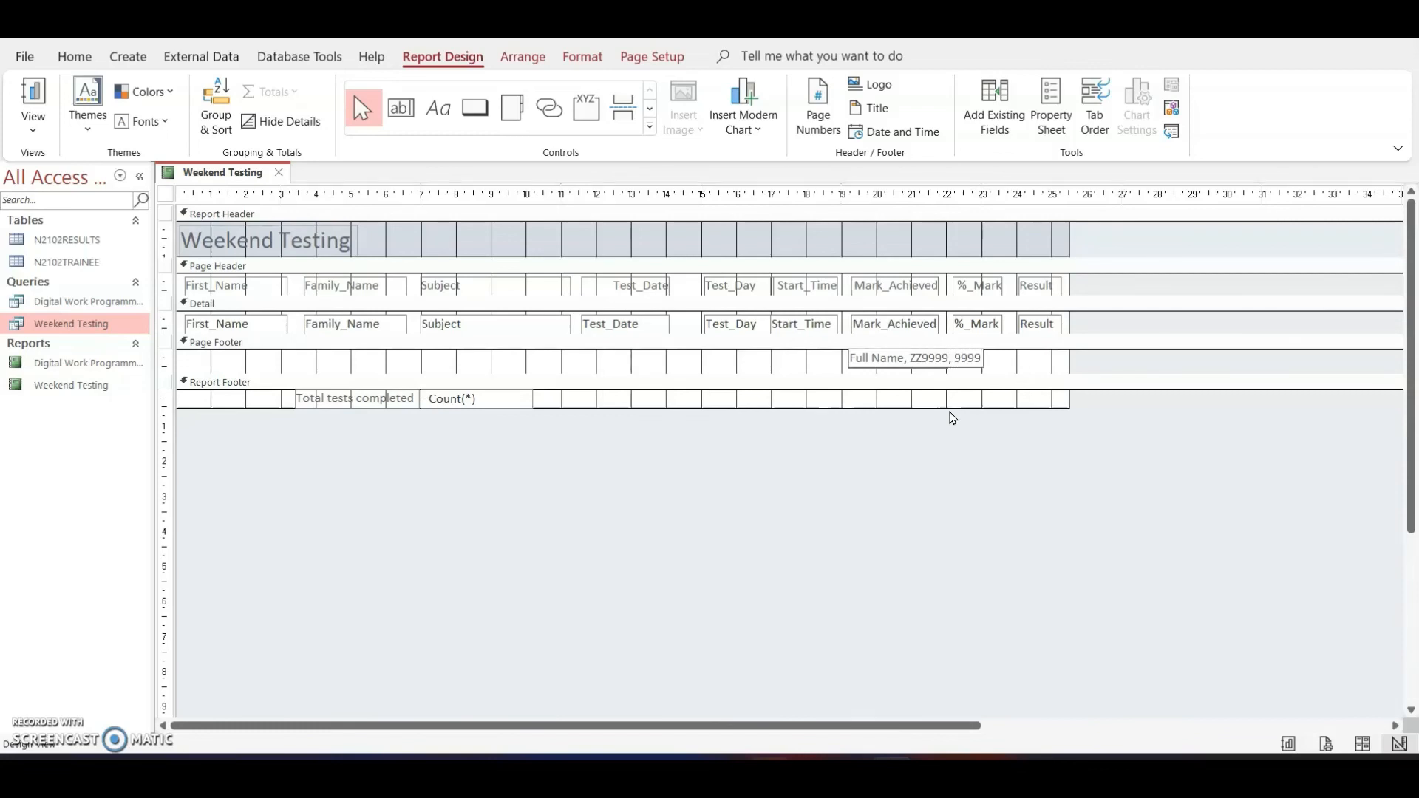
# Step: Move the candidate details label to the right end of the Page Footer and set its font colour to black
pyautogui.click(930, 361)
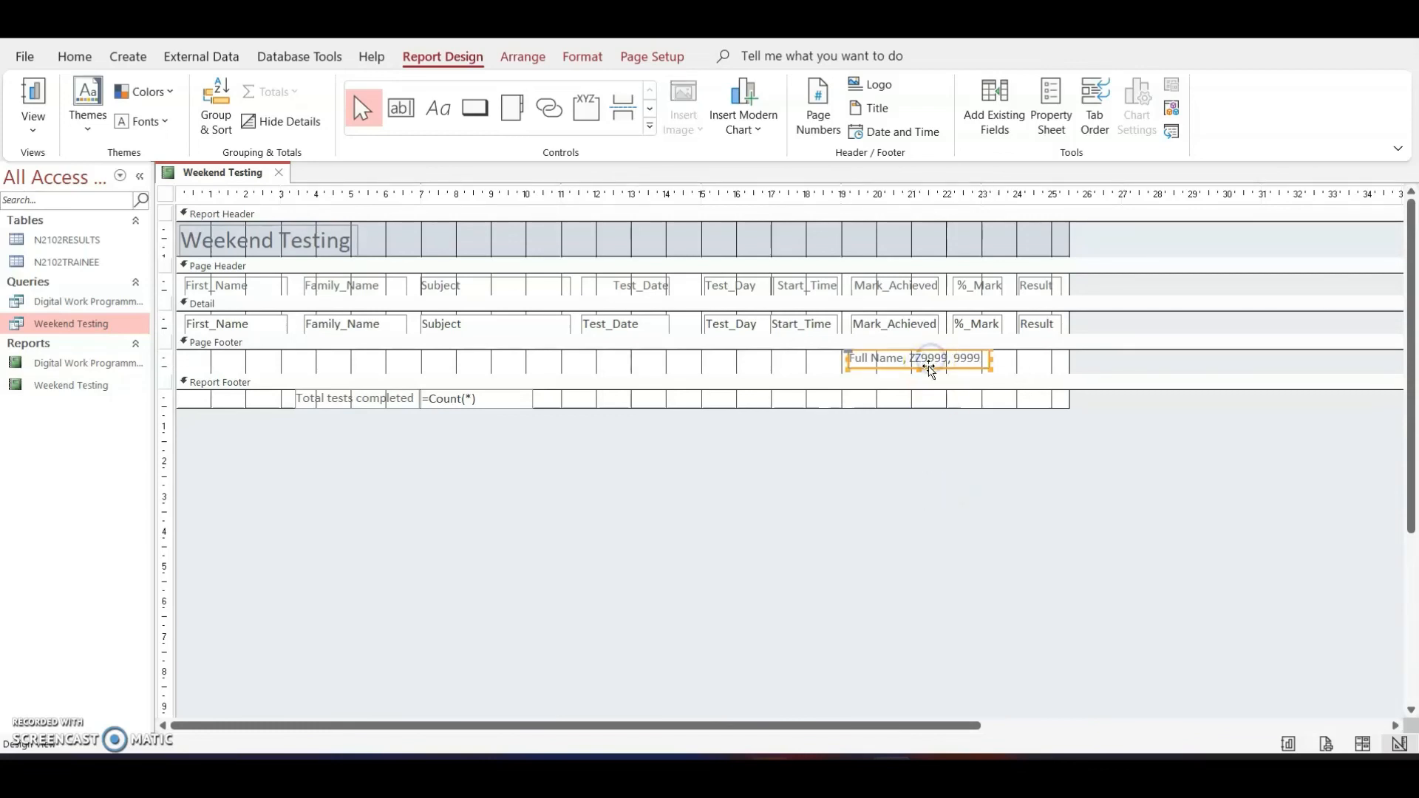
pyautogui.moveTo(929, 367); pyautogui.dragTo(999, 370)
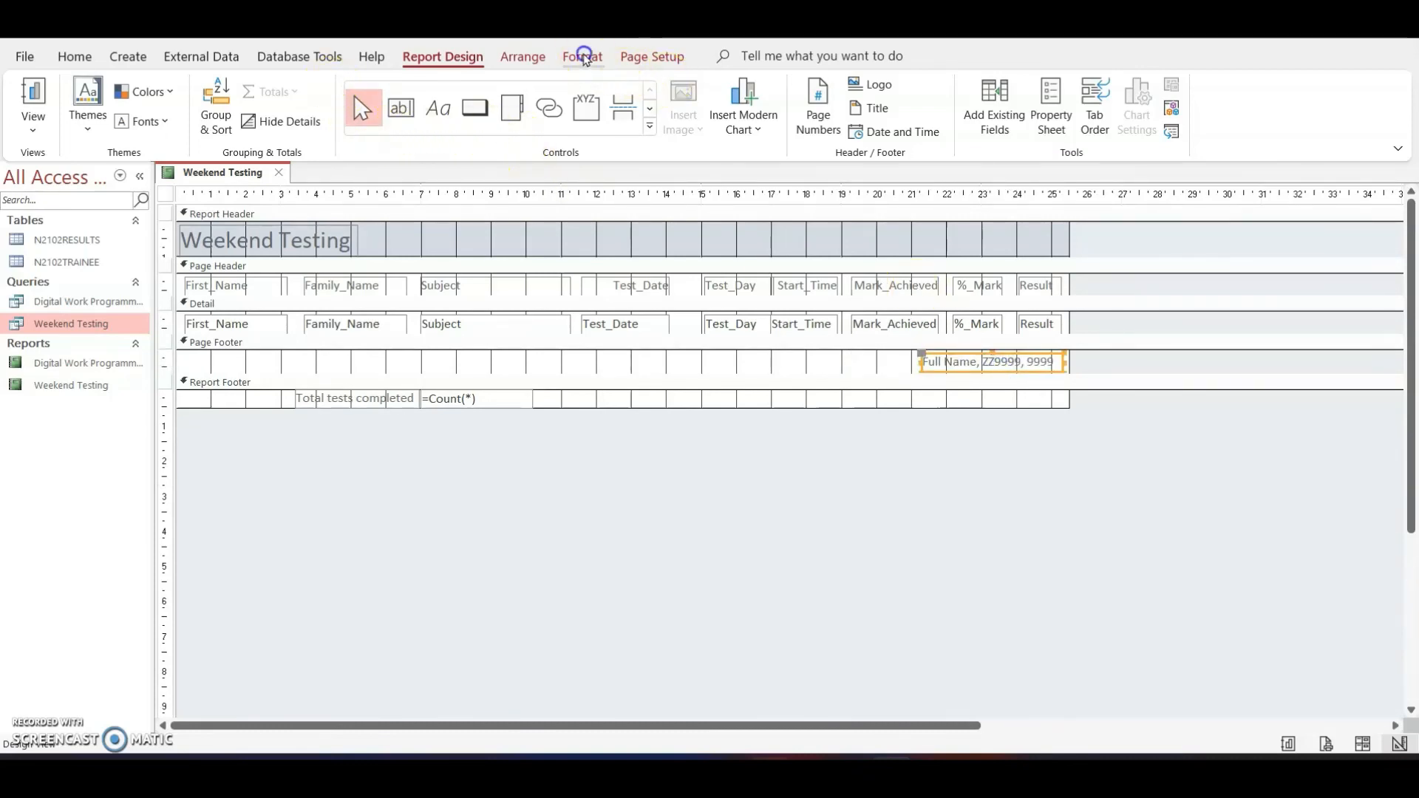
pyautogui.click(581, 55)
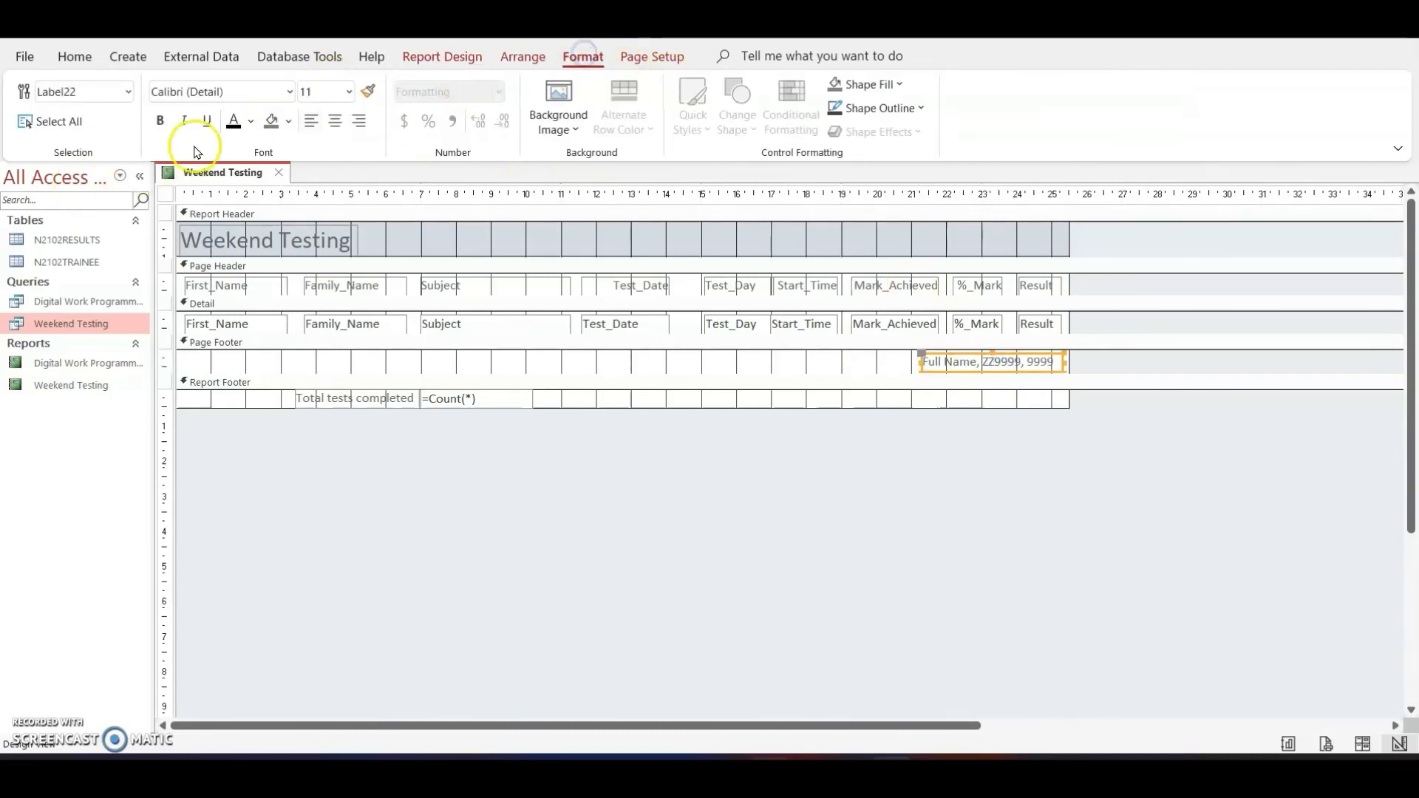
pyautogui.click(922, 524)
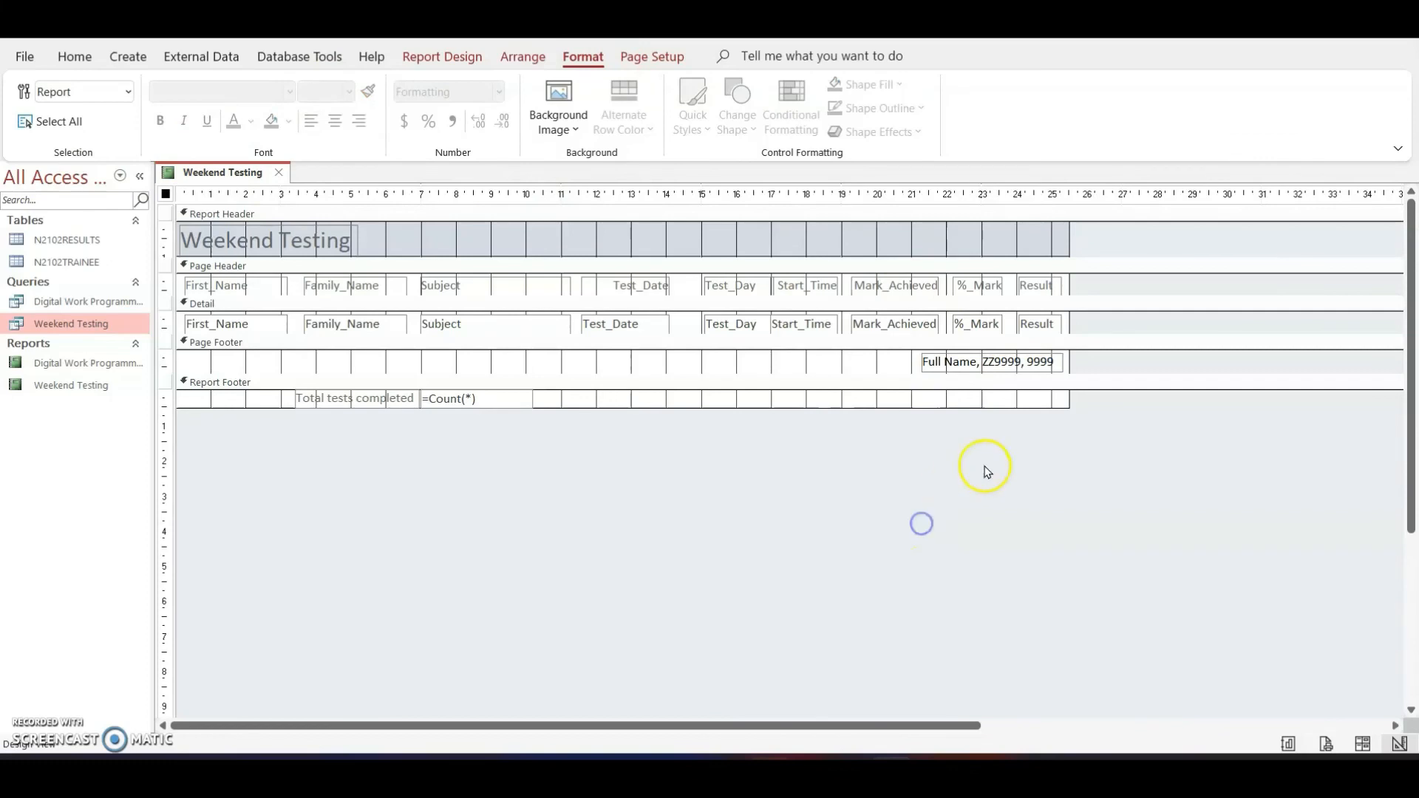
# Step: Check the candidate details in the footer of pages 1 and 2 in print preview
pyautogui.click(1326, 743)
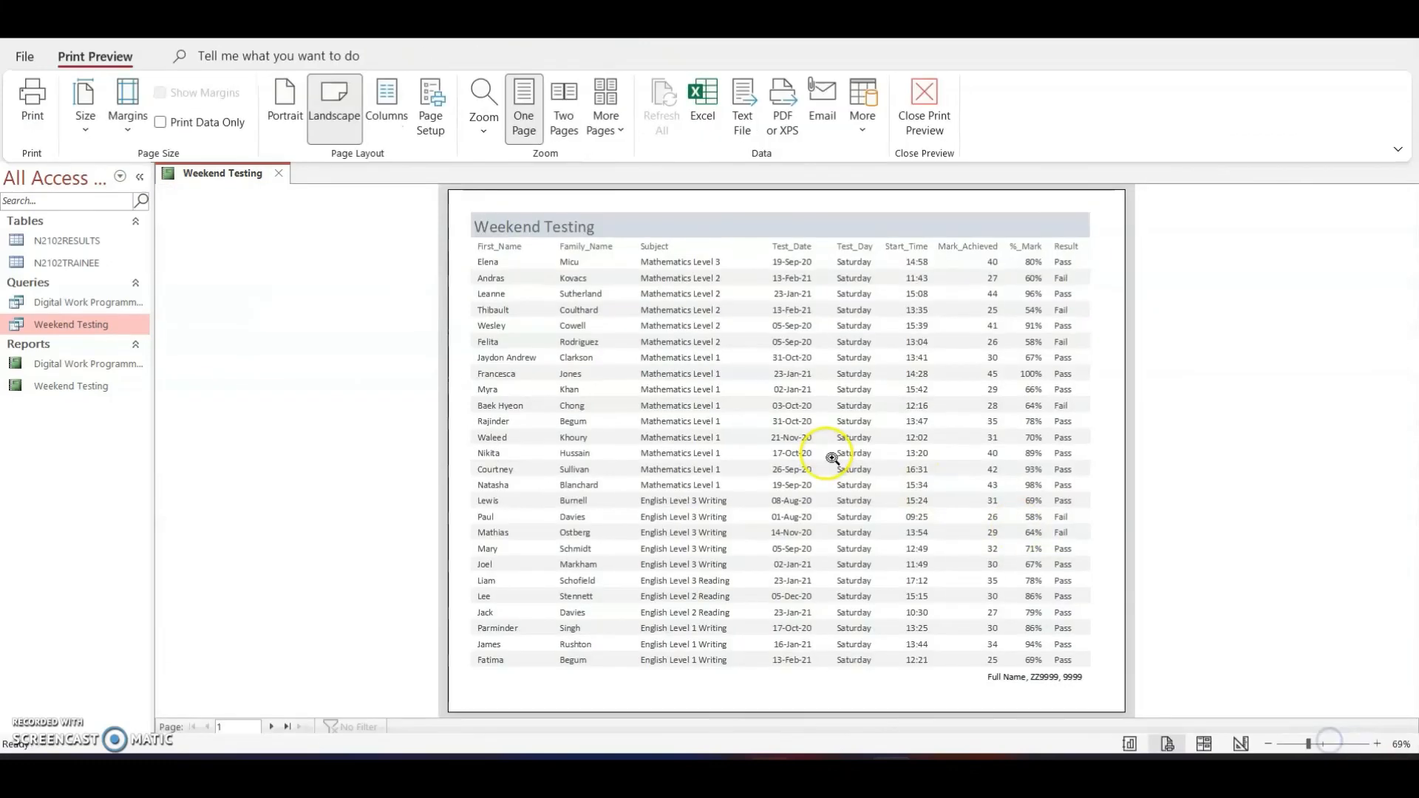
pyautogui.click(1075, 681)
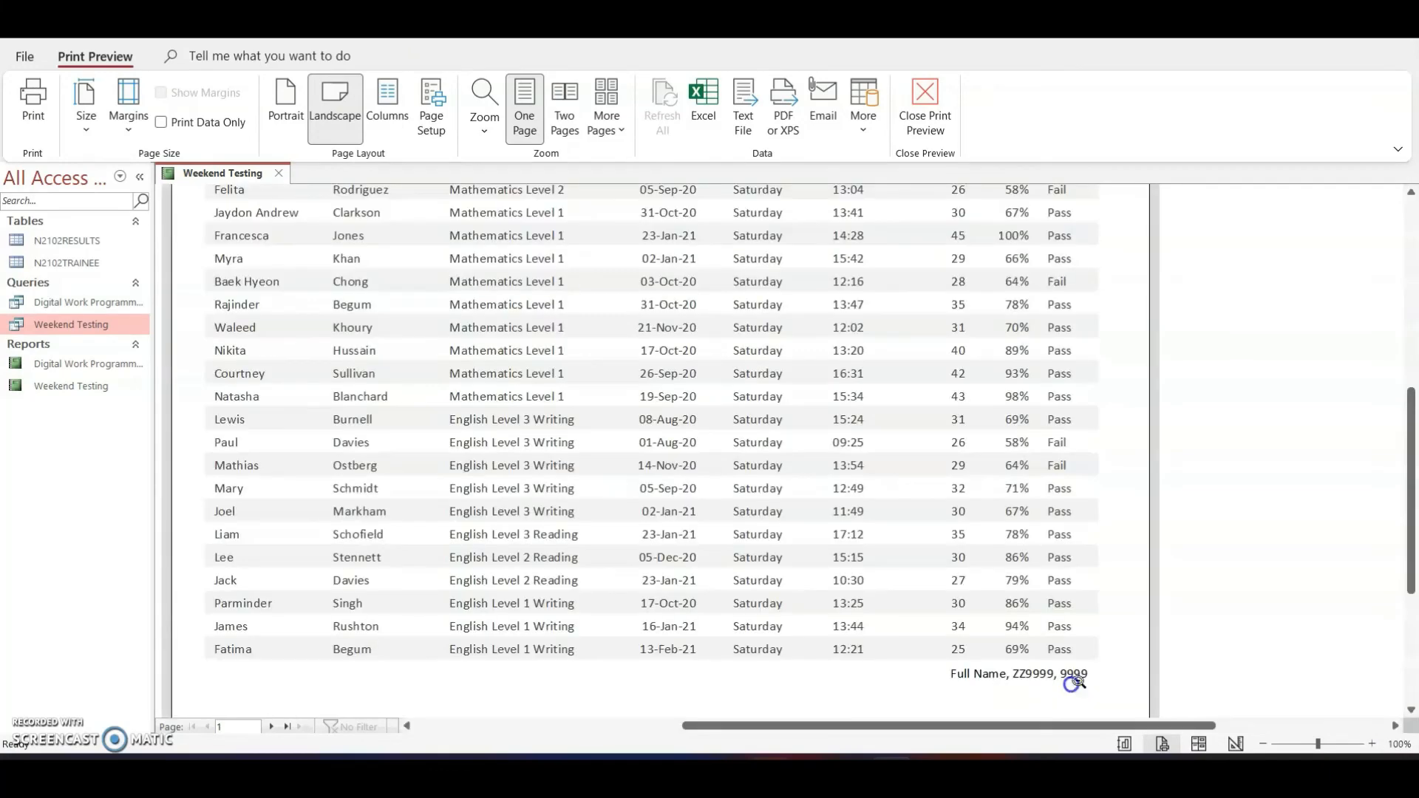
pyautogui.click(272, 726)
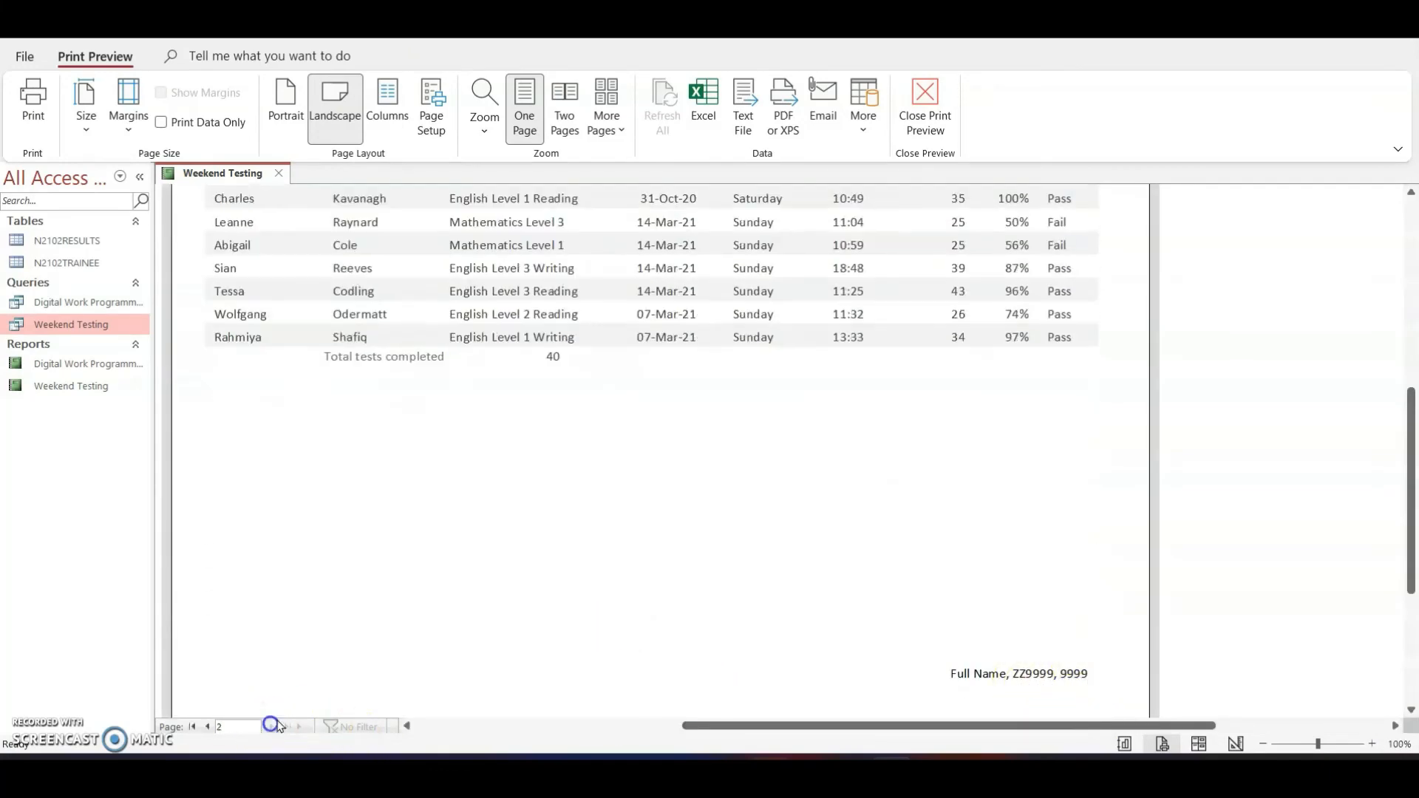
pyautogui.click(963, 481)
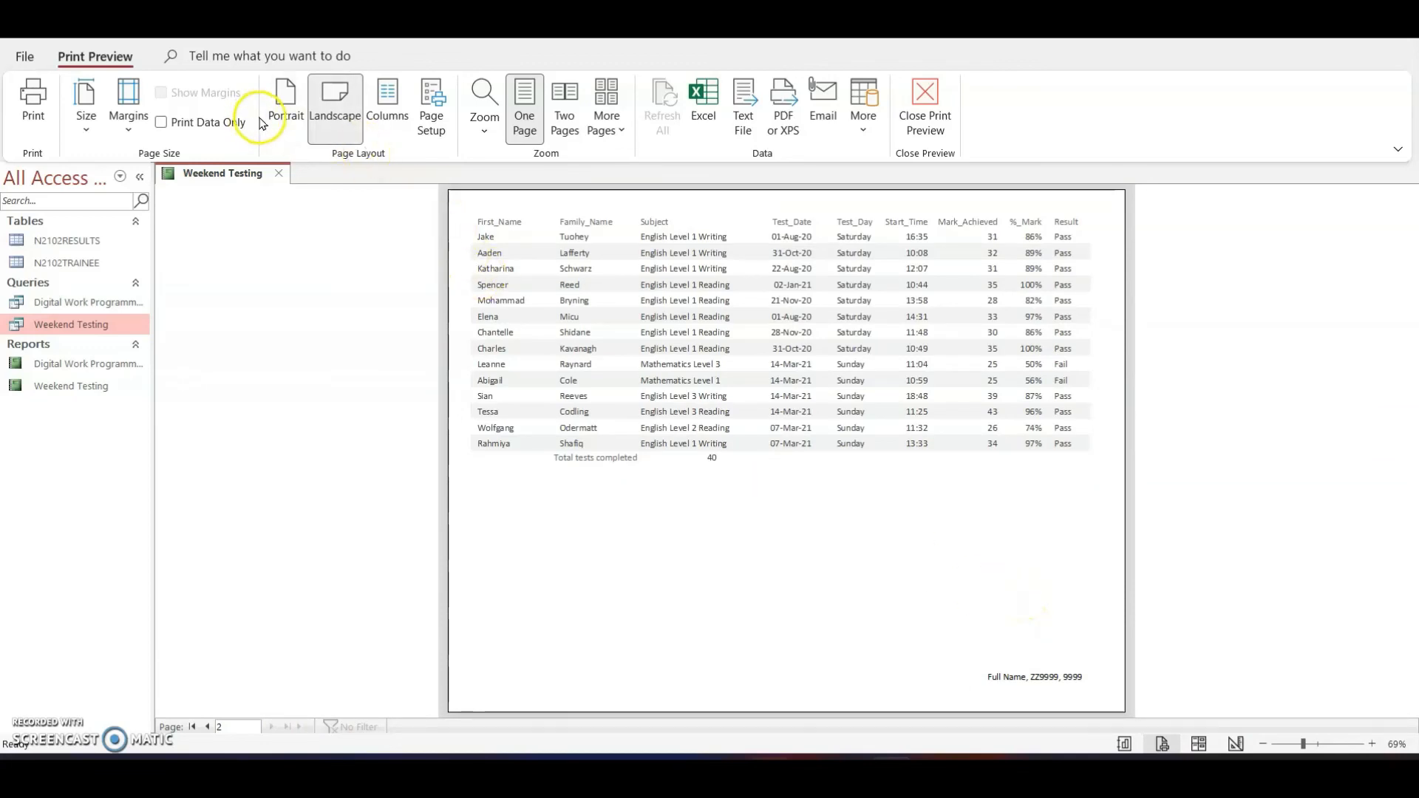
# Step: Export the Weekend Testing report as a PDF named Printout3 in the Nov2021 Paper2 folder and look through the published file
pyautogui.click(784, 111)
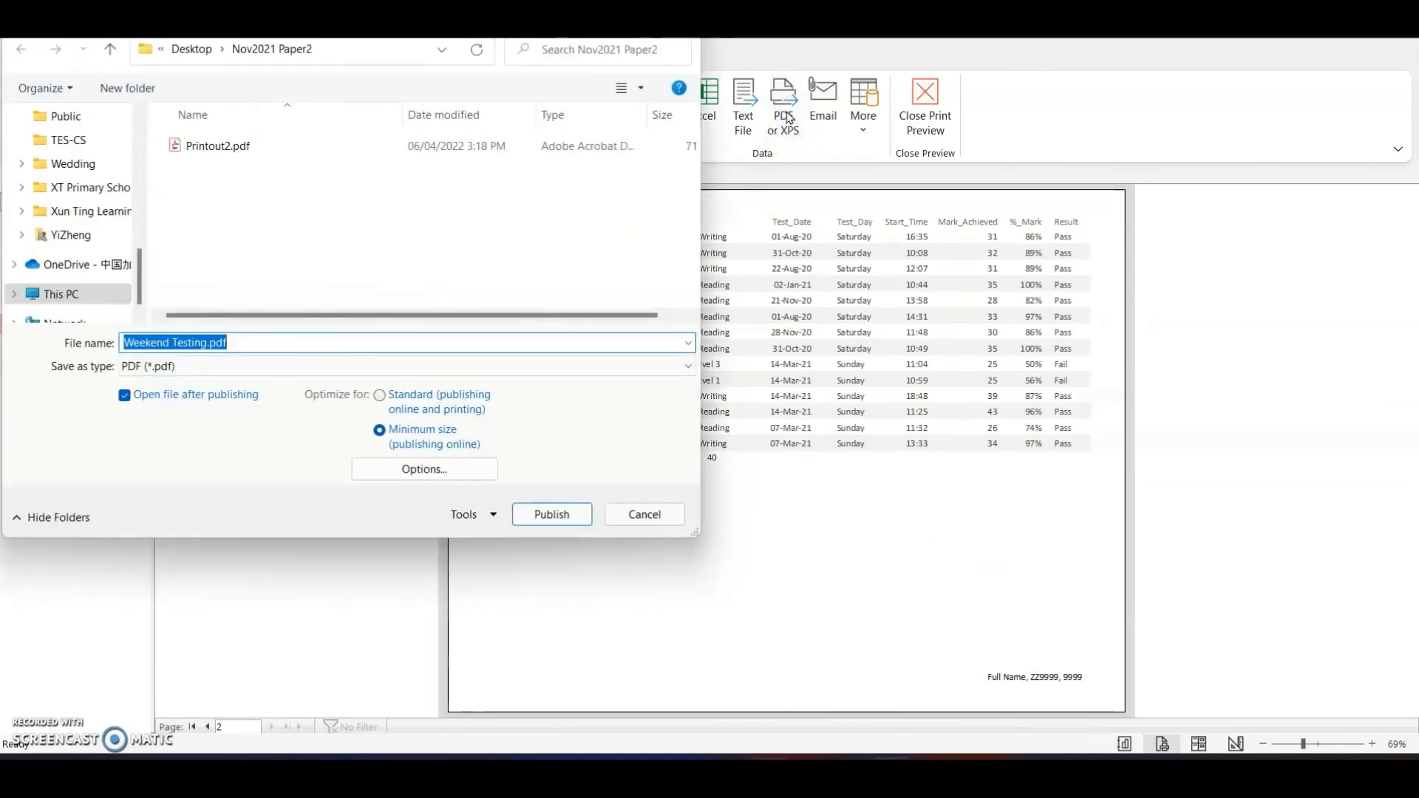
pyautogui.write('Printout')
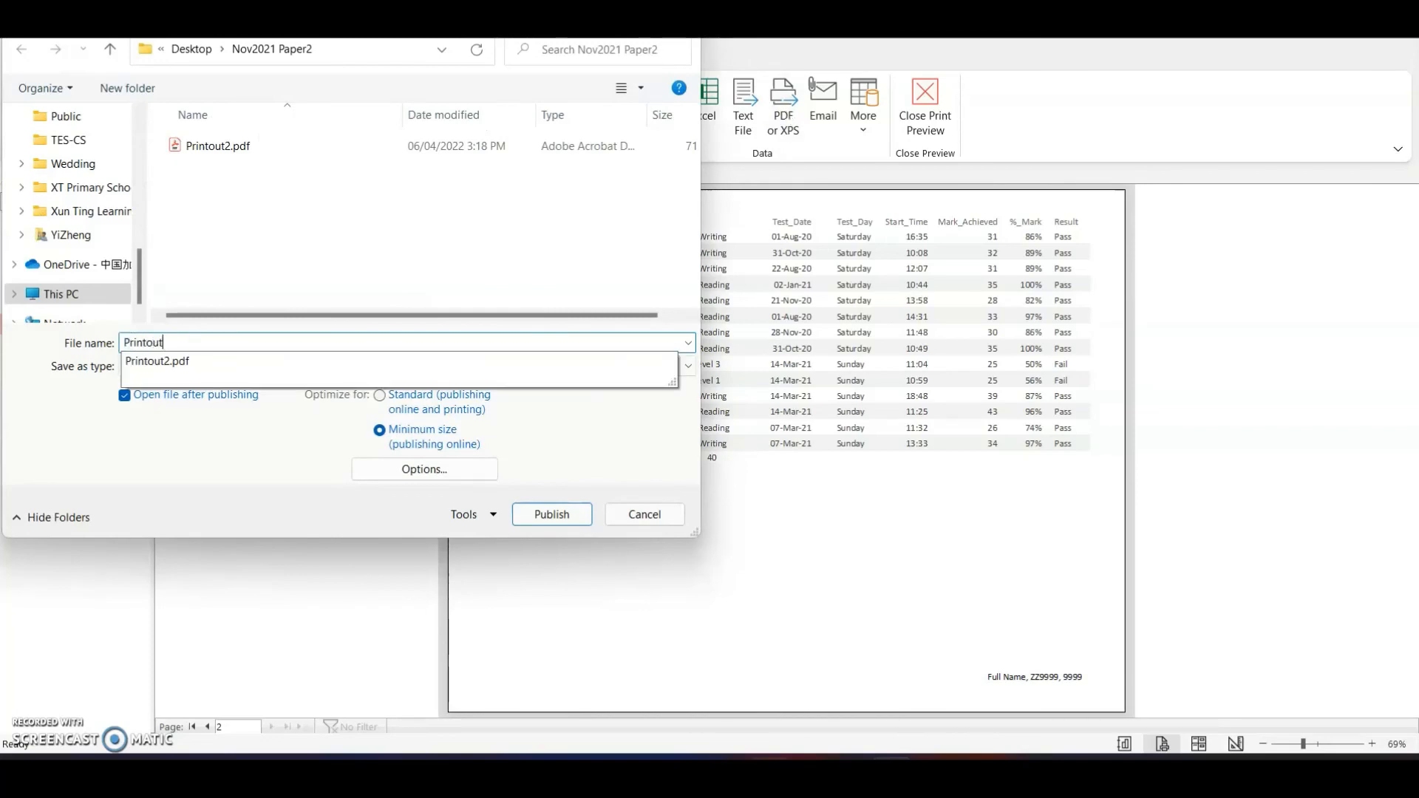
pyautogui.write('3')
pyautogui.press('Return')
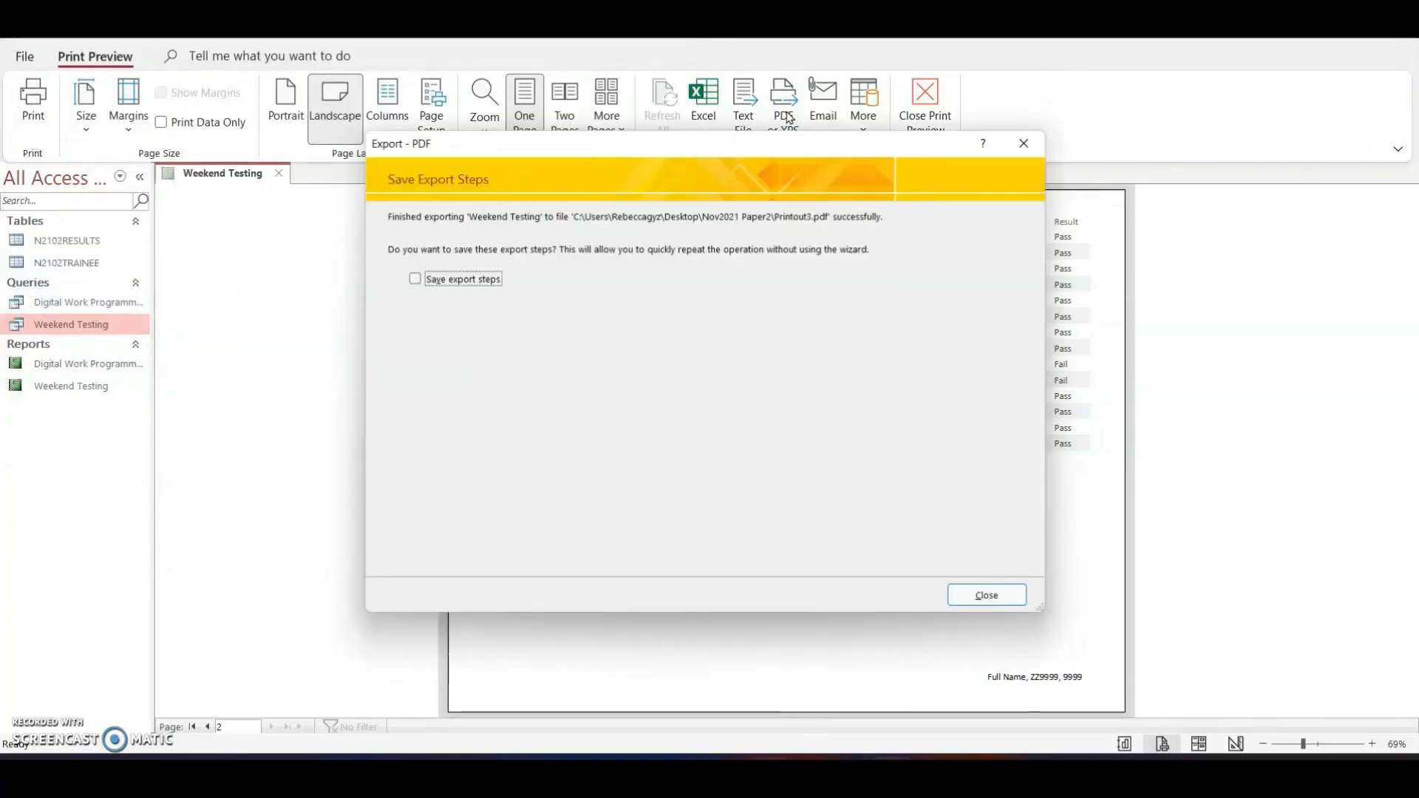
pyautogui.scroll(-2, 813, 431)
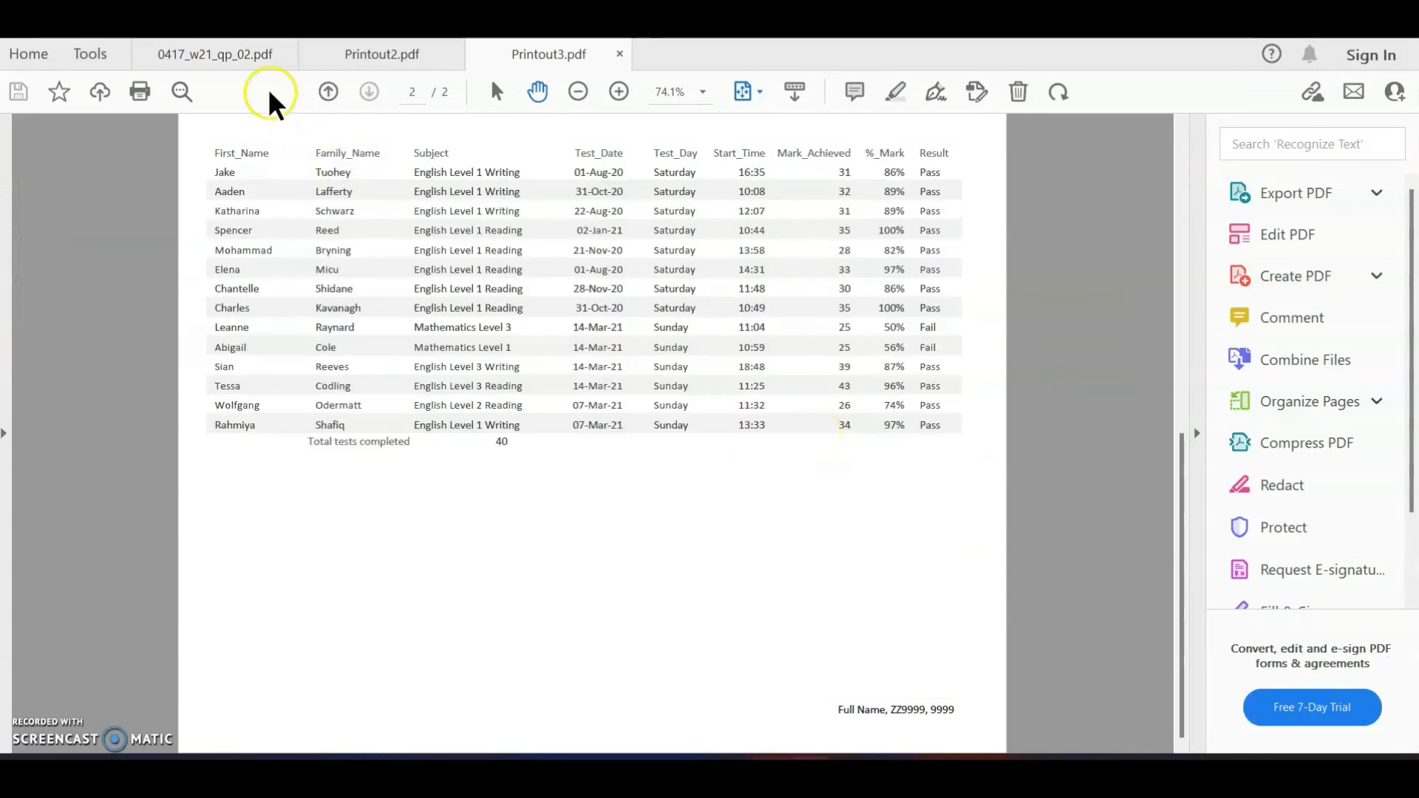
# Step: In 0417_w21_qp_02.pdf, highlight "a screenshot", "database formula" and "calculate the number of tests." in the EVIDENCE 7 box
pyautogui.click(262, 65)
pyautogui.scroll(-5, 650, 518)
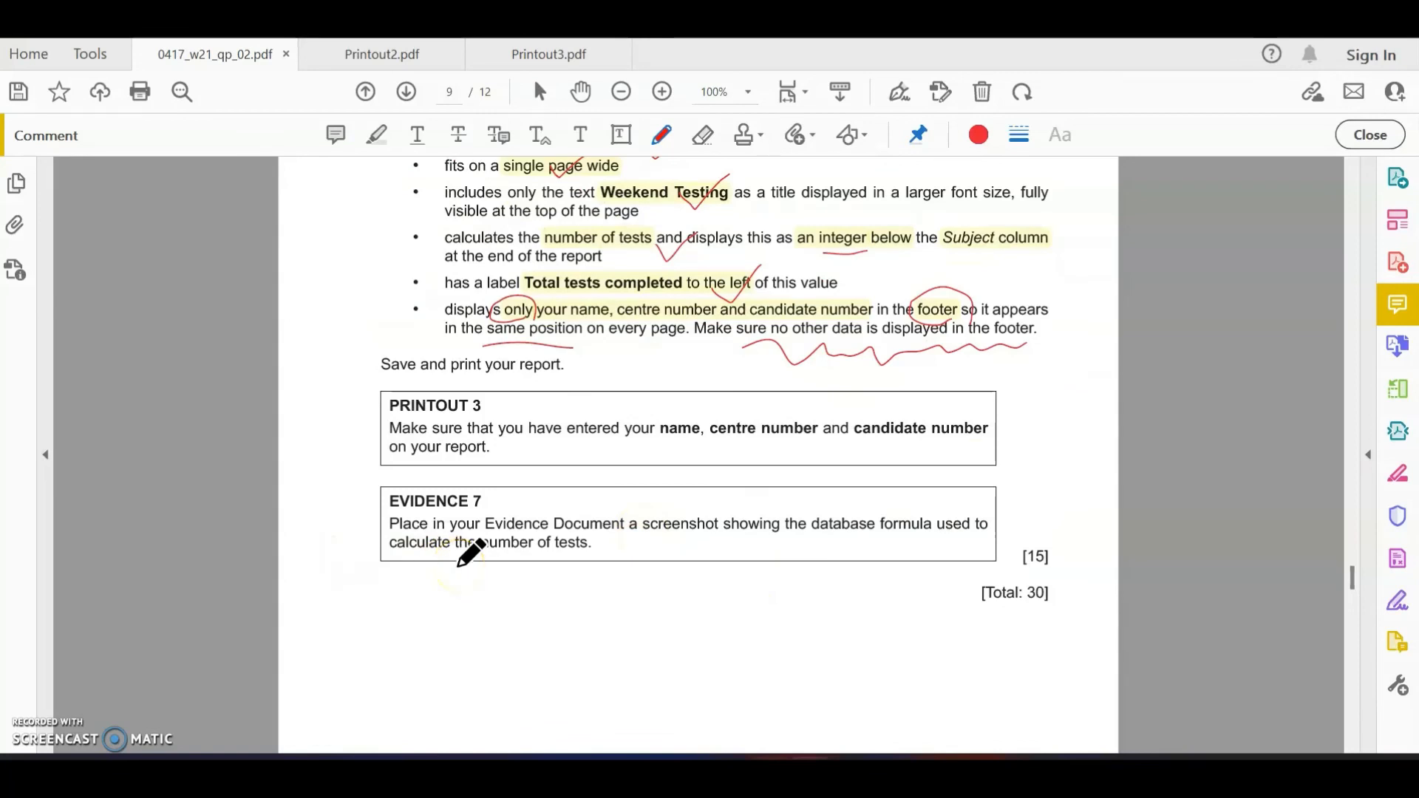
pyautogui.click(381, 137)
pyautogui.moveTo(625, 525); pyautogui.dragTo(721, 527)
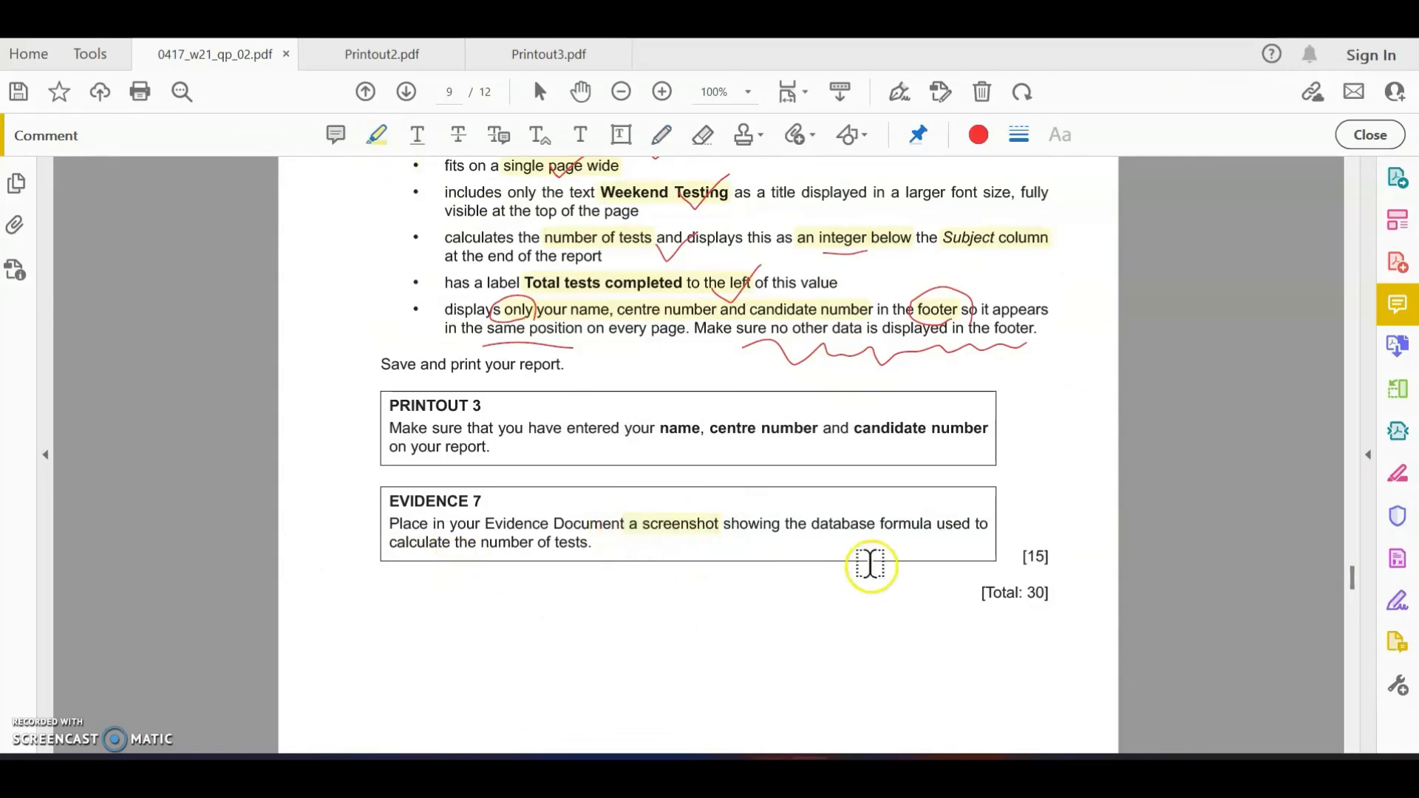
pyautogui.moveTo(813, 524); pyautogui.dragTo(931, 525)
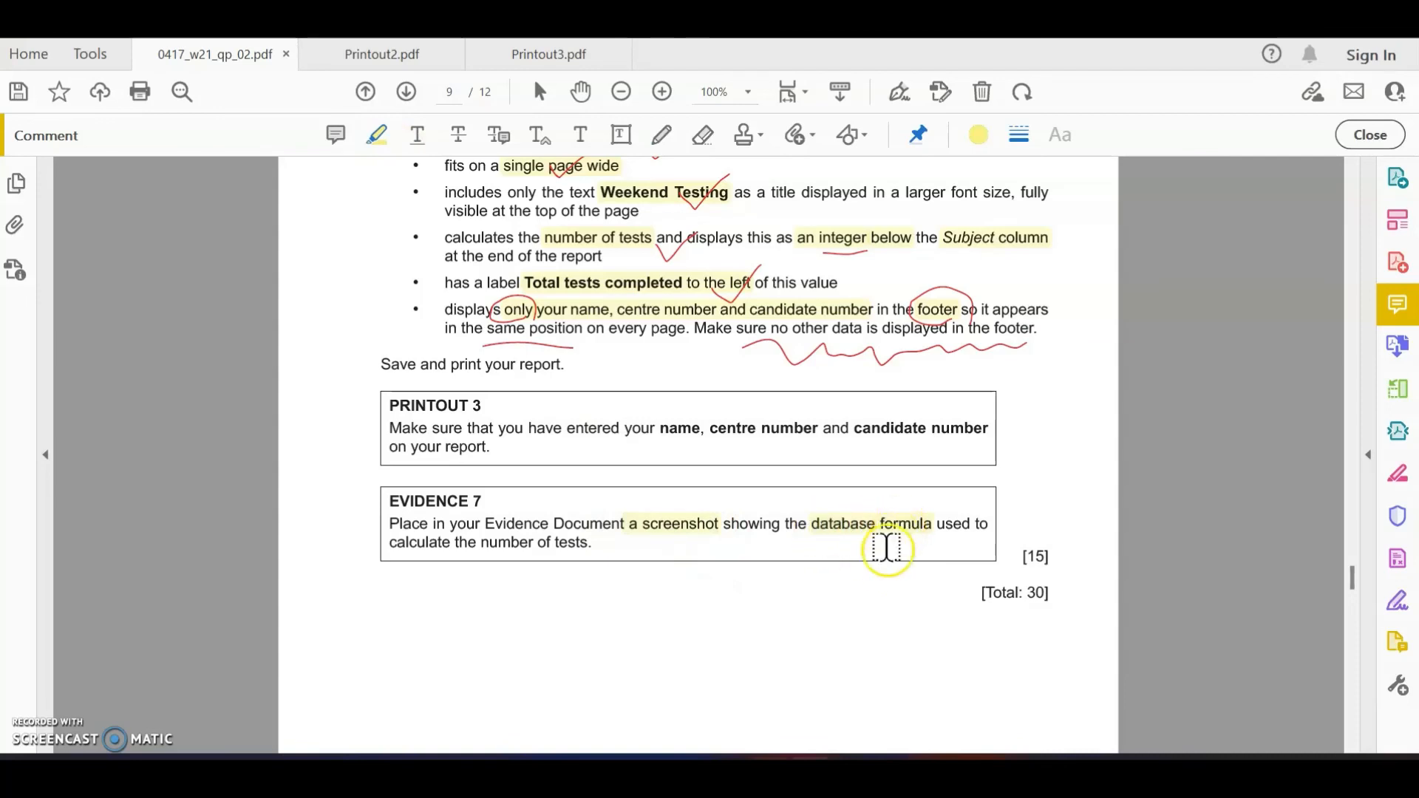
pyautogui.moveTo(390, 545); pyautogui.dragTo(590, 544)
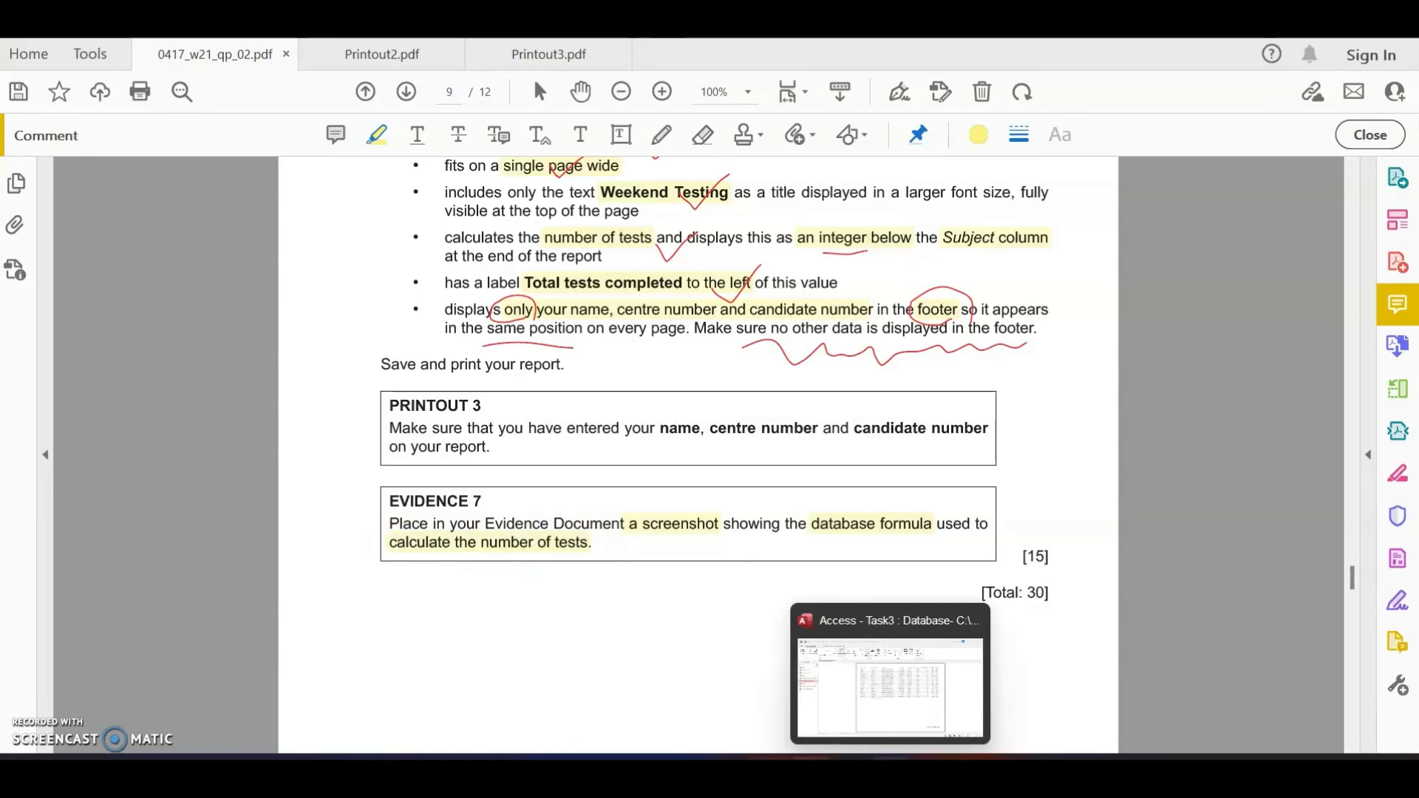
# Step: Switch to Access and capture a snip of the Report Footer in design view showing the Total tests completed label and =Count(*) formula
pyautogui.click(892, 758)
pyautogui.click(978, 612)
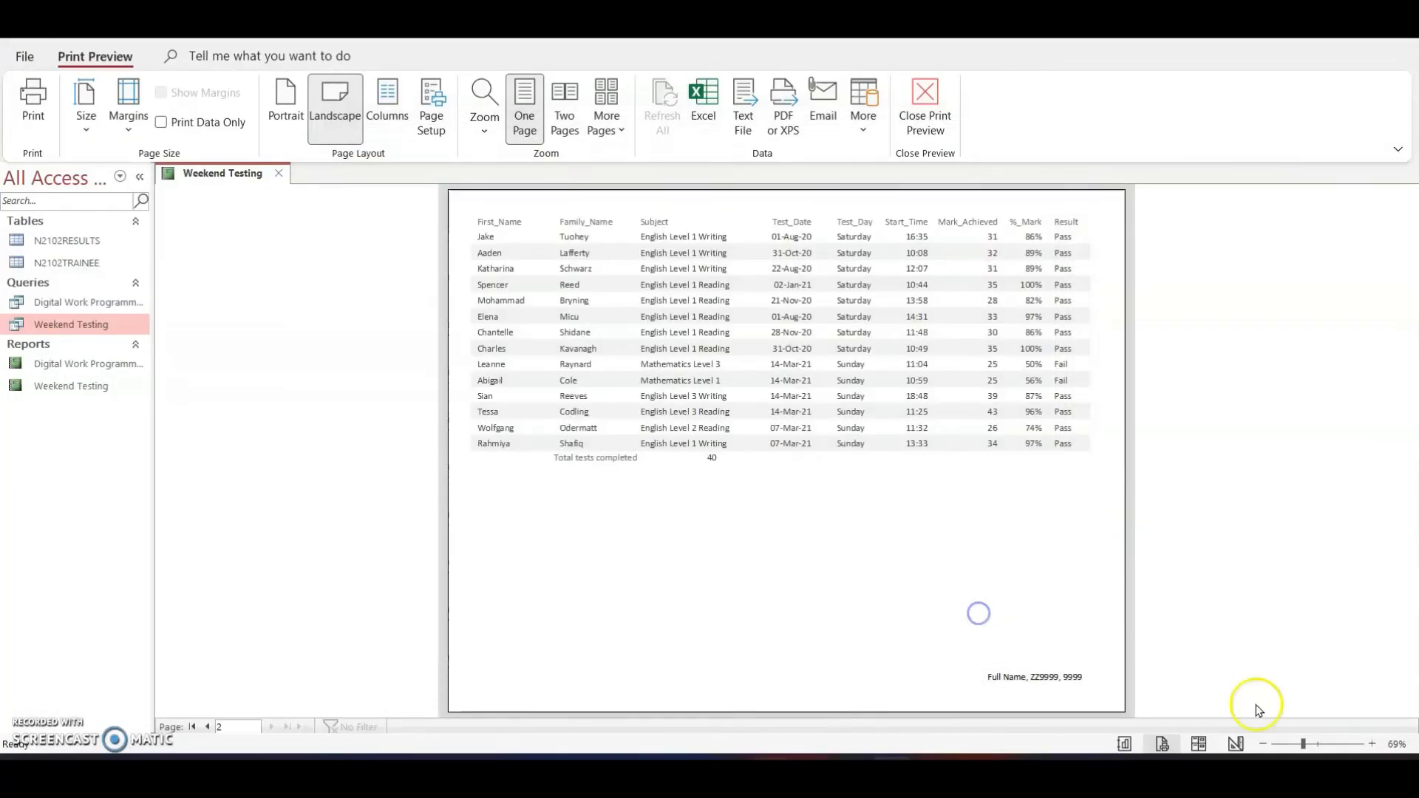
pyautogui.click(1235, 743)
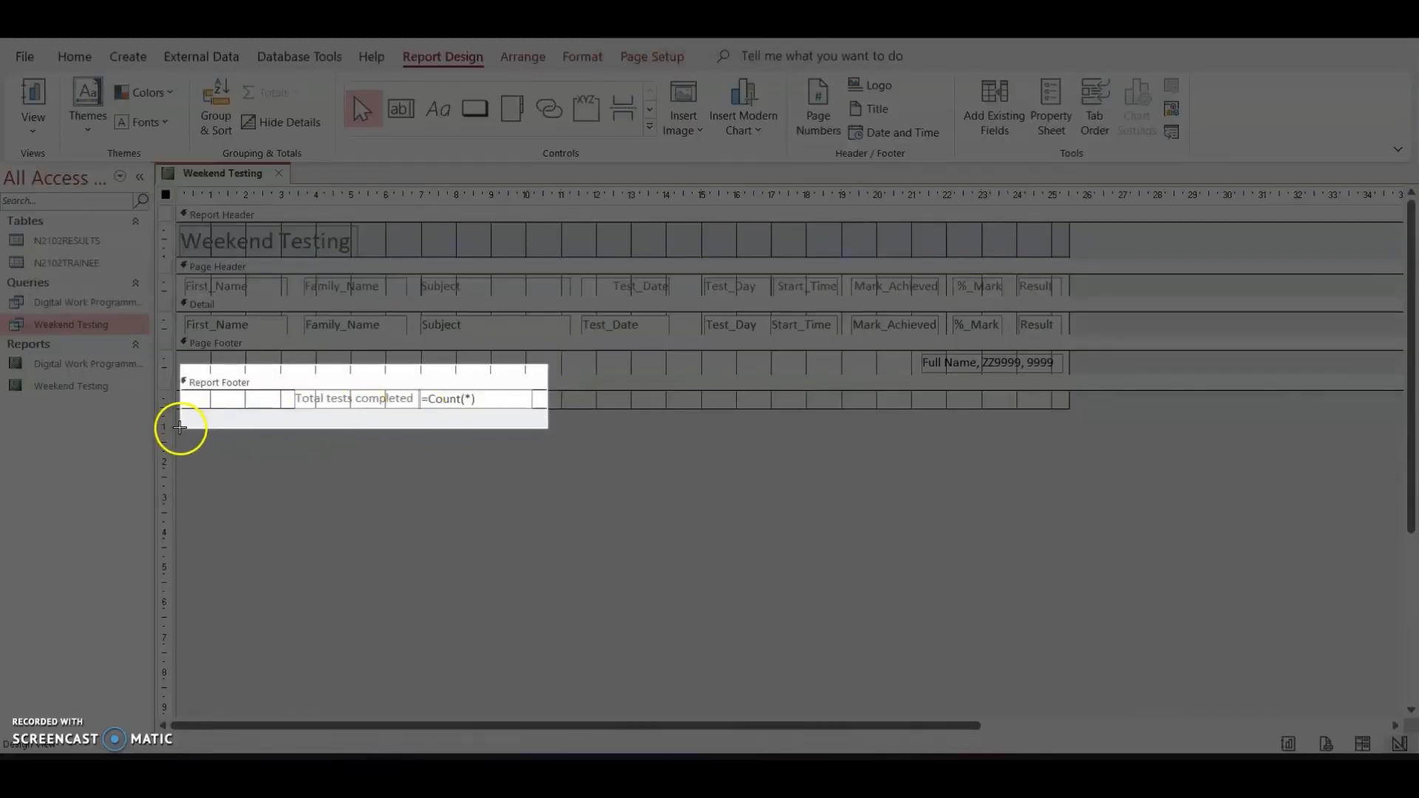
pyautogui.moveTo(547, 364); pyautogui.dragTo(179, 427)
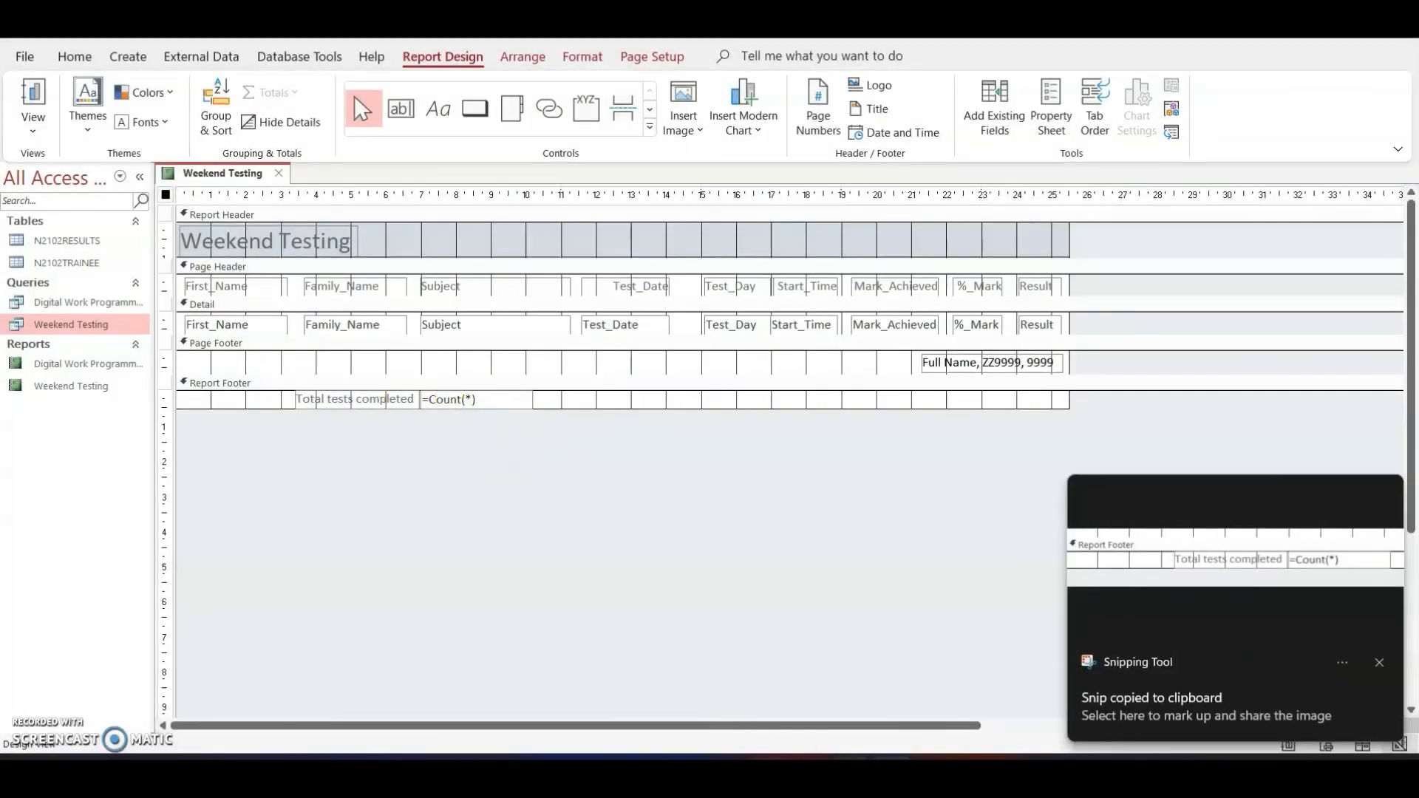
# Step: Switch to the Word evidence document and paste the snip under "Step 21 - EVIDENCE 7 here:"
pyautogui.hotkey('alt', 'Tab')
pyautogui.scroll(-5, 573, 539)
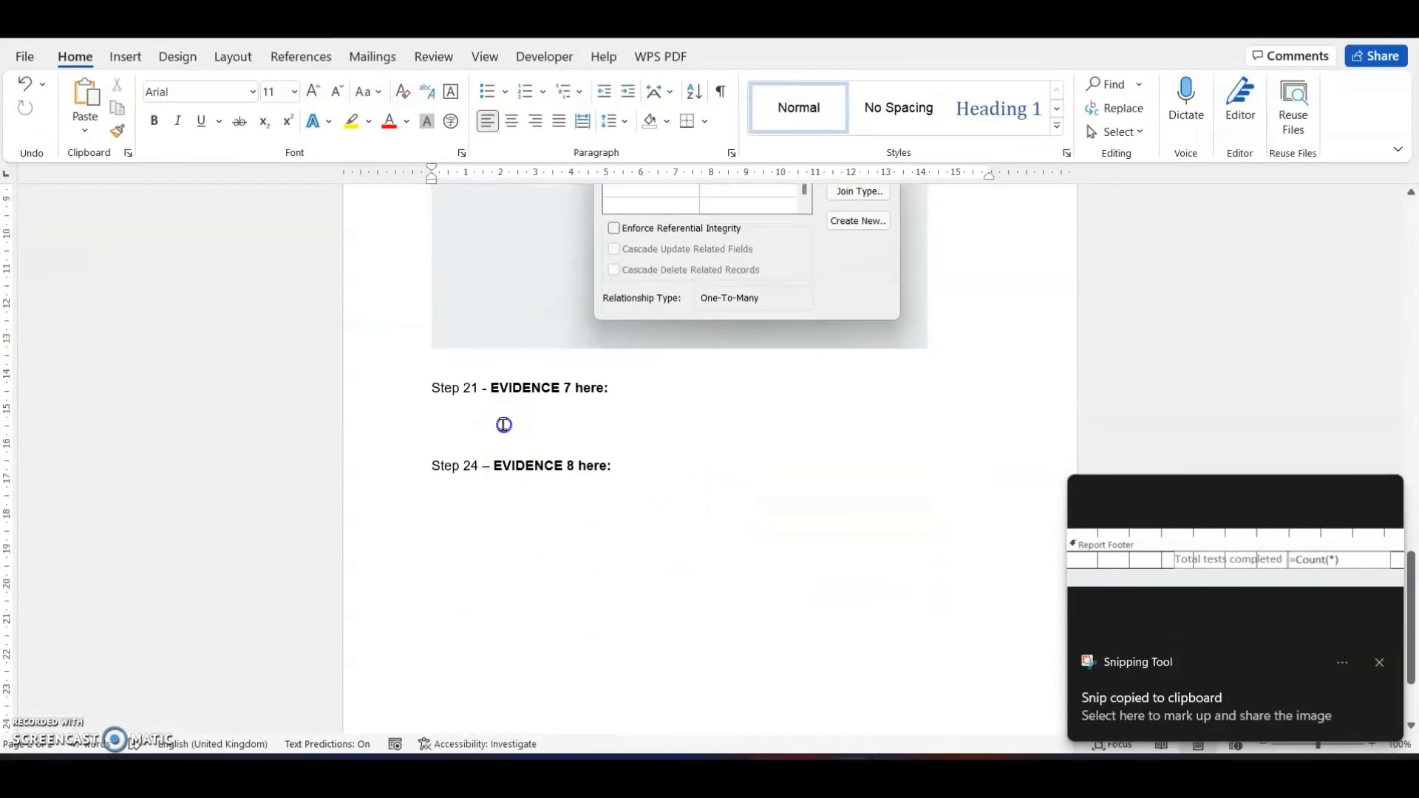
pyautogui.click(503, 424)
pyautogui.hotkey('ctrl', 'v')
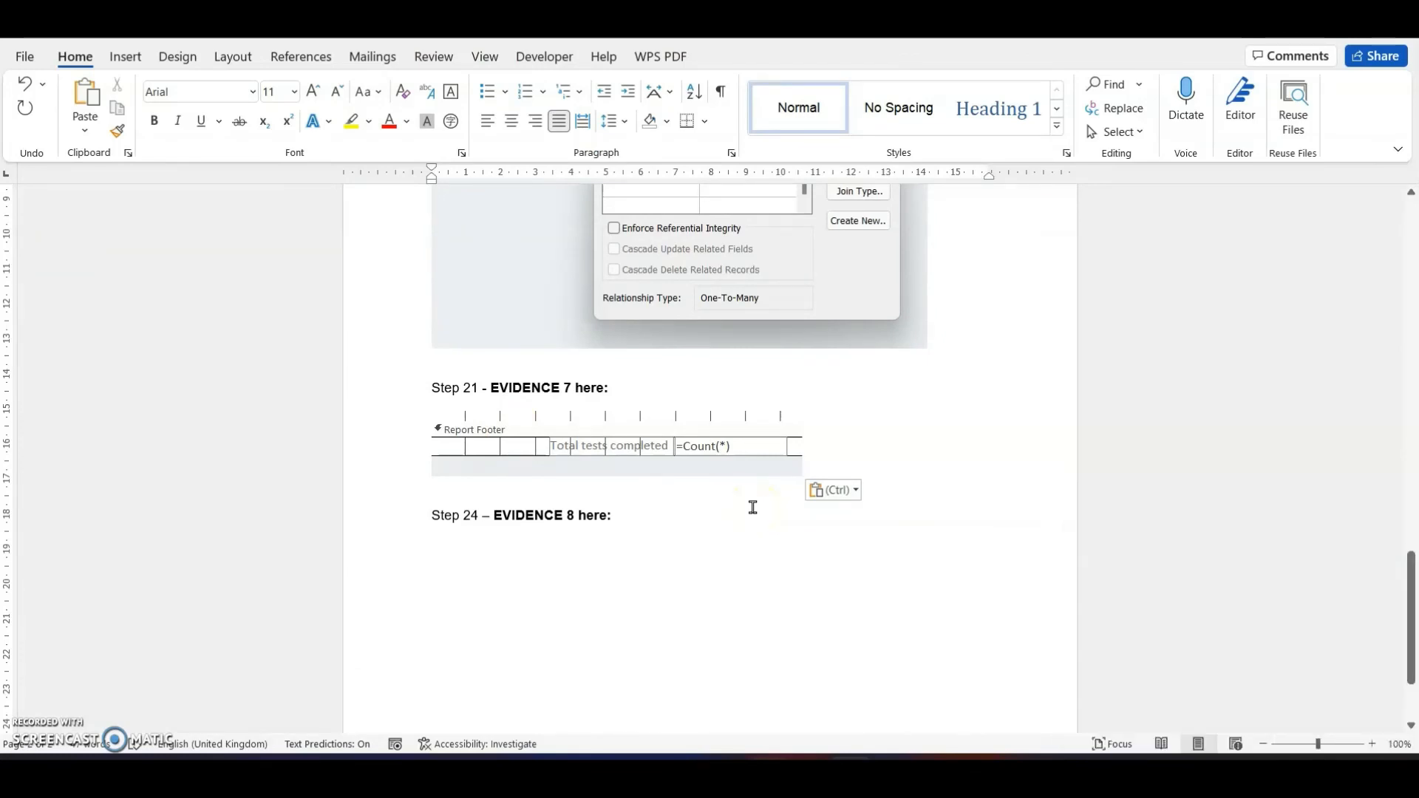
pyautogui.click(769, 508)
# Step: Return to 0417_w21_qp_02.pdf and review the EVIDENCE 7 instruction on page 9
pyautogui.moveTo(817, 750)
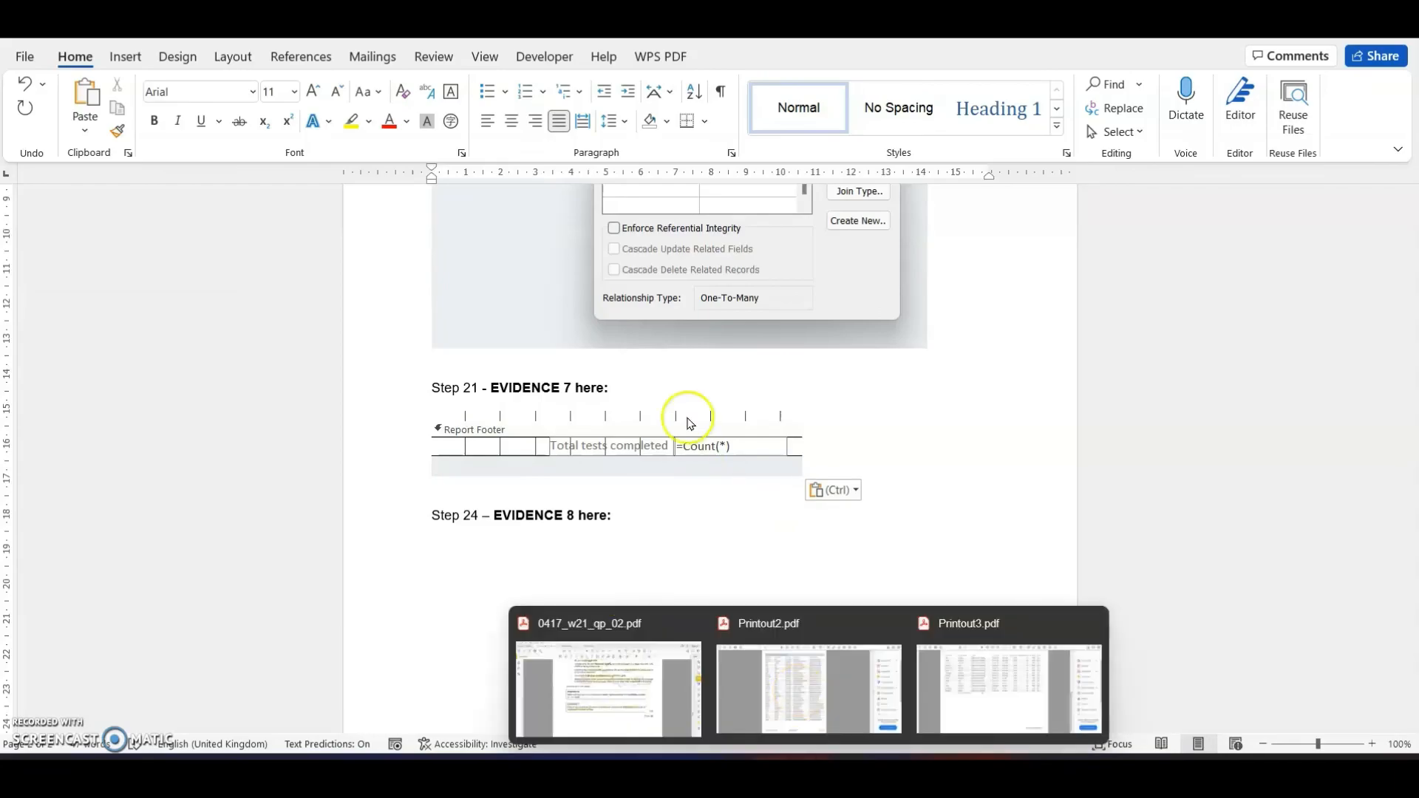
pyautogui.click(587, 695)
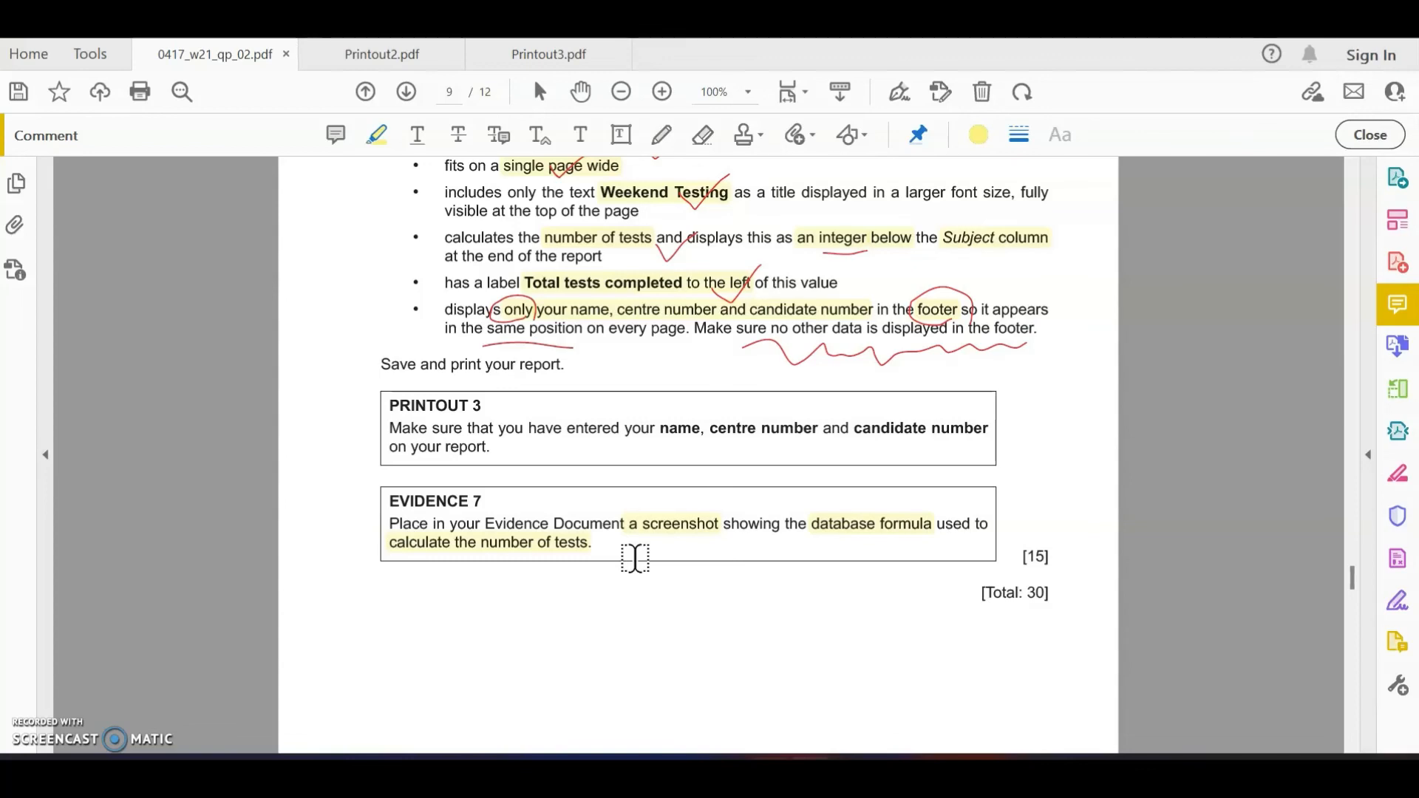
pyautogui.click(620, 556)
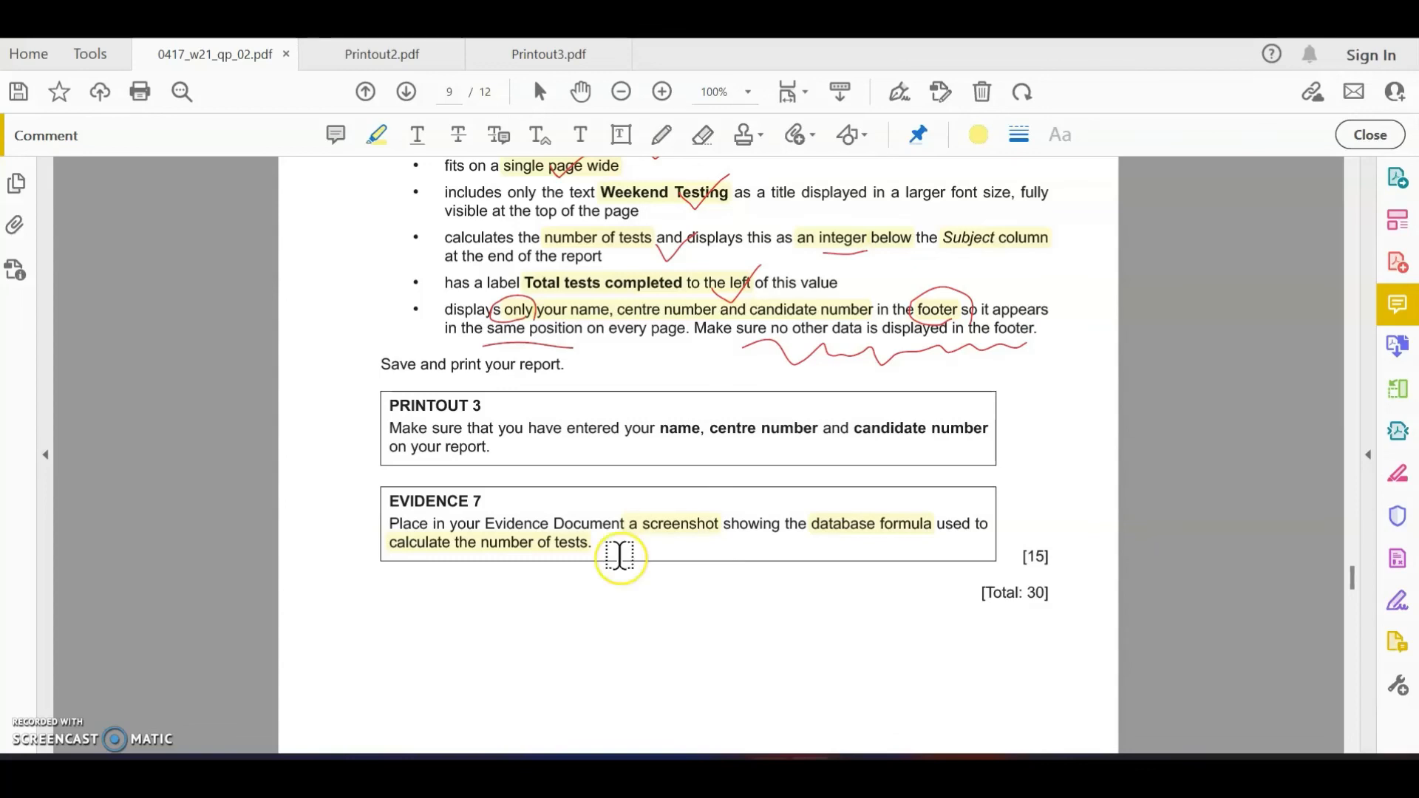